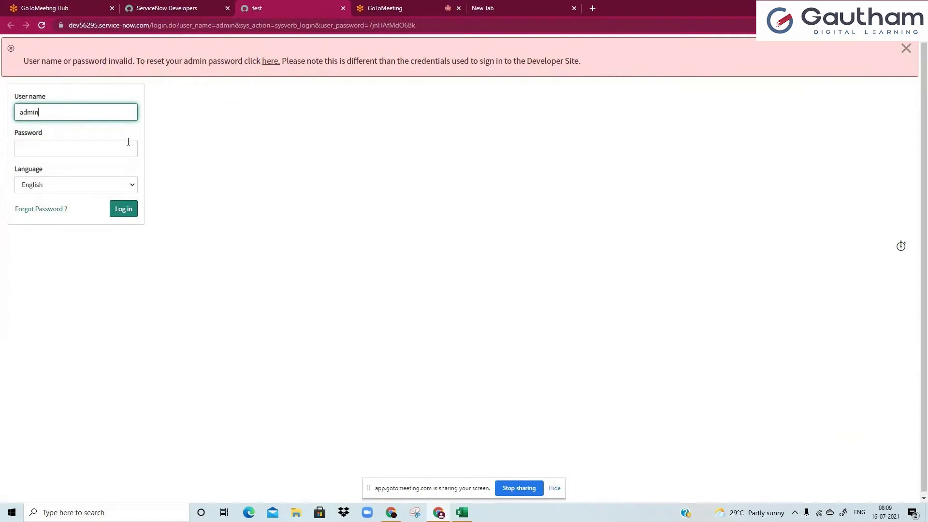
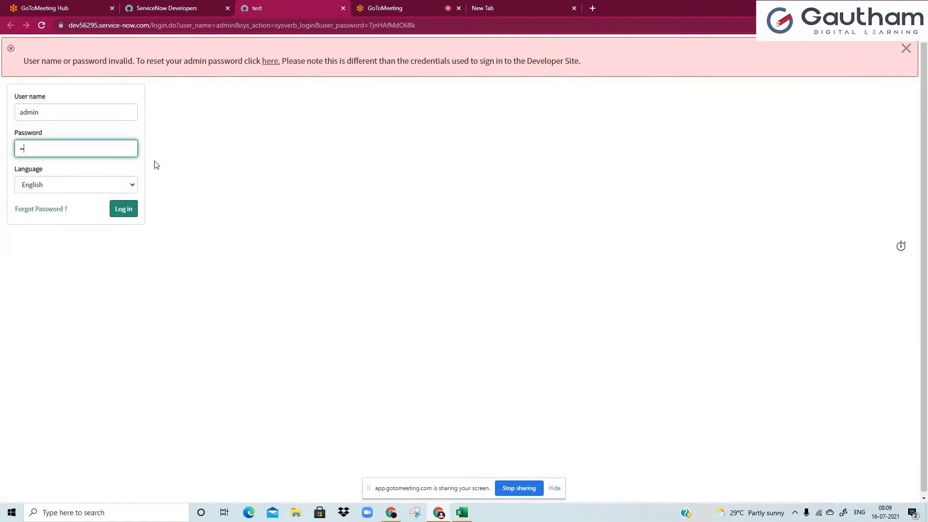
Log in to the developer instance as admin with the account password, then close the developer-site tab.
click(119, 216)
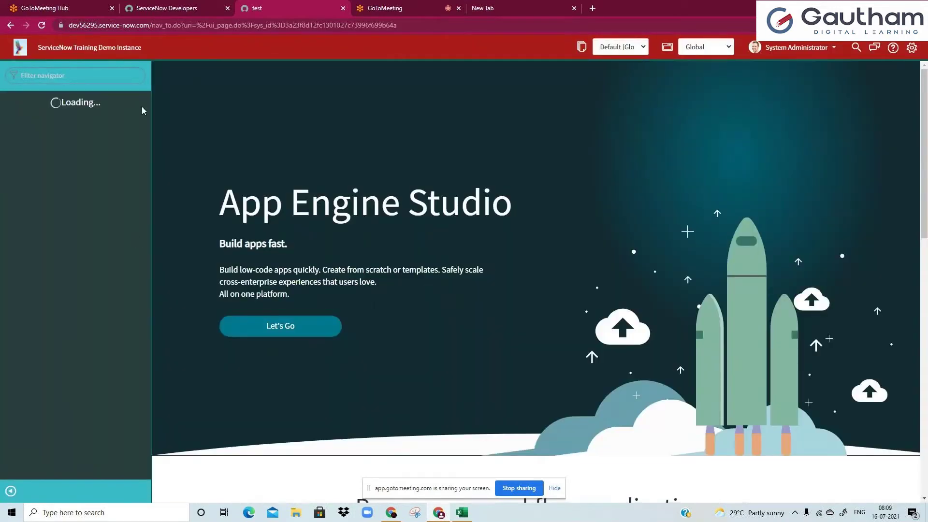
click(233, 8)
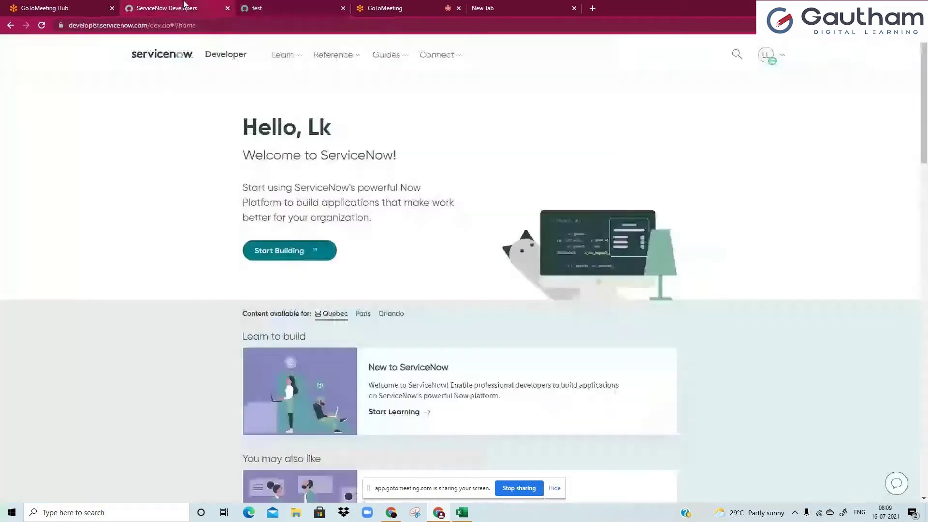
click(228, 8)
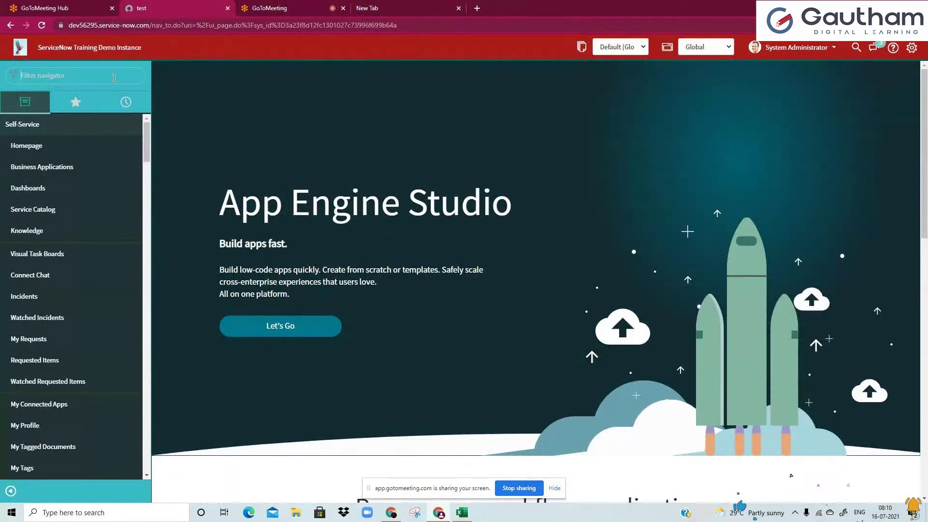
Open System Import Sets > Load Data from the navigator filter, leaving Create table selected.
text(load)
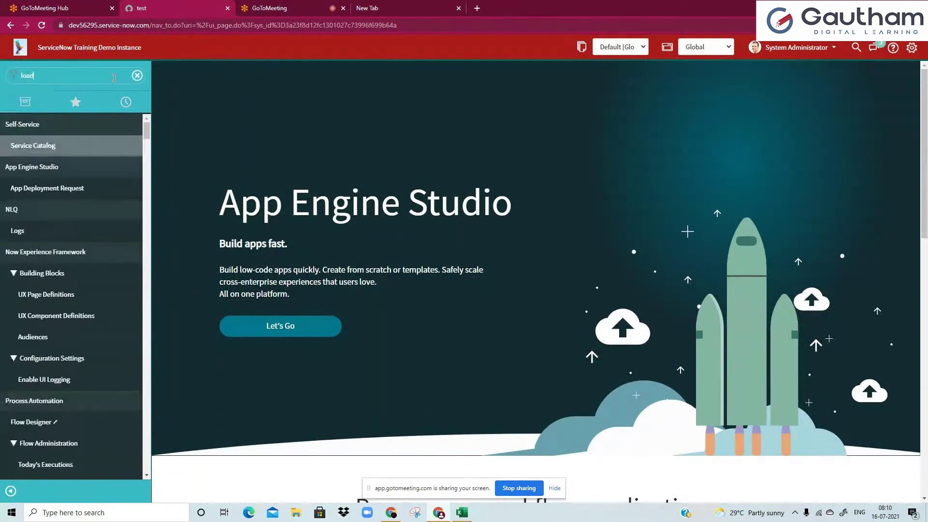
text( data)
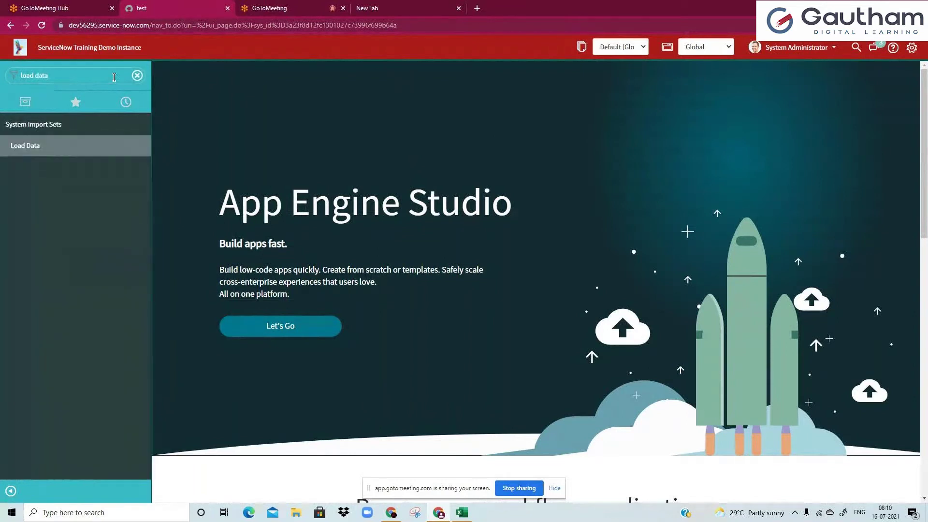
click(72, 154)
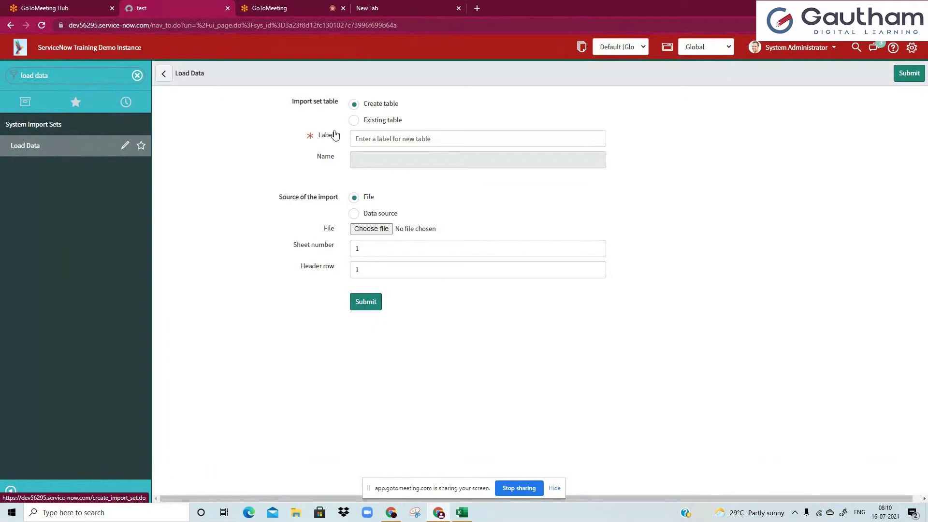
click(355, 119)
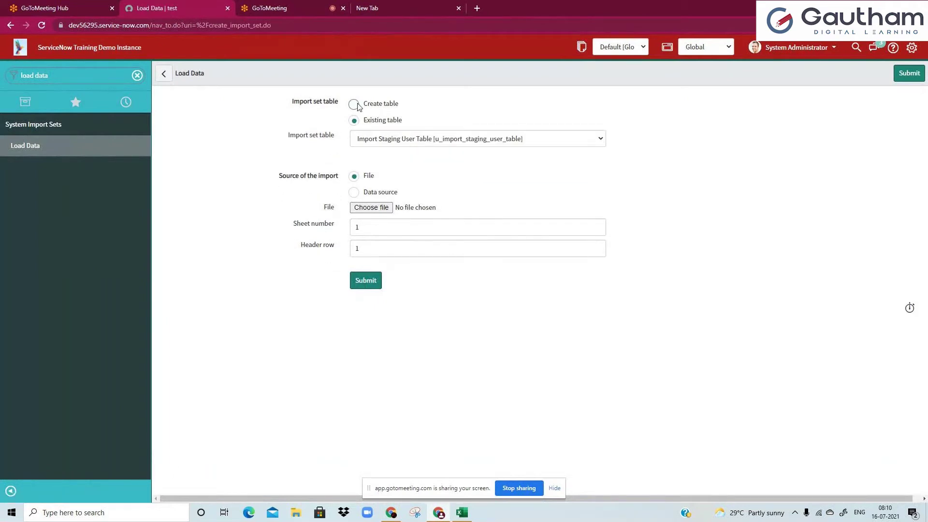
click(355, 104)
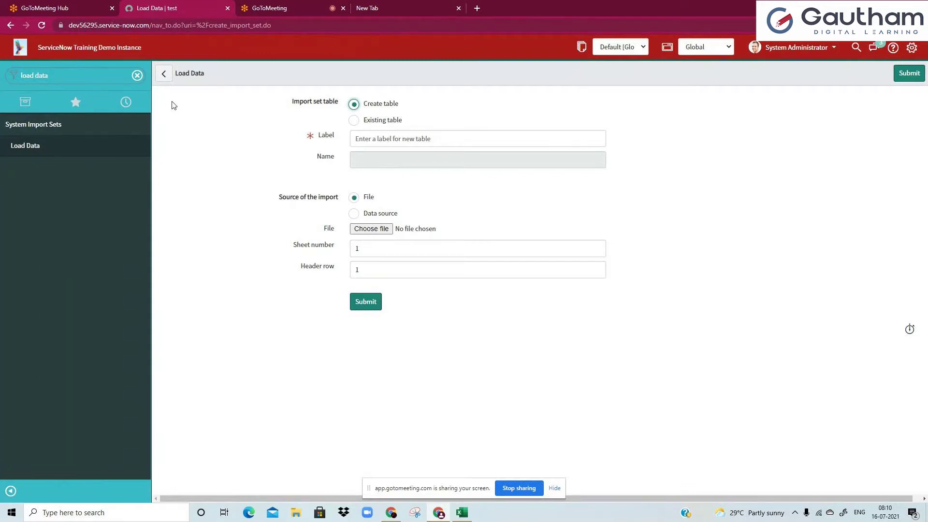
click(136, 81)
Open the sys_db_object.LIST Tables list in a new tab and note its table name in the address.
text(y)
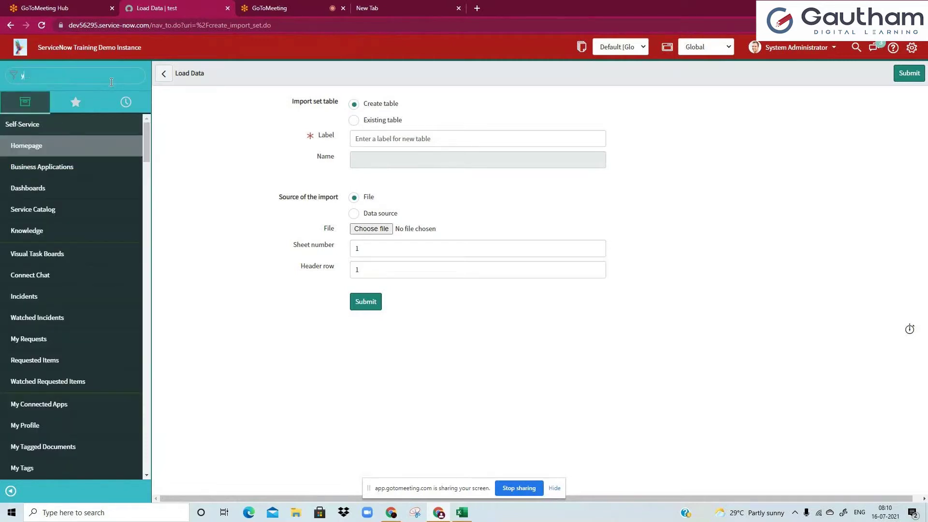
text(ys_d)
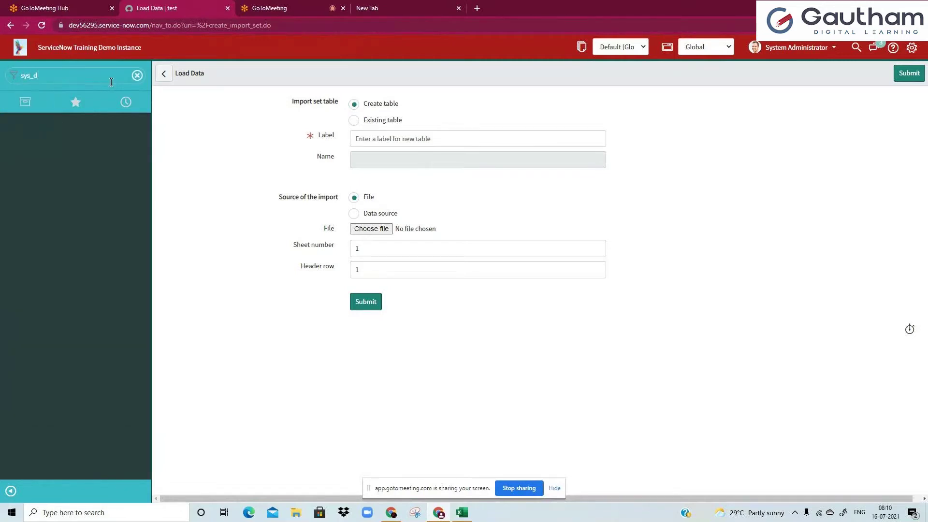
text(b_object.LIST)
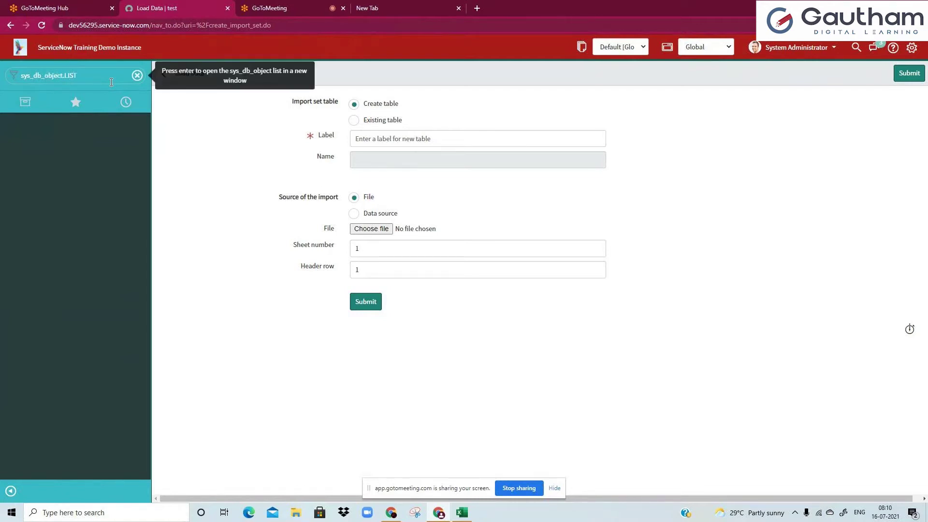
key(Return)
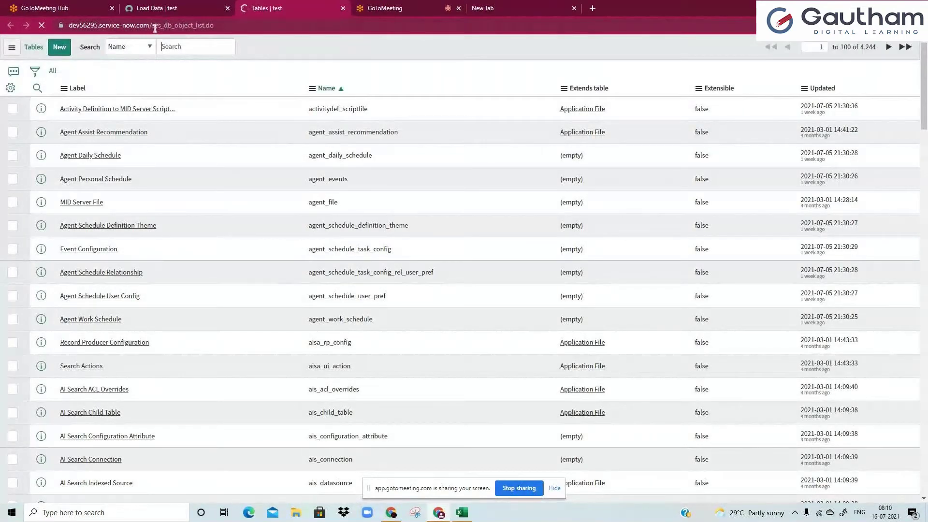
double_click(196, 26)
click(197, 25)
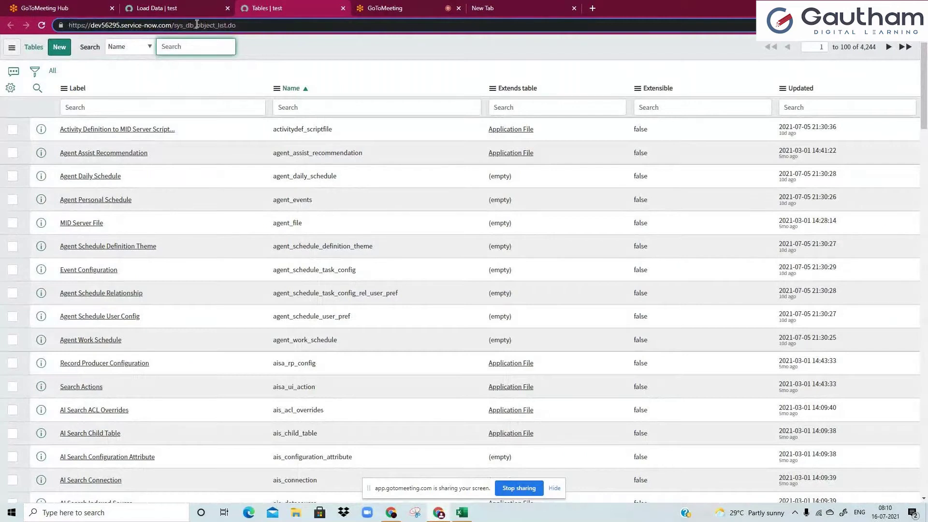
click(198, 84)
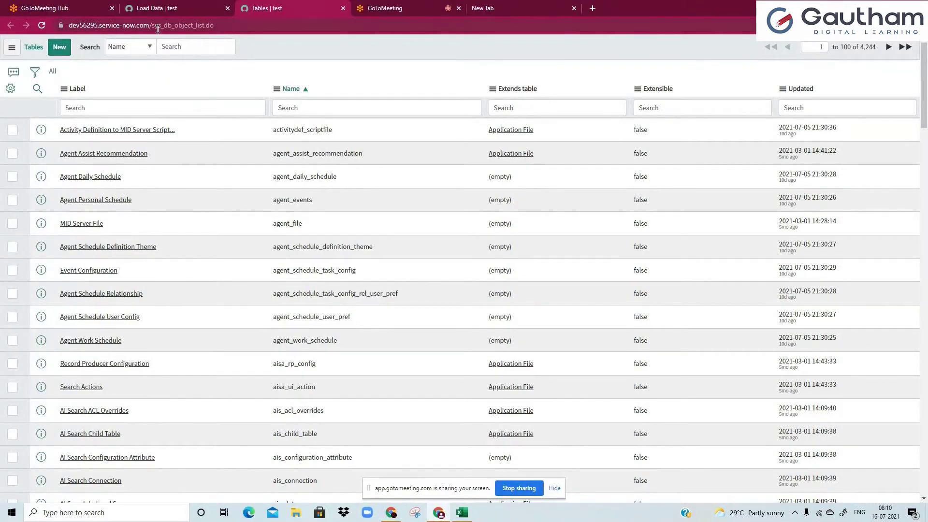
drag(149, 26, 194, 27)
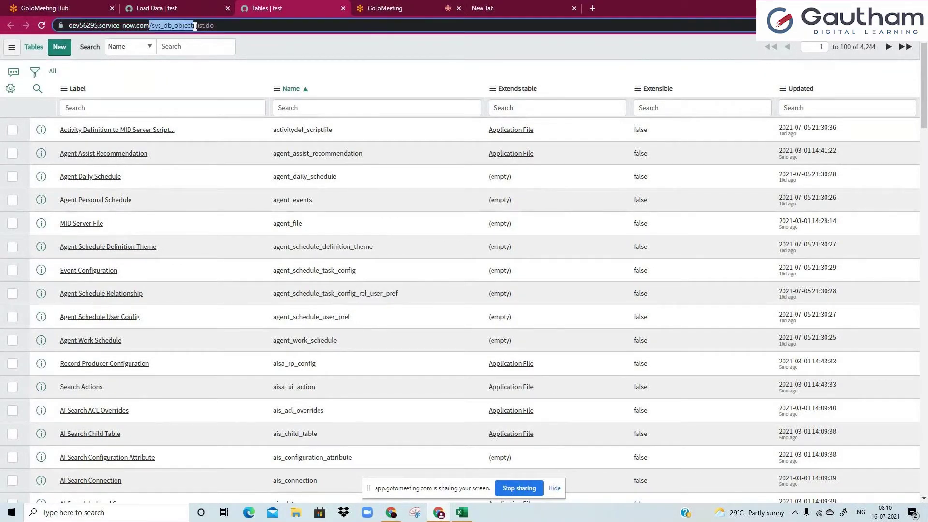
Search the Label column for inci, then chan, then prob.
click(196, 103)
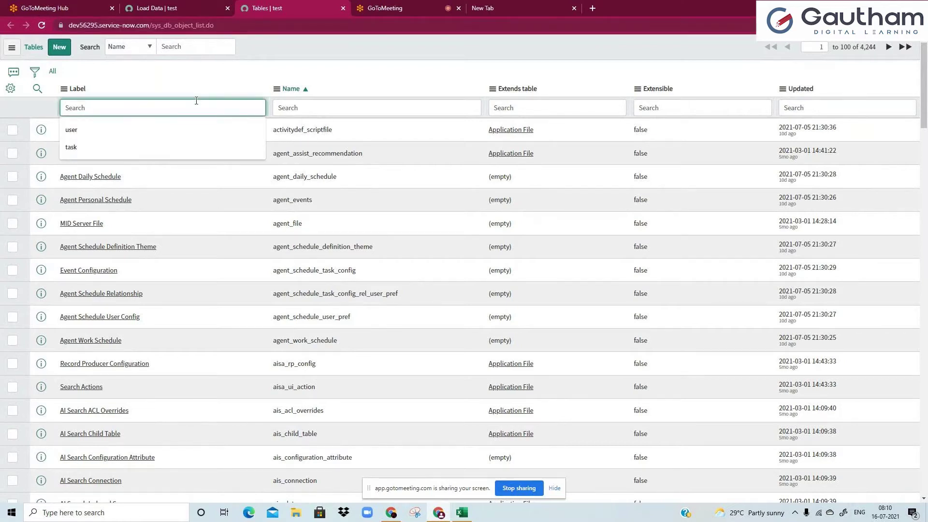
text(inci)
key(Return)
text(chan)
key(Return)
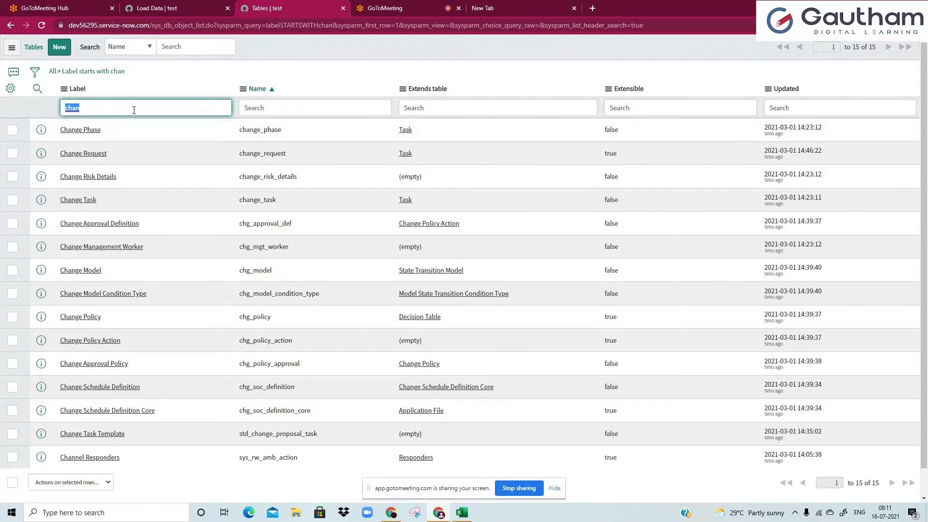
text(prob)
key(Return)
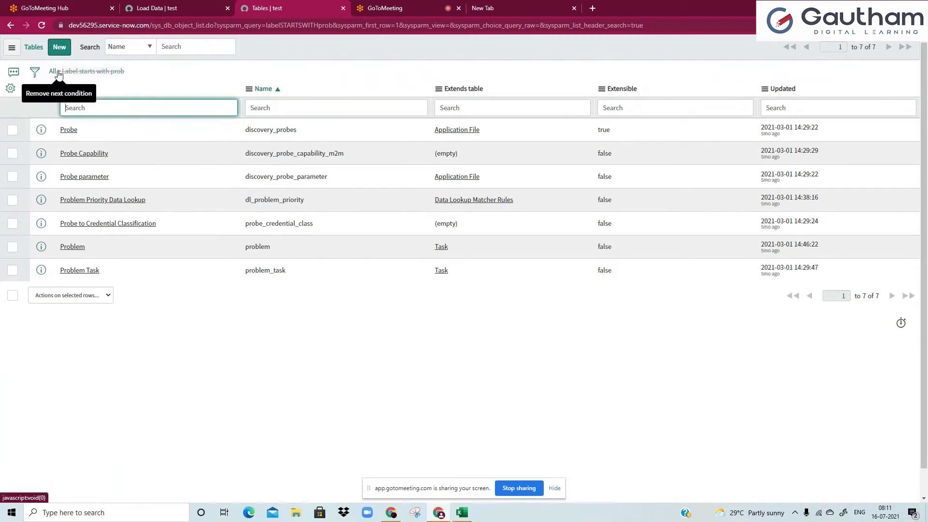
Show only tables that extend Task, leaving Problem and Problem Task.
click(96, 107)
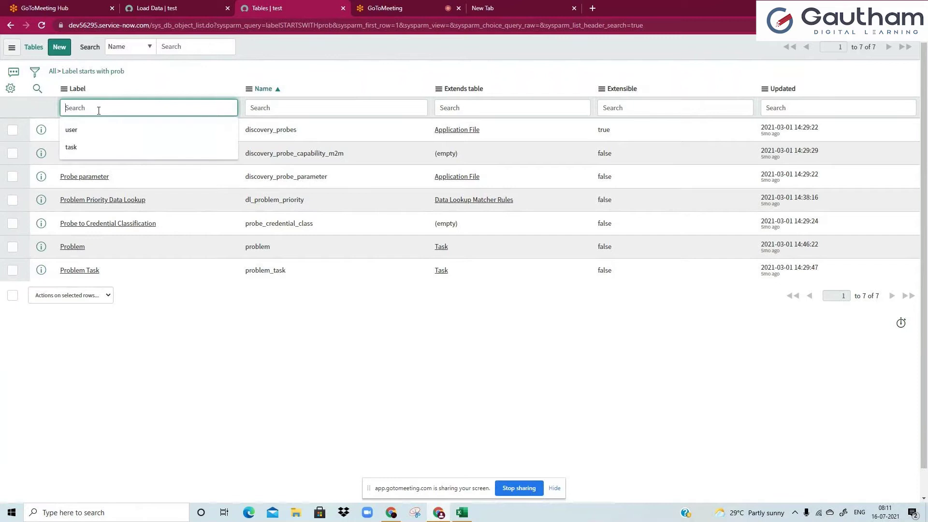
click(177, 84)
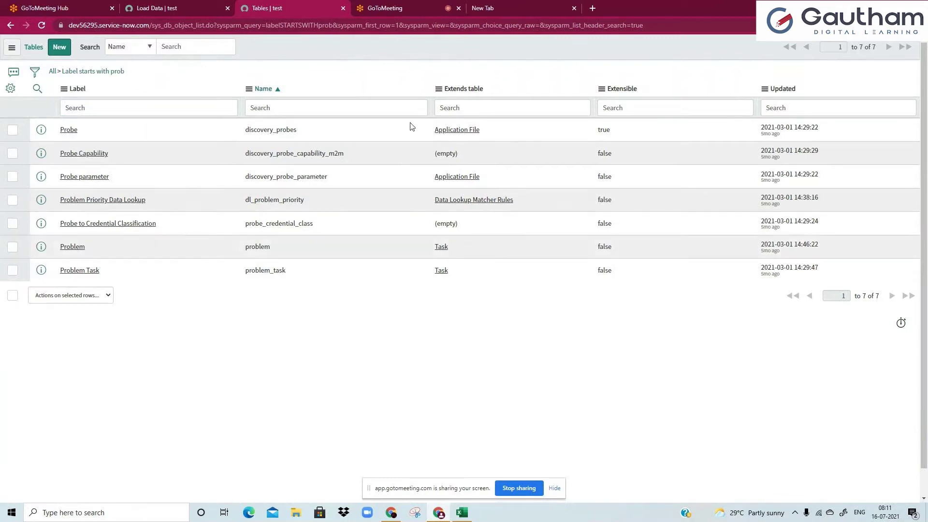
right_click(472, 242)
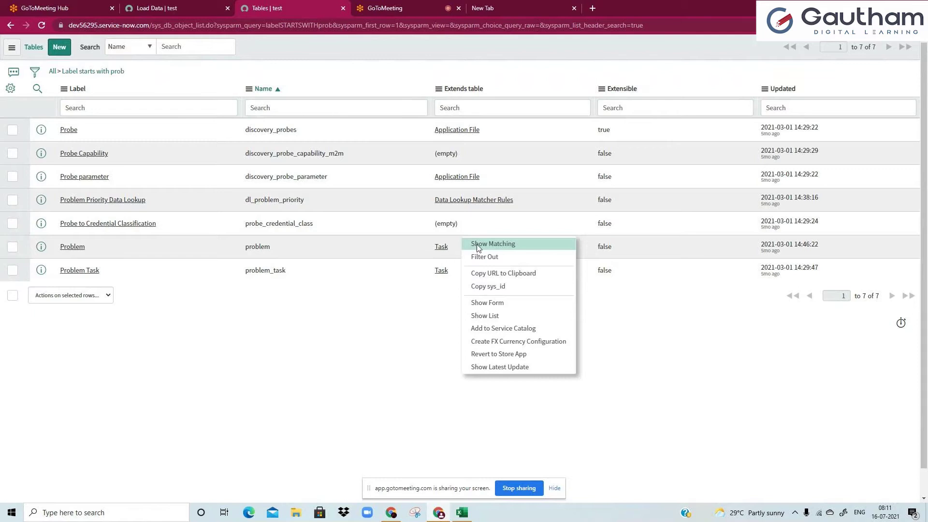
click(478, 246)
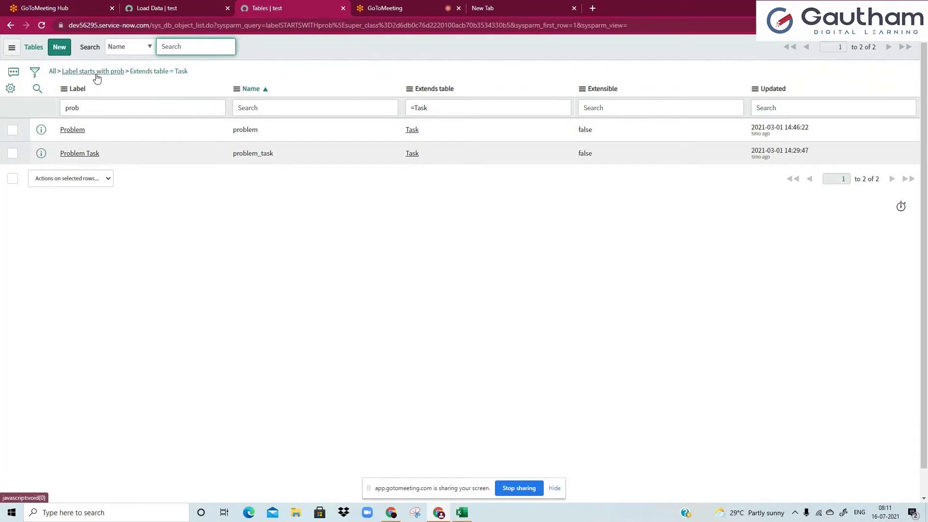
Remove the 'Label starts with prob' condition and scroll through the results.
click(58, 73)
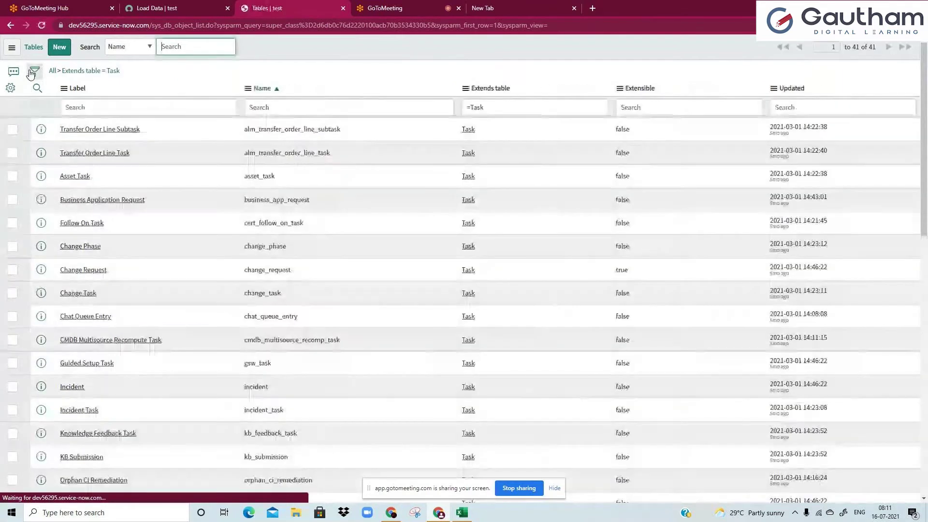
click(154, 109)
click(258, 68)
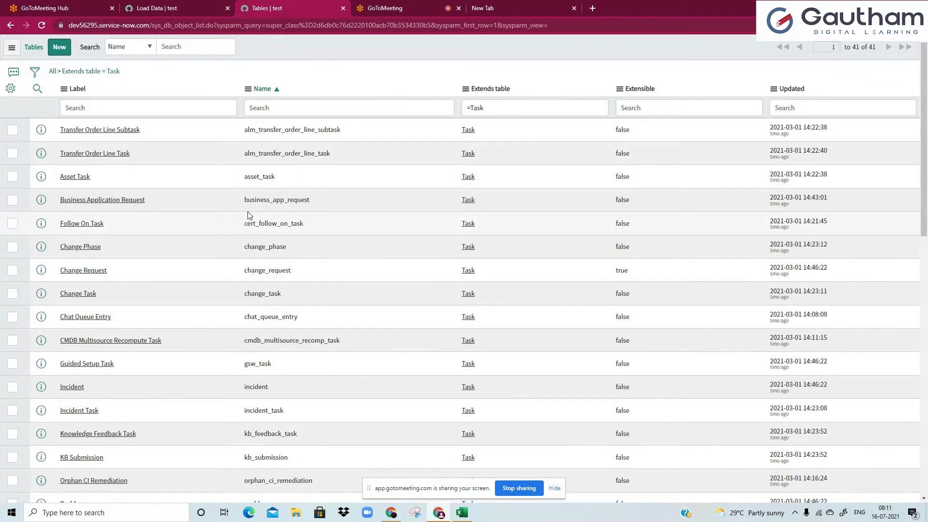
scroll(167, 234, down, 4)
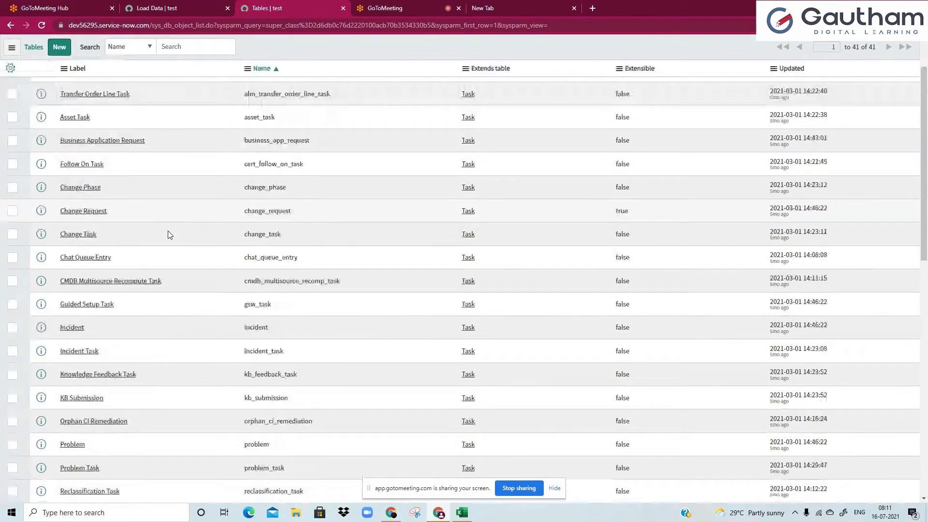
scroll(166, 234, down, 2)
scroll(129, 342, up, 6)
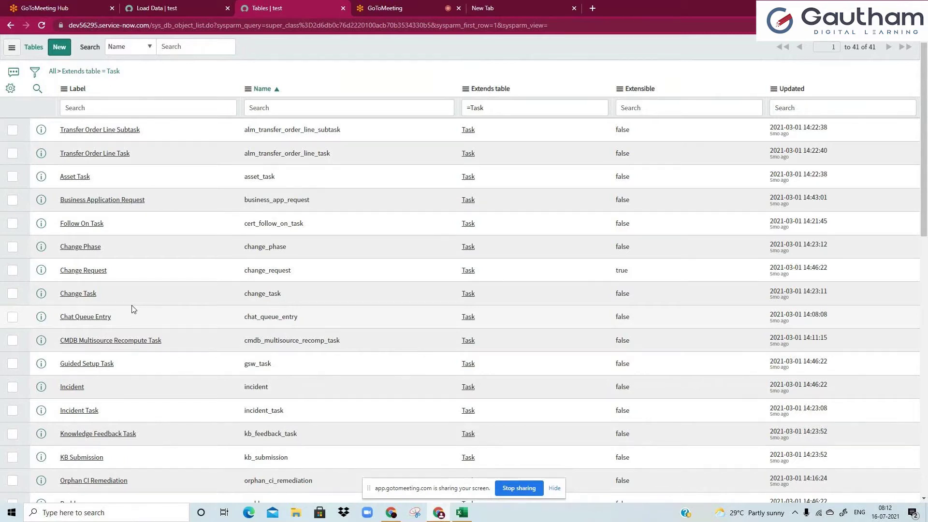
Replace the Extends table filter Task with *import.
click(91, 108)
double_click(471, 107)
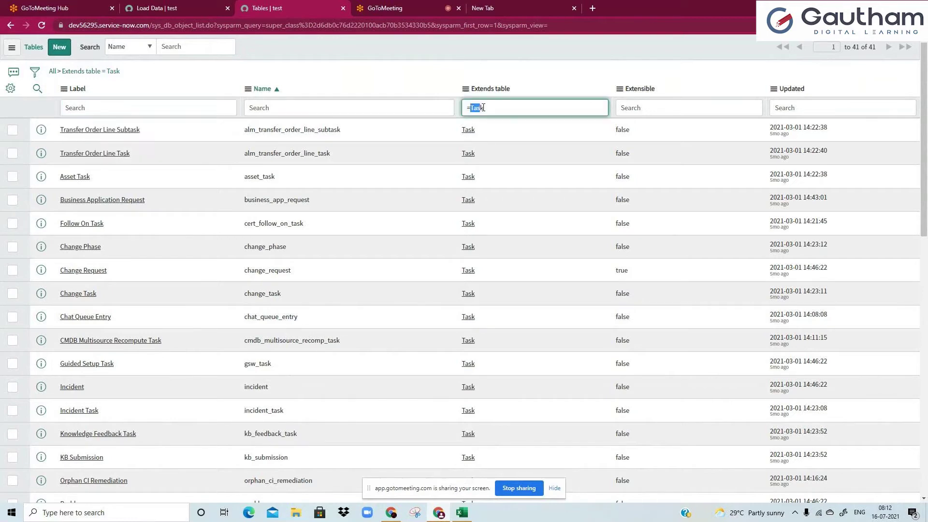
key(BackSpace)
key(BackSpace)
text(*import)
key(Return)
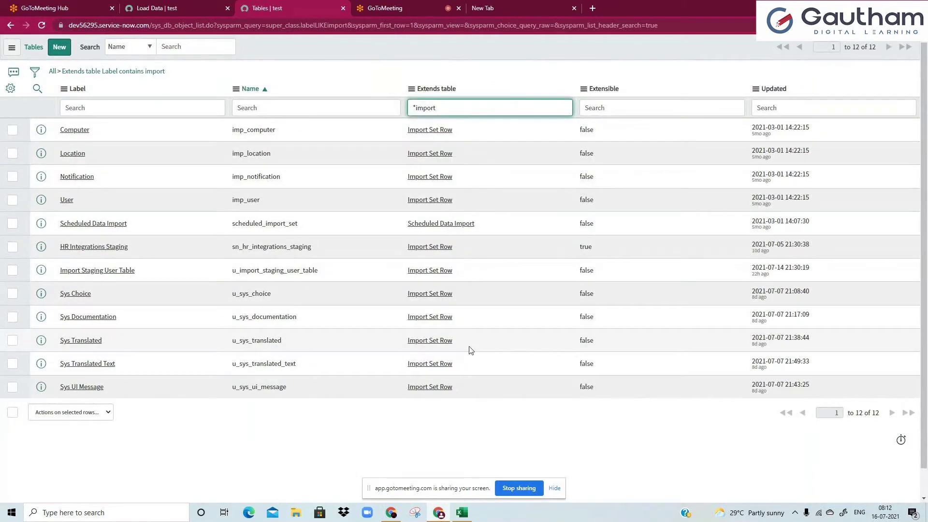
Filter the tables list to those extending Import Set Row.
click(467, 138)
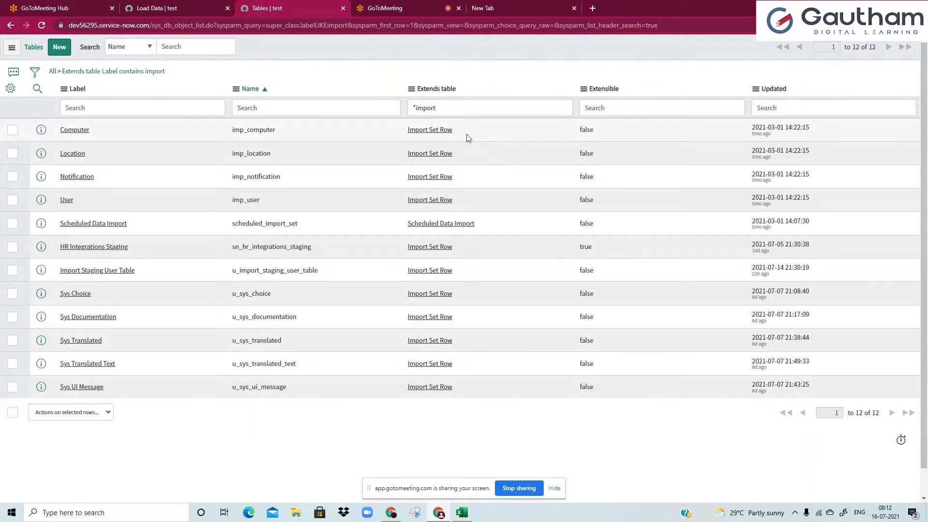
right_click(445, 141)
click(456, 136)
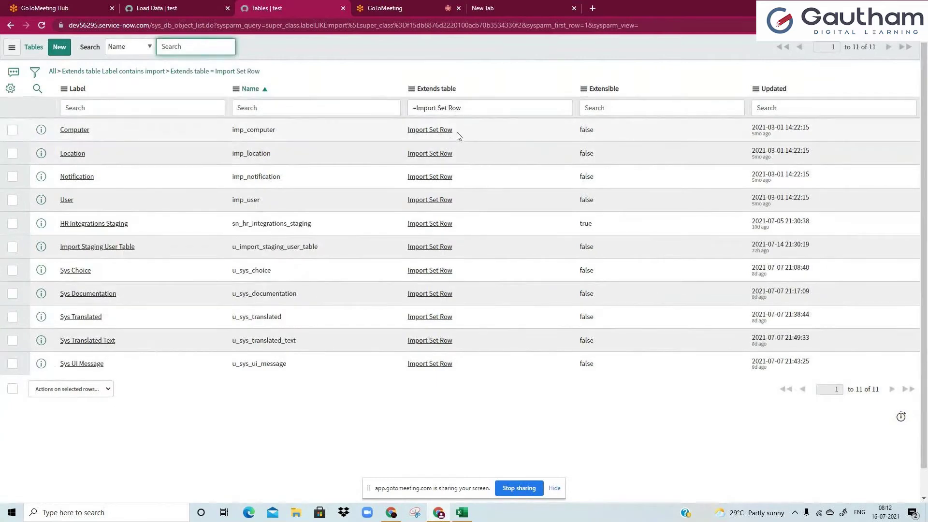
click(465, 106)
Try a Name search for staging, clear it, and return to the Load Data form.
click(331, 106)
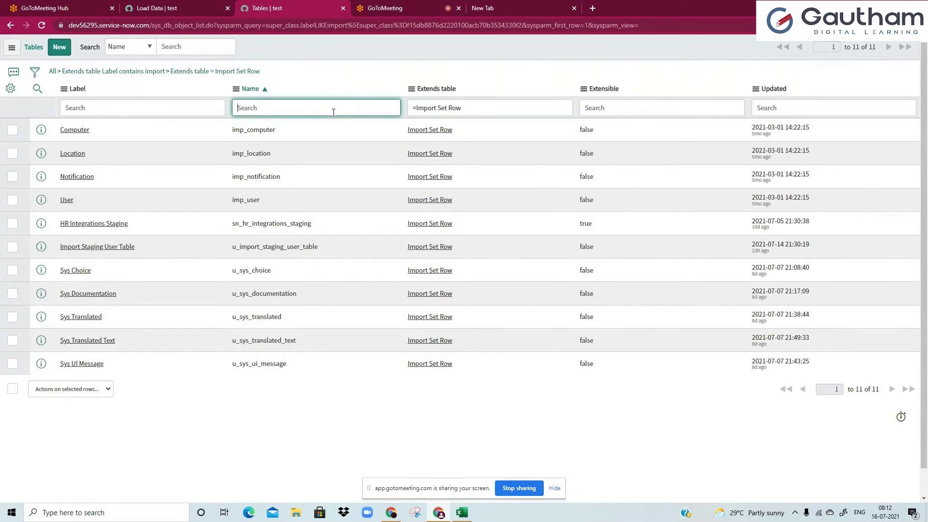
text(staging)
key(ctrl+a)
key(BackSpace)
text(stage)
key(BackSpace)
text(ing)
key(ctrl+a)
key(BackSpace)
click(355, 423)
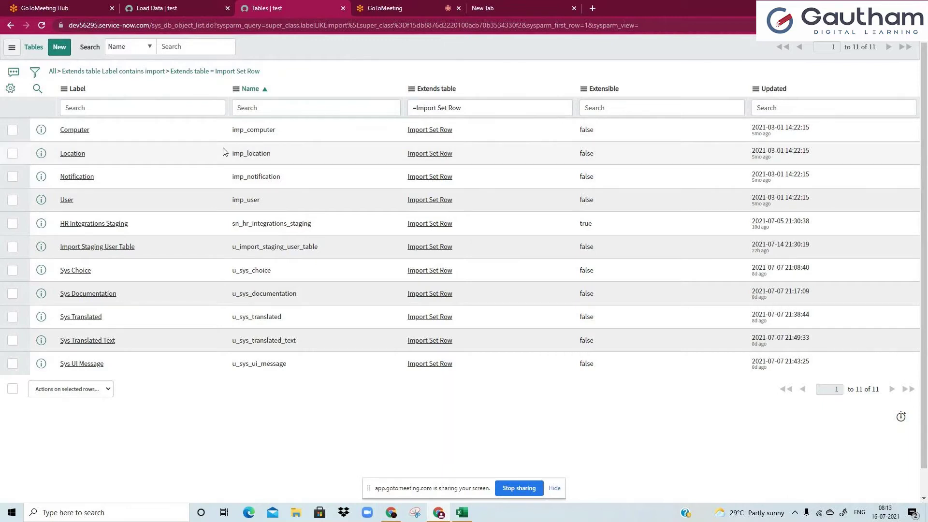
click(164, 8)
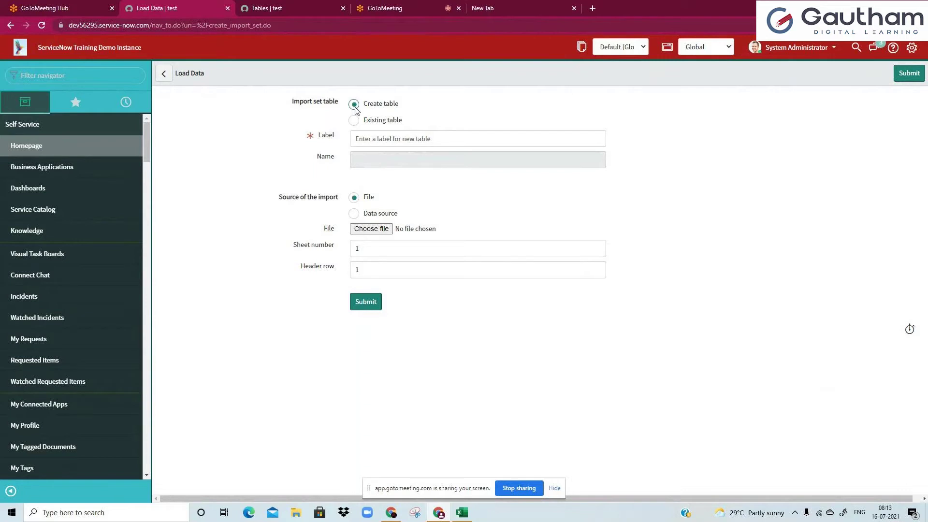
Choose Existing table and target Import Staging User Table [u_import_staging_user_table].
click(355, 122)
click(372, 144)
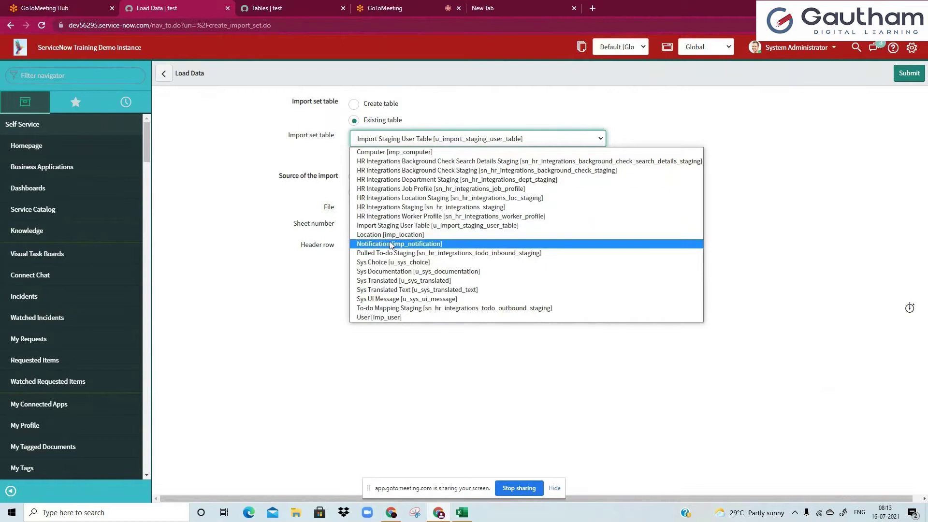
click(285, 7)
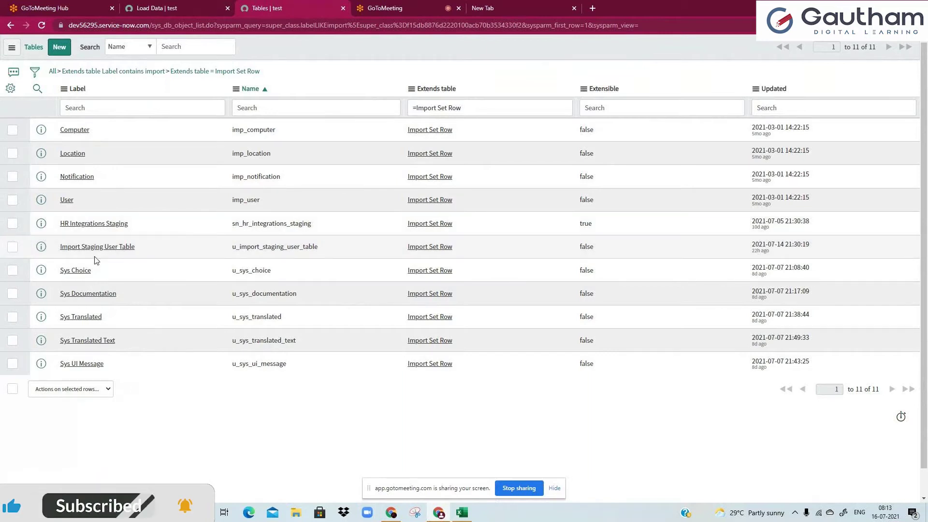
key(ctrl+shift+Tab)
click(378, 140)
click(379, 141)
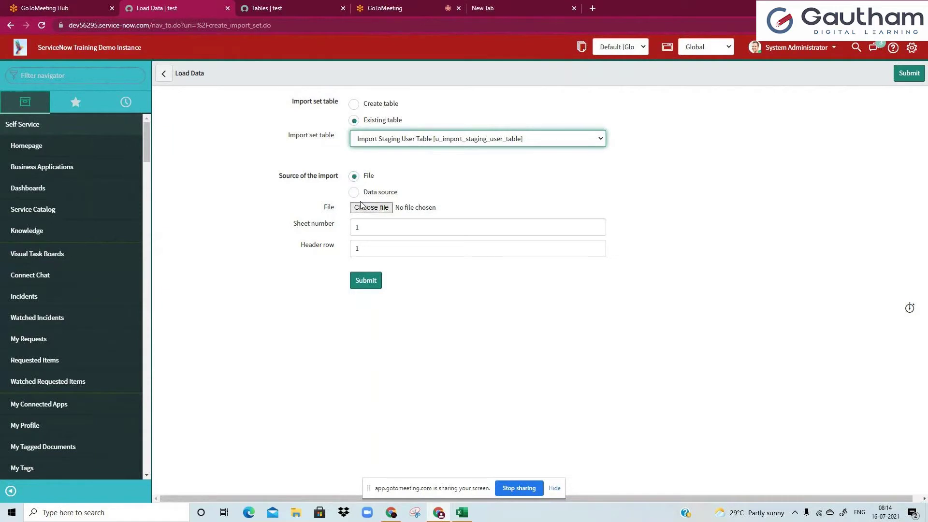
Upload user data demo snow.xlsx and submit the data load.
click(375, 210)
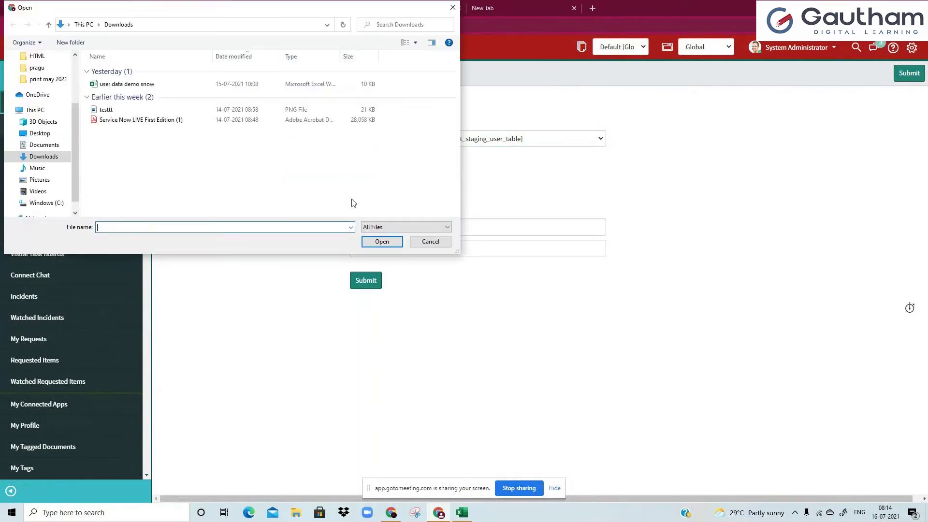
double_click(179, 88)
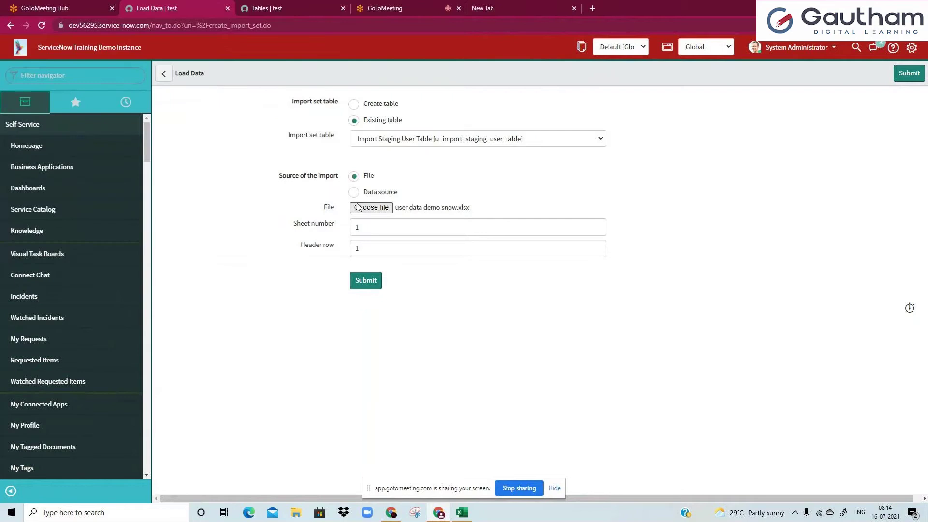
click(363, 281)
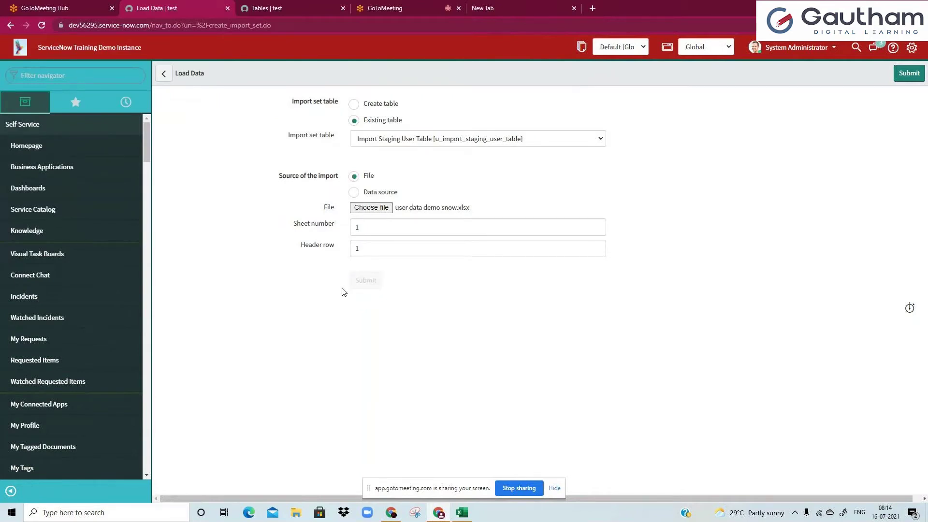
Copy u_import_staging_user_table from the Tables list and paste it into the navigator search.
click(290, 9)
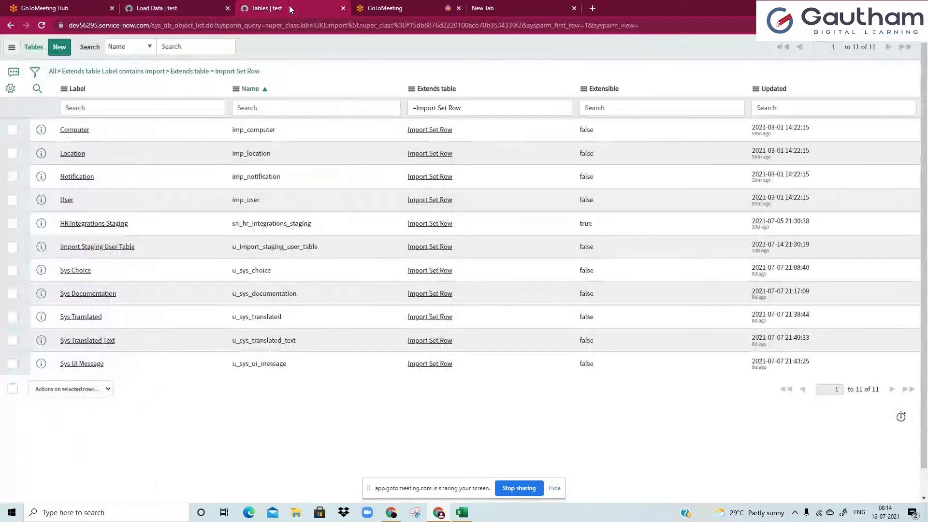
double_click(233, 251)
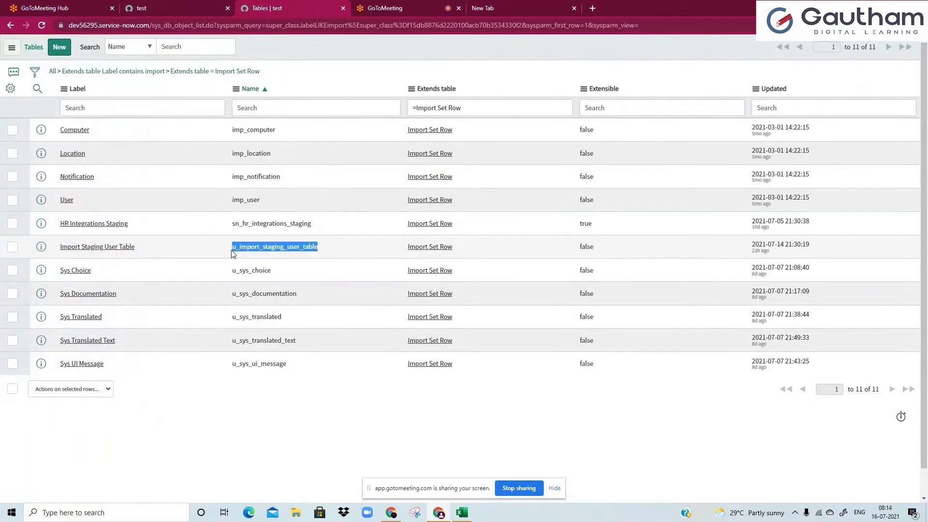
click(218, 15)
click(98, 77)
text(u_import_staging_user_table)
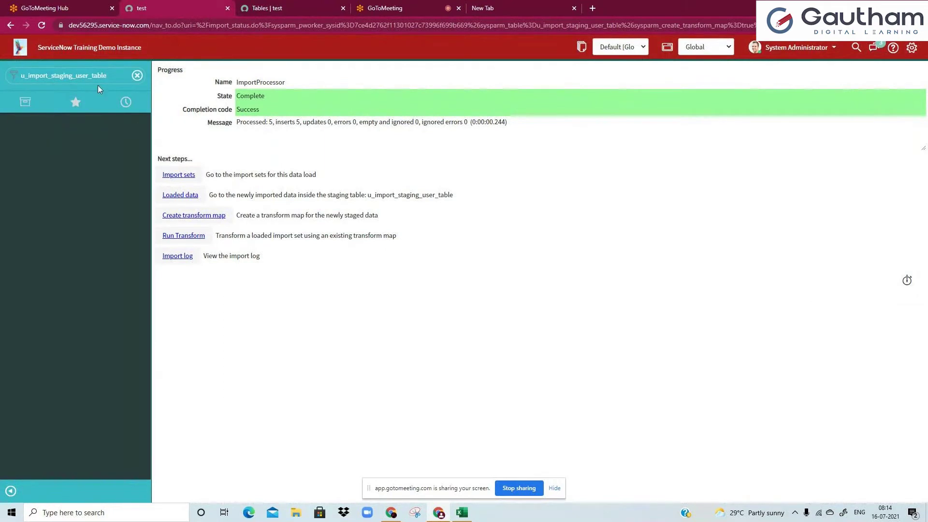
Open Import sets, Loaded data, Create transform map, Run Transform and Import log in new tabs.
key(ctrl+a)
key(BackSpace)
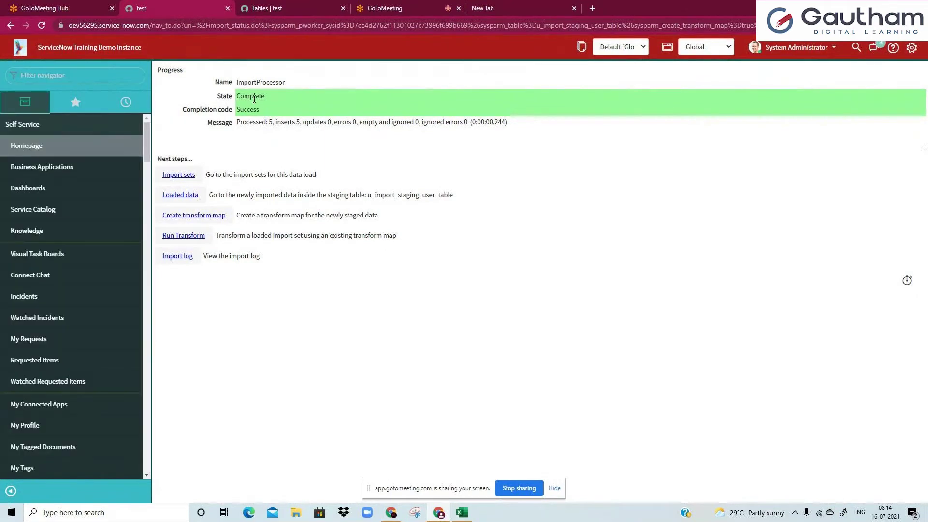
drag(268, 118, 455, 116)
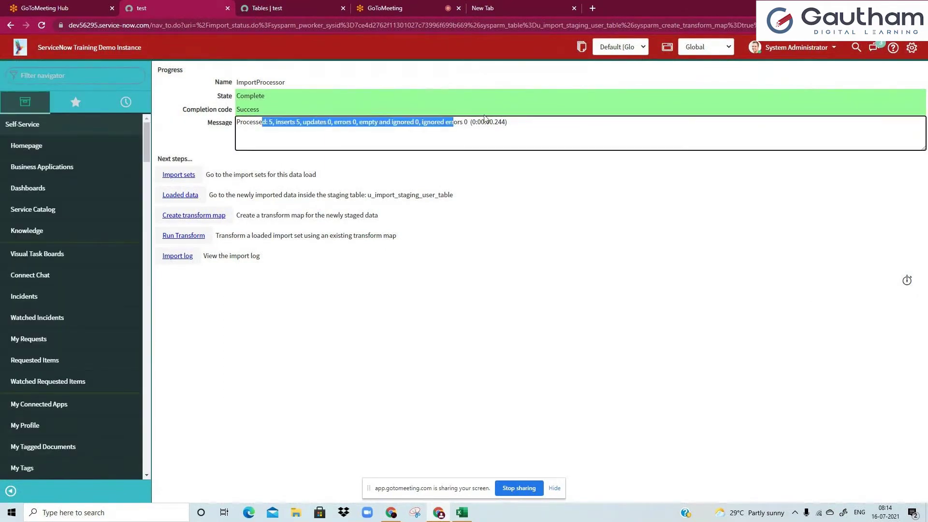
click(164, 177)
ctrl+click(166, 176)
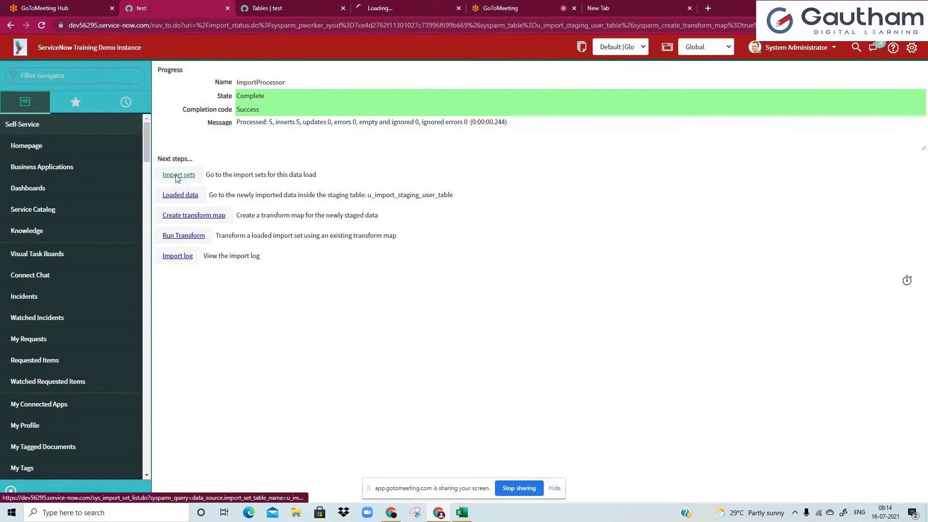
ctrl+click(179, 198)
ctrl+click(190, 216)
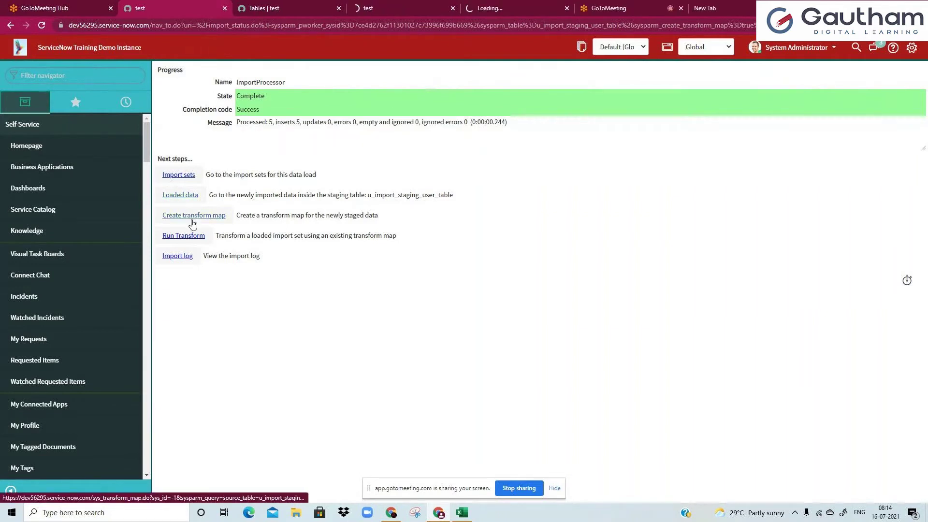
ctrl+click(191, 234)
ctrl+click(179, 256)
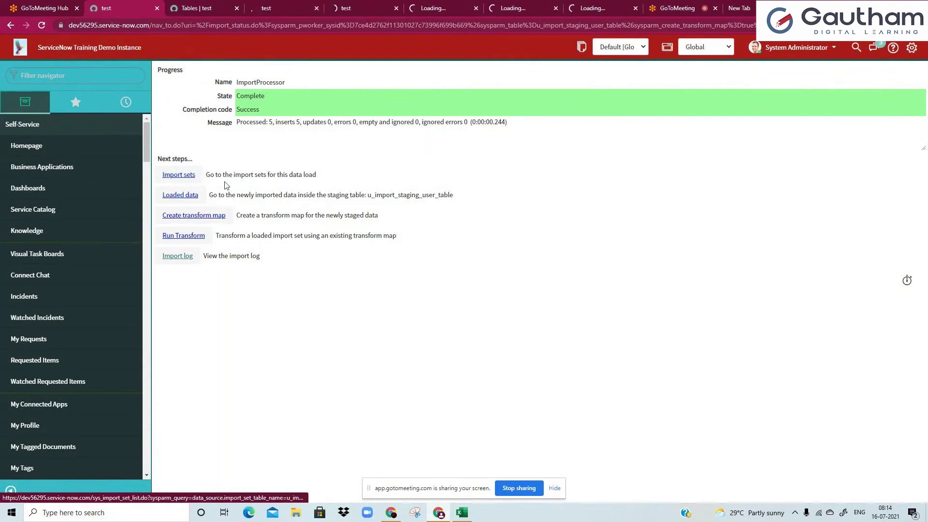
Check the Import Sets tab, then switch to the loaded staging table records.
drag(217, 178, 274, 177)
key(ctrl+Tab)
key(ctrl+Tab)
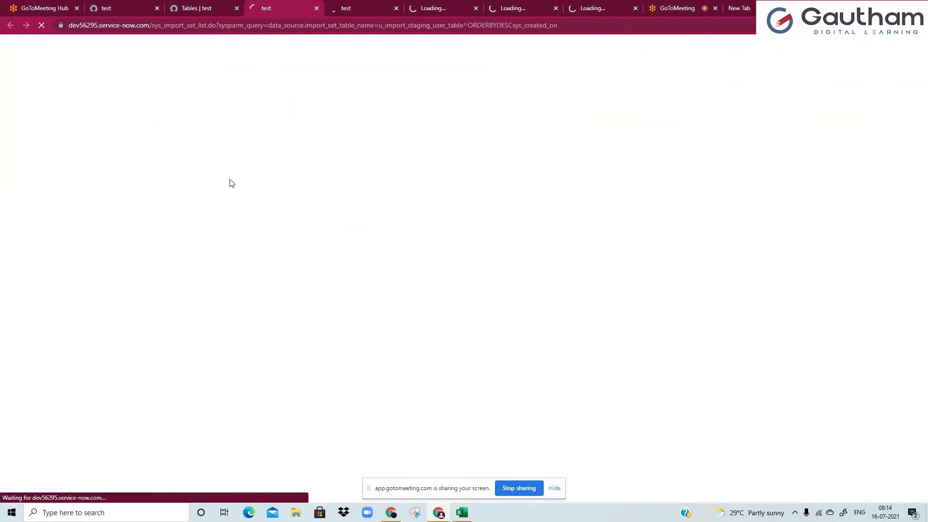
click(150, 9)
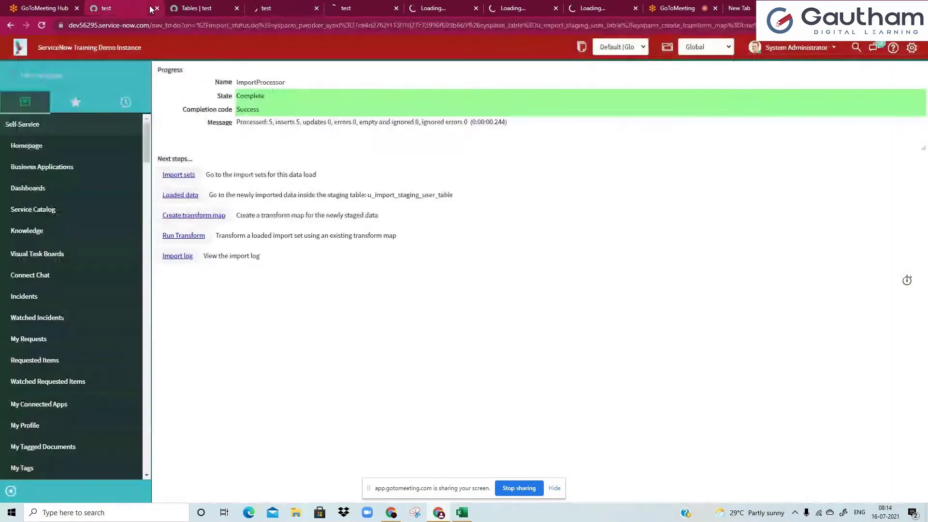
drag(229, 191, 332, 195)
click(332, 193)
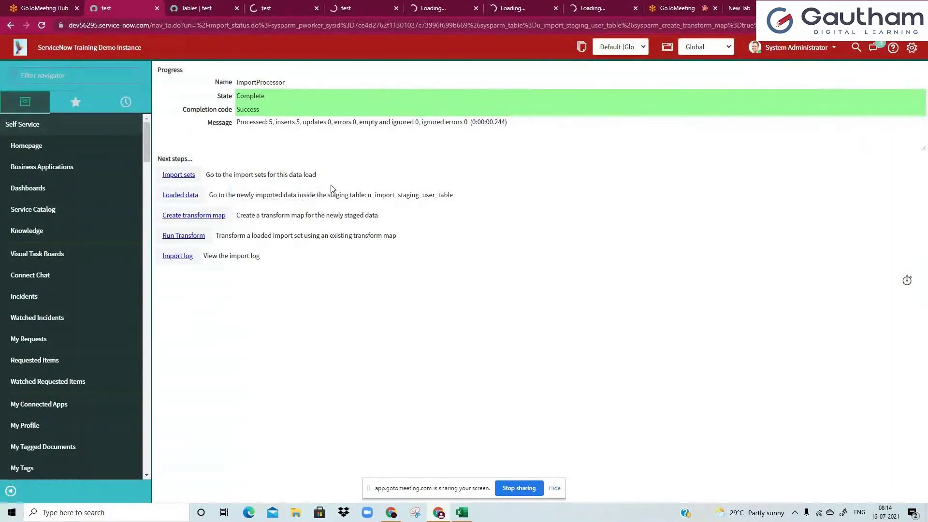
double_click(390, 196)
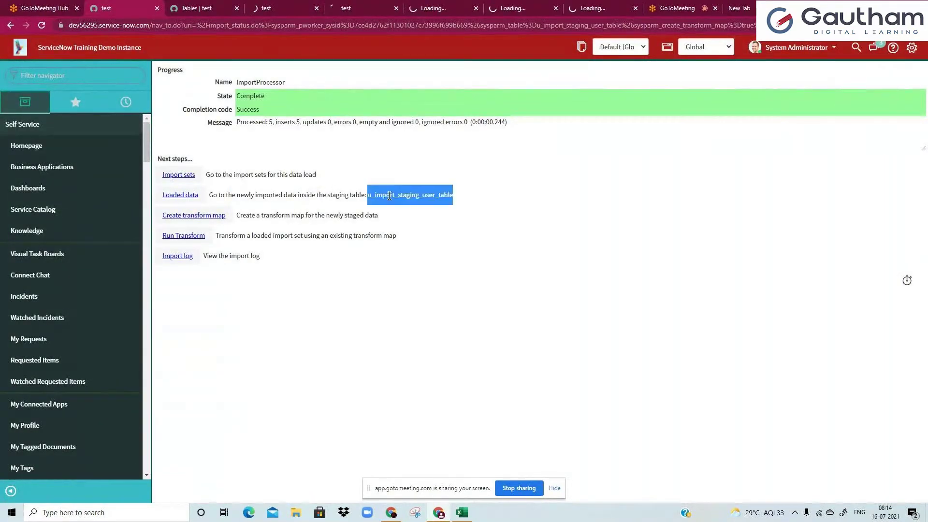
click(348, 9)
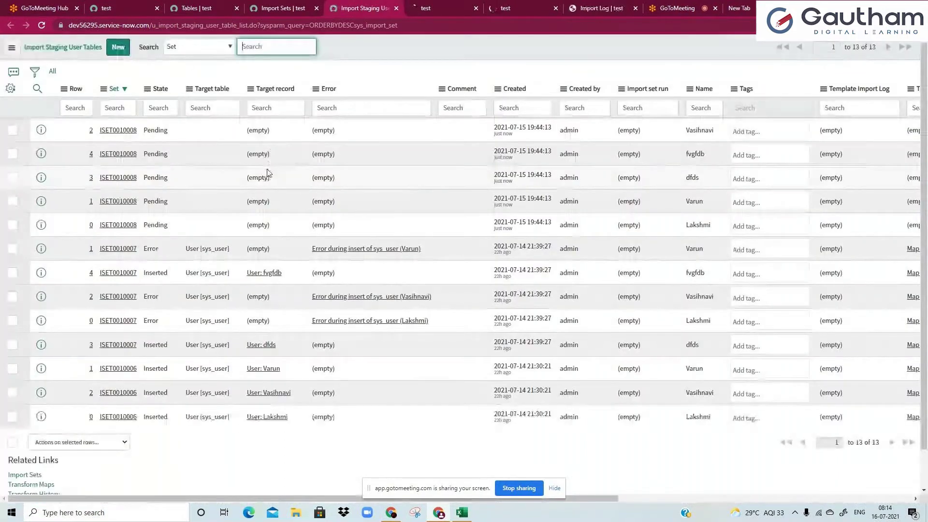
Review the five pending rows in the Import Staging User Tables list.
click(77, 69)
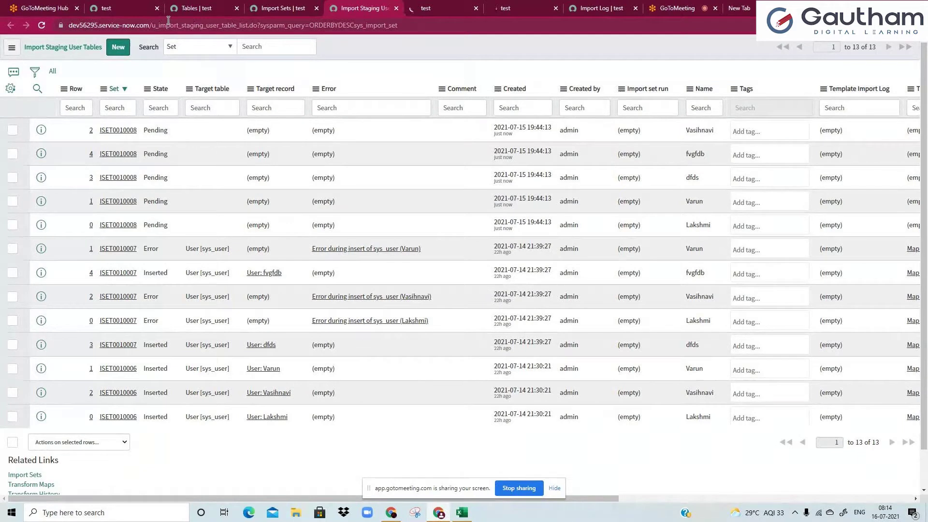
drag(168, 22, 355, 25)
click(369, 70)
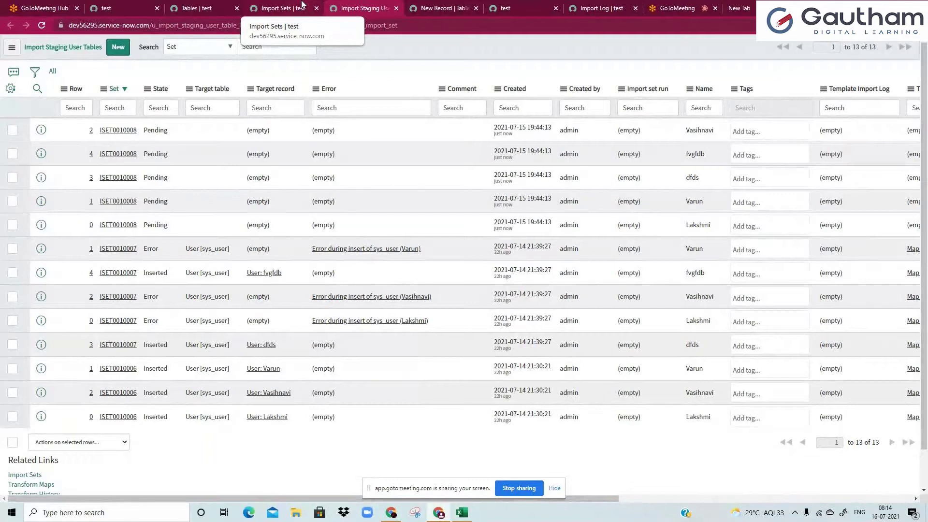
Inspect import sets ISET0010006–ISET0010008 and select all three, then return to the progress page.
click(301, 5)
click(292, 108)
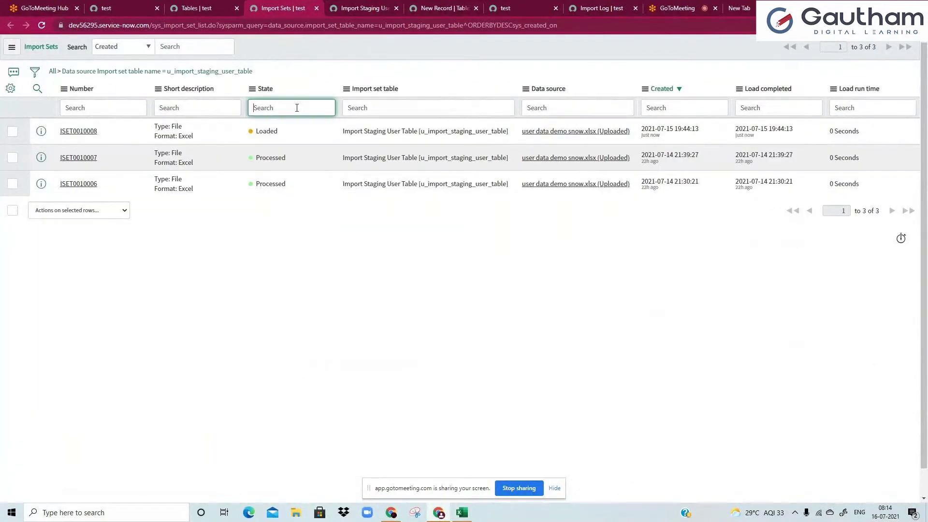
click(252, 154)
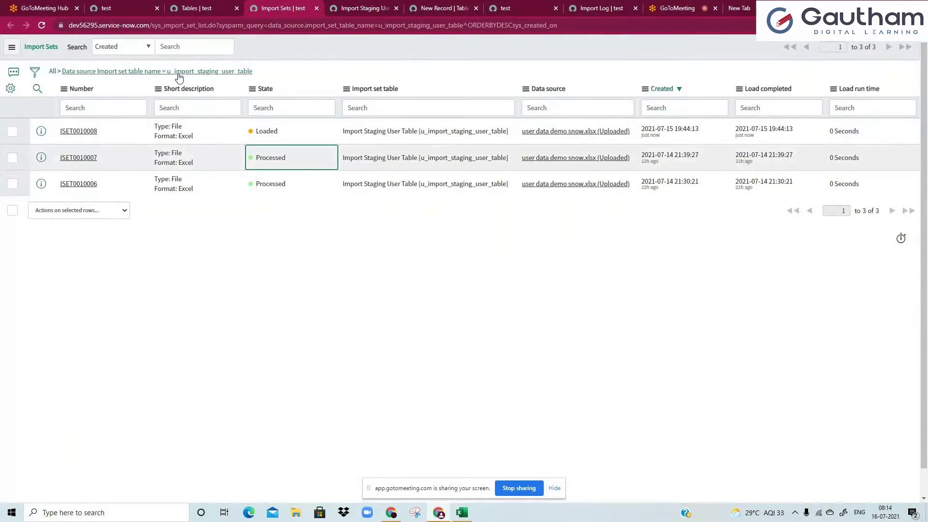
click(213, 150)
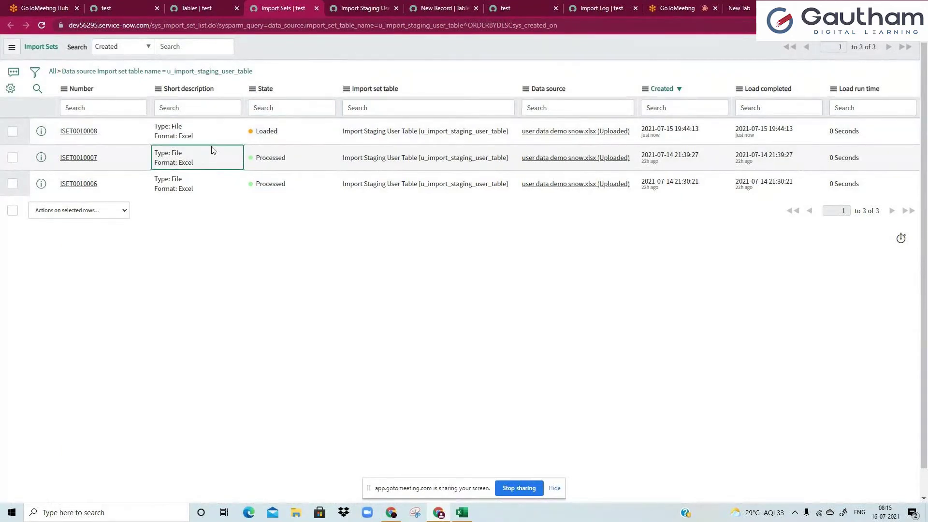
drag(404, 158, 448, 159)
click(13, 157)
click(12, 183)
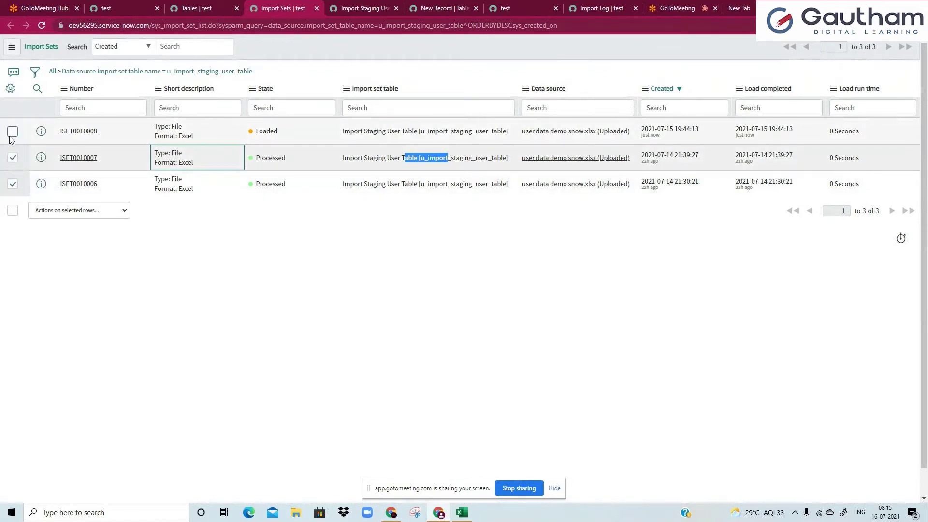
click(13, 132)
drag(259, 131, 280, 136)
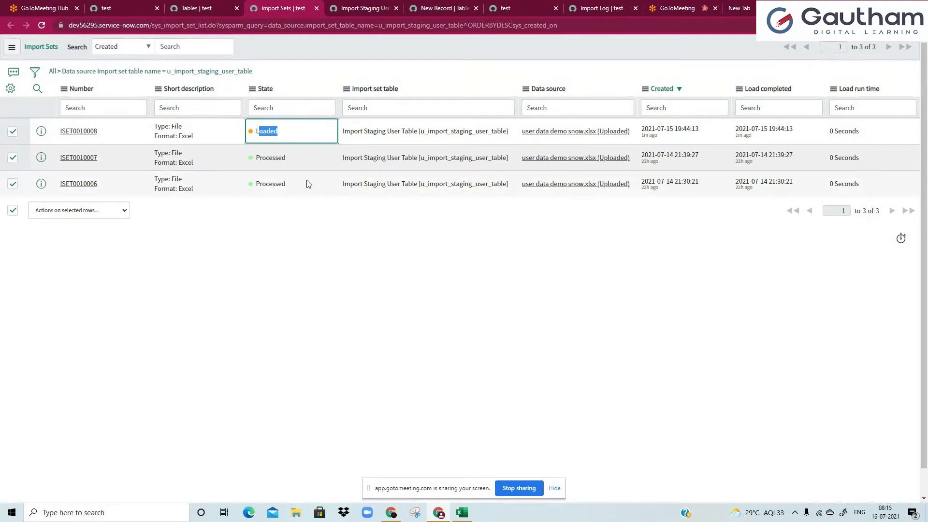
click(119, 6)
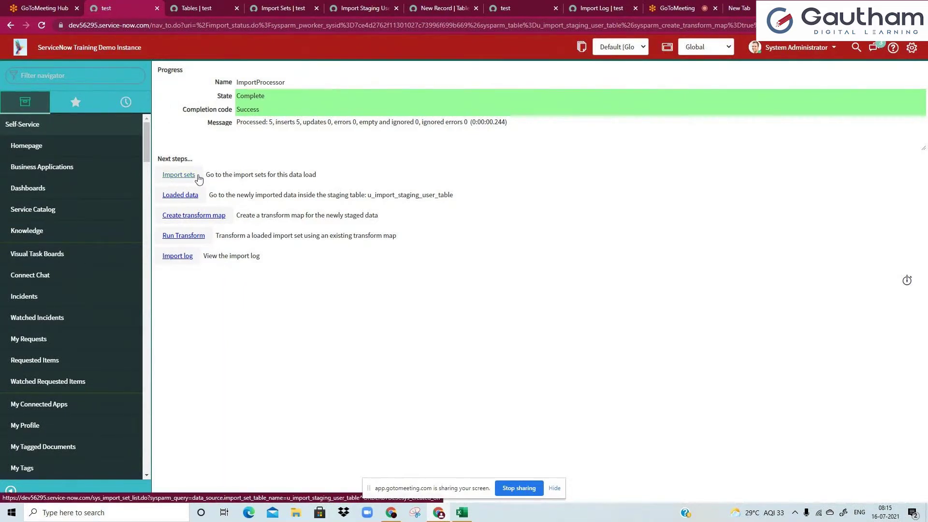
Review and close the Import sets, Loaded data and Create transform map tabs.
click(198, 178)
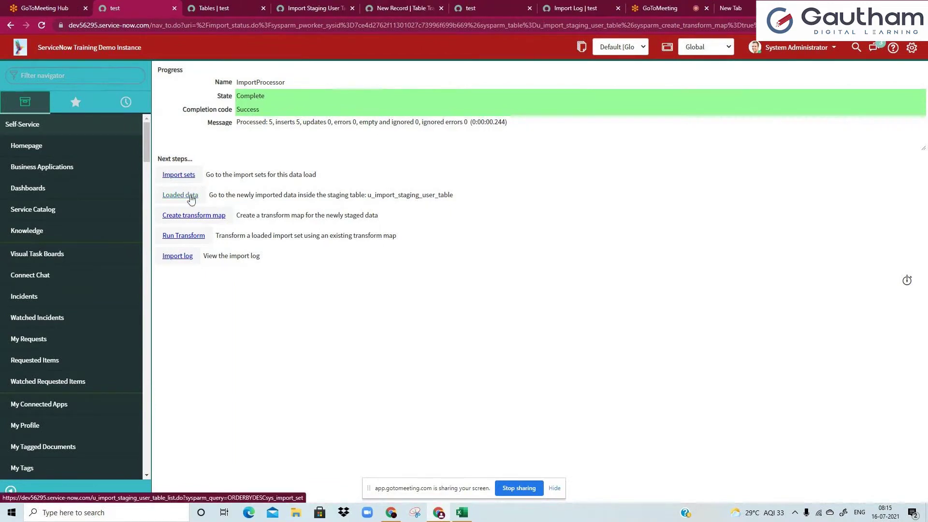
click(298, 5)
click(351, 8)
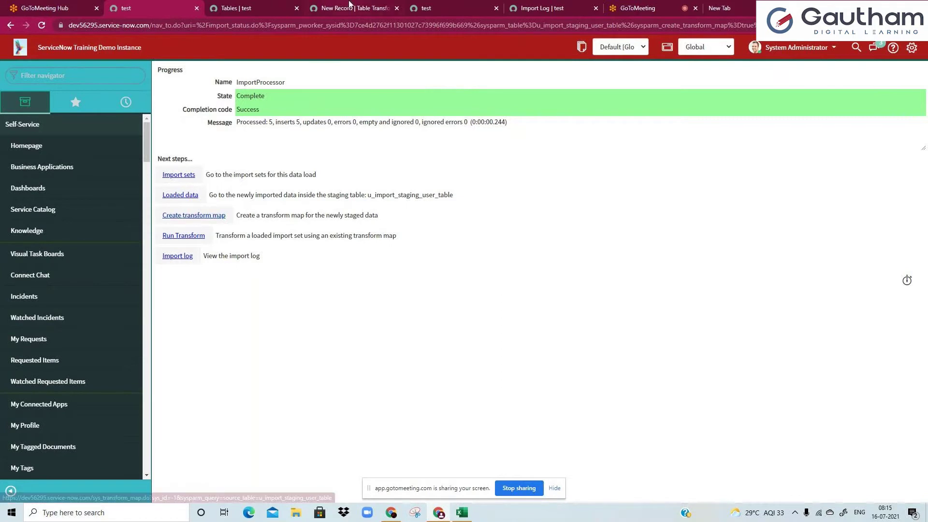
click(348, 6)
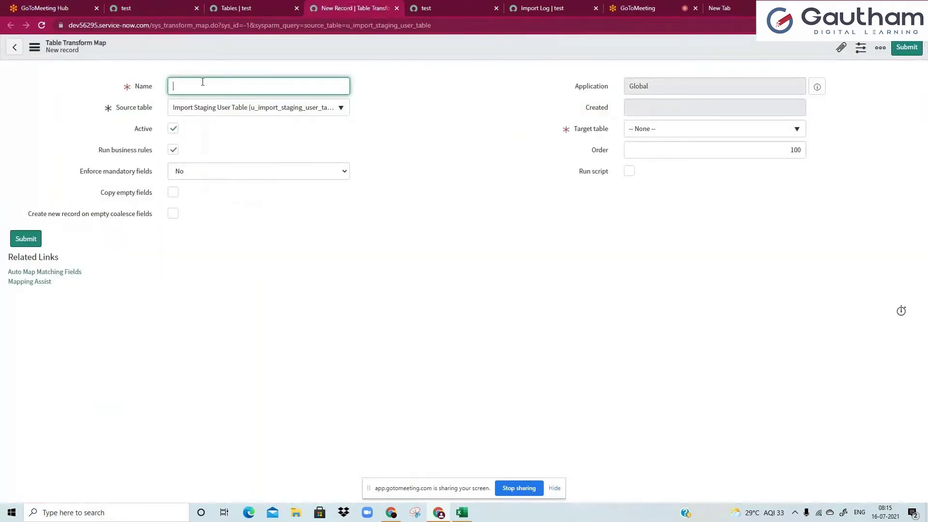
click(397, 8)
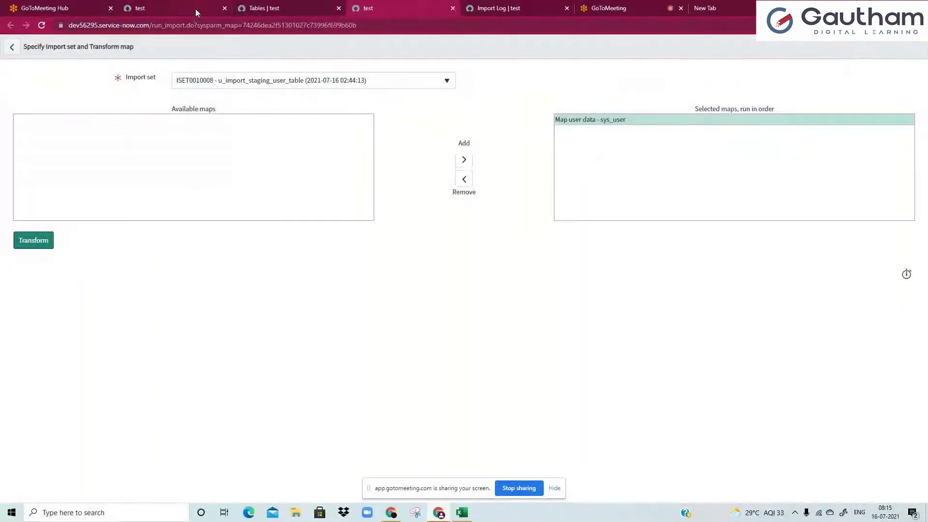
click(196, 9)
Check the Run Transform page and the Import log, then close them and return to Progress.
click(196, 235)
click(175, 8)
click(498, 6)
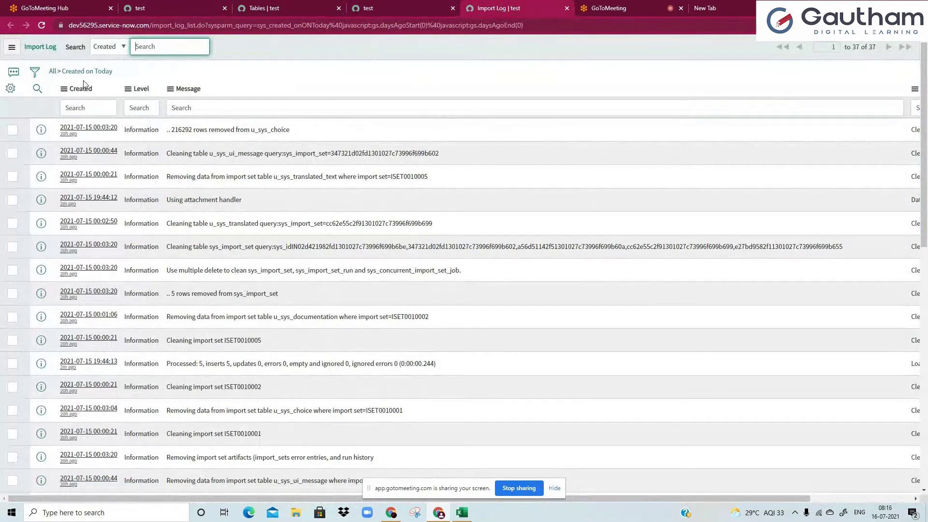
scroll(353, 355, down, 4)
scroll(353, 355, up, 4)
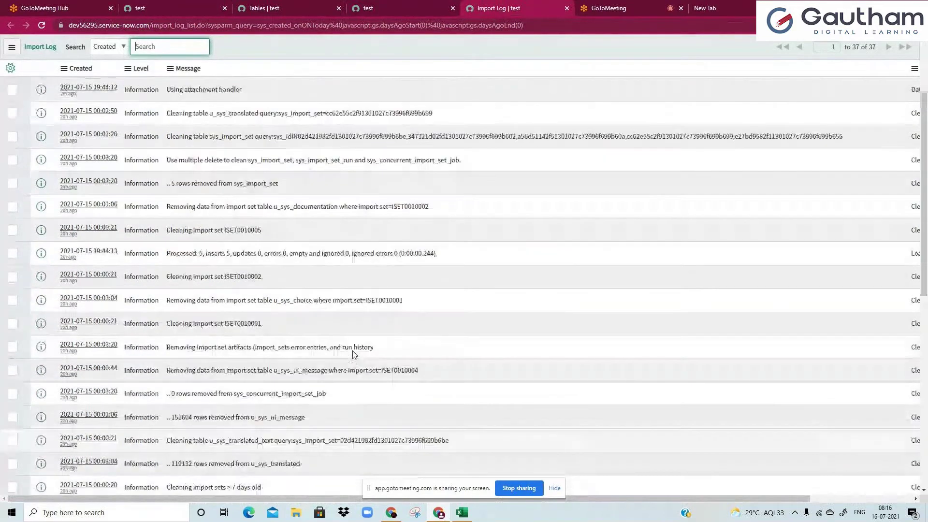
click(566, 8)
click(145, 8)
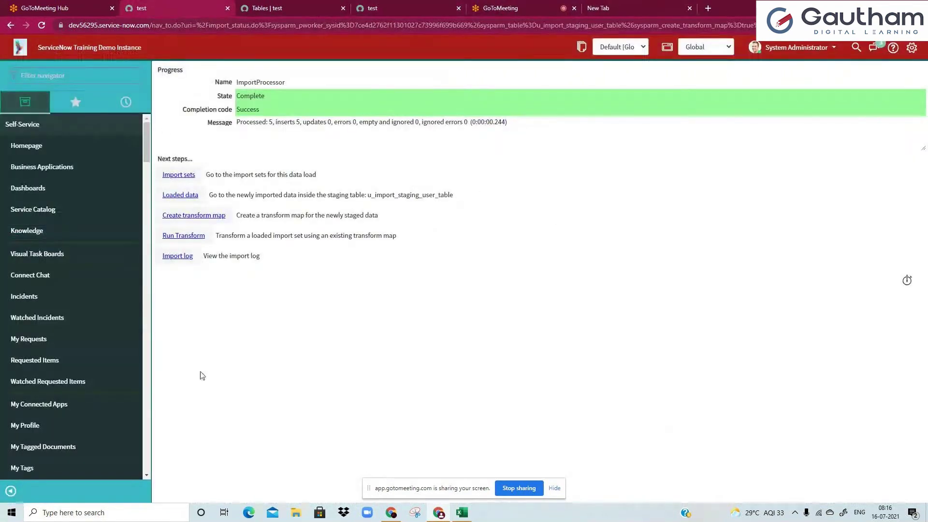
Filter the navigator for 'transform ma' and open the Transform Maps list in a new tab.
click(106, 70)
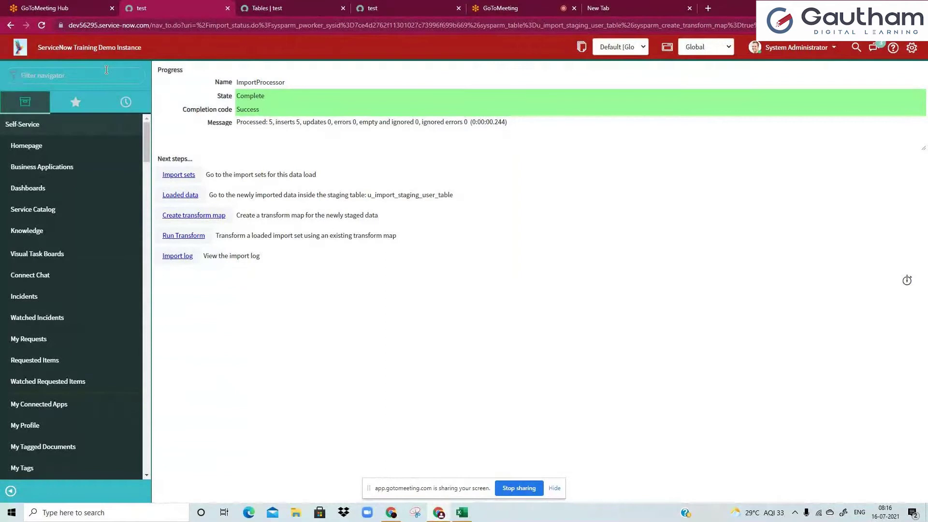
text(load dat)
key(BackSpace)
key(BackSpace)
key(BackSpace)
key(BackSpace)
key(BackSpace)
key(BackSpace)
key(BackSpace)
key(BackSpace)
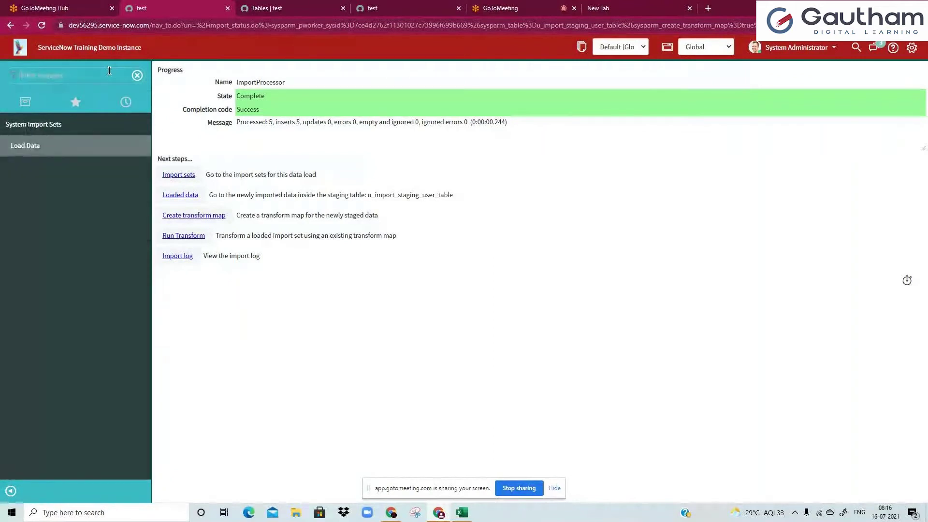
text(transform ma)
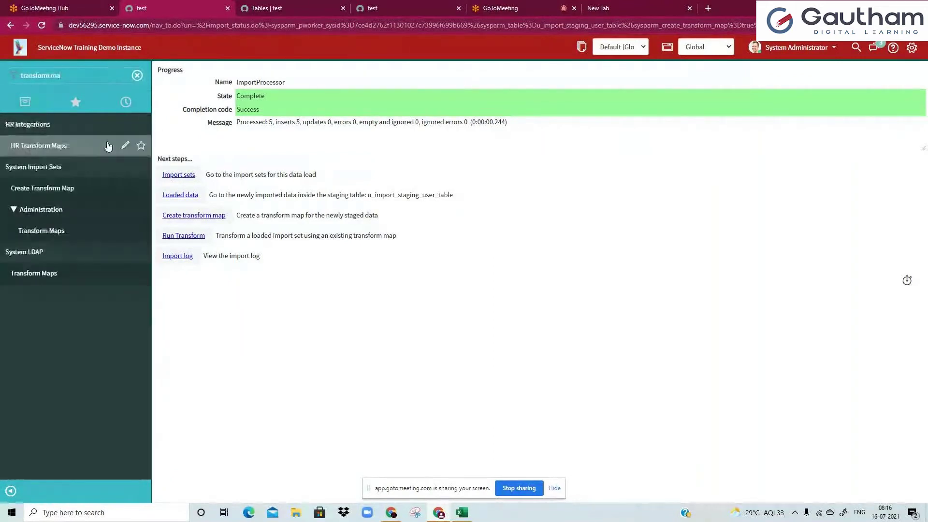
middle_click(43, 232)
click(496, 6)
drag(495, 5, 338, 6)
Filter the transform maps list to those whose target table is sys_user.
double_click(220, 28)
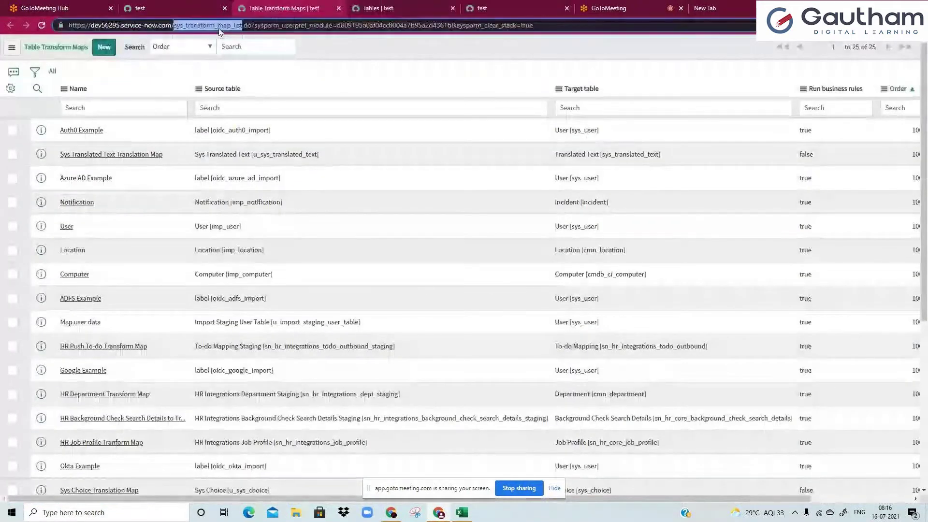
click(266, 92)
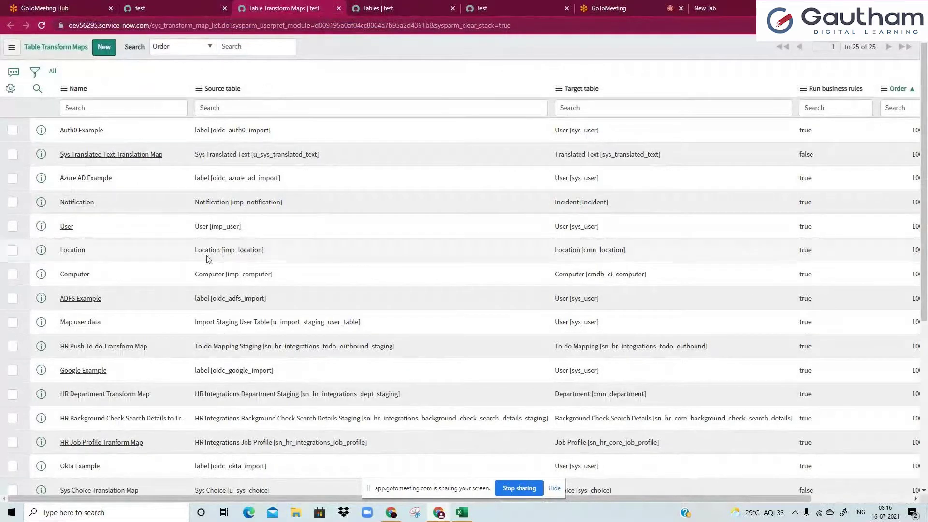
right_click(636, 228)
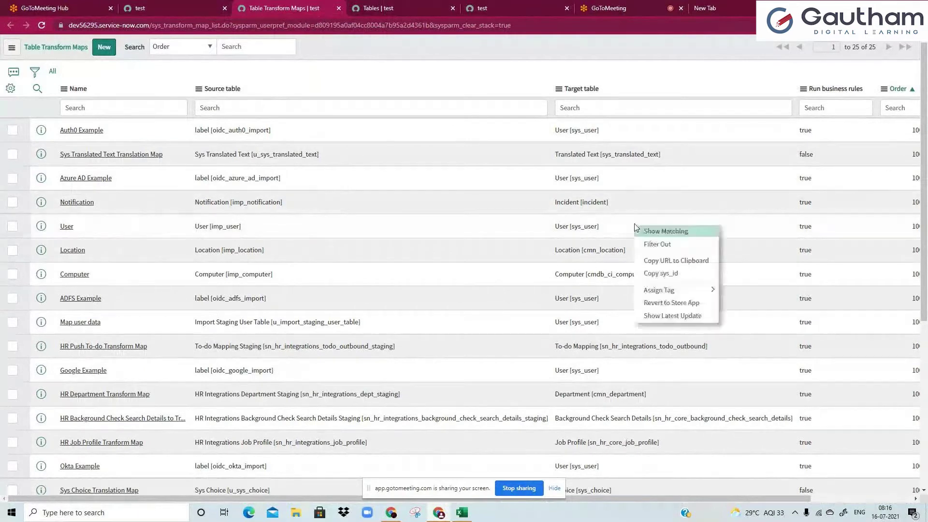
click(647, 231)
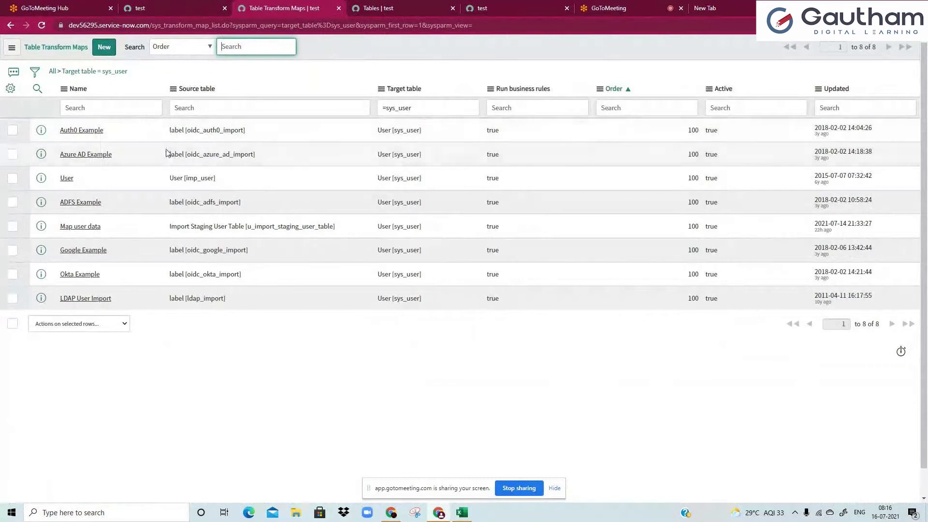
Open the Map user data transform map in its own tab.
click(12, 226)
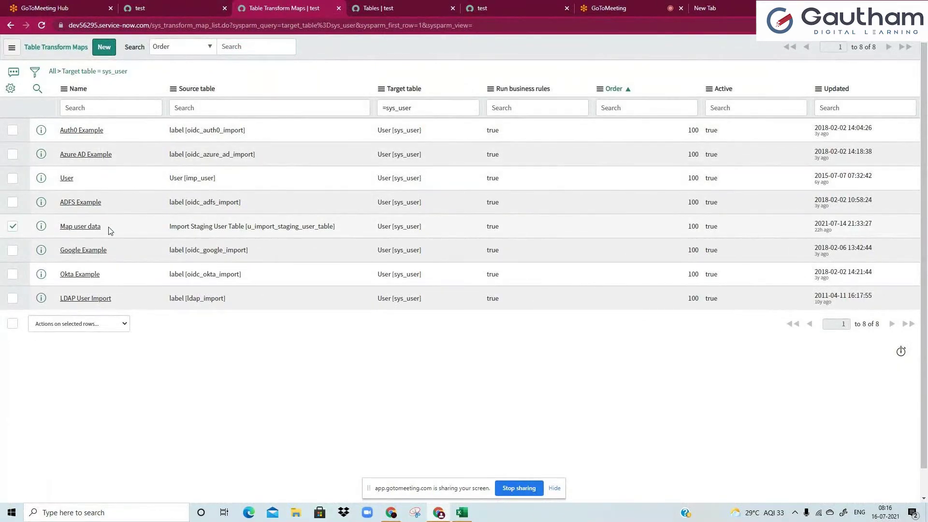
middle_click(80, 227)
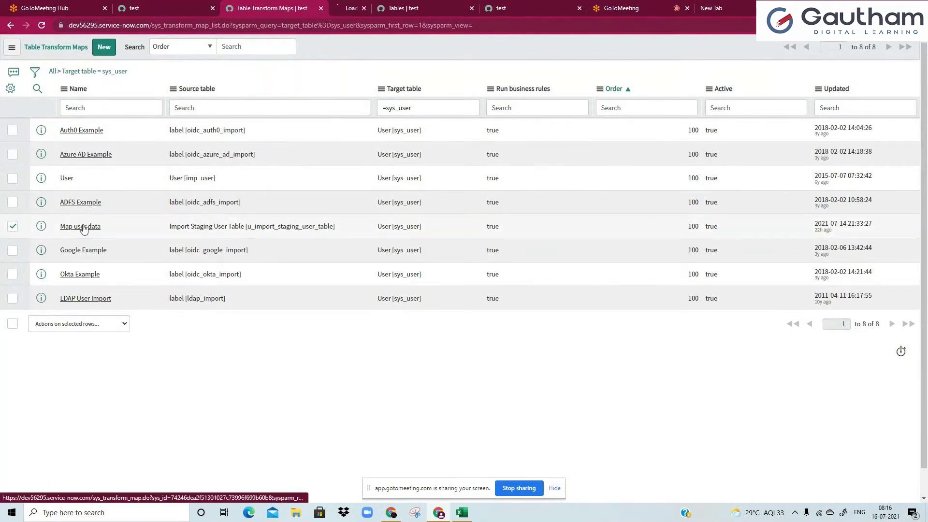
key(ctrl+Tab)
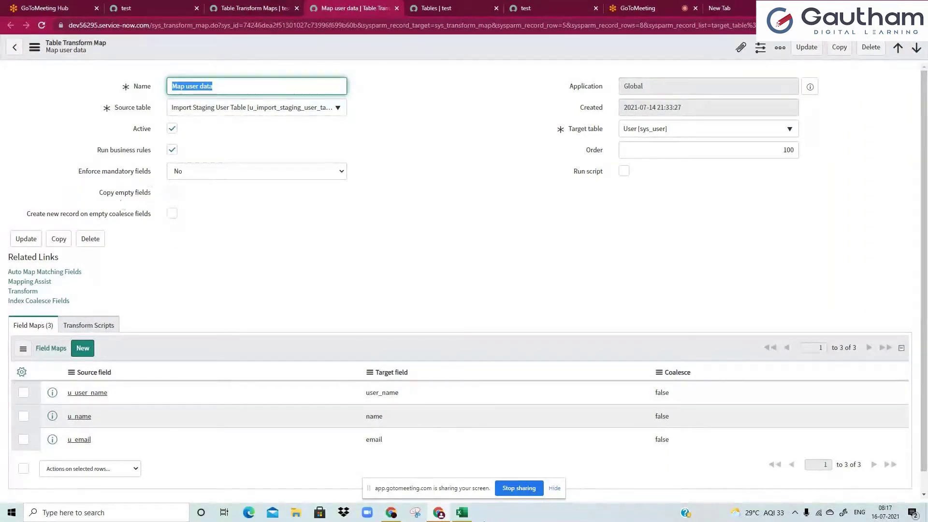
click(462, 515)
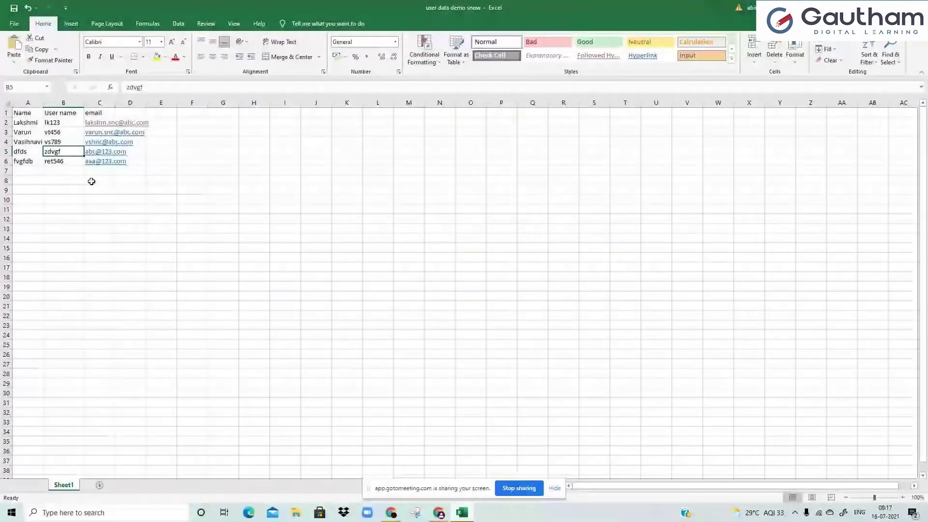
Clear the email in cell C4 of the user sheet.
key(Up)
key(Left)
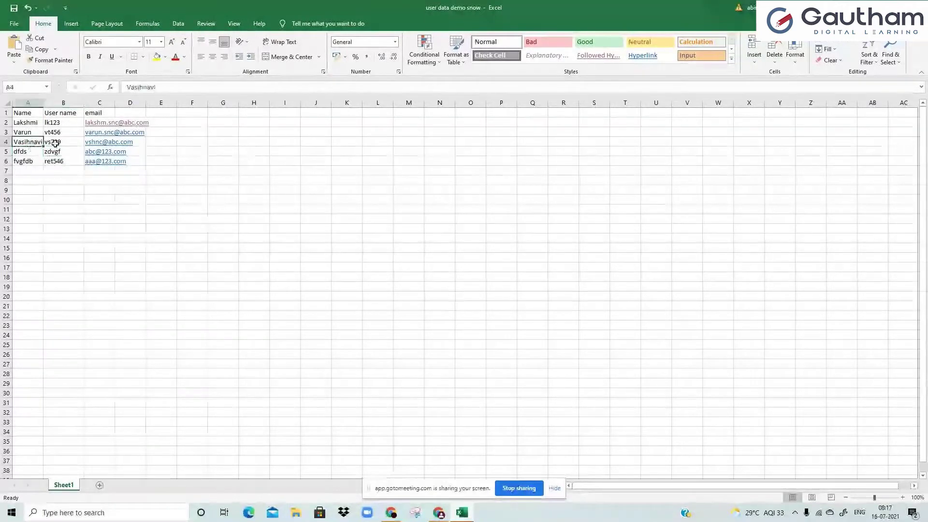
key(Right)
key(Right)
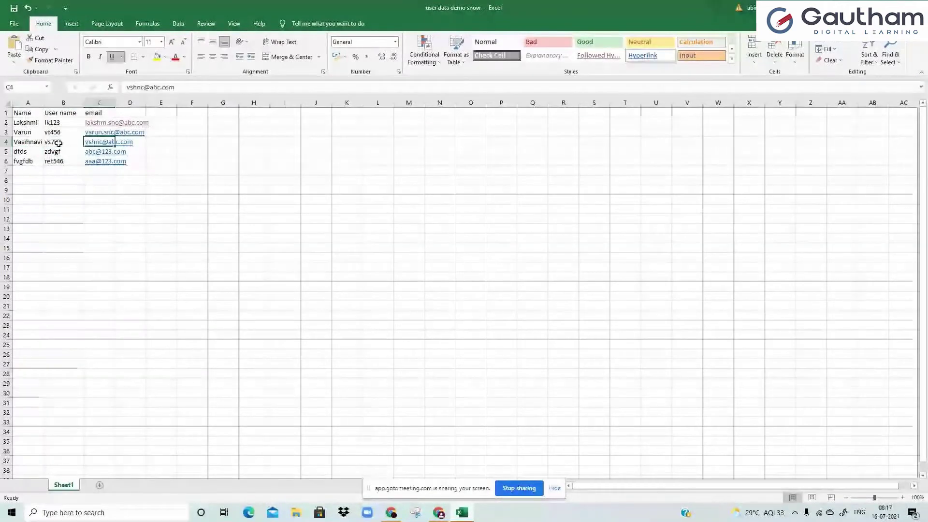
key(BackSpace)
click(169, 239)
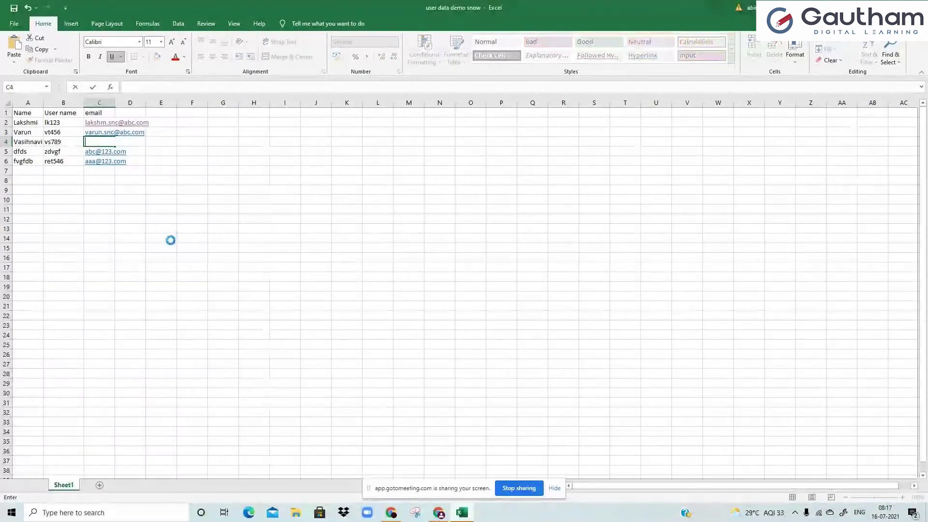
Add row 7 with name 'test user', a user name and an email address.
click(30, 167)
text(test user)
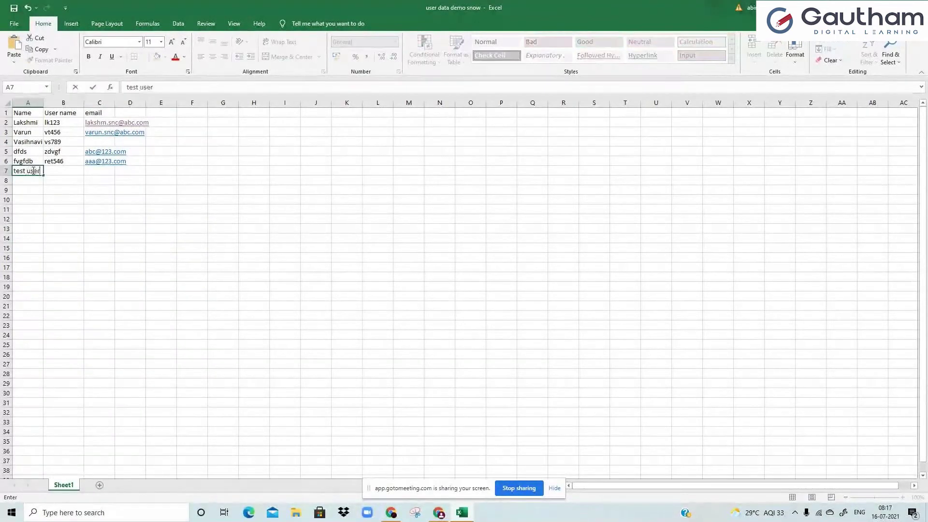
click(59, 171)
text(yttess)
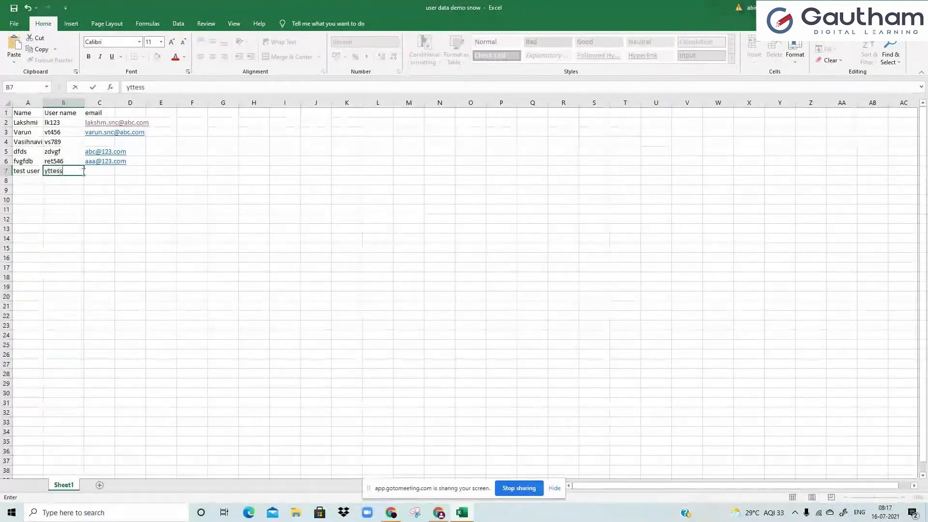
click(94, 173)
text(abc@123.com)
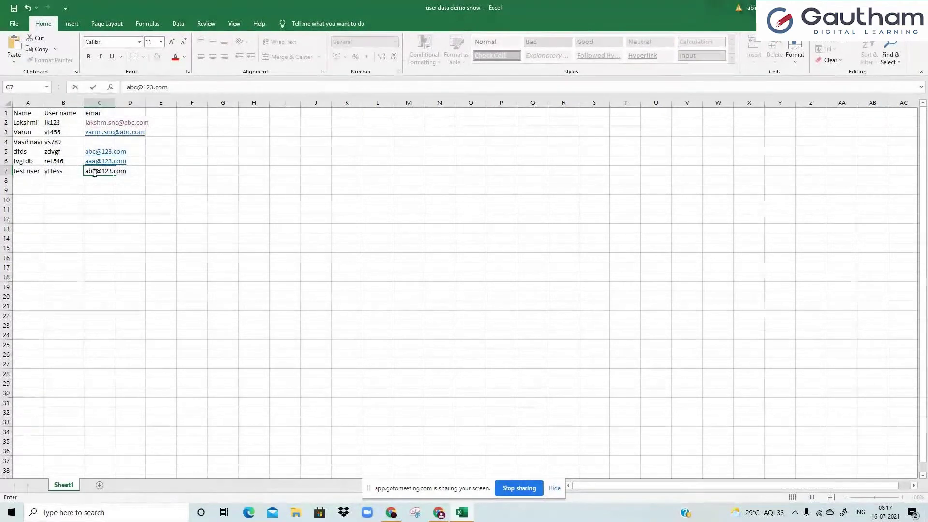
click(95, 172)
text(ccc)
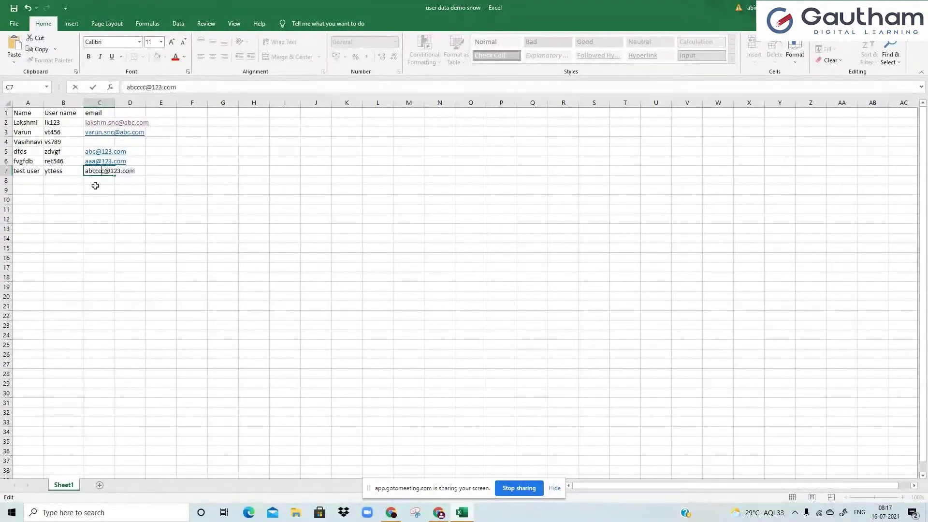
click(92, 199)
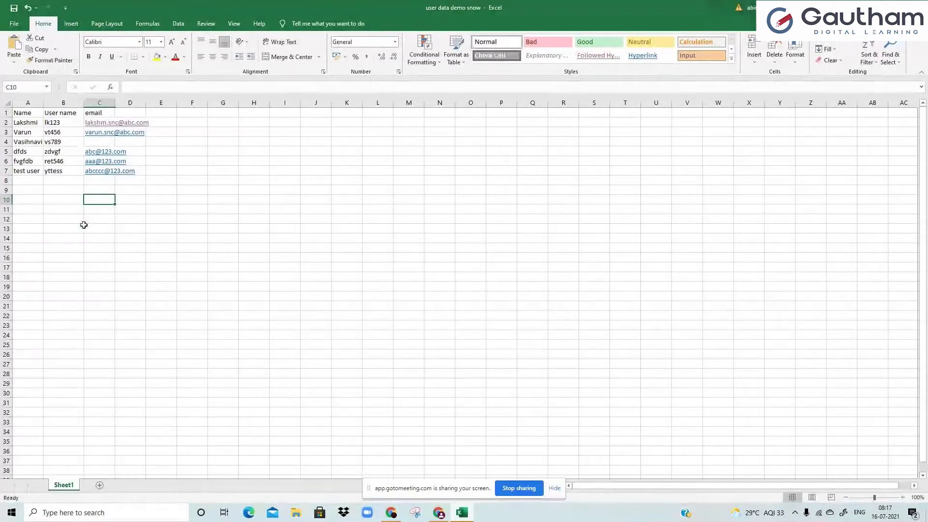
click(29, 144)
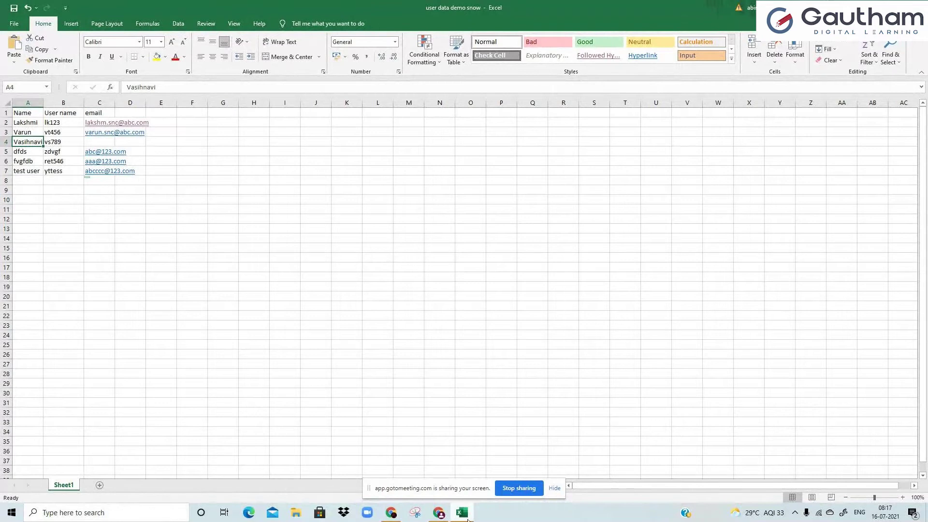
click(464, 516)
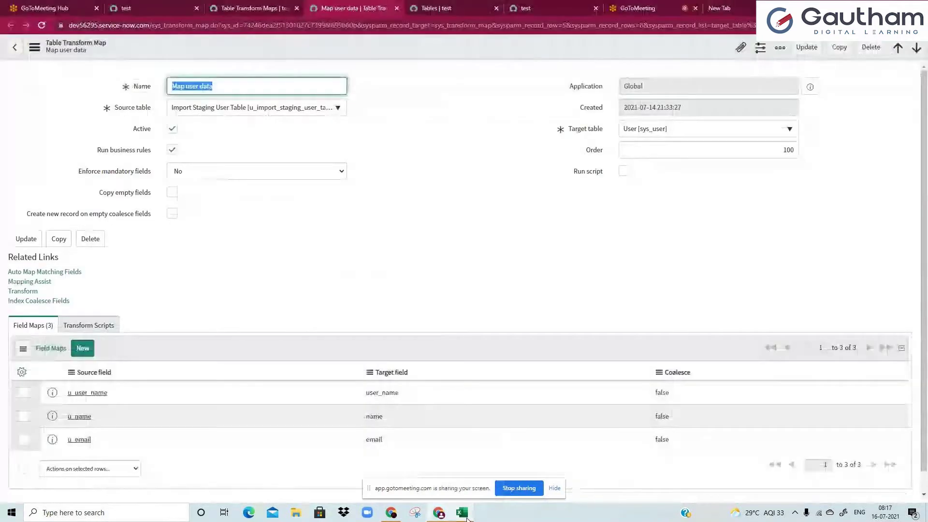
Review the Field Maps and Transform Scripts tabs and tick Copy empty fields.
click(171, 193)
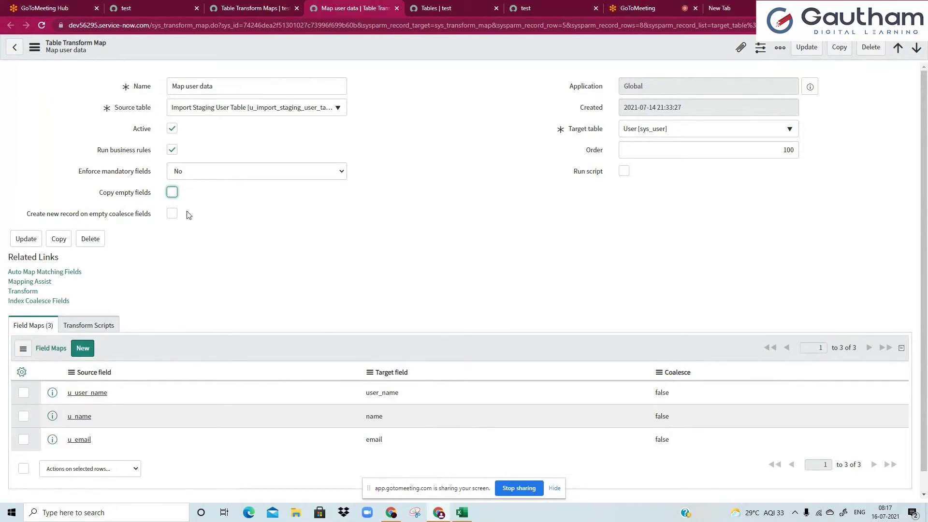
click(88, 325)
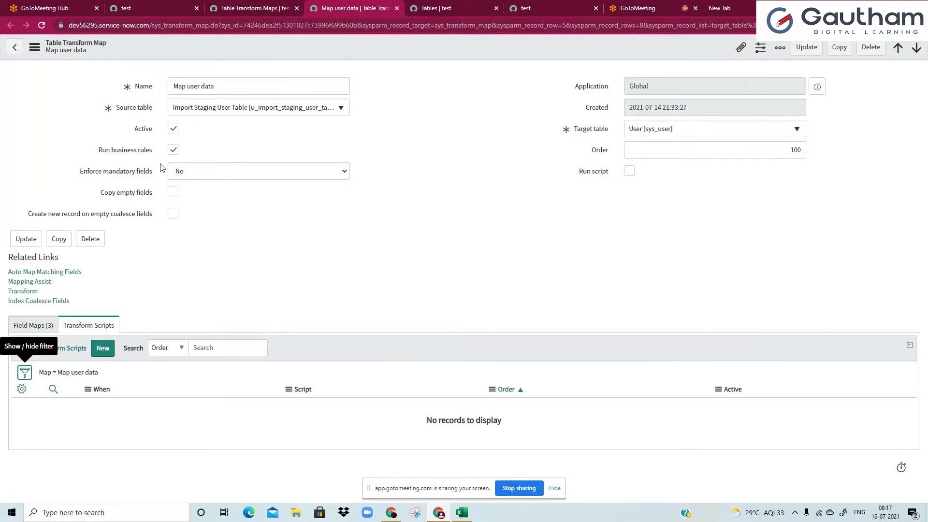
click(33, 328)
click(88, 325)
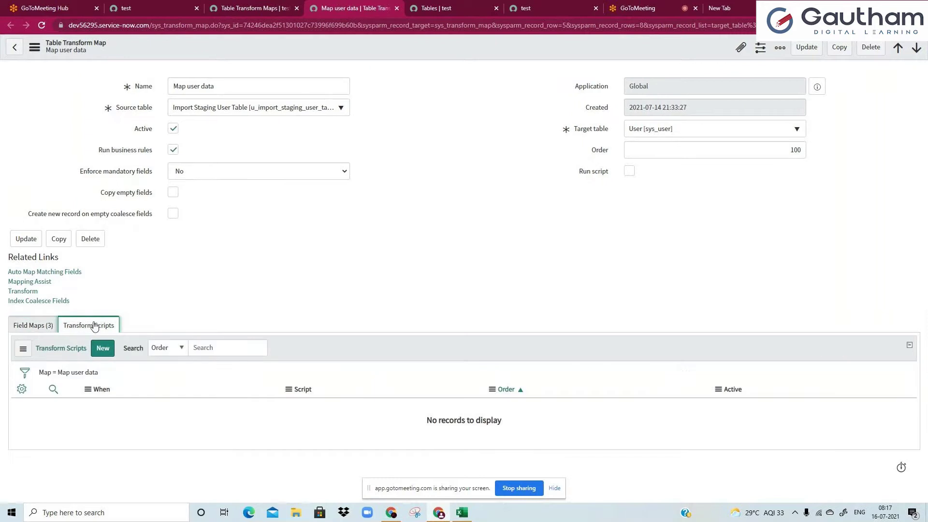
click(51, 328)
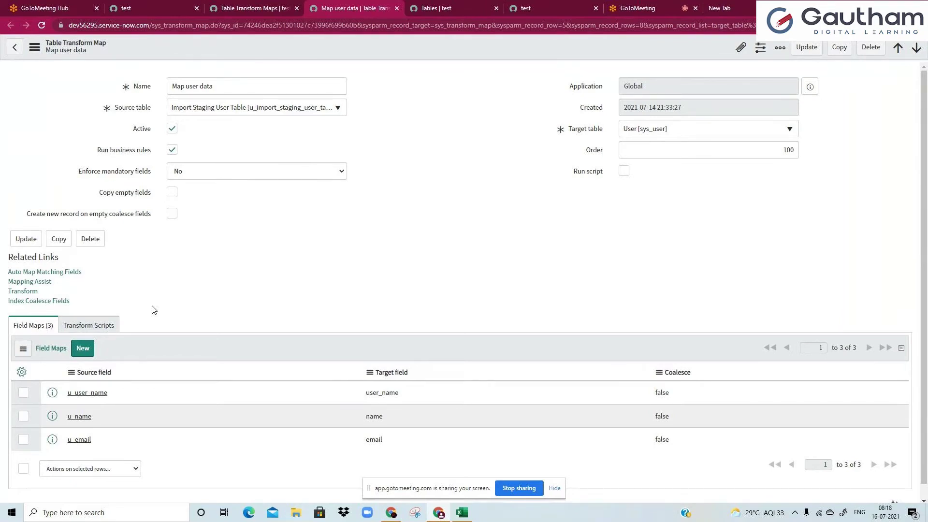
click(174, 195)
click(462, 512)
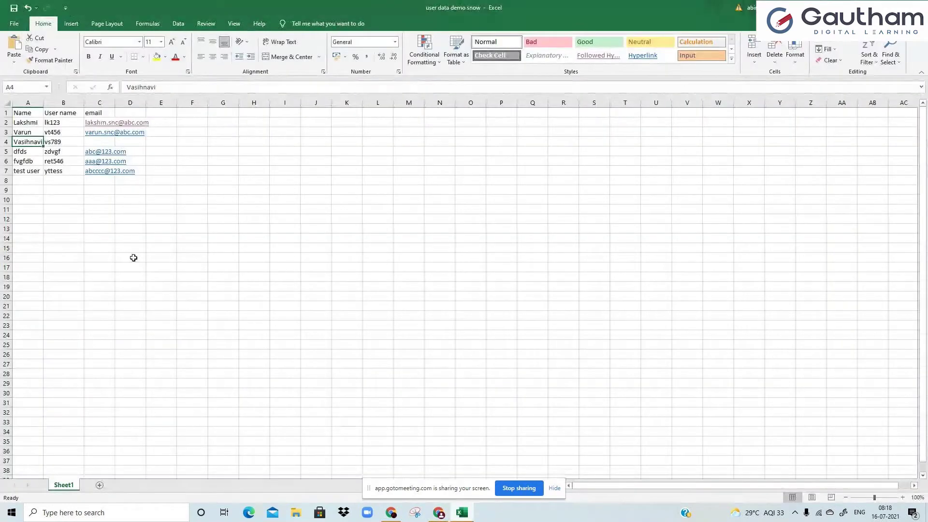
click(93, 143)
click(37, 145)
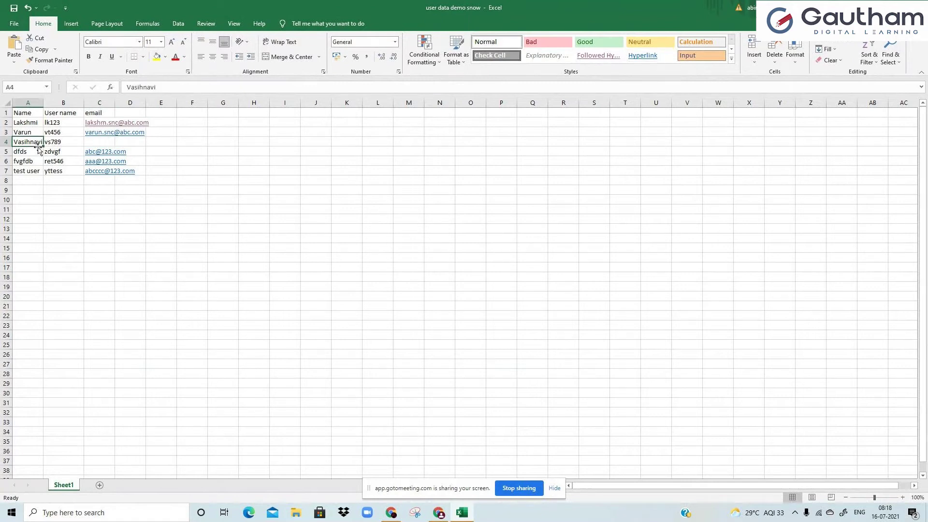
click(59, 146)
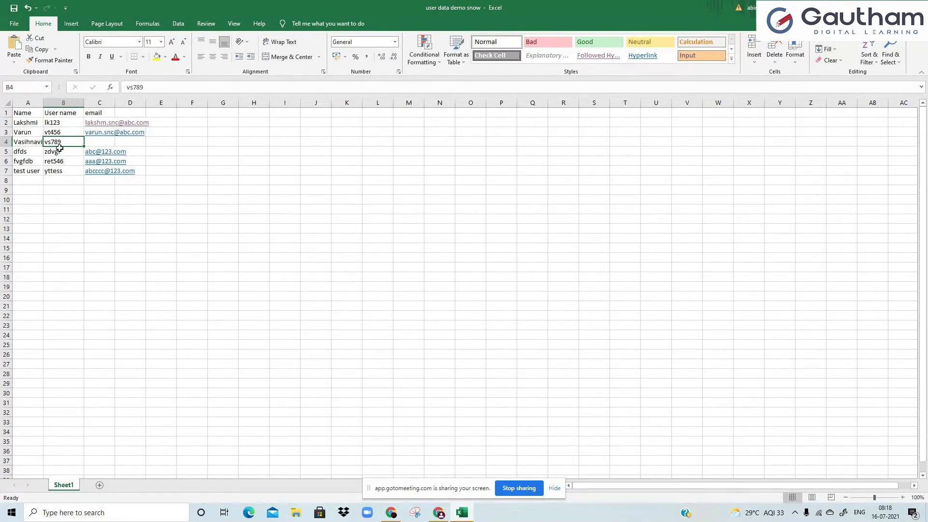
key(alt+Tab)
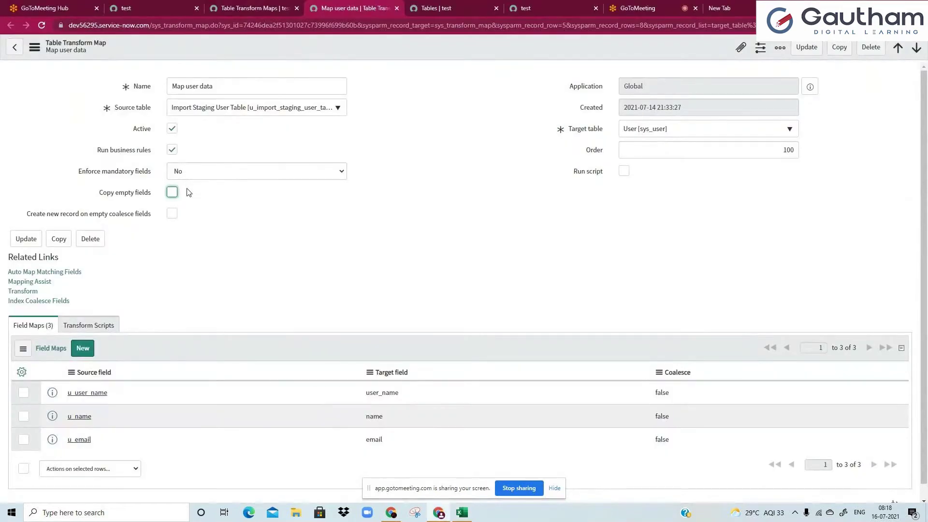
click(461, 513)
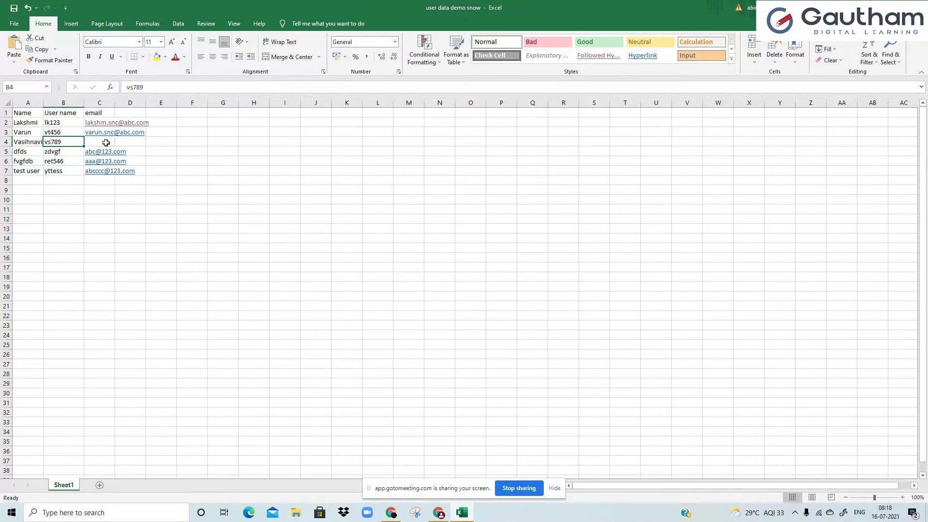
Check Run script on Map user data to reveal the transformRow script template.
click(461, 513)
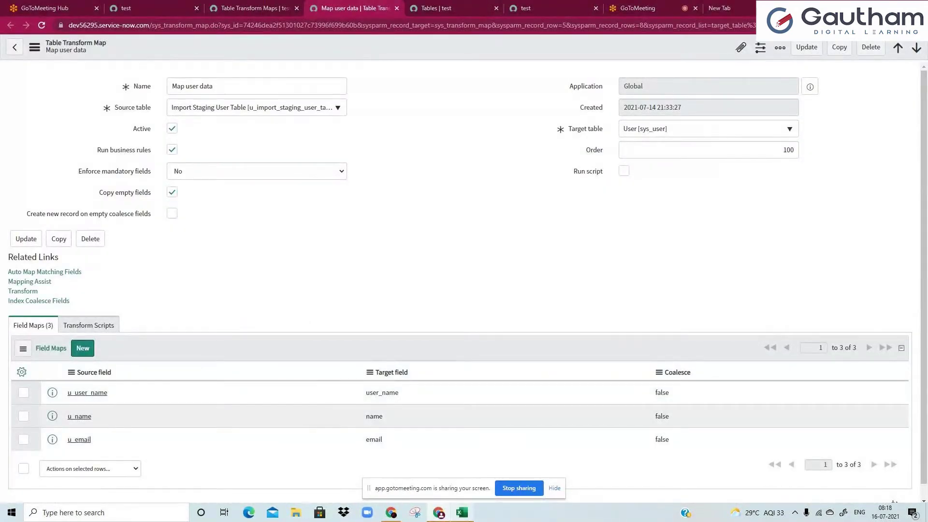
click(461, 513)
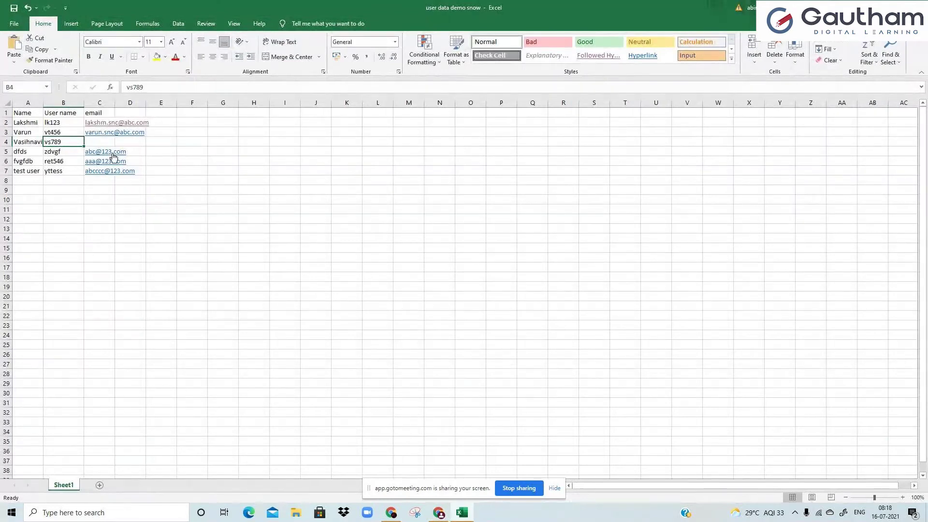
key(alt+Tab)
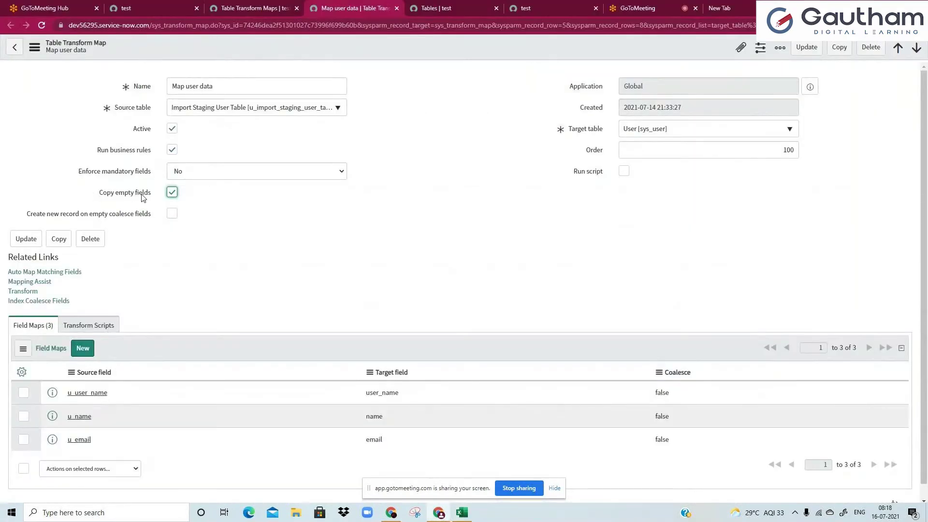
mouse_move(142, 198)
key(space)
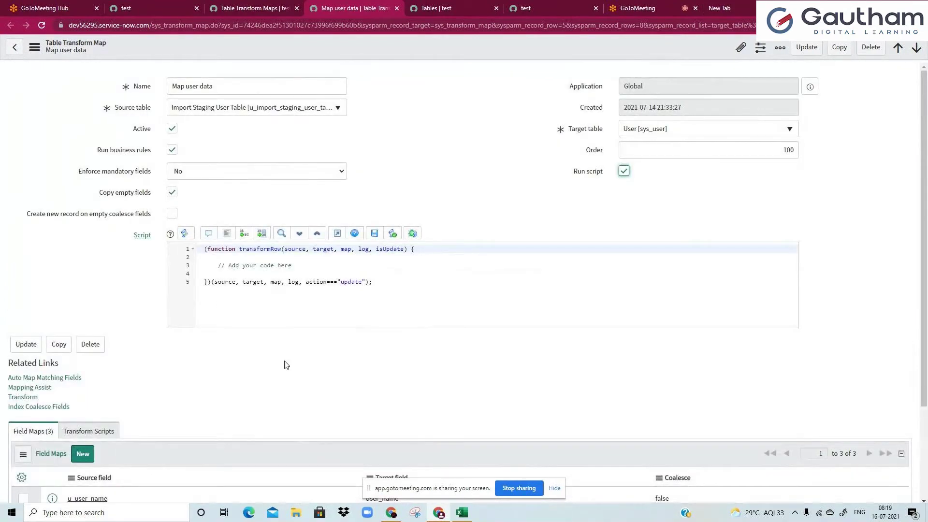
Uncheck Run script on the Map user data transform map.
drag(218, 265, 296, 269)
click(305, 267)
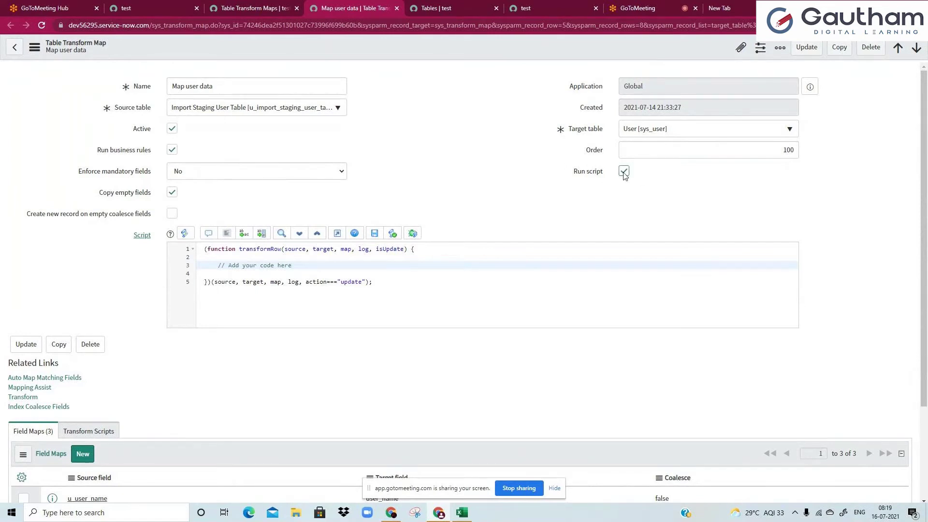
click(623, 171)
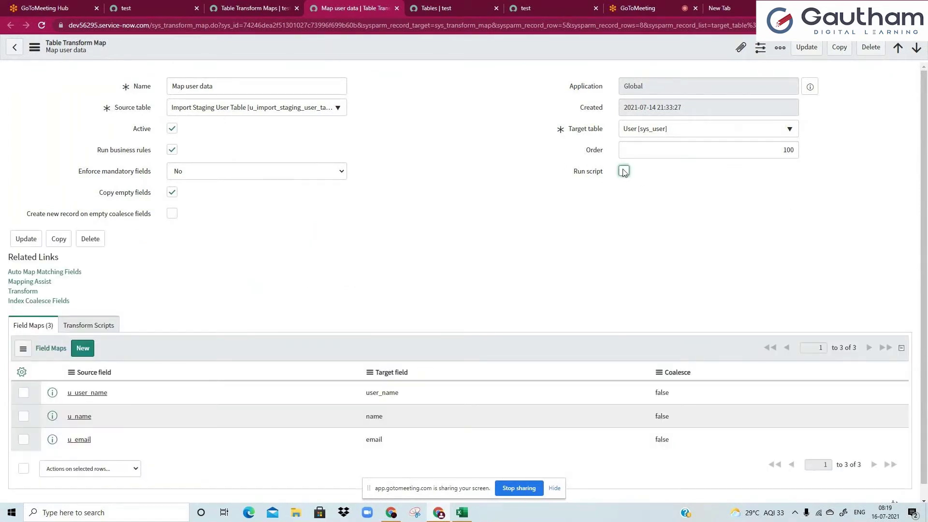
Open the empty Transform Scripts list in a new browser tab.
click(116, 326)
right_click(95, 373)
click(129, 380)
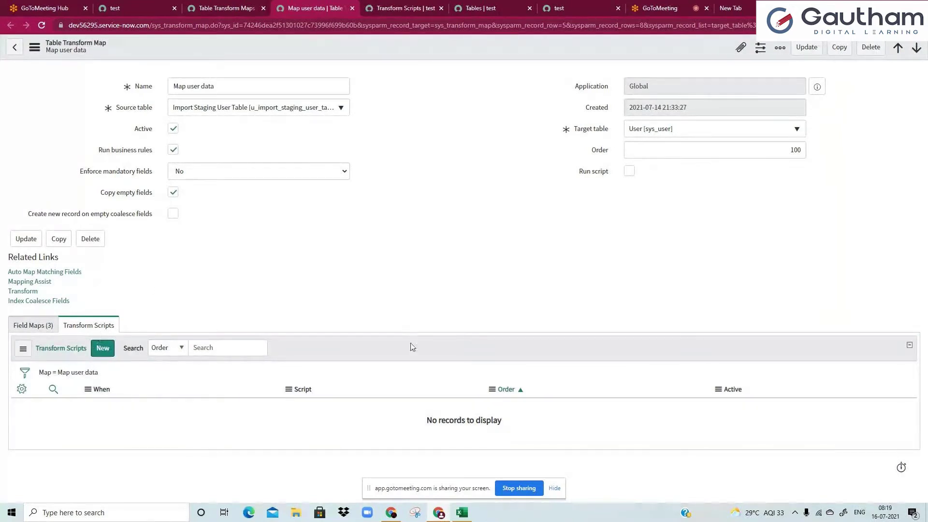
Create a new record from the Transform Scripts list filtered to Map user data.
right_click(86, 372)
click(307, 274)
click(385, 7)
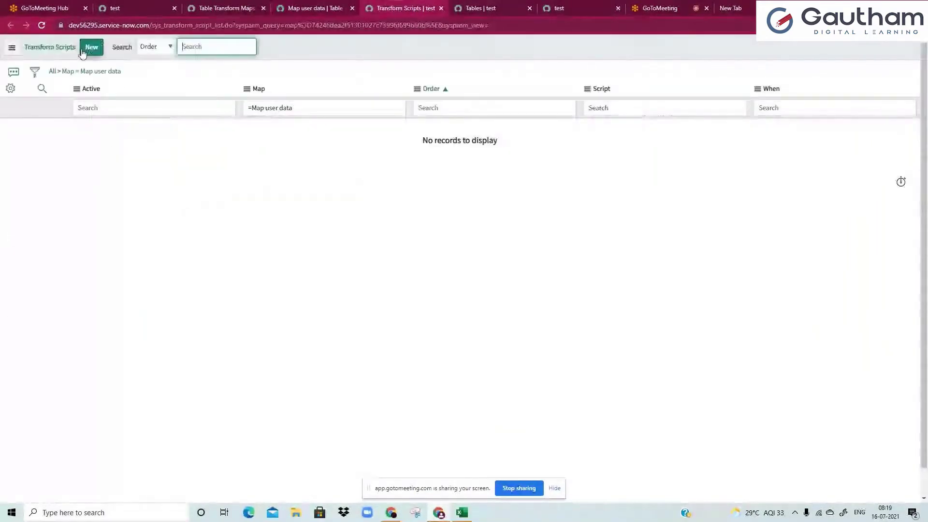
click(83, 51)
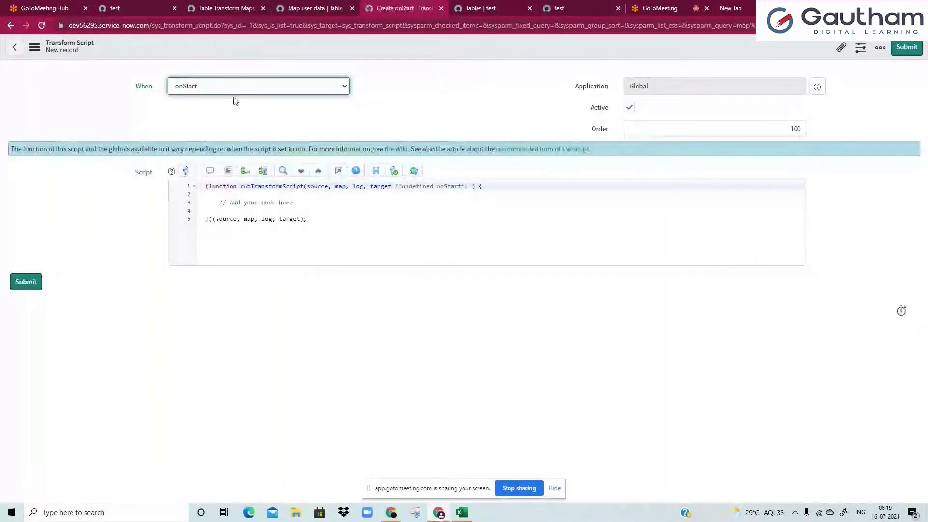
Choose onBefore in the new transform script's When dropdown.
click(236, 86)
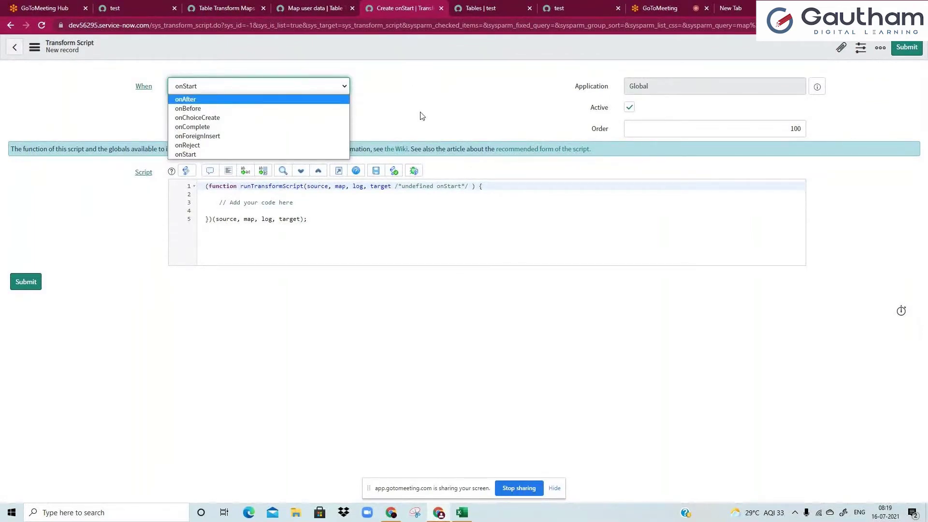
key(ctrl+shift+Tab)
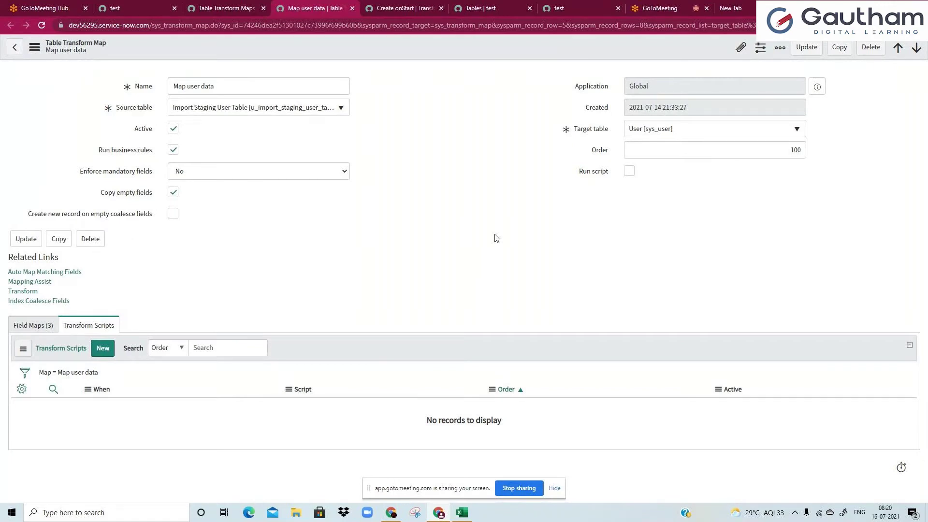
click(401, 8)
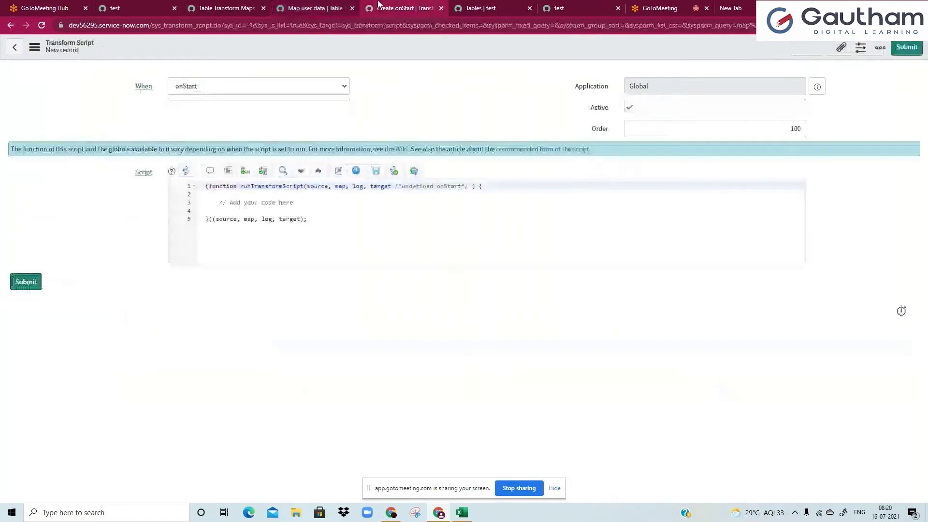
click(206, 92)
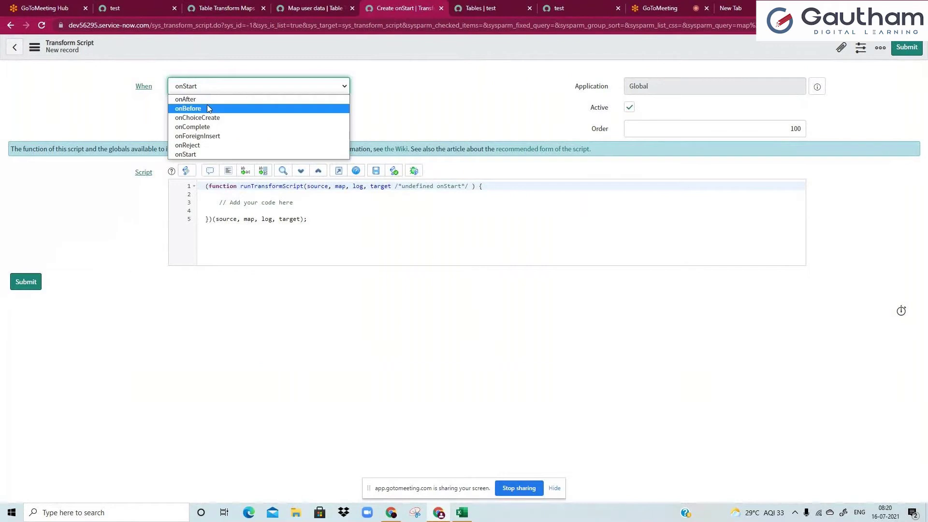
click(207, 108)
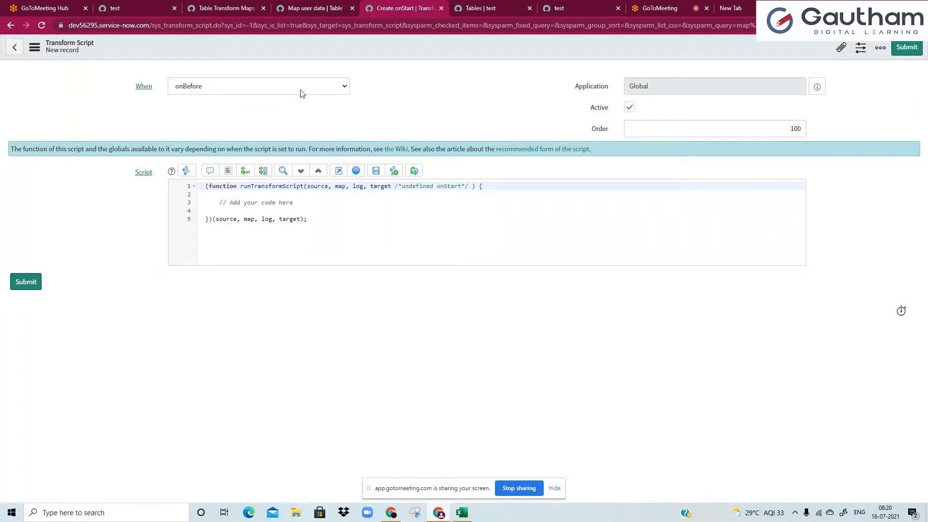
Try onStart and onAfter in the When field, then settle on onComplete.
click(301, 90)
click(257, 155)
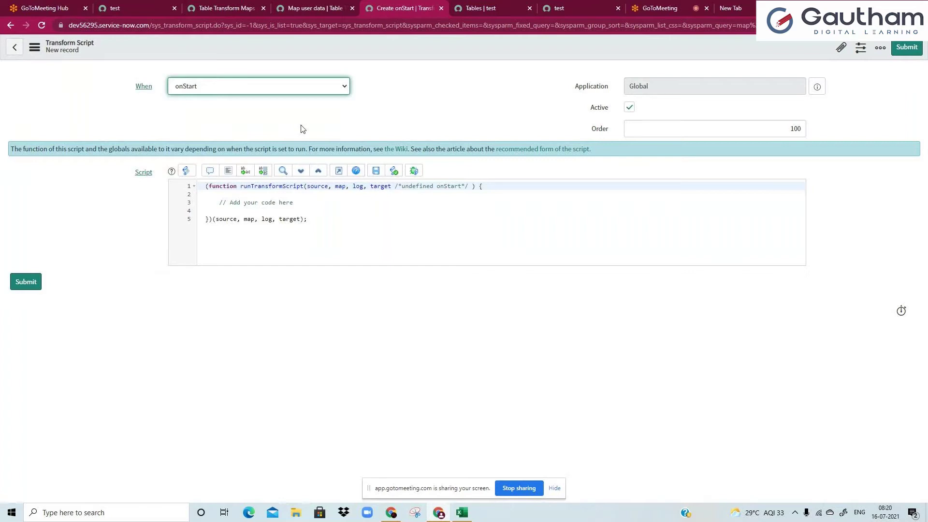
click(309, 90)
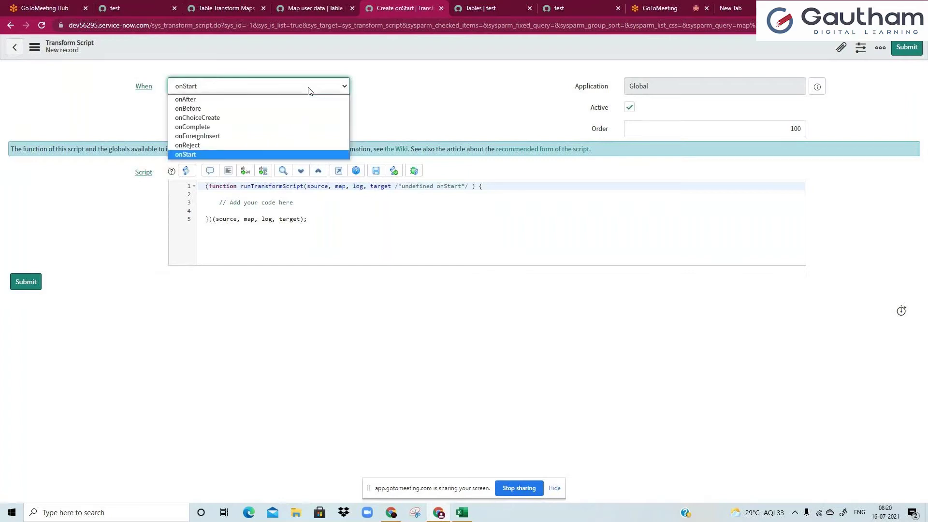
click(288, 101)
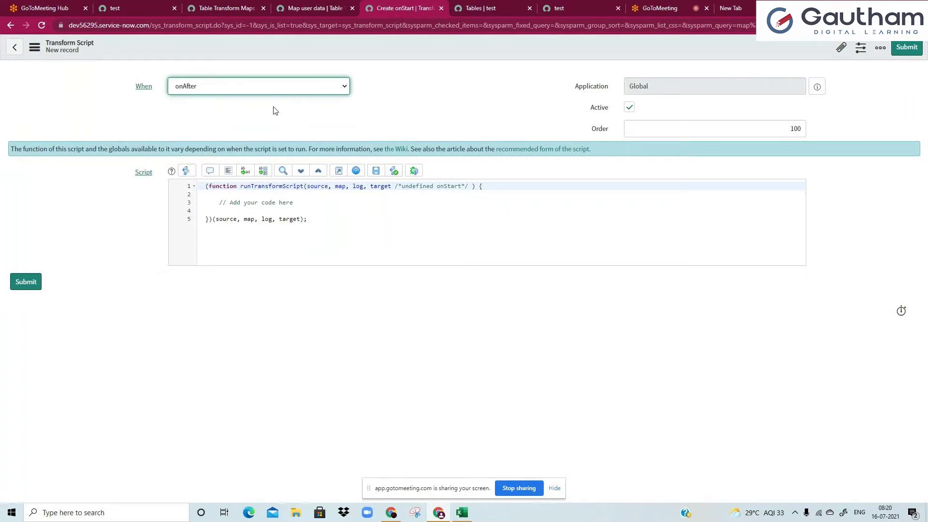
click(256, 90)
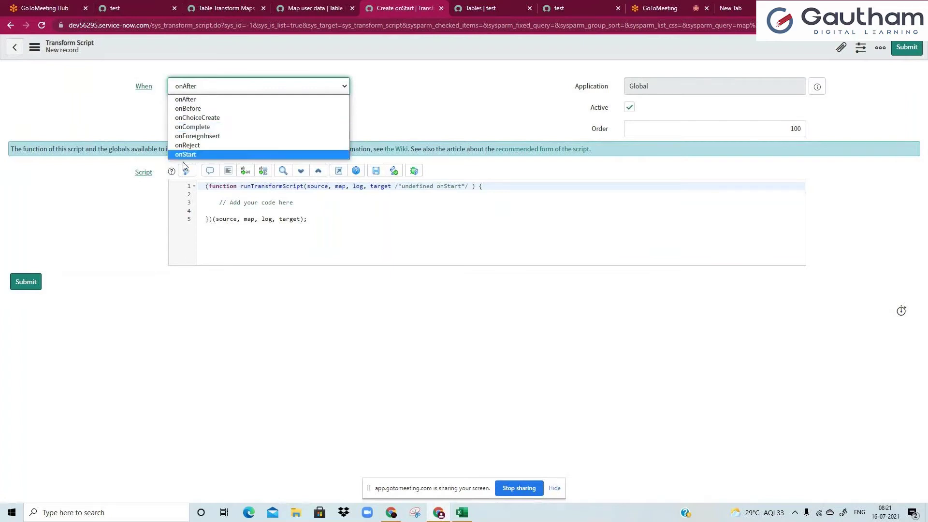
click(208, 126)
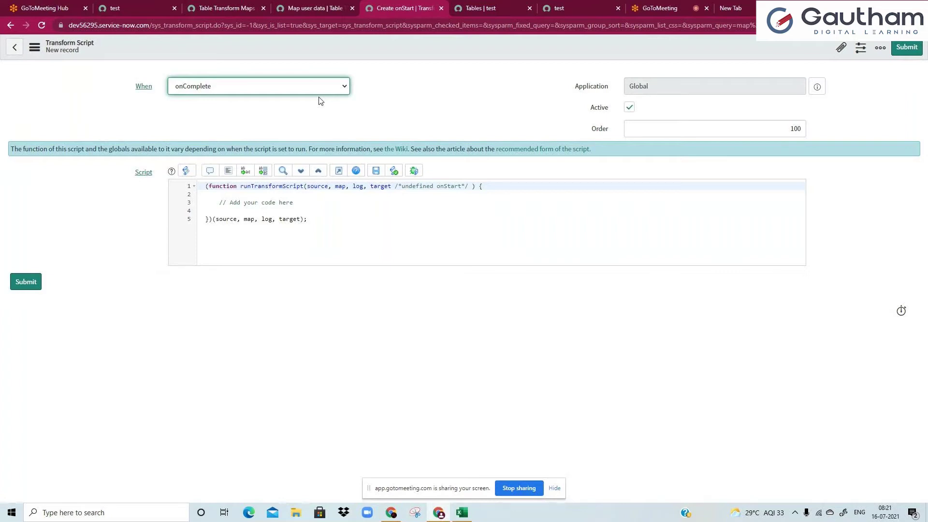
Leave the onComplete script's timing and body as they are and return to the Map user data tab.
click(321, 204)
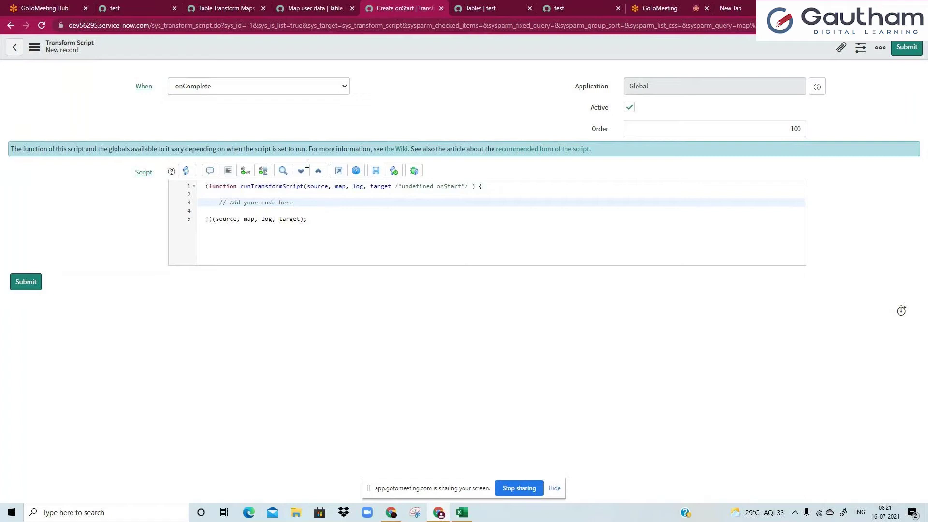
click(290, 88)
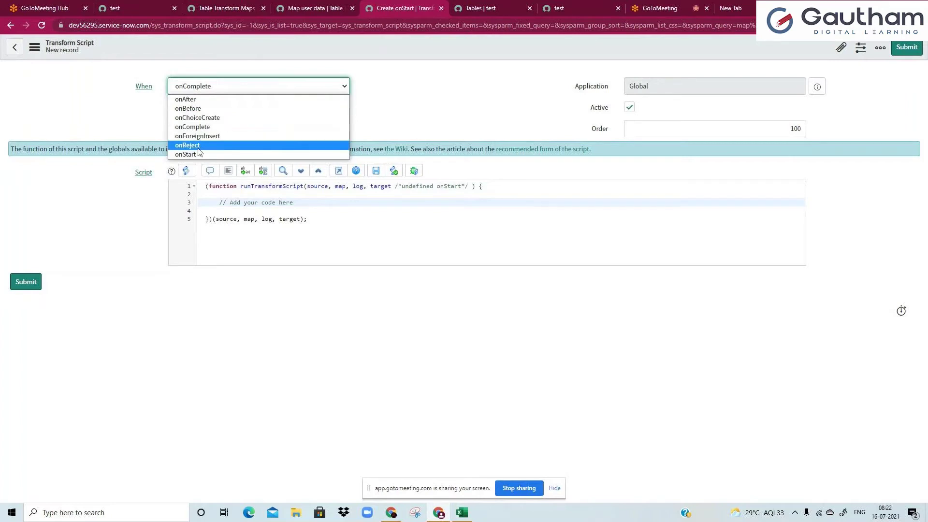
click(400, 125)
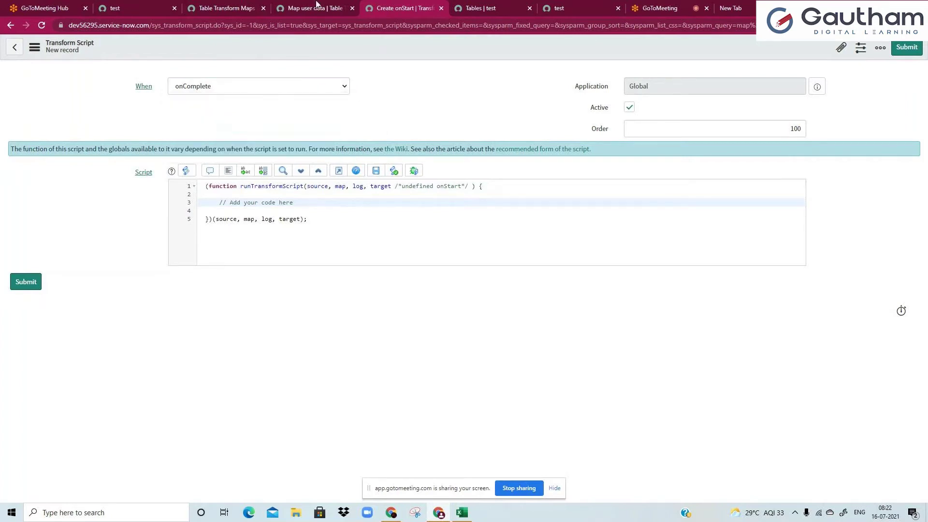
click(316, 4)
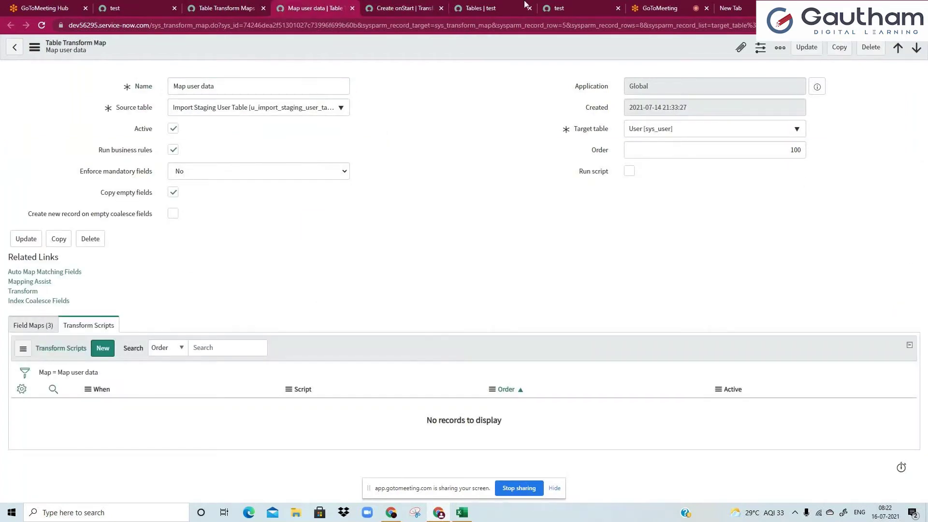
Show the Field Maps (3) related list on the Map user data transform map.
click(34, 326)
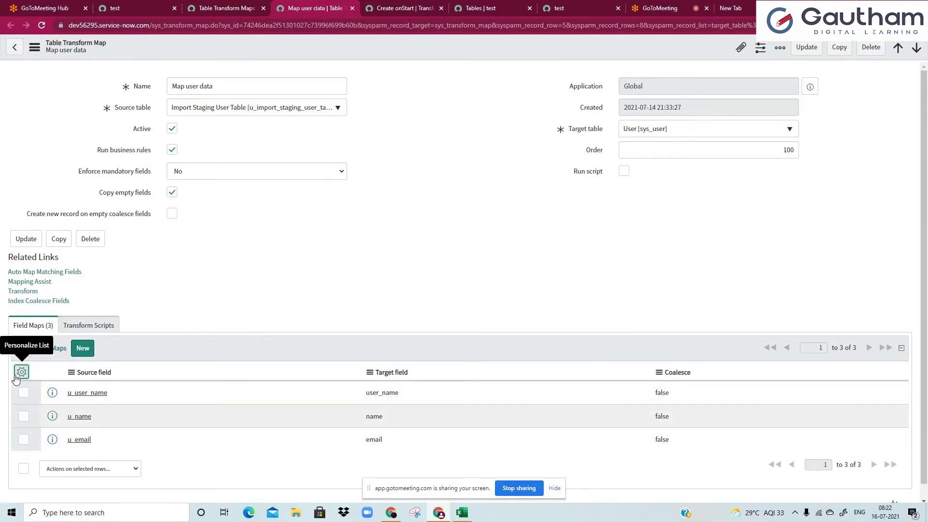
Add every available column to the Field Maps list layout and leave the page so it reloads.
click(17, 376)
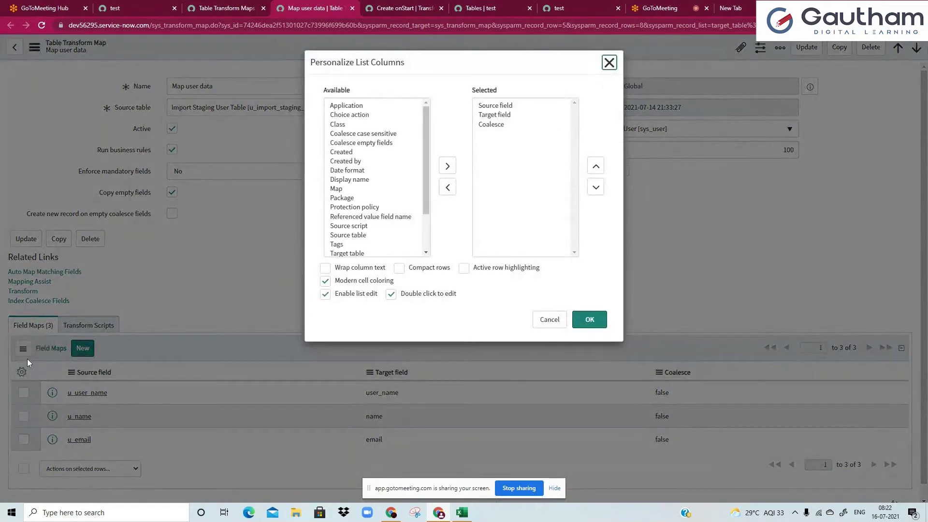
click(338, 188)
scroll(365, 187, down, 1)
key(ctrl+a)
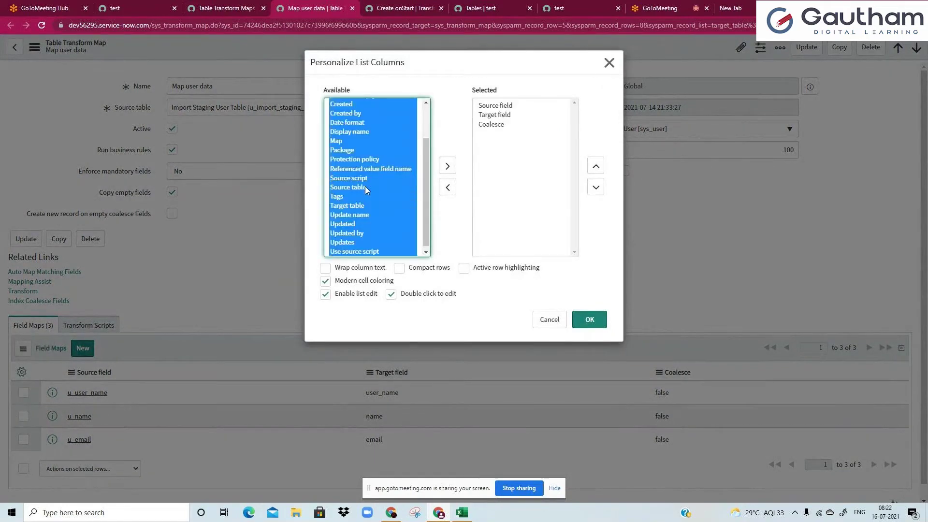
click(445, 169)
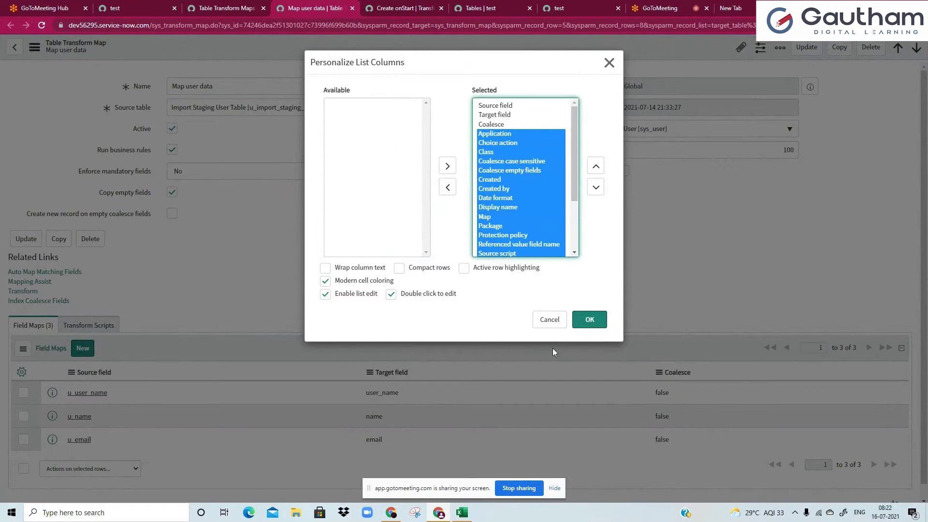
click(589, 320)
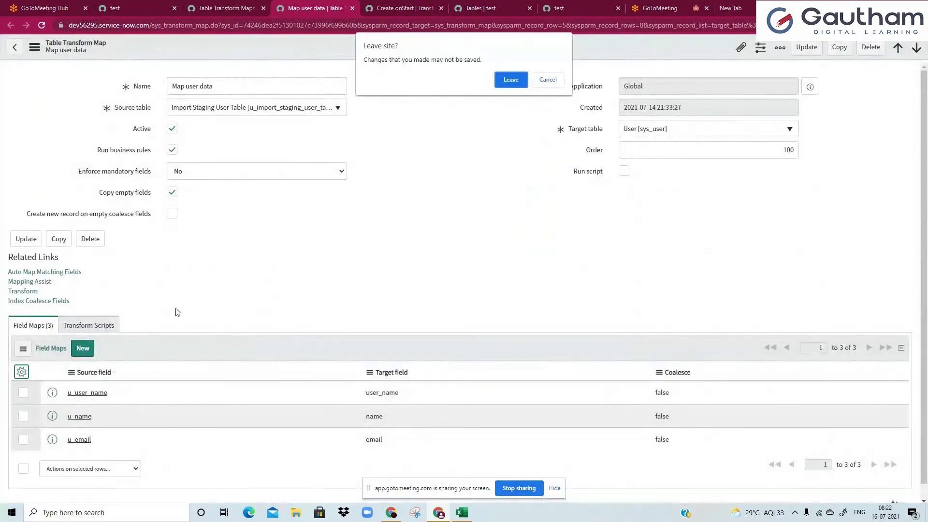
click(510, 80)
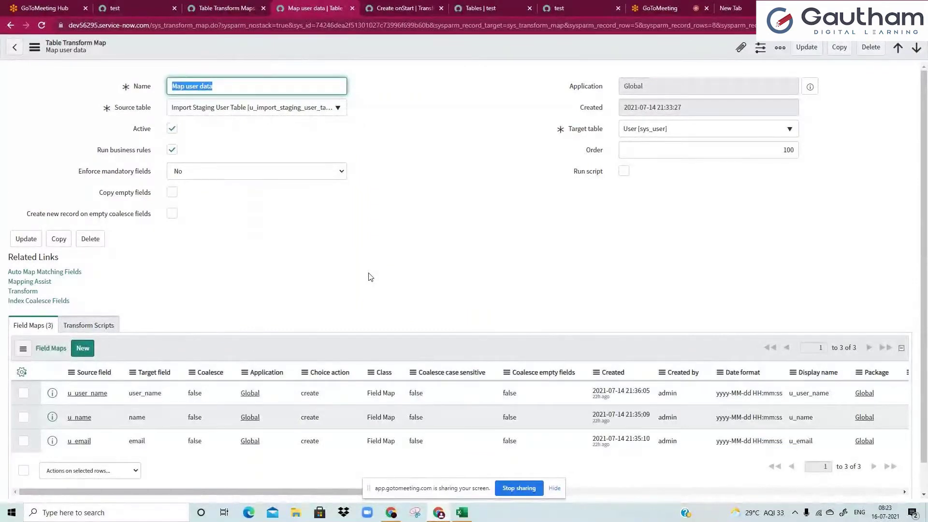
Select the u_user_name Coalesce value in the field maps list.
scroll(312, 349, down, 1)
mouse_move(227, 460)
mouse_down()
mouse_move(240, 459)
mouse_move(227, 460)
mouse_up()
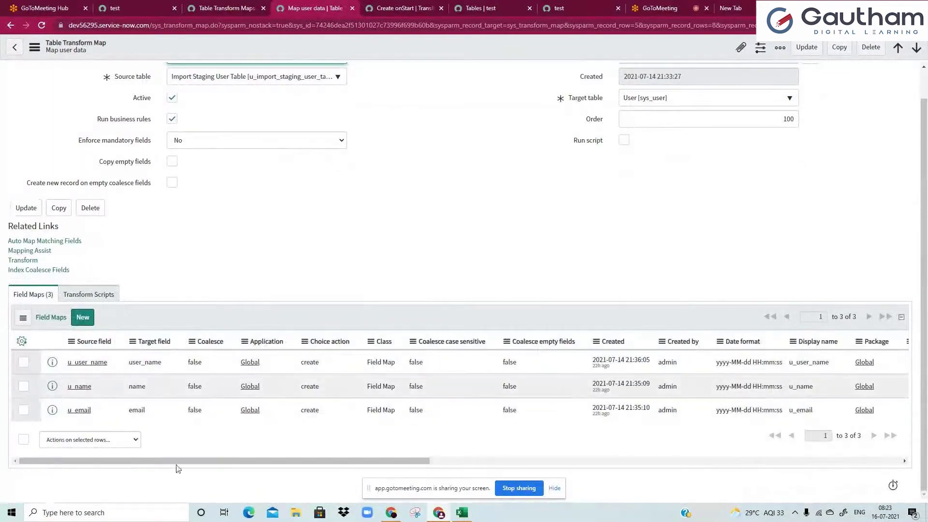
click(198, 411)
key(Up)
key(Up)
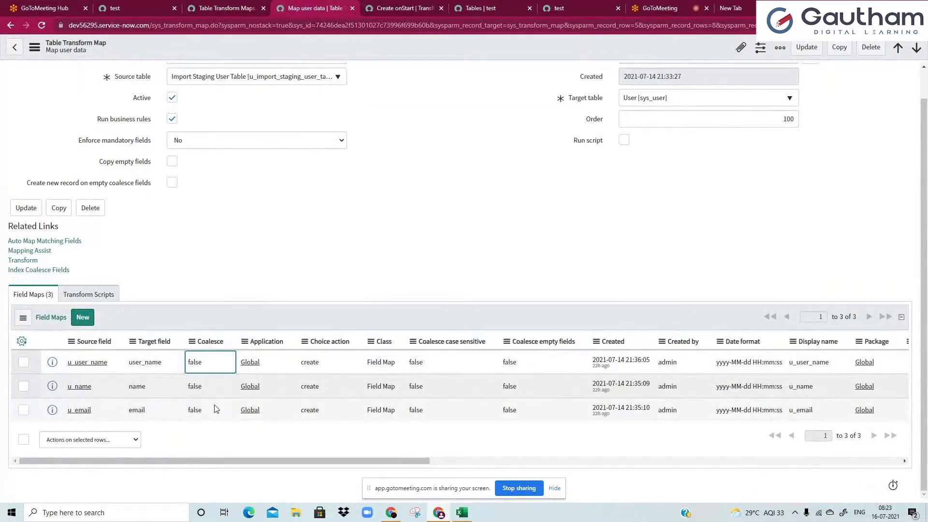
Return to the import progress page and filter the navigator with 'user'.
mouse_move(465, 515)
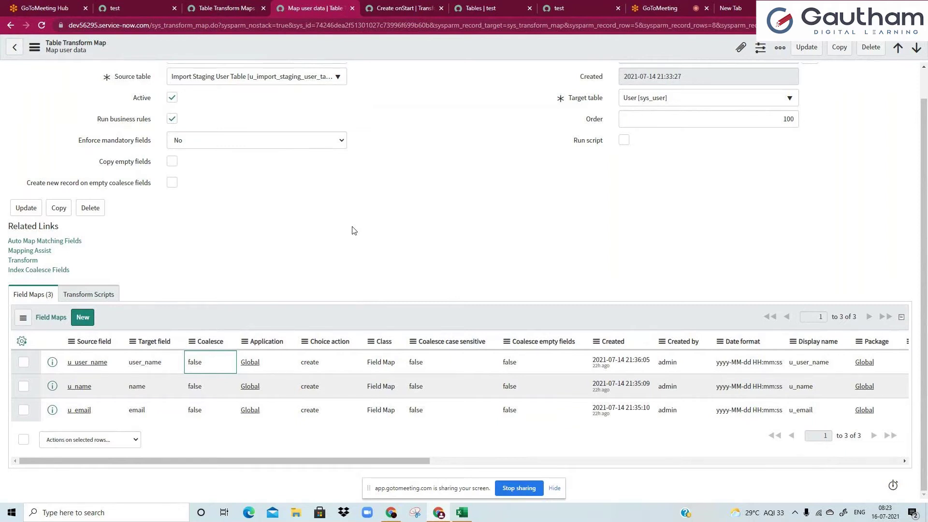
click(120, 4)
click(96, 76)
text(user)
Open the Users list and browse the Name values of the newest users.
scroll(31, 324, down, 2)
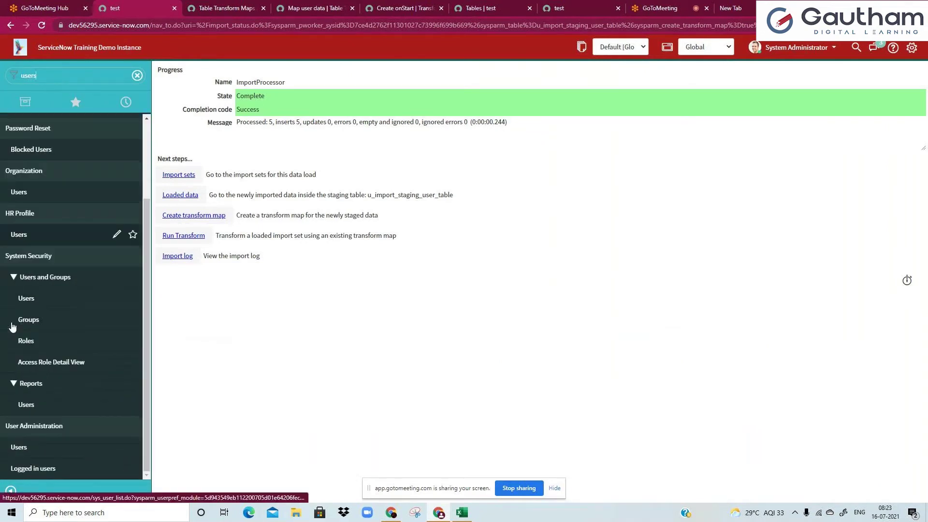
click(40, 456)
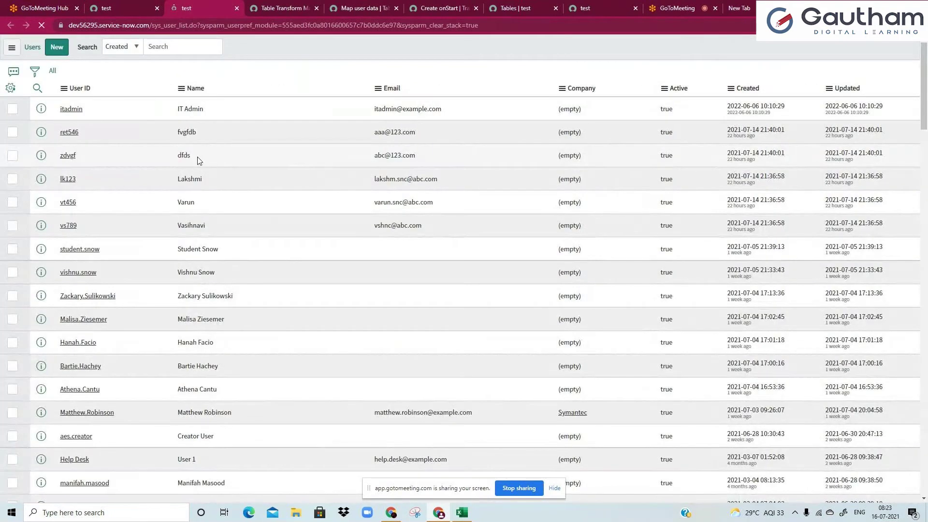
click(125, 103)
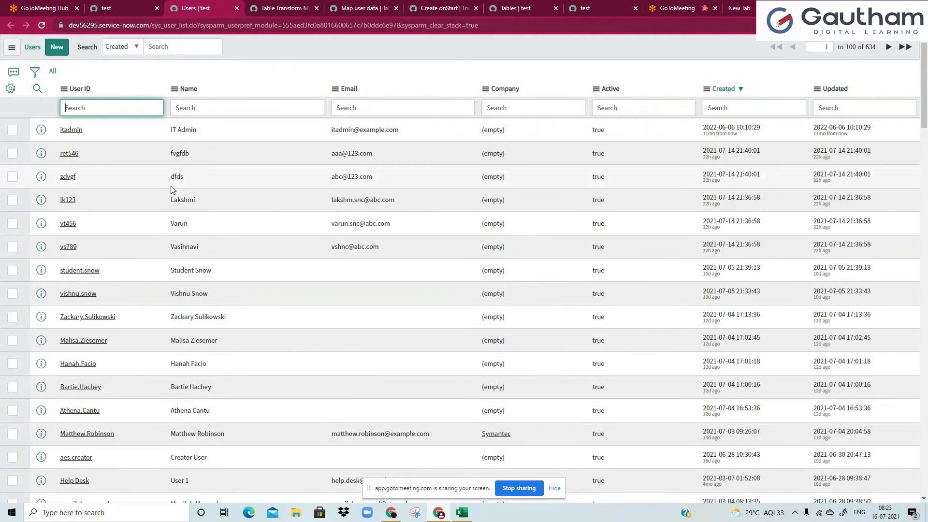
click(194, 153)
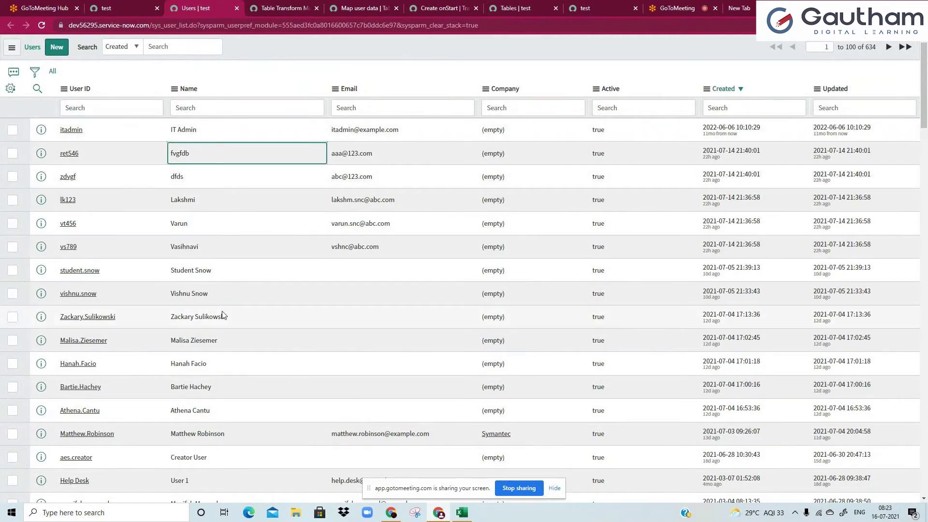
click(210, 185)
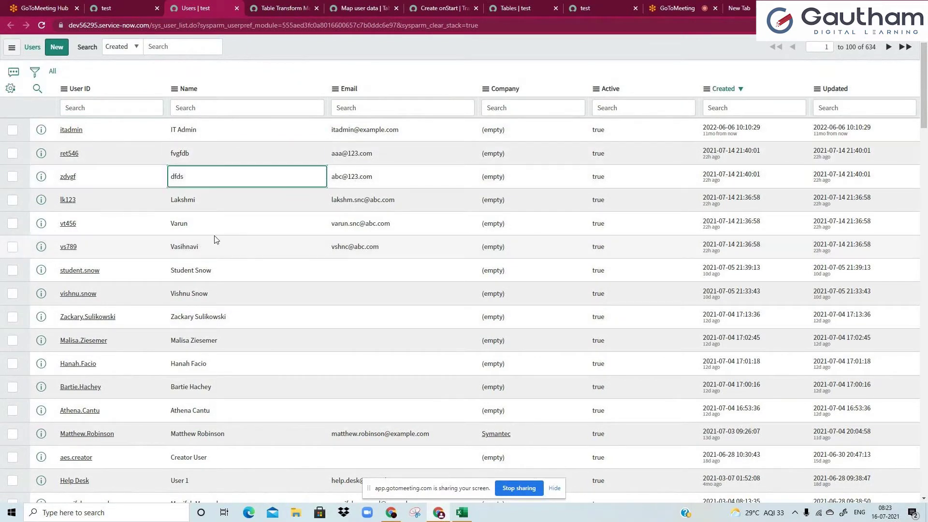
click(215, 240)
key(Down)
key(Down)
key(Down)
key(Down)
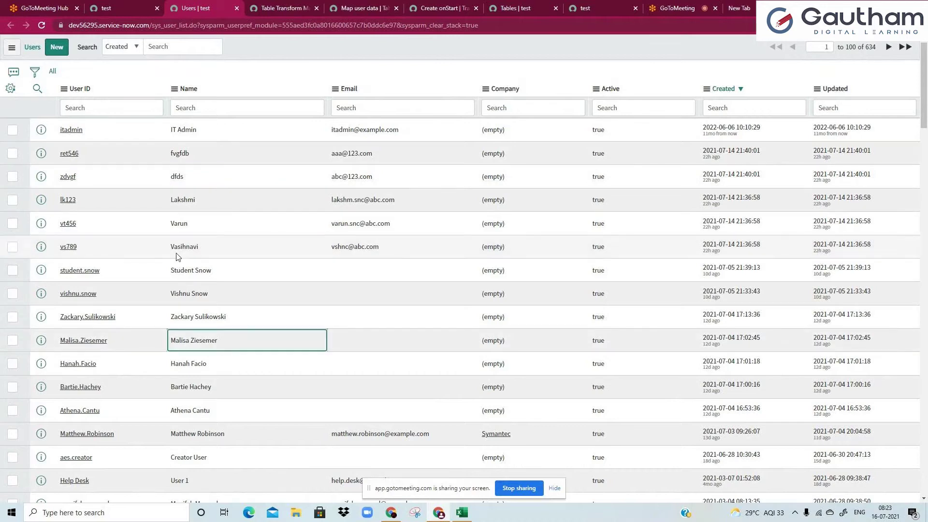
Inspect one user's name, empty email and User ID, then return to the Map user data tab.
double_click(224, 273)
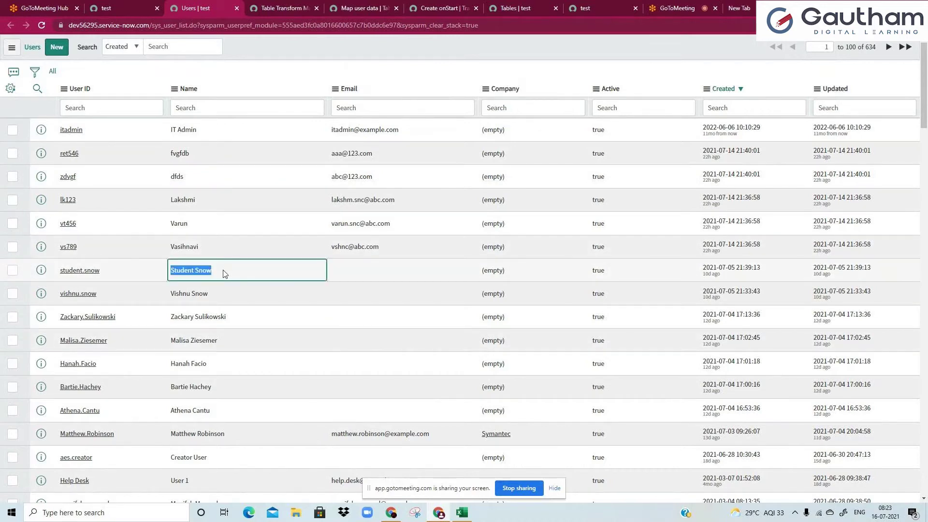
click(355, 282)
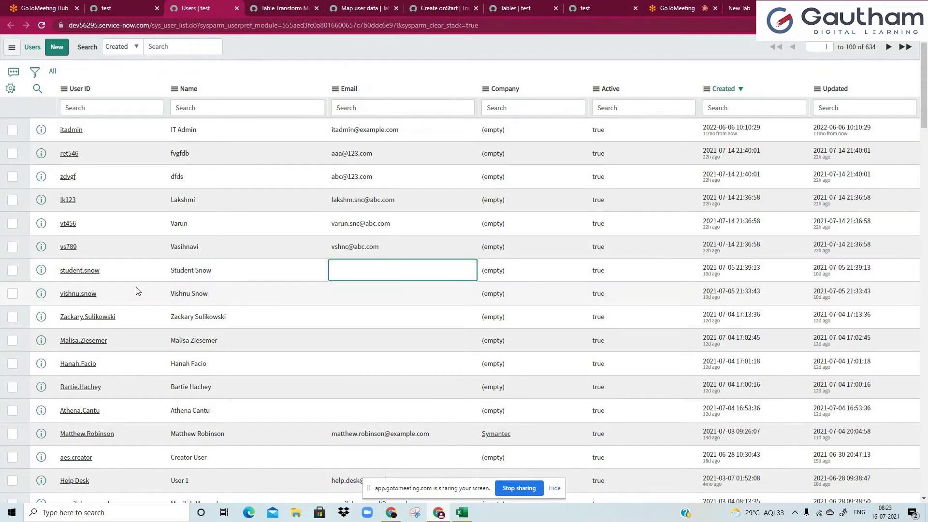
click(124, 278)
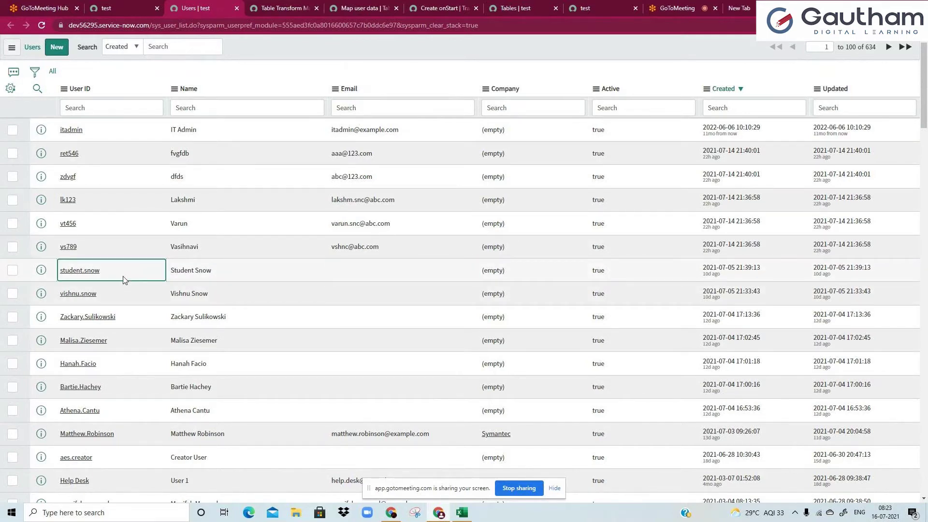
double_click(125, 278)
key(Escape)
drag(129, 282, 9, 275)
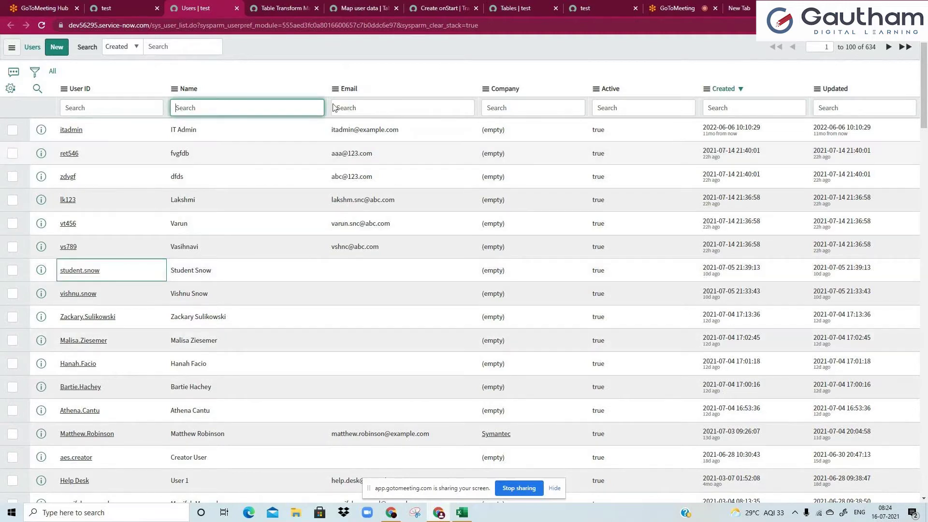
key(ctrl+Tab)
key(ctrl+Tab)
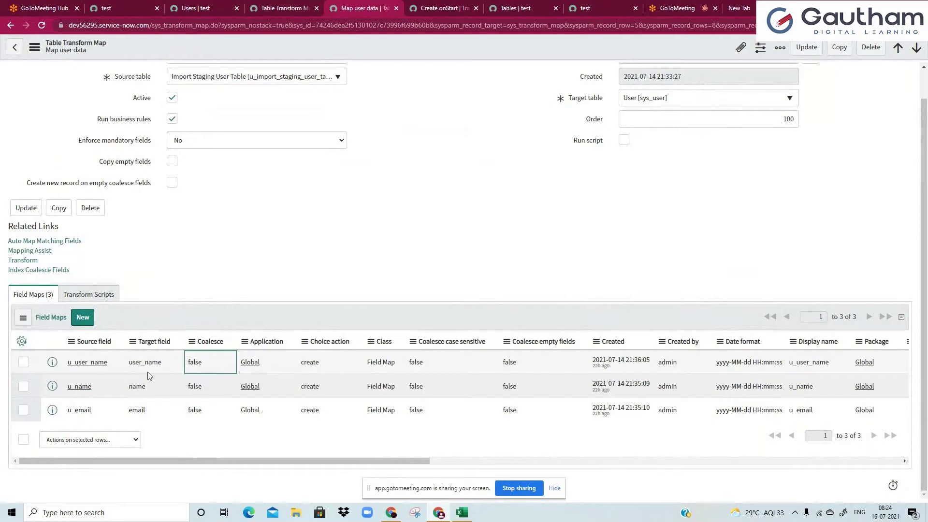
Set the u_user_name field map's Coalesce to true.
double_click(216, 366)
double_click(216, 366)
key(Down)
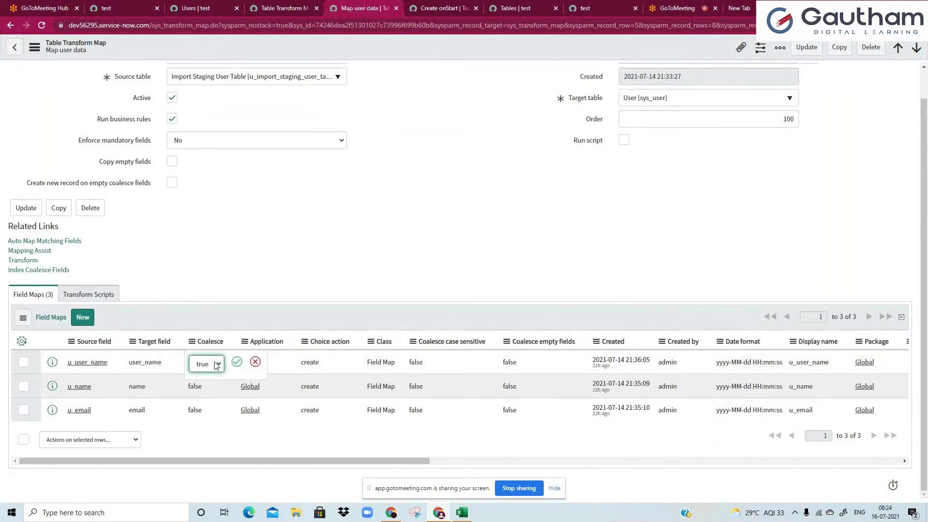
key(Return)
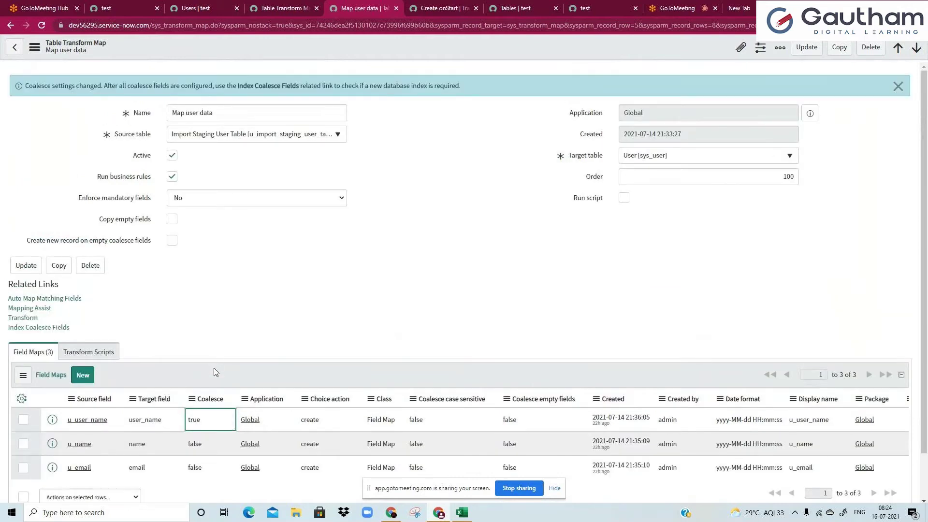
Check the u_email Coalesce value, then go back to the Users list tab.
scroll(215, 372, down, 1)
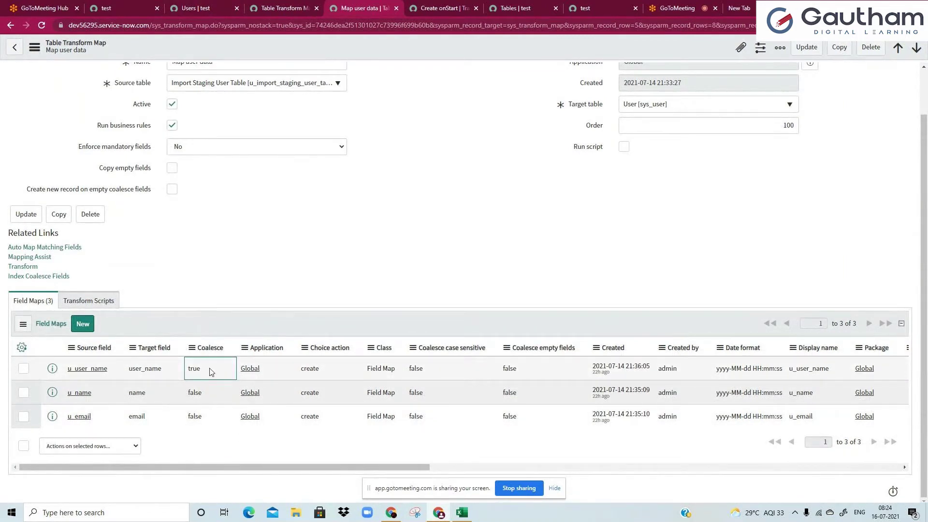
click(212, 424)
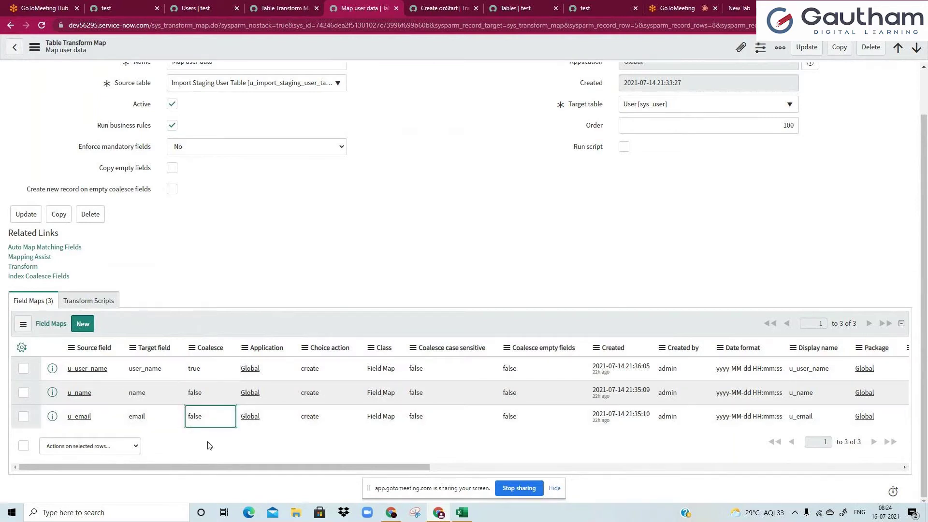
click(140, 7)
click(188, 8)
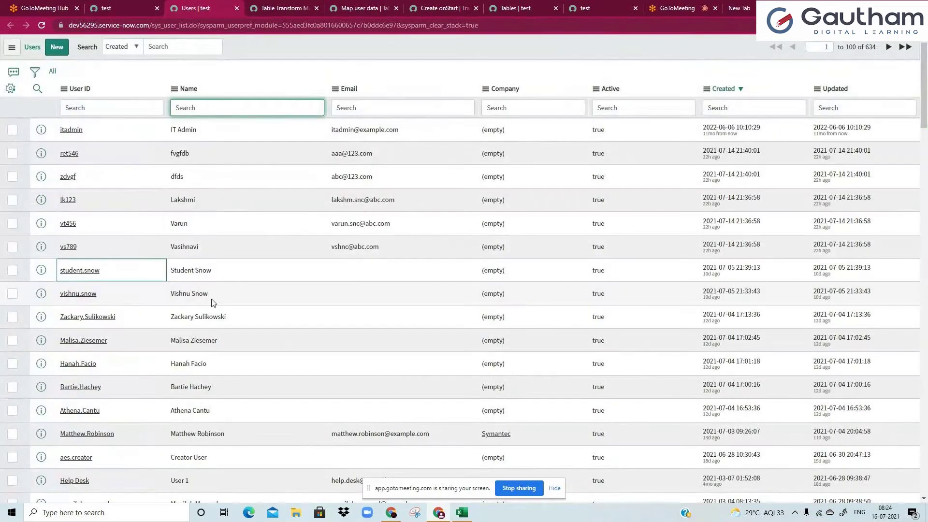
double_click(381, 271)
click(382, 302)
double_click(379, 297)
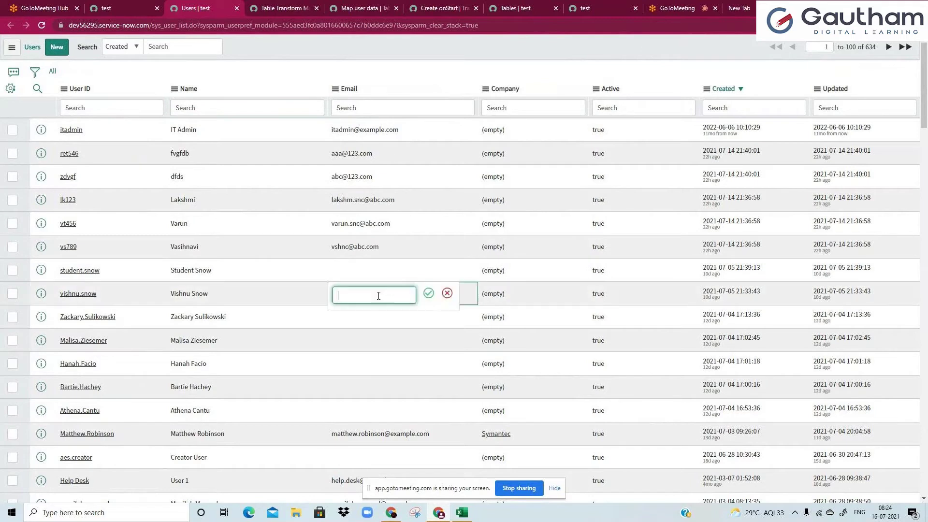
key(ctrl+a)
key(Return)
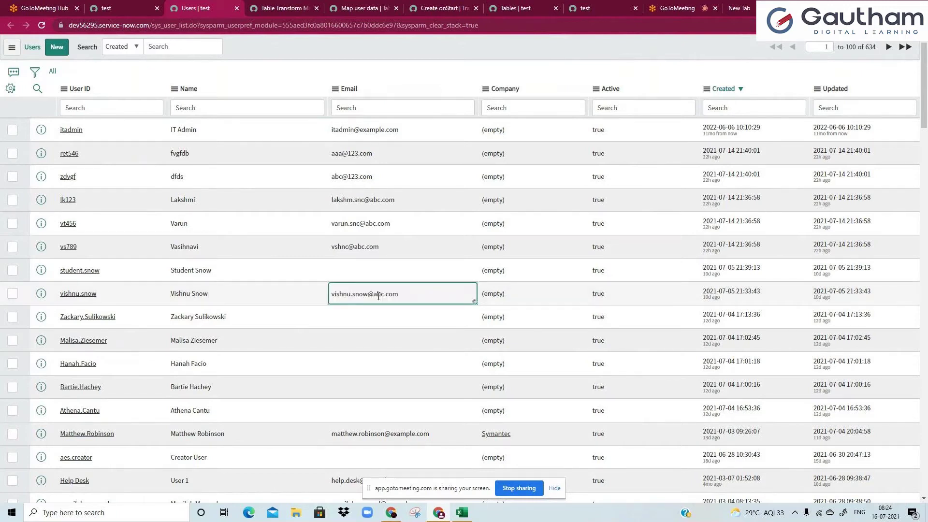
click(264, 303)
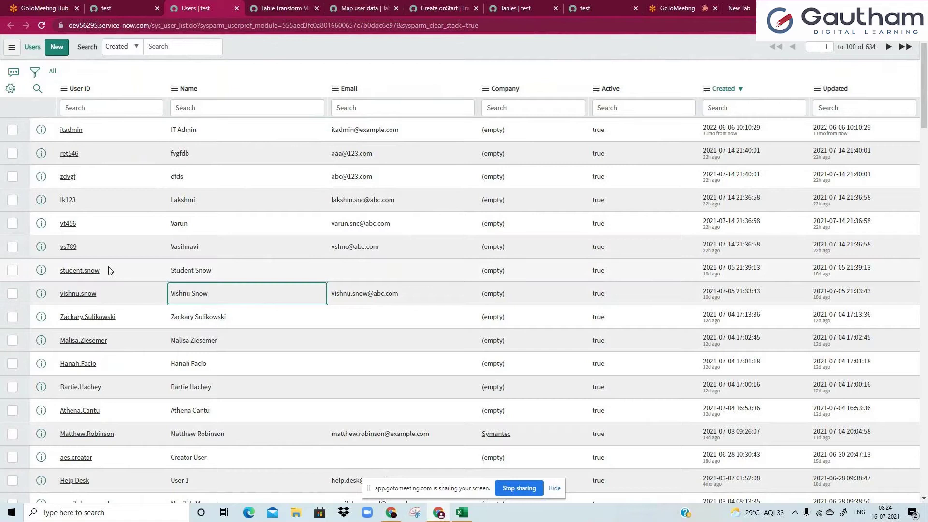
click(103, 256)
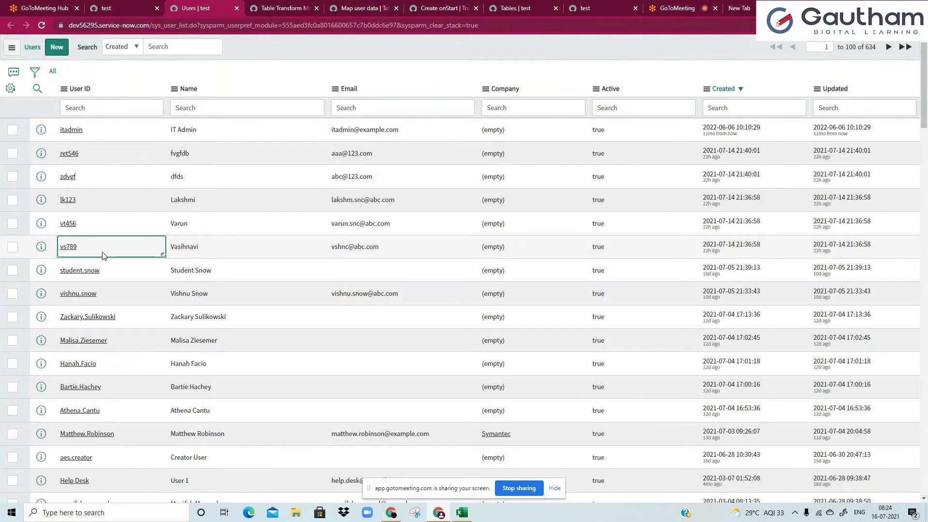
double_click(103, 252)
text(vishnu)
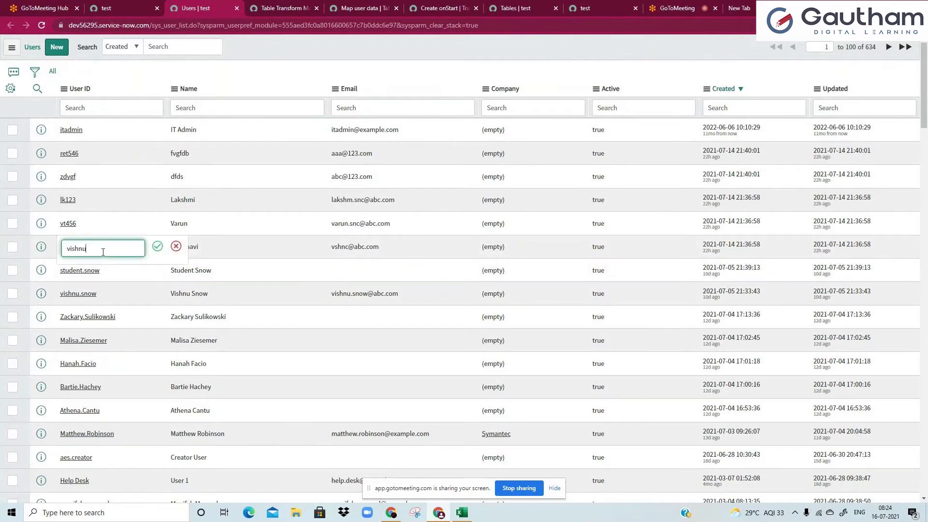
text(.snow)
key(Return)
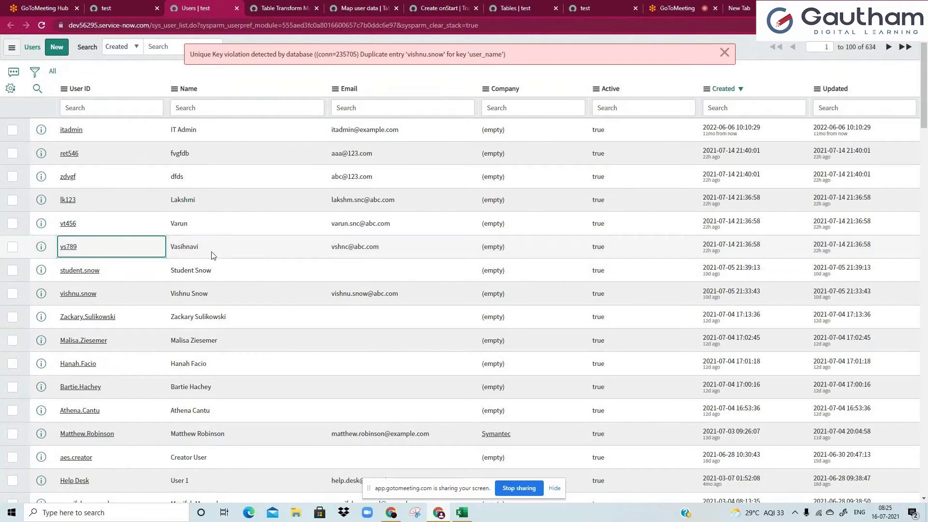
click(224, 298)
double_click(223, 298)
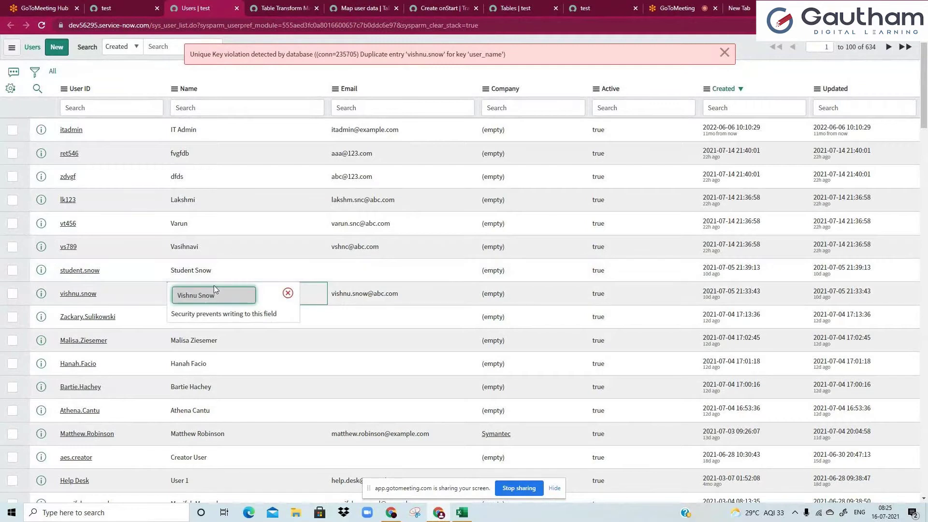
click(288, 293)
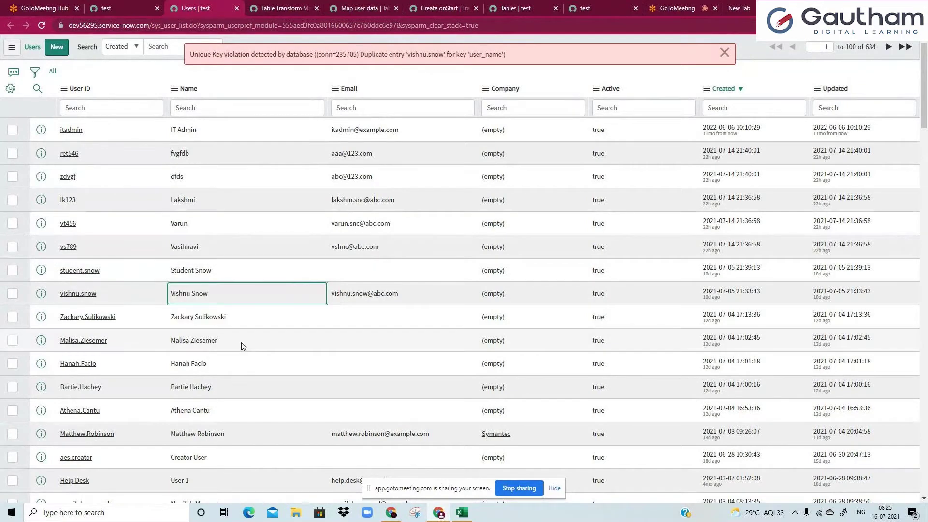
click(724, 52)
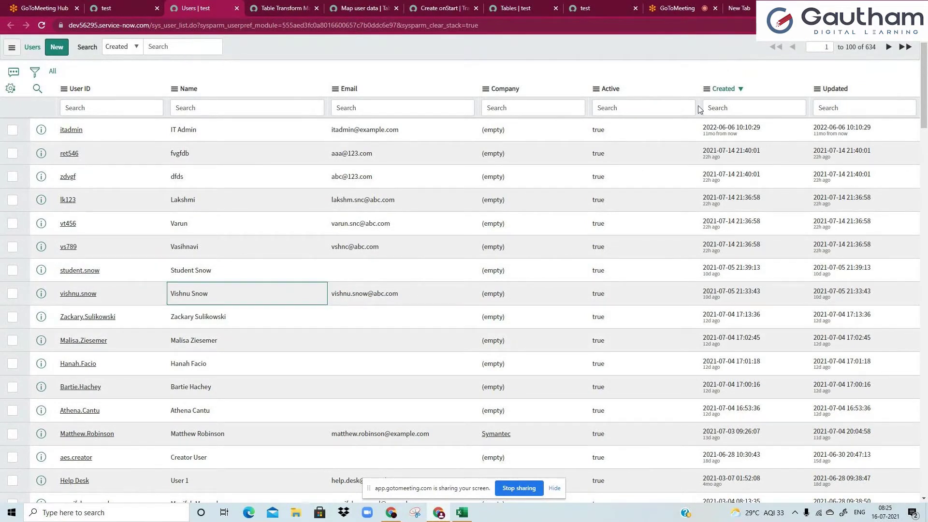
click(341, 255)
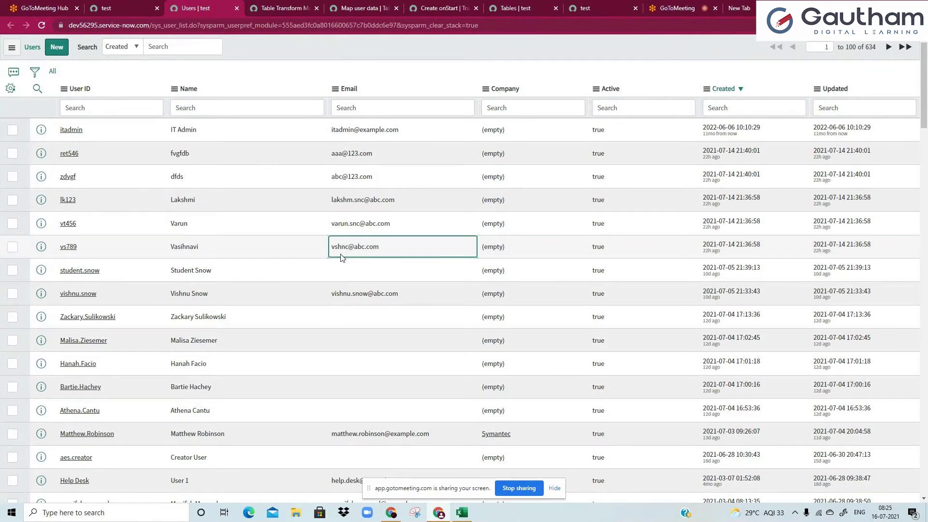
click(189, 303)
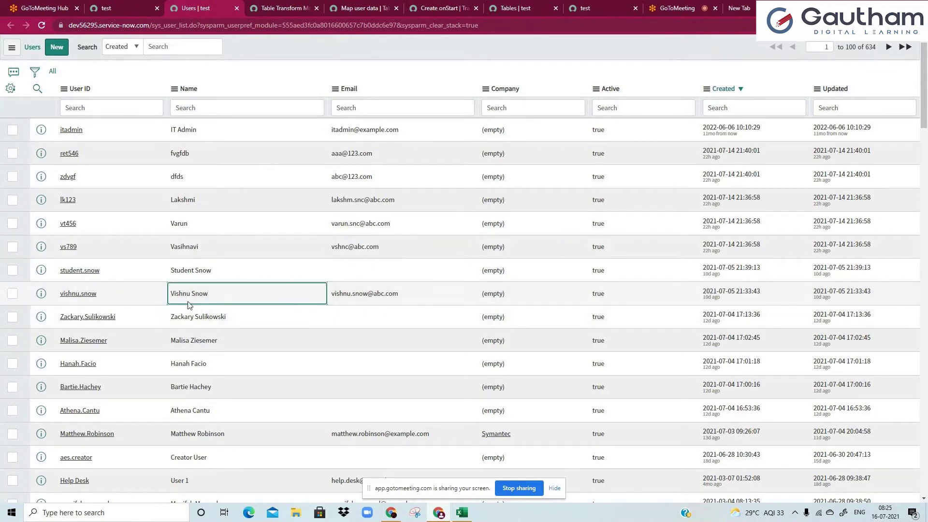
click(249, 7)
click(368, 8)
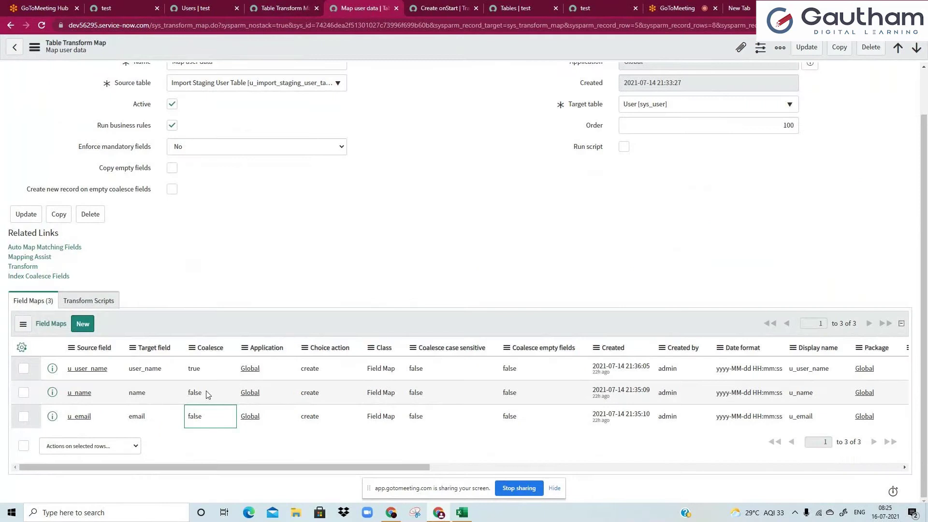
click(186, 7)
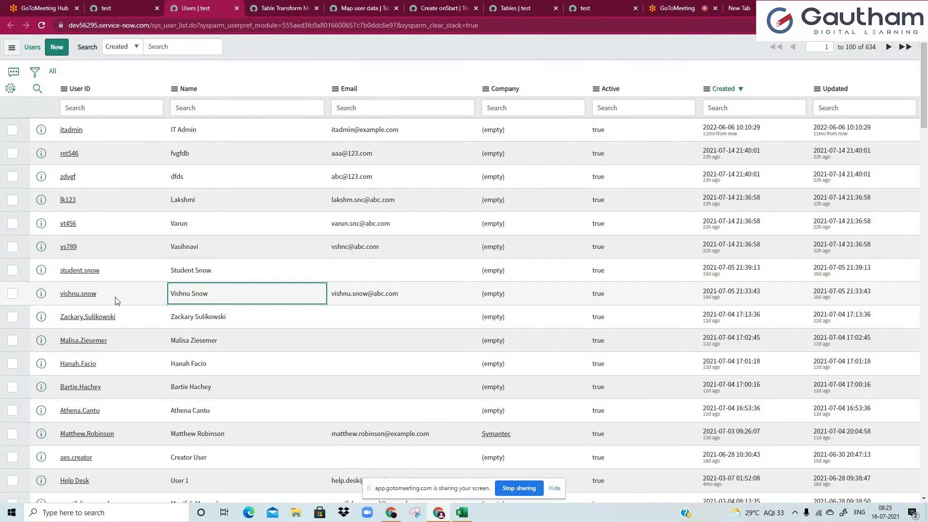
Copy the user's email from the ServiceNow list into cell C8.
double_click(400, 296)
drag(401, 296, 331, 297)
key(ctrl+c)
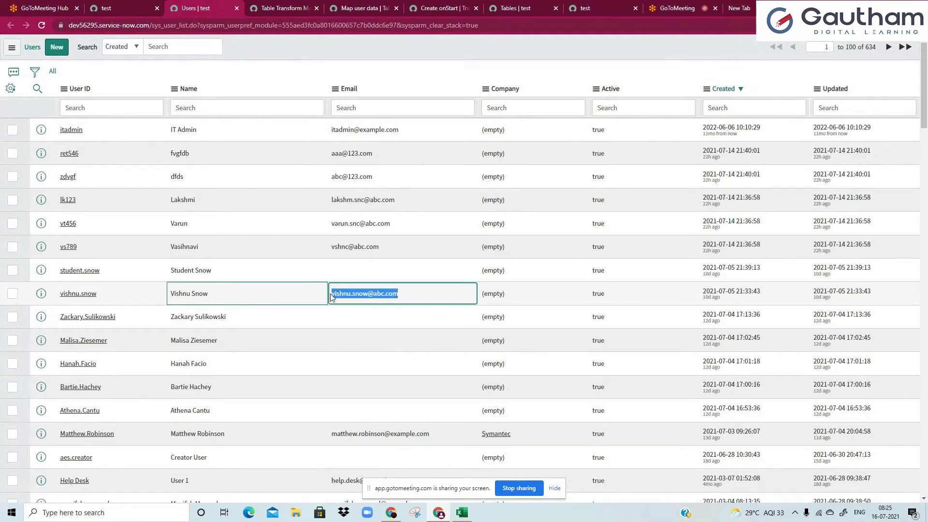
click(462, 514)
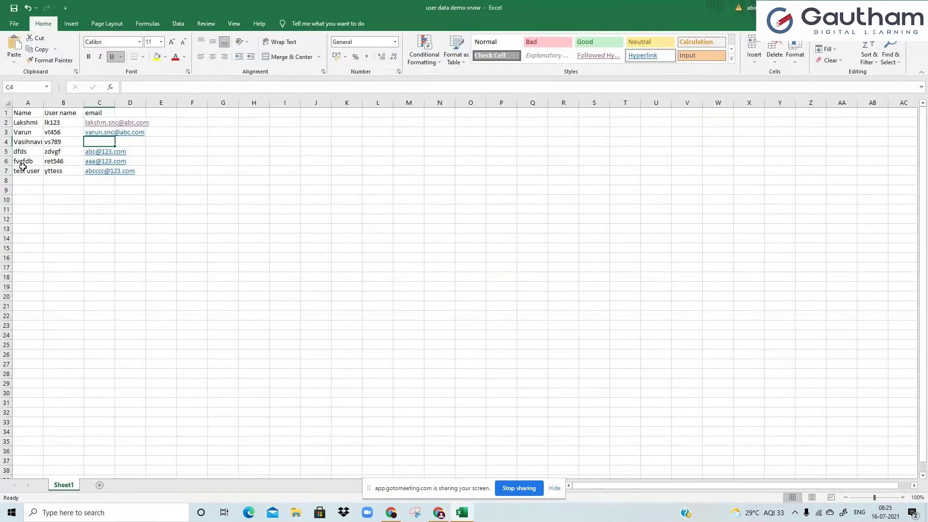
click(97, 180)
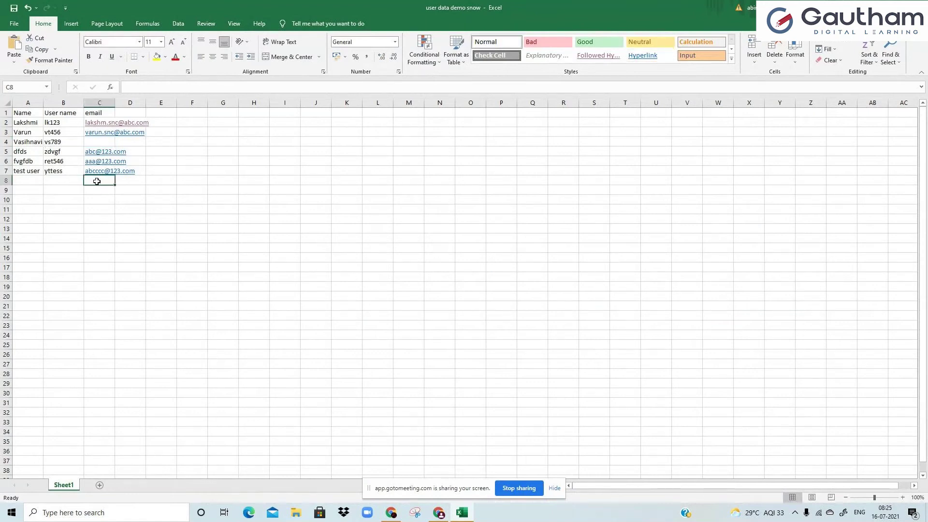
key(ctrl+v)
click(80, 200)
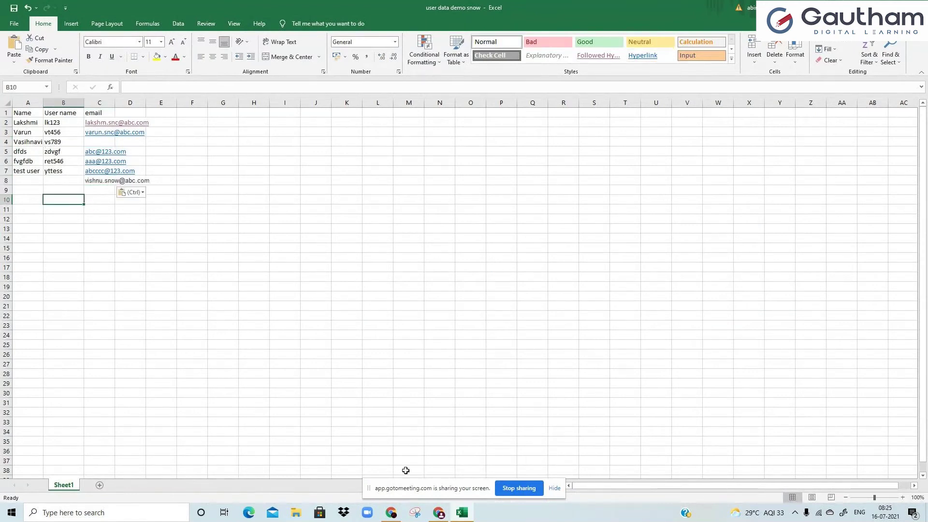
Copy the user's full name from ServiceNow into cell A8.
click(463, 513)
drag(209, 294, 170, 294)
key(ctrl+c)
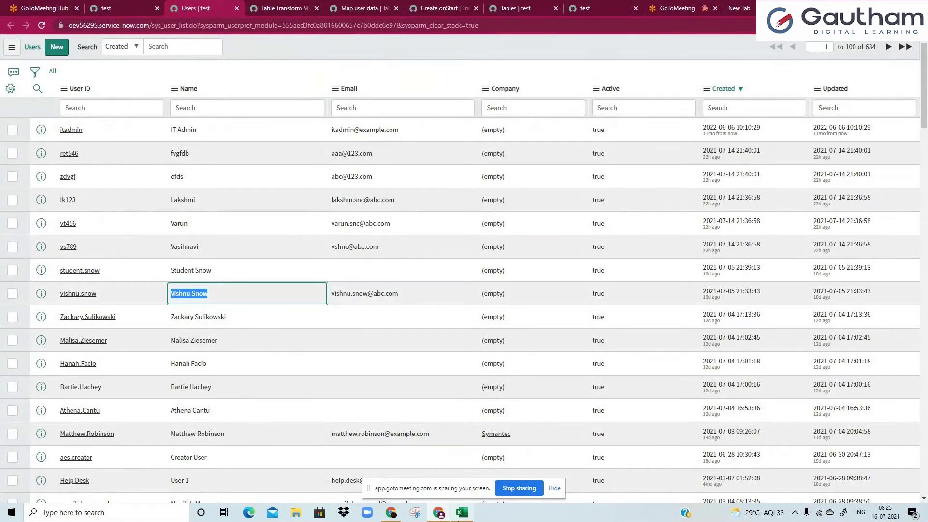
click(458, 517)
click(26, 180)
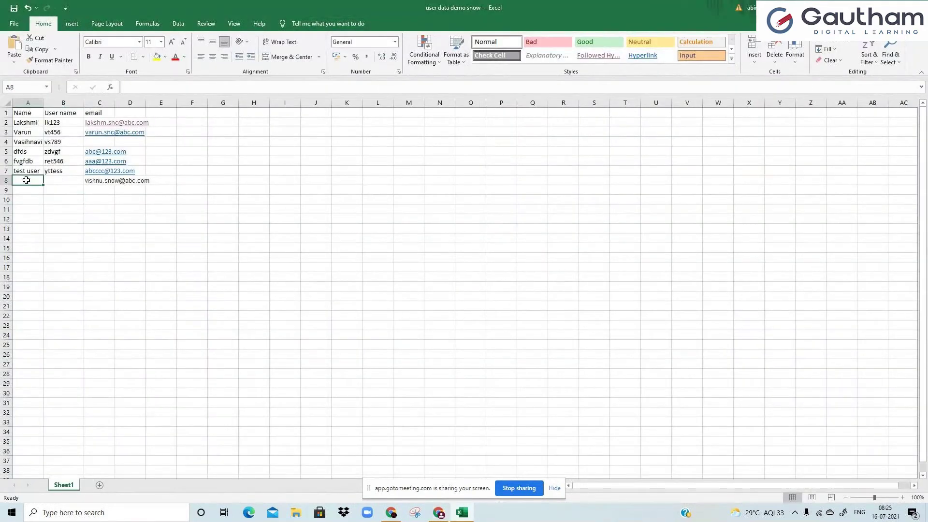
key(ctrl+v)
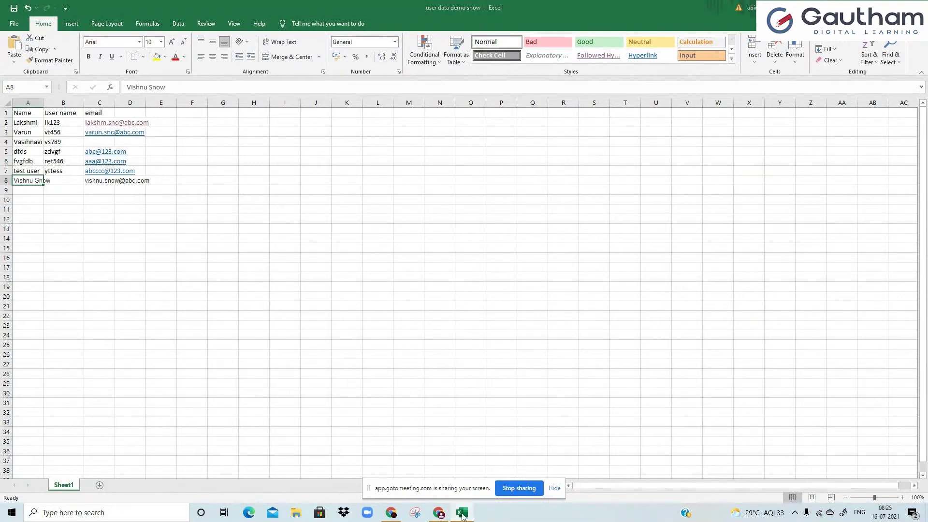
Copy the user's User ID from ServiceNow into cell B8.
click(462, 516)
drag(72, 295, 60, 294)
key(ctrl+c)
click(462, 512)
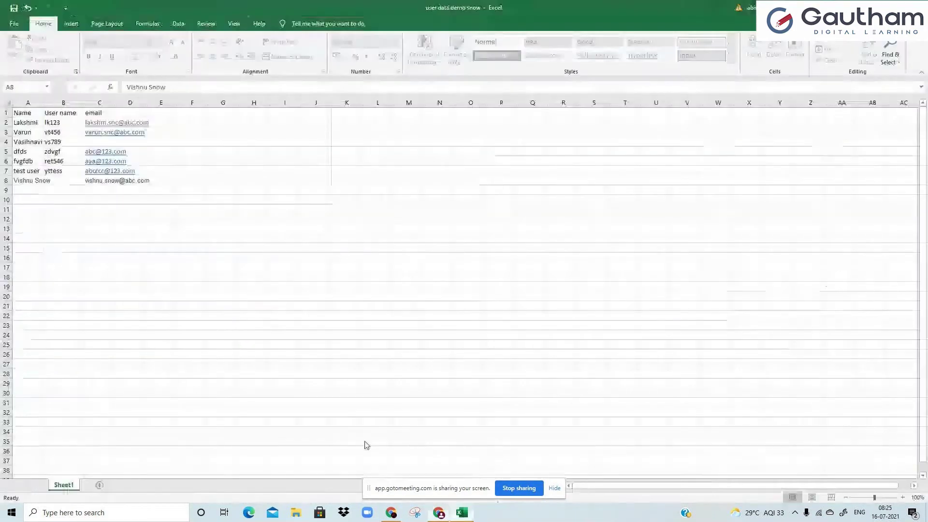
click(58, 186)
key(Up)
key(ctrl+v)
key(Down)
key(Down)
Review the name and user ID values now in row 8.
click(20, 192)
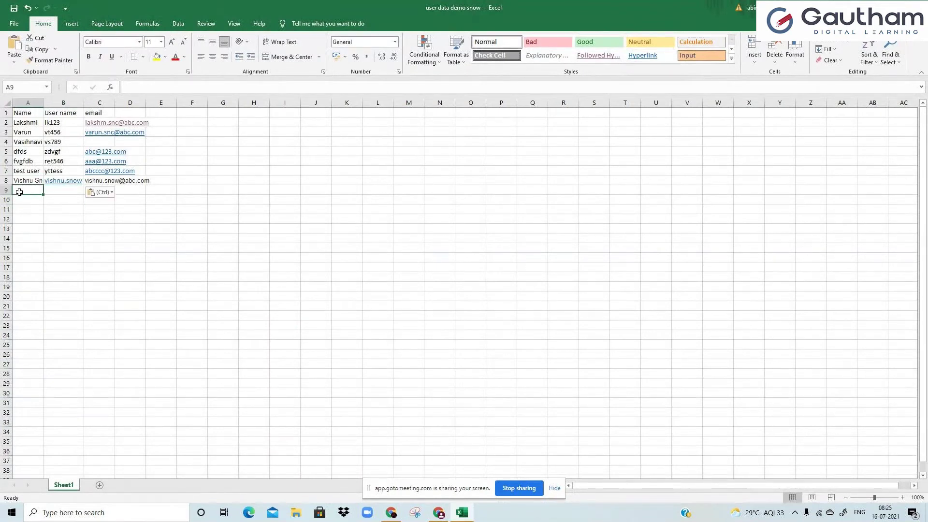
click(24, 181)
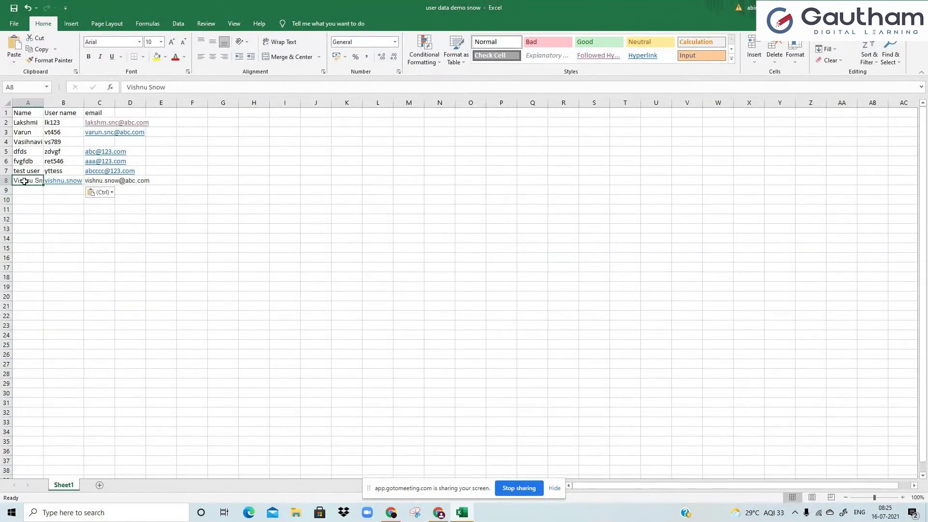
key(Right)
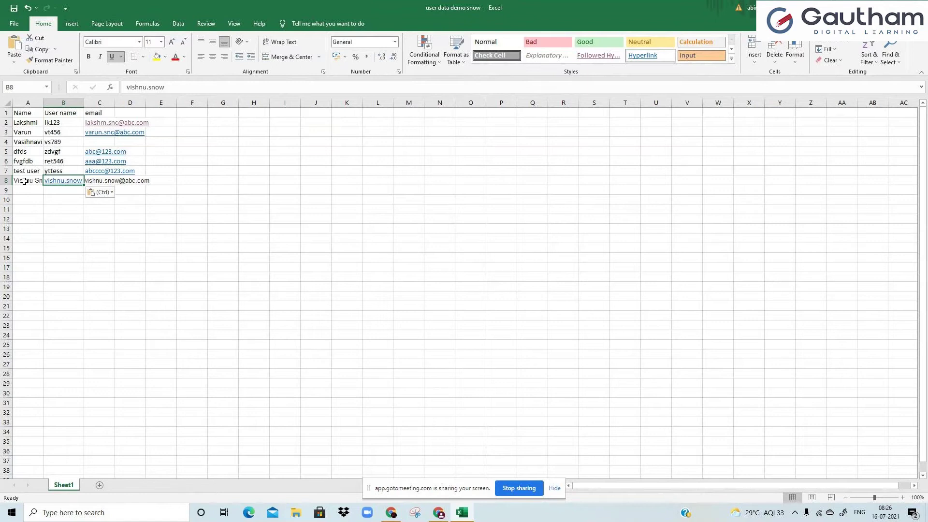
click(24, 181)
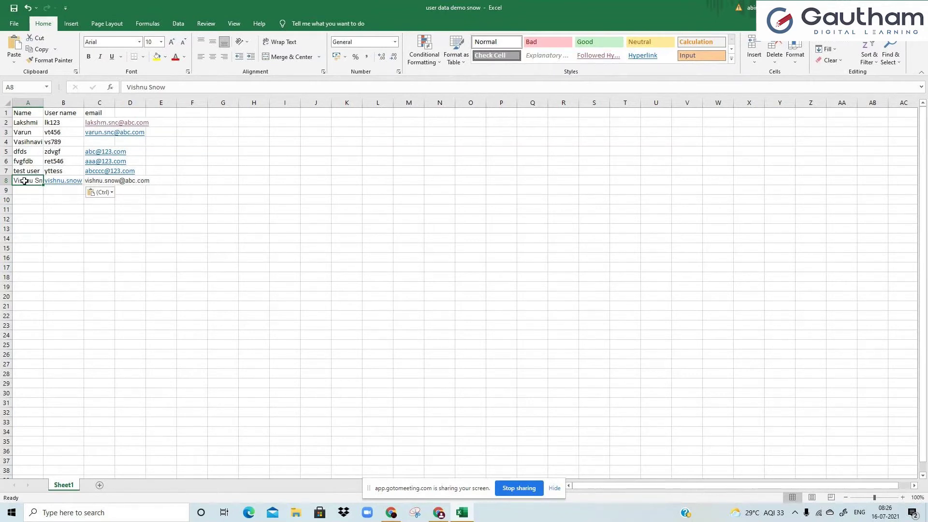
click(50, 210)
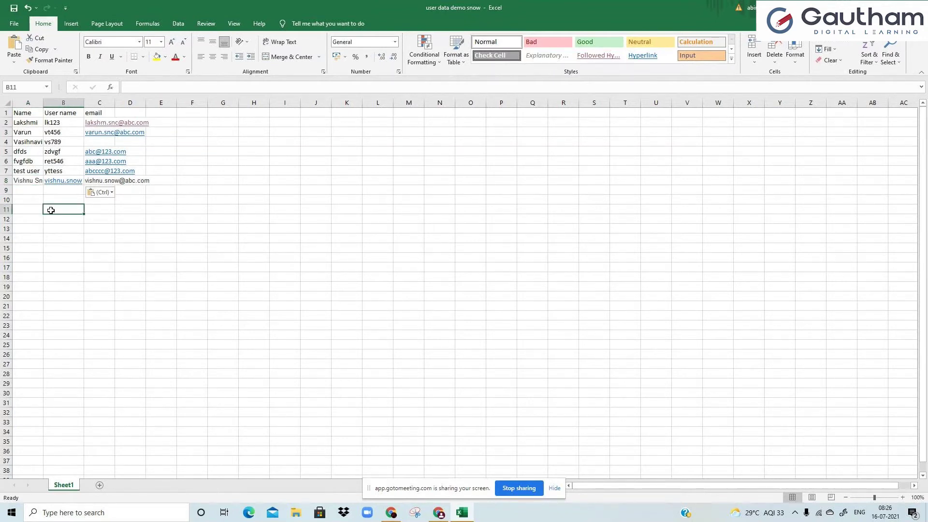
click(80, 260)
click(54, 218)
key(Escape)
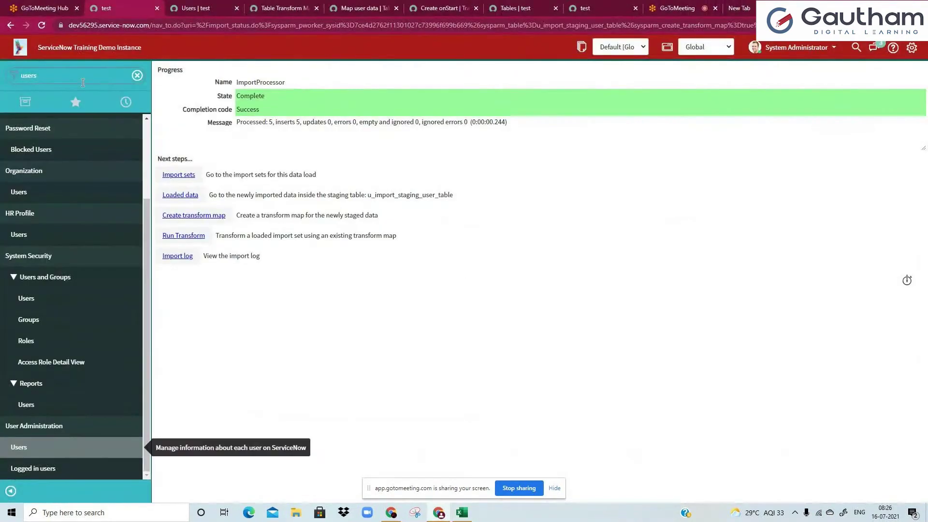
Open the full Incidents list by entering incident.LIST in the navigator.
click(83, 82)
text(incident)
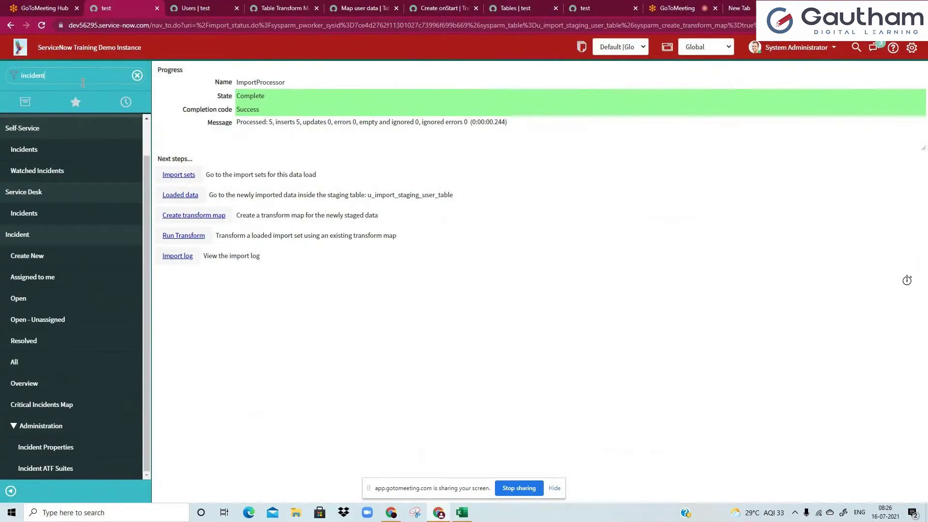
text(.LIST\)
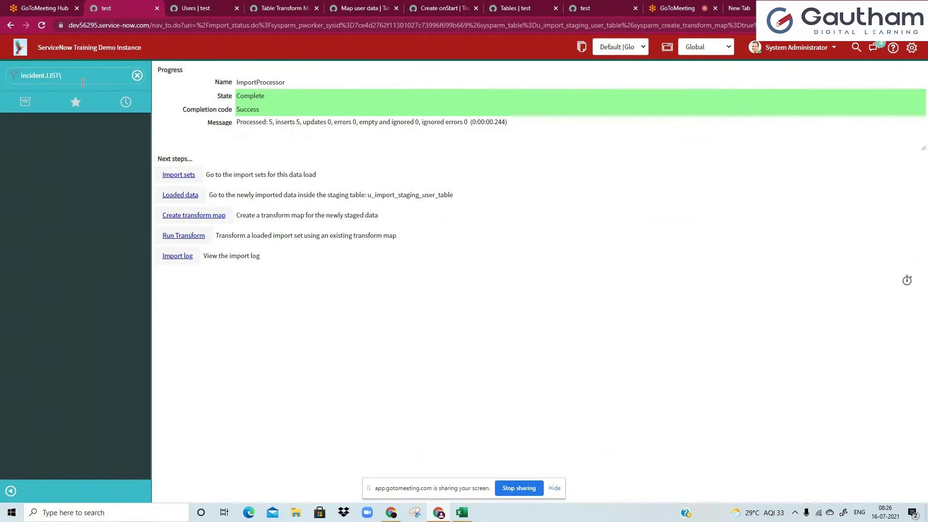
key(Return)
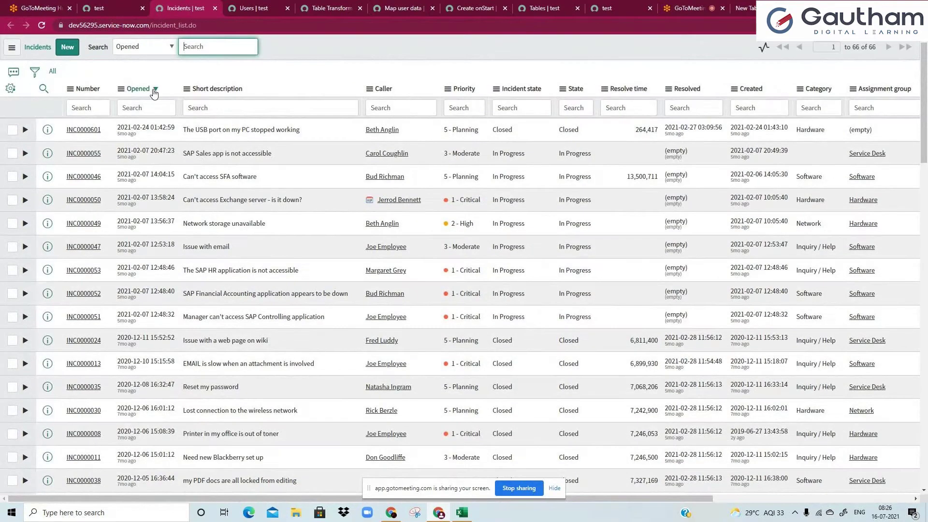
Export the Incidents list to Excel (.xlsx), download incident.xlsx and open it.
right_click(154, 93)
mouse_move(183, 207)
mouse_move(194, 233)
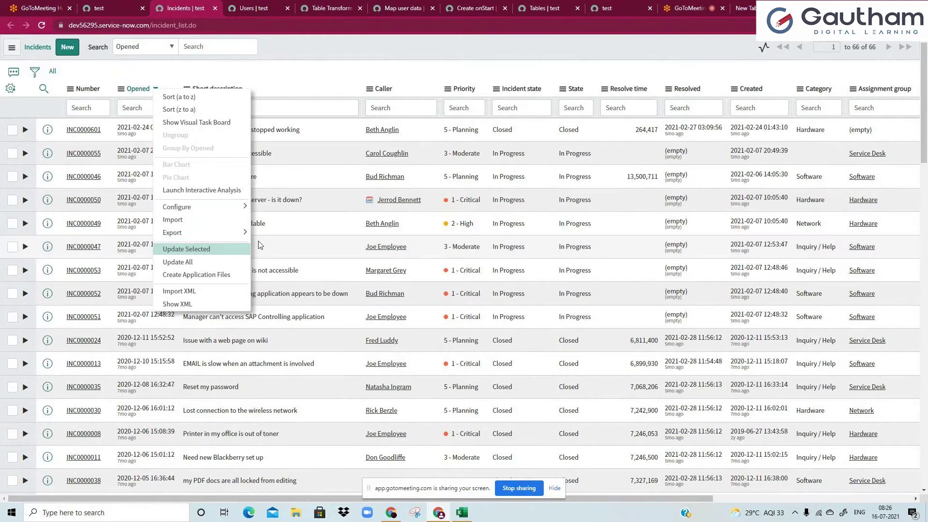
mouse_move(247, 234)
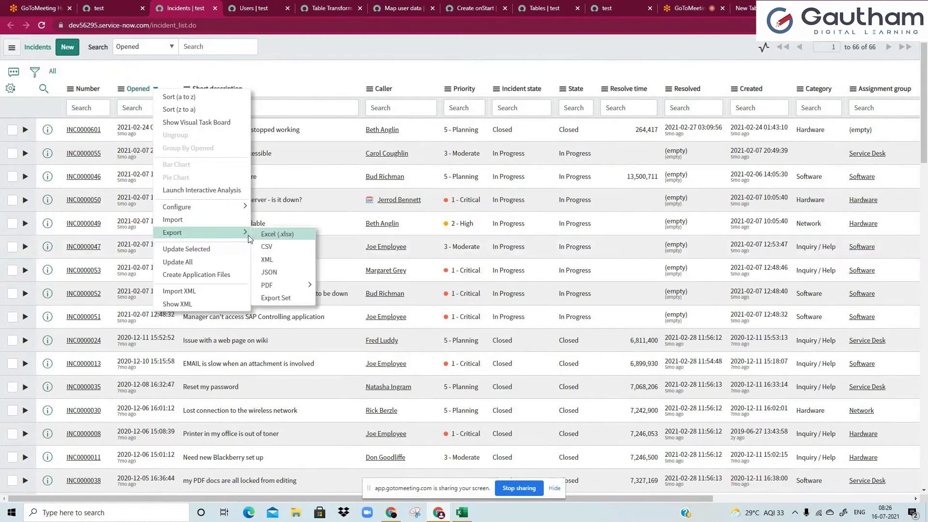
click(293, 234)
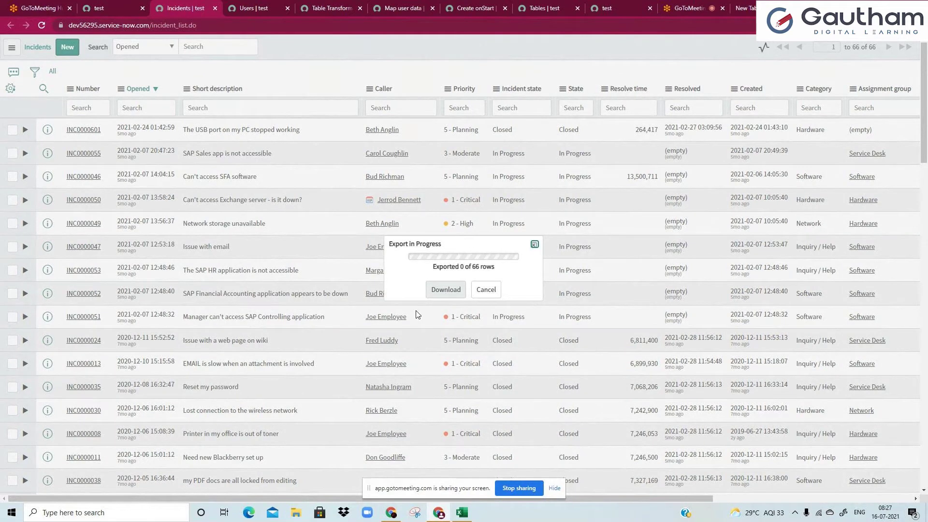
click(431, 290)
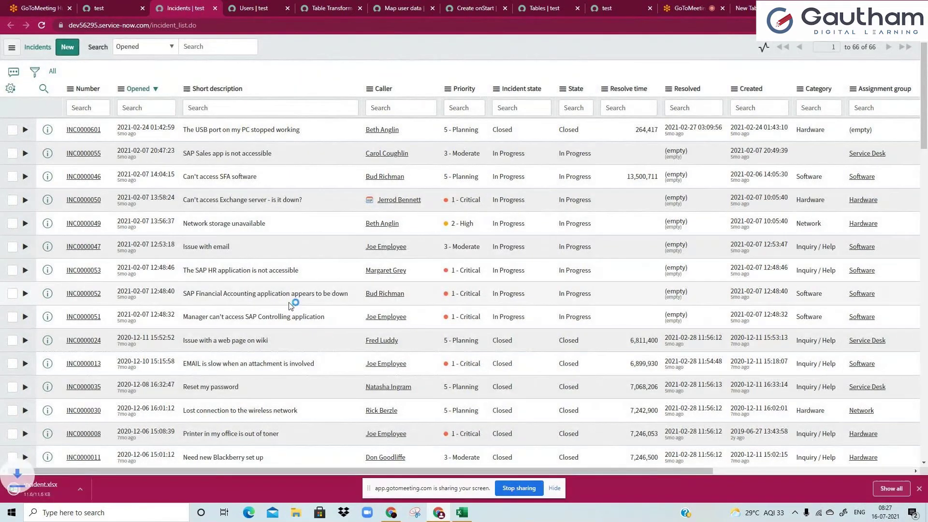
click(33, 491)
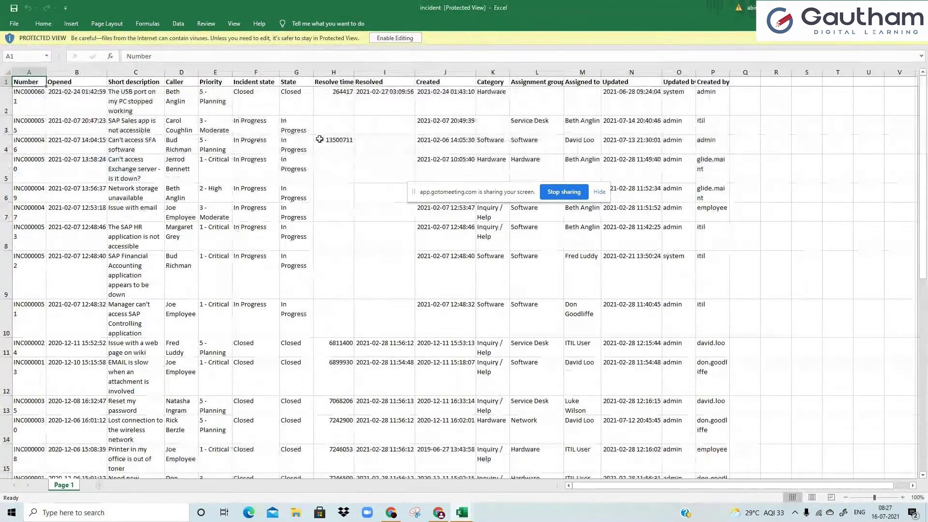
Enable editing and delete the Incident state through Created columns.
click(395, 38)
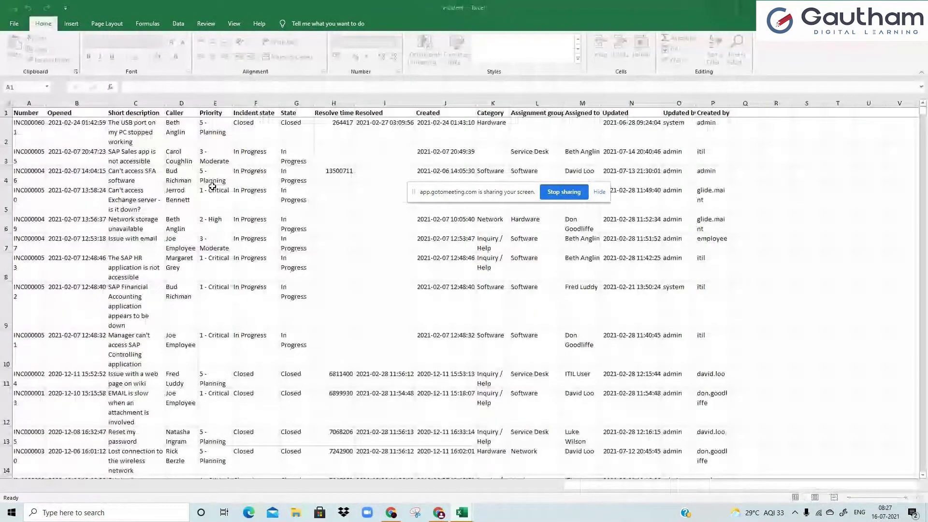
click(213, 187)
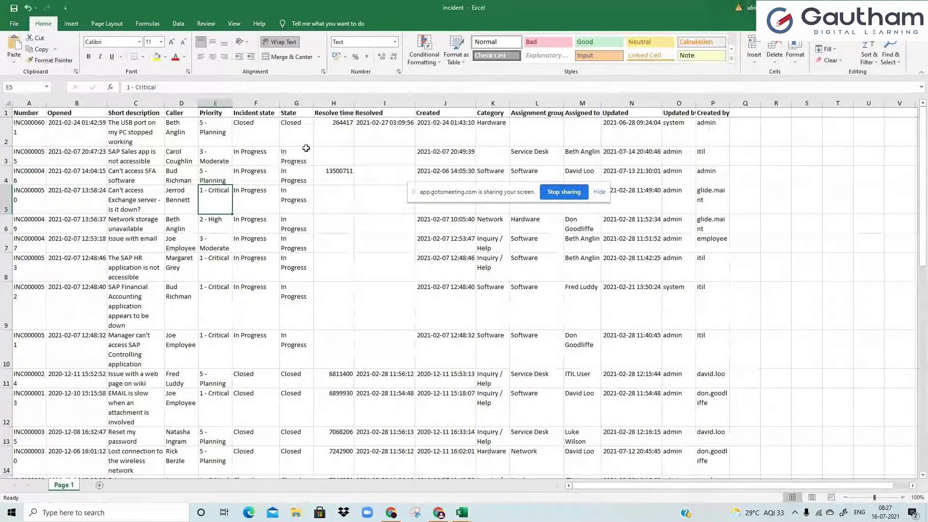
drag(247, 103, 428, 136)
right_click(321, 139)
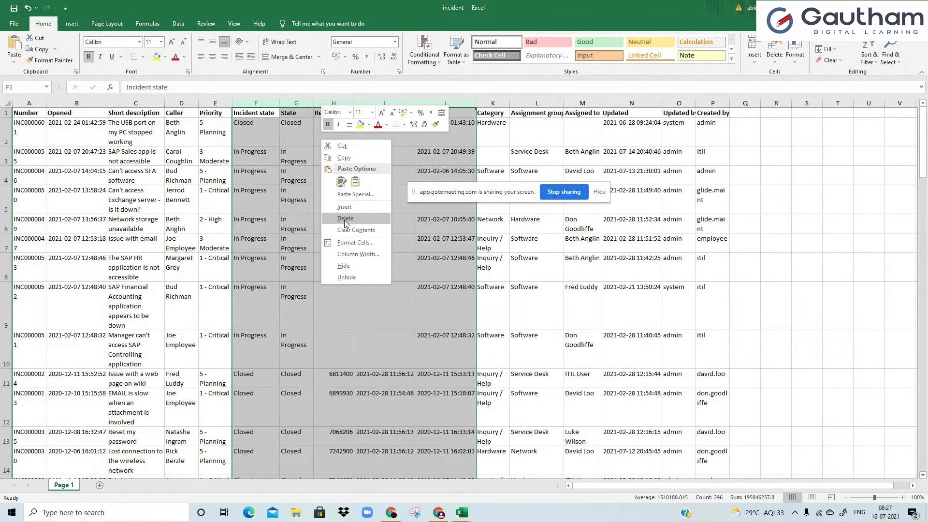
click(345, 218)
click(319, 199)
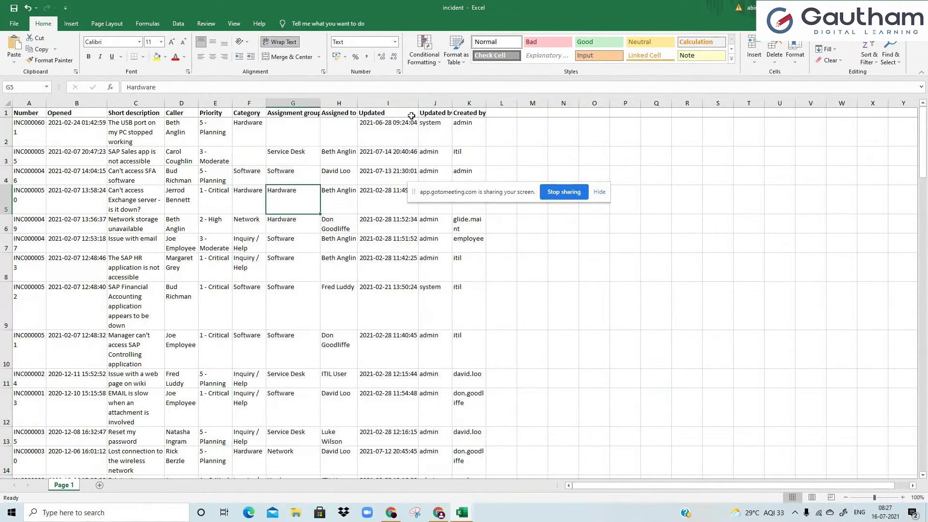
Remove the Updated, Updated by and Created by data down to the last row.
click(411, 116)
key(ctrl+shift+End)
right_click(435, 124)
click(472, 213)
click(314, 184)
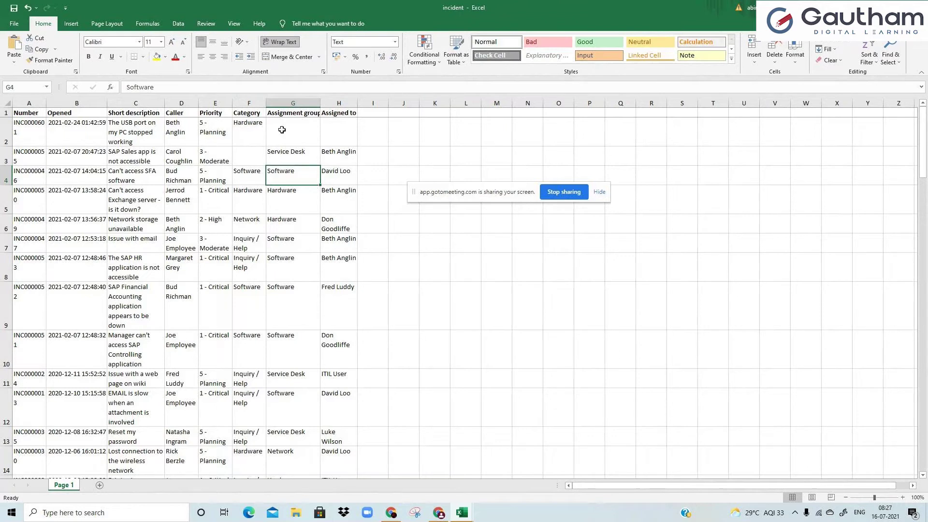
Delete the Opened column and widen the Number column so ids fit.
click(135, 131)
click(77, 128)
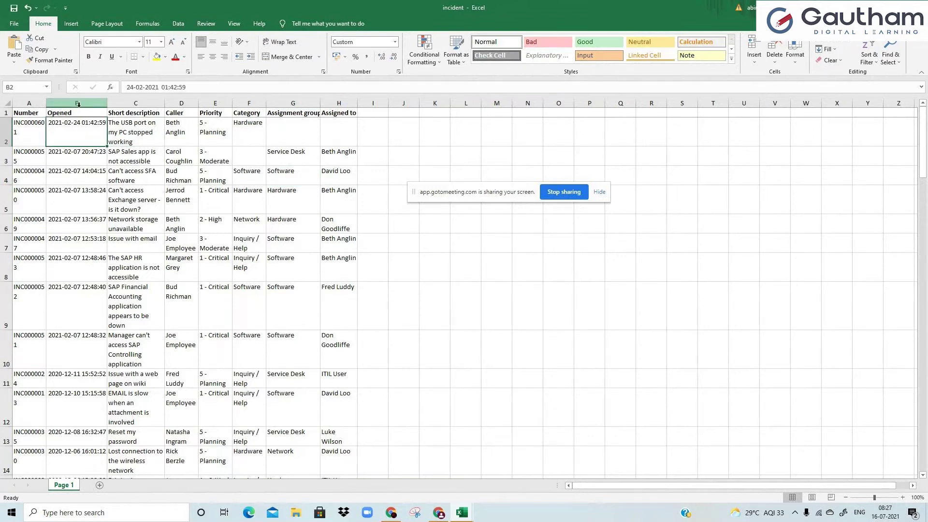
click(77, 104)
right_click(74, 101)
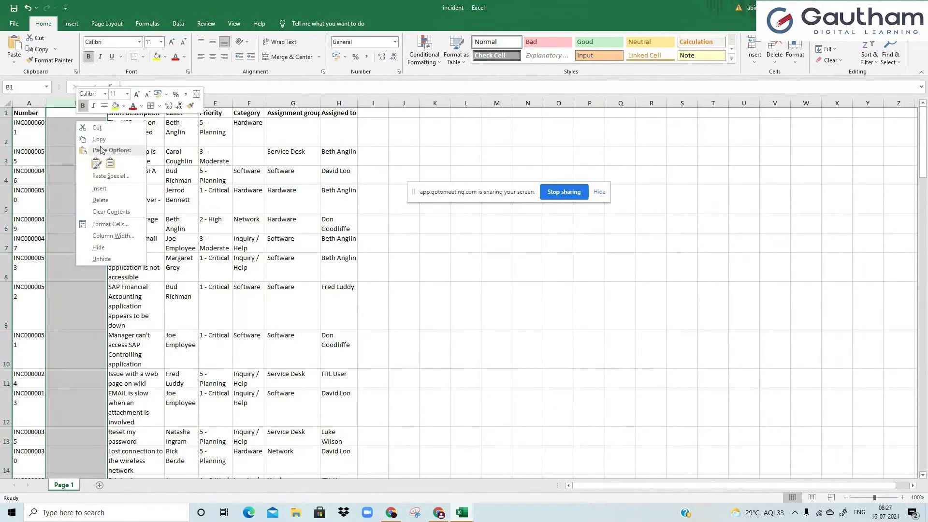
click(111, 201)
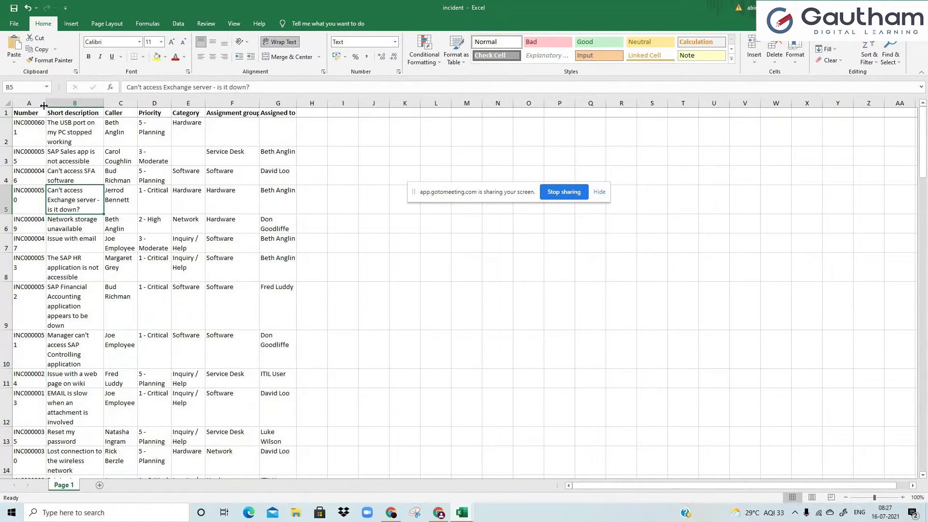
key(Left)
drag(44, 105, 100, 105)
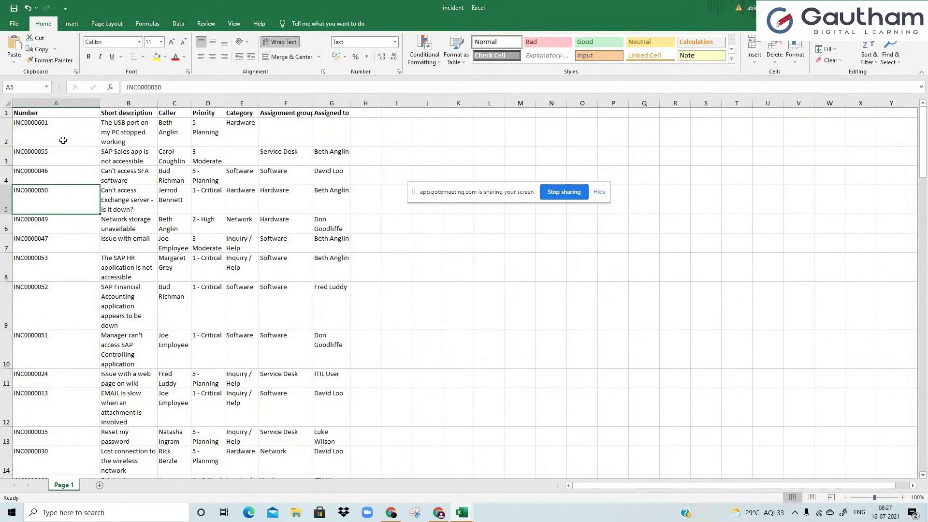
Copy the last incident number INC0000007 into new row 68.
click(61, 124)
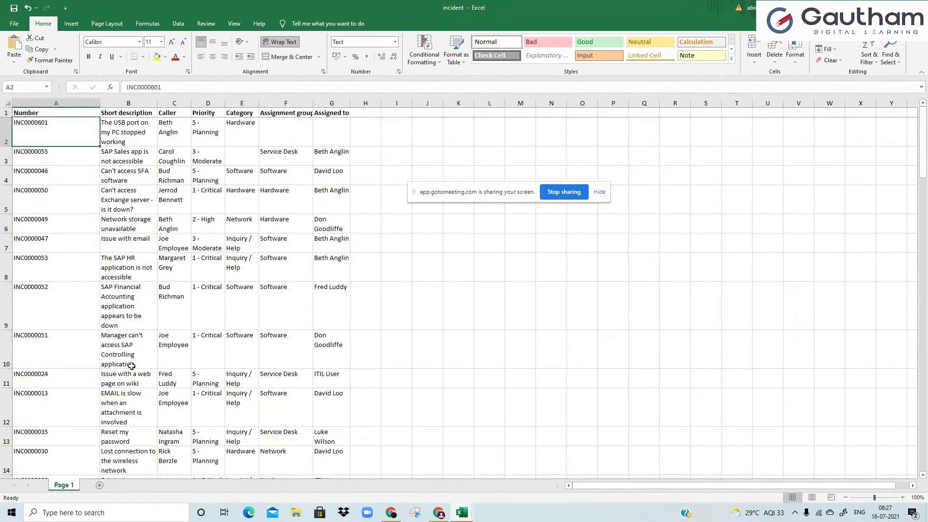
scroll(121, 366, down, 20)
scroll(59, 337, up, 2)
click(47, 249)
click(50, 267)
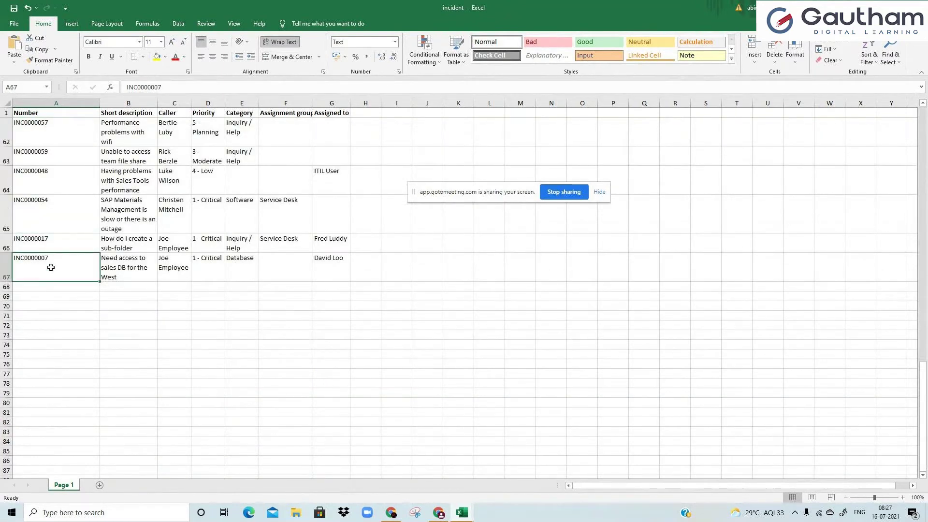
key(ctrl+c)
click(56, 288)
key(ctrl+v)
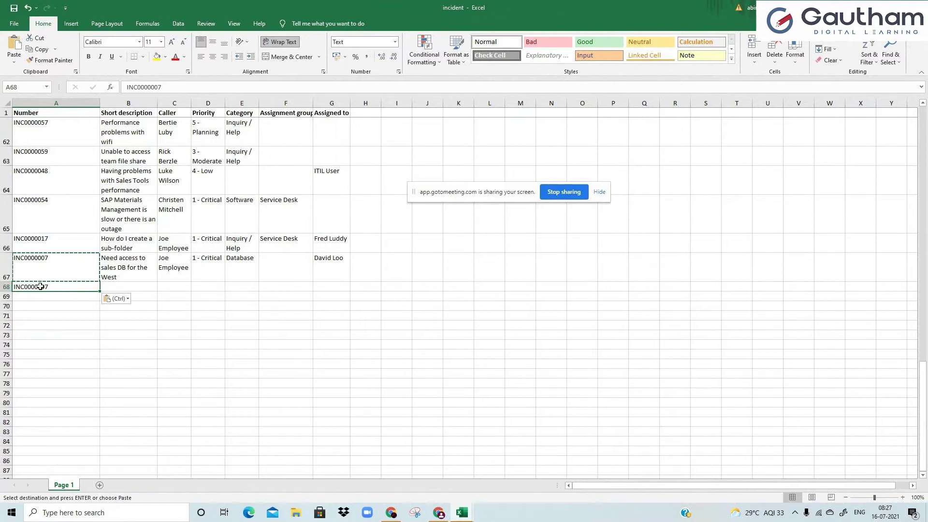
Change the number in A68 to INC00020055.
double_click(41, 287)
drag(41, 287, 48, 285)
text(20055)
click(117, 285)
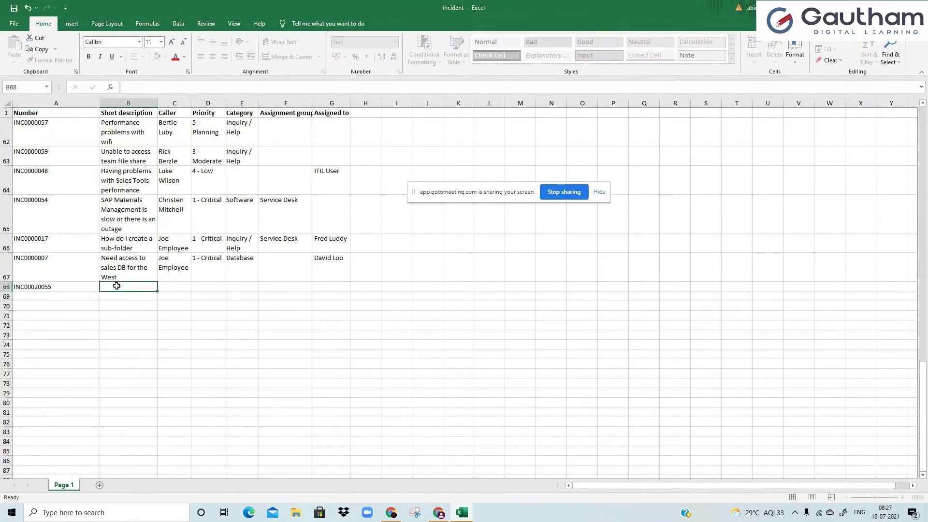
Copy row 65's SAP Materials description and caller into row 68.
click(129, 230)
key(ctrl+c)
click(138, 280)
click(137, 284)
key(ctrl+v)
click(174, 214)
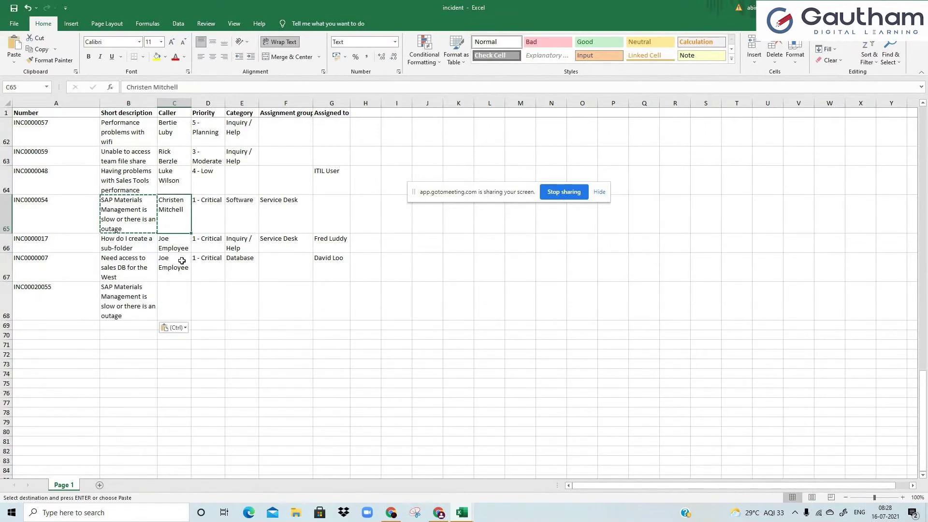
key(ctrl+c)
click(170, 302)
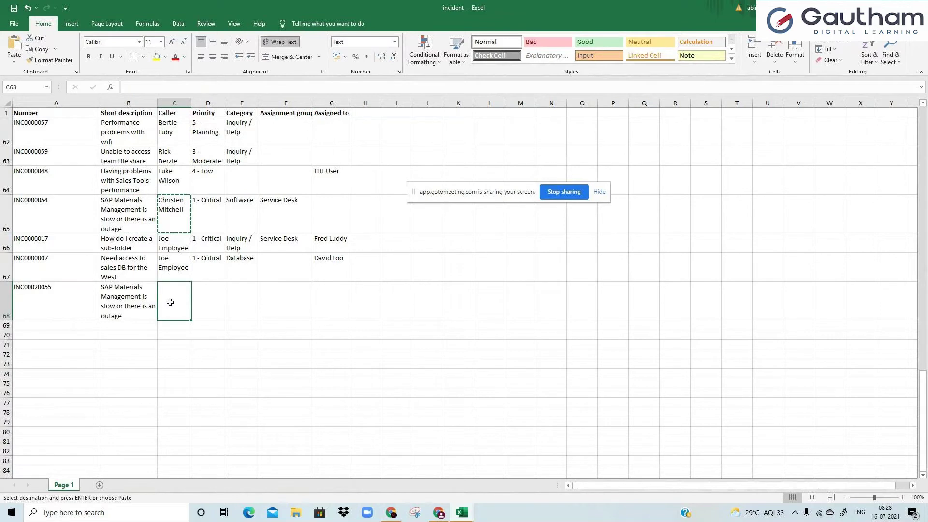
key(ctrl+v)
Copy priority 4 - Low and category Inquiry / Help into row 68, then return to ServiceNow.
click(212, 181)
key(ctrl+c)
click(214, 291)
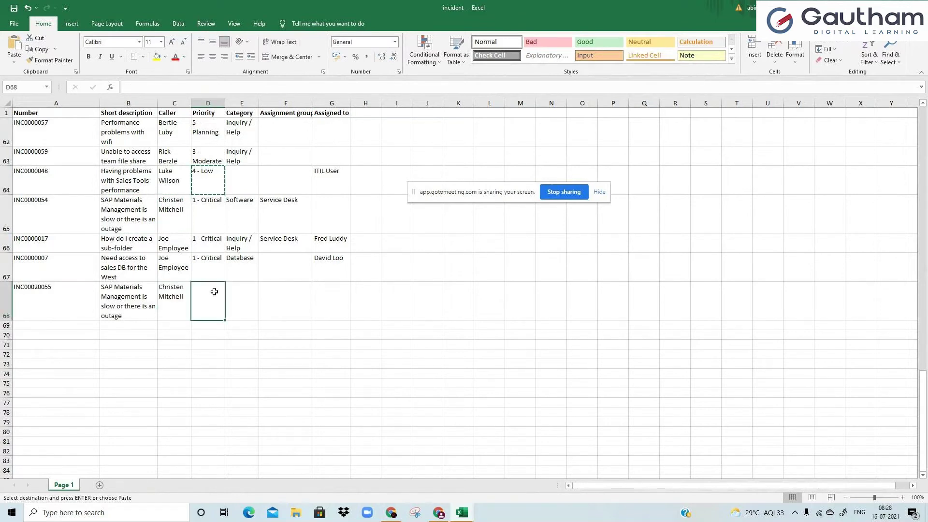
key(ctrl+v)
click(249, 127)
key(ctrl+c)
click(245, 301)
key(ctrl+v)
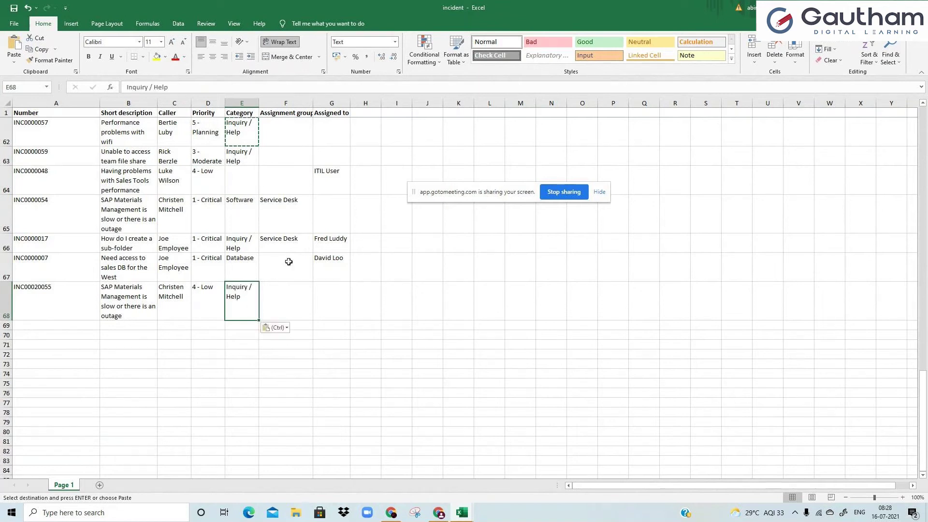
key(Escape)
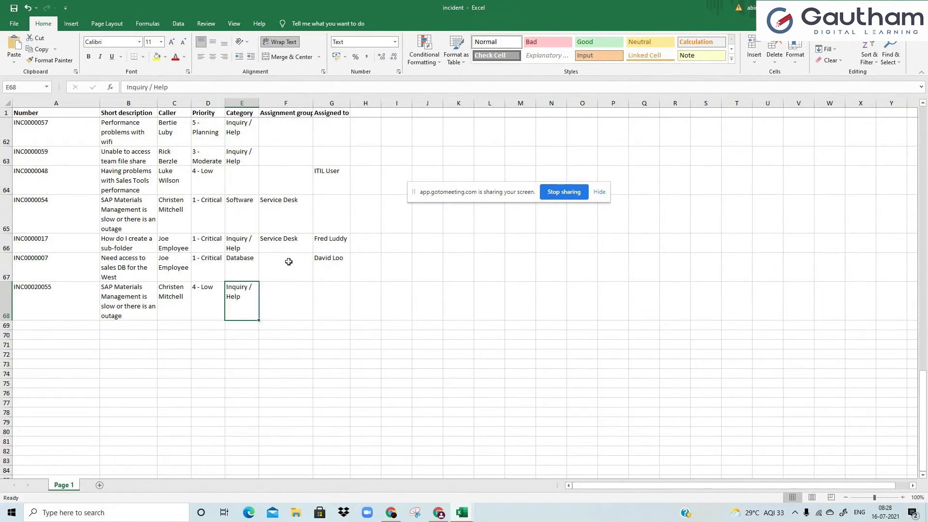
click(393, 515)
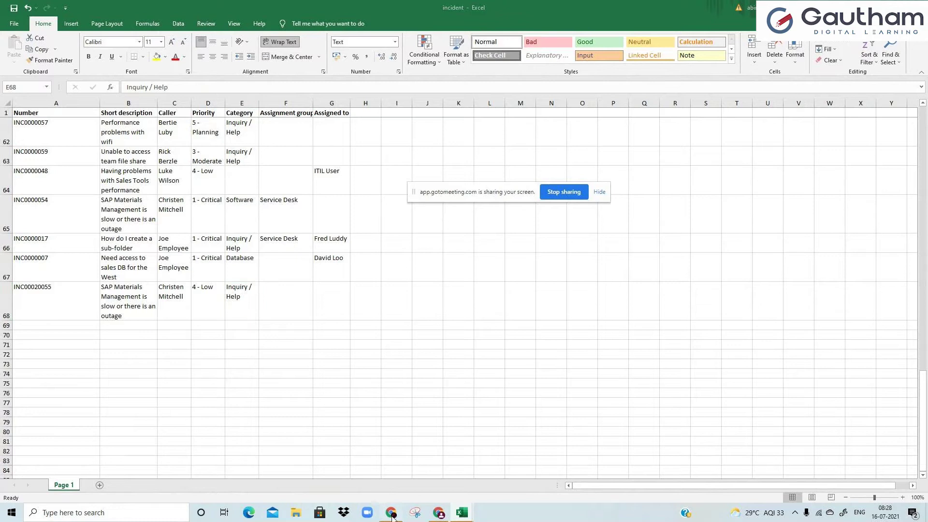
click(435, 514)
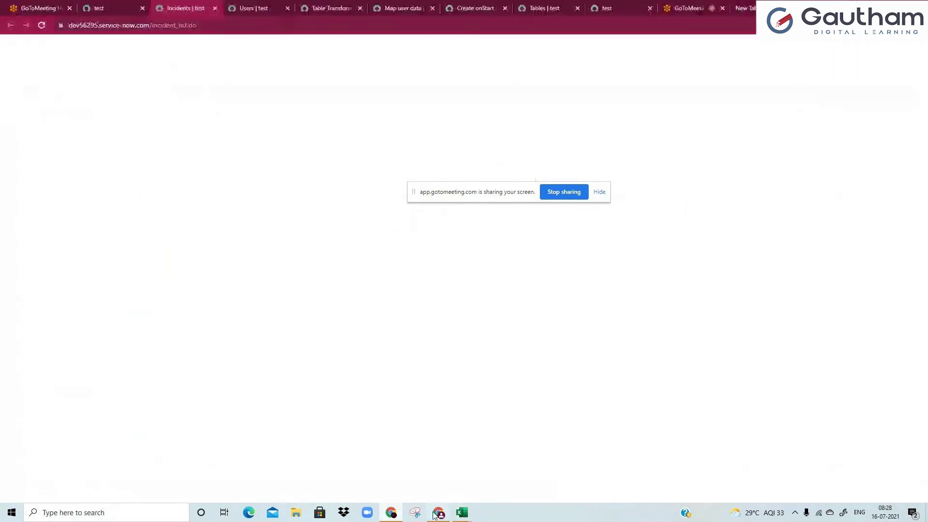
Open Load Data via 'load da' and set it to create a new table labelled 'Import Incident'.
click(99, 8)
click(122, 78)
text(load da)
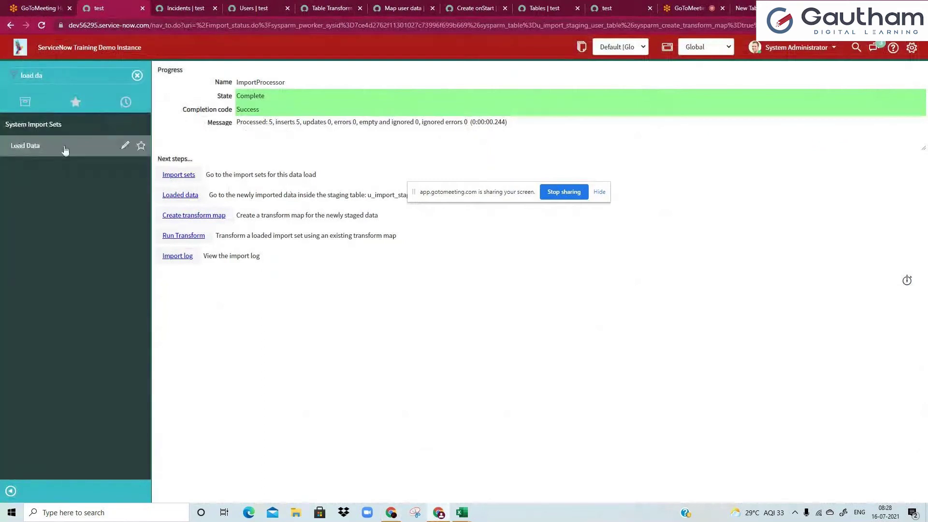
click(67, 147)
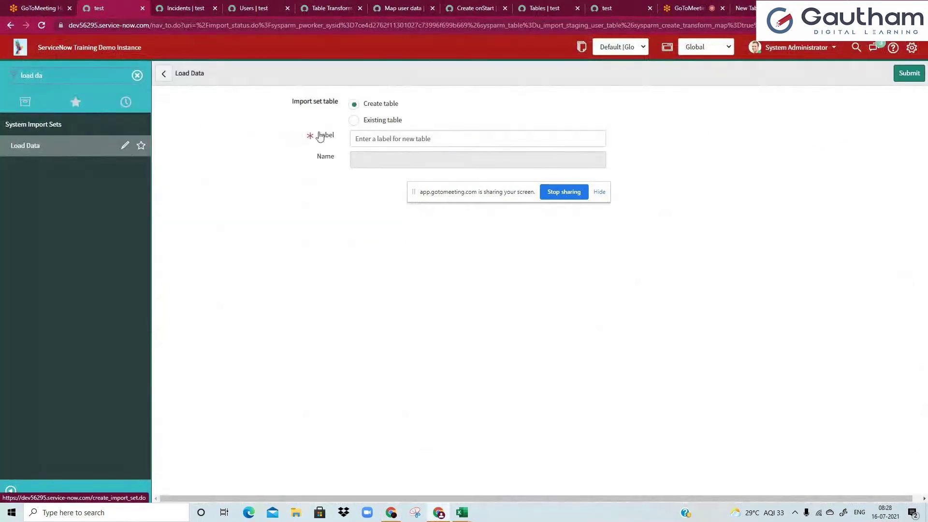
click(362, 124)
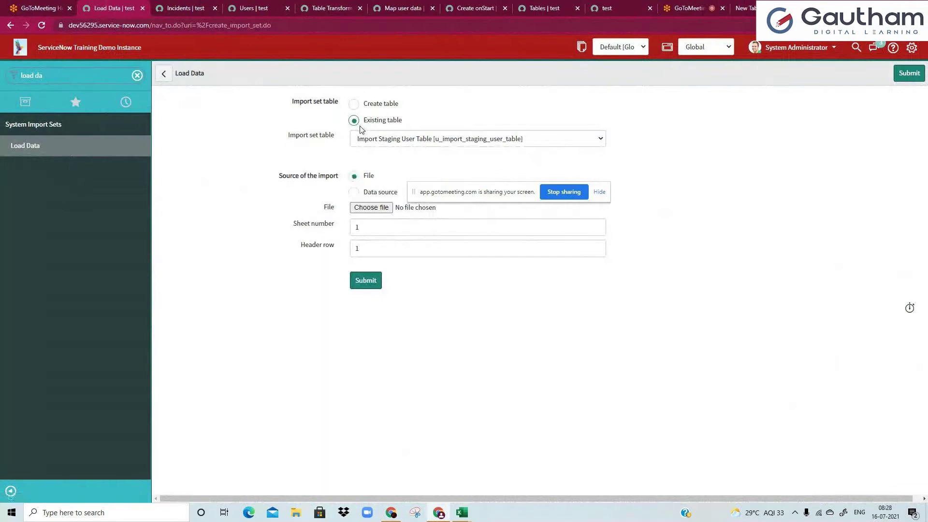
click(353, 105)
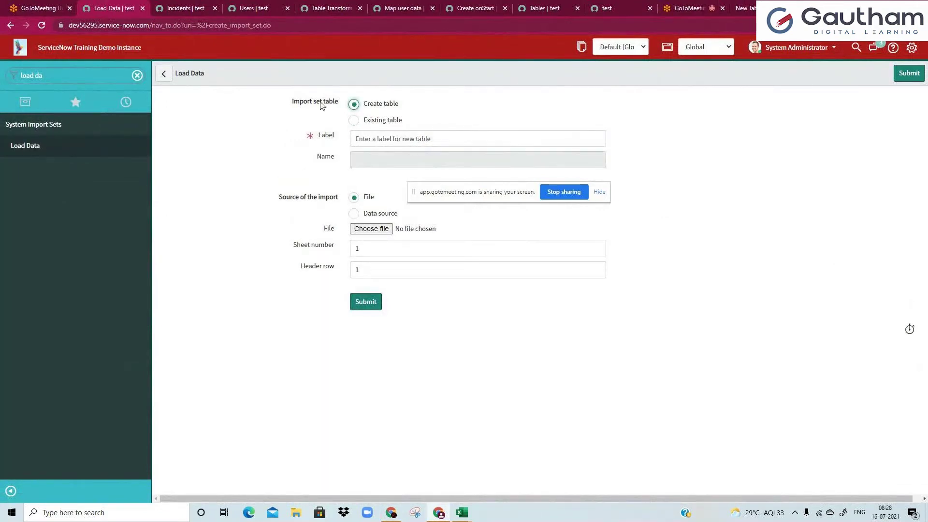
click(388, 140)
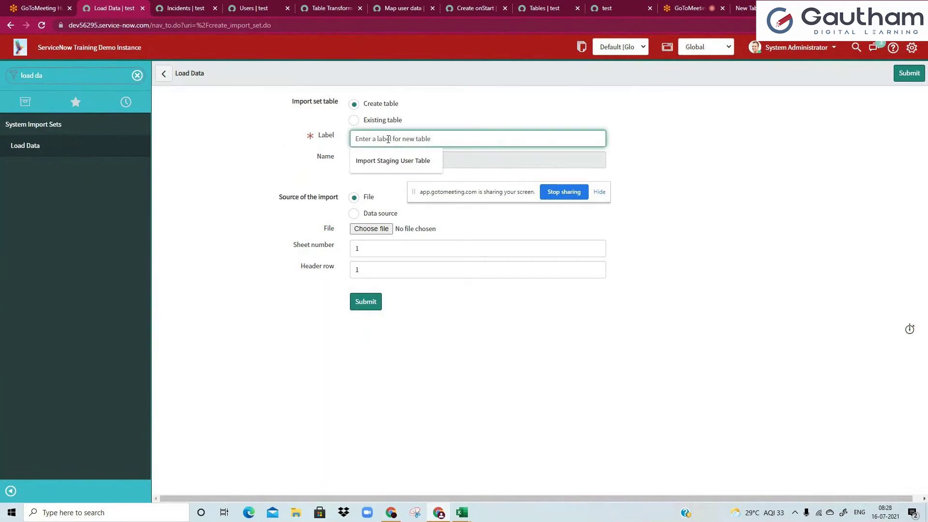
text(Import Incidenbt)
key(BackSpace)
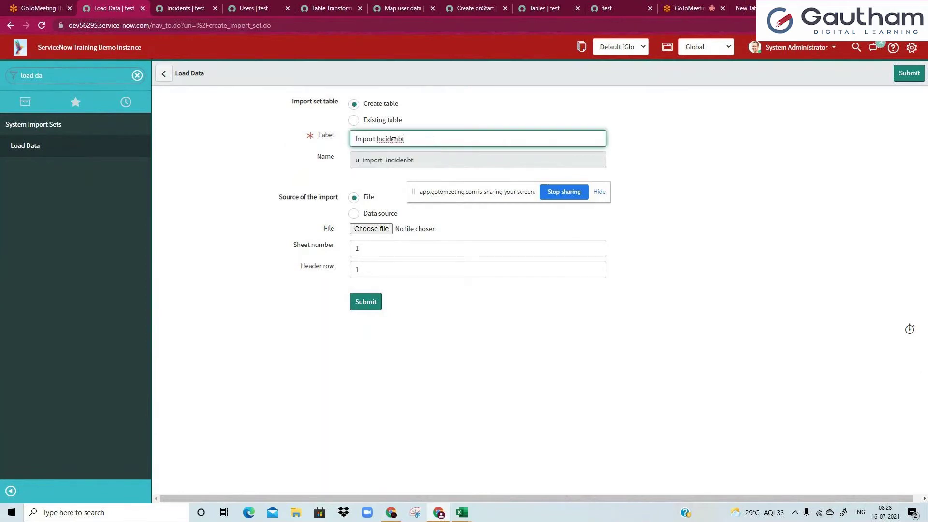
key(BackSpace)
text(t)
Attach incident.xlsx and submit the load, inserting all 67 rows.
click(363, 230)
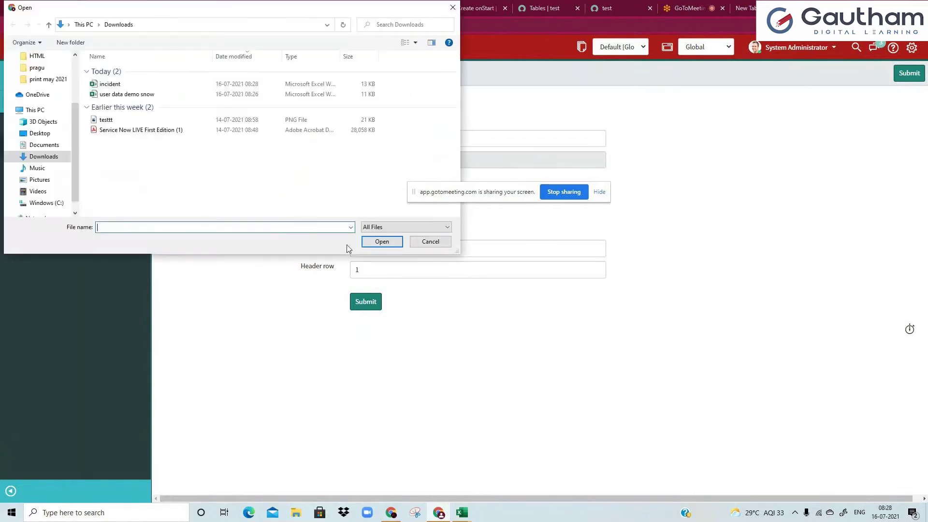
double_click(145, 83)
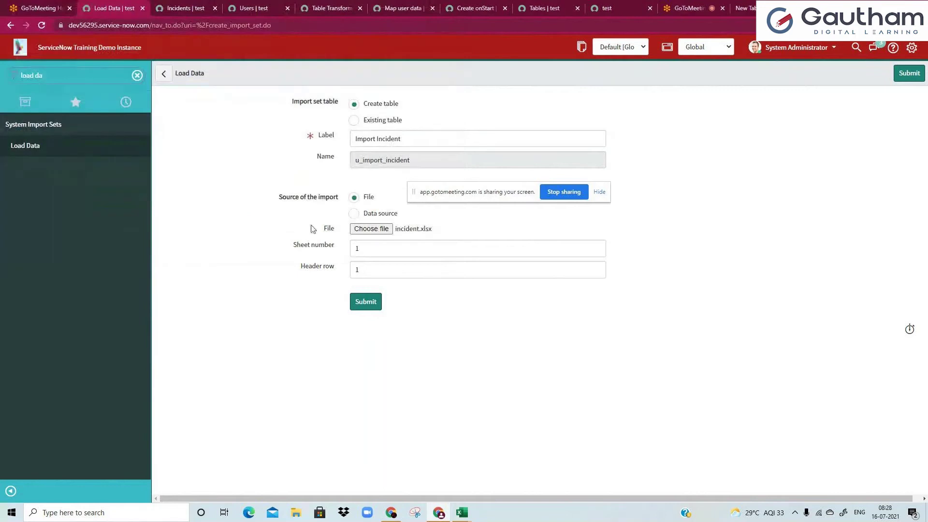
click(358, 247)
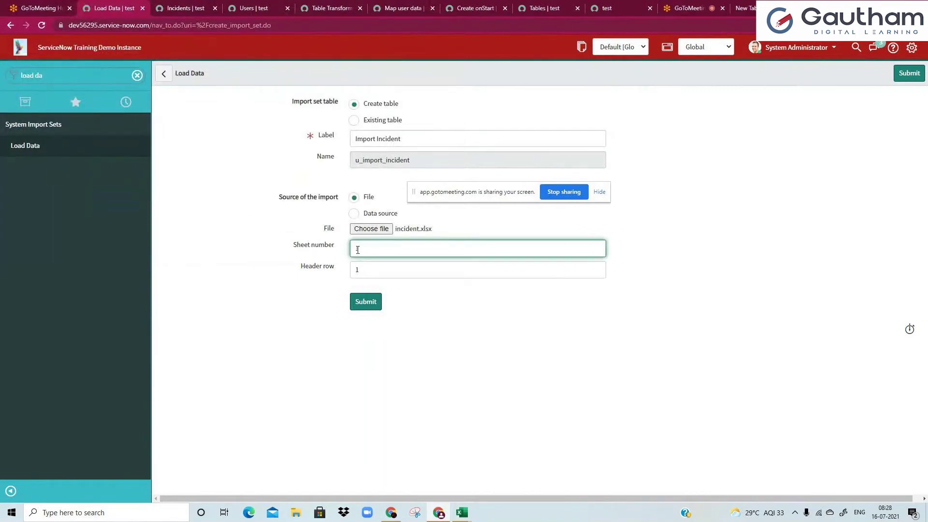
click(360, 310)
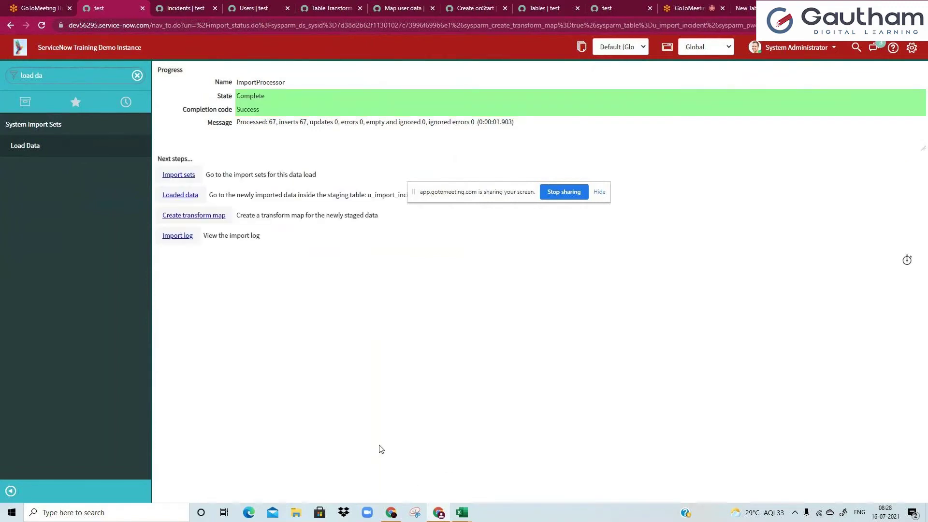
Start a new transform map from the Import Incident load results.
click(185, 8)
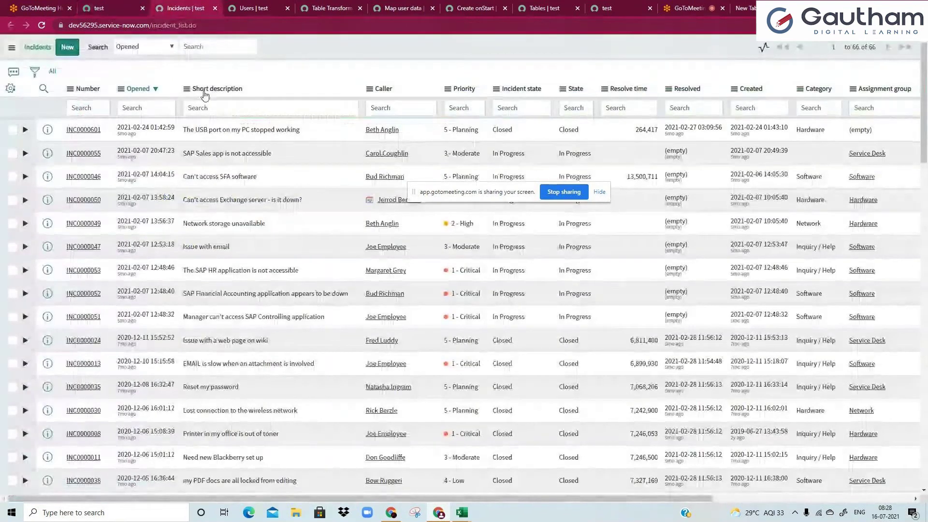
key(ctrl+shift+Tab)
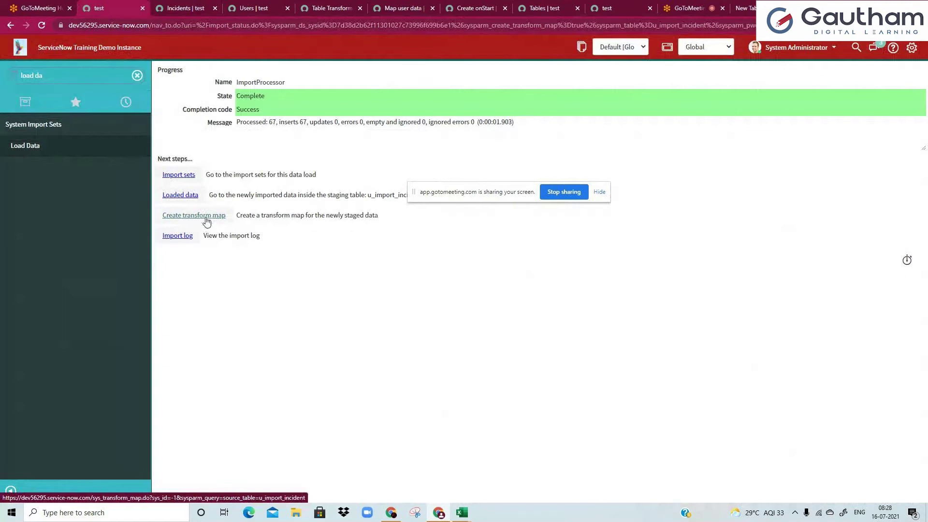
ctrl+click(206, 219)
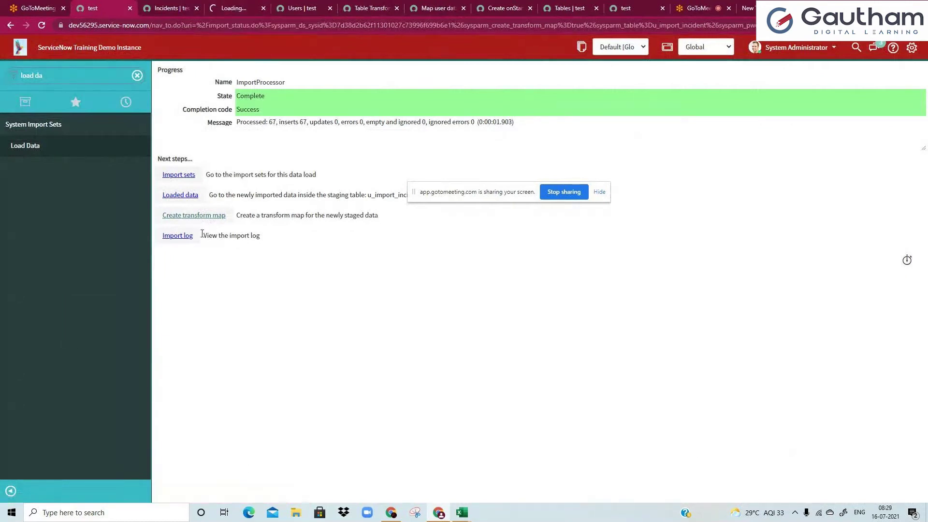
click(227, 8)
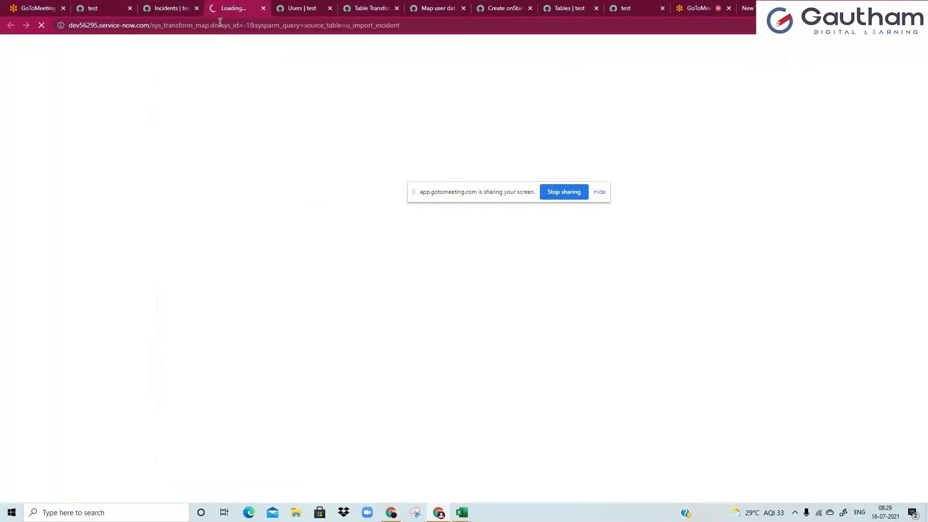
click(116, 7)
right_click(116, 5)
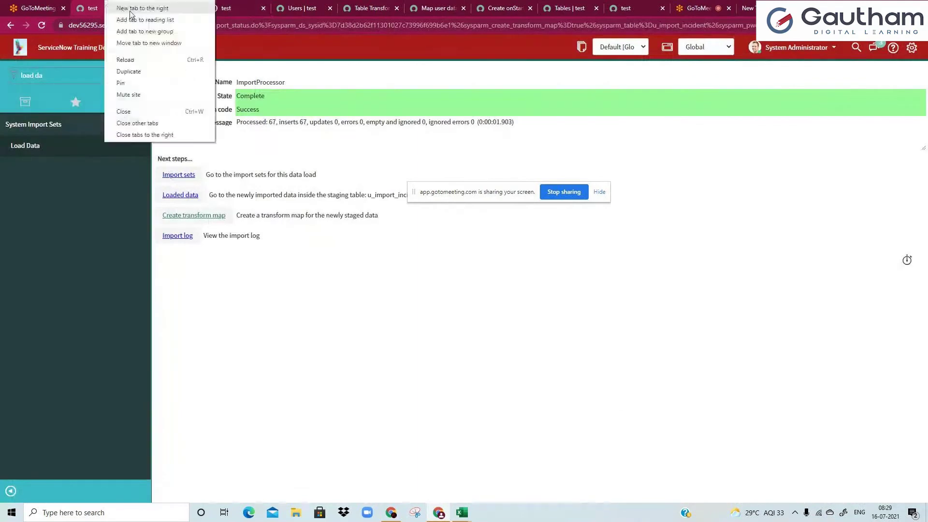
click(127, 72)
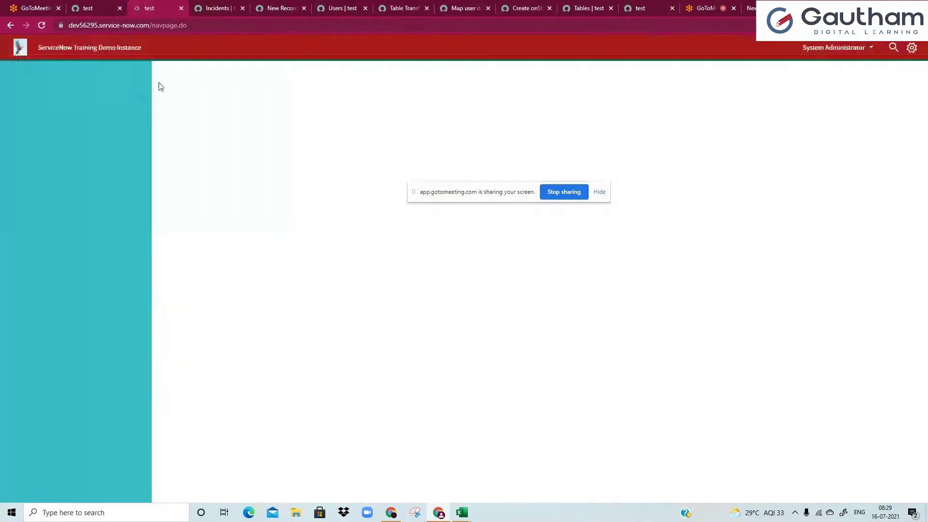
click(265, 6)
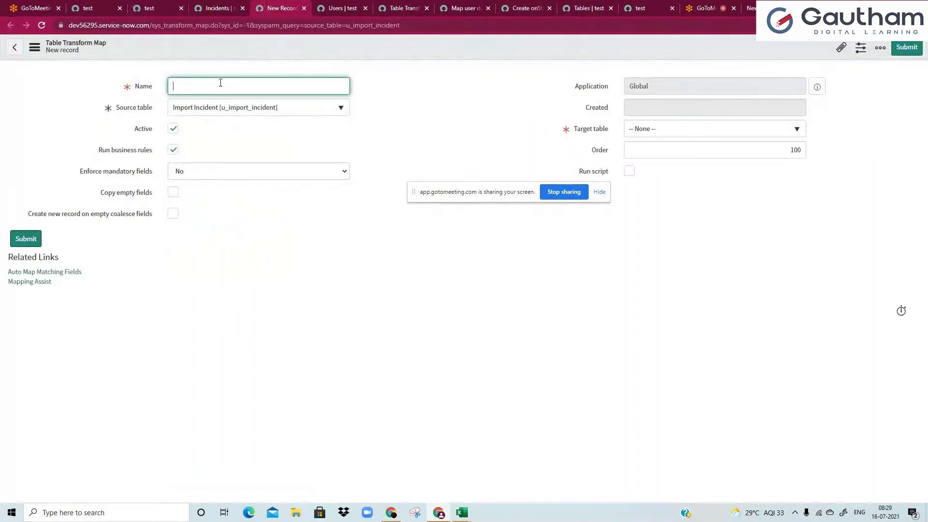
Name the map 'Incident mapping', set the target table to Incident [incident], and save.
text(Incident mapping)
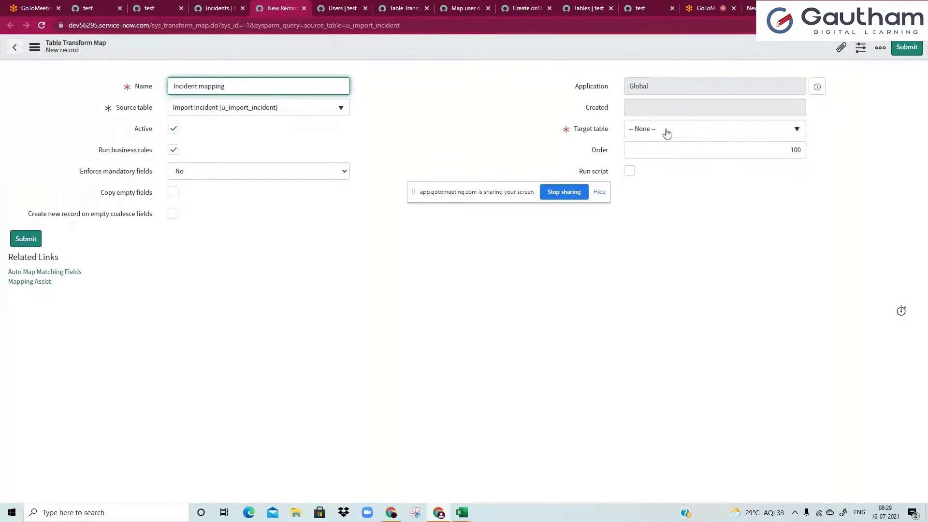
click(653, 136)
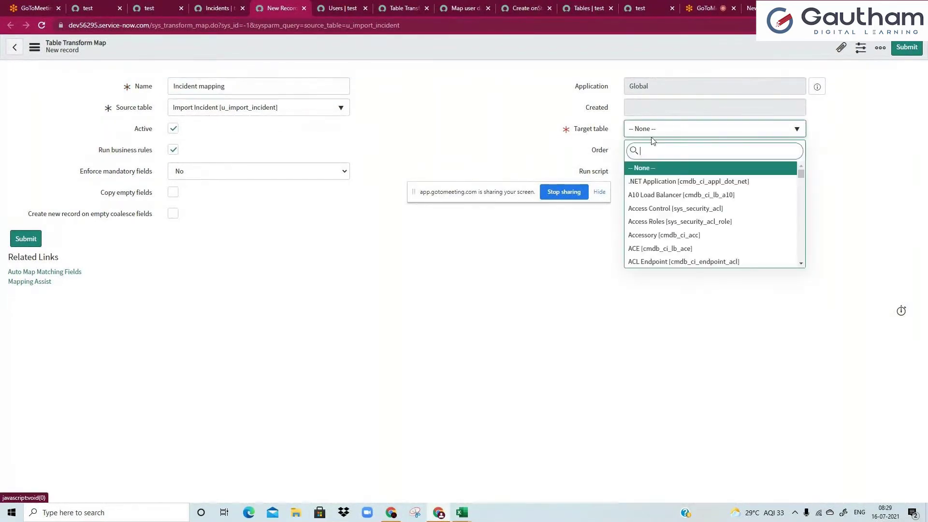
text(incide)
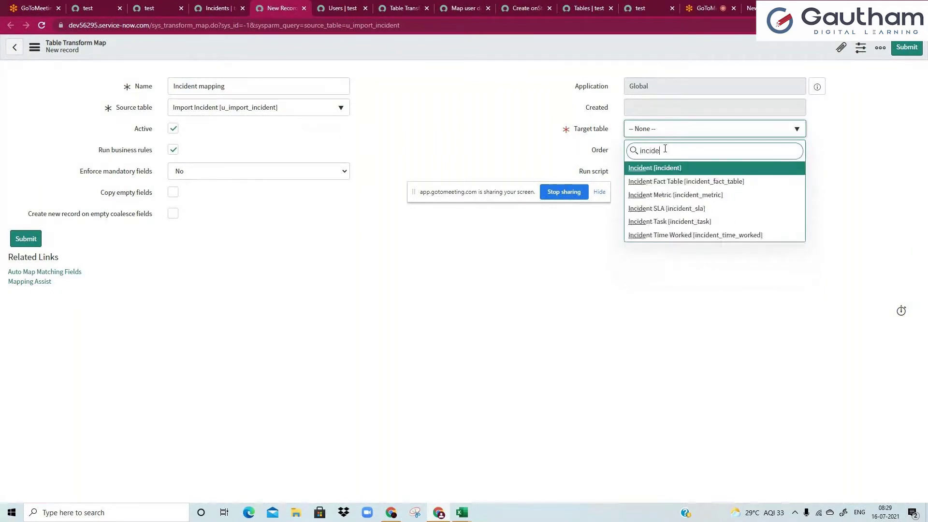
key(Return)
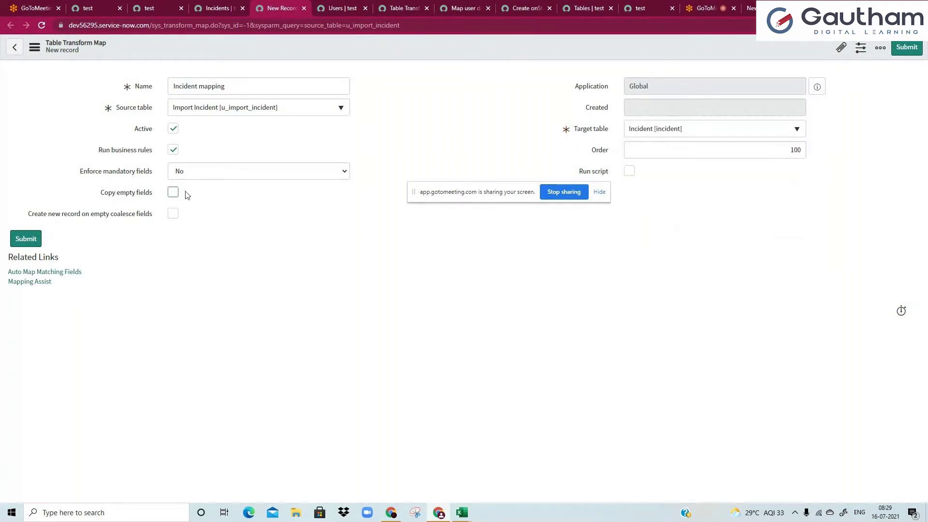
right_click(326, 54)
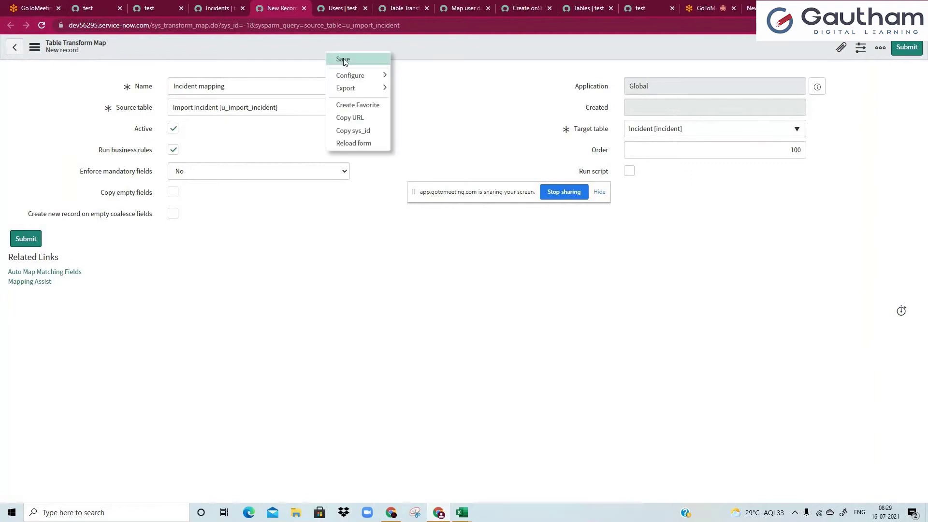
click(344, 58)
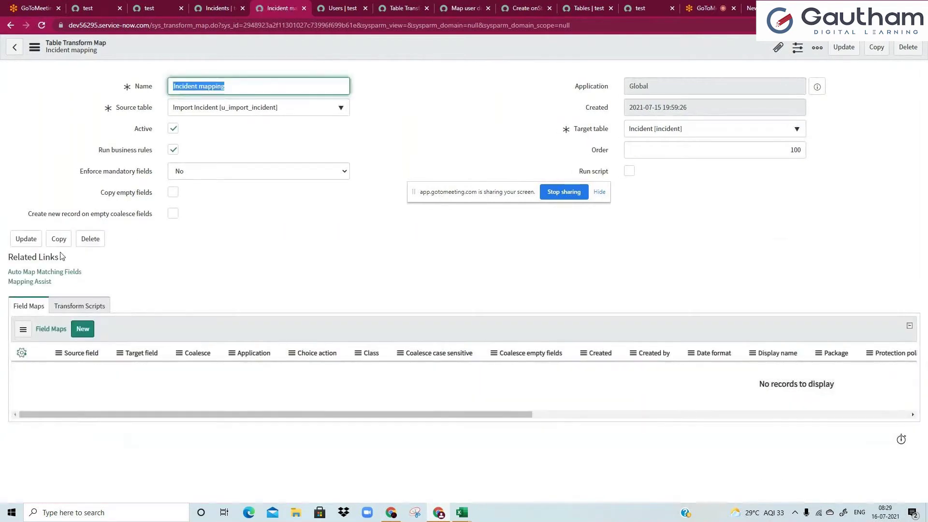
mouse_move(462, 512)
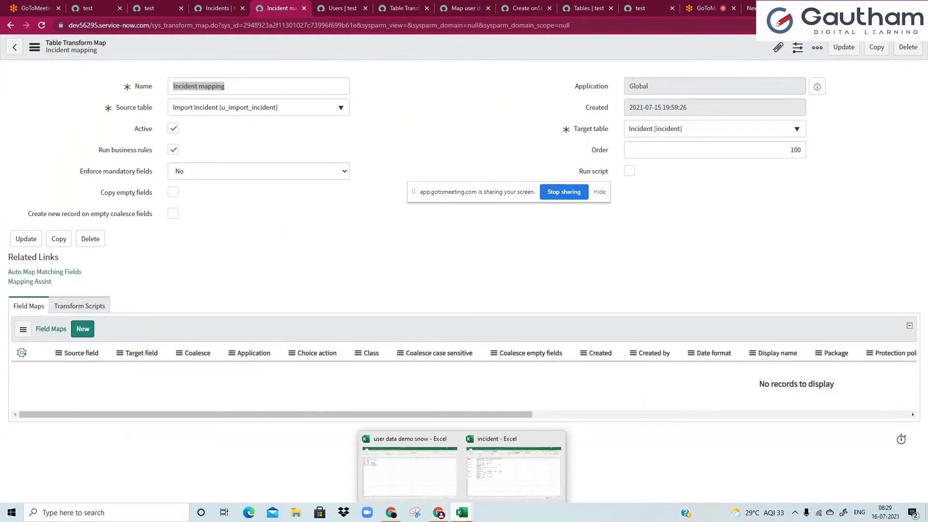
mouse_move(505, 479)
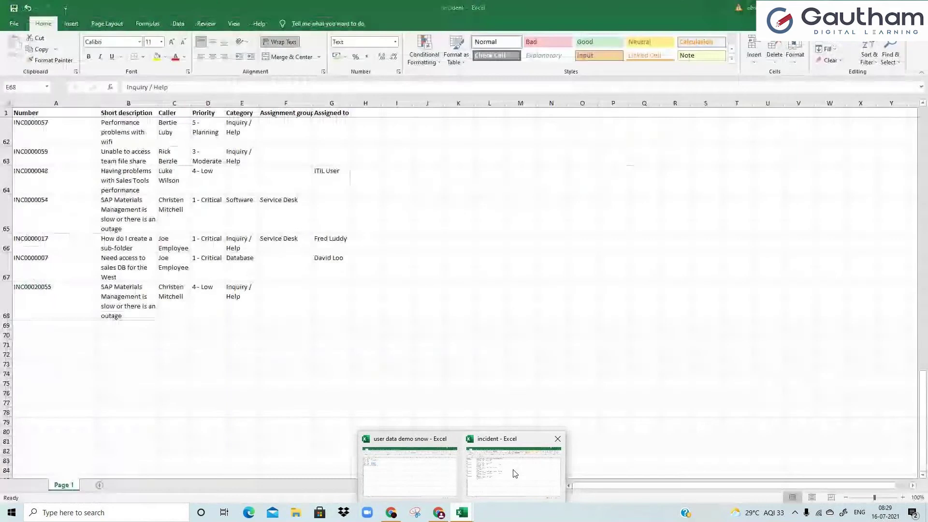
click(514, 474)
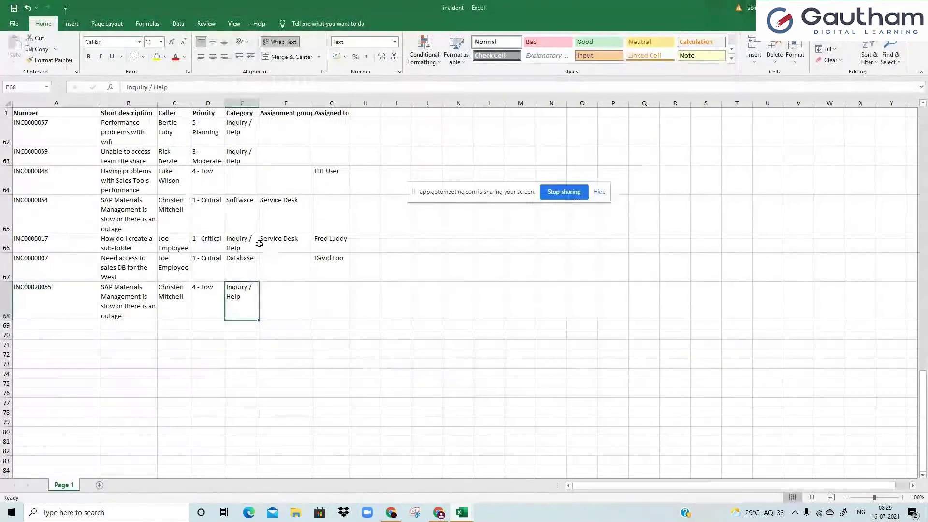
scroll(259, 243, up, 3)
double_click(148, 112)
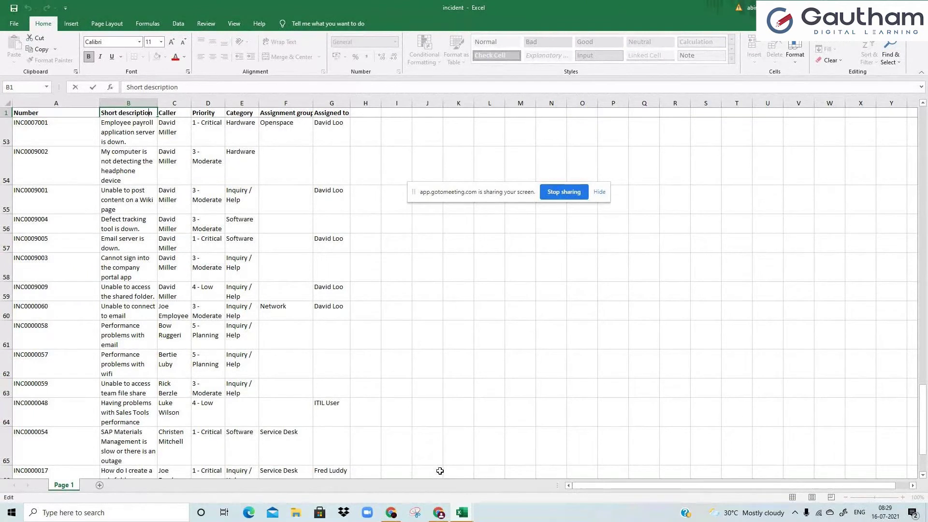
click(439, 512)
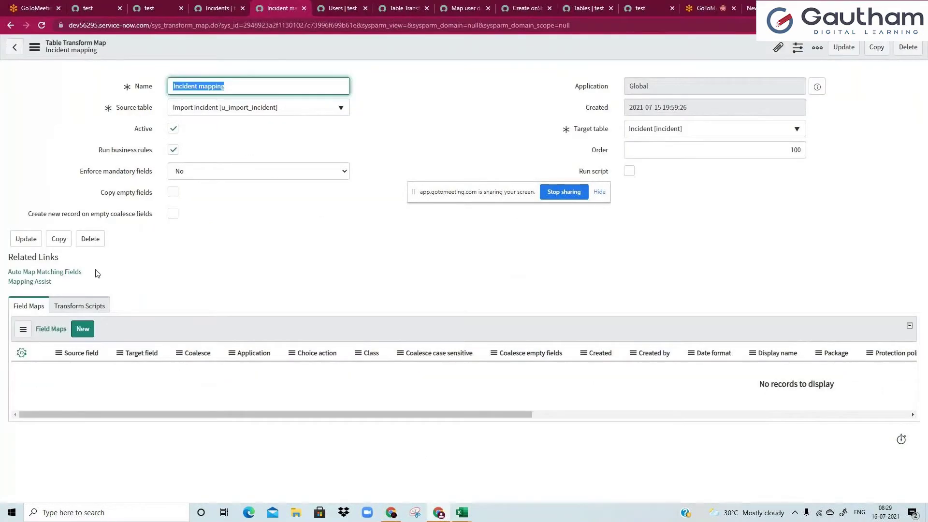
Auto-map matching fields into seven field maps and set u_number's Coalesce to true.
click(47, 274)
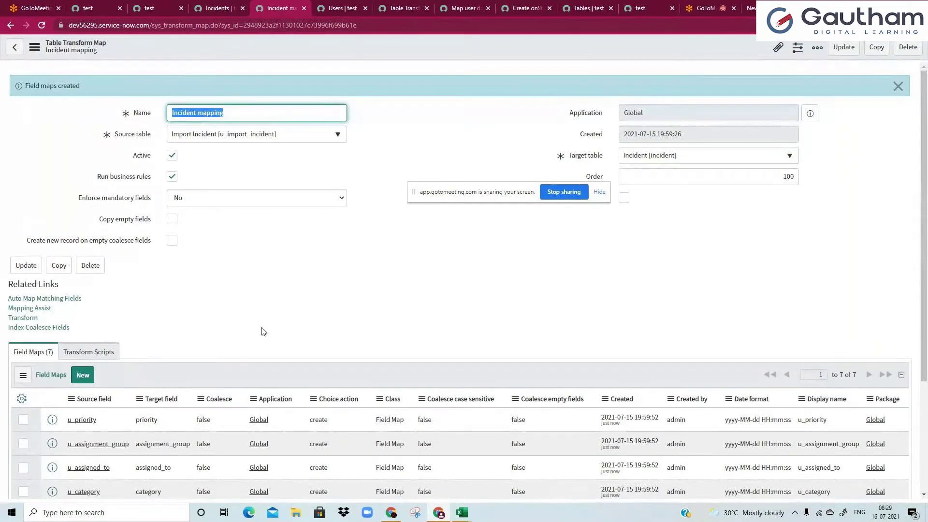
scroll(264, 332, down, 3)
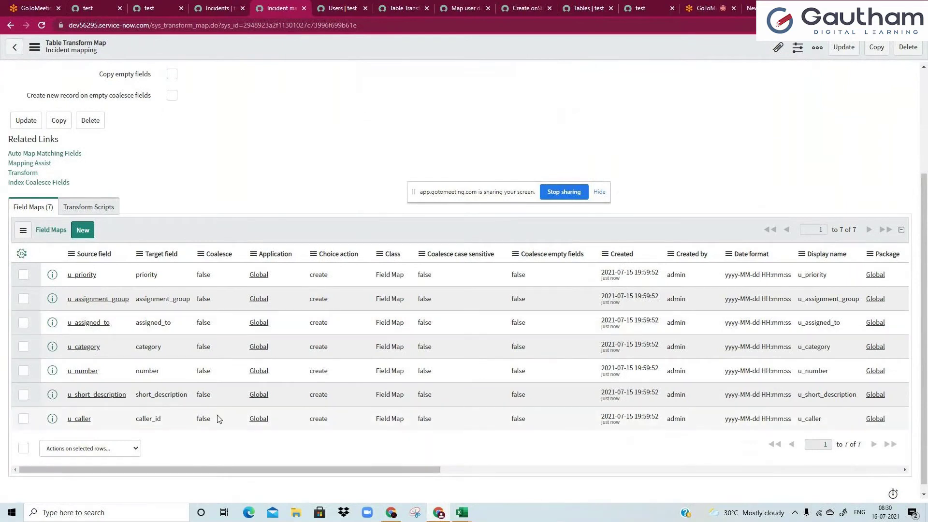
click(198, 371)
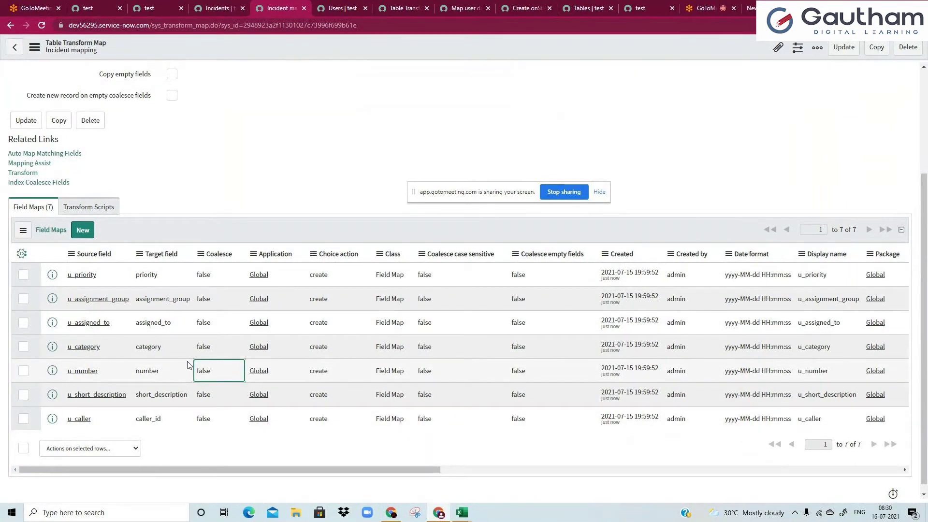
double_click(218, 372)
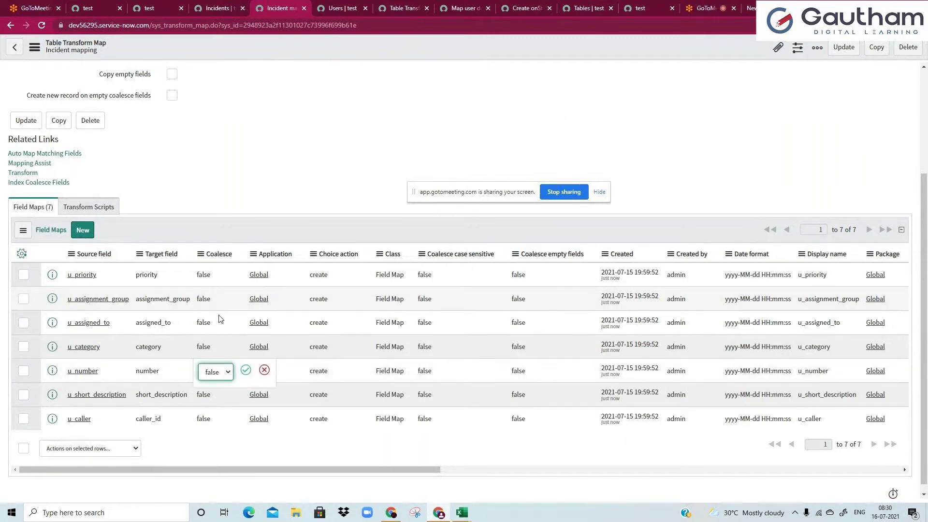
key(t)
key(Return)
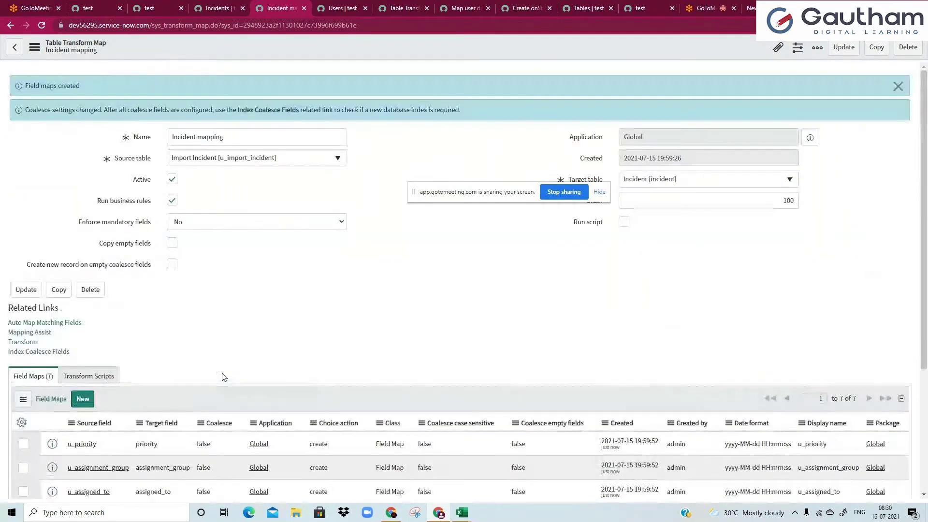
scroll(223, 376, down, 2)
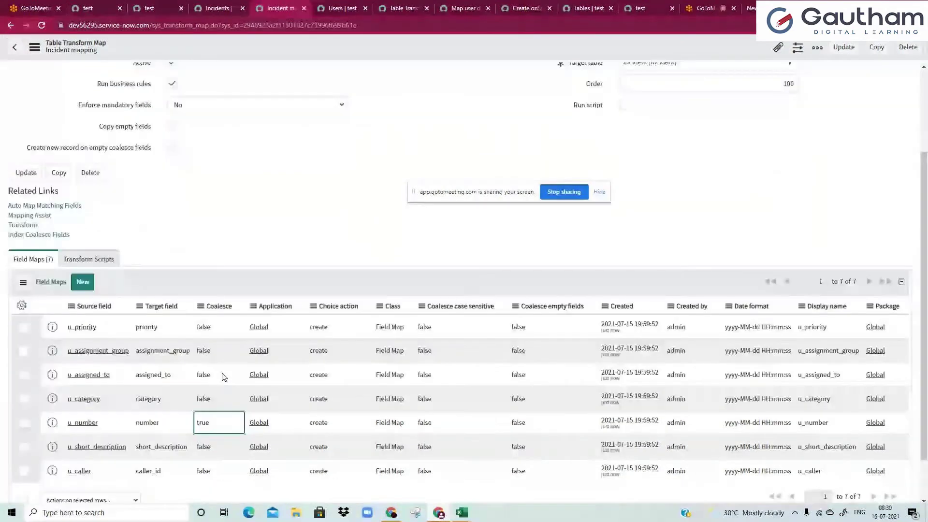
scroll(224, 376, down, 1)
scroll(172, 214, up, 1)
scroll(105, 244, down, 1)
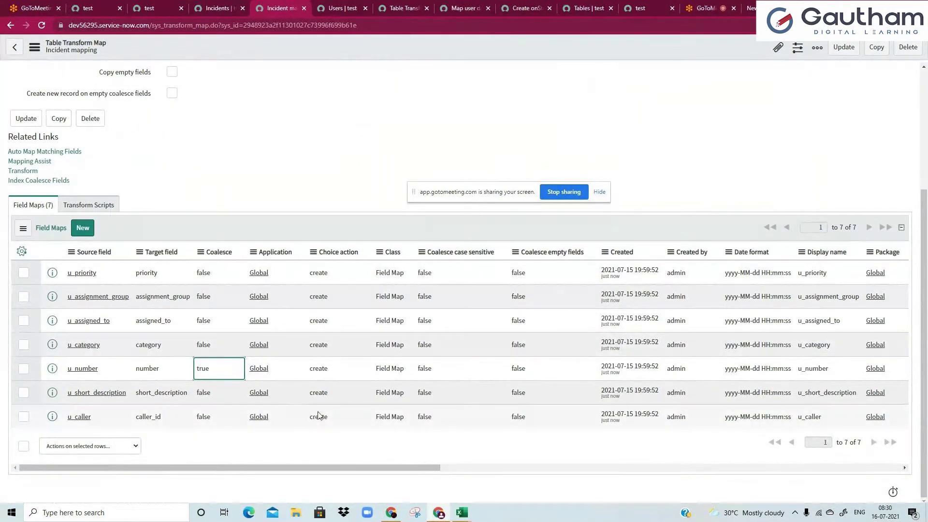
Close the user data demo snow workbook, review the incident spreadsheet, then return to the transform map.
click(471, 513)
mouse_move(471, 463)
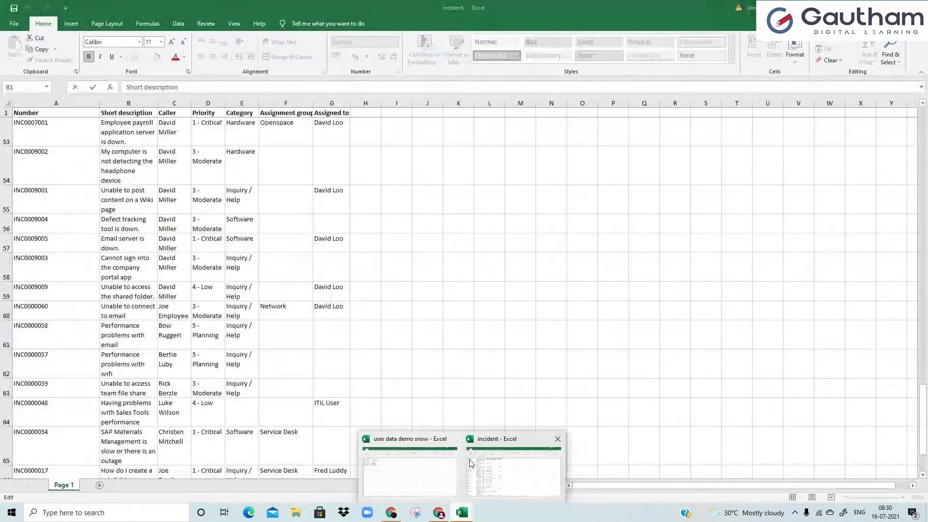
click(454, 438)
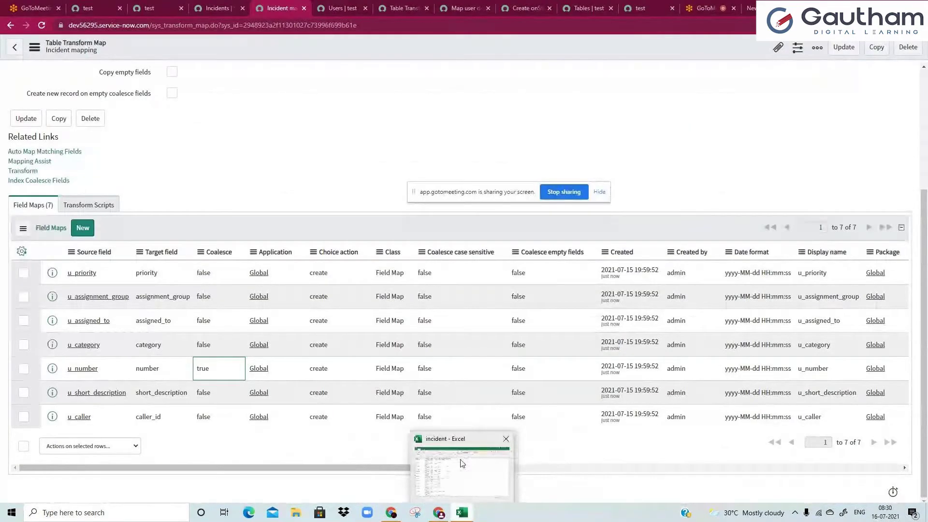
click(461, 462)
scroll(452, 461, down, 4)
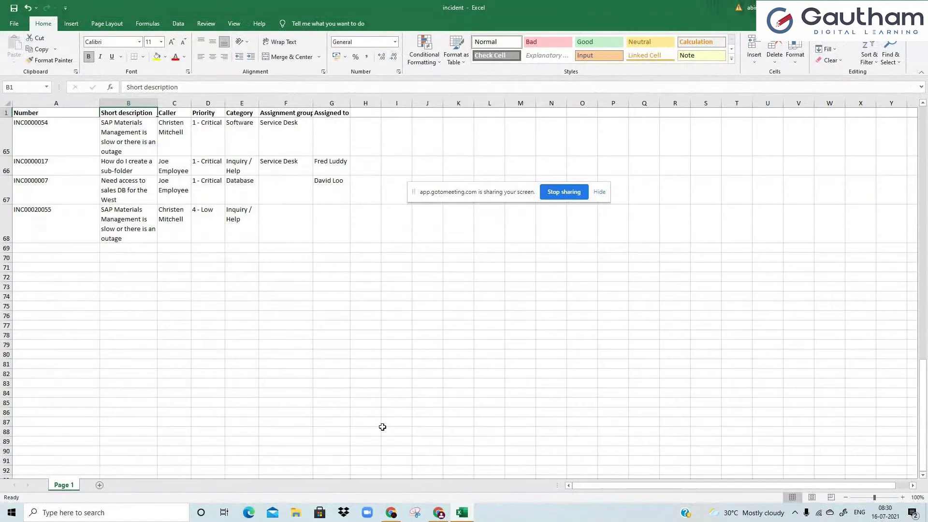
scroll(382, 426, up, 7)
scroll(382, 427, up, 5)
key(alt+Tab)
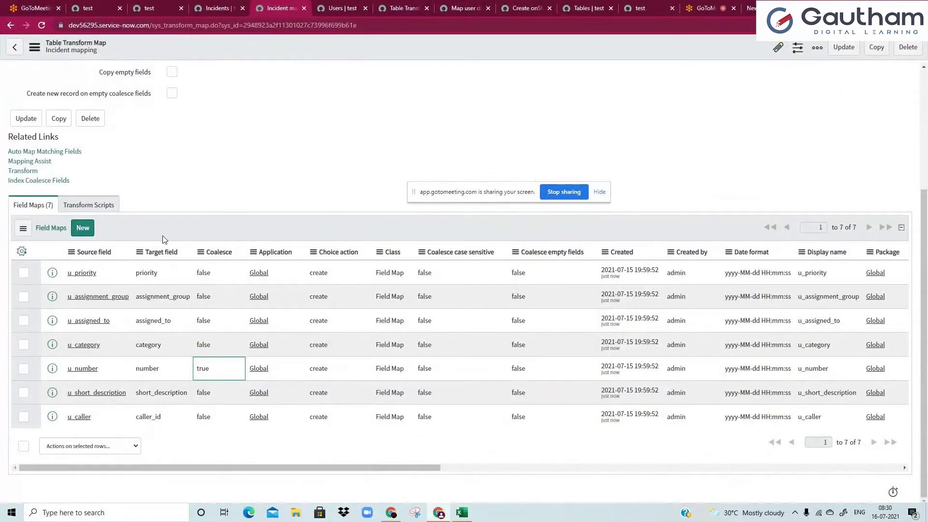
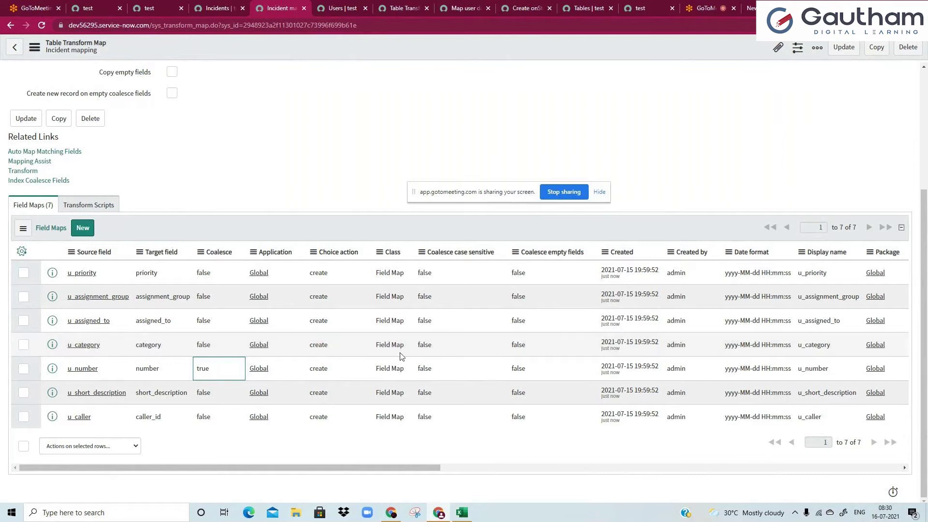
Check row 39's priority, row 41's category and the last row, INC00020055, in the spreadsheet.
mouse_move(470, 511)
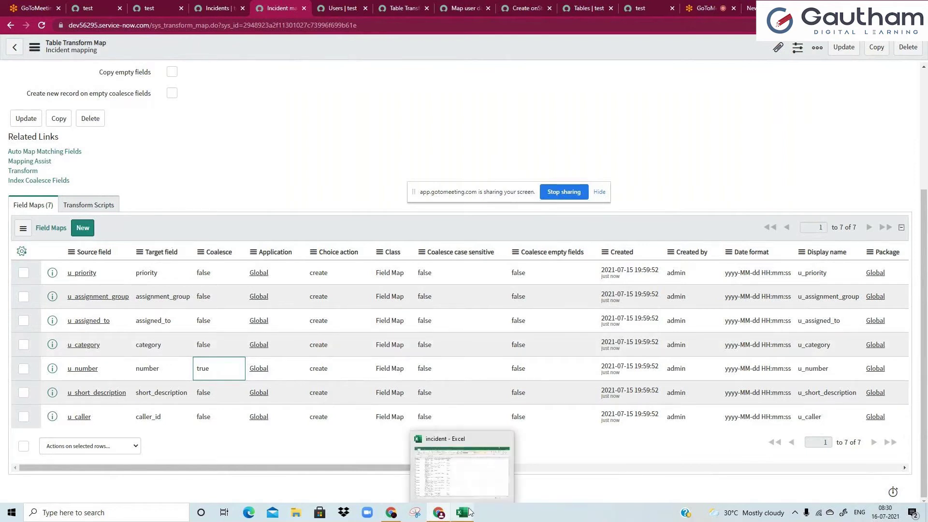
click(463, 511)
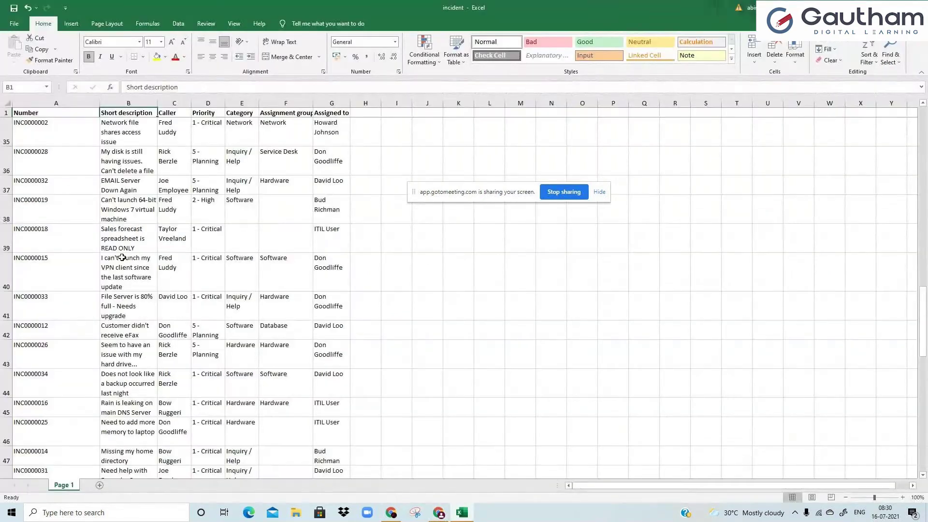
click(206, 249)
click(259, 305)
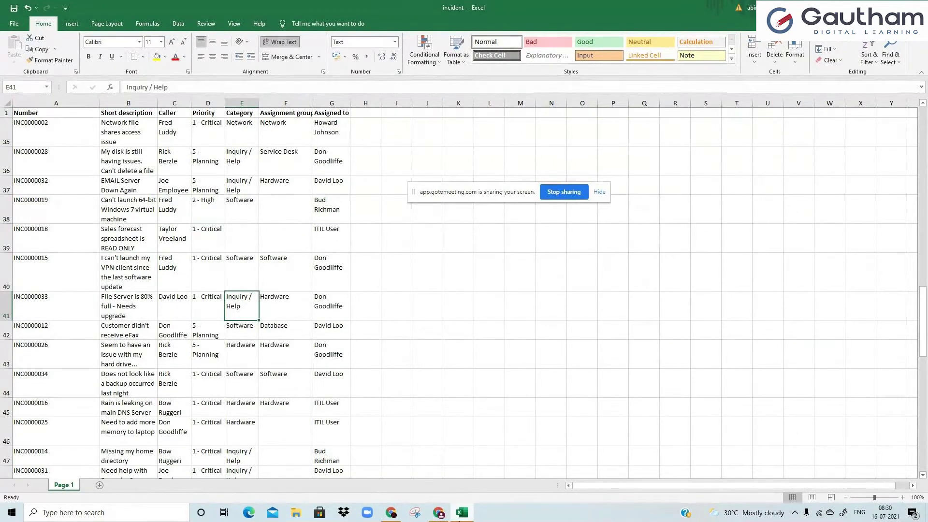
mouse_move(460, 516)
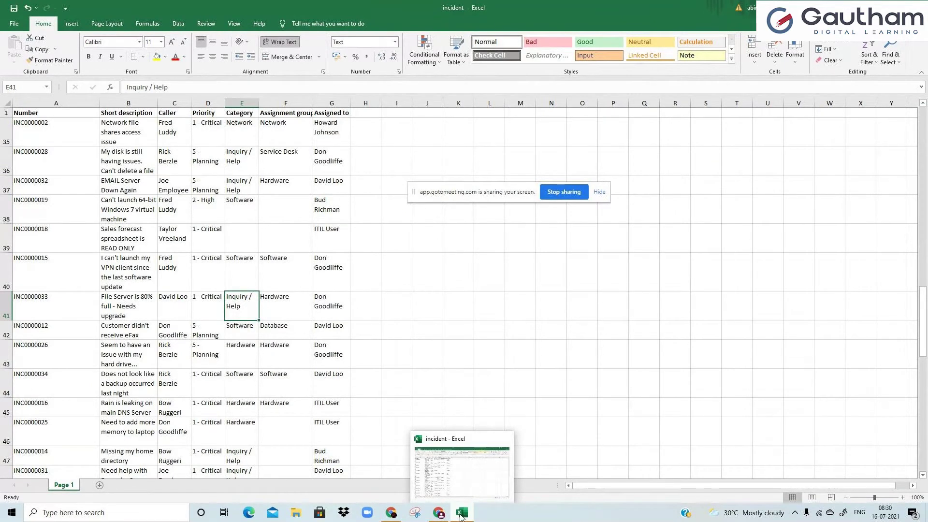
scroll(233, 315, down, 3)
scroll(234, 315, down, 7)
scroll(81, 317, up, 1)
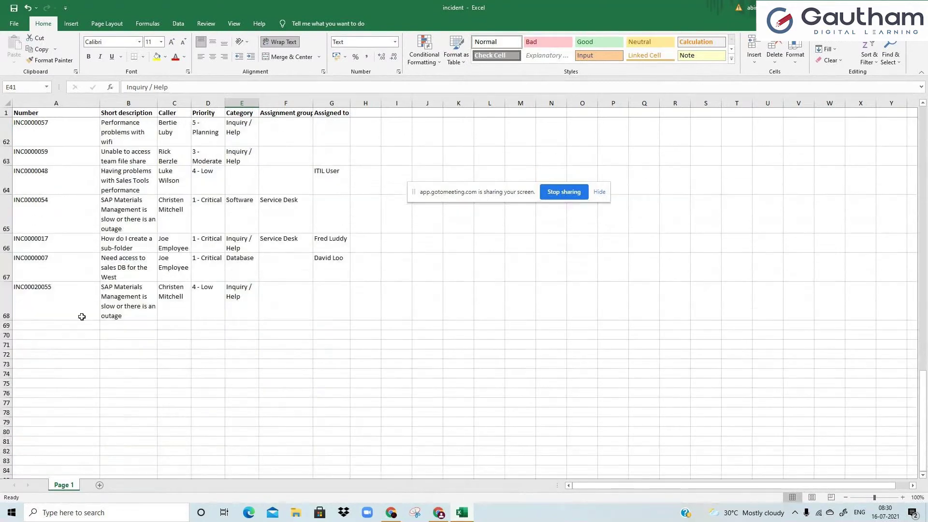
click(19, 295)
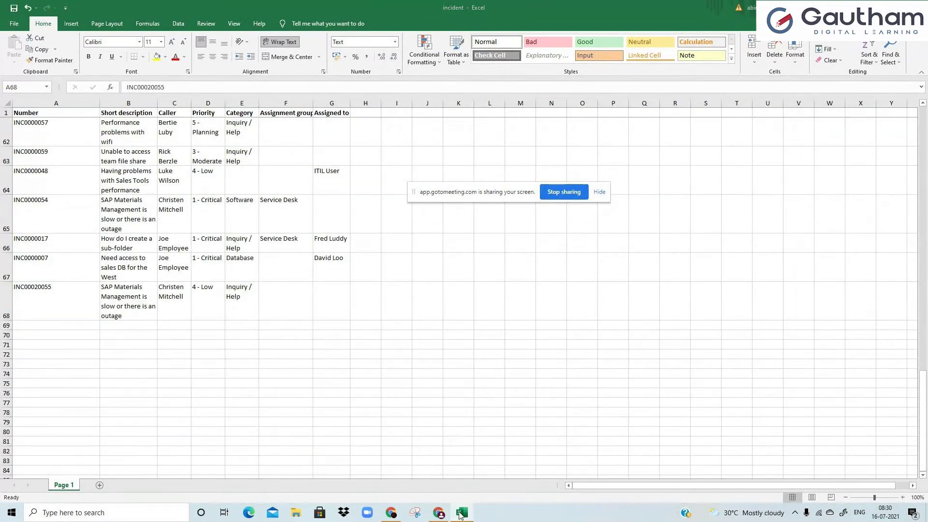
Run the Incident mapping transform and open import set ISET0010009 in a new tab.
key(alt+Tab)
scroll(217, 201, up, 3)
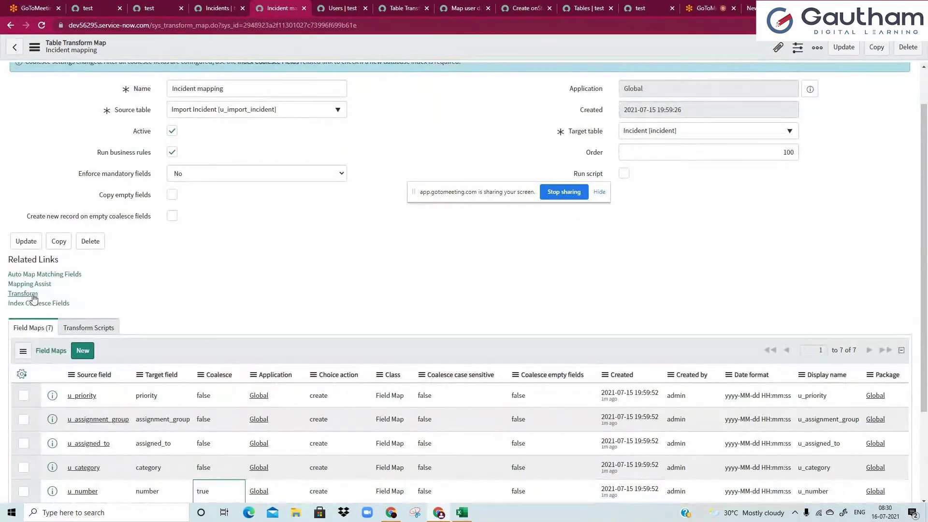
click(31, 294)
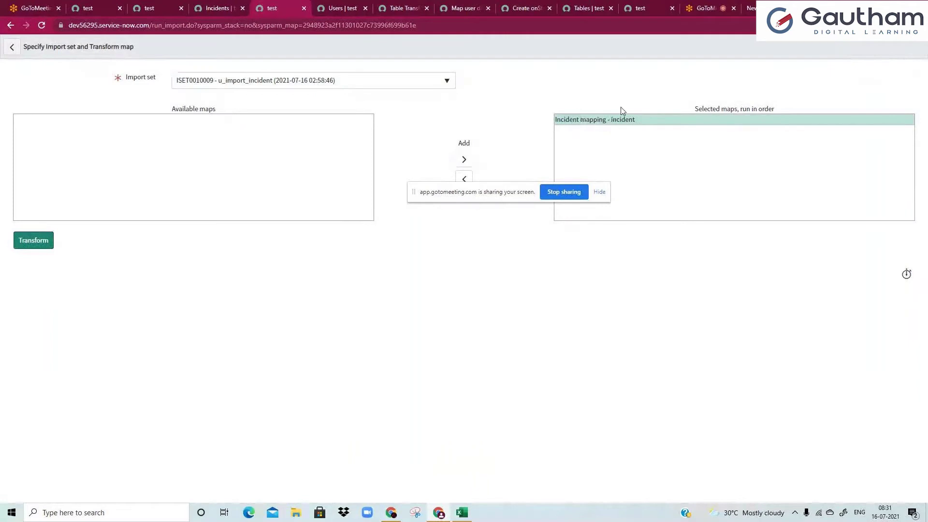
click(27, 241)
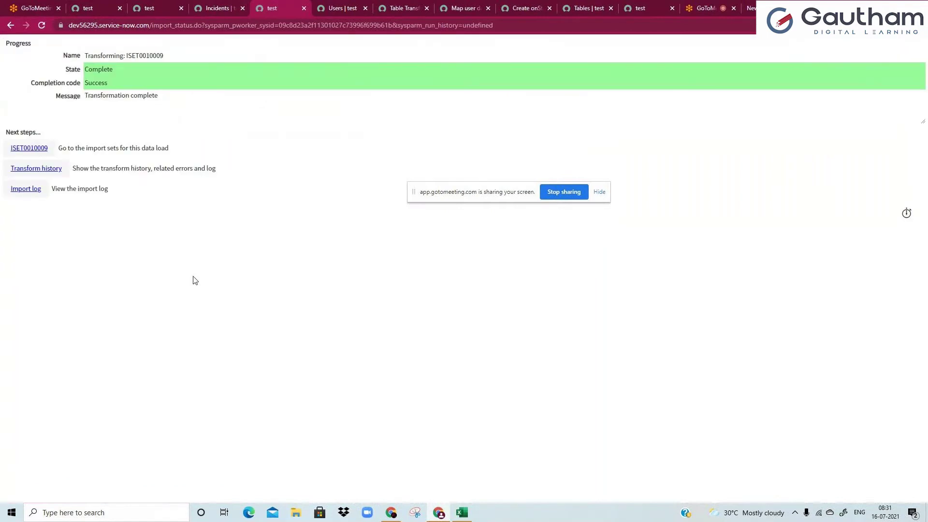
click(218, 6)
click(272, 8)
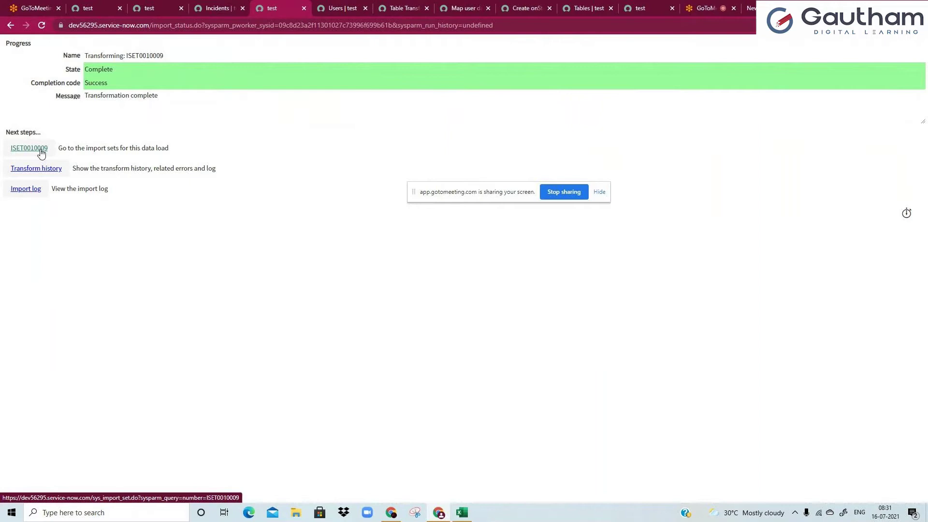
middle_click(40, 151)
click(321, 7)
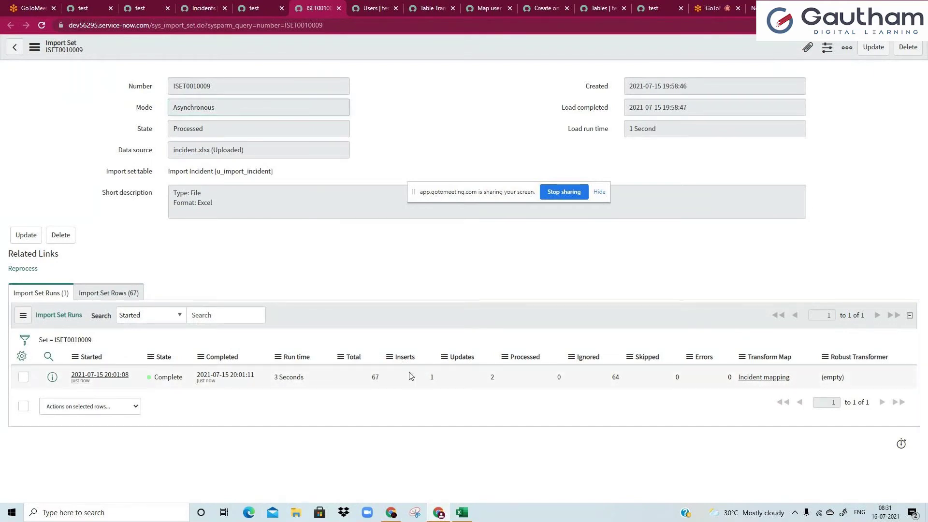
Review the Updated and Ignored counts and list the individual import set rows.
click(471, 377)
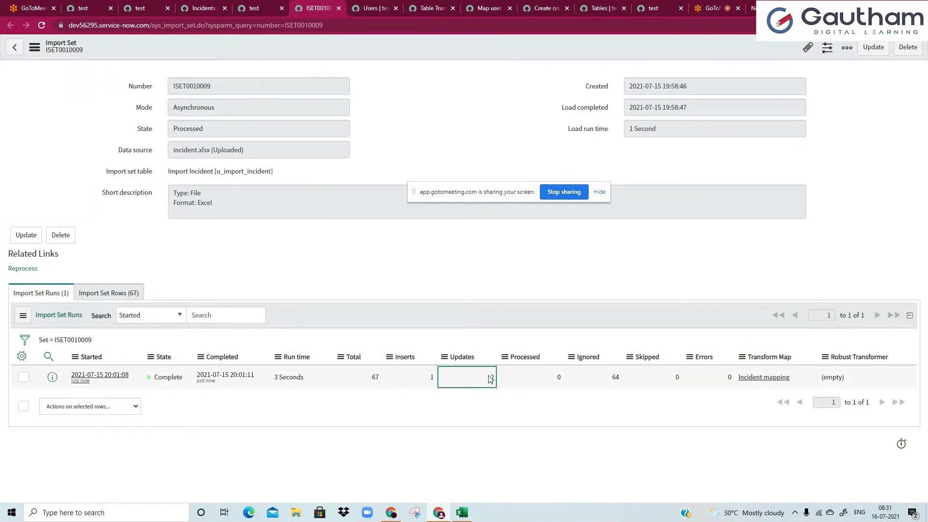
double_click(616, 378)
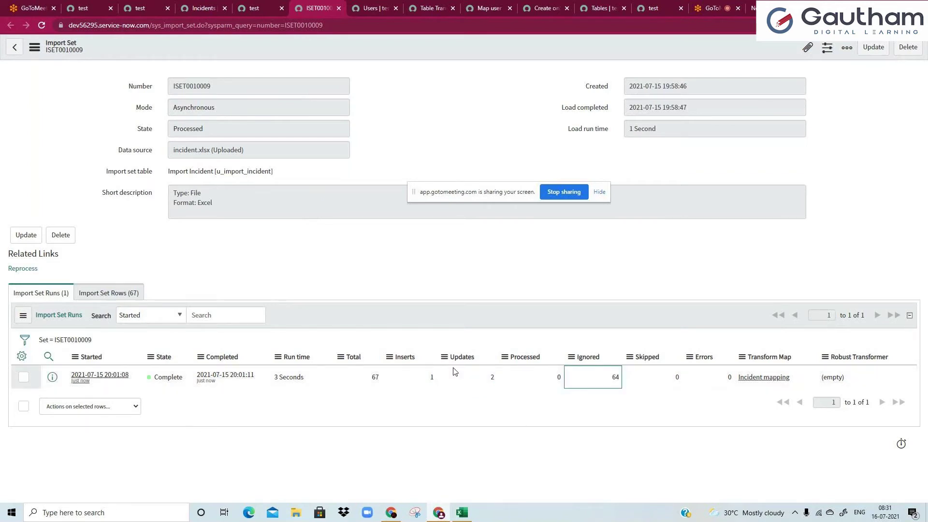
click(111, 293)
scroll(32, 268, down, 2)
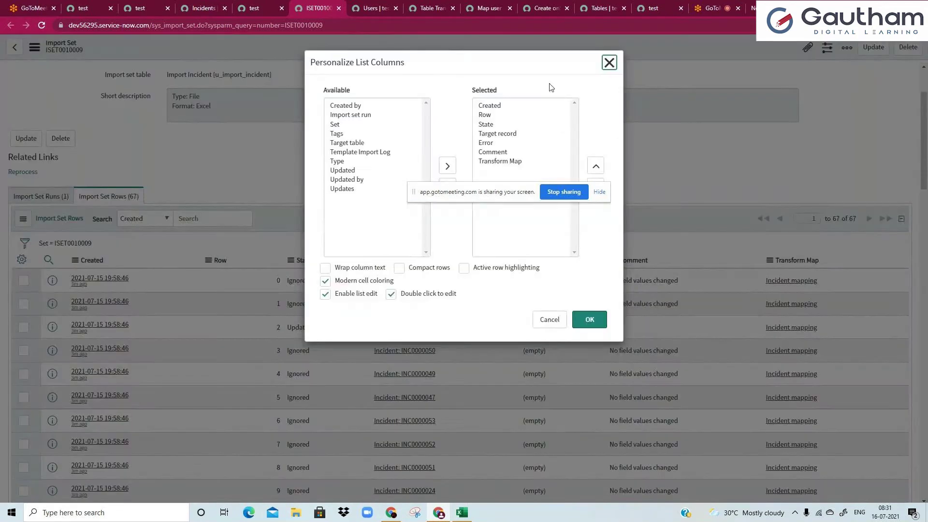
click(610, 63)
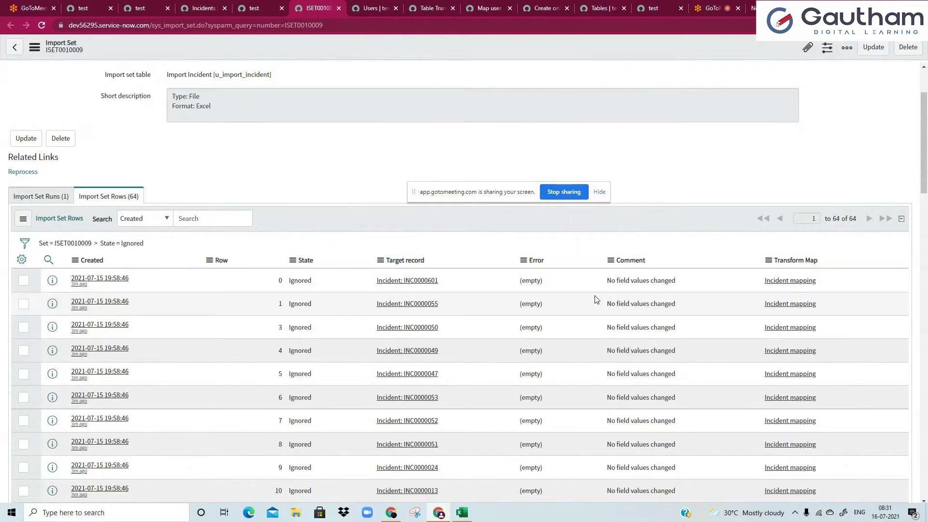
scroll(620, 289, down, 1)
scroll(621, 289, up, 3)
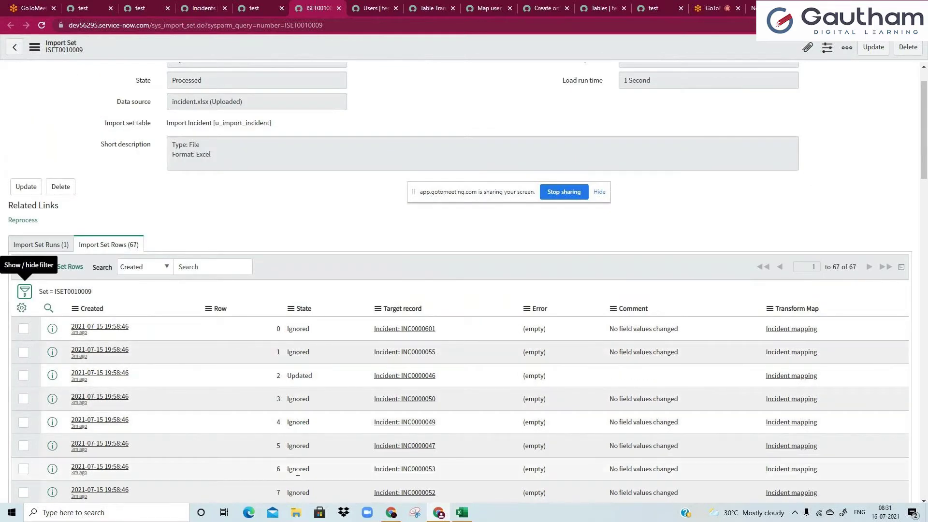
Filter rows to state Updated and open INC0000046 and INC0009002 in new tabs.
right_click(307, 375)
click(319, 379)
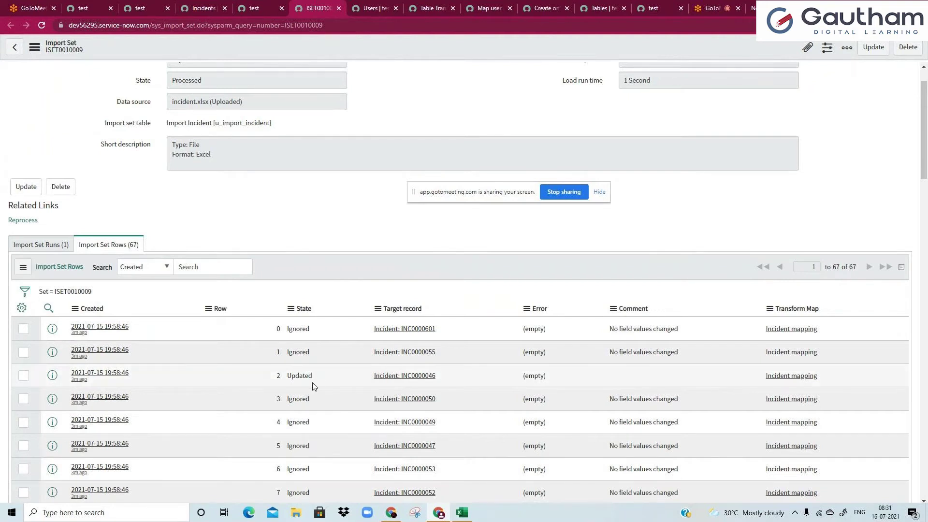
click(299, 387)
click(306, 405)
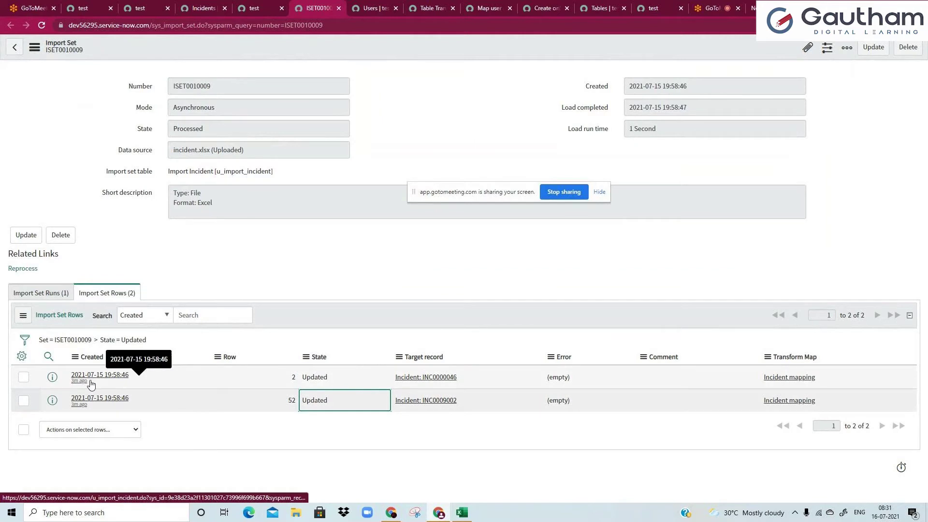
middle_click(425, 378)
middle_click(434, 400)
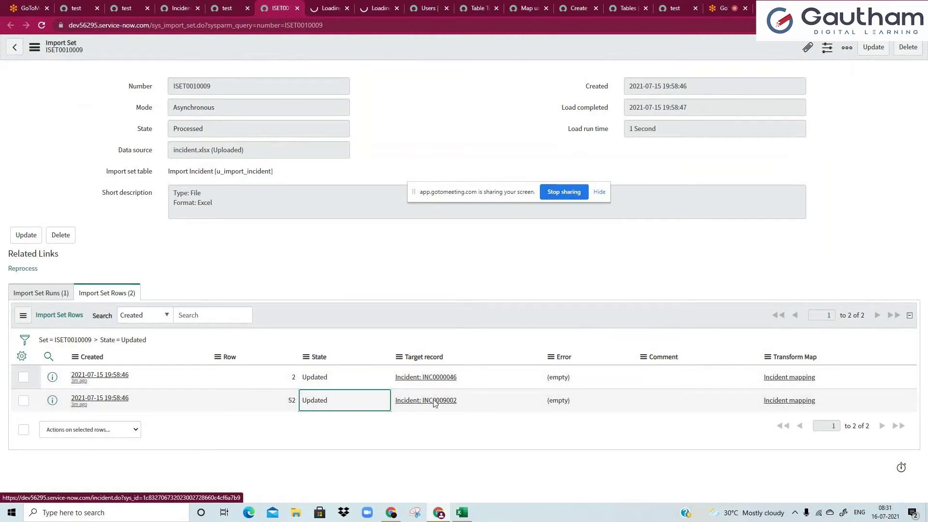
click(463, 512)
Read the first incident's short description in cell B2, then return to incident INC0000046.
scroll(132, 264, down, 10)
scroll(132, 263, up, 10)
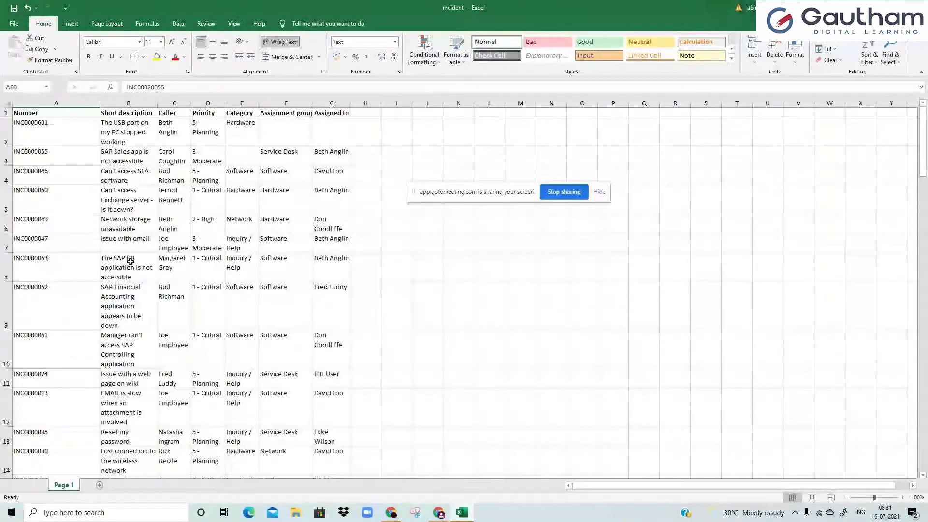
click(147, 126)
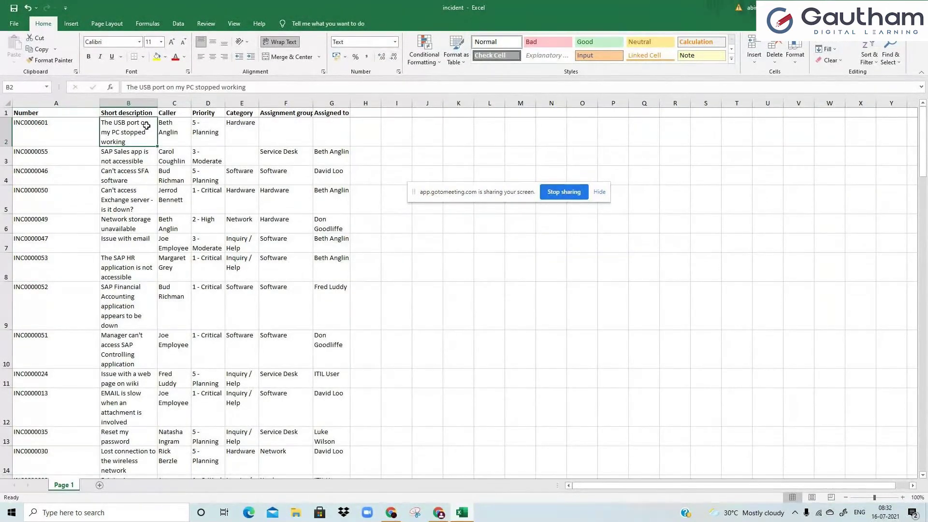
key(alt+Tab)
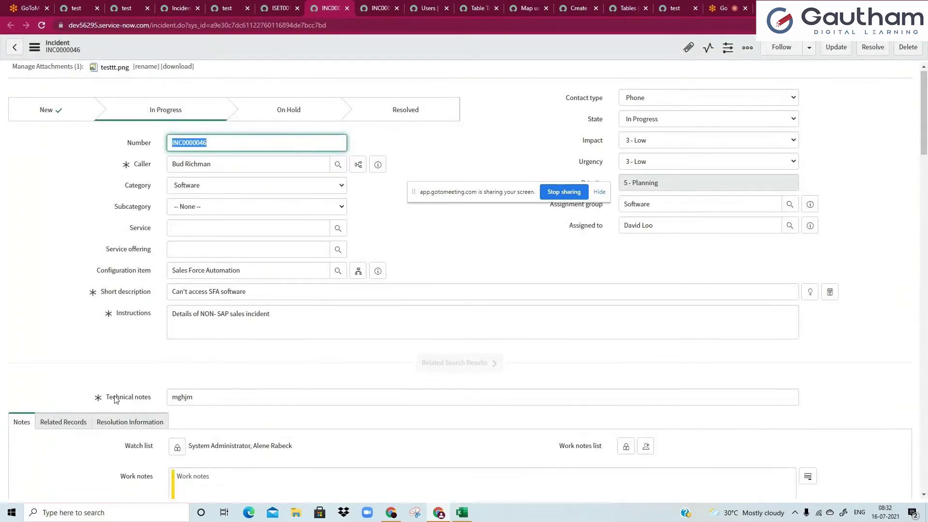
Select and page-search 'Can't access SFA software' in INC0000046's activity history.
scroll(116, 399, down, 7)
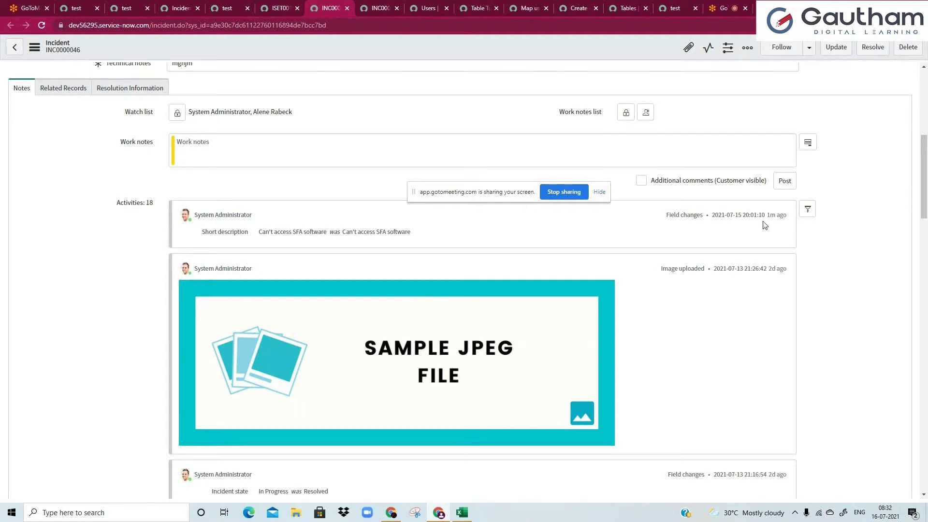
drag(259, 232, 328, 236)
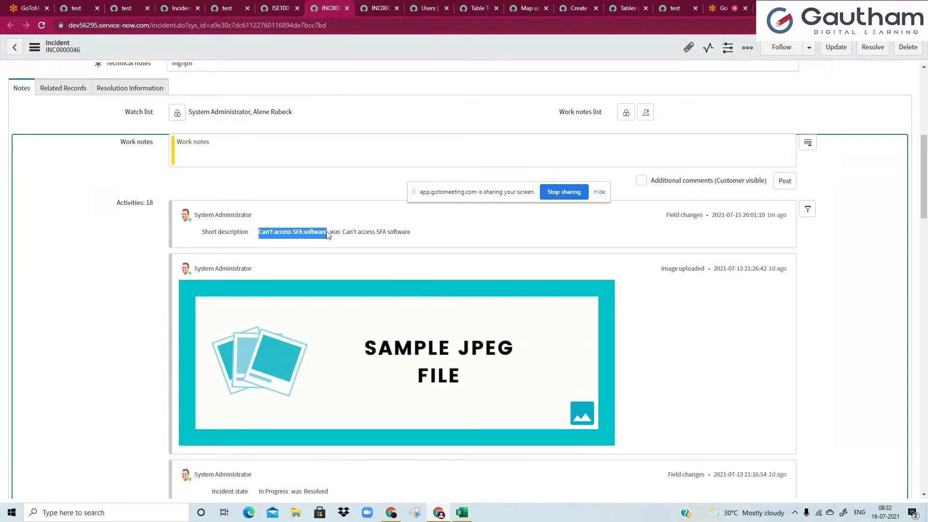
key(ctrl+f)
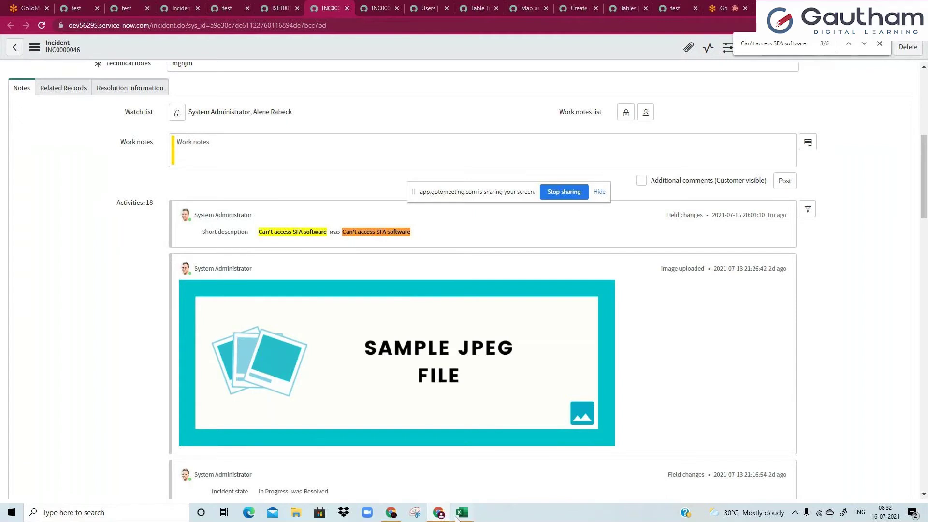
key(alt+Tab)
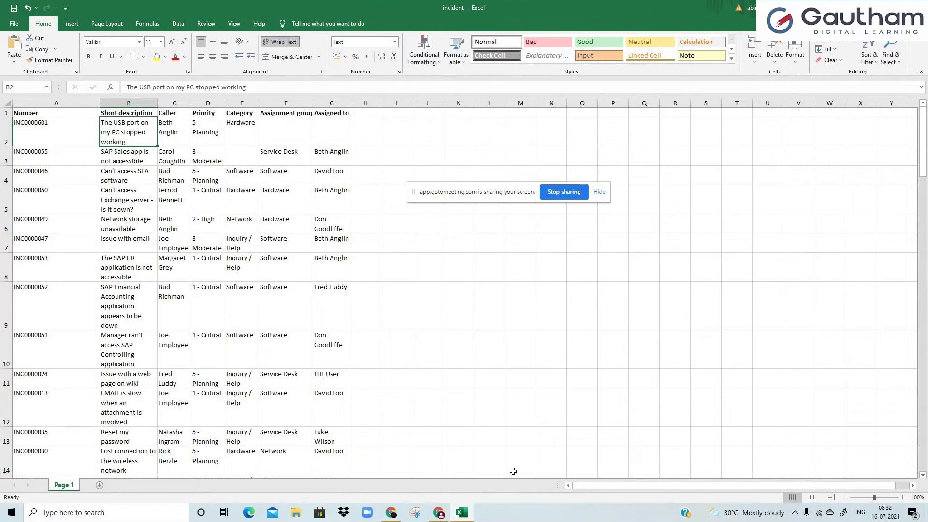
click(468, 519)
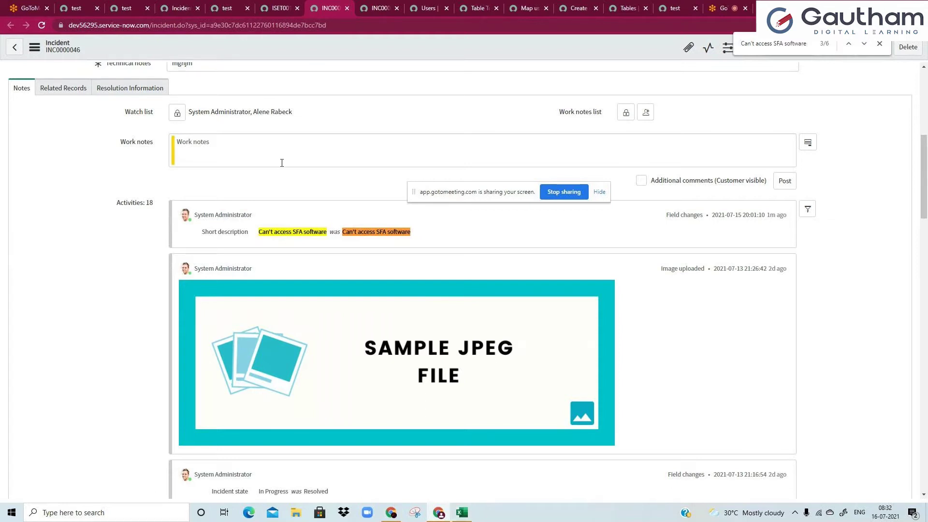
Select the incident number INC0009002 on its incident record.
click(369, 13)
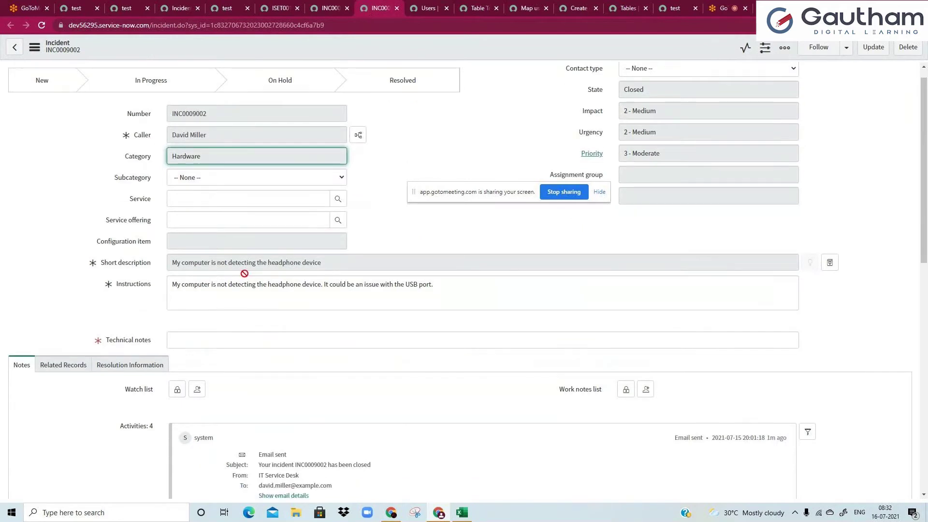
scroll(244, 273, down, 3)
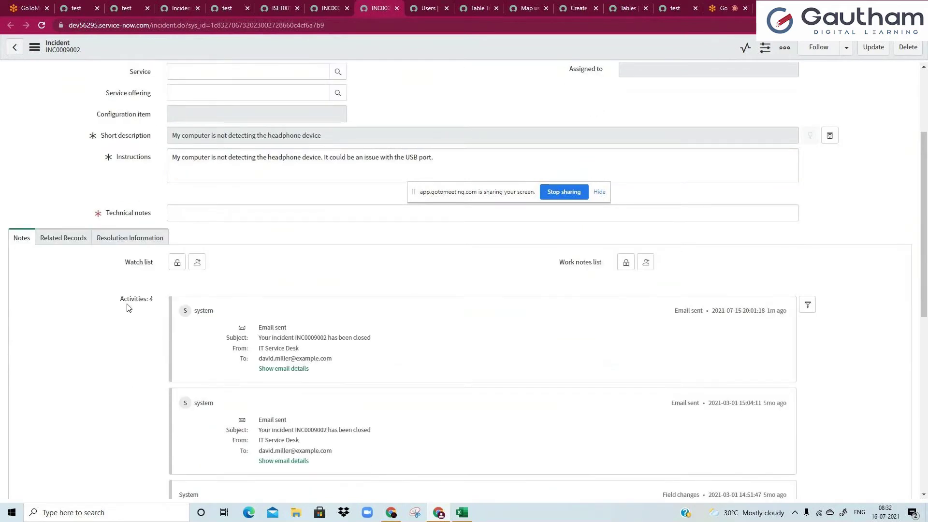
scroll(128, 308, up, 3)
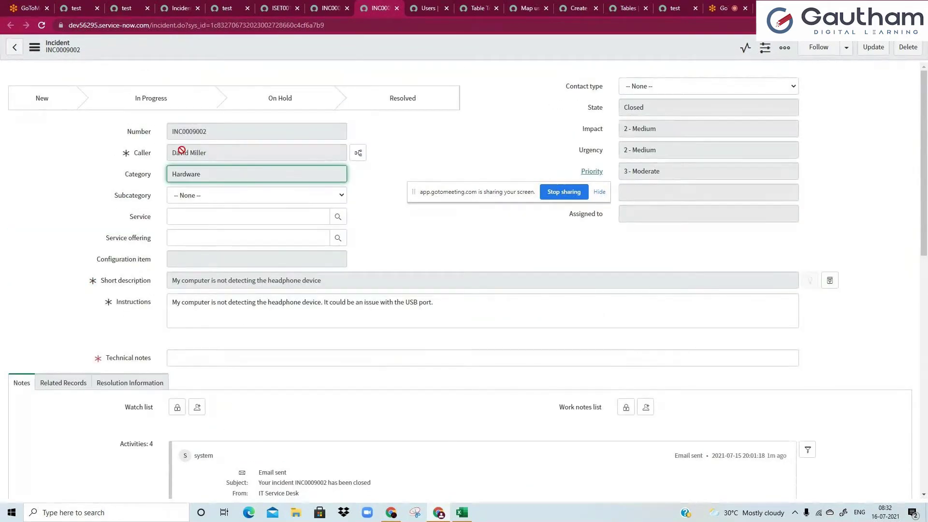
double_click(216, 128)
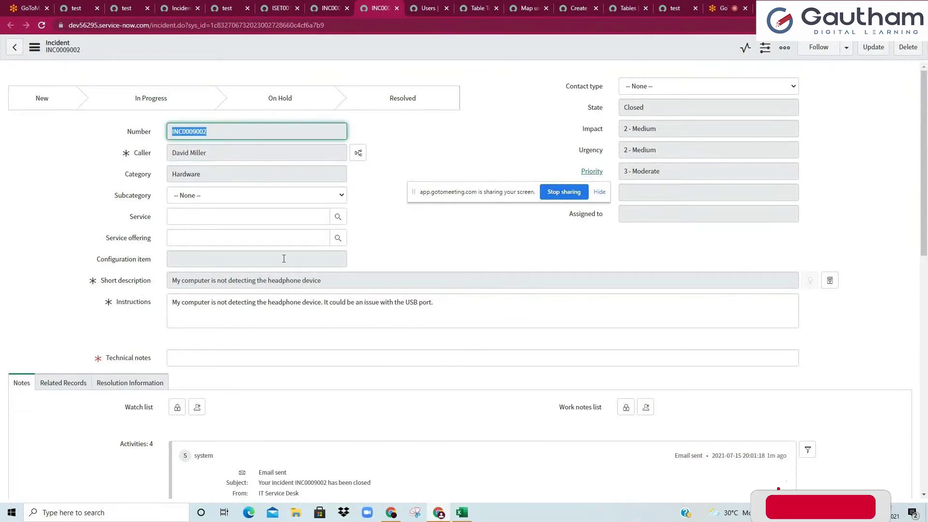
Inspect the INC0007002 row and its priority in the Excel workbook.
click(462, 513)
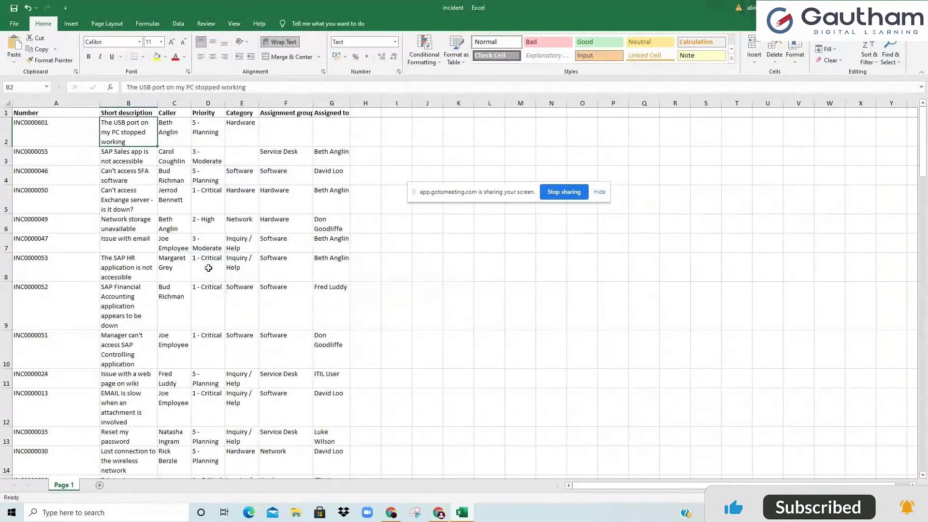
scroll(209, 268, down, 10)
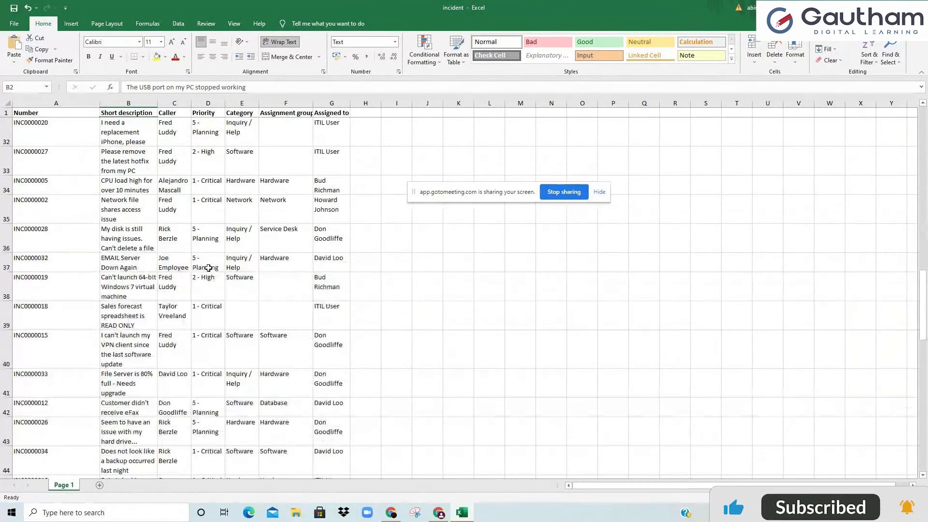
scroll(208, 269, down, 12)
scroll(208, 268, up, 4)
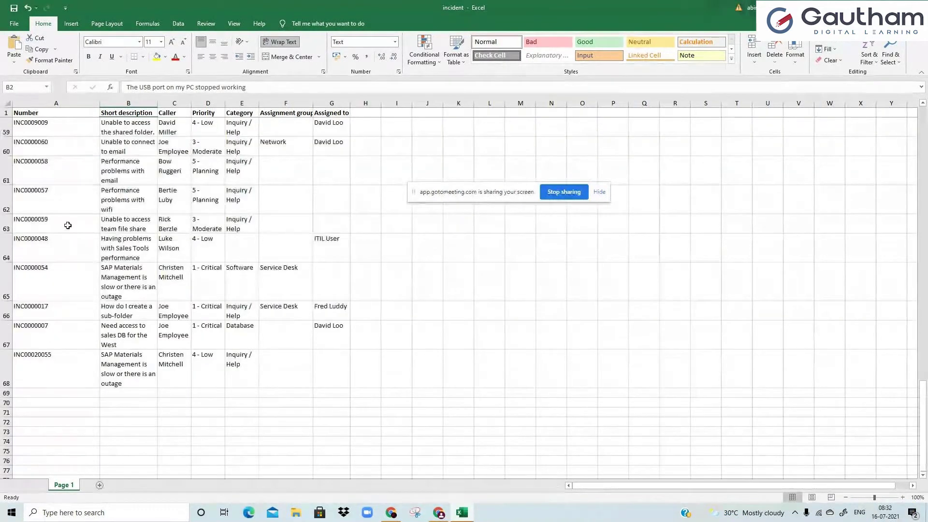
scroll(68, 225, up, 3)
click(53, 174)
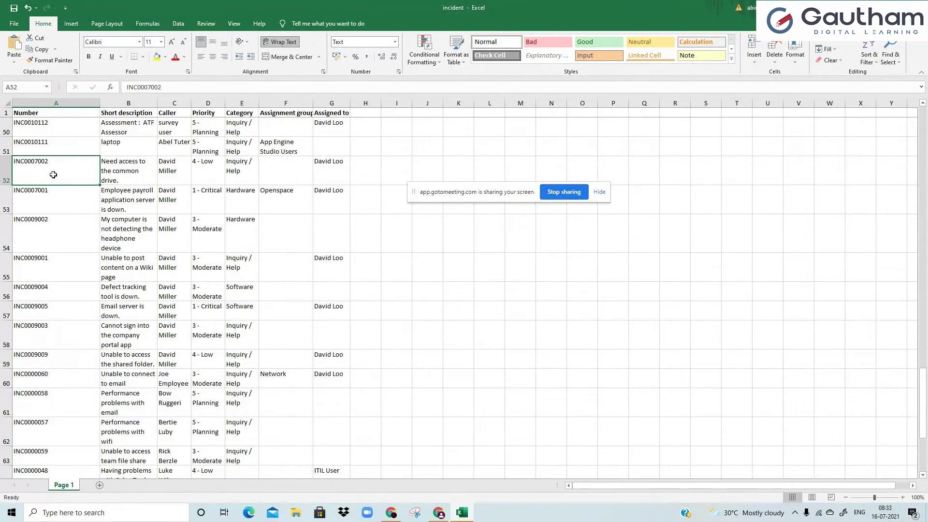
click(6, 170)
click(53, 170)
click(207, 174)
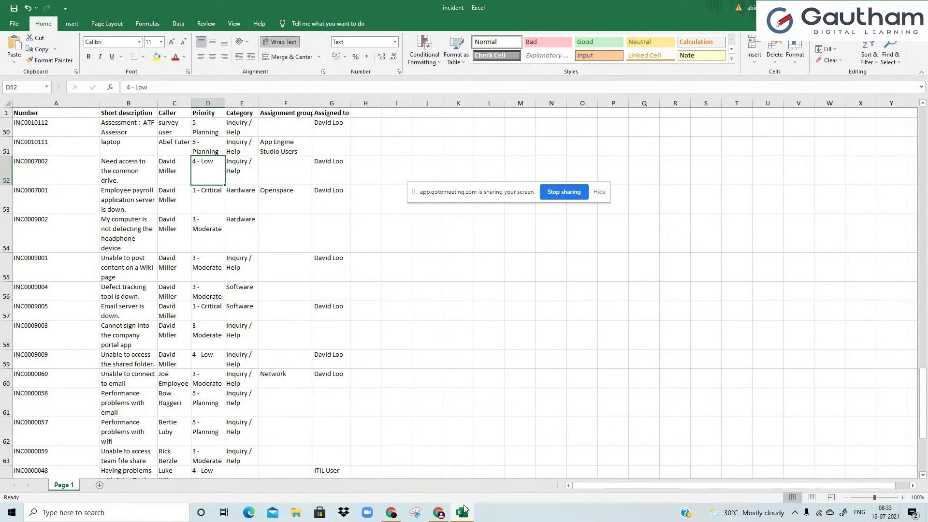
key(alt+Tab)
Review the incident's email notification details and timestamps, then show the data-load progress page.
scroll(256, 311, down, 5)
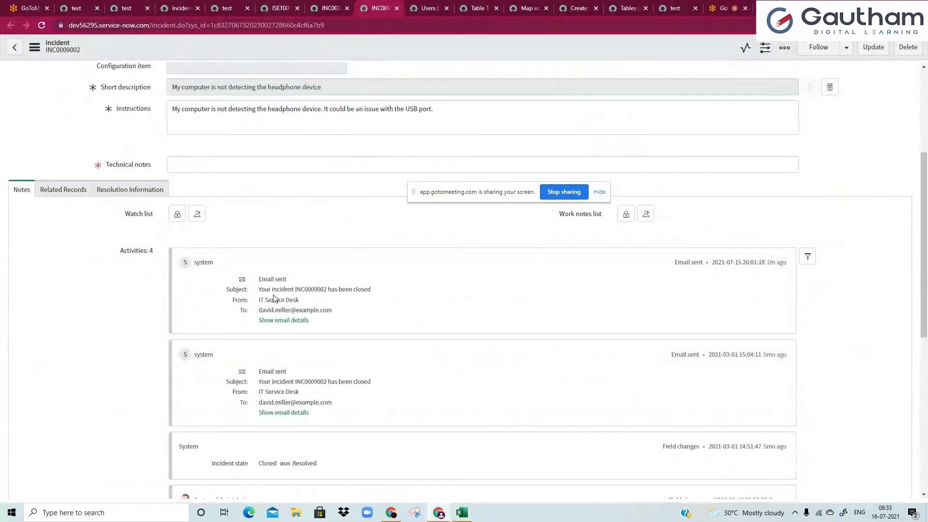
drag(259, 279, 296, 310)
click(296, 310)
scroll(296, 307, down, 2)
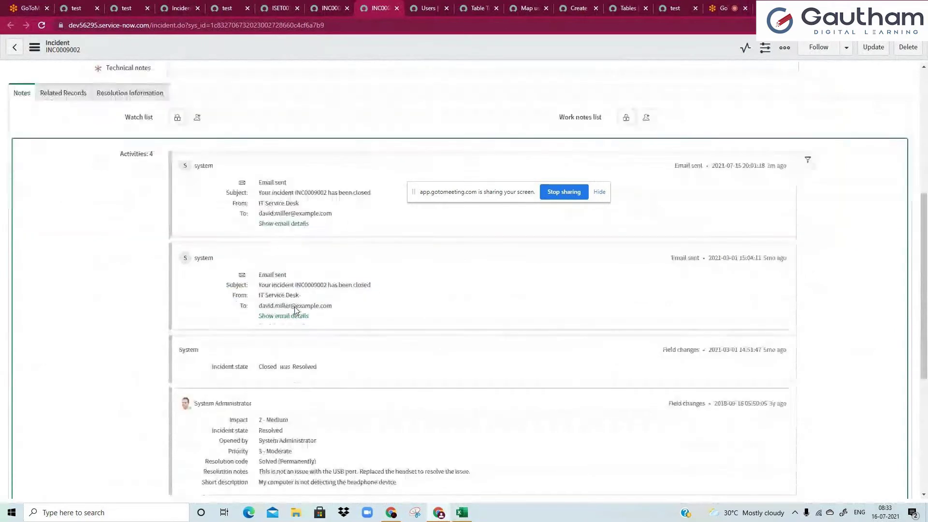
drag(755, 257, 776, 258)
click(774, 259)
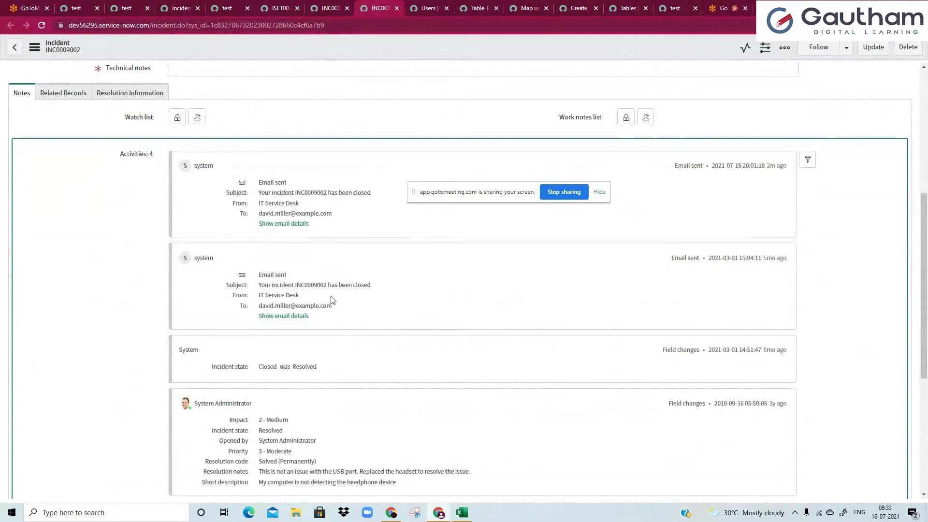
scroll(332, 300, up, 1)
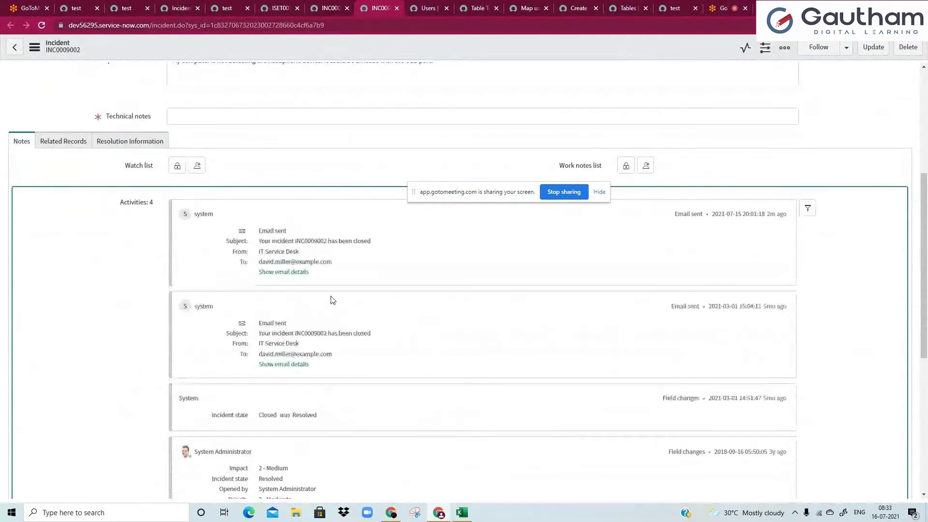
drag(729, 213, 773, 214)
click(395, 276)
scroll(397, 278, up, 1)
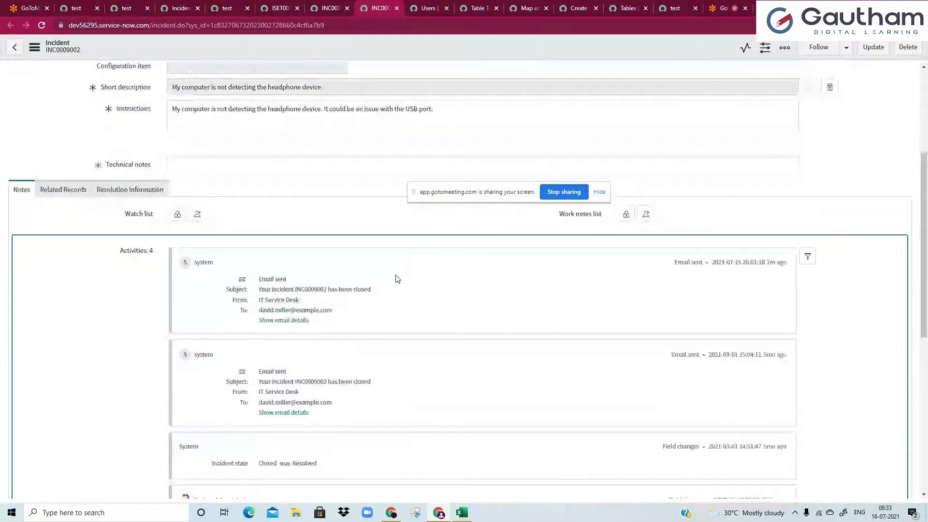
click(77, 8)
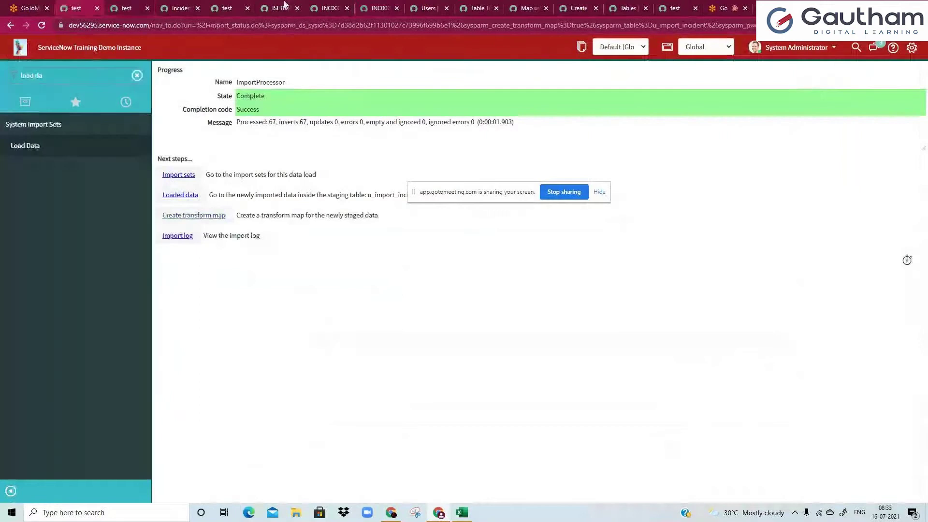
Close the leftover import set and incident tabs and reach the table transform maps list.
click(294, 8)
click(297, 9)
click(297, 9)
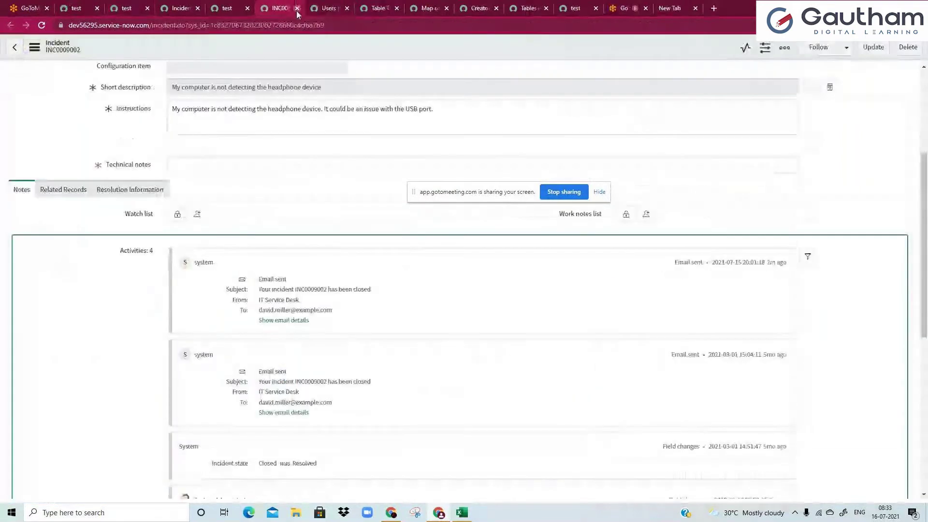
click(296, 8)
click(389, 14)
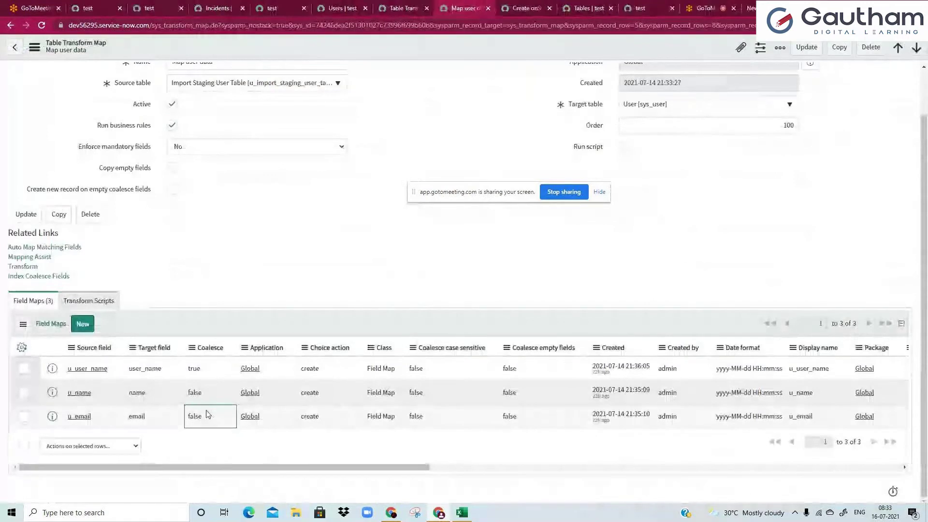
click(276, 8)
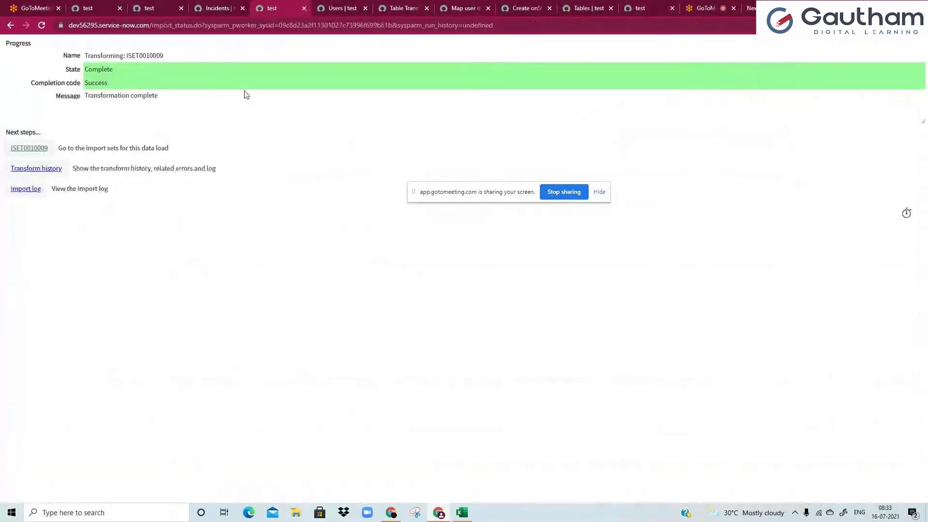
click(401, 8)
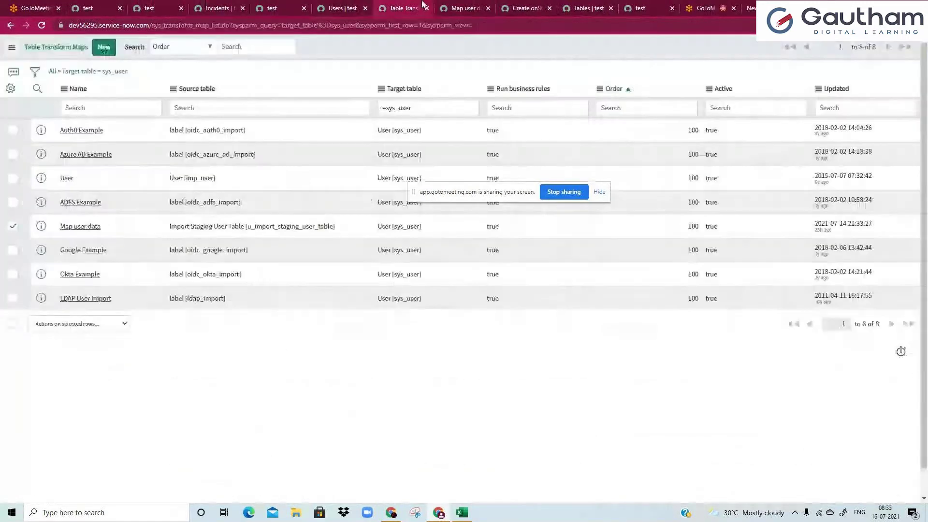
Filter transform maps by target table 'inci', open Incident mapping, and discard the extra pages.
triple_click(455, 112)
text(inci)
key(Return)
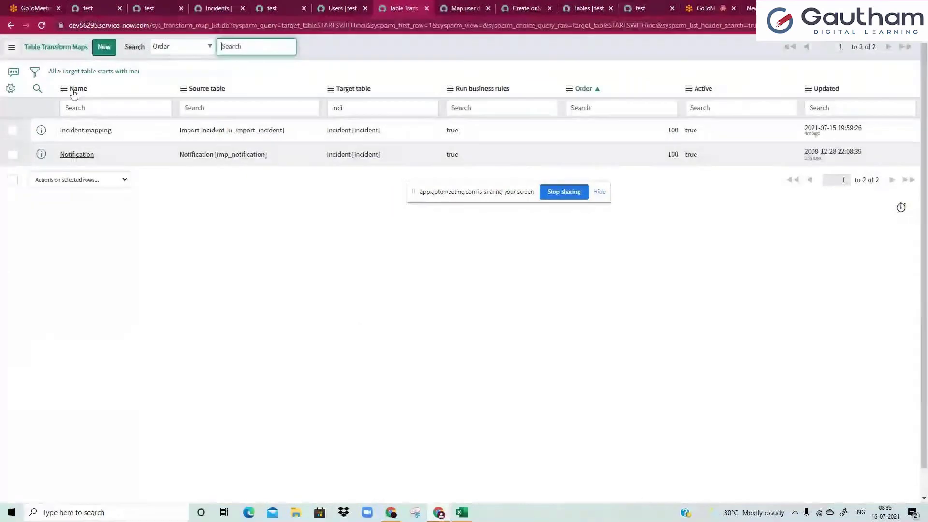
click(87, 131)
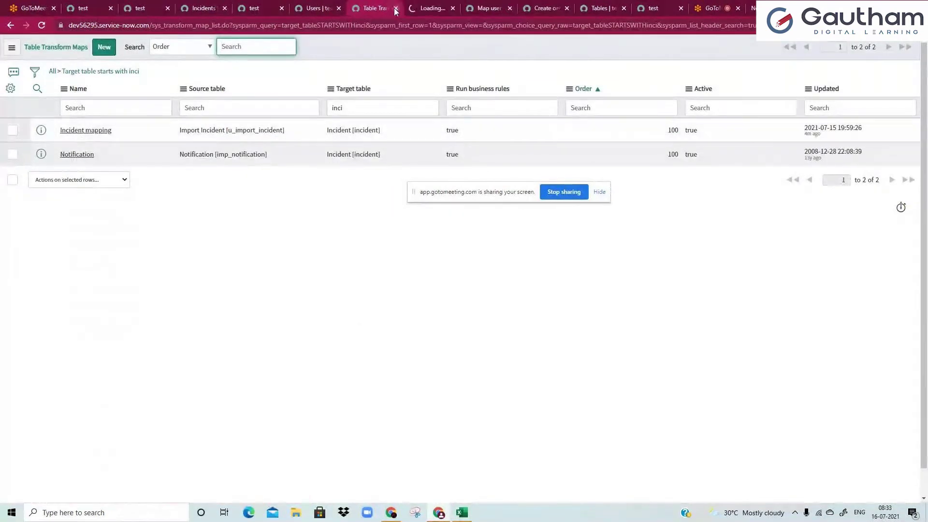
click(452, 8)
click(452, 8)
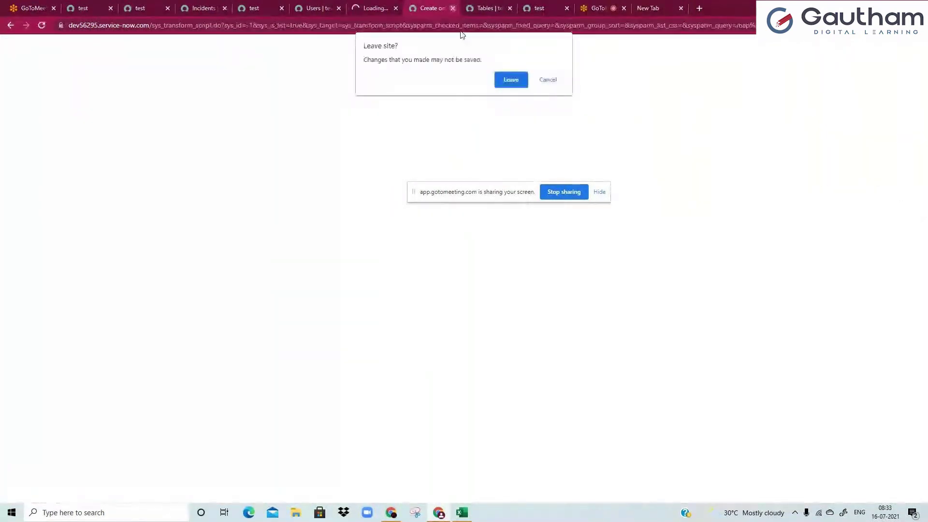
click(506, 79)
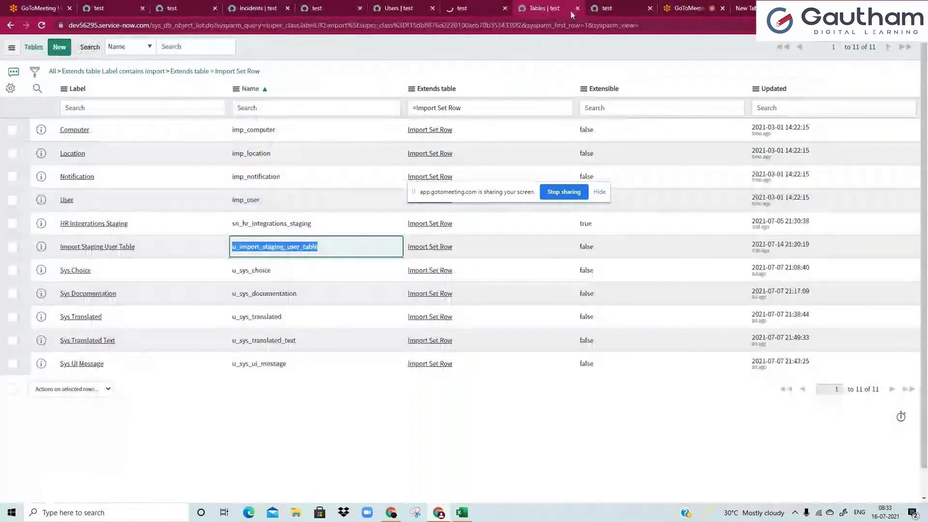
key(ctrl+w)
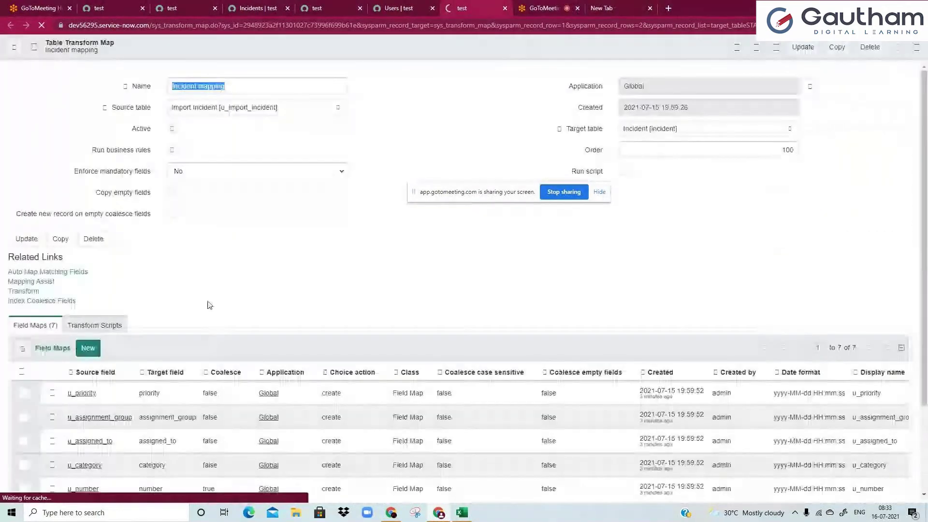
Switch u_number's Coalesce to false, then restore it to true in the field maps.
scroll(215, 286, down, 2)
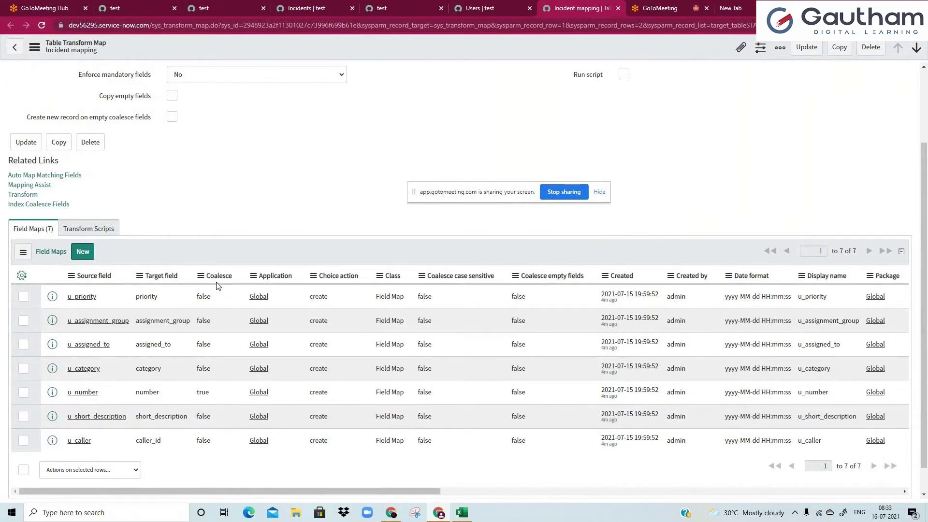
scroll(114, 343, up, 1)
scroll(115, 343, down, 2)
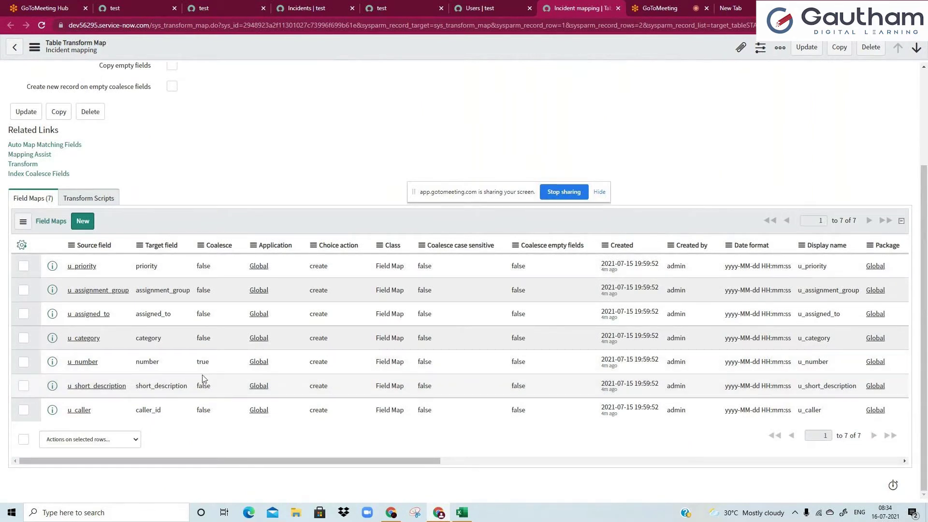
click(218, 365)
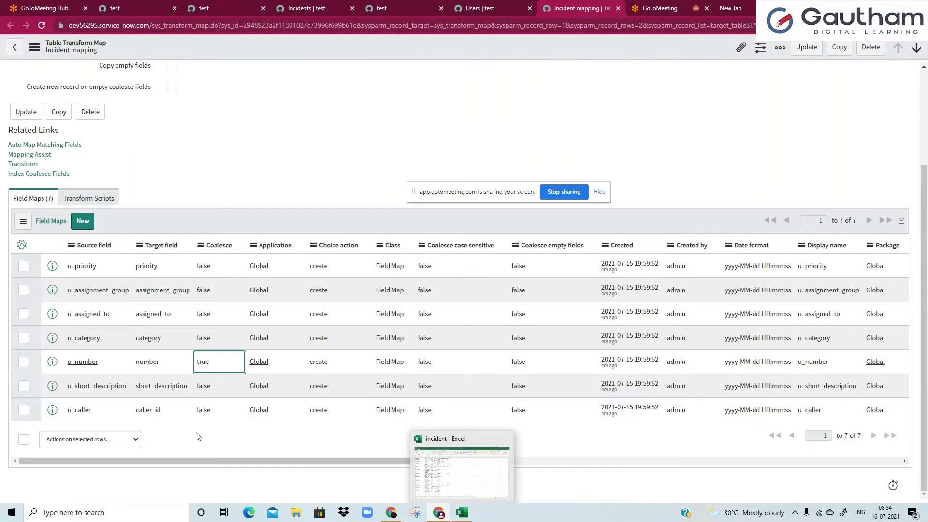
click(220, 371)
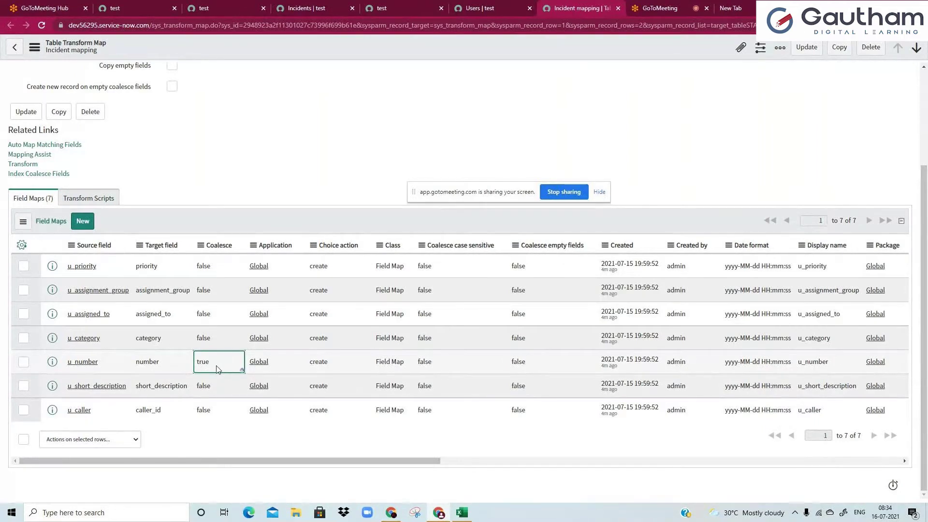
double_click(216, 367)
click(212, 385)
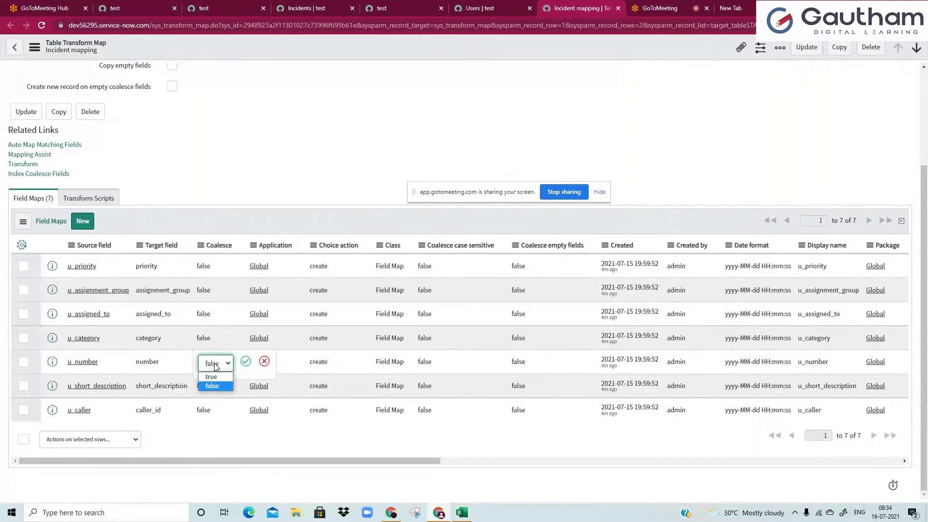
click(241, 367)
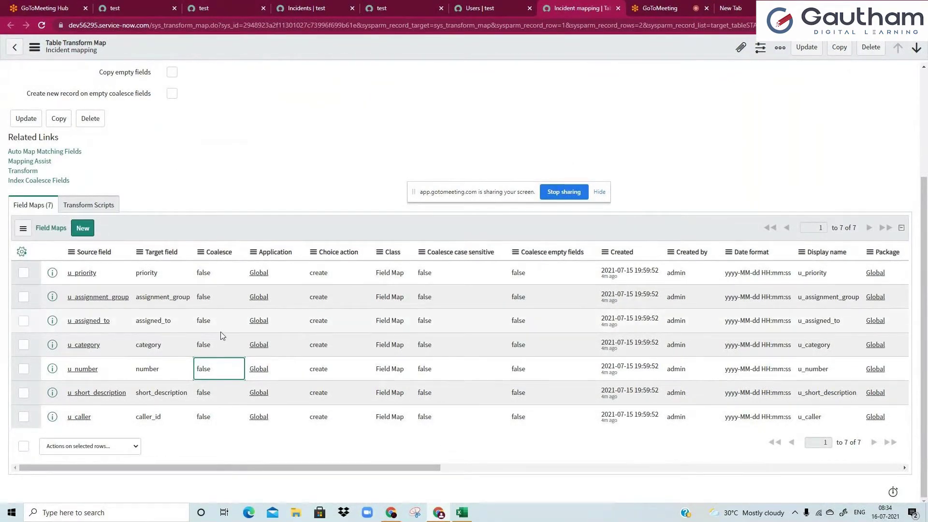
click(462, 513)
click(462, 512)
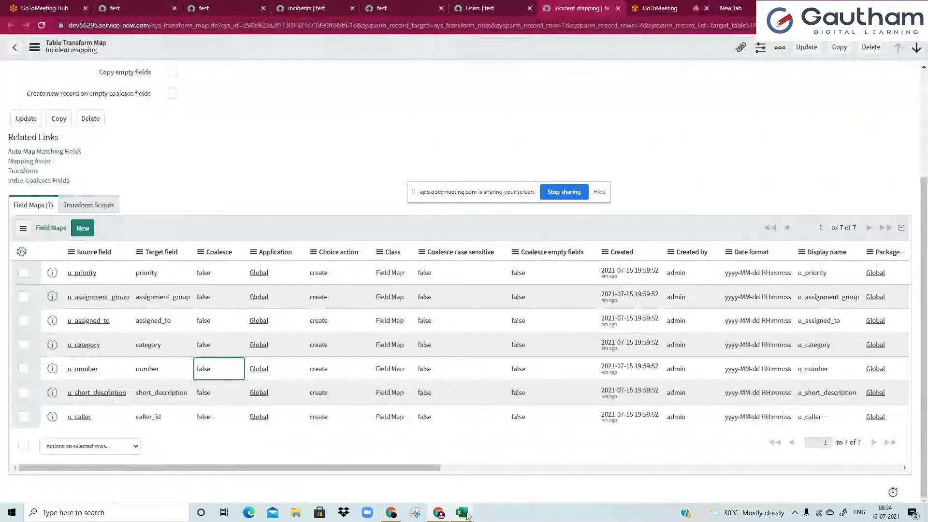
double_click(228, 376)
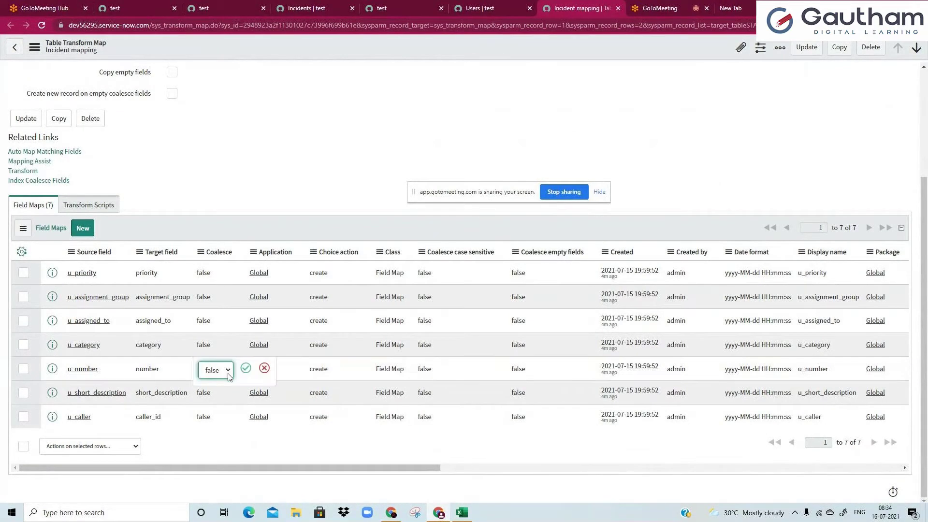
click(229, 376)
click(213, 383)
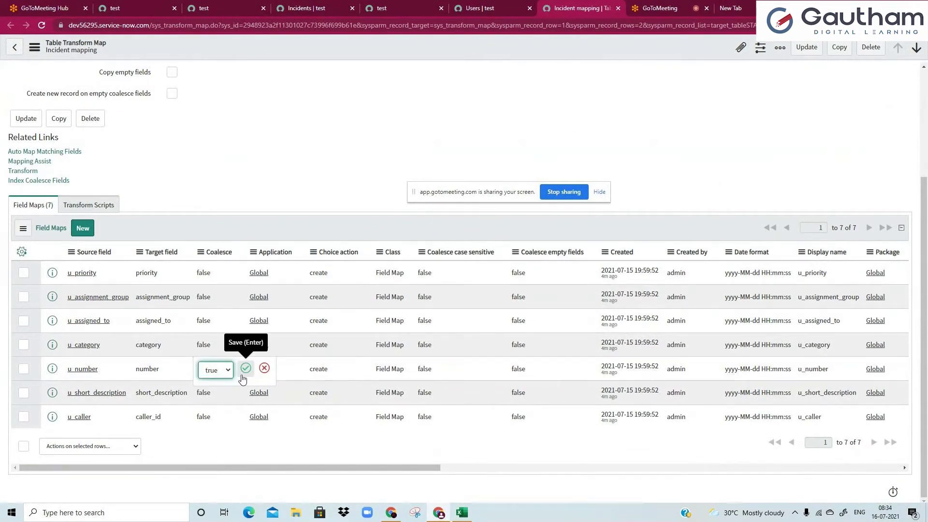
click(245, 368)
Set u_short_description's Coalesce to true and save it.
scroll(190, 405, down, 3)
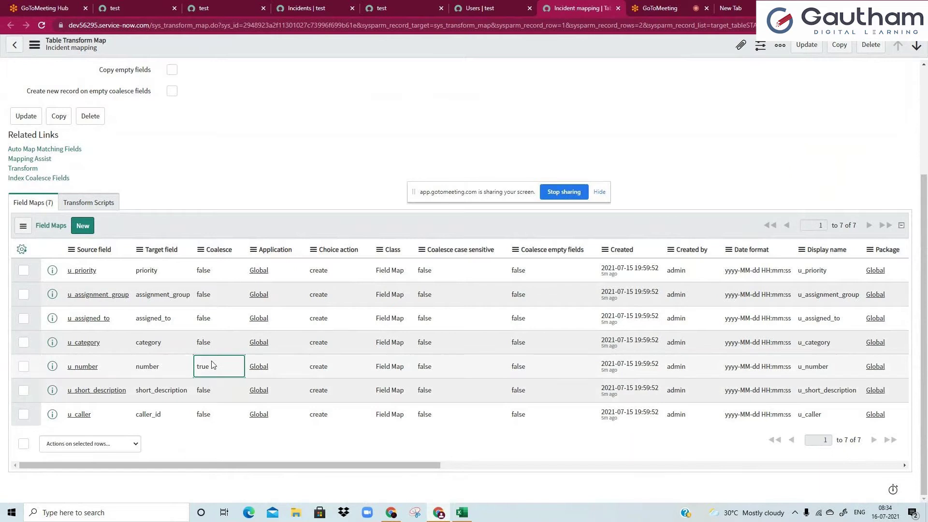
click(208, 394)
double_click(209, 394)
key(Down)
click(245, 389)
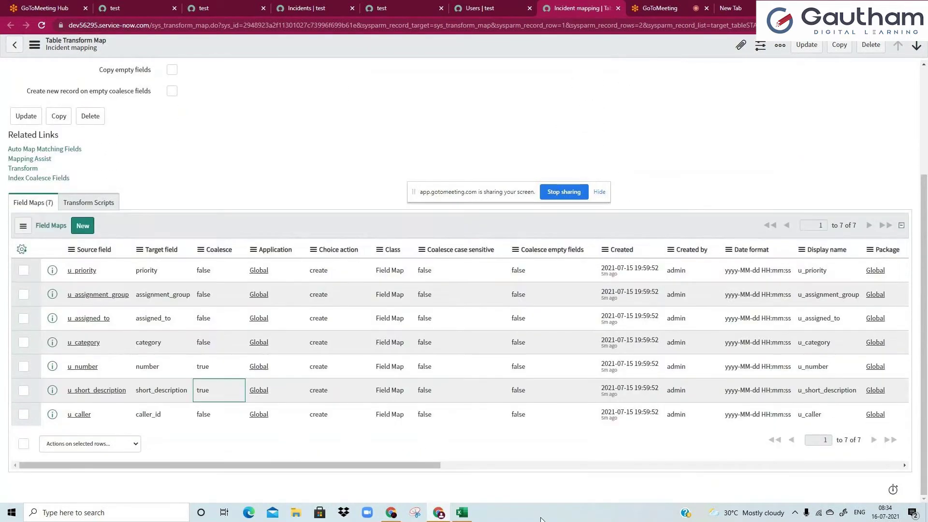
key(alt+Tab)
Copy INC00020055 row 68 into row 69 and change its short description to 'fsgdfgtdfgbdtgtht'.
scroll(192, 379, down, 3)
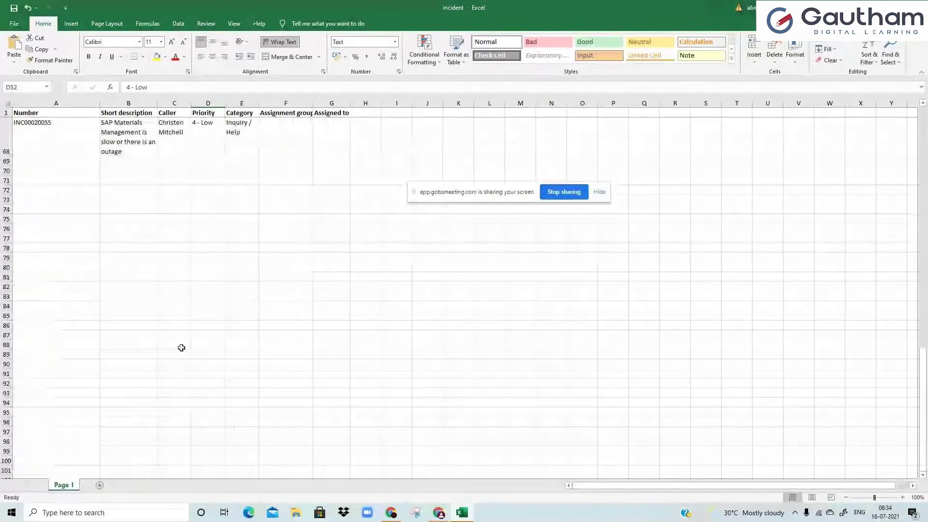
click(3, 370)
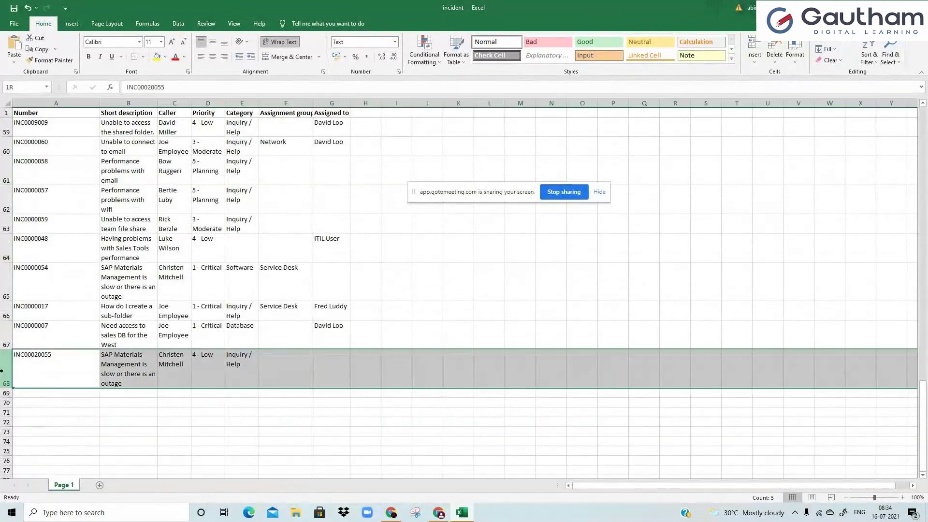
key(ctrl+c)
click(34, 395)
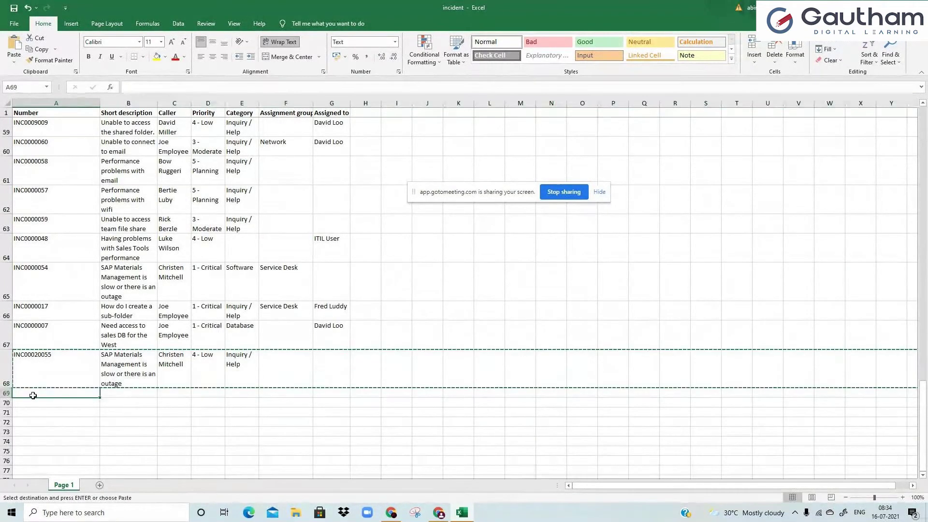
key(ctrl+v)
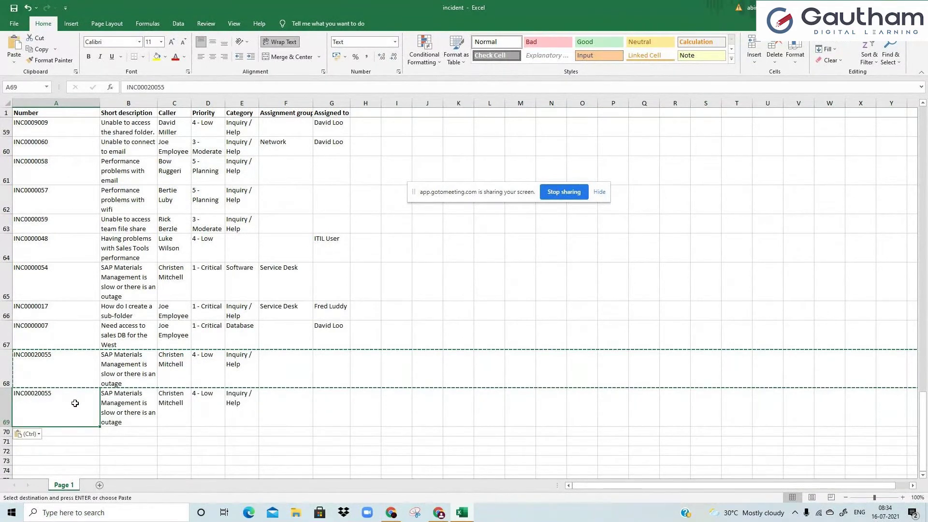
double_click(135, 413)
text(fsgdfgtdfgbdtgtht)
key(ctrl+Return)
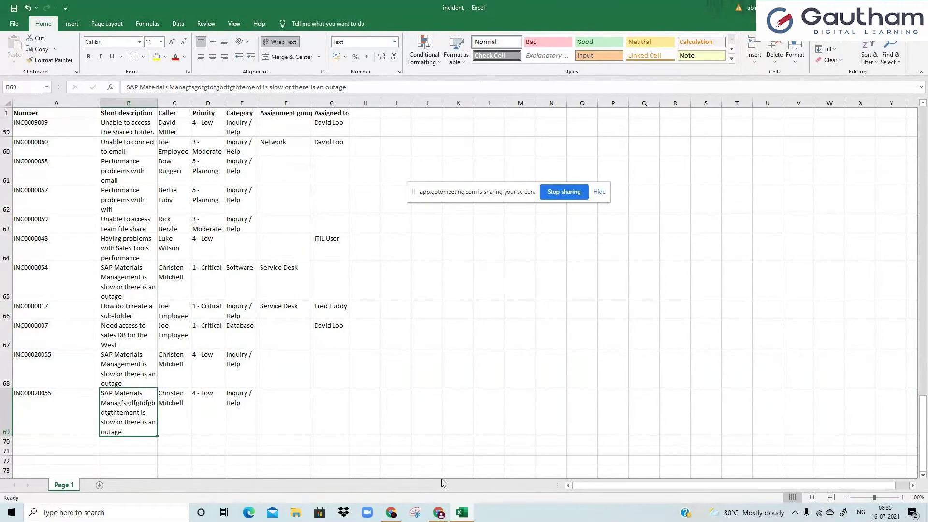
click(31, 417)
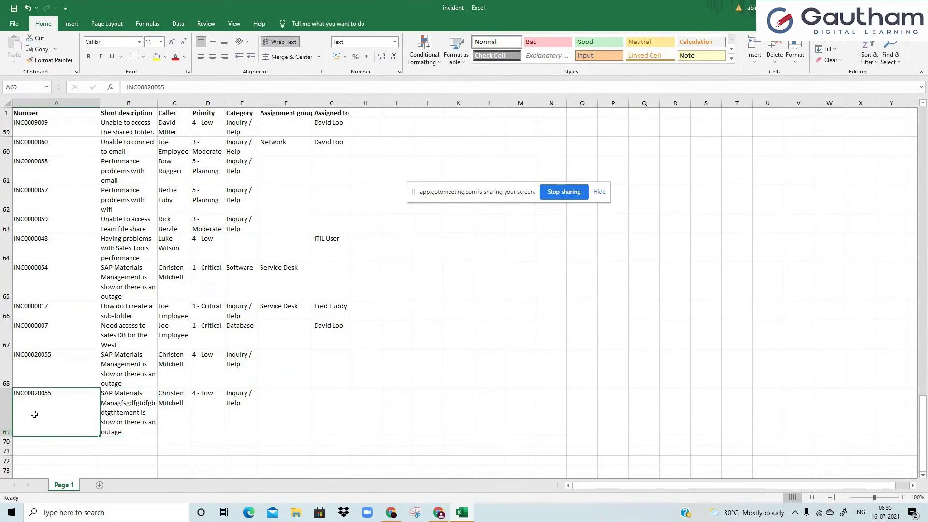
click(462, 512)
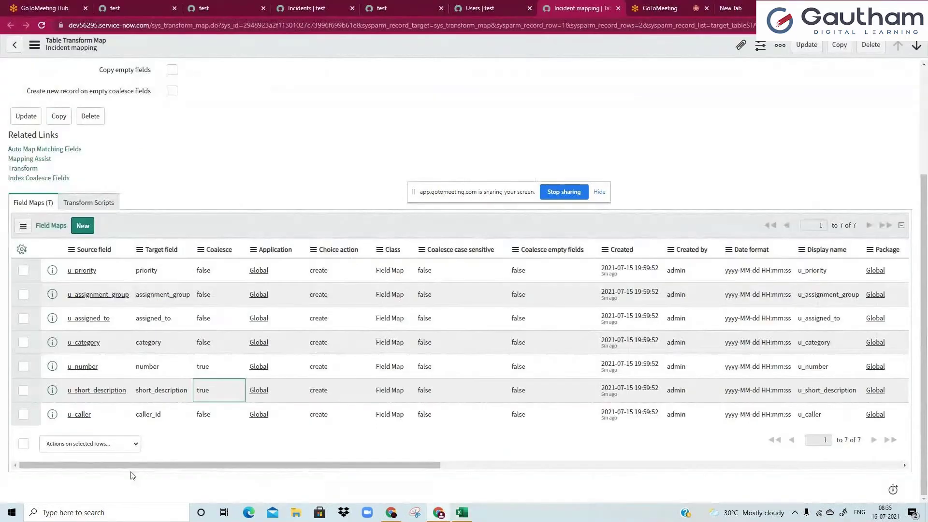
Select the true Coalesce values for number and short_description to verify them.
drag(199, 370, 211, 401)
click(211, 400)
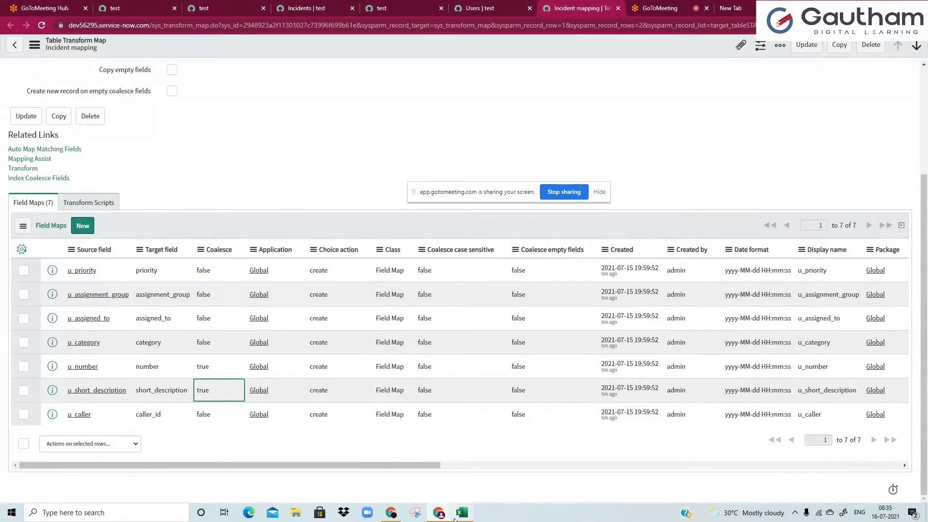
mouse_move(457, 515)
click(395, 457)
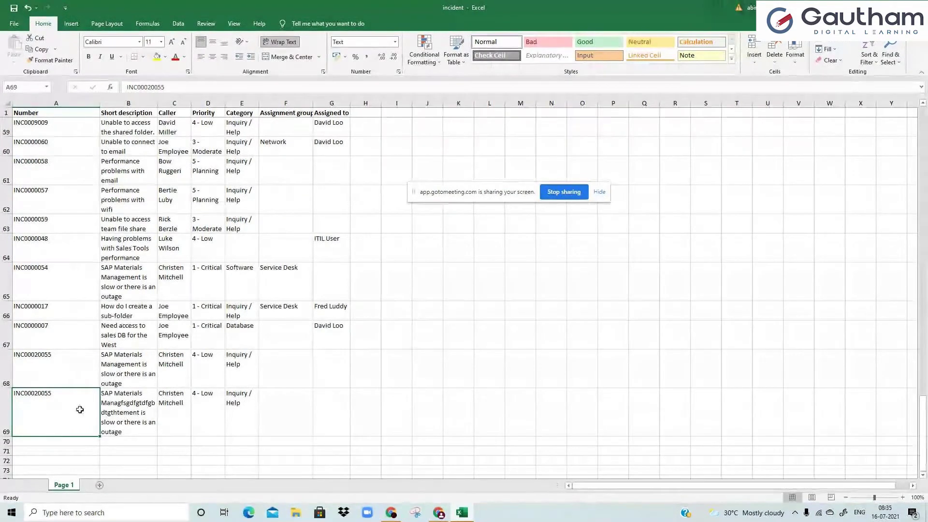
Compare the incident number and short description cells of rows 68 and 69.
click(47, 367)
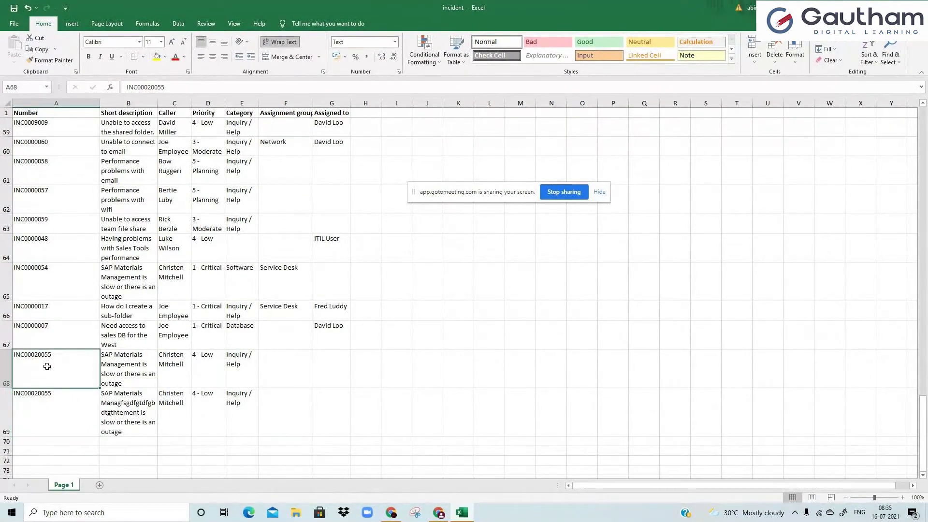
click(143, 360)
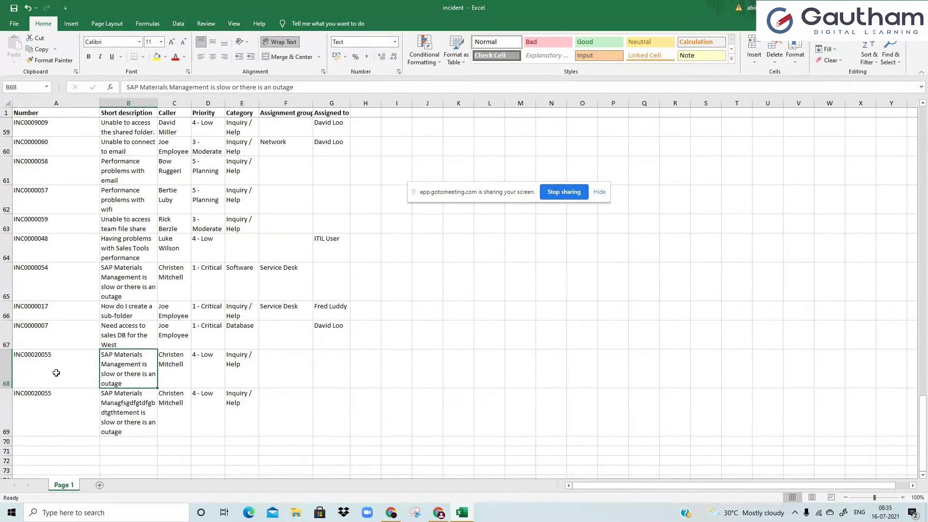
mouse_move(110, 375)
mouse_down()
mouse_move(72, 372)
mouse_move(125, 364)
mouse_up()
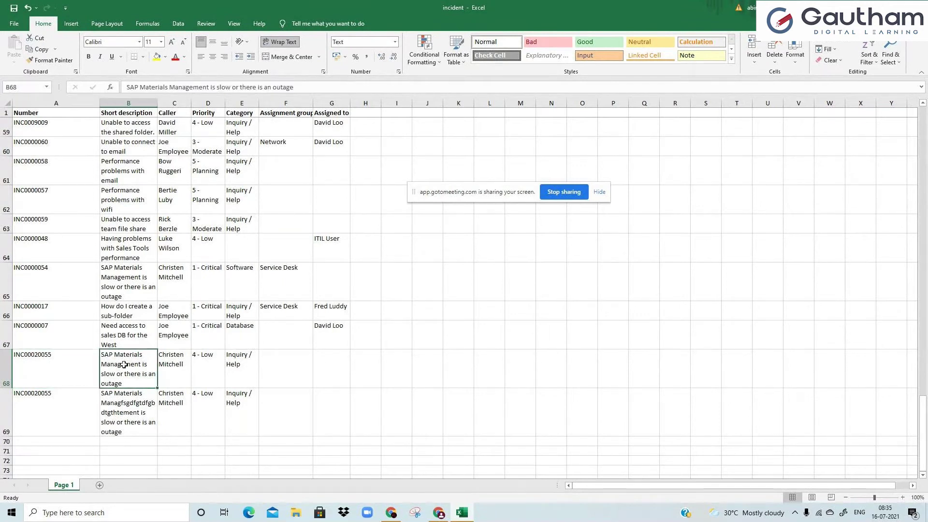
click(54, 405)
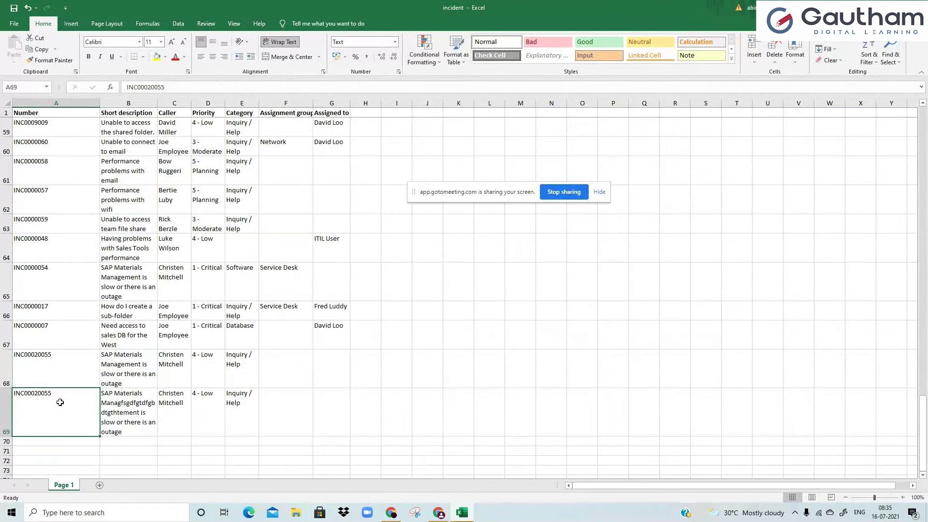
double_click(60, 403)
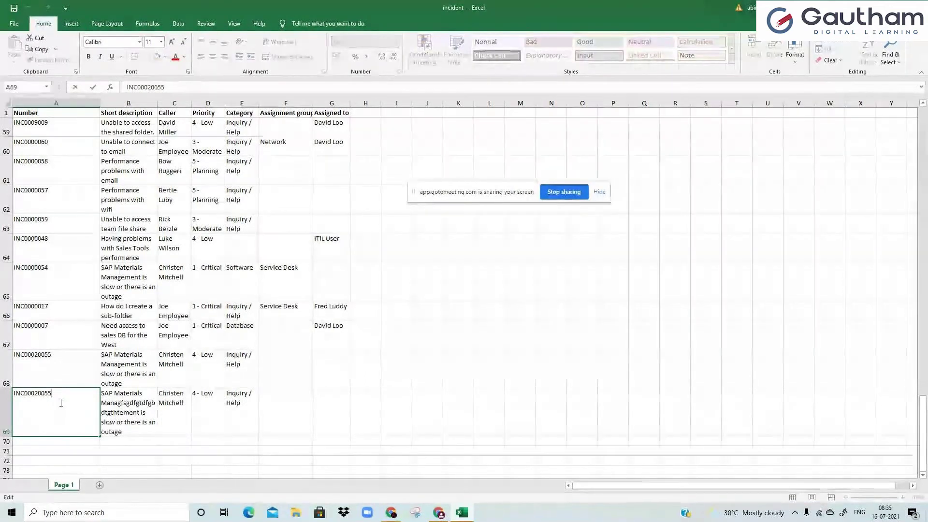
double_click(125, 401)
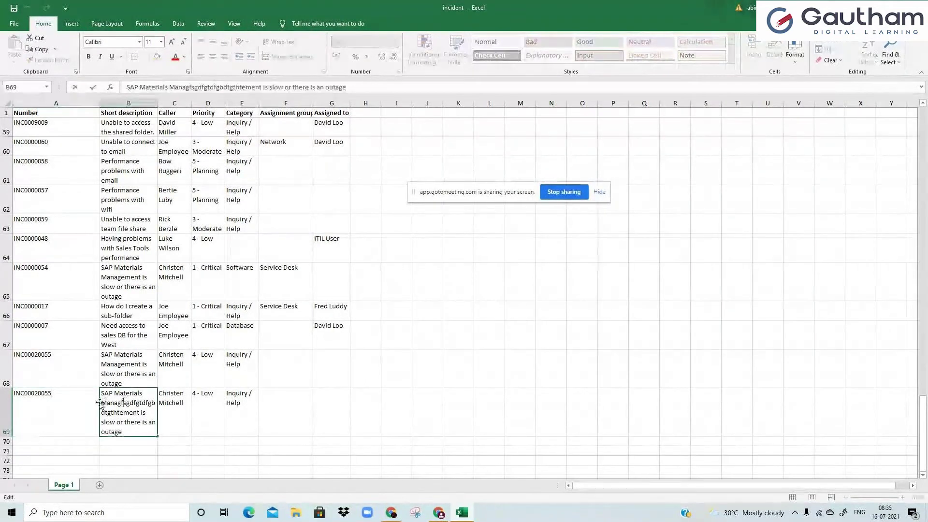
click(96, 405)
click(114, 390)
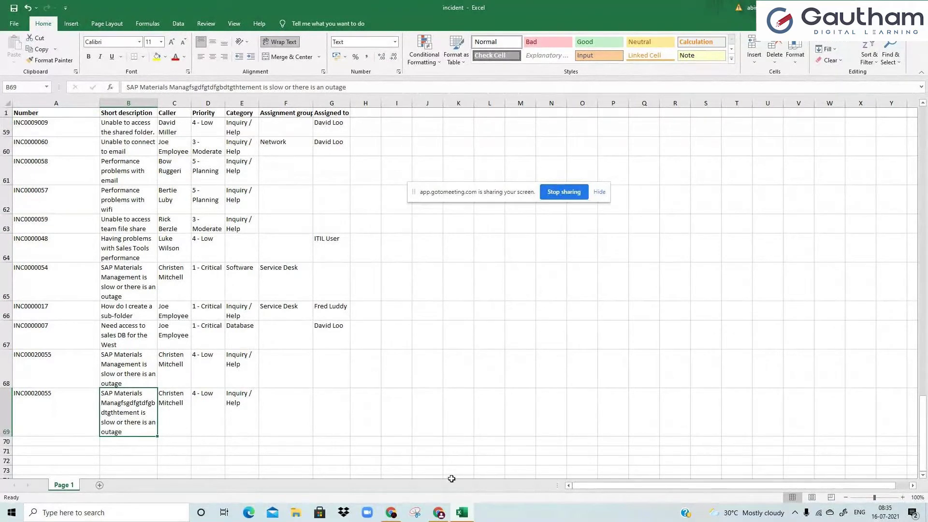
click(439, 512)
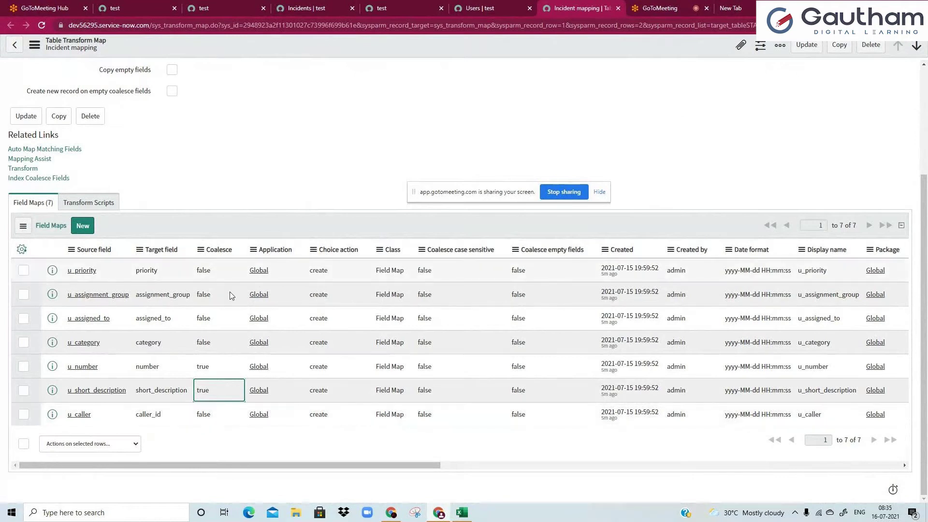
Check the u_caller coalesce value, then open incident INC0000601 from the Incidents list.
click(224, 417)
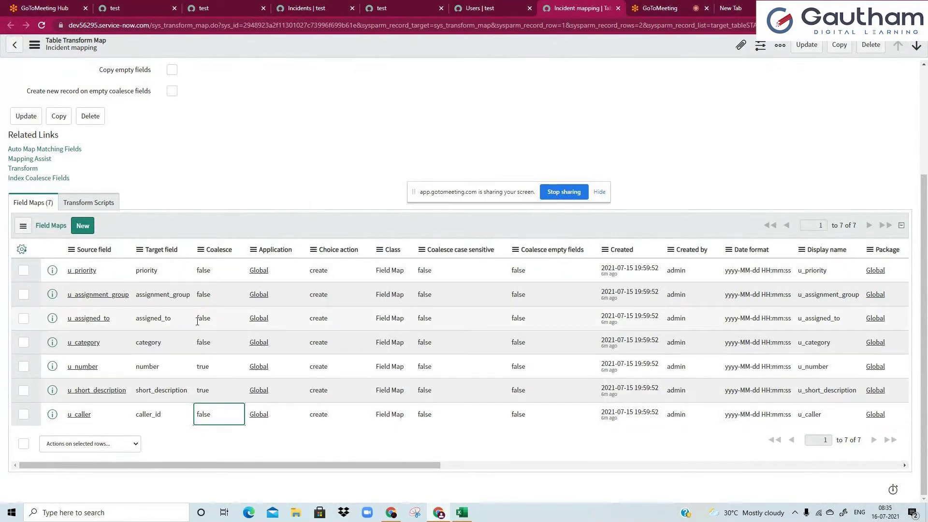
click(313, 6)
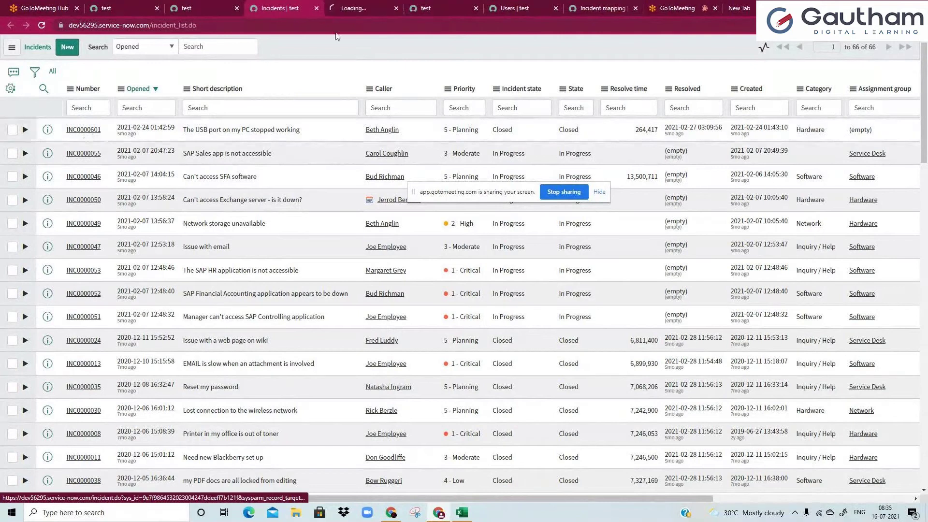
click(87, 138)
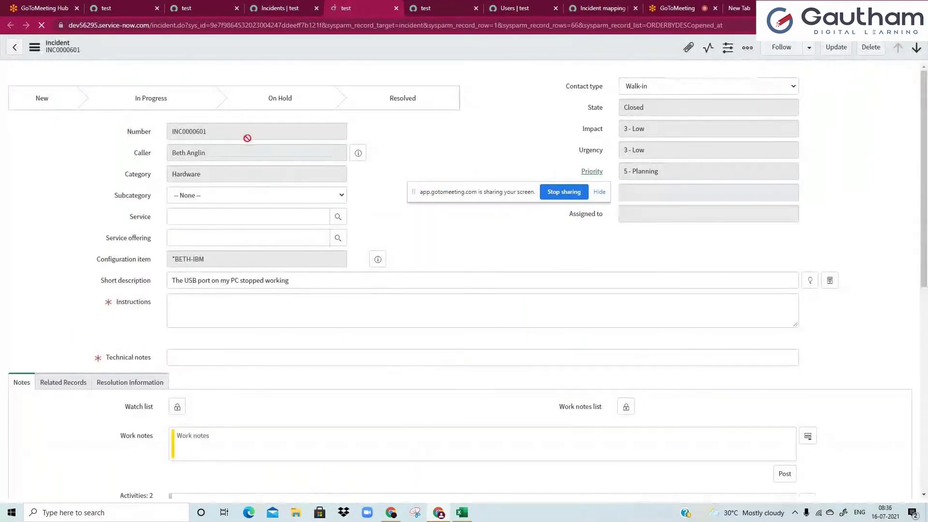
Review INC0000601's number, short description and caller, then return to the import status page.
drag(246, 139, 186, 135)
drag(348, 283, 189, 294)
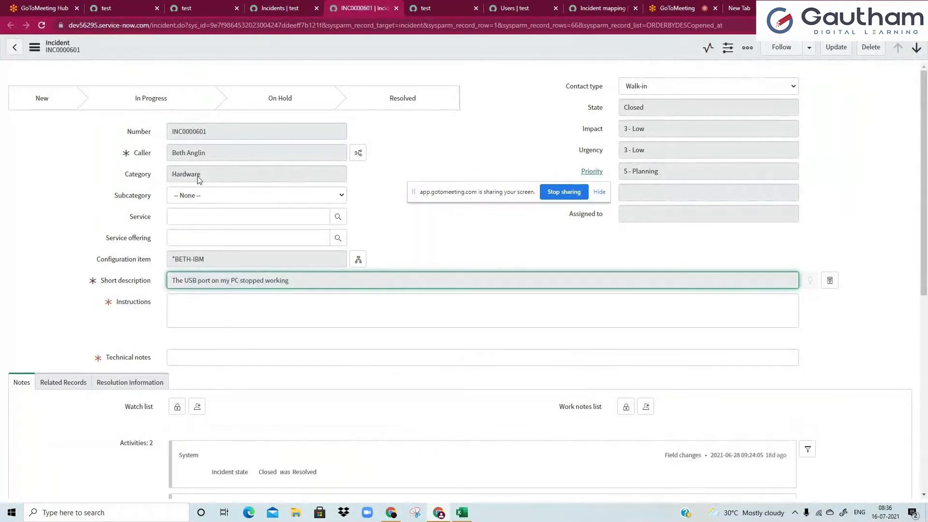
drag(177, 153, 222, 152)
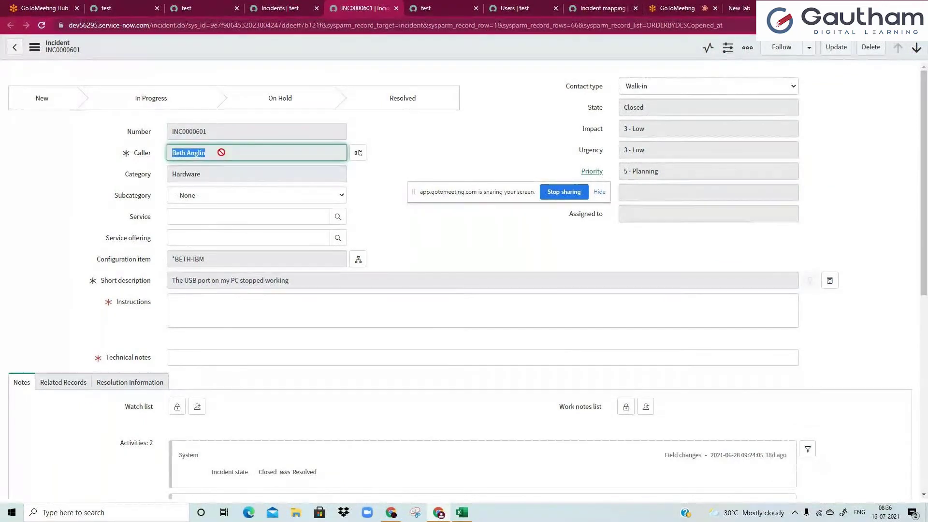
click(221, 152)
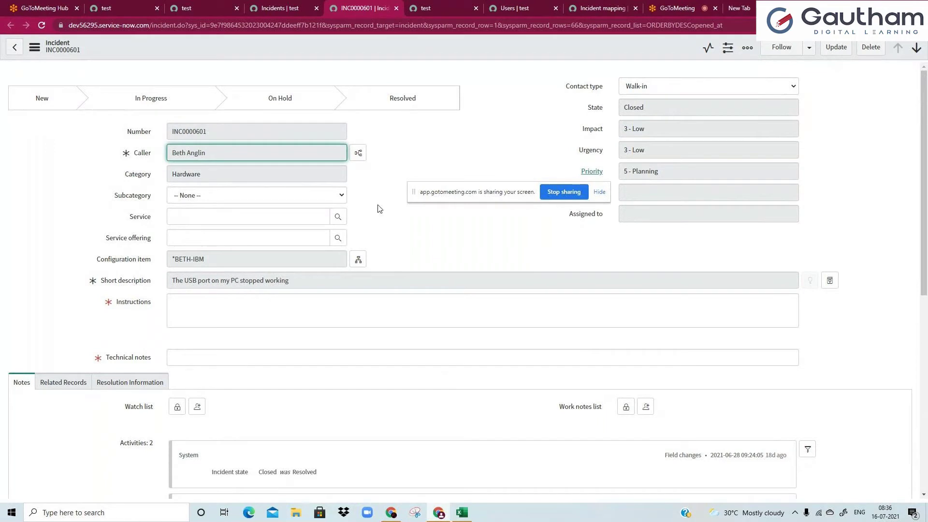
click(536, 9)
click(445, 15)
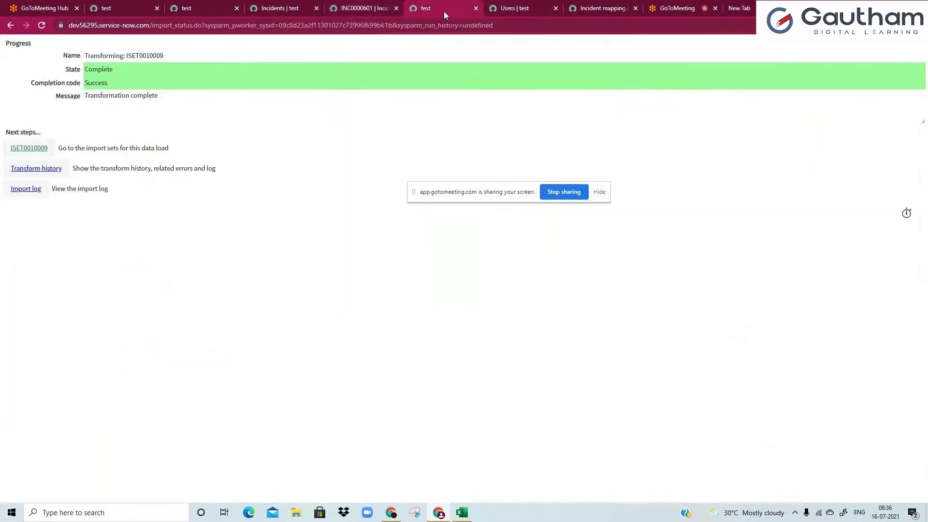
Select the u_priority row in Incident mapping's field maps, then return to the incident workbook in Excel.
click(579, 6)
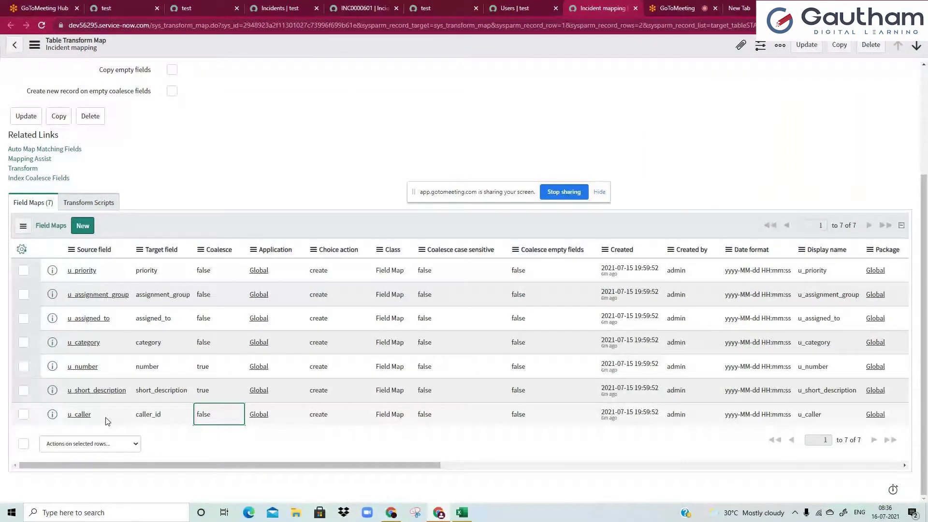
click(66, 275)
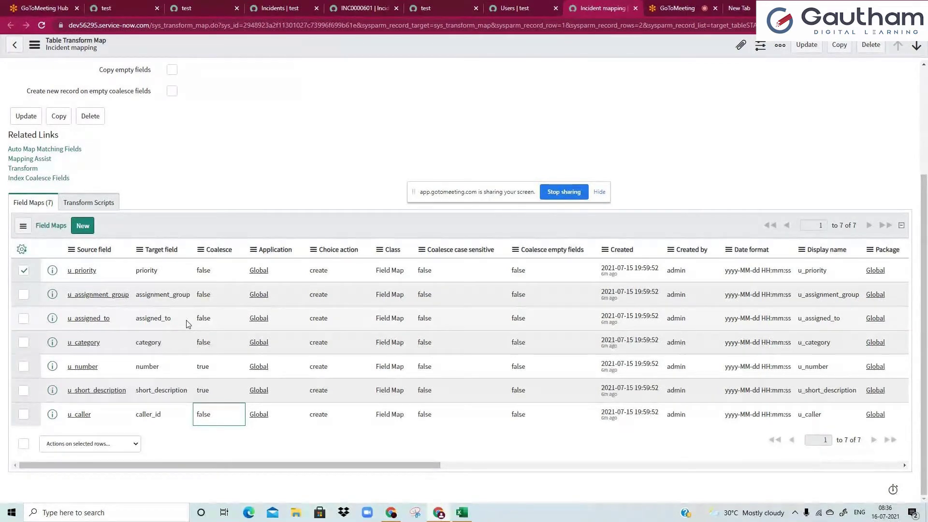
click(463, 513)
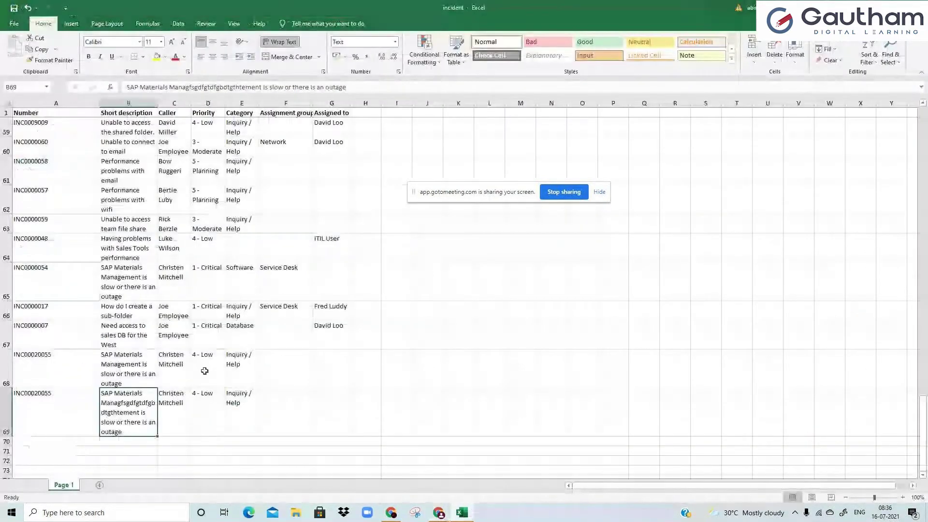
Replace the 4 - Low priority in D68 with 'Nil Priority'.
click(205, 371)
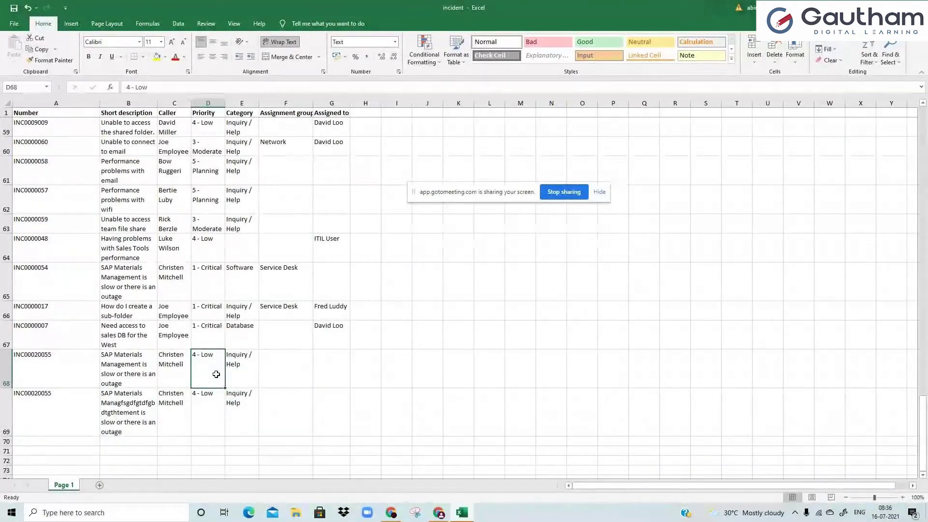
text(No Serveri)
key(BackSpace)
key(BackSpace)
key(BackSpace)
key(BackSpace)
key(BackSpace)
key(BackSpace)
key(BackSpace)
key(BackSpace)
key(BackSpace)
text(il )
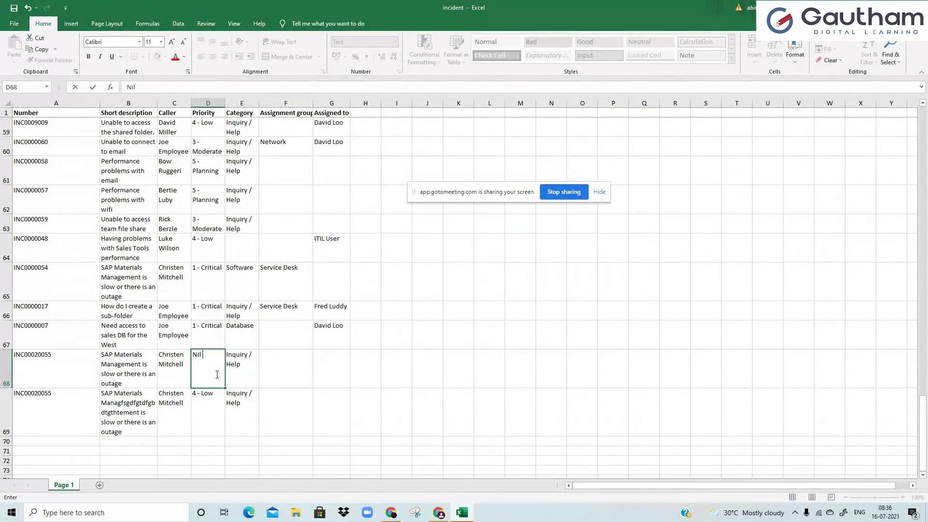
text(Priority)
key(Return)
Compare D68 'Nil Priority' with D69 '4 - Low', then select columns A–F from row 65 upward.
click(206, 363)
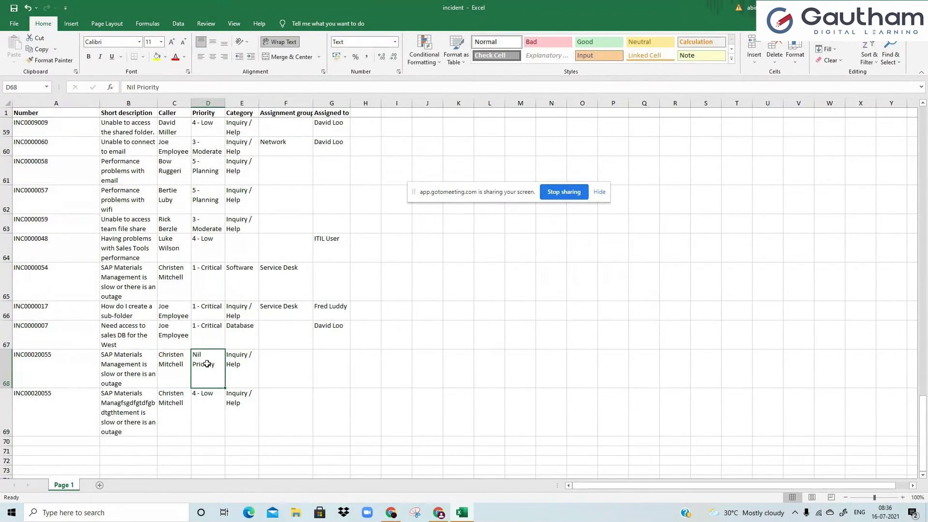
key(Down)
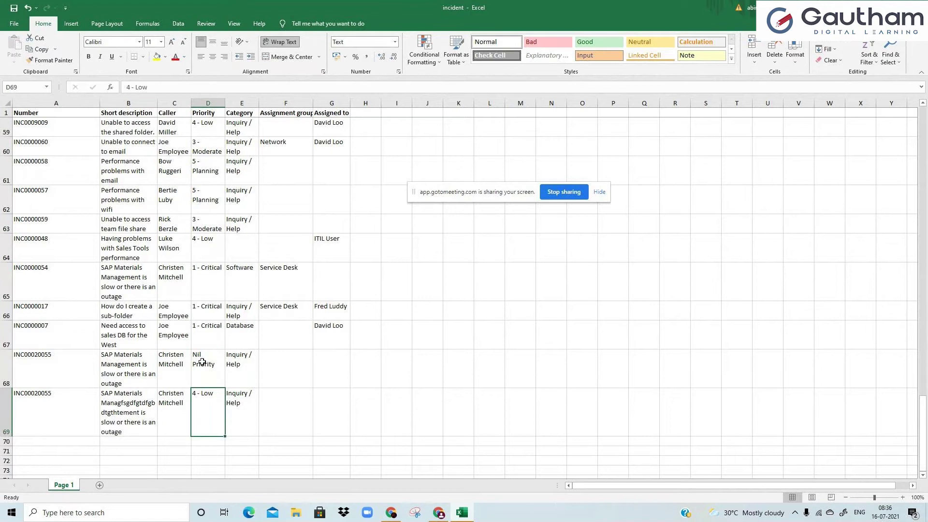
click(202, 362)
click(217, 410)
scroll(261, 335, up, 1)
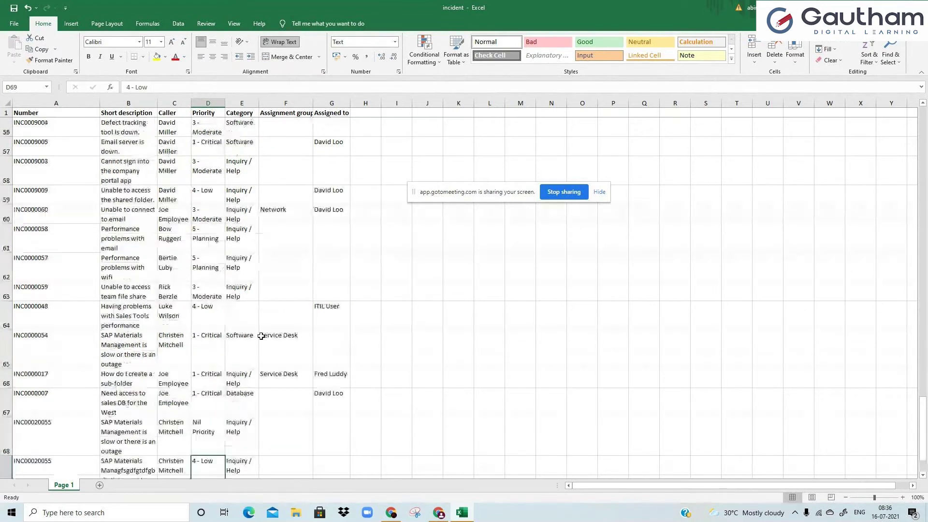
drag(261, 336, 18, 155)
Delete the selected incident range as entire rows.
right_click(55, 194)
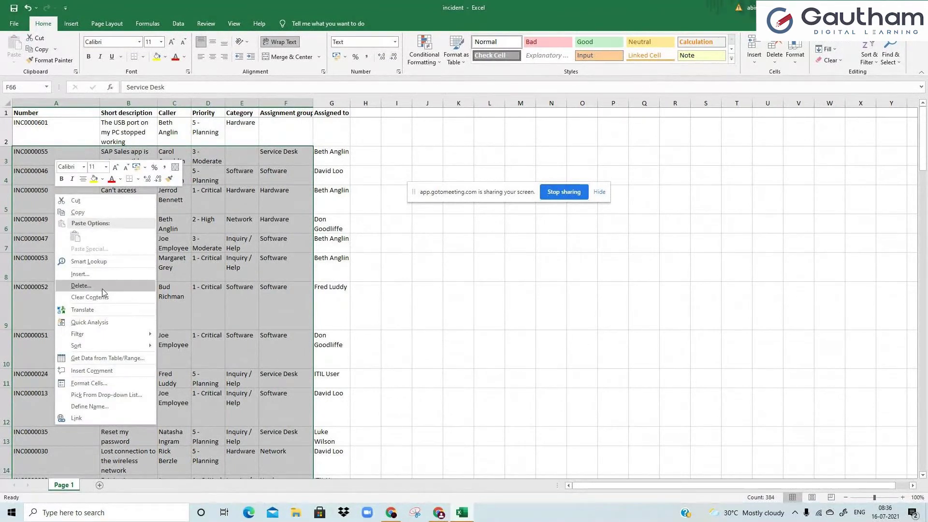
click(82, 285)
click(89, 307)
click(83, 327)
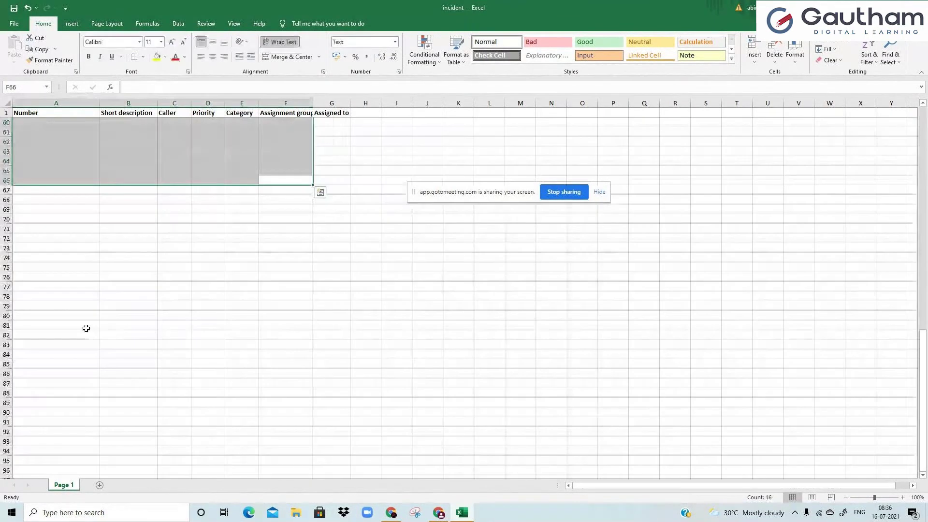
Clear the selection and confirm 'Nil Priority' now sits in D4, then return to the browser.
scroll(103, 245, up, 14)
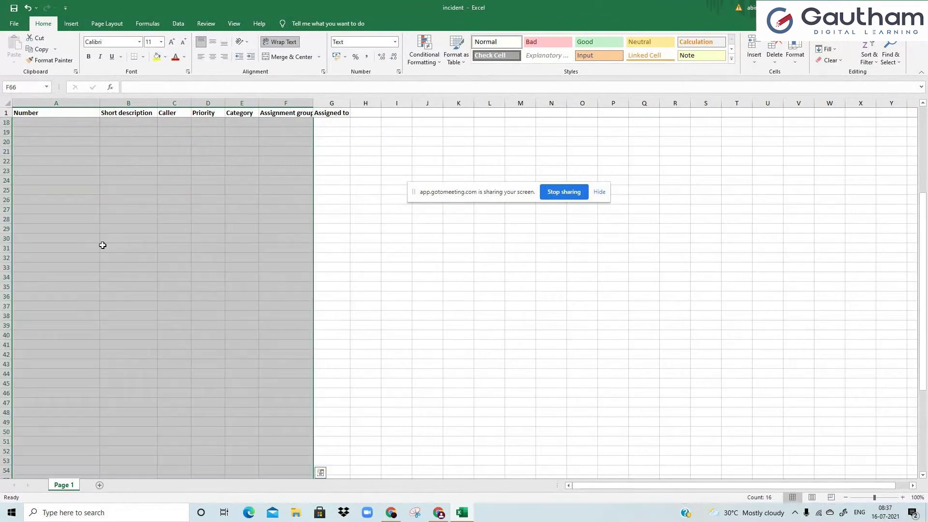
scroll(103, 245, up, 5)
click(110, 242)
click(109, 342)
click(218, 267)
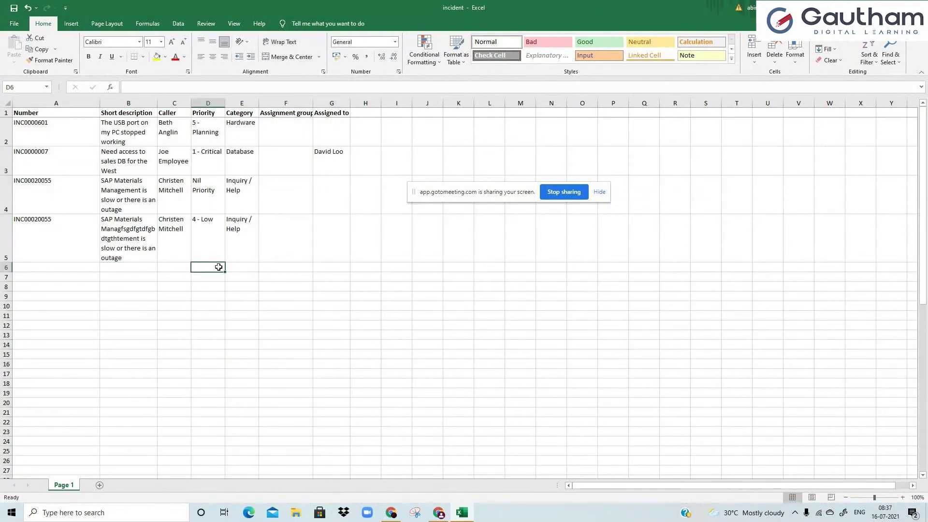
click(197, 201)
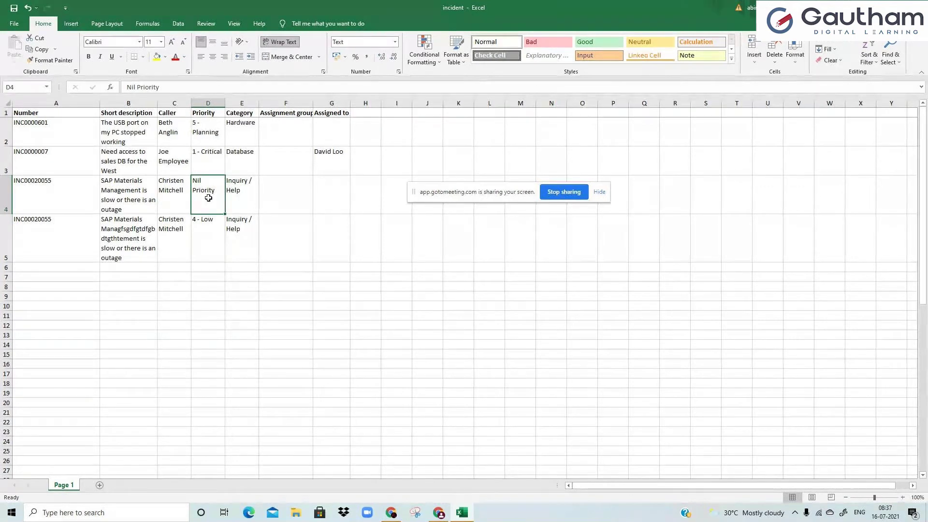
click(455, 513)
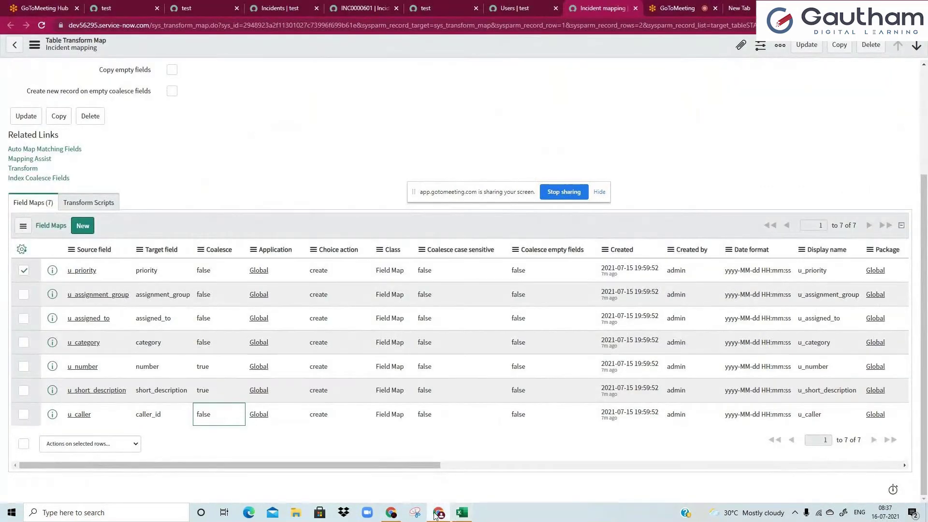
From incident INC0000601, show the choice list for the Priority field.
click(364, 8)
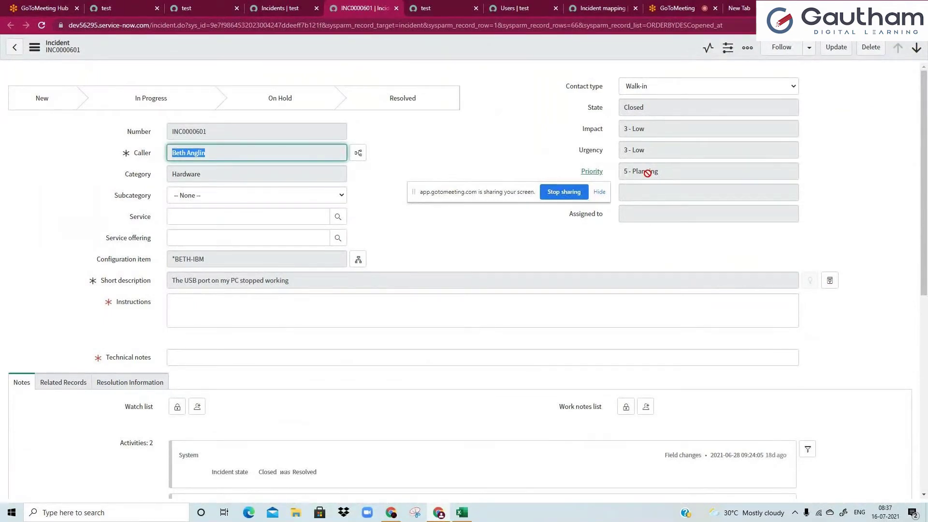
drag(501, 190, 693, 202)
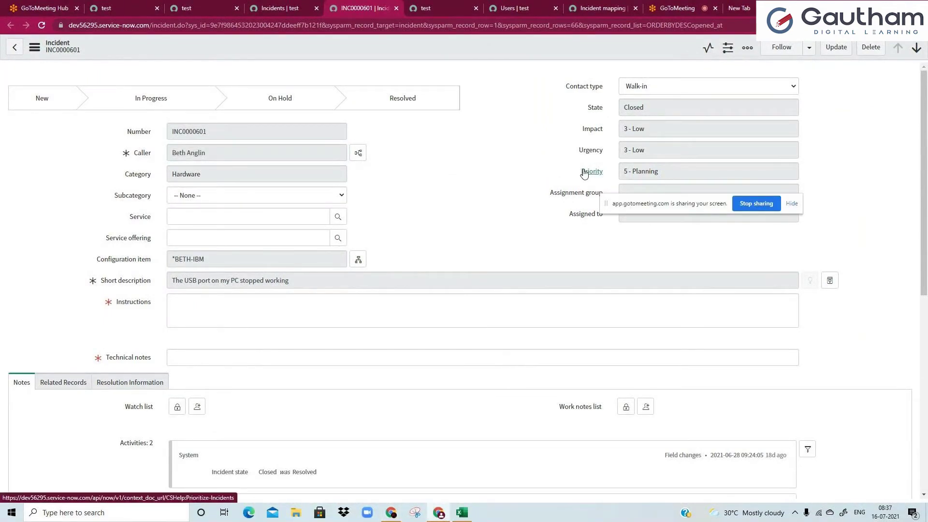
right_click(585, 172)
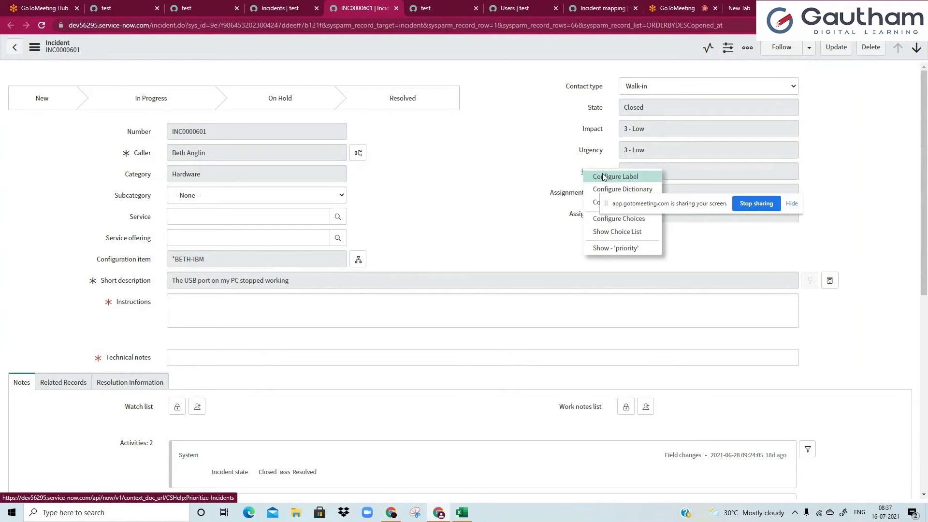
click(621, 229)
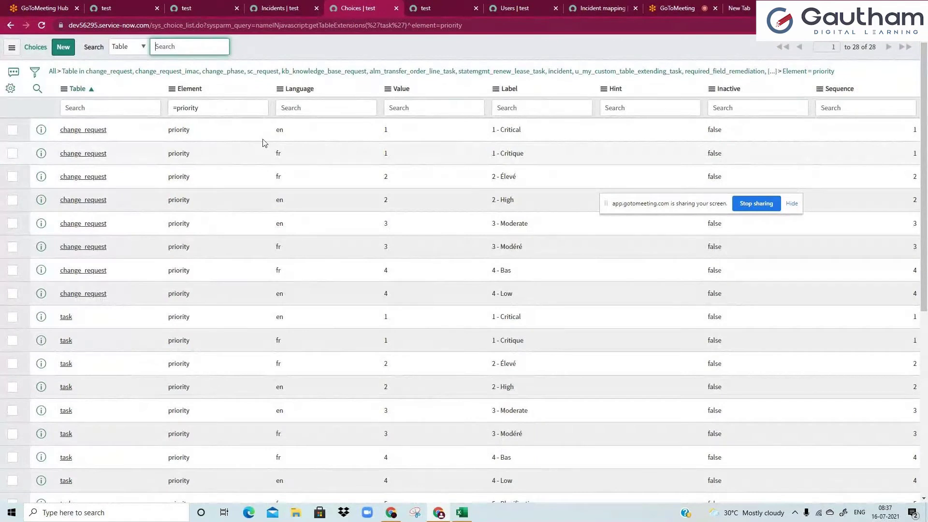
Filter Priority choices to language 'en' and review labels 1 - Critical through 4 - Low.
click(305, 108)
text(en)
key(Return)
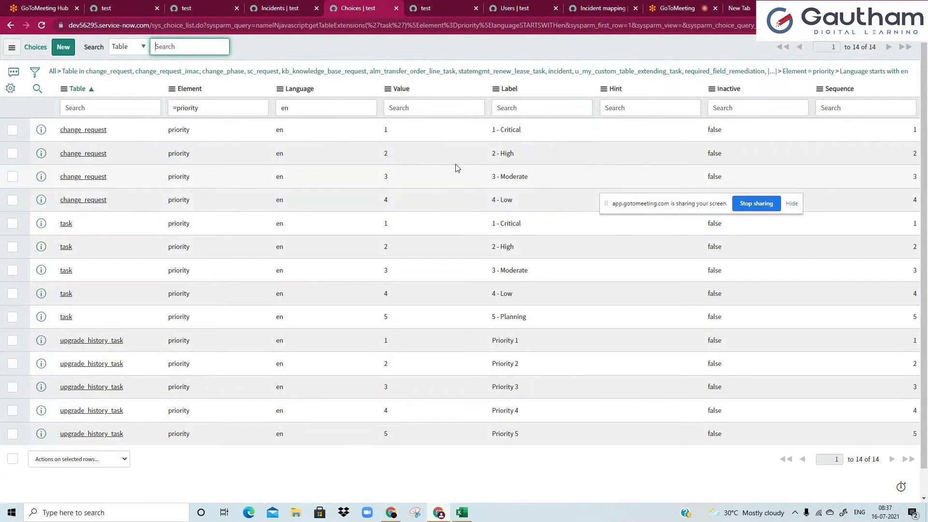
click(517, 130)
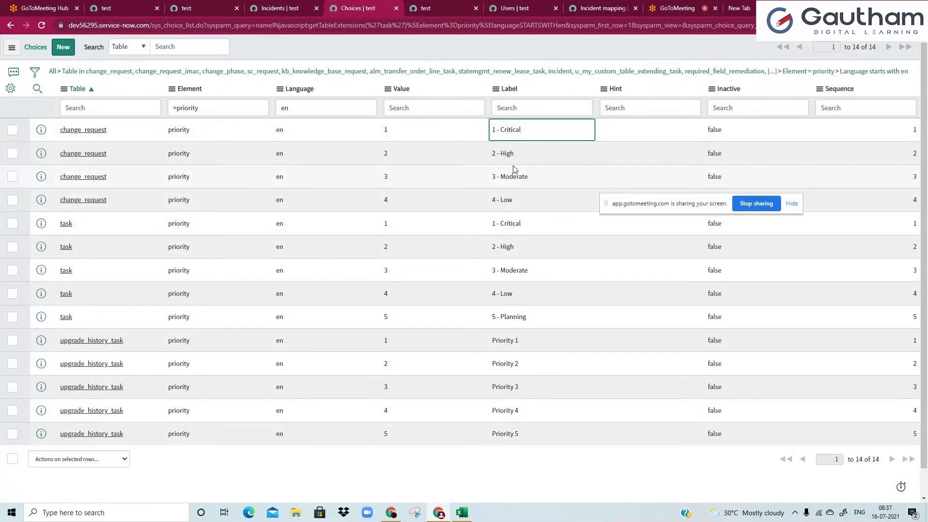
click(505, 155)
key(Down)
key(Down)
key(Down)
key(Down)
key(Down)
key(Down)
key(Down)
key(Down)
key(Down)
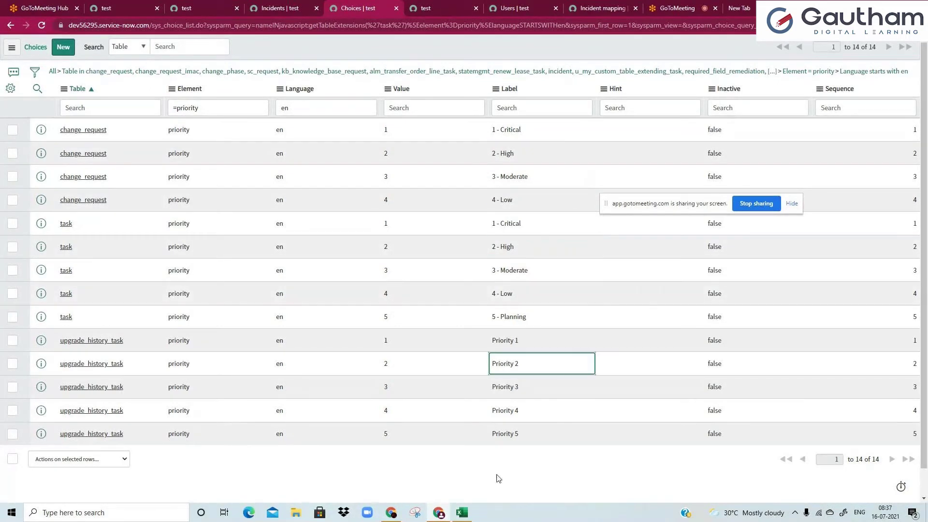
key(alt+Left)
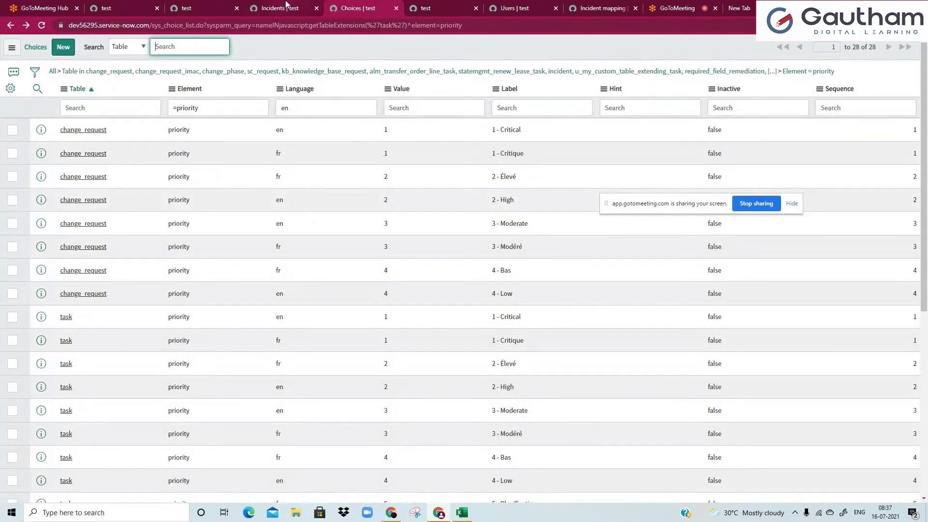
Back in Incident mapping, confirm u_priority's choice action reads 'create'.
click(280, 8)
click(435, 8)
click(497, 8)
click(599, 8)
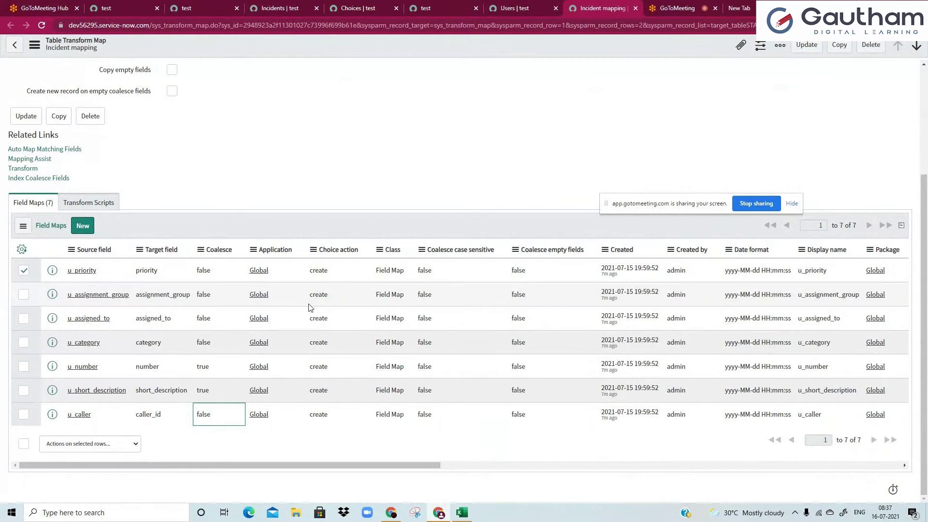
click(340, 270)
click(338, 270)
drag(338, 270, 315, 268)
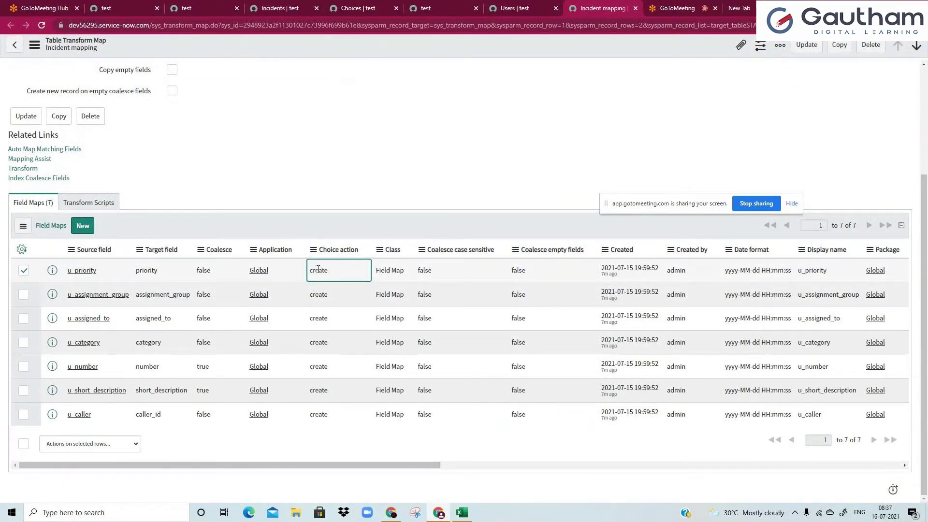
click(193, 8)
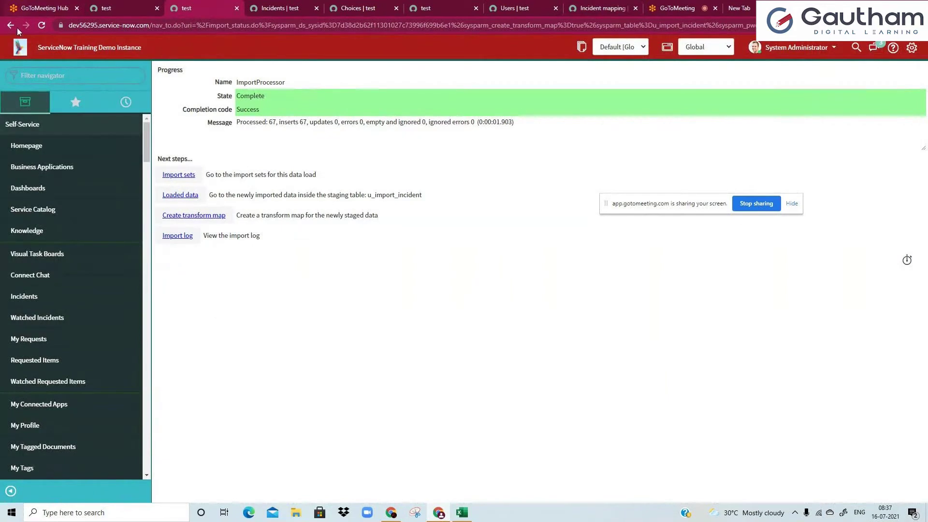
Open Load Data via the navigator and choose to import into an existing table.
click(79, 77)
text(load dat)
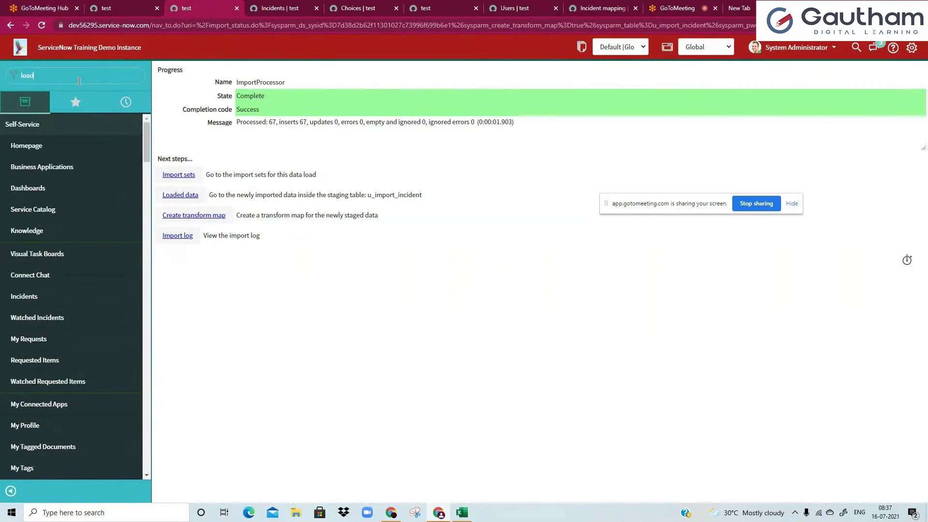
click(65, 145)
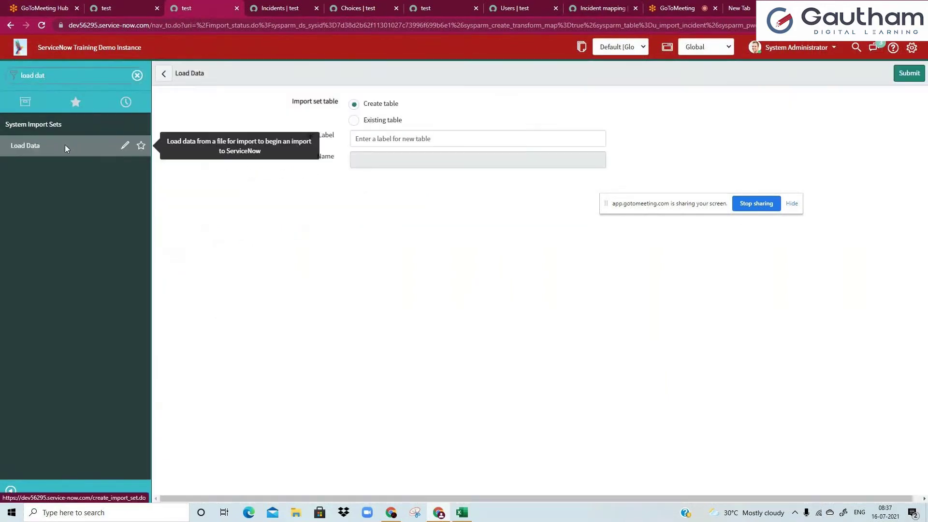
click(354, 122)
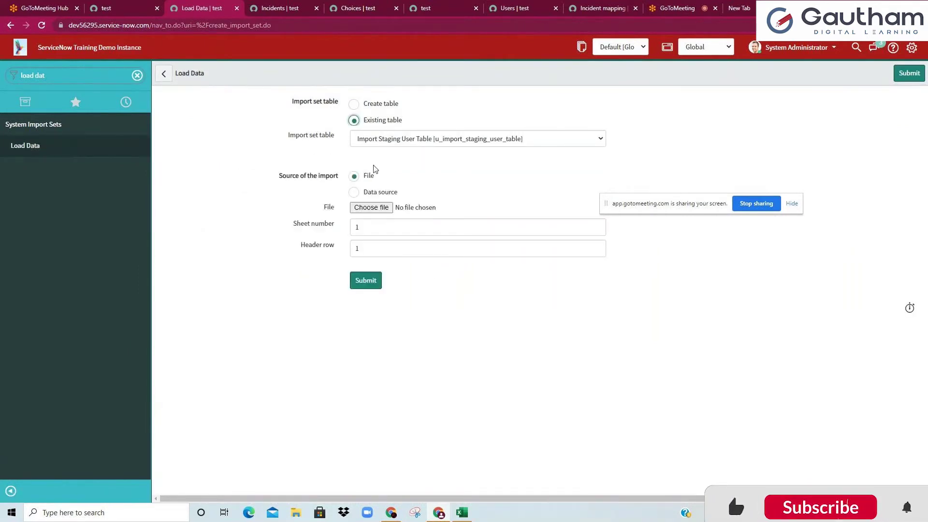
Select incident.xlsx as the source file and submit the load into u_import_staging_user_table.
click(466, 513)
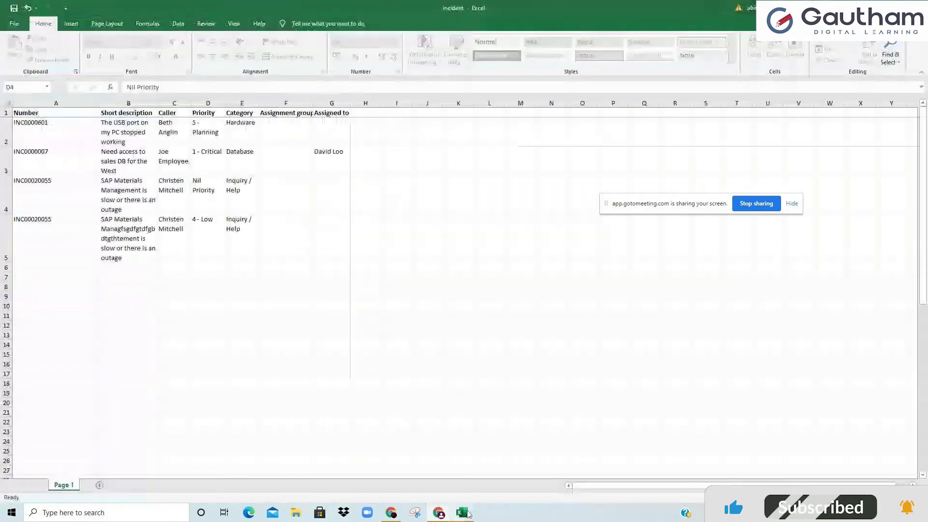
click(451, 332)
key(alt+Tab)
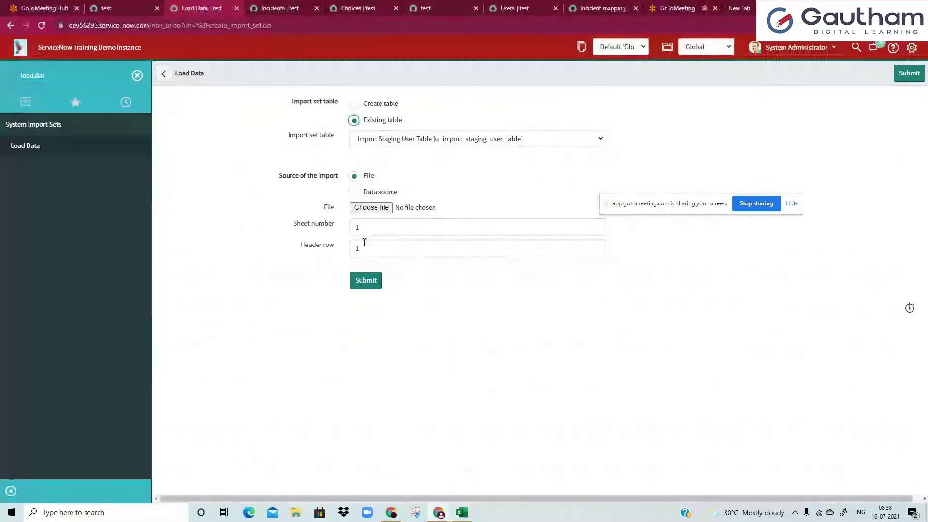
click(371, 207)
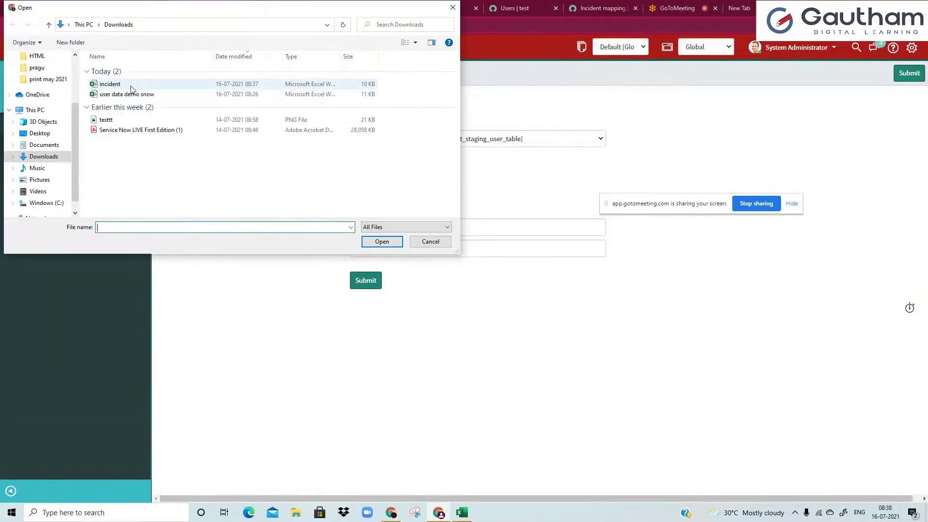
double_click(132, 89)
click(366, 280)
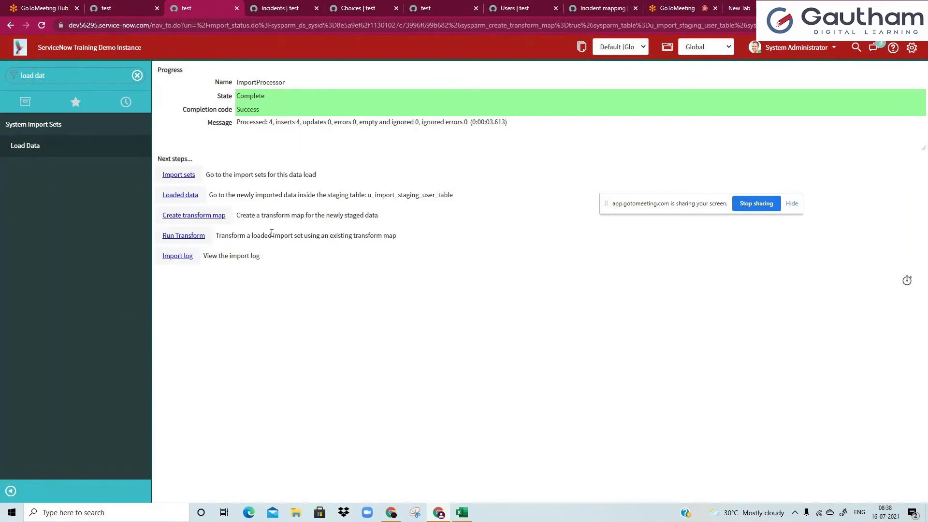
Start transforming import set ISET0010010, then copy INC00020055 from Excel cell A4.
click(198, 236)
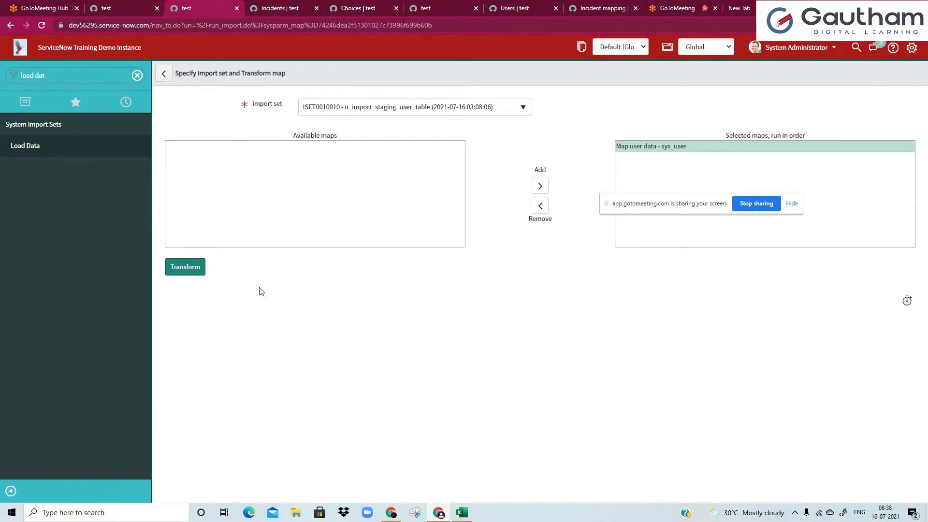
click(199, 266)
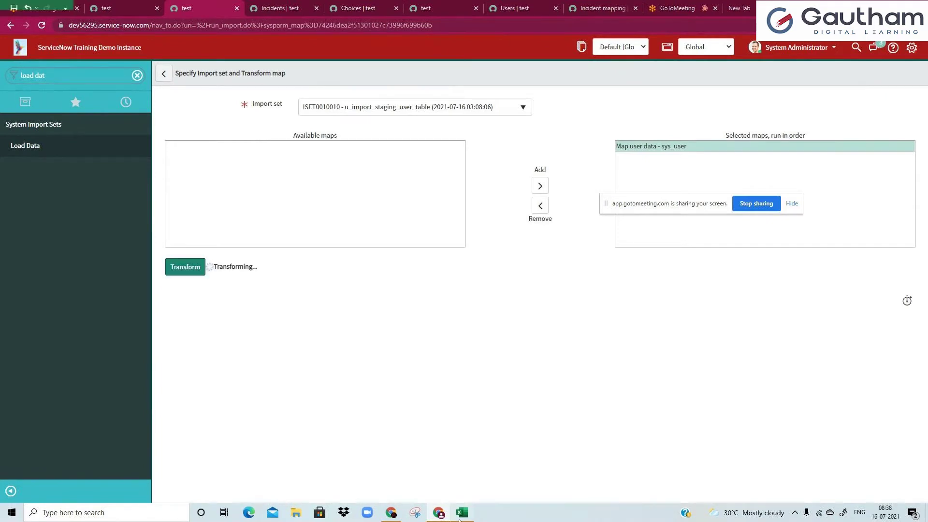
key(alt+Tab)
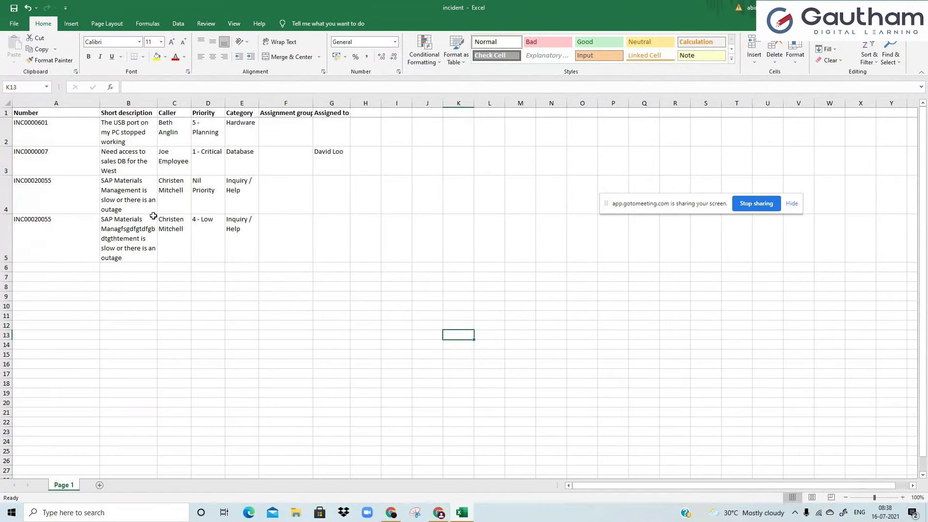
click(64, 201)
key(ctrl+c)
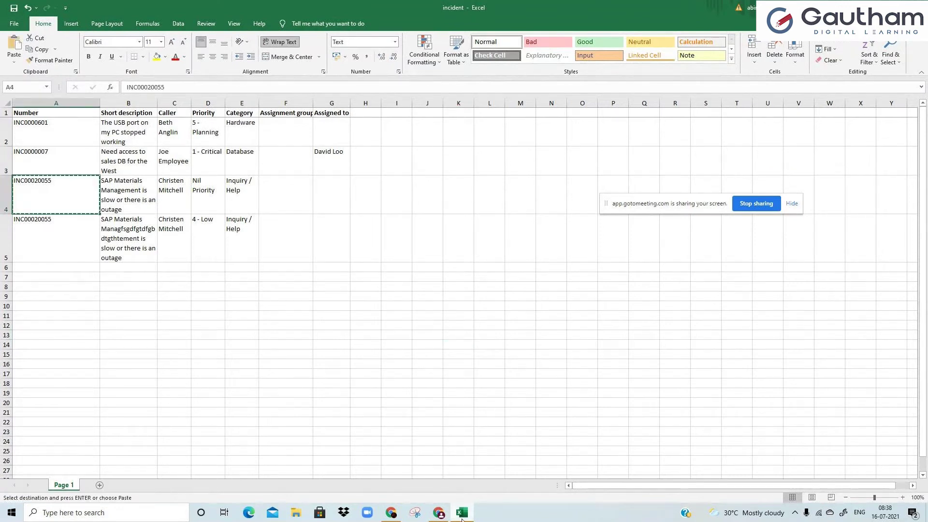
click(462, 518)
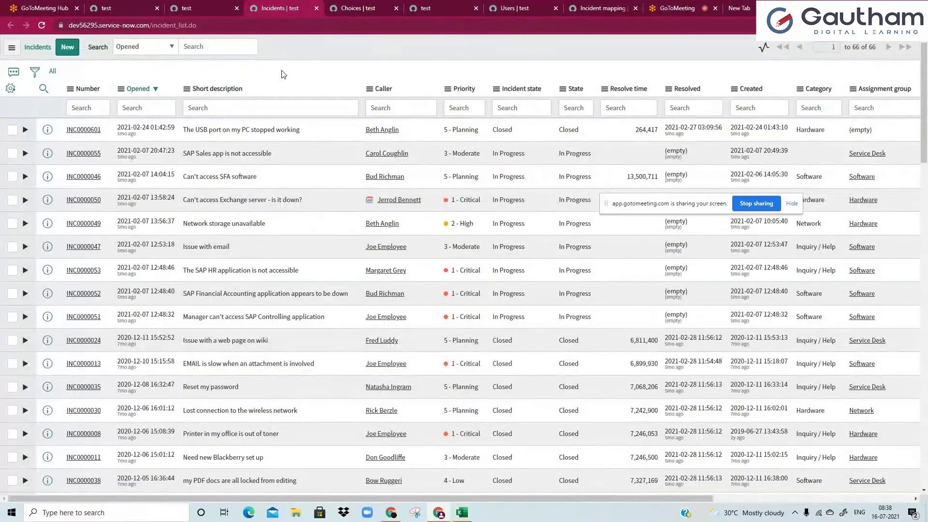
Filter the Incidents list by number INC00020055 and open that incident in a new tab.
key(ctrl+f)
key(ctrl+v)
click(102, 110)
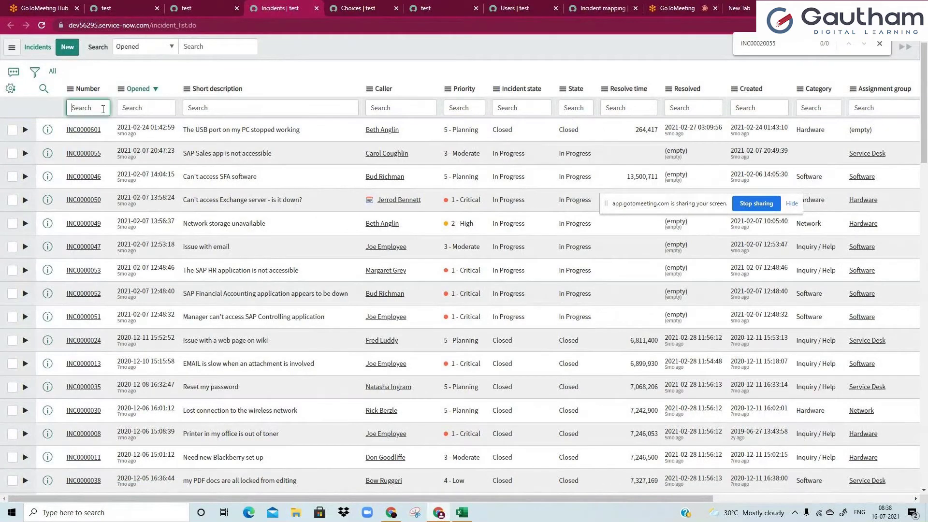
key(ctrl+v)
key(Return)
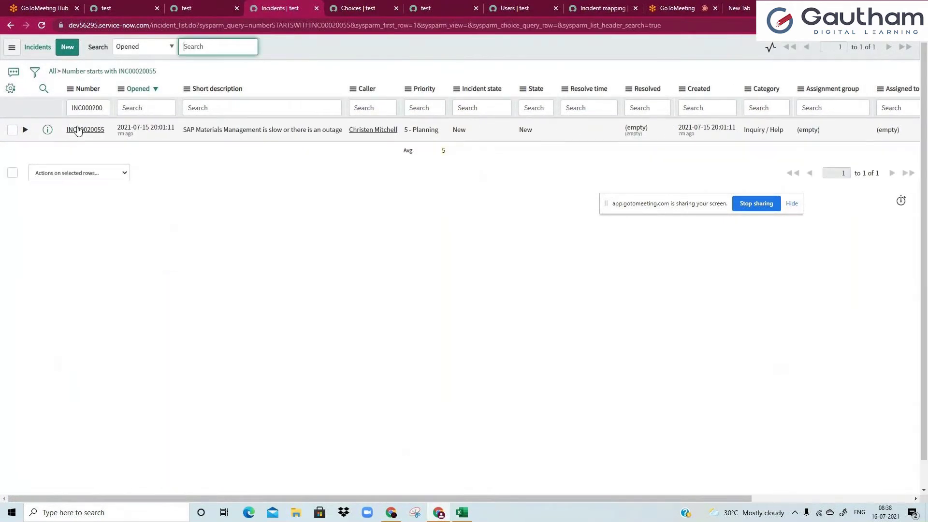
ctrl+click(84, 130)
Review incident INC00020055, priority 5 - Planning, then return to the transform progress page.
click(331, 8)
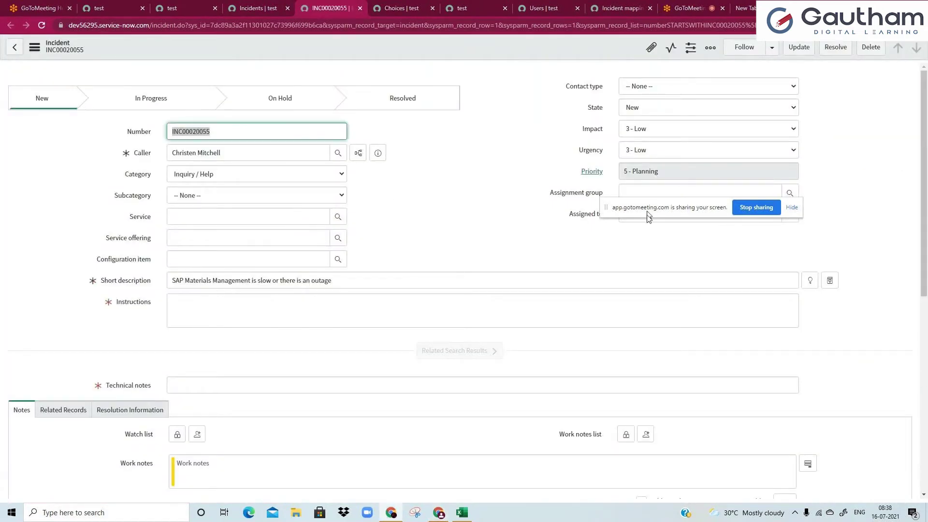
scroll(416, 200, down, 2)
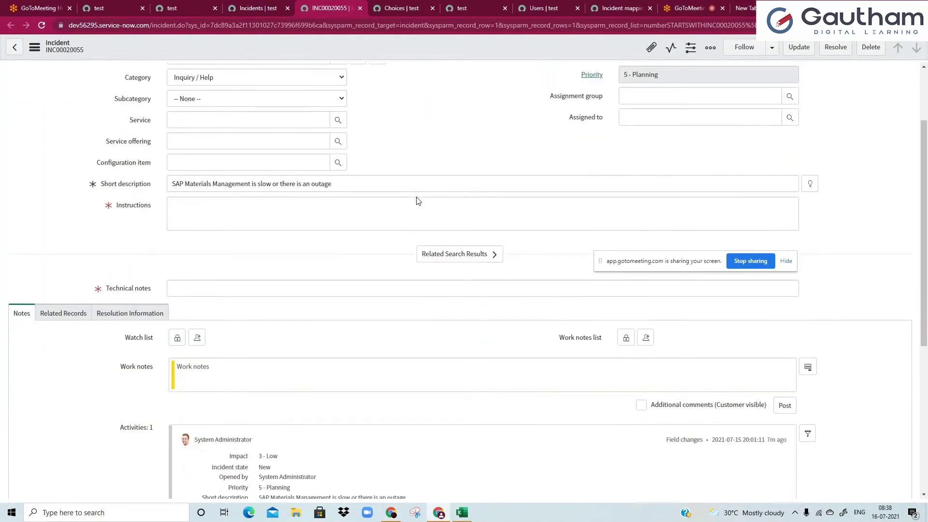
scroll(418, 201, up, 1)
scroll(417, 201, up, 1)
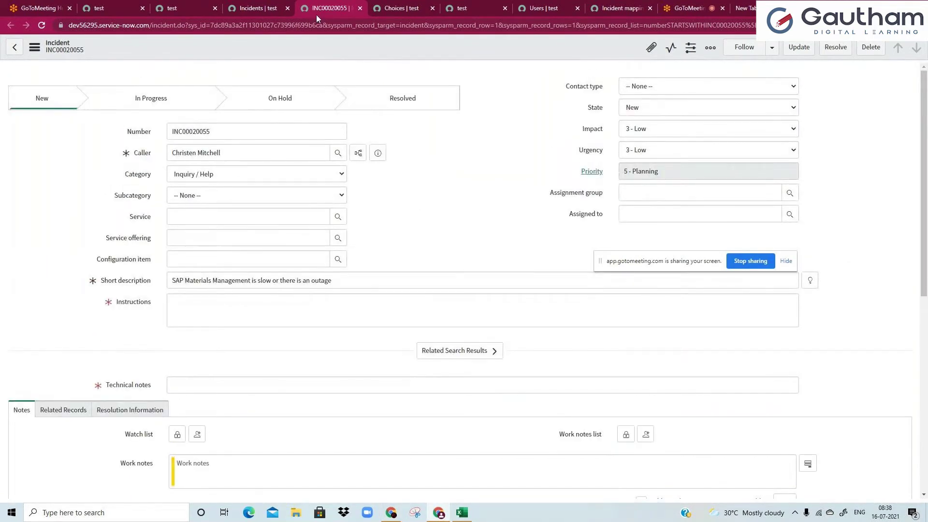
click(261, 8)
click(307, 3)
click(191, 7)
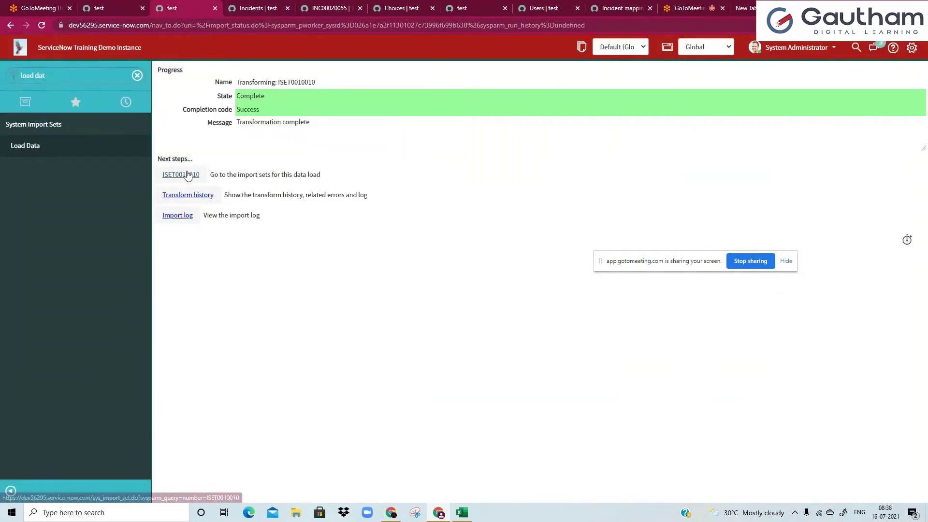
Zoom the page in and open import set ISET0010010 in a new tab.
key(ctrl+plus)
key(ctrl+plus)
ctrl+click(205, 195)
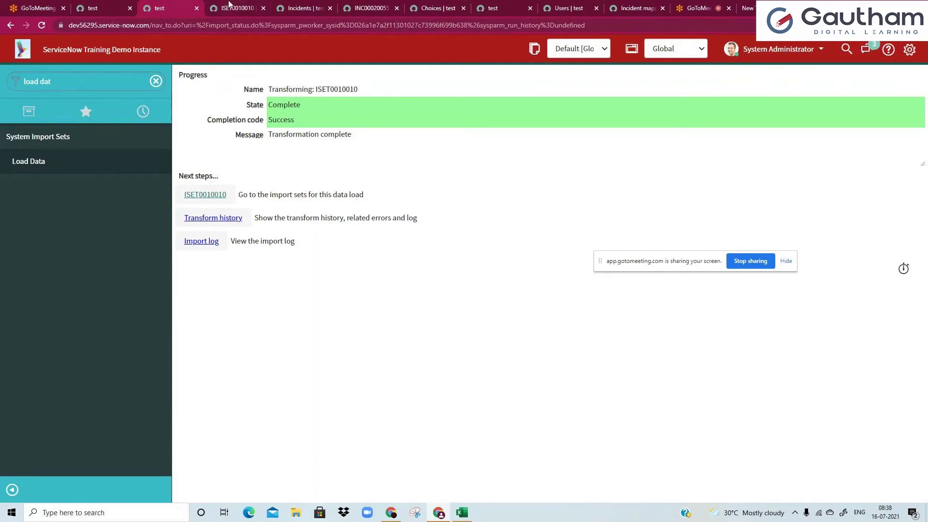
key(ctrl+Tab)
Check its four rows, all skipped for missing u_user_name coalesce values, then go back to Specify Import set.
scroll(296, 213, down, 3)
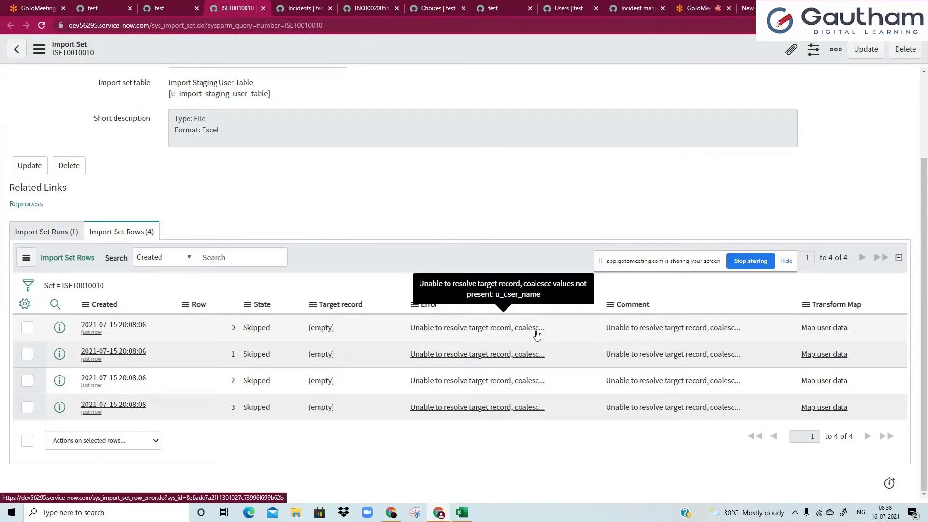
scroll(536, 333, up, 3)
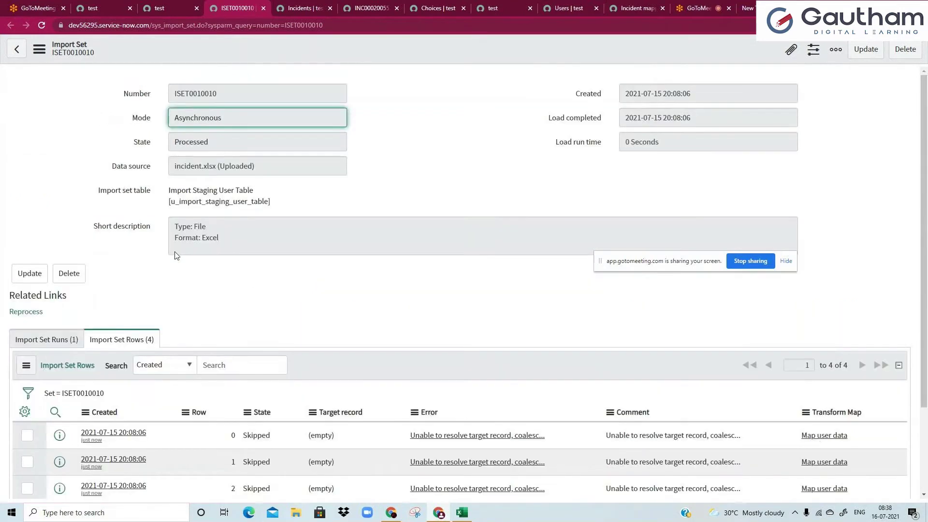
double_click(223, 201)
click(163, 6)
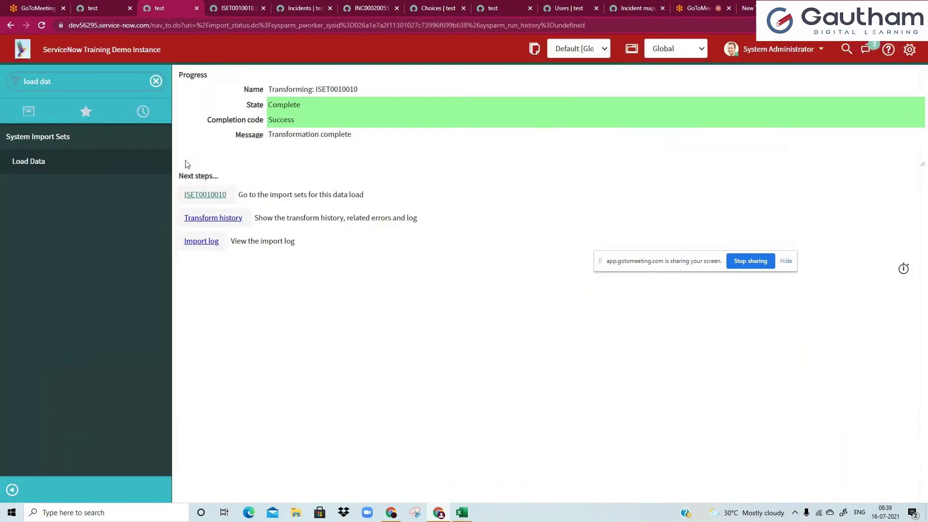
click(11, 26)
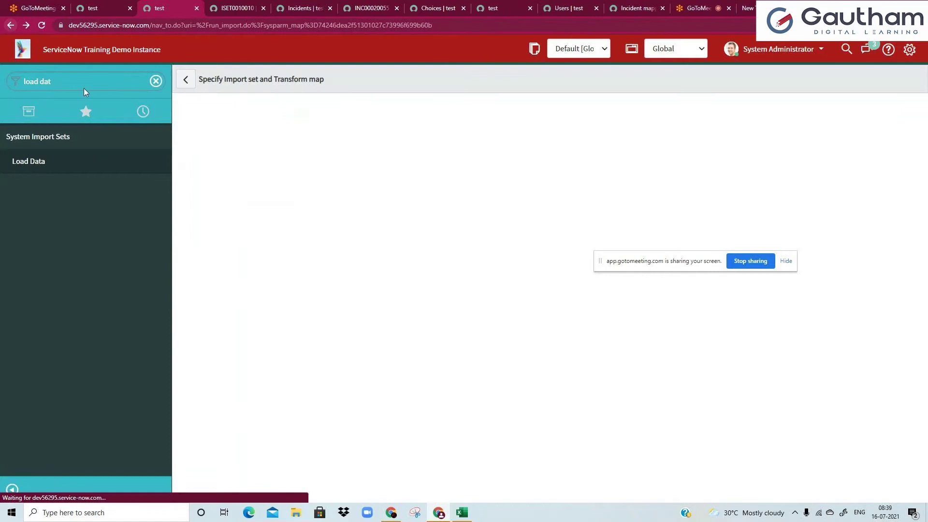
Load incident.xlsx from Downloads into the existing Import Incident [u_import_incident] table and submit.
click(62, 167)
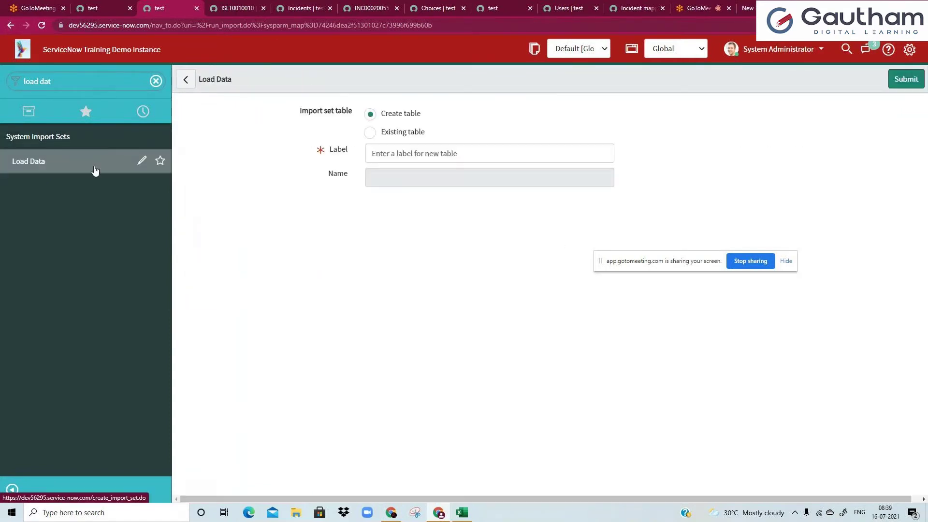
click(371, 131)
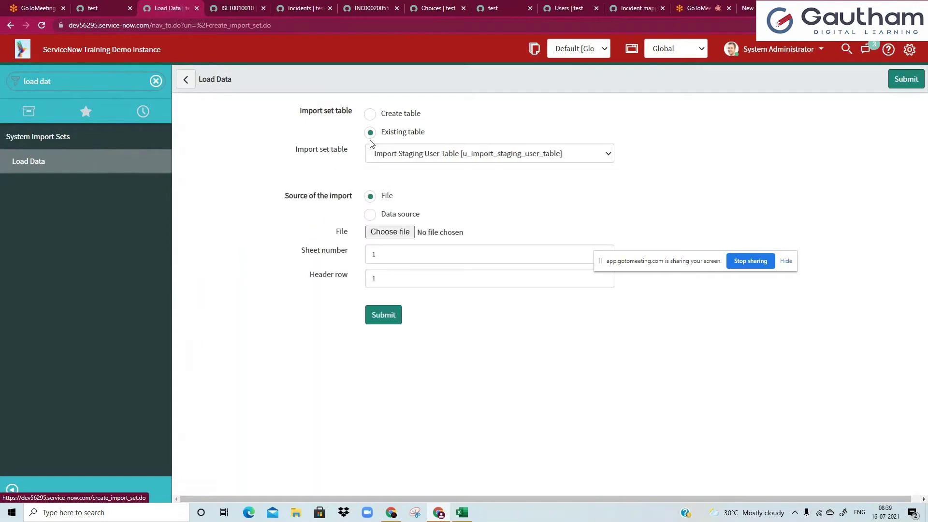
click(398, 153)
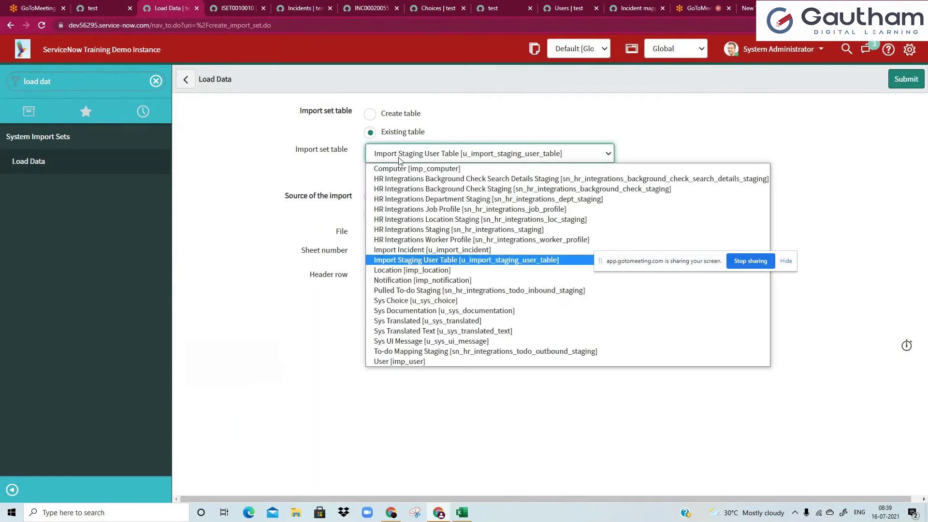
click(432, 249)
click(410, 232)
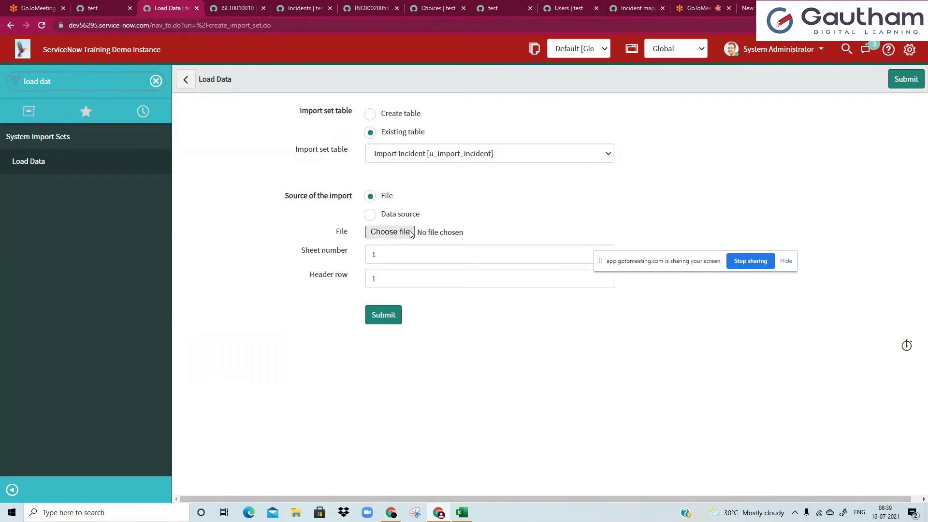
click(144, 84)
click(144, 83)
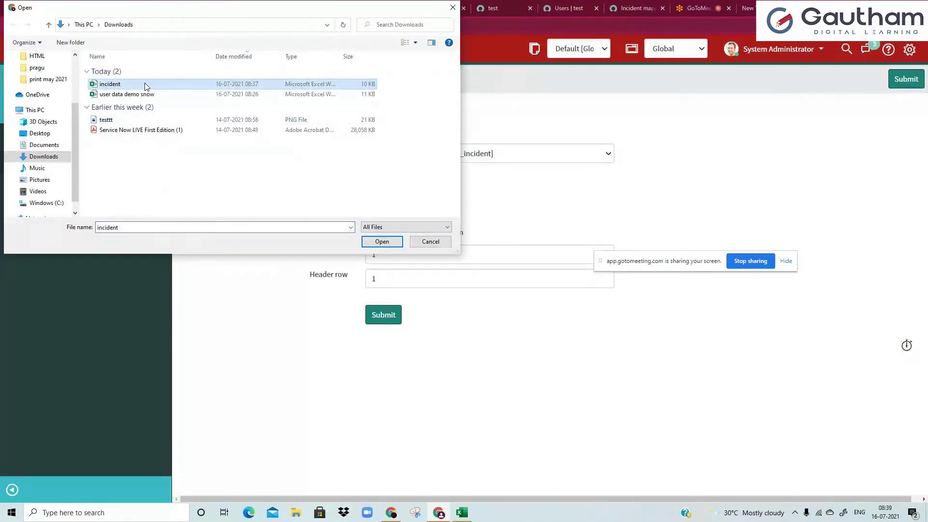
click(391, 245)
click(391, 243)
click(384, 315)
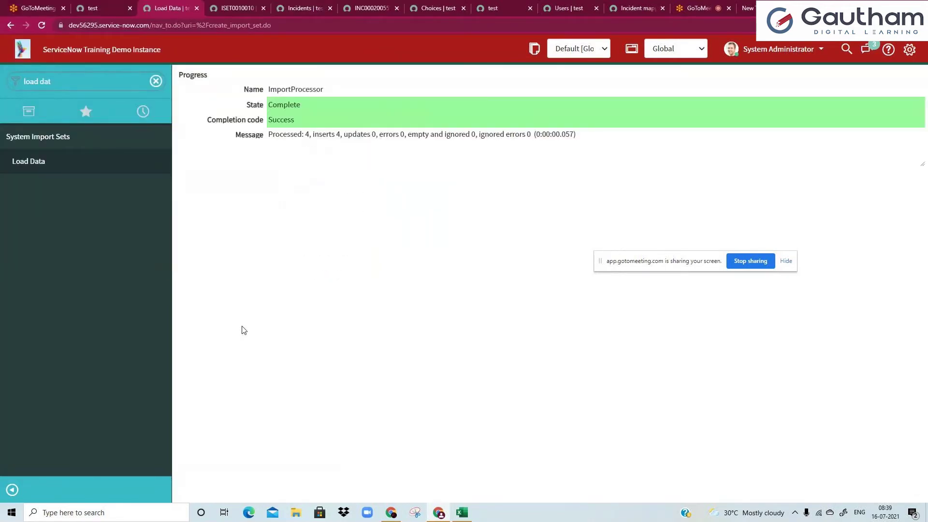
Transform ISET0010011 with 'Incident mapping - incident' after closing the old ISET0010010 tab.
click(224, 264)
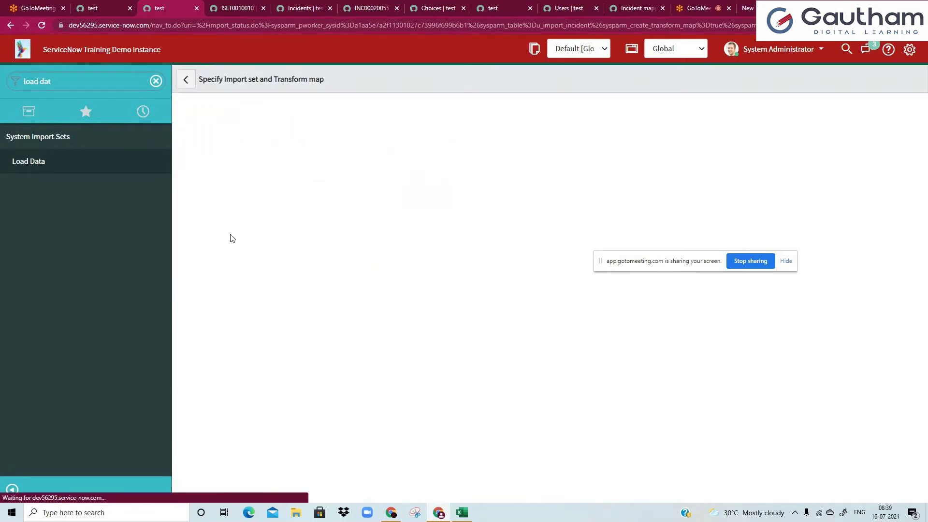
click(263, 8)
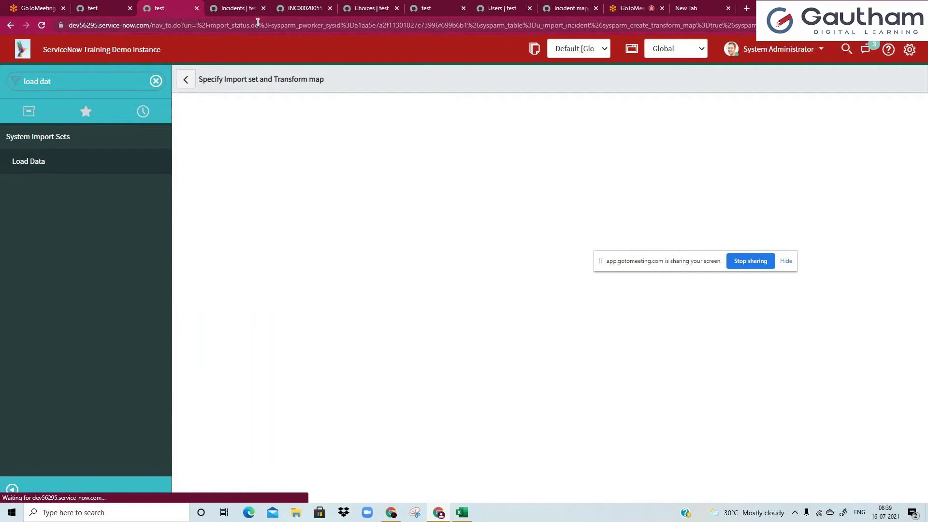
click(300, 8)
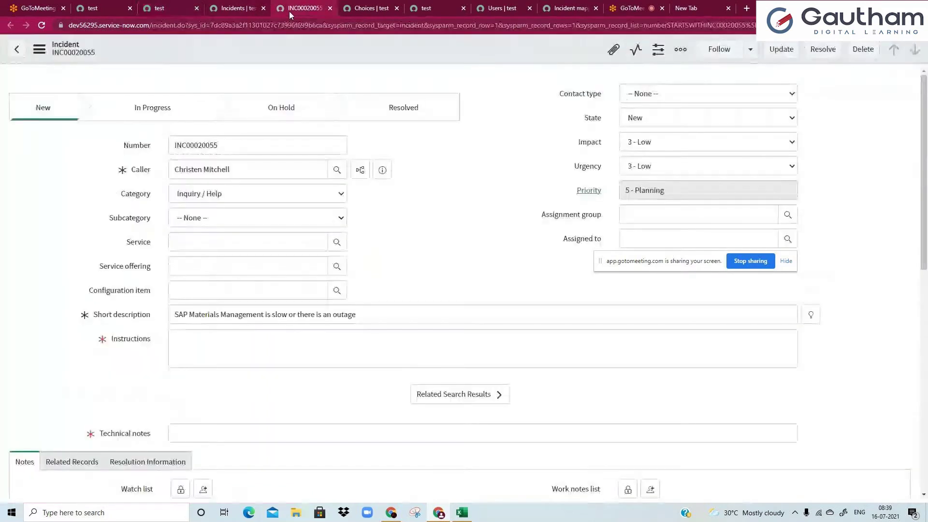
click(142, 9)
click(210, 302)
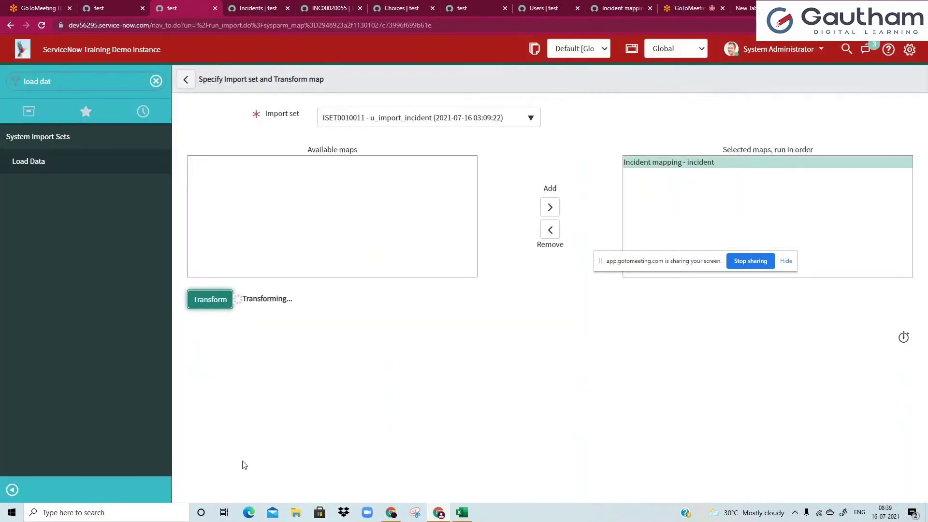
click(353, 6)
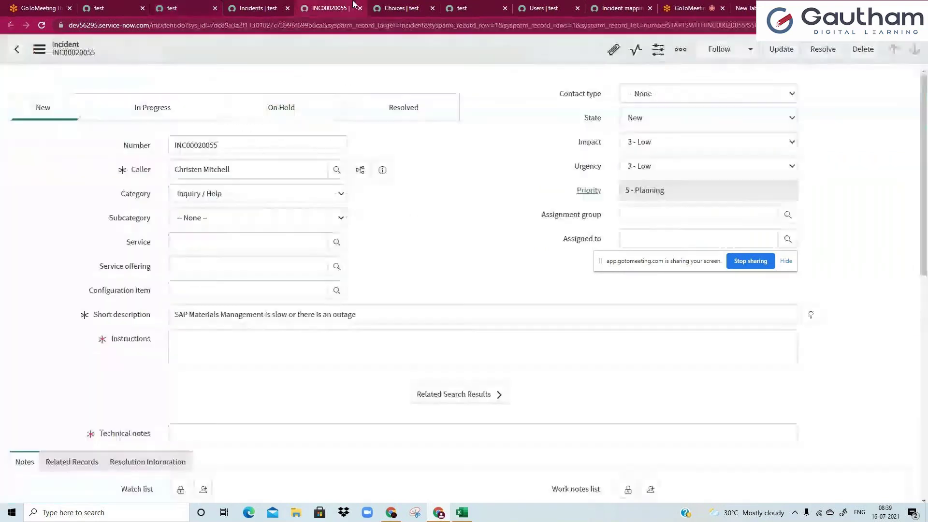
Refresh the Incidents list filtered on INC00020055.
click(256, 8)
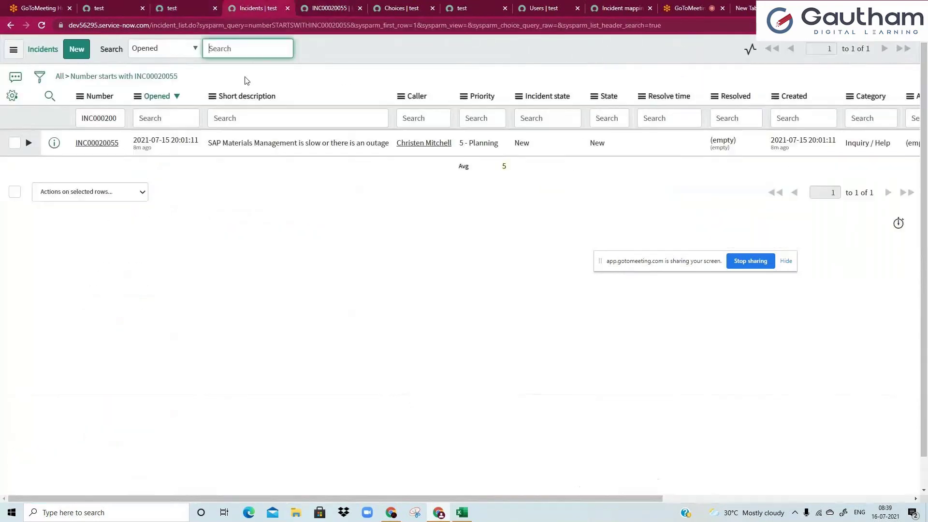
click(158, 79)
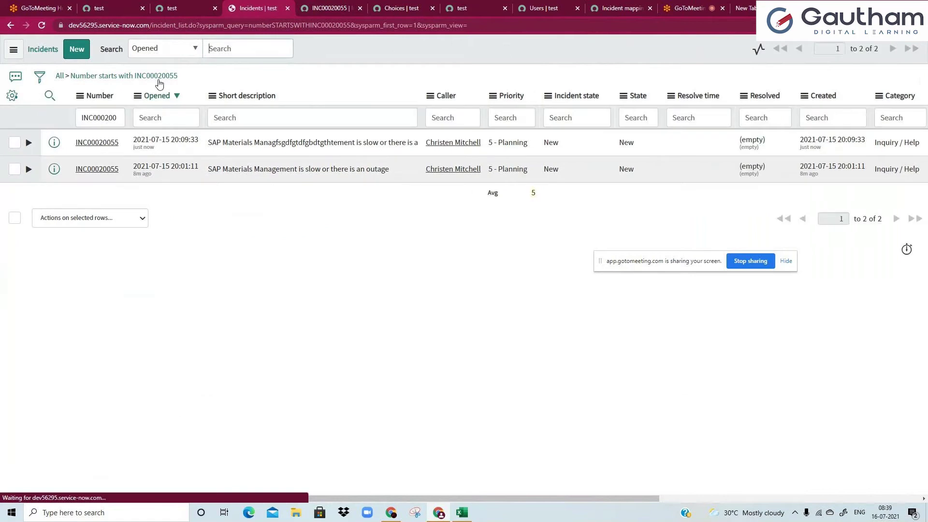
click(159, 85)
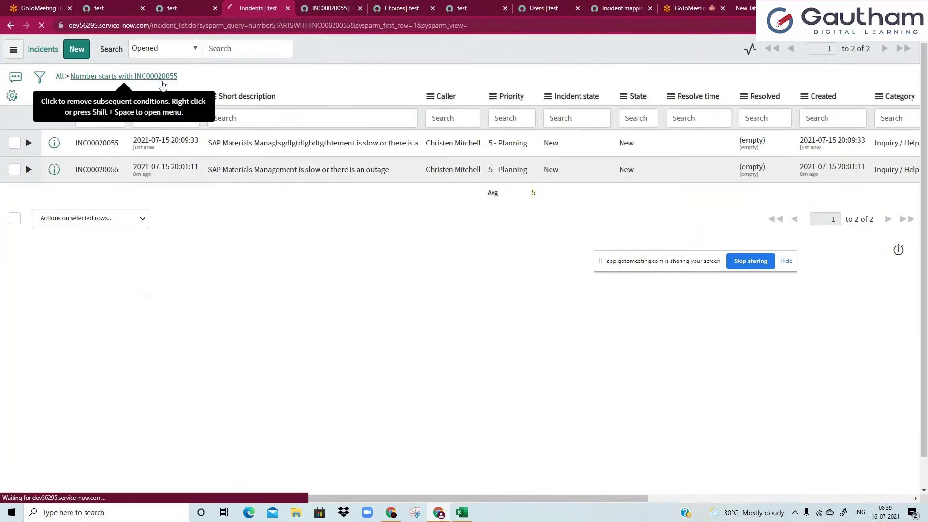
In the Excel sheet, inspect the INC00020055 rows in A4 and A5 and the first short description.
mouse_move(463, 511)
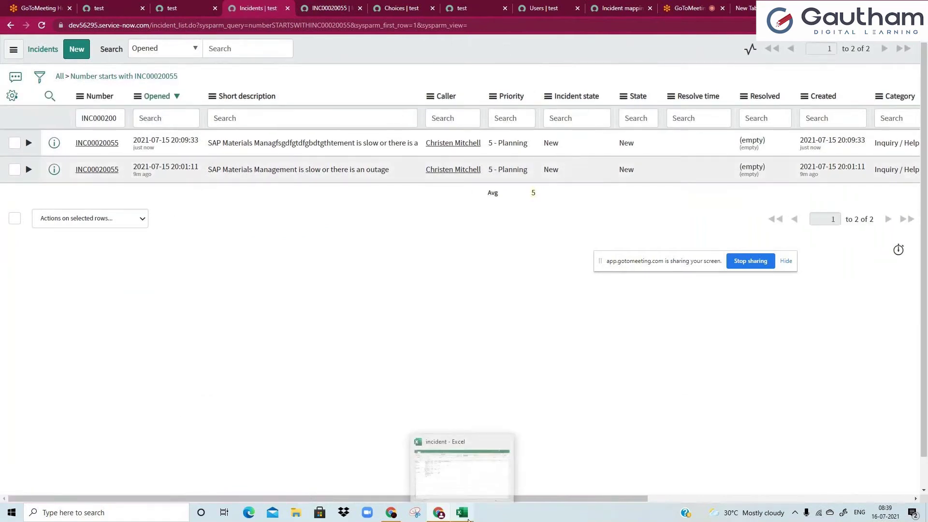
mouse_move(483, 472)
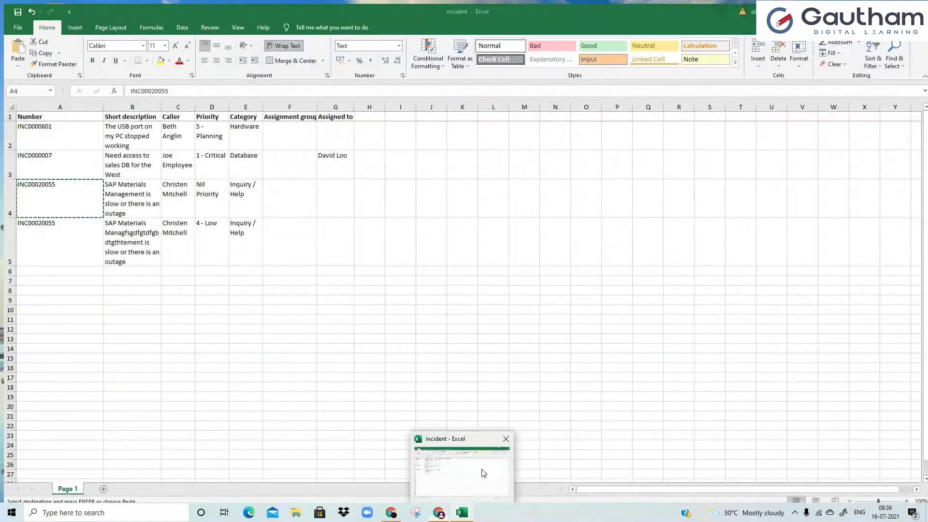
click(484, 473)
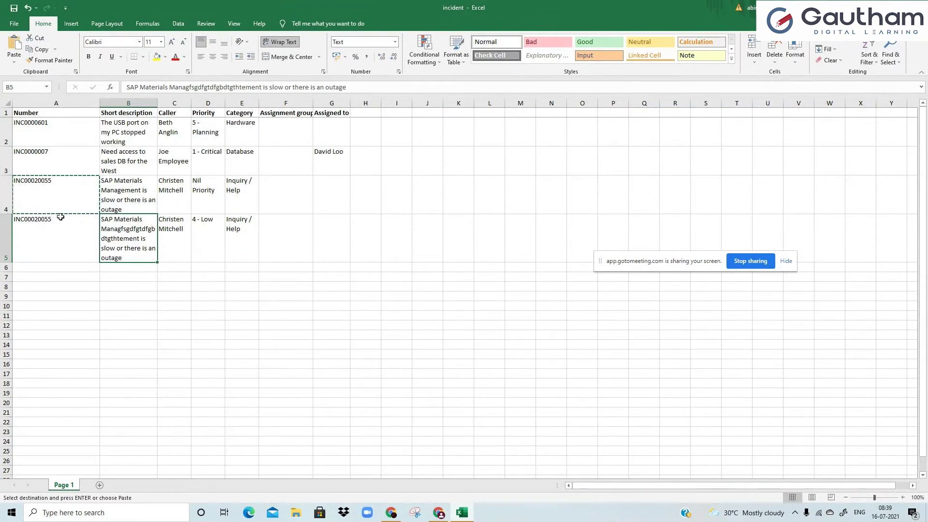
click(53, 181)
click(61, 222)
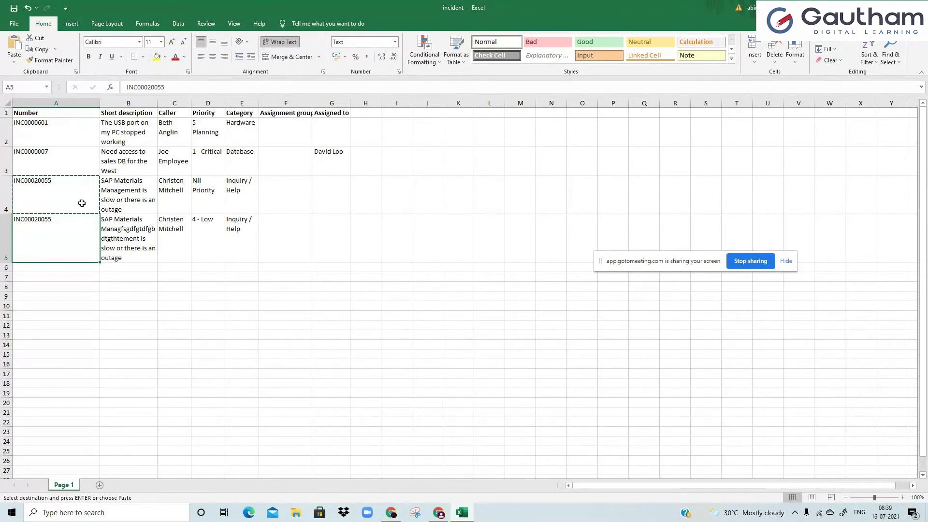
click(109, 199)
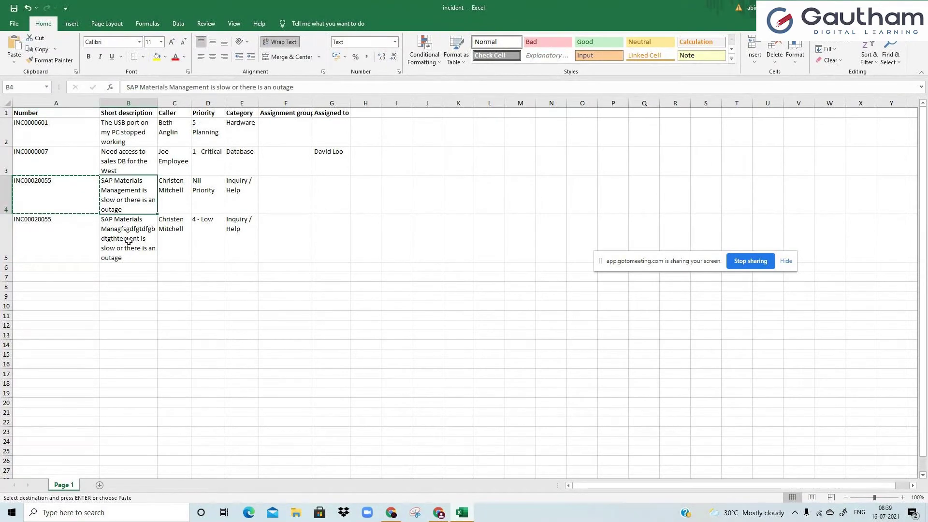
Compare the sheet against the ServiceNow incident list and the completed transform page.
key(alt+Tab)
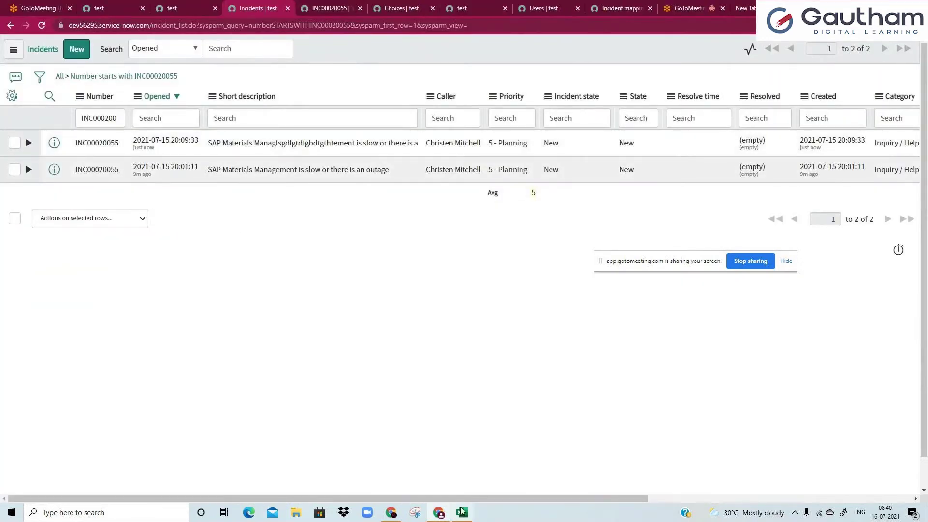
key(alt+Tab)
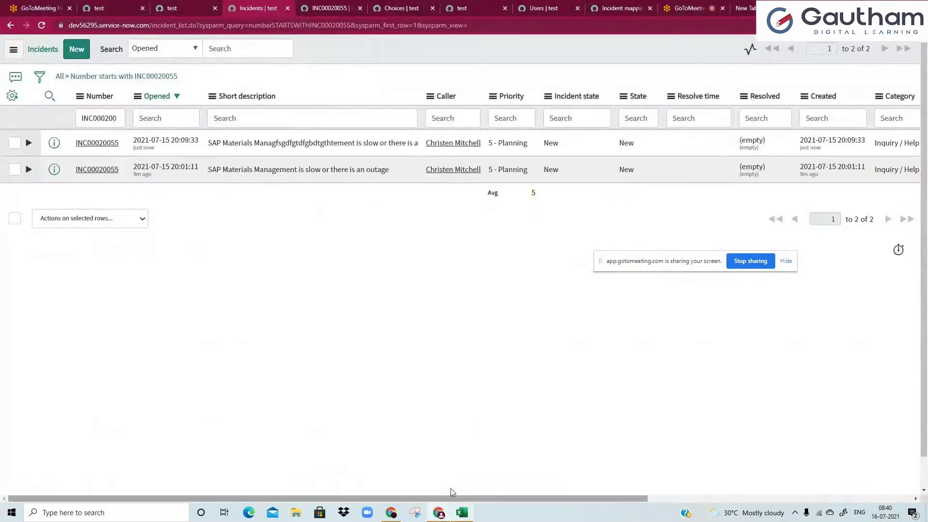
click(460, 505)
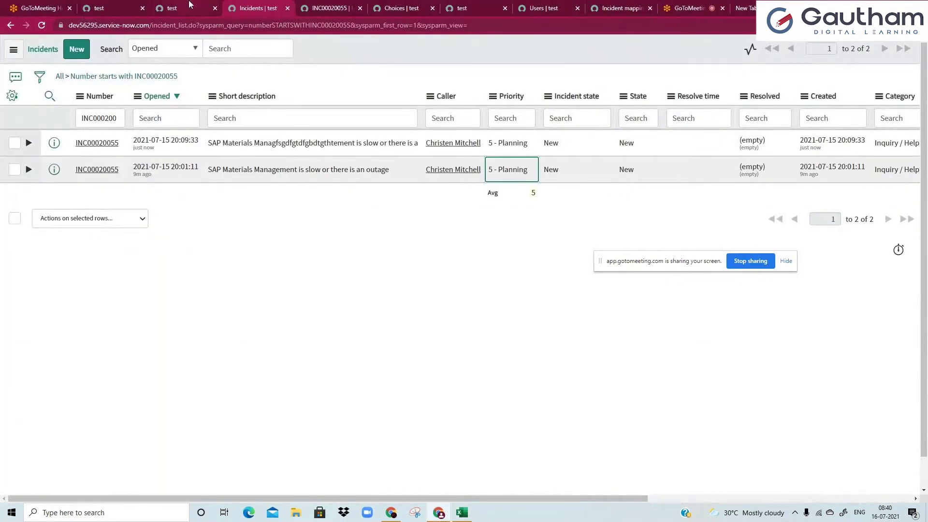
click(189, 6)
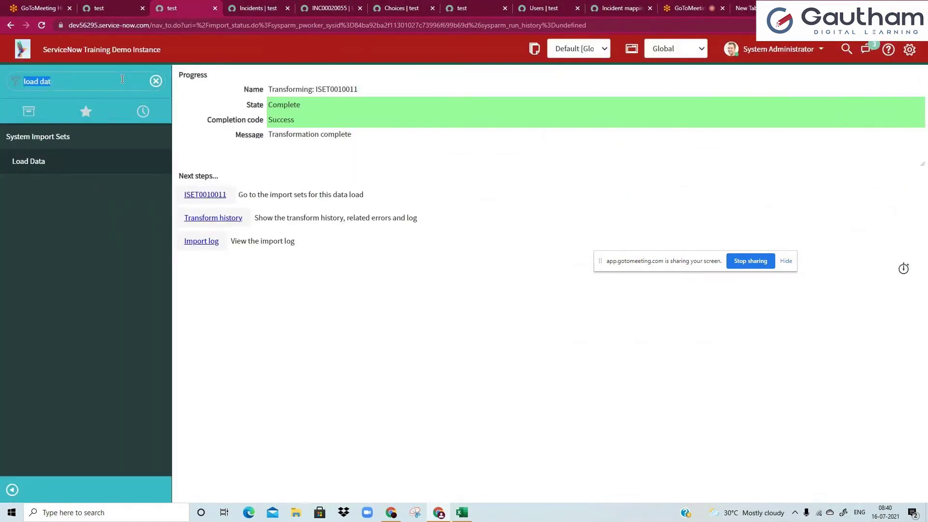
click(248, 7)
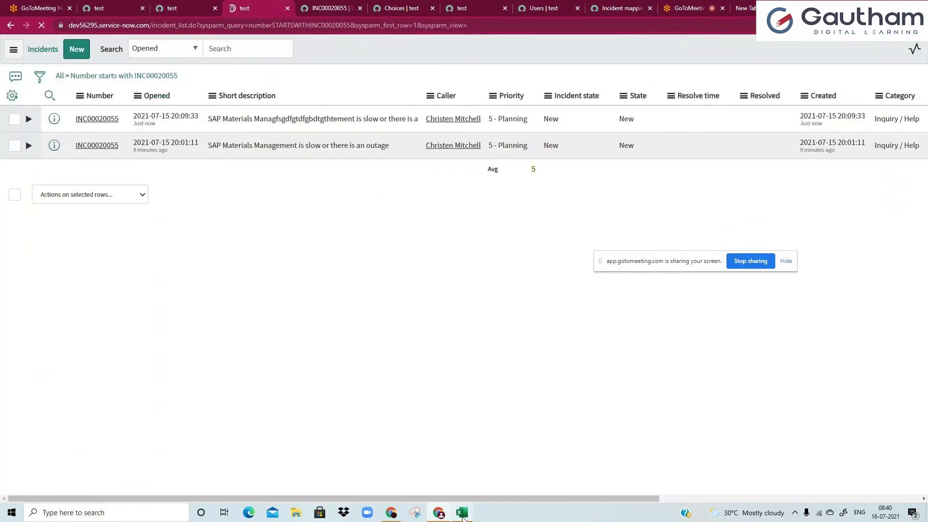
click(462, 513)
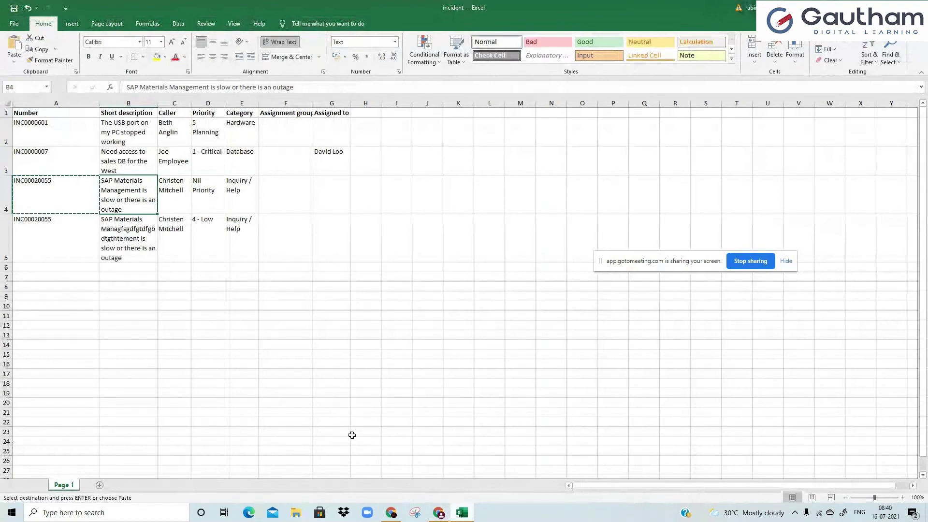
Enter 'testtttjdsfkd' as INC0000007's Assigned to and 'hrllo' as INC00020055's Assignment group.
click(326, 165)
text(testtttjdsfkd)
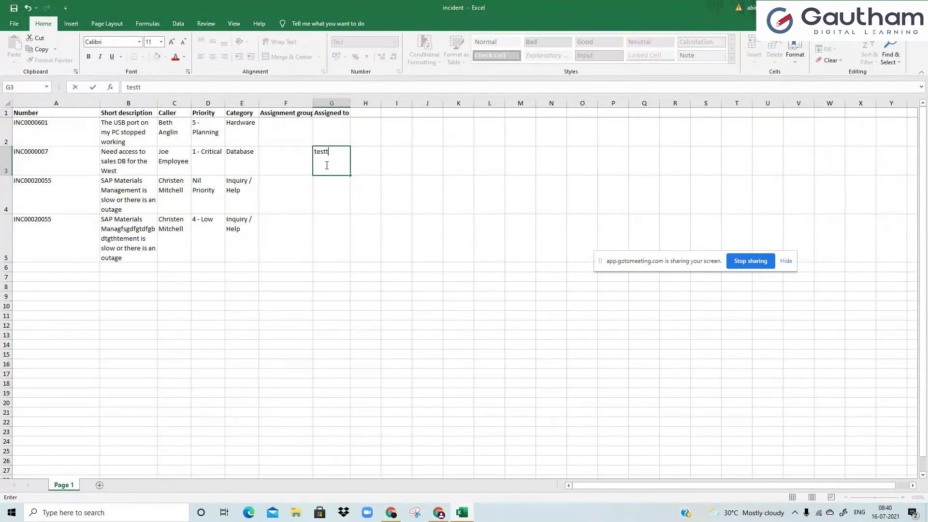
click(274, 180)
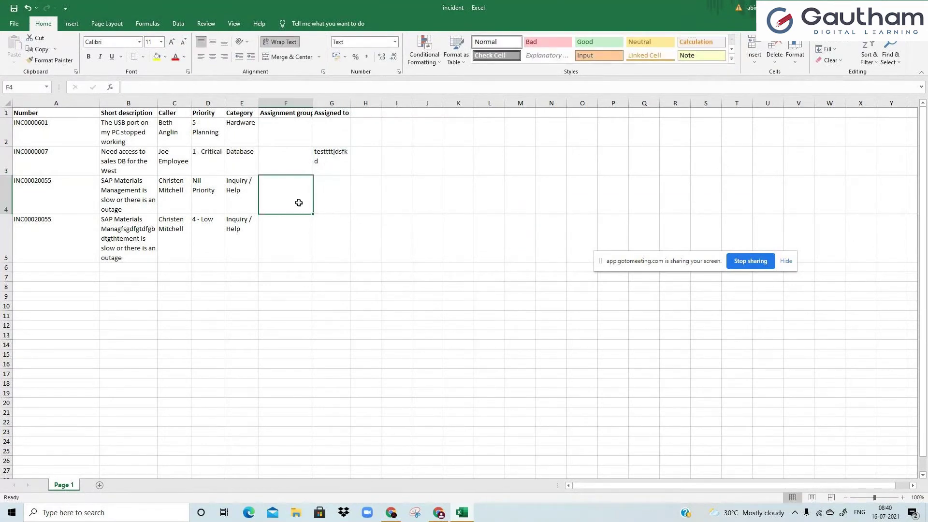
text(hrlloo)
In ServiceNow, filter the navigator with 'load da' to find Load Data.
key(alt+Tab)
click(211, 7)
click(102, 77)
text(load da)
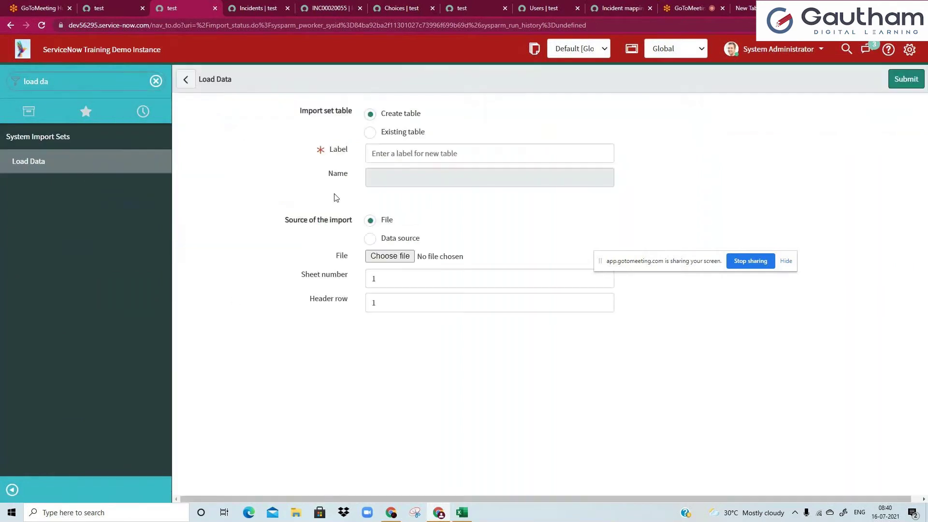
Load incident.xlsx from Downloads into the existing Import Incident table.
click(238, 26)
click(369, 132)
click(394, 234)
click(43, 83)
double_click(151, 83)
click(383, 315)
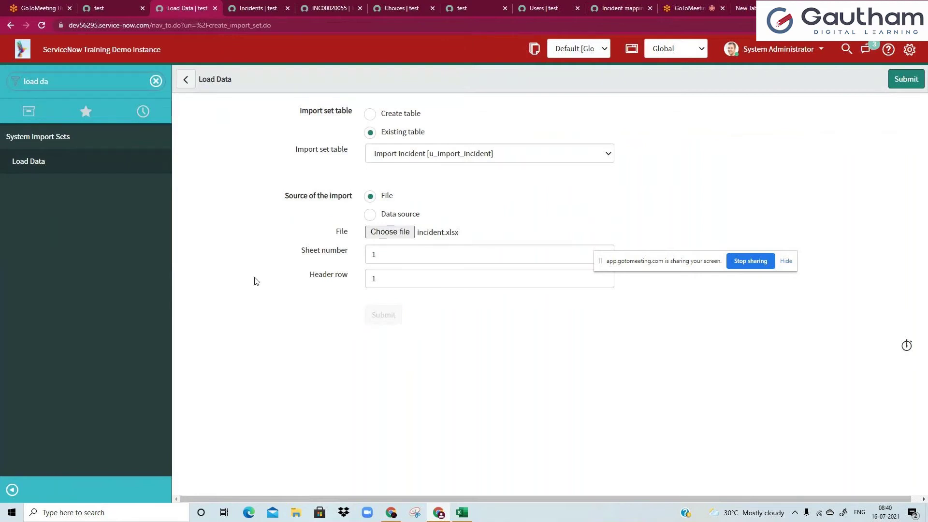
Run the Incident mapping transform on the new import set ISET0010012.
click(233, 240)
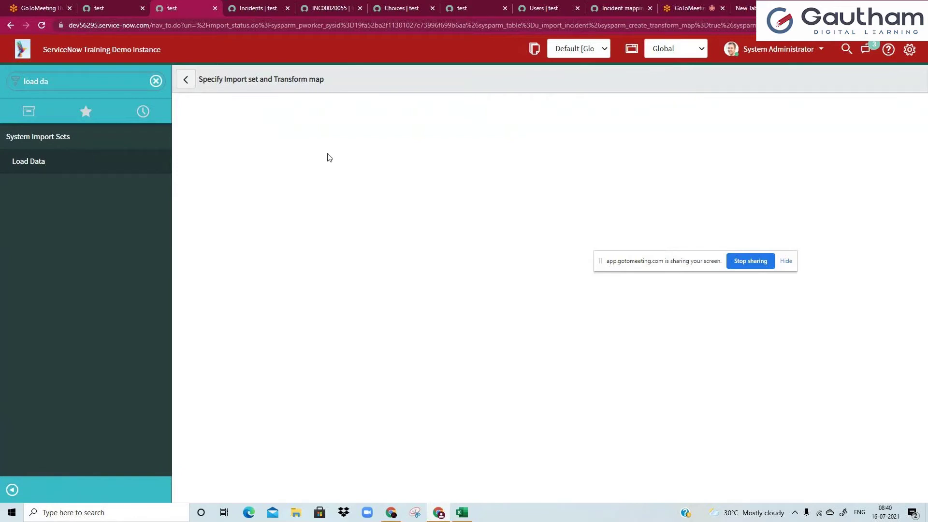
click(209, 299)
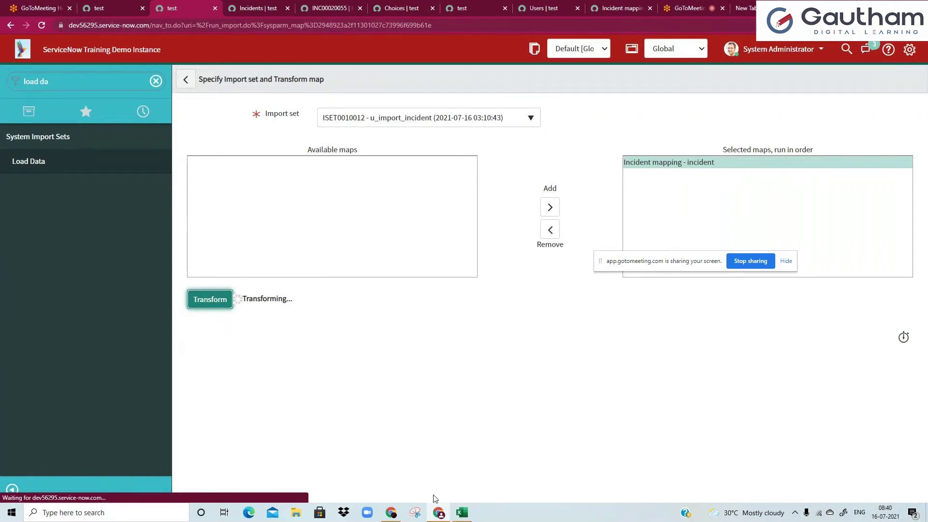
click(463, 514)
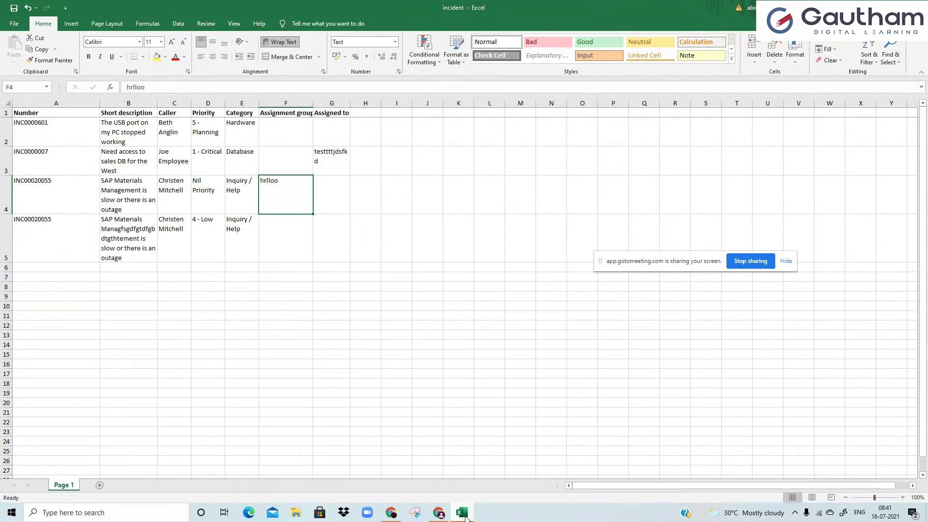
click(463, 513)
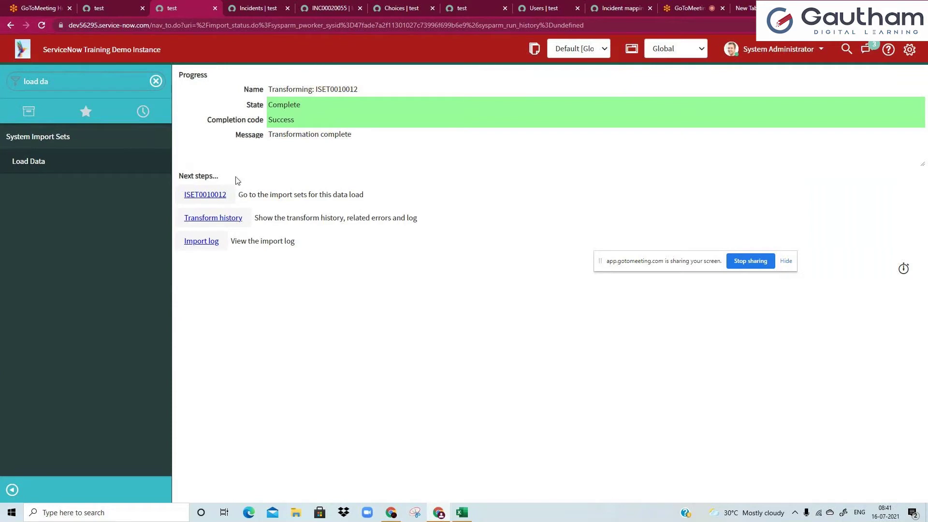
Open import set ISET0010012 and its updated target incidents, including INC0000007, in new tabs.
click(224, 196)
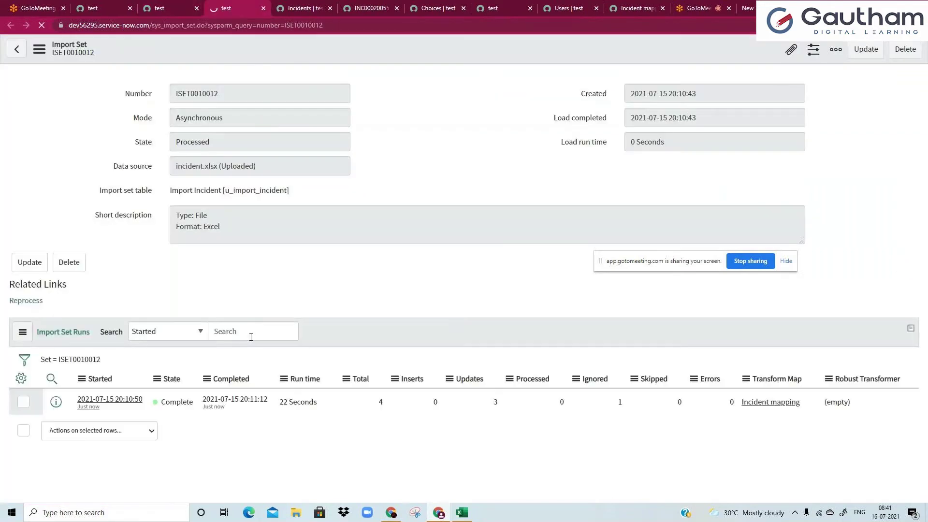
scroll(251, 342, down, 2)
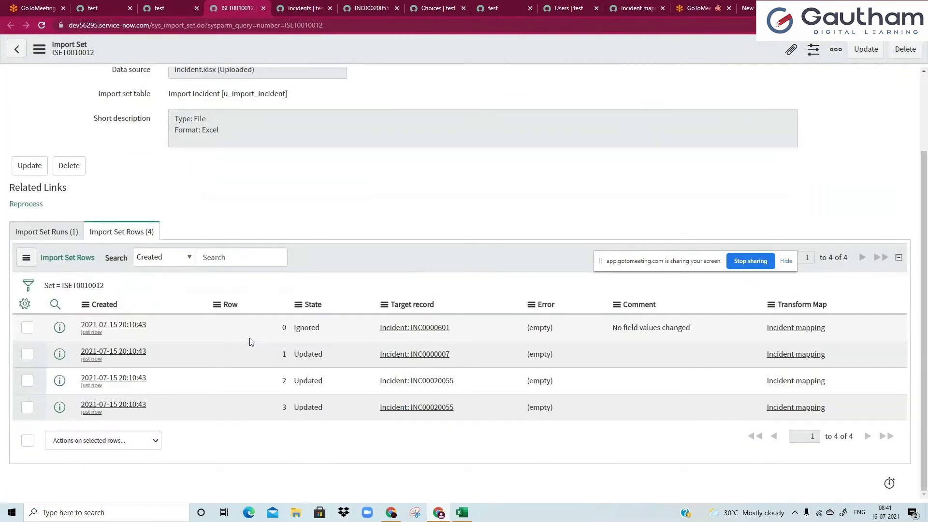
ctrl+click(402, 355)
ctrl+click(412, 381)
ctrl+click(409, 409)
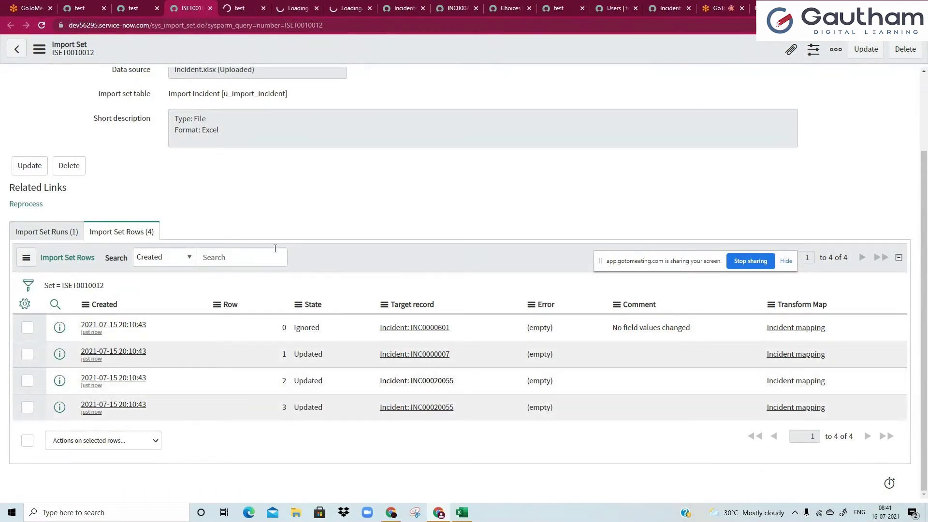
key(ctrl+Tab)
drag(647, 267, 648, 306)
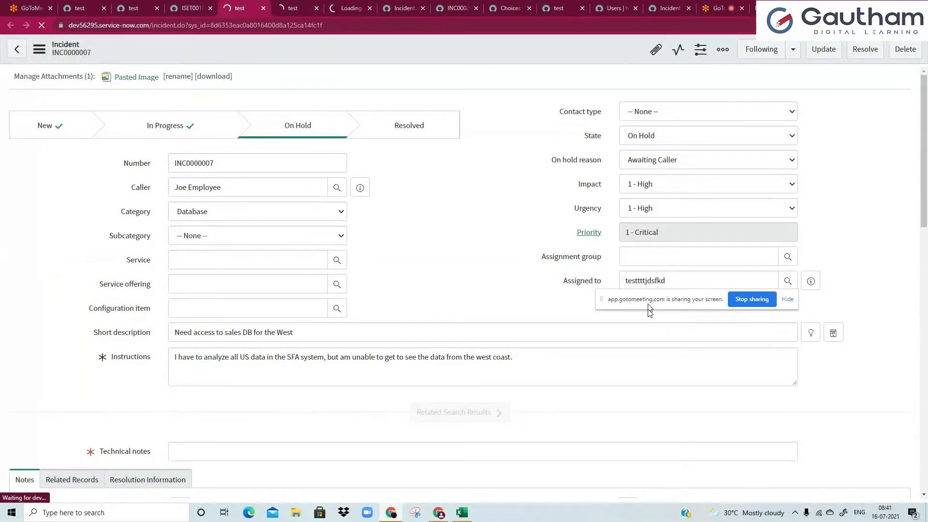
key(ctrl+Tab)
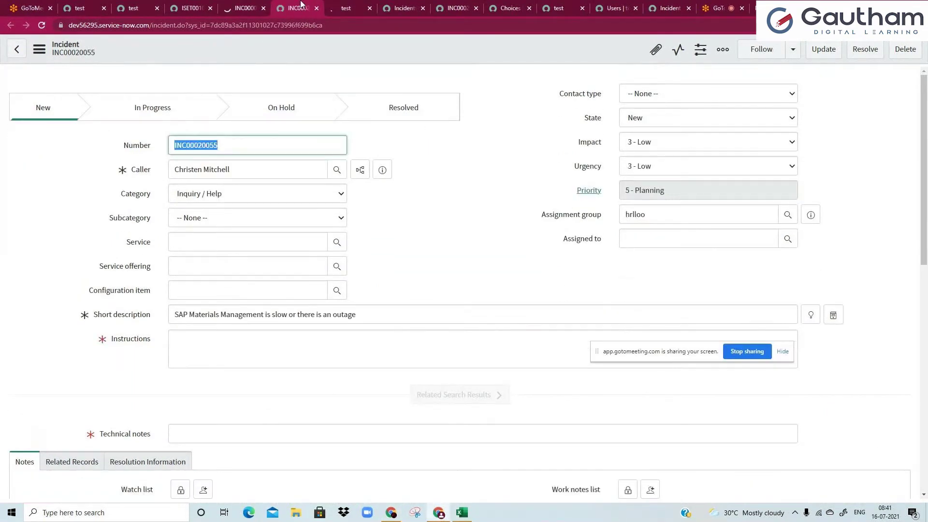
key(ctrl+Tab)
key(ctrl+shift+Tab)
key(ctrl+shift+Tab)
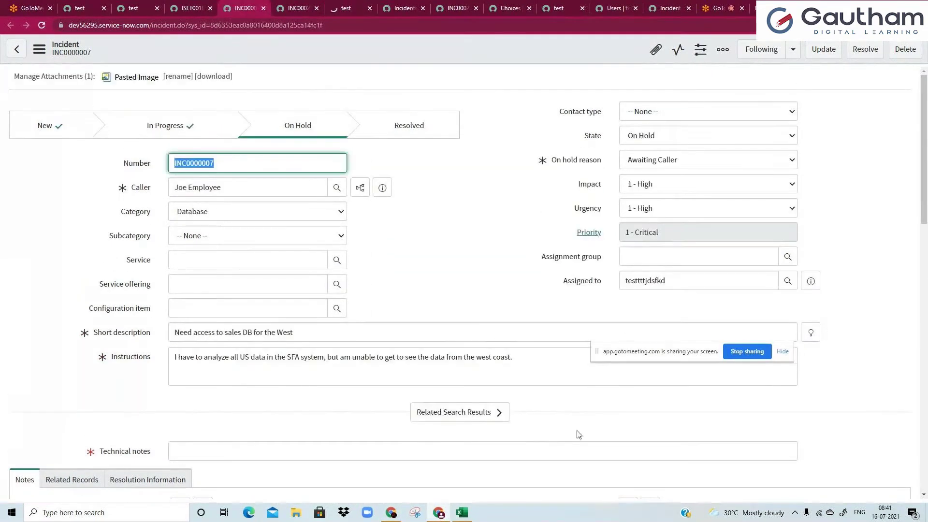
Compare INC00020055's spreadsheet priority with INC0000007's impact and urgency in ServiceNow.
click(461, 513)
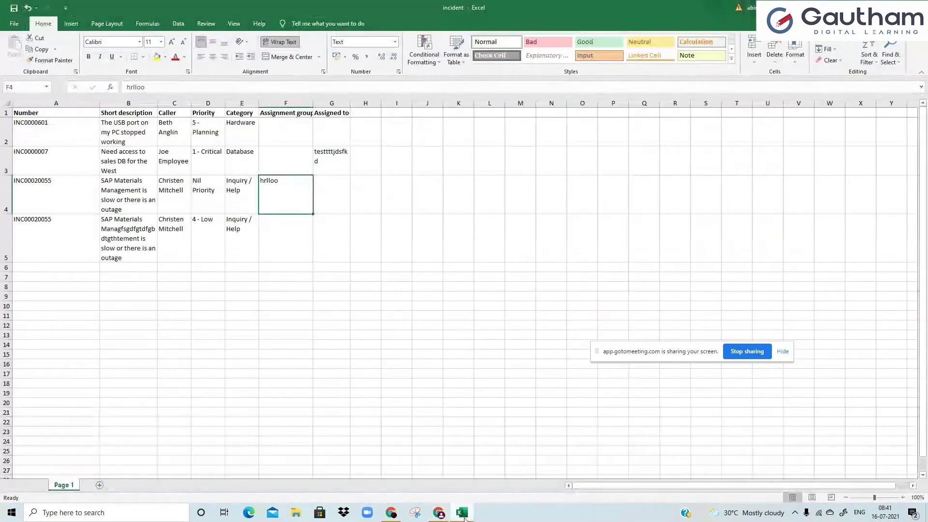
click(210, 202)
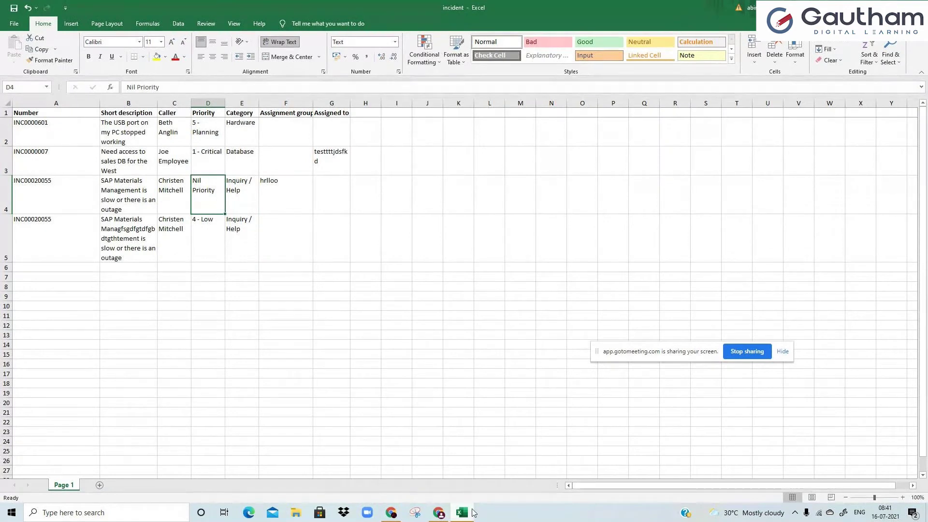
key(alt+Tab)
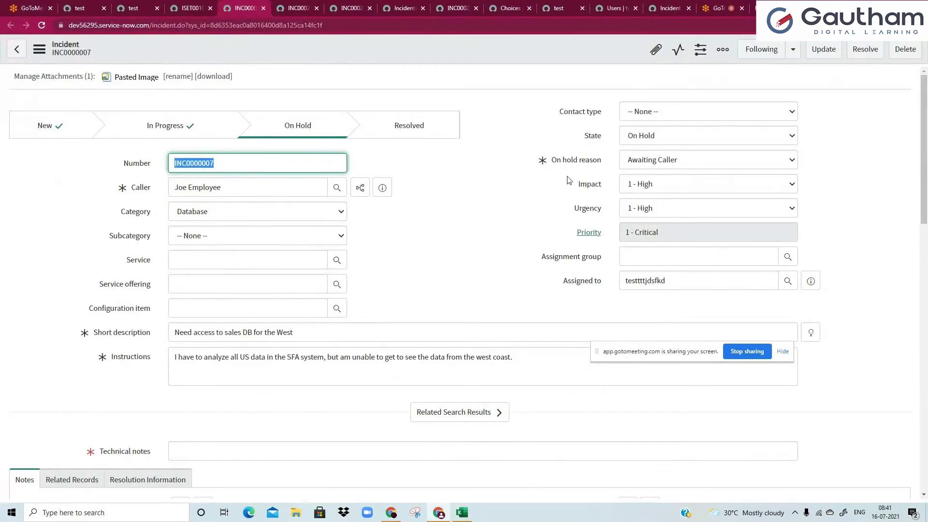
click(589, 184)
click(587, 208)
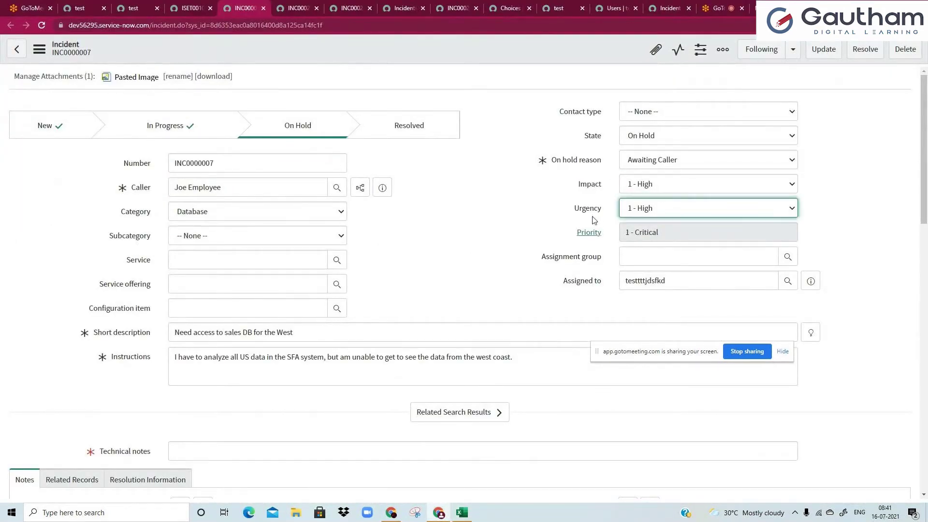
Check the spreadsheet's Assigned to and Assignment group test values against the imported incident form.
click(471, 516)
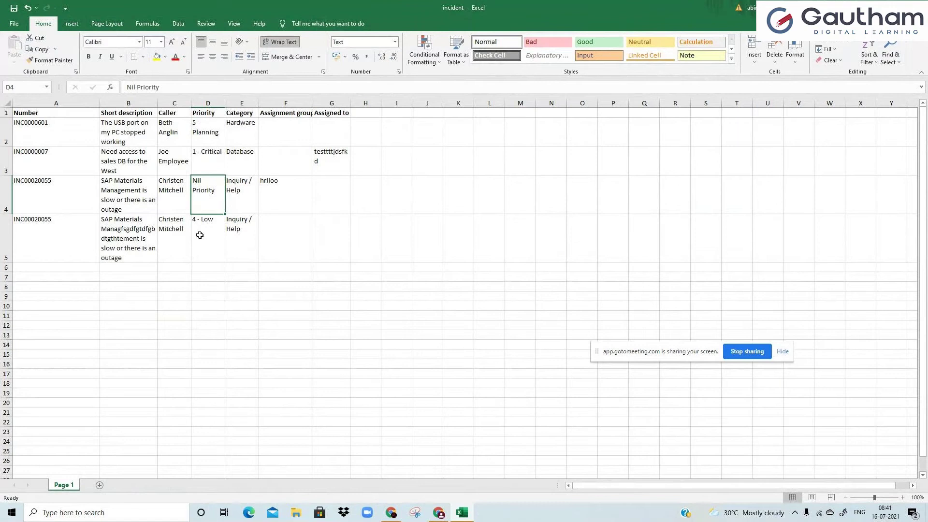
click(199, 235)
click(330, 156)
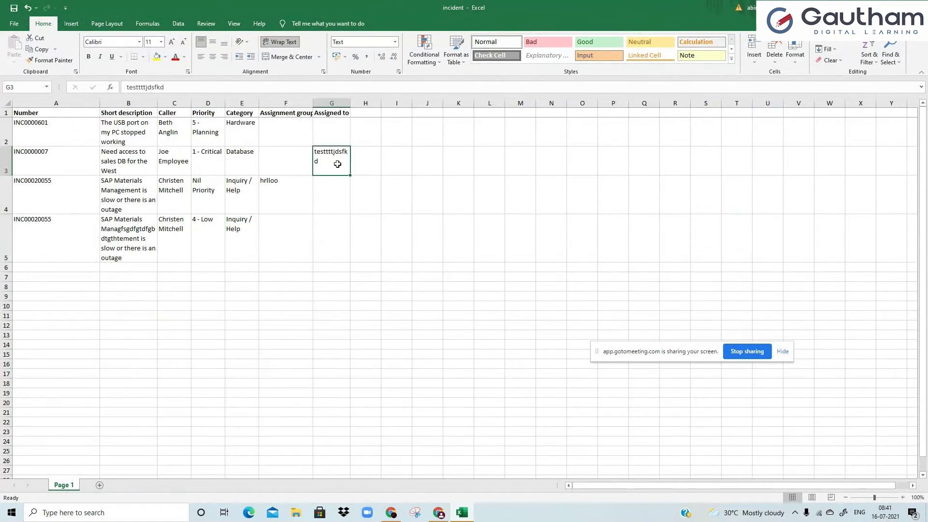
click(283, 200)
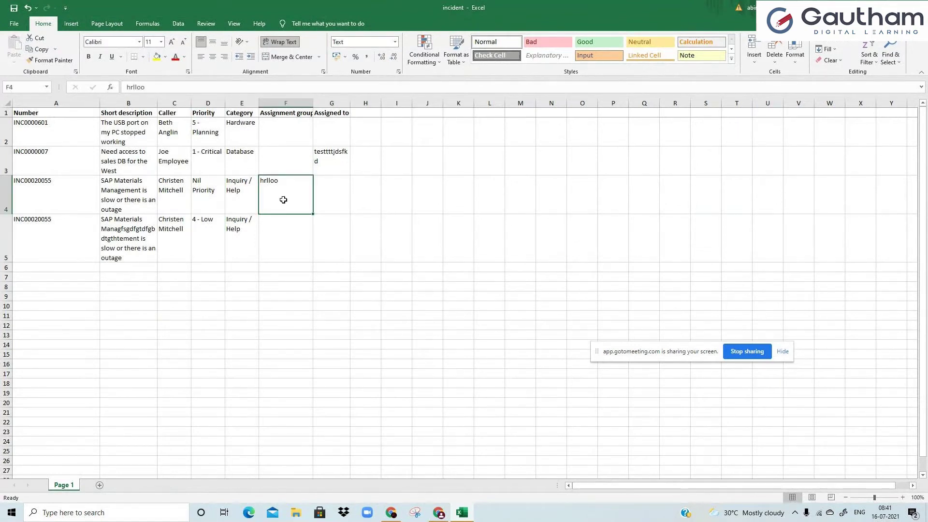
click(330, 159)
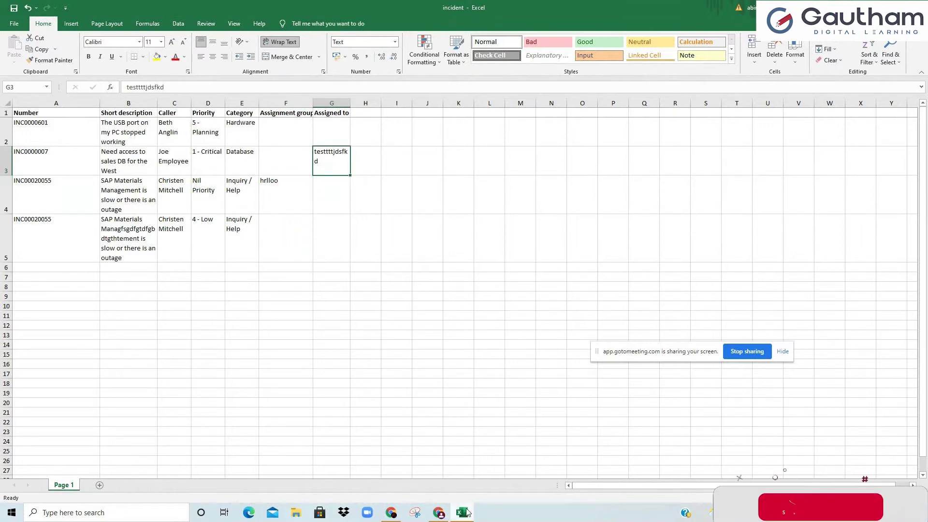
key(alt+Tab)
click(661, 280)
click(695, 256)
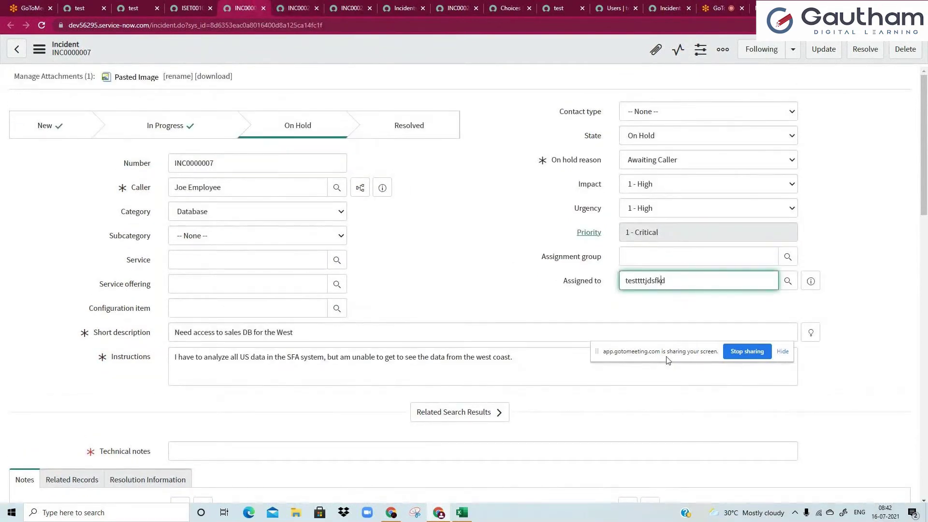
Preview INC0000007's Assigned to user through its info icon.
click(317, 336)
key(ctrl+a)
click(377, 307)
click(641, 280)
click(655, 306)
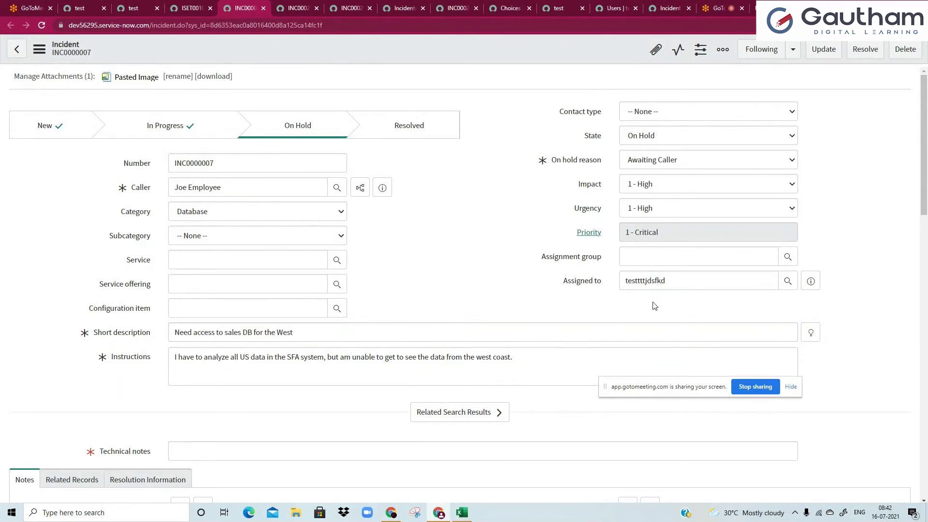
drag(656, 280, 732, 281)
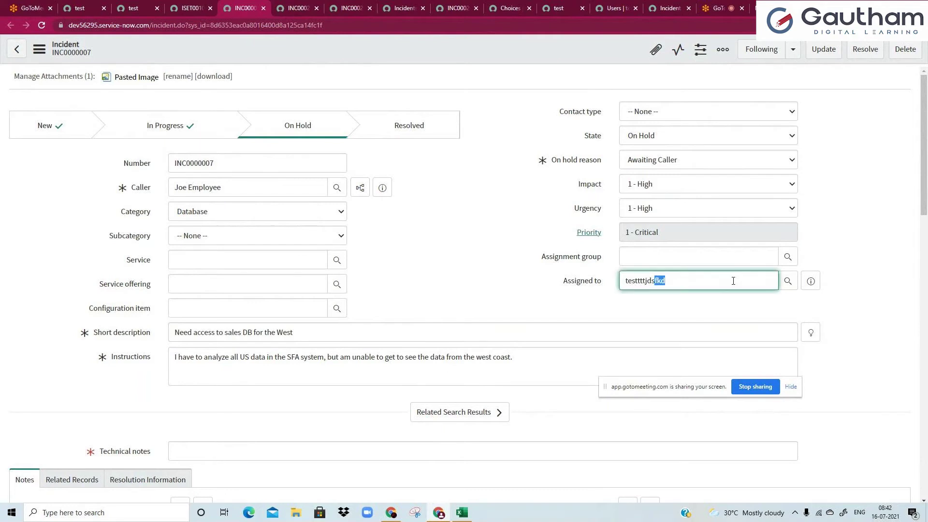
click(732, 280)
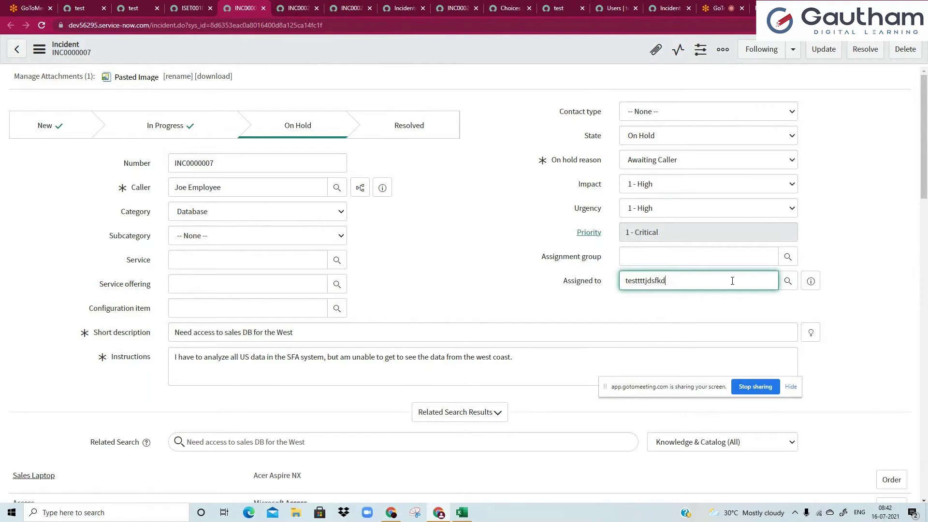
click(811, 281)
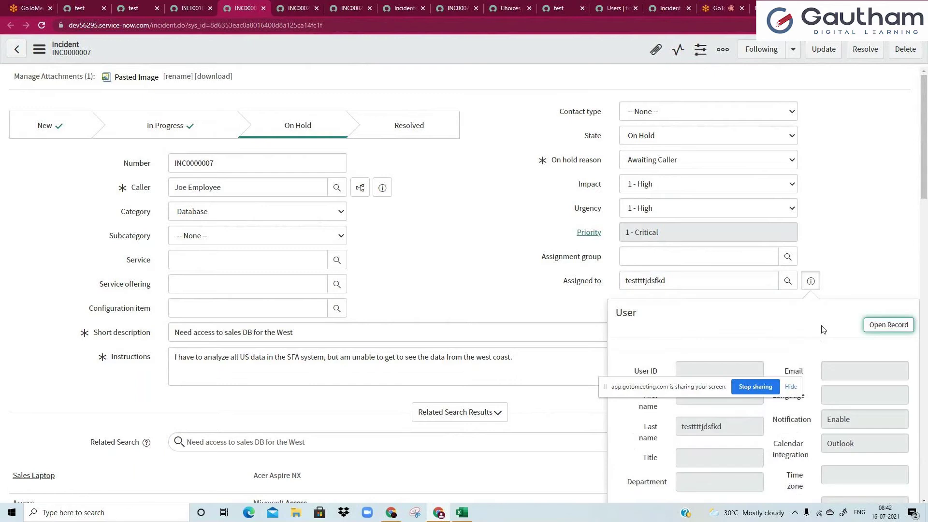
click(638, 279)
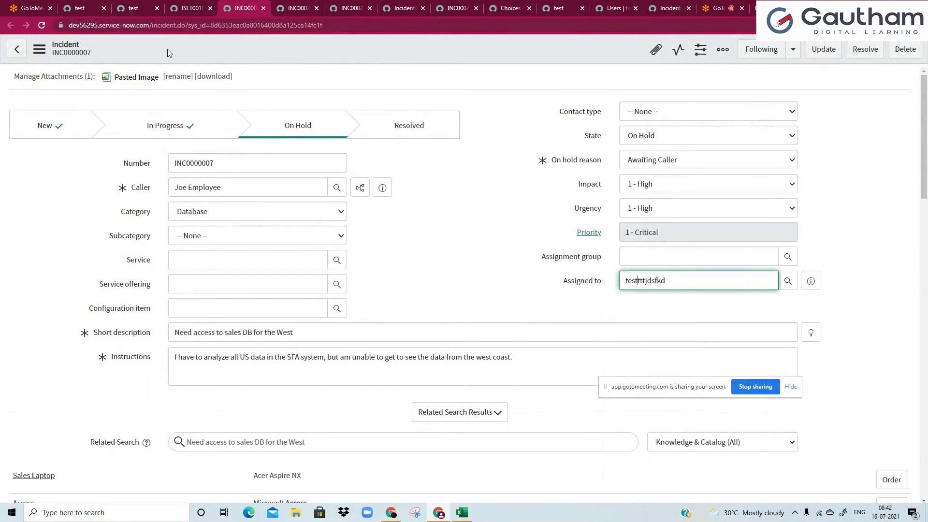
Open the assigned user's full record in a new tab and review it.
double_click(178, 26)
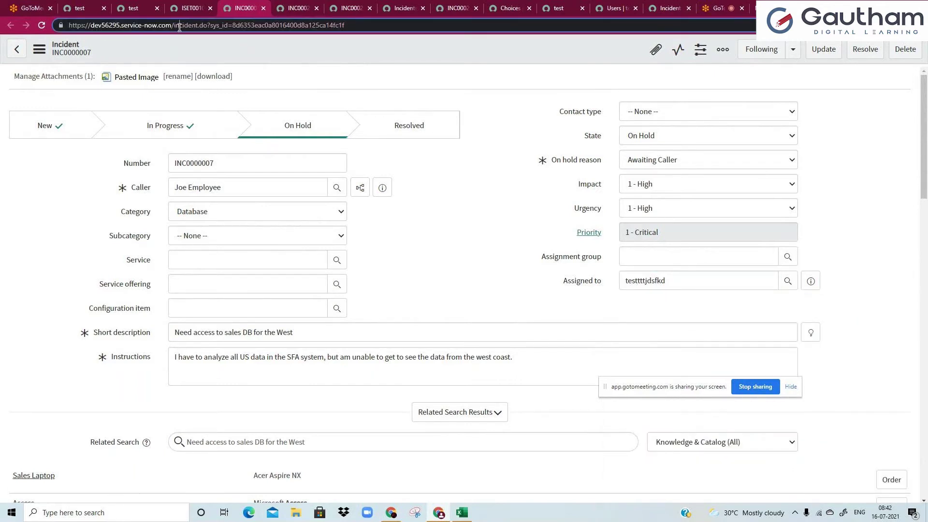
click(434, 274)
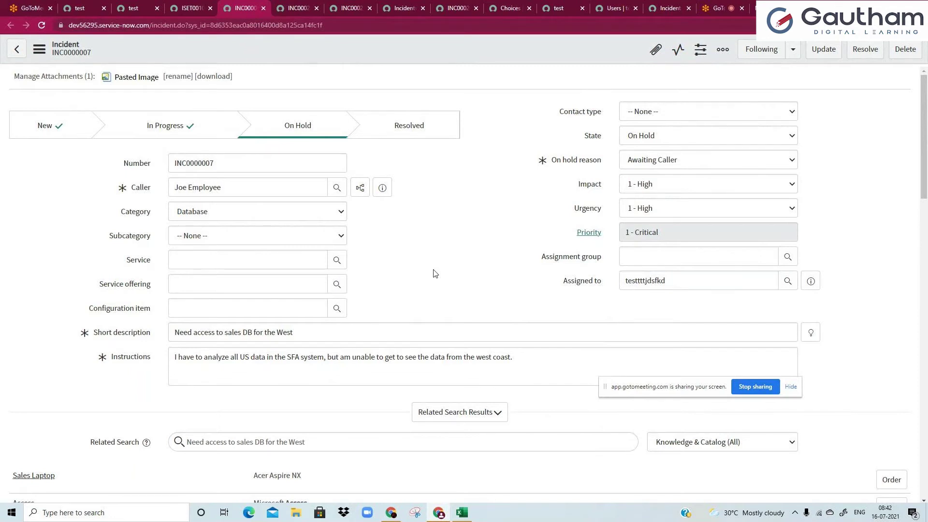
click(810, 285)
middle_click(893, 329)
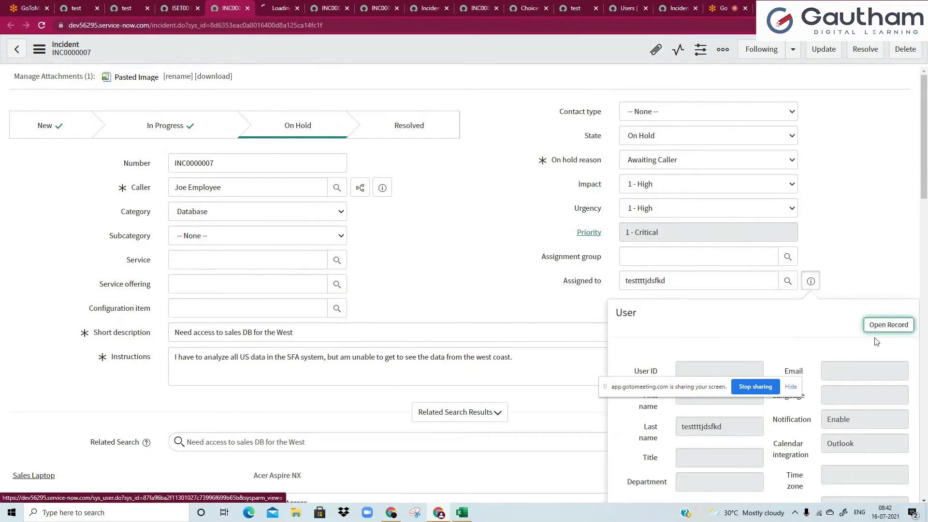
double_click(649, 280)
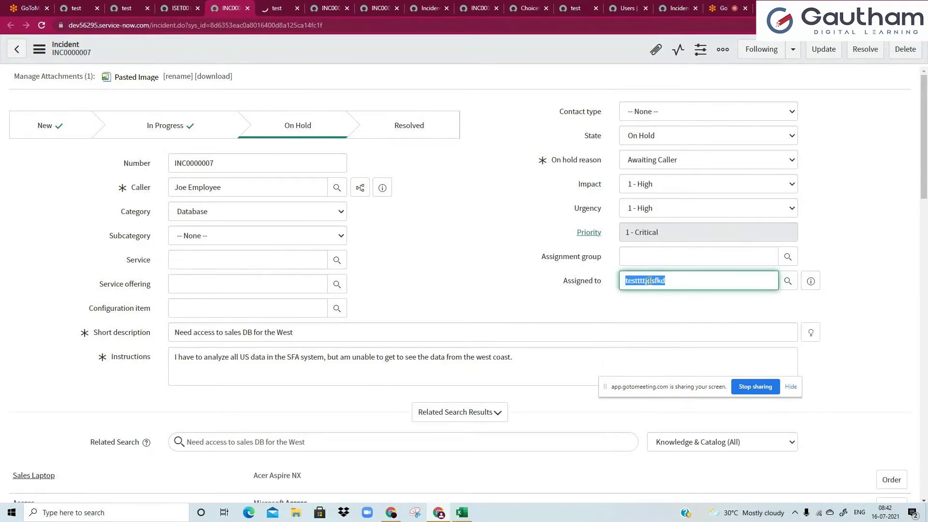
click(267, 7)
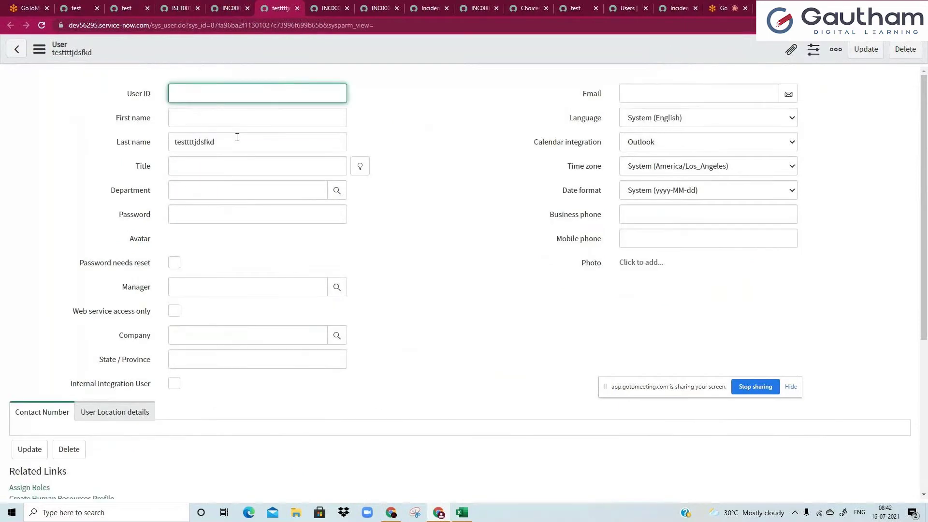
double_click(239, 140)
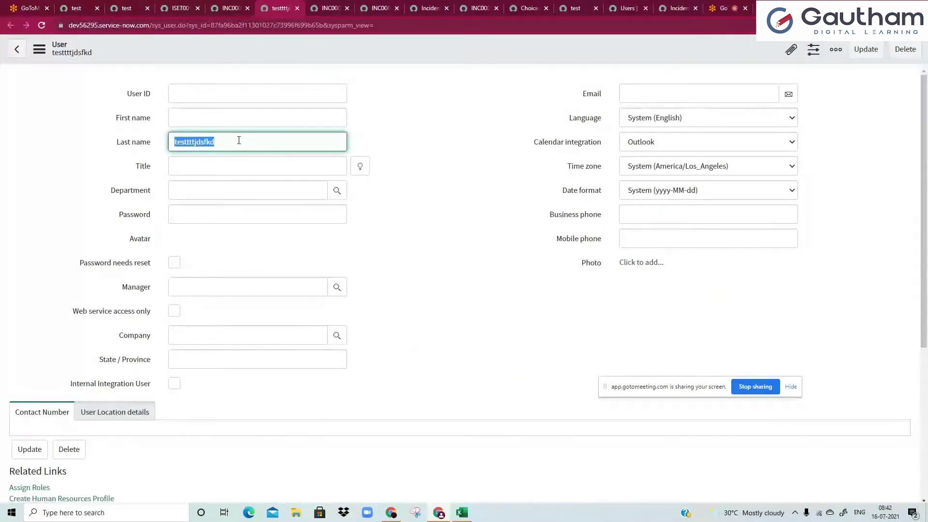
click(228, 8)
On INC00020055, preview the hrlloo assignment group and open its full record.
click(329, 8)
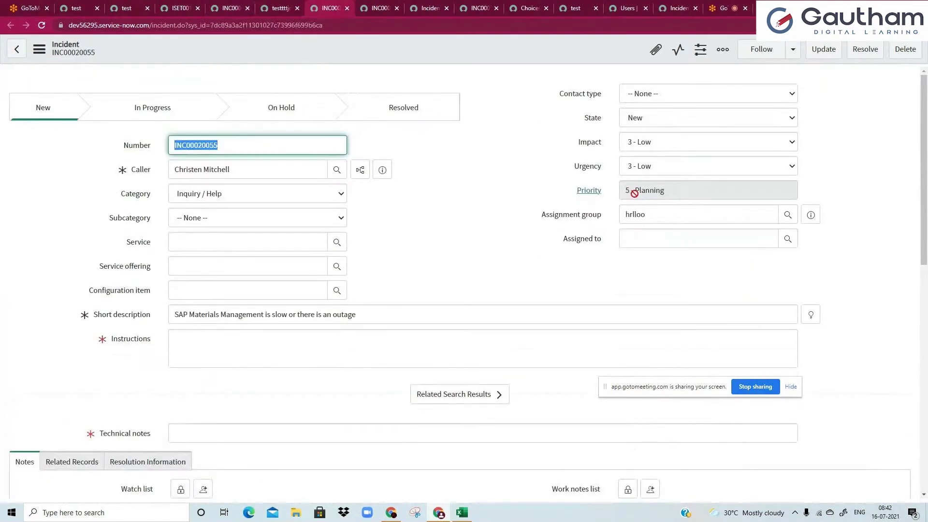
double_click(637, 218)
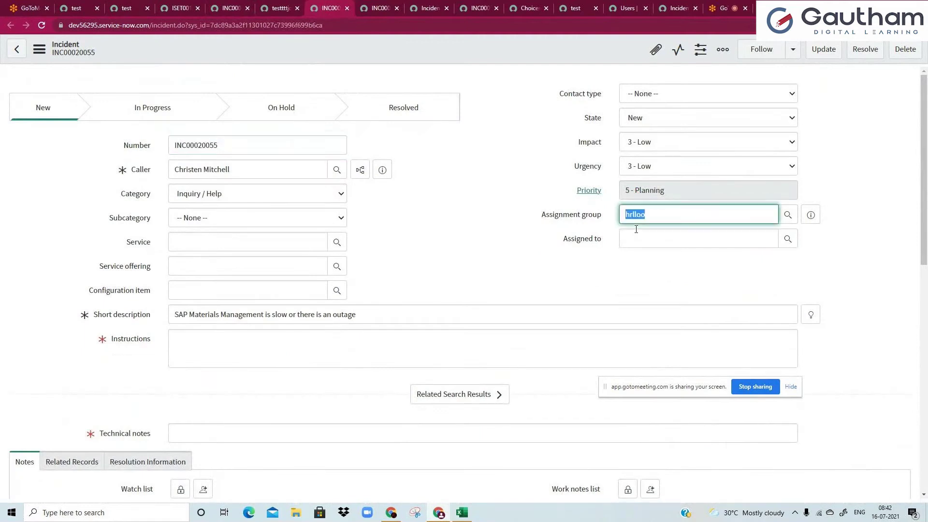
click(810, 216)
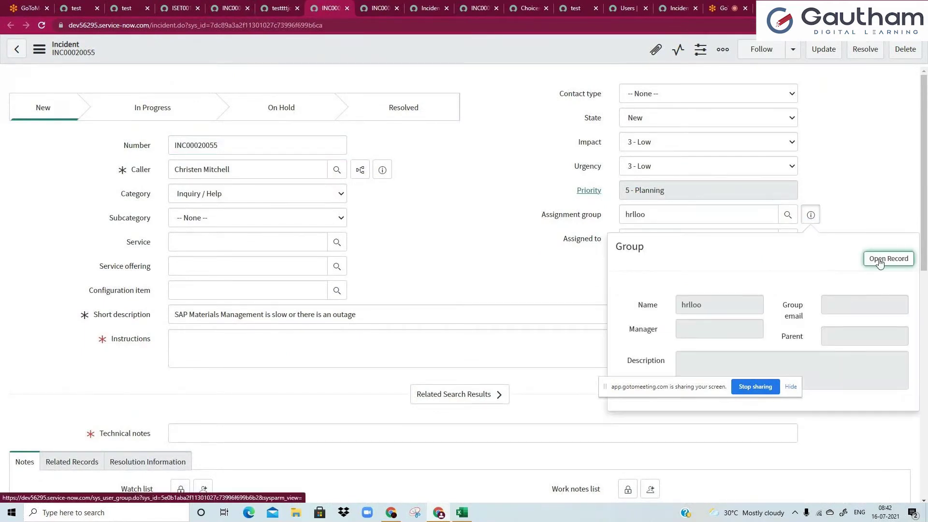
click(888, 259)
double_click(191, 27)
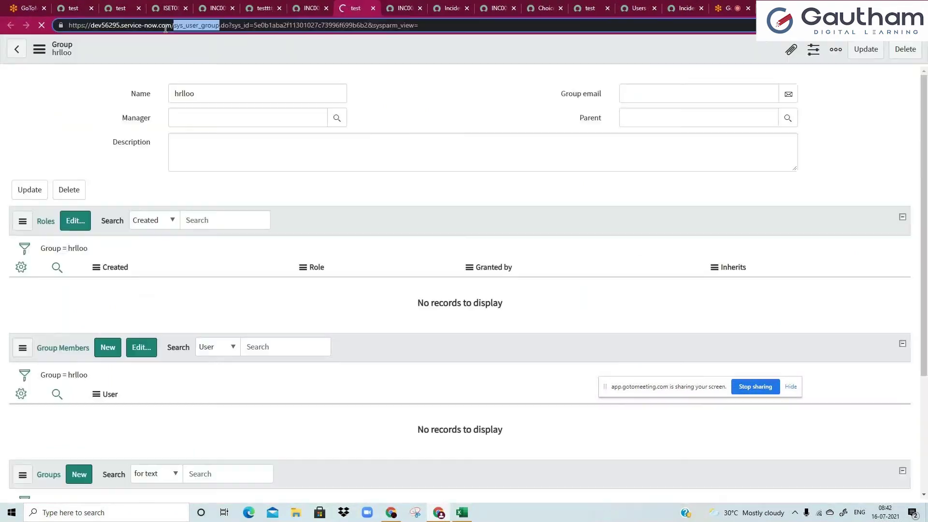
click(209, 90)
click(272, 84)
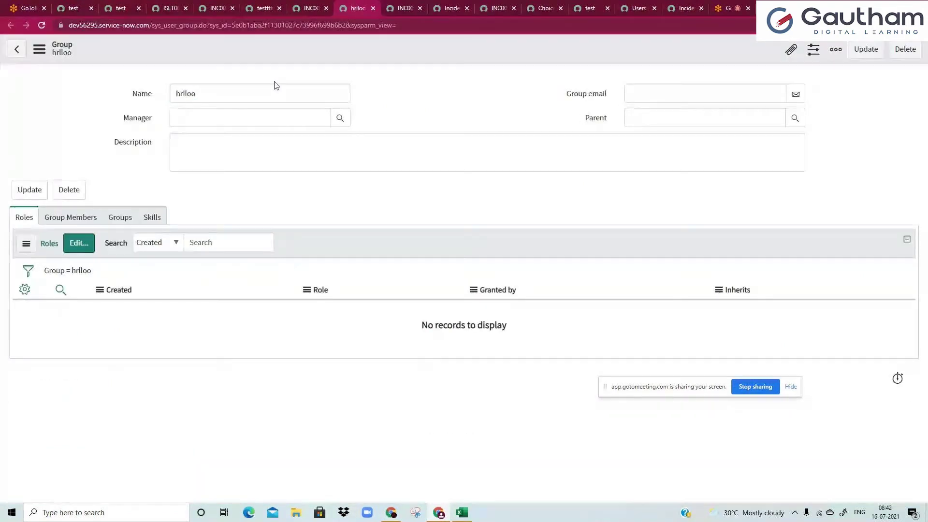
click(462, 513)
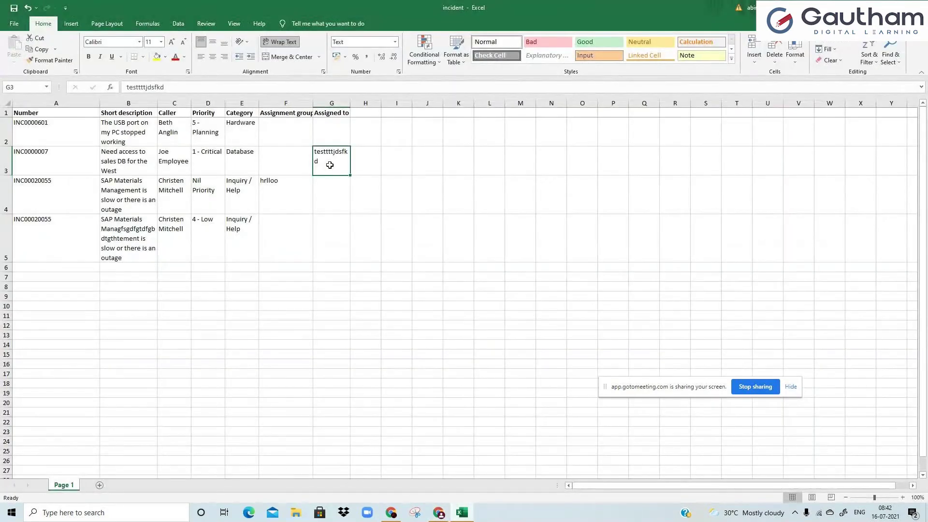
Type 'Service Desk' into INC0000007's Assigned to cell G3.
text(Service)
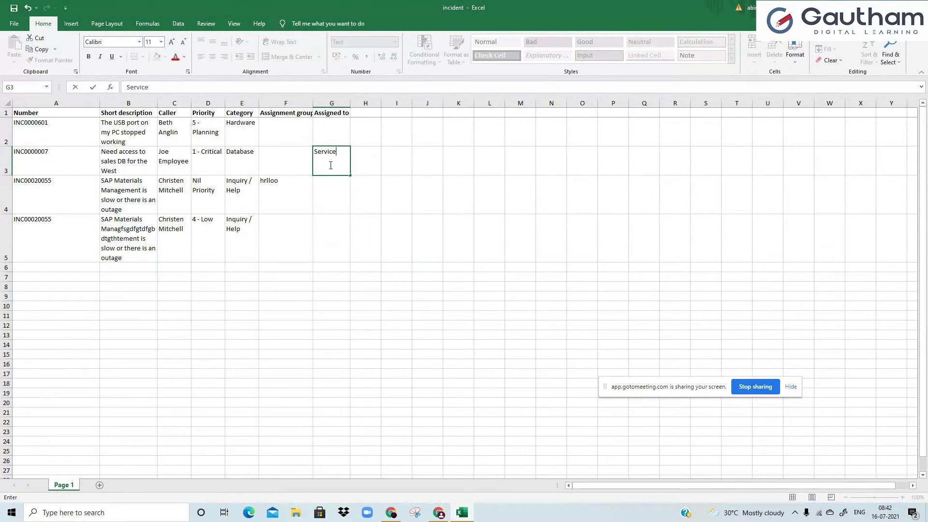
text( Desk)
key(alt+Tab)
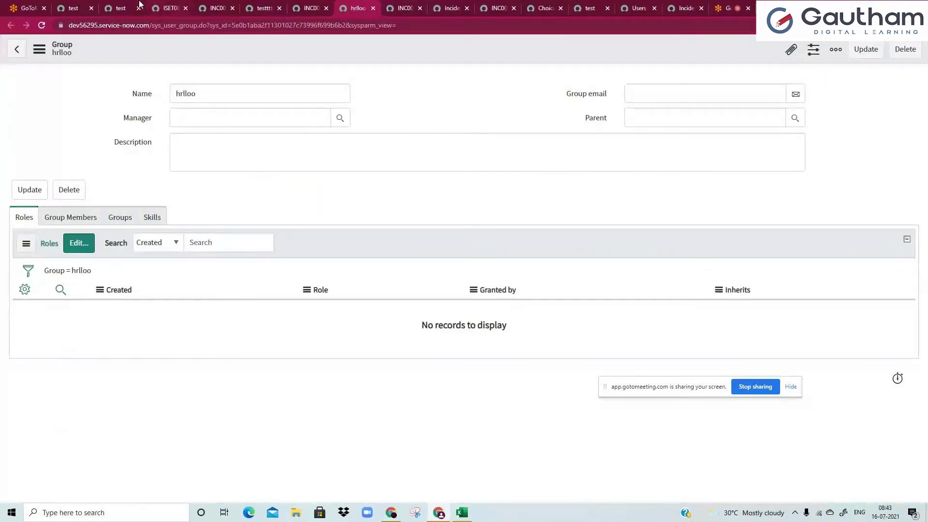
Close the extra choices, transform results and user list browser tabs.
click(118, 6)
click(31, 8)
click(72, 8)
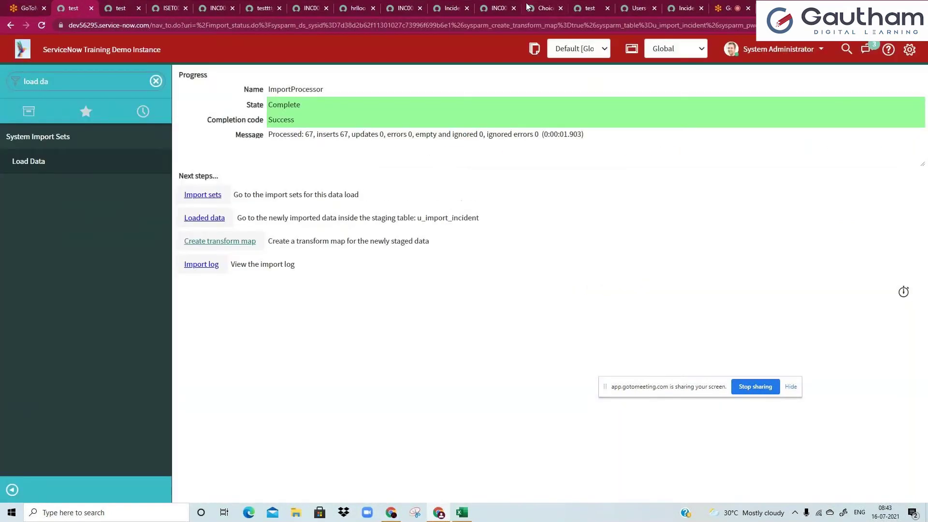
click(456, 6)
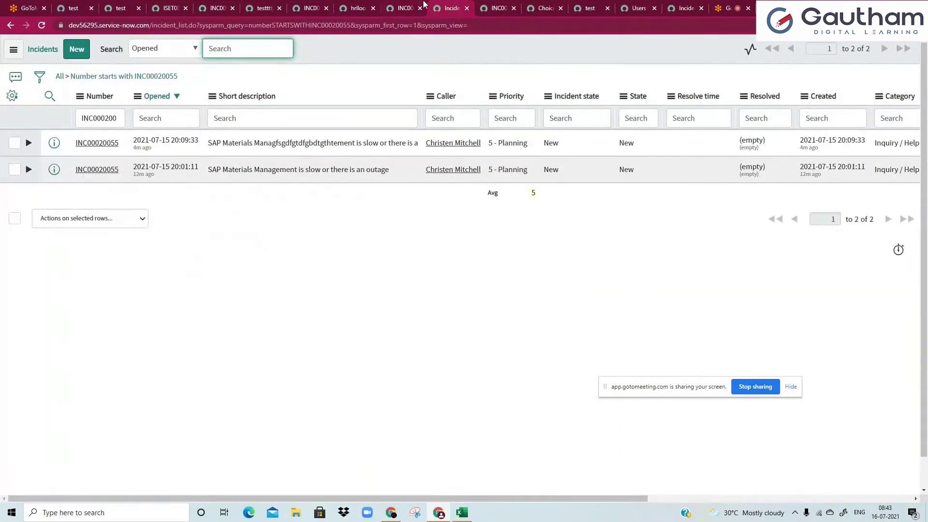
click(495, 7)
click(560, 7)
click(560, 8)
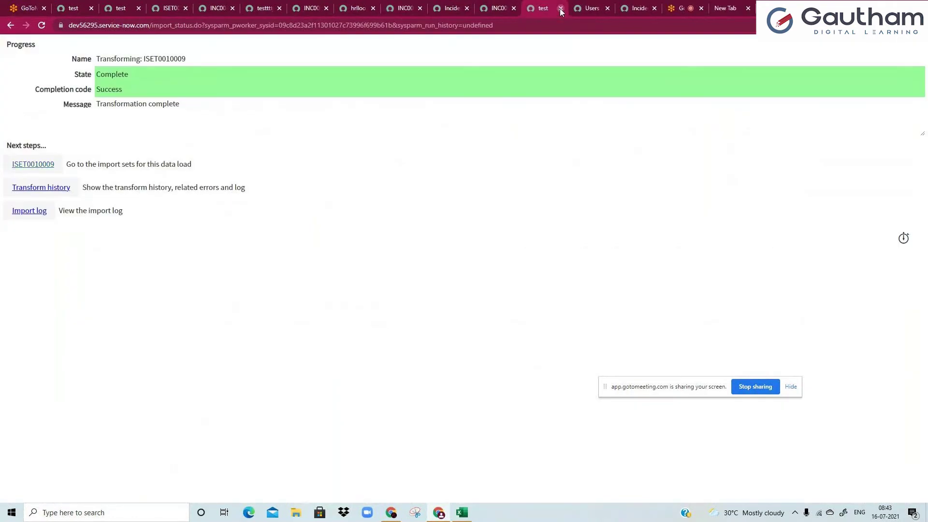
click(561, 8)
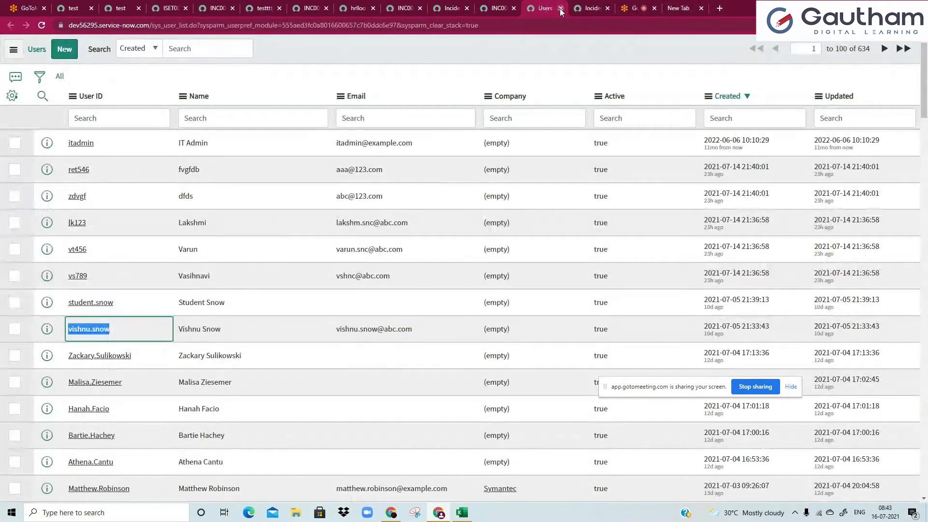
click(560, 9)
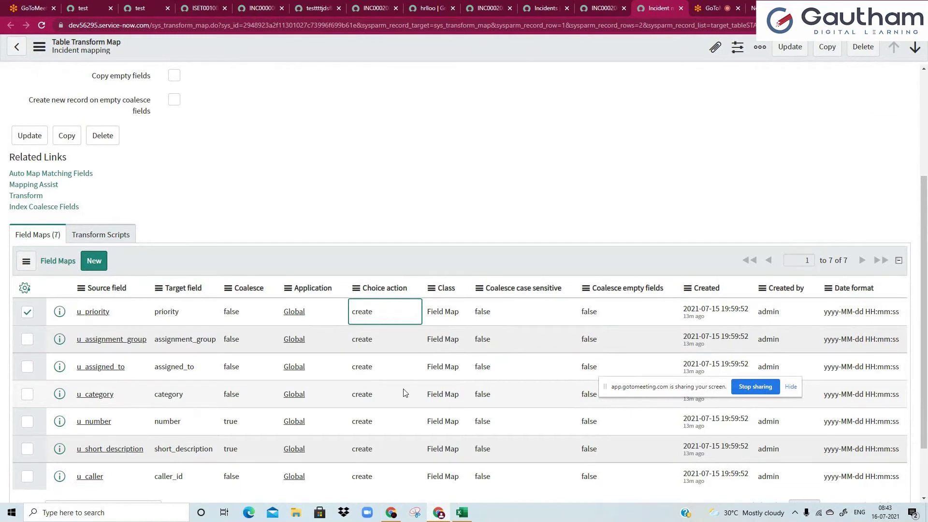
Set u_assignment_group's choice action to ignore in the Incident mapping field maps.
click(382, 342)
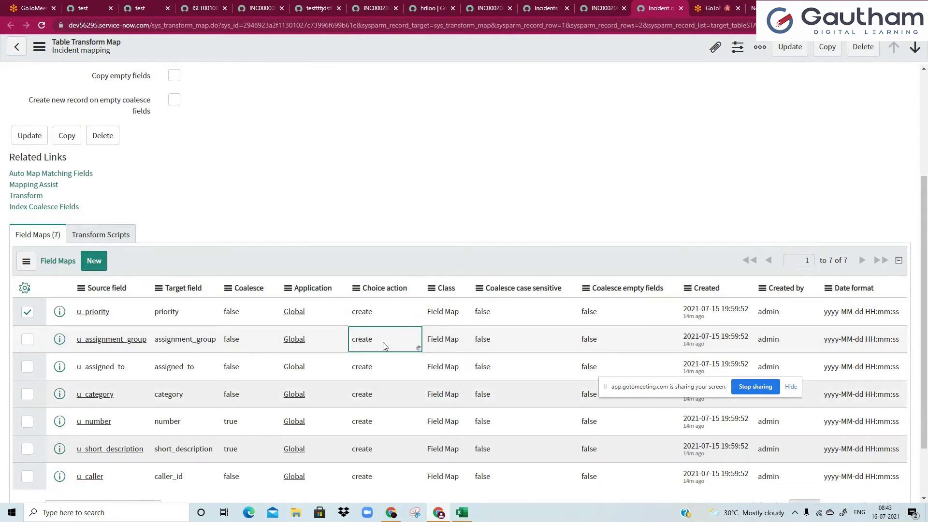
click(382, 342)
click(378, 366)
click(413, 338)
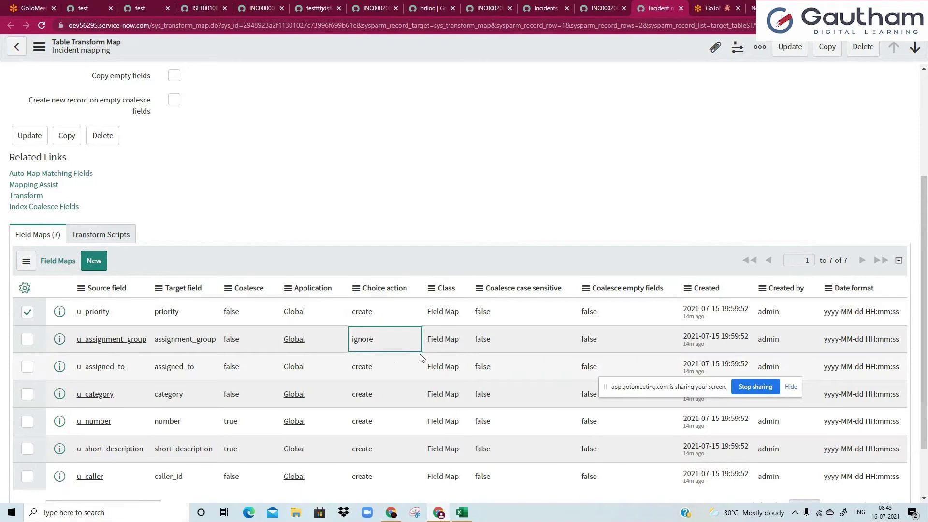
click(462, 512)
In Excel, append 'ff' to G3 and add 'fdgdb' to the B3 short description.
text(ff)
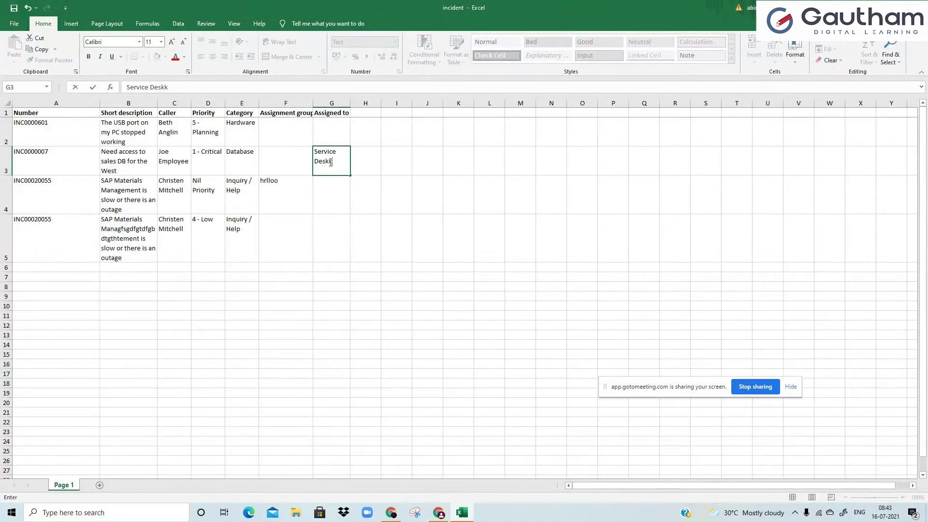
double_click(135, 170)
text(fdgd)
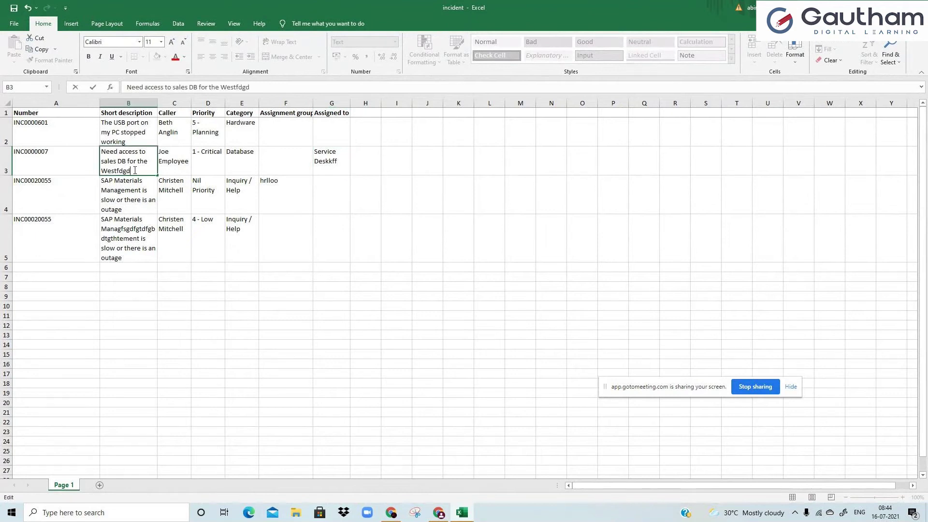
text(b)
click(324, 153)
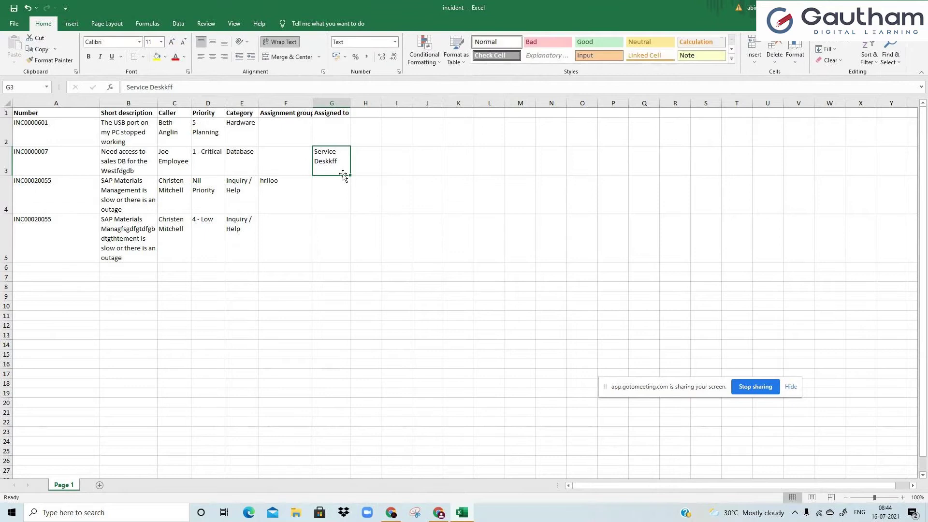
Set u_assigned_to's choice action to ignore in the Incident mapping field maps.
key(alt+Tab)
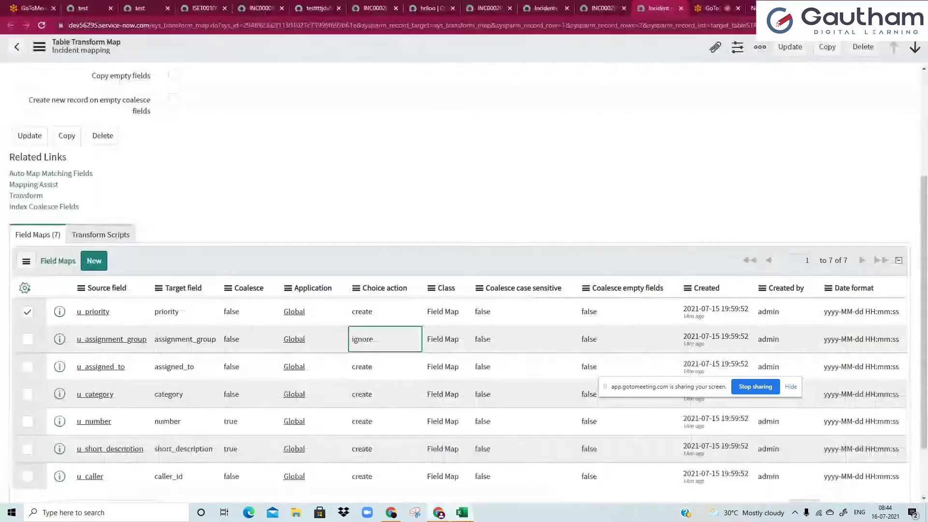
click(372, 367)
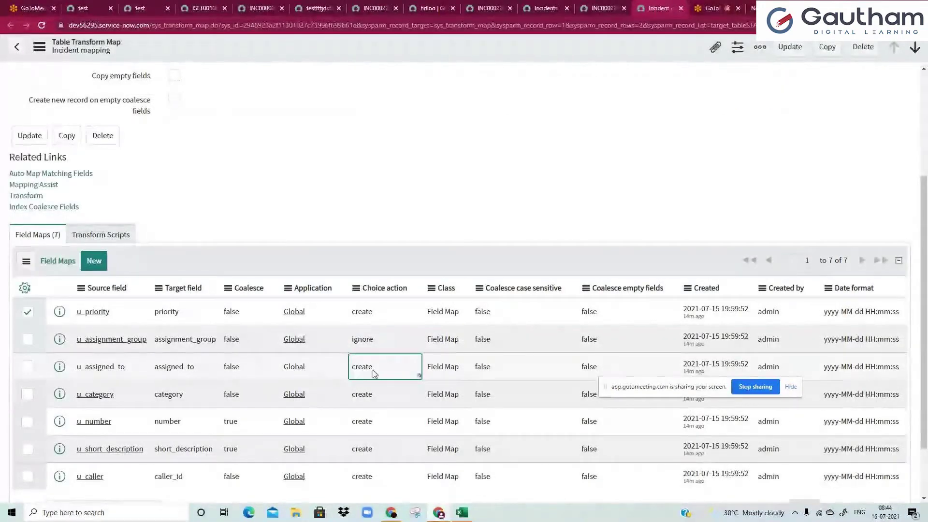
double_click(373, 367)
click(377, 394)
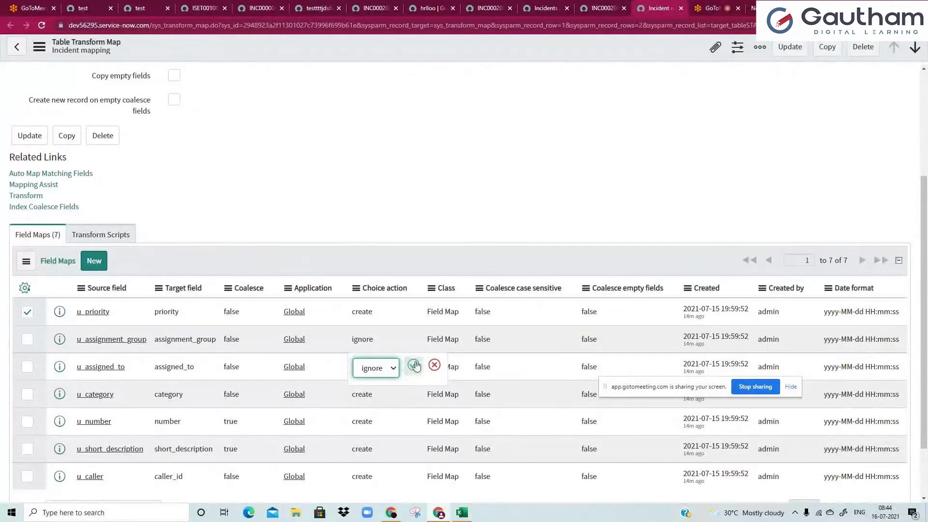
key(Return)
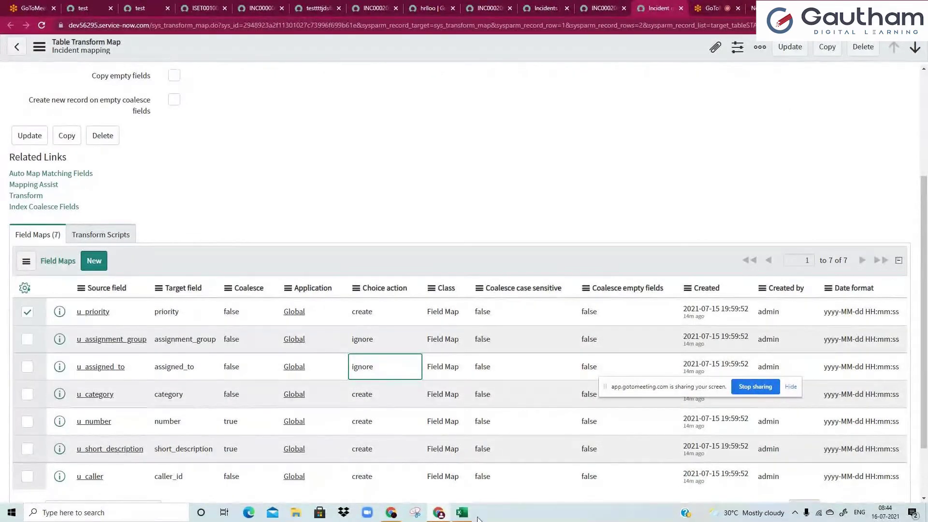
In Excel, edit G3 to drop stray characters and add 'hdfgbdsj'.
key(alt+Tab)
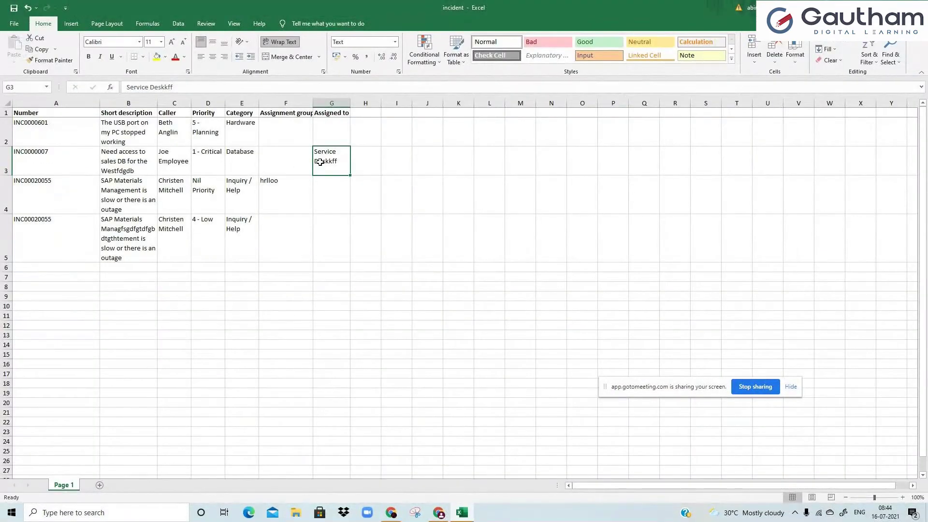
double_click(343, 162)
key(BackSpace)
key(BackSpace)
key(BackSpace)
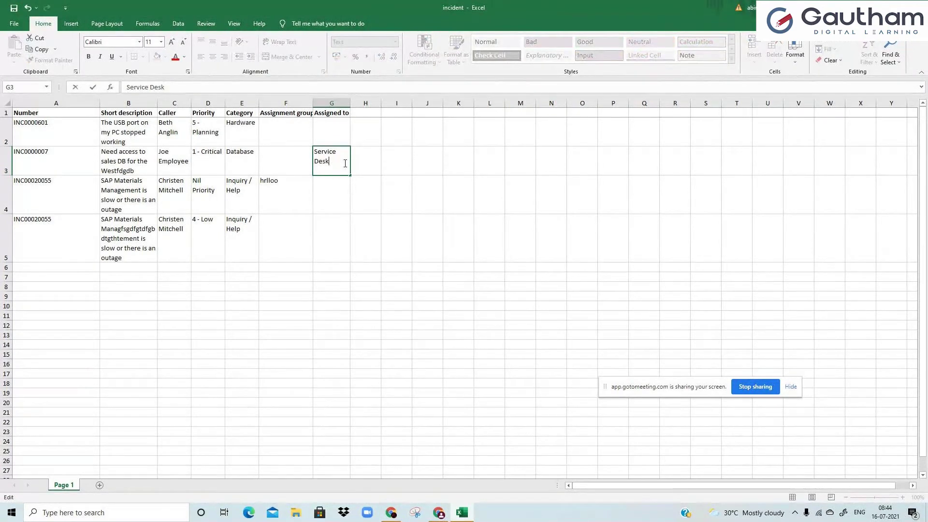
text(hdfgbdsj)
Recheck u_assigned_to's choice action, leaving it on ignore, and commit the G3 edit.
click(440, 513)
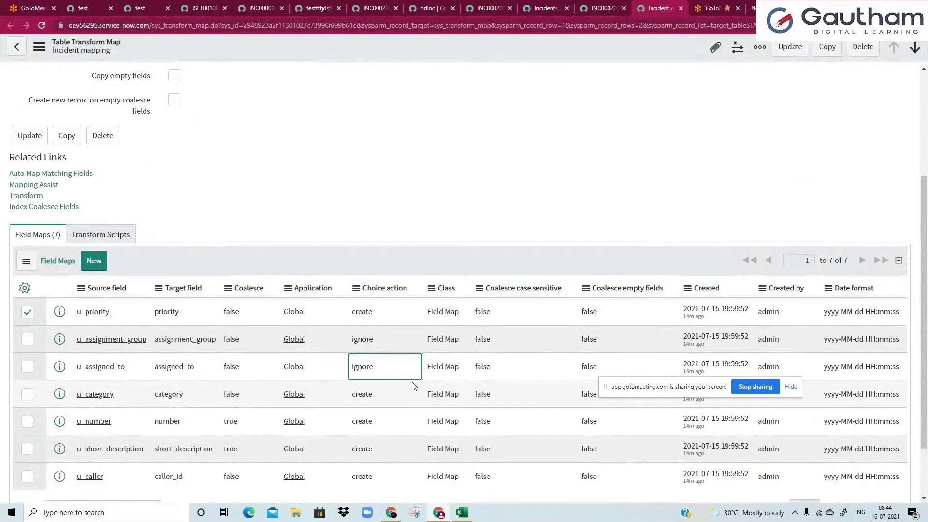
double_click(400, 376)
click(374, 369)
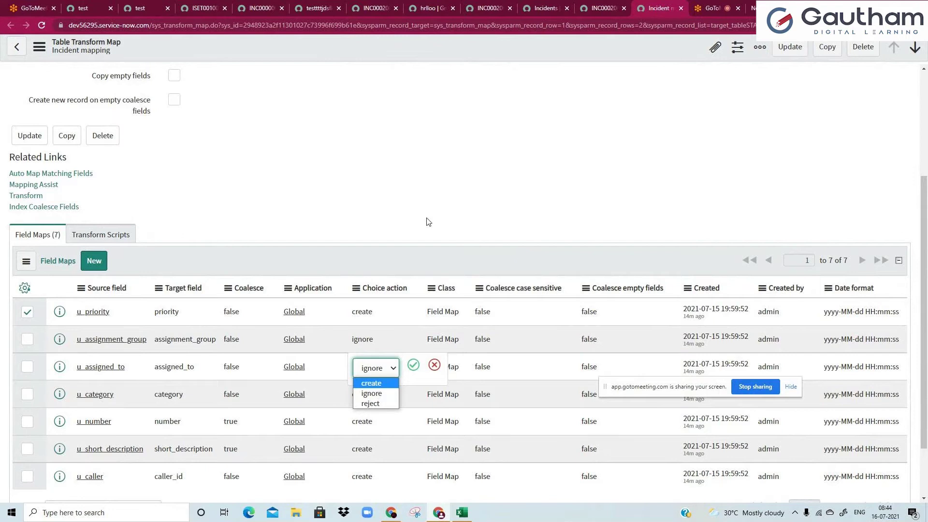
key(Escape)
key(Escape)
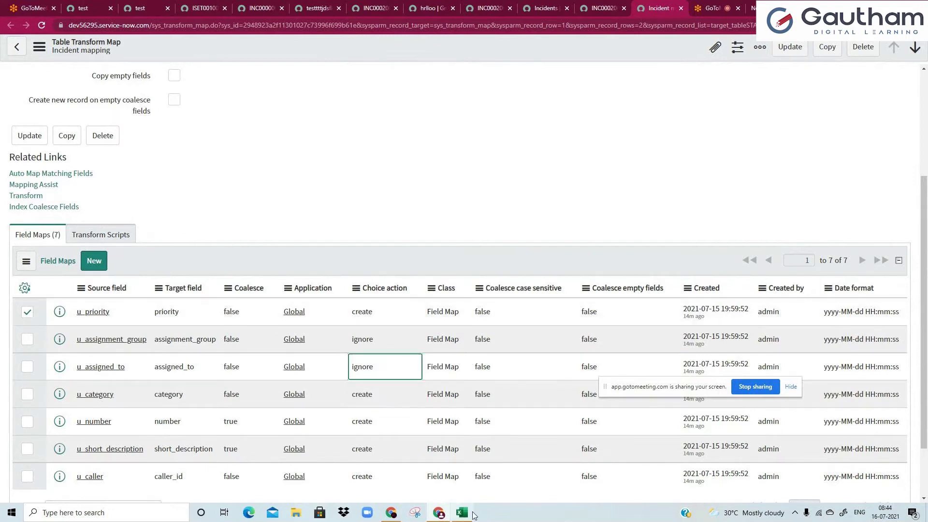
key(alt+Tab)
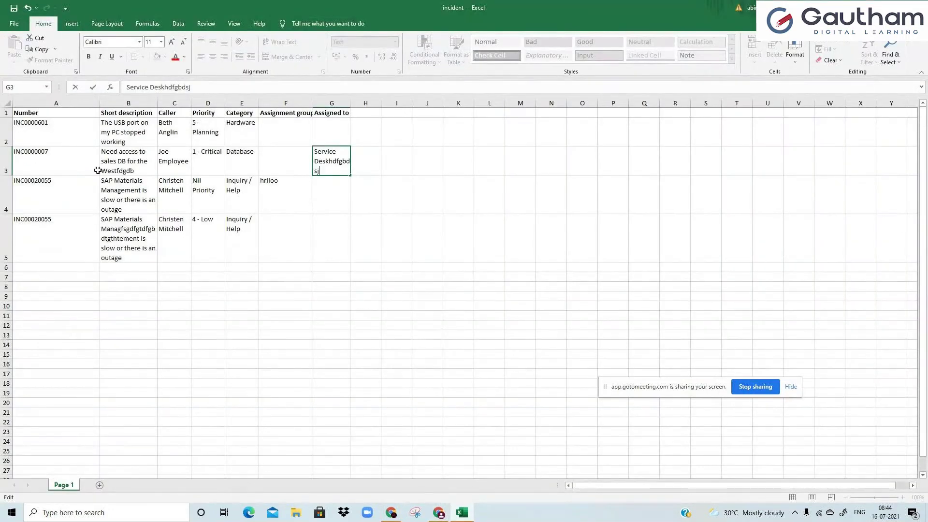
click(5, 160)
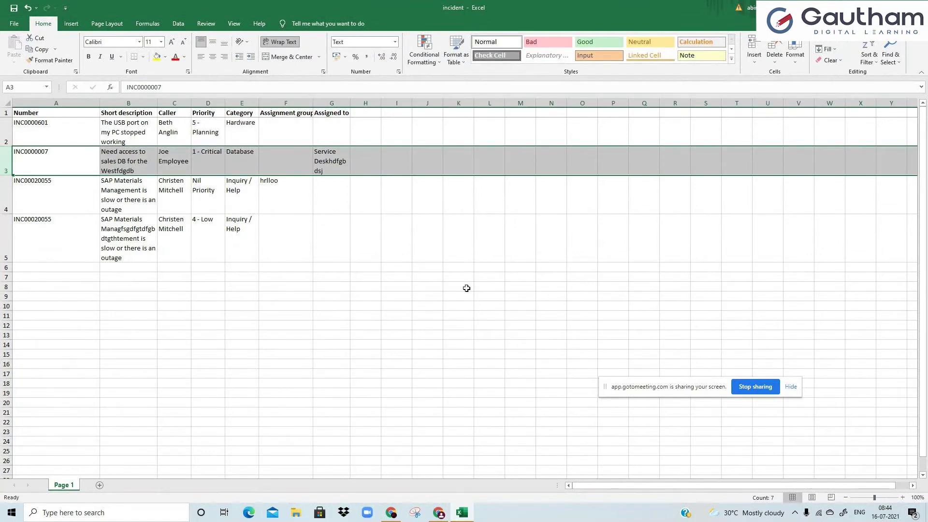
key(alt+Tab)
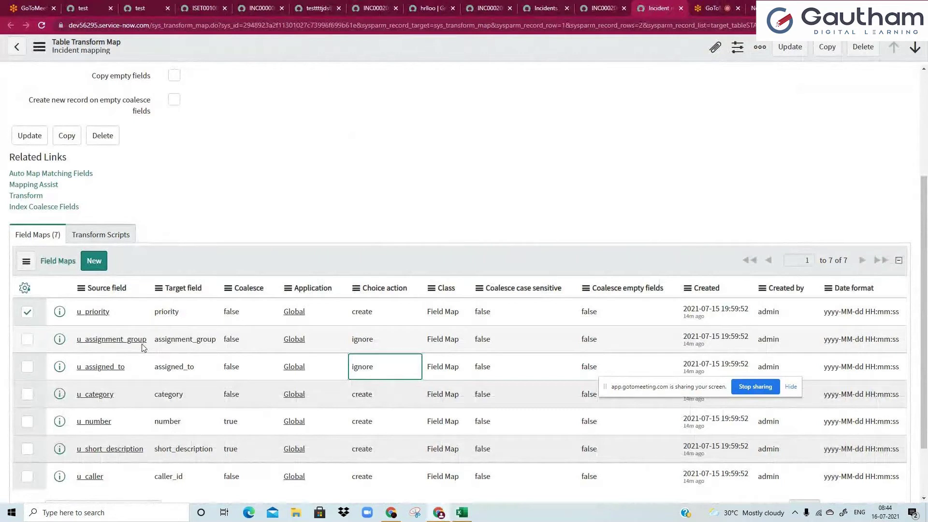
double_click(368, 370)
click(374, 373)
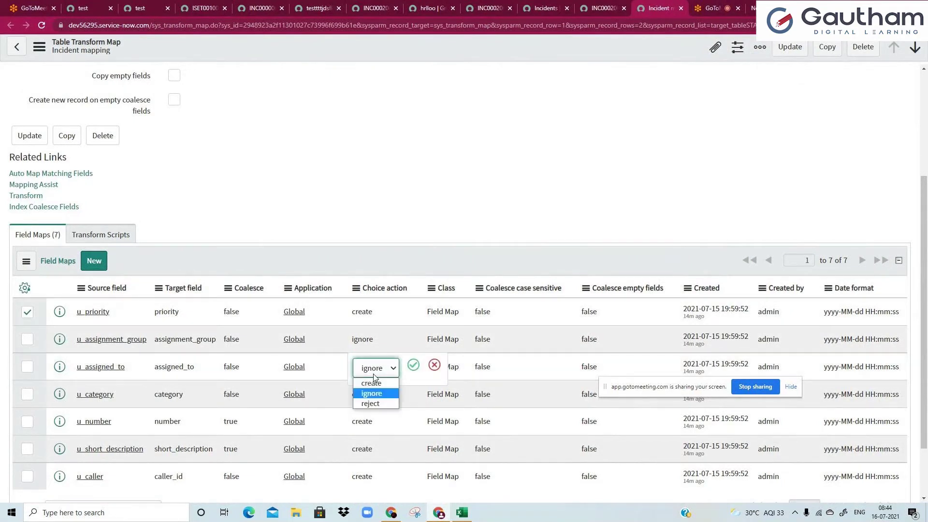
click(434, 366)
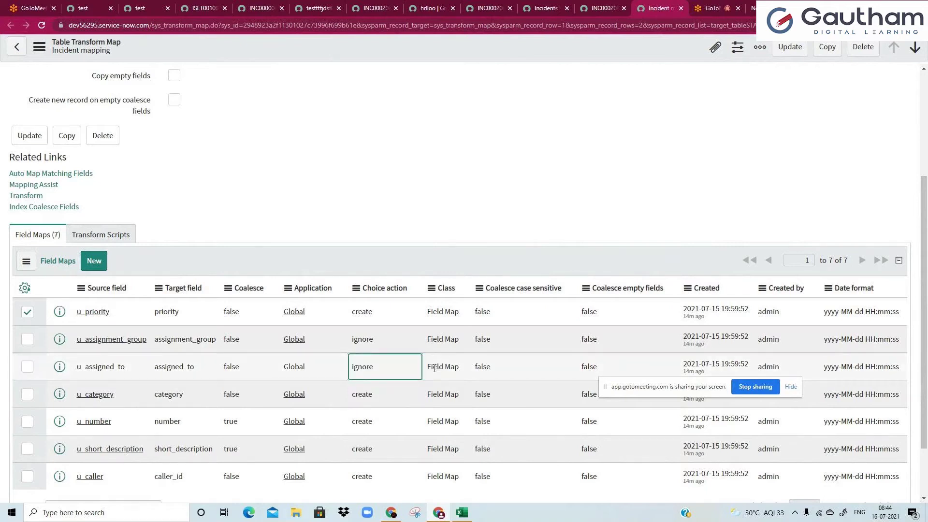
scroll(434, 368, down, 2)
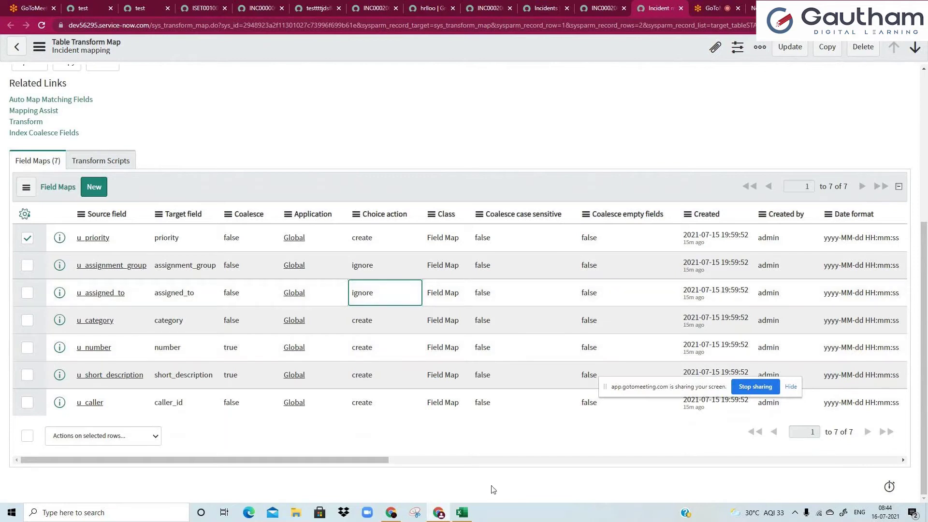
In Excel, change the incident number in A5 from INC00020055 to lowercase inc00020055.
click(460, 516)
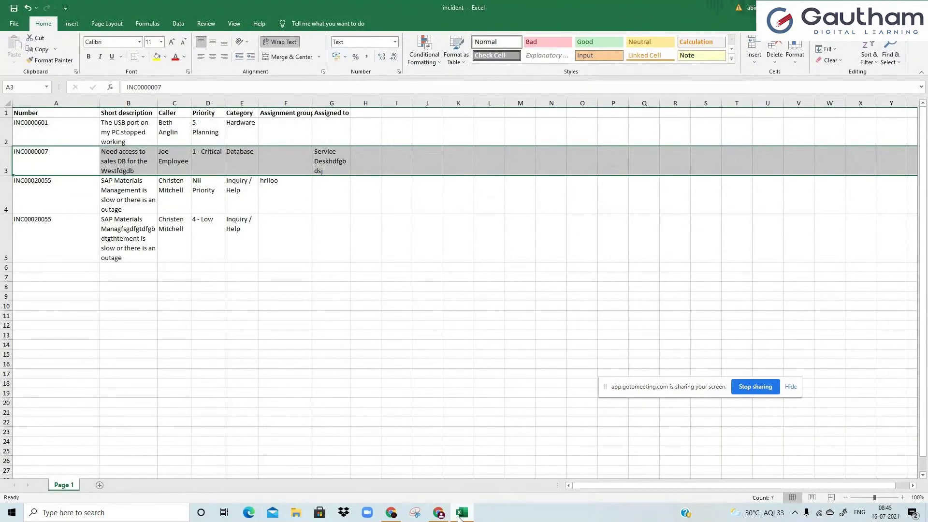
click(459, 516)
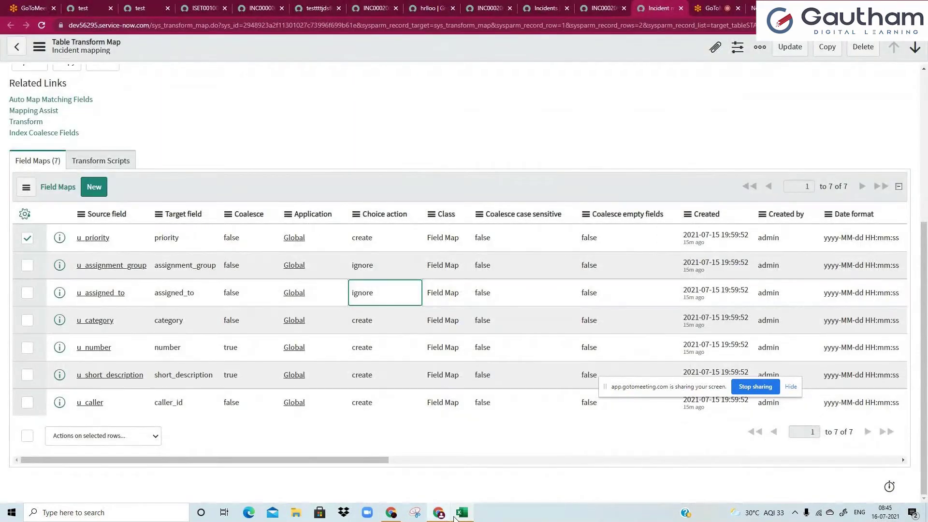
key(Up)
key(Right)
key(Right)
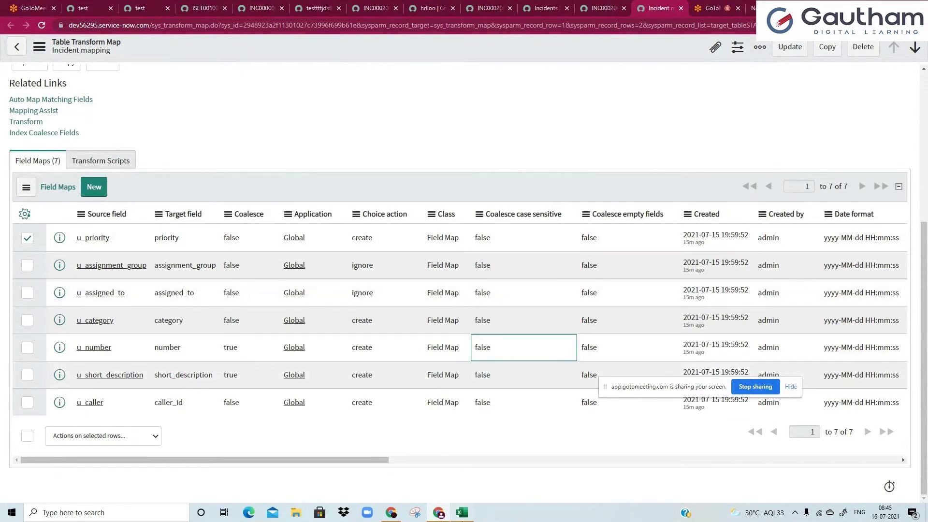
key(alt+Tab)
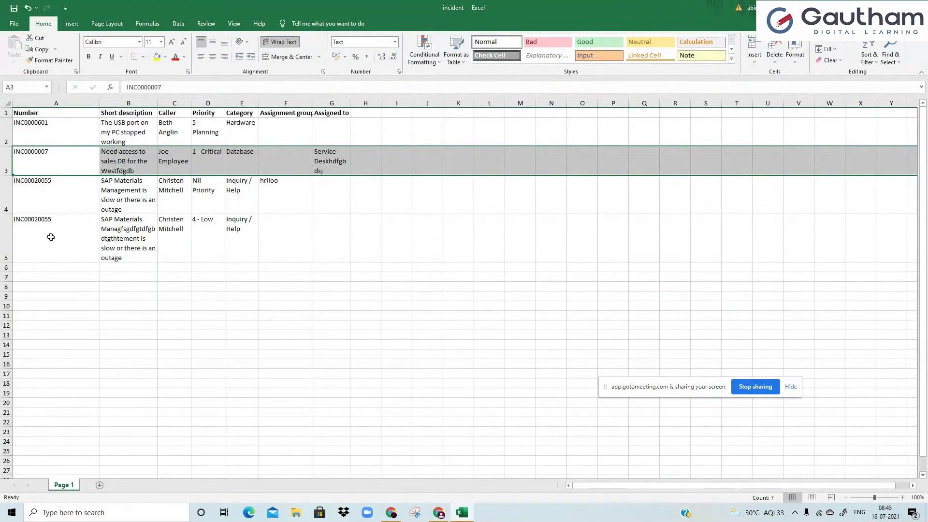
click(51, 237)
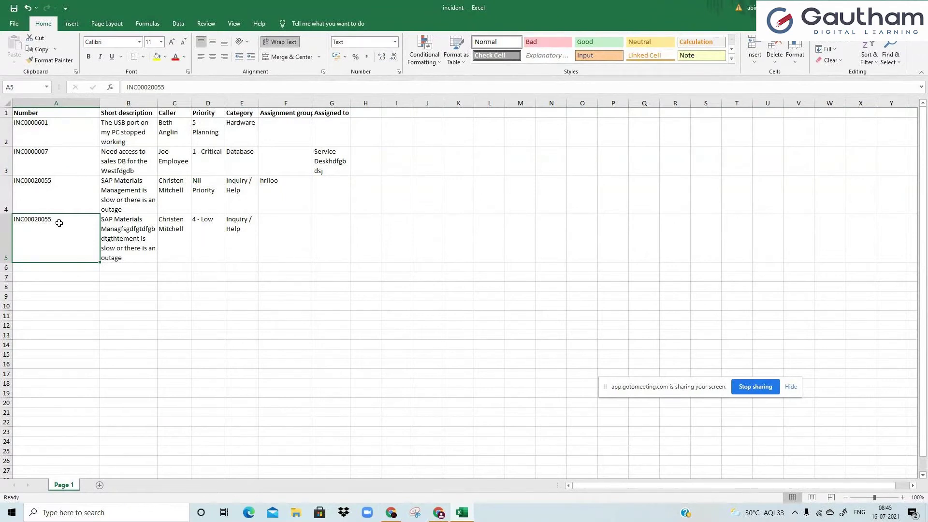
double_click(61, 224)
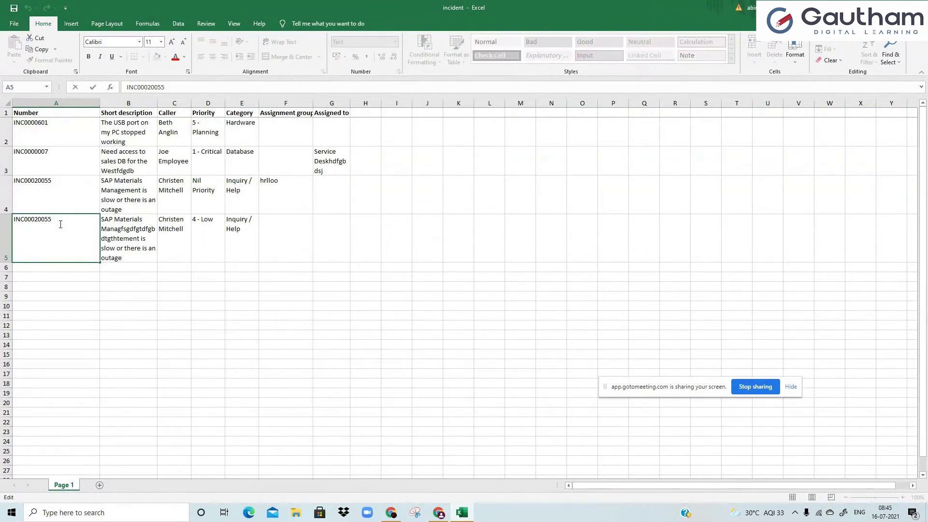
click(23, 221)
key(BackSpace)
key(BackSpace)
key(BackSpace)
text(inc)
key(ctrl+Return)
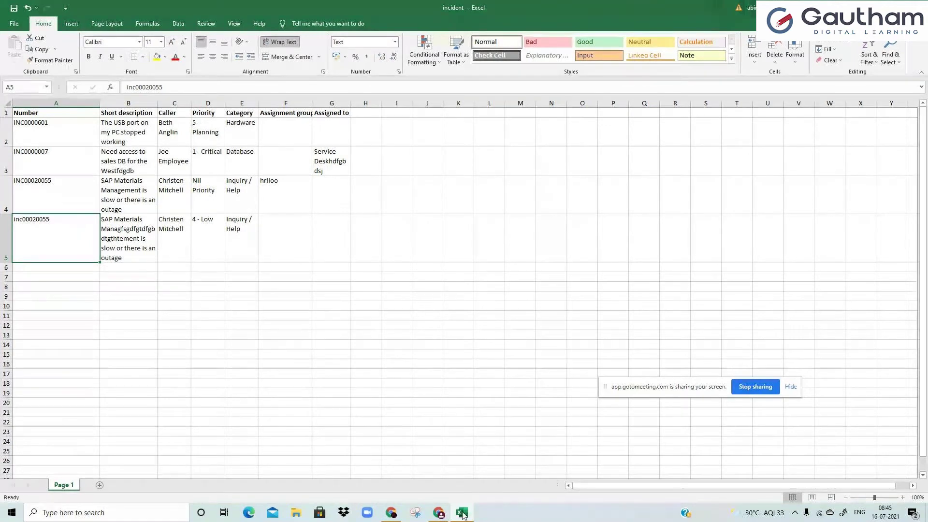
key(alt+Tab)
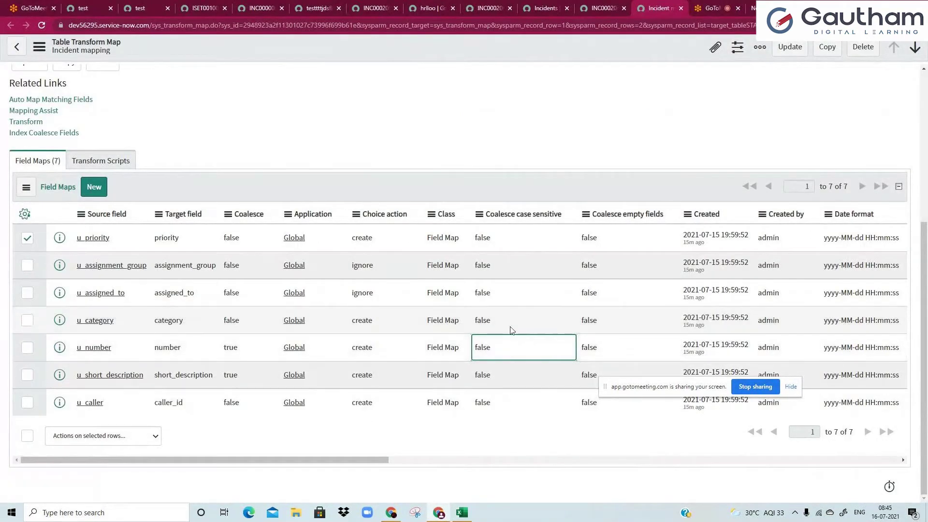
Clear the short description in cell B5 of the inc00020055 row in Excel.
click(623, 235)
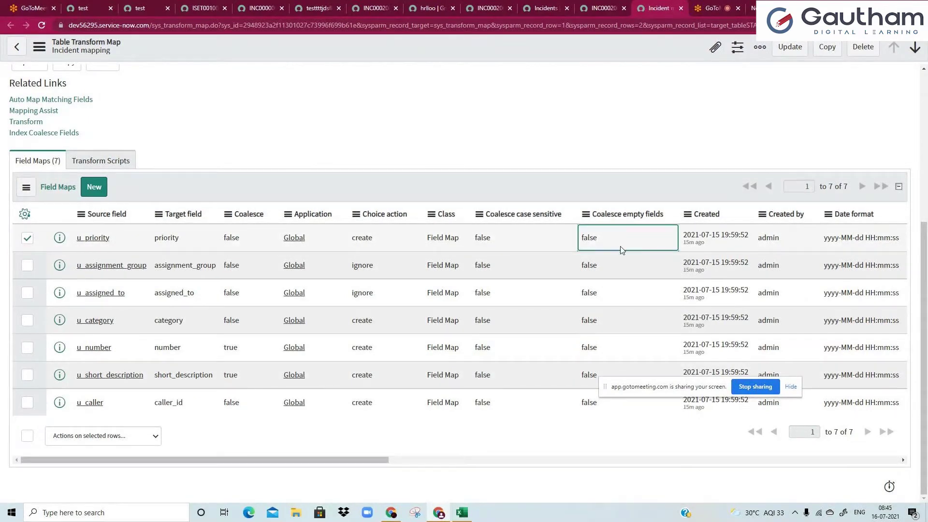
click(462, 513)
click(114, 222)
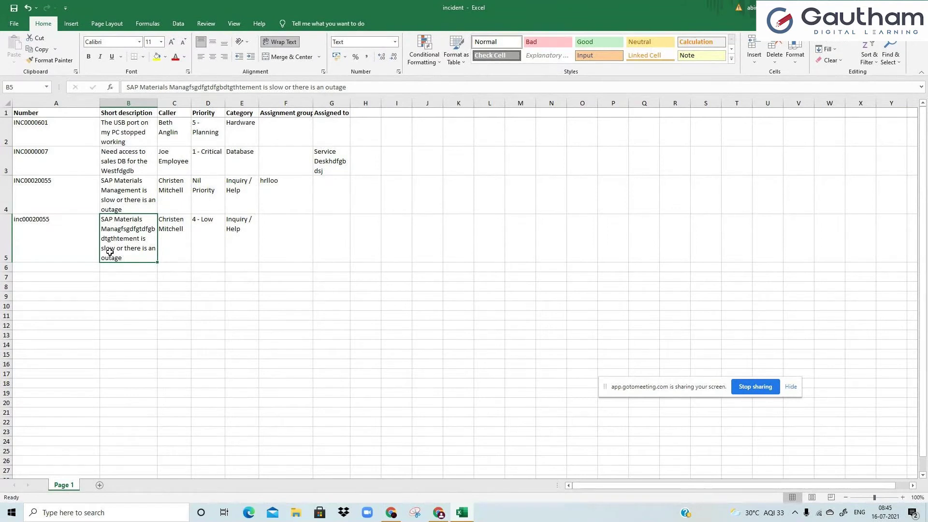
key(Delete)
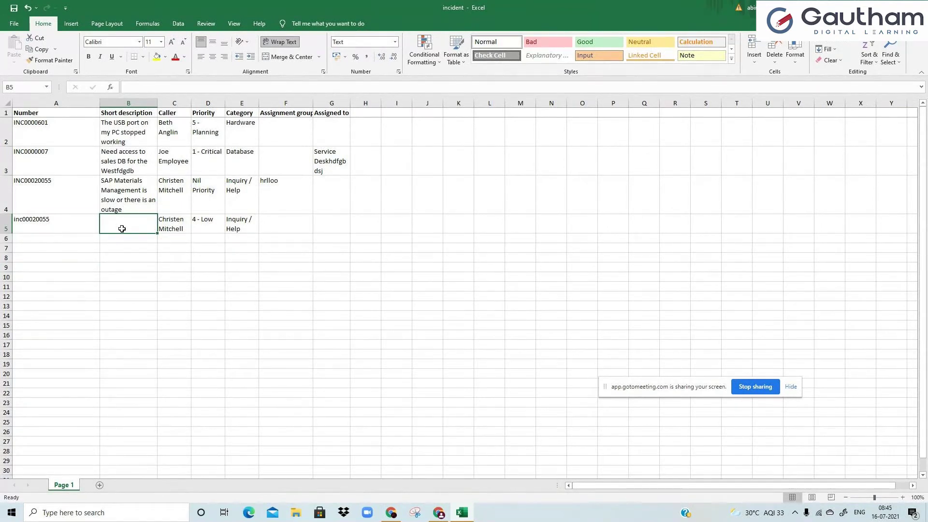
Return to ServiceNow and scroll the Incident mapping field maps back to the first columns.
click(463, 512)
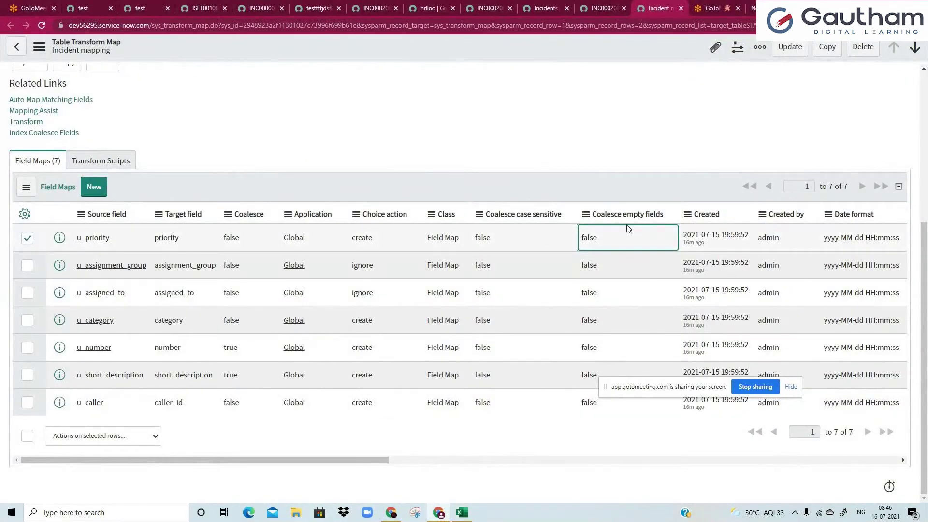
drag(369, 458, 481, 460)
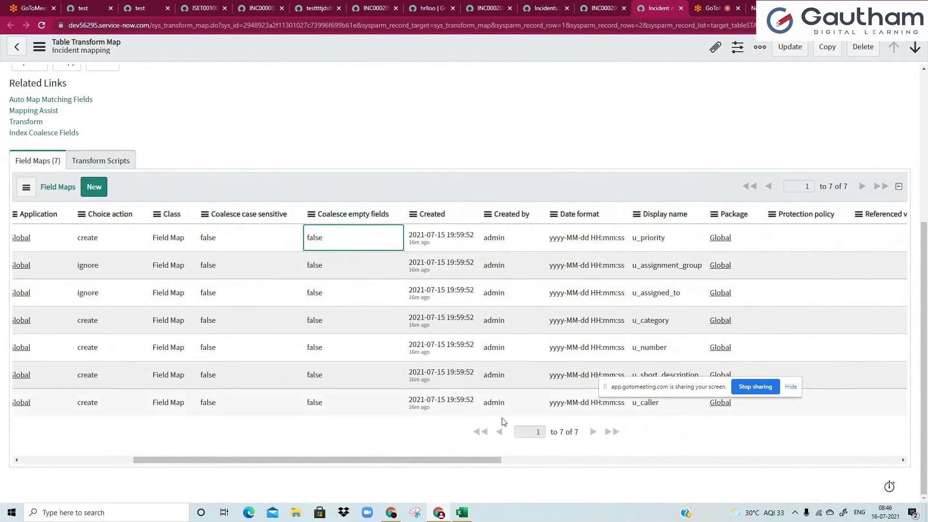
drag(482, 458, 370, 460)
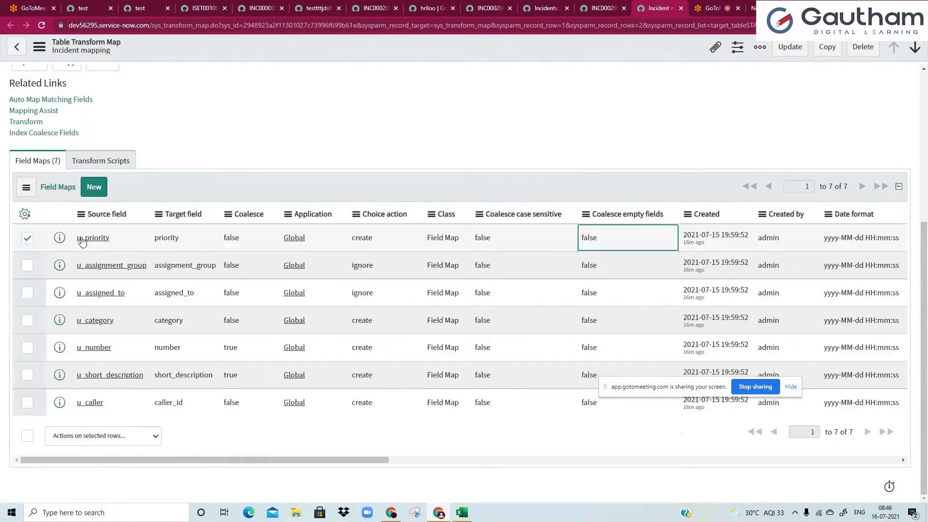
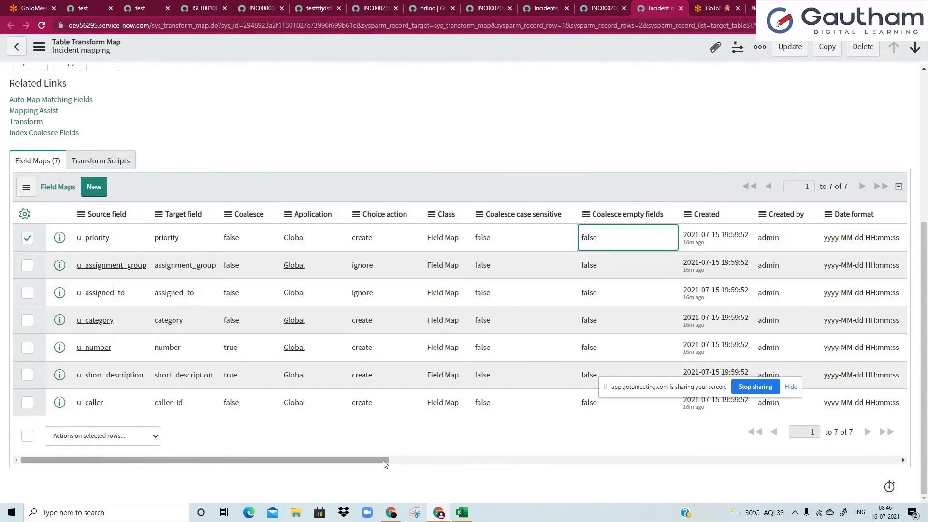
Scroll across the seven field maps, where number and short_description coalesce, and open u_short_description.
drag(384, 463, 429, 451)
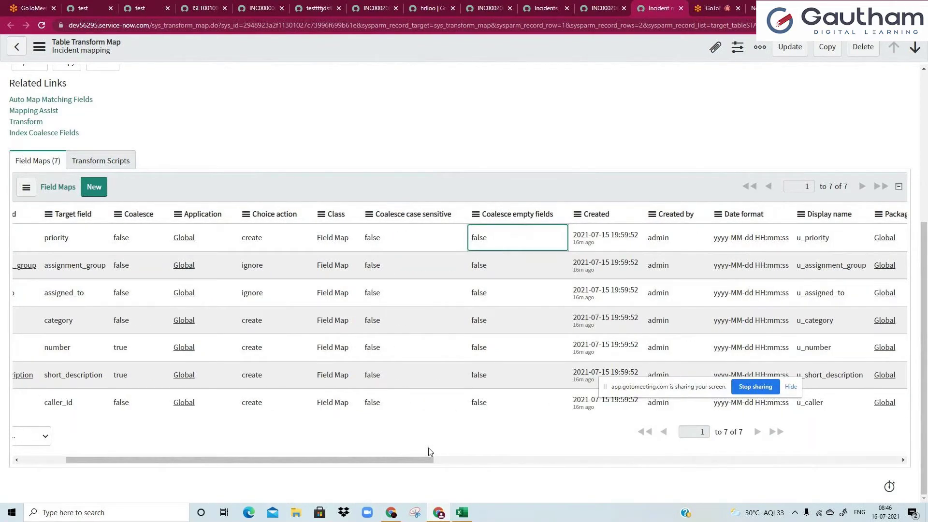
click(775, 240)
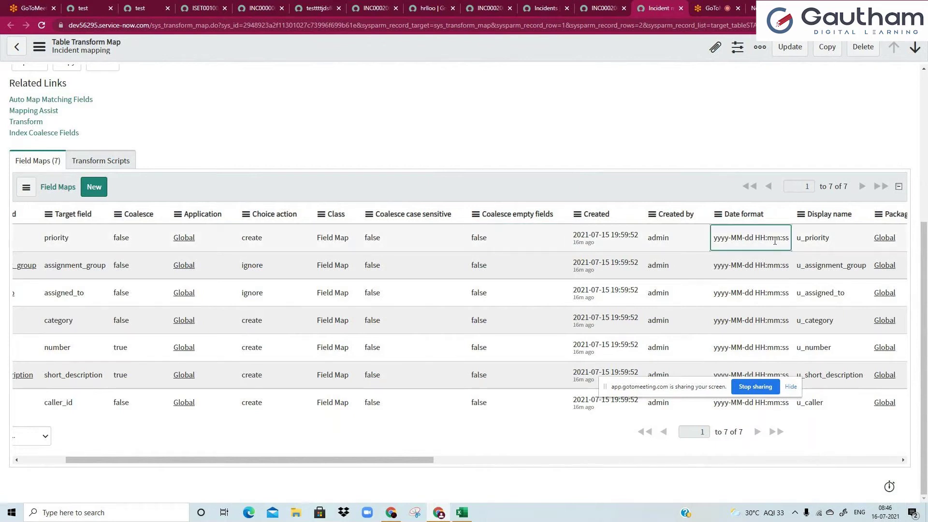
drag(393, 459, 507, 459)
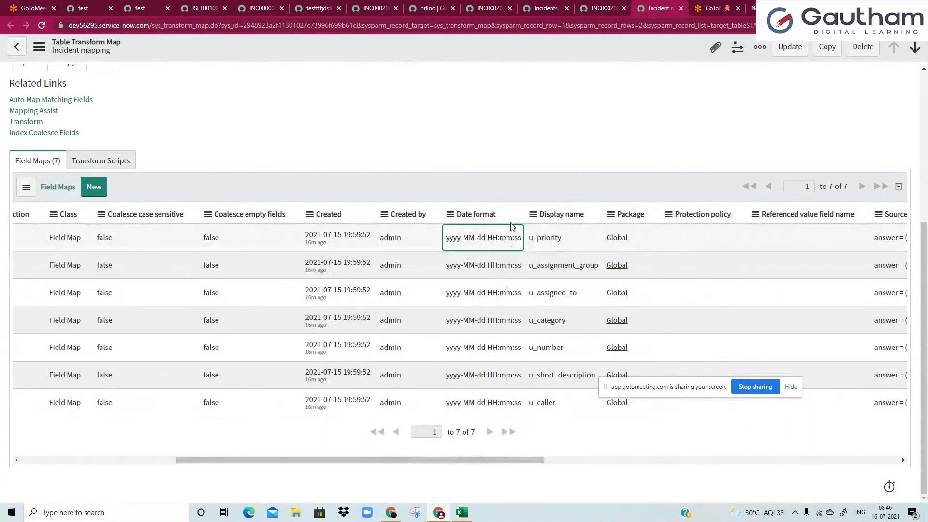
drag(512, 462, 719, 419)
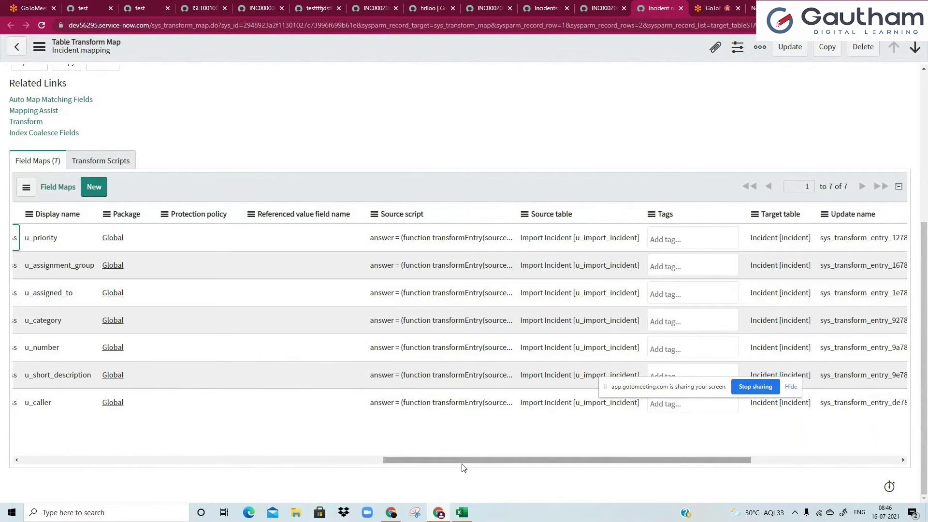
drag(462, 461, 107, 378)
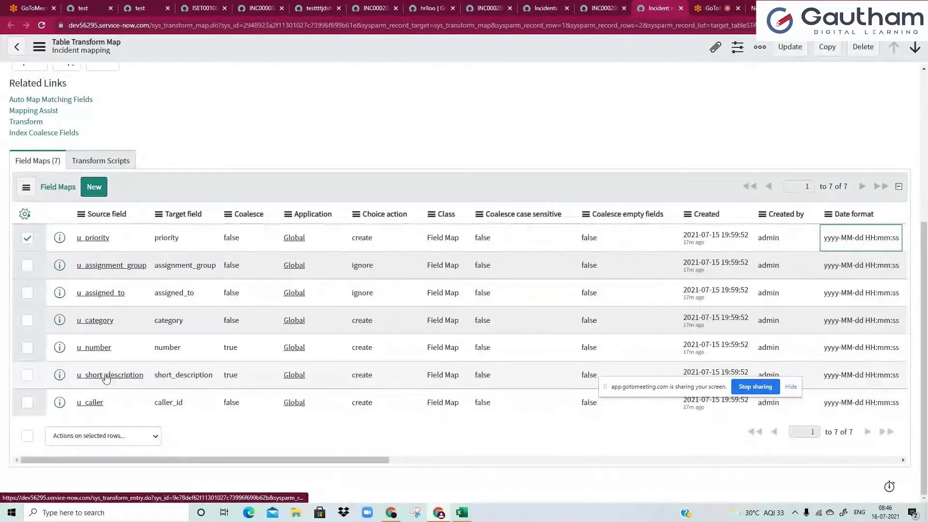
click(107, 376)
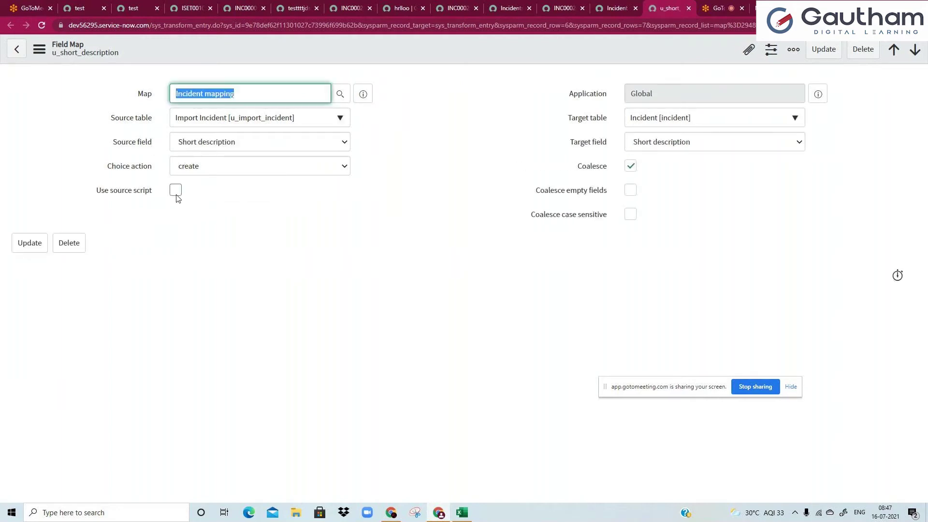
Enable Use source script on the u_short_description field map and bring up the Excel incident spreadsheet.
click(176, 191)
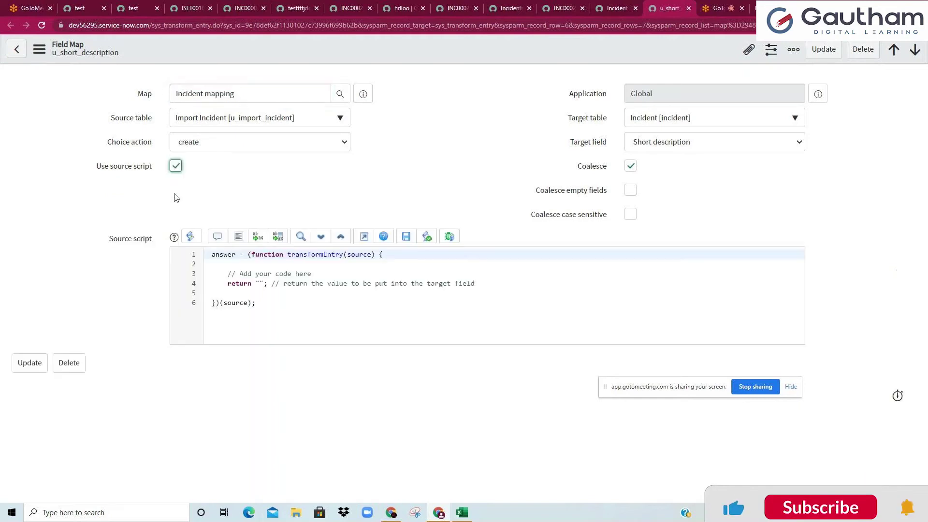
click(319, 301)
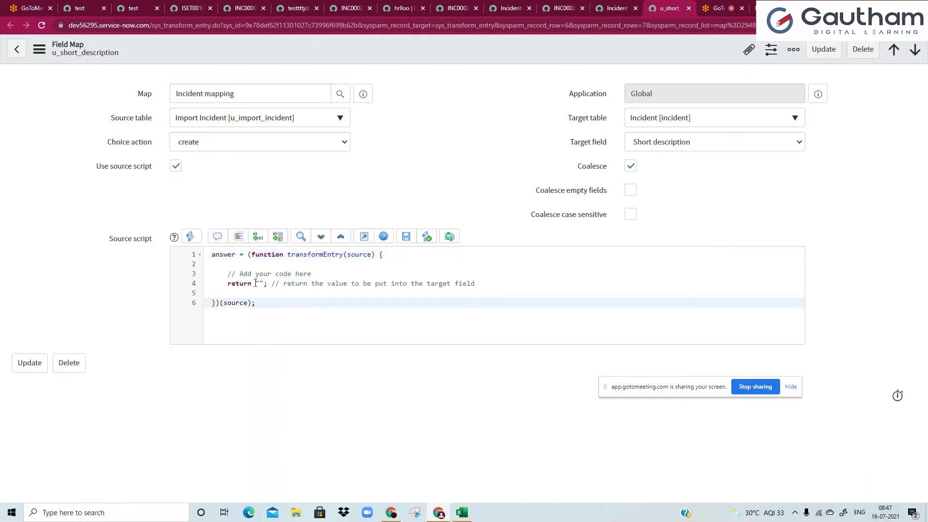
click(462, 513)
Inspect the text 'SAP Materials Management' in cell B4 without changing it, then return to ServiceNow.
click(139, 207)
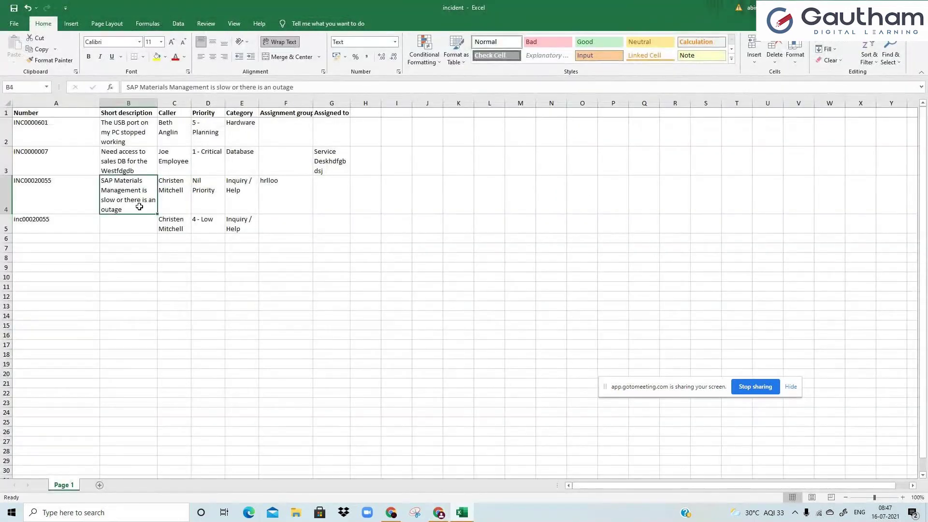
double_click(139, 207)
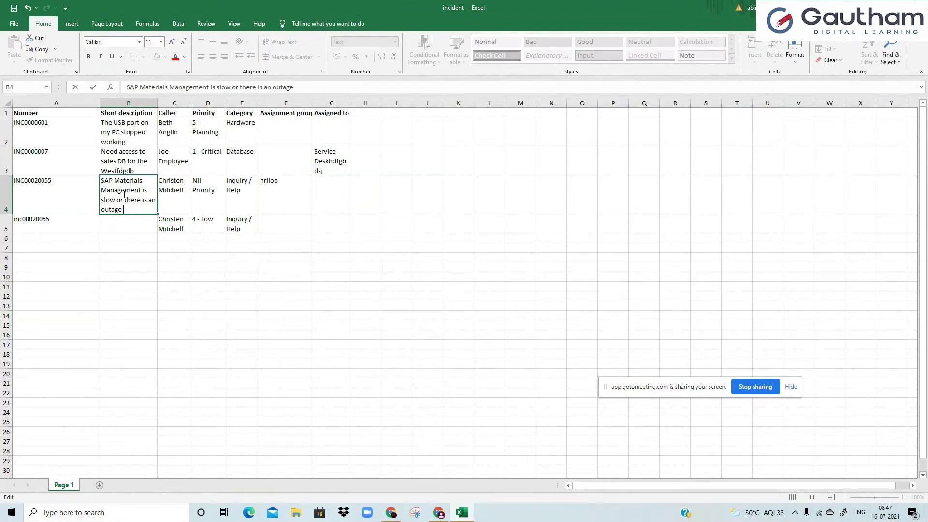
drag(102, 179, 141, 189)
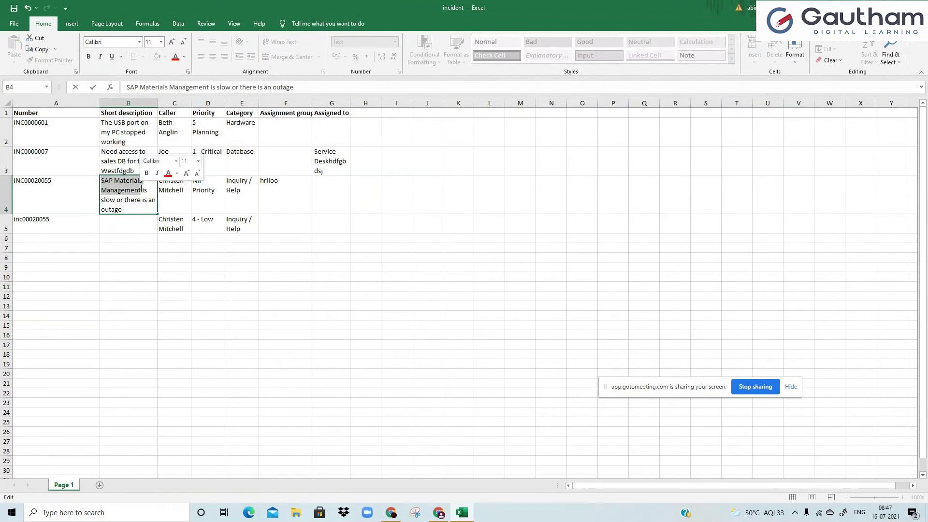
click(140, 188)
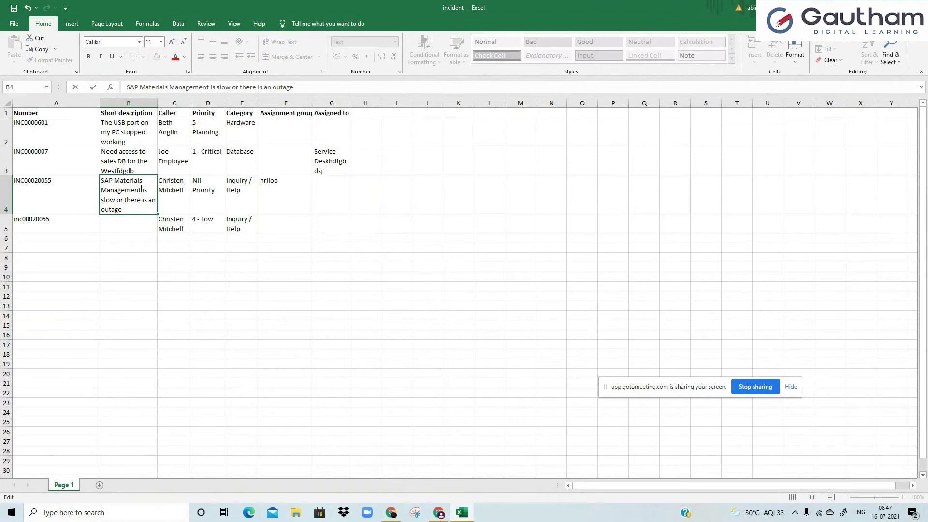
drag(141, 189, 107, 192)
key(Home)
key(Escape)
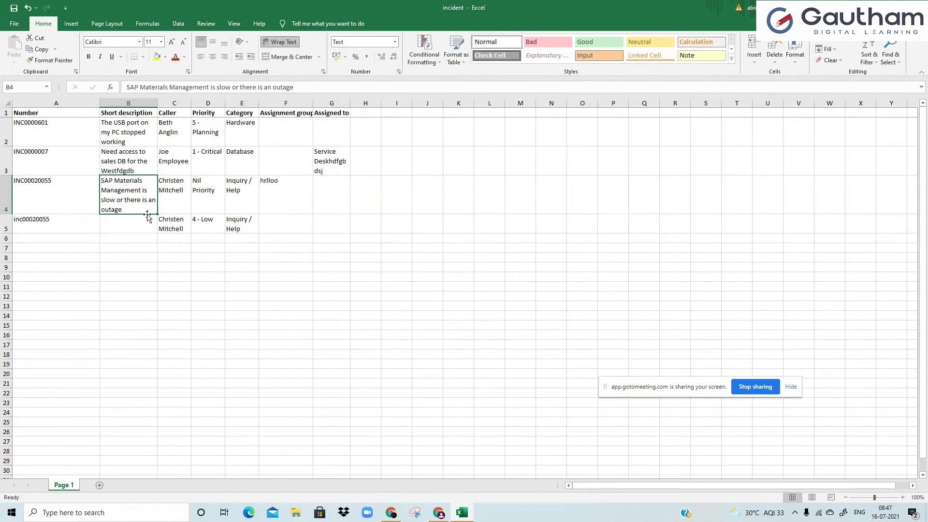
double_click(102, 183)
drag(102, 182, 142, 191)
click(142, 191)
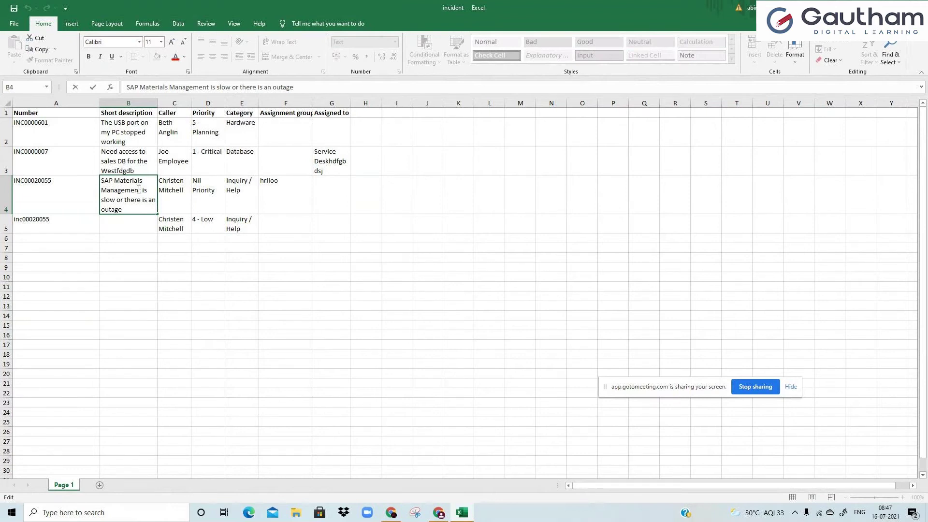
key(alt+Tab)
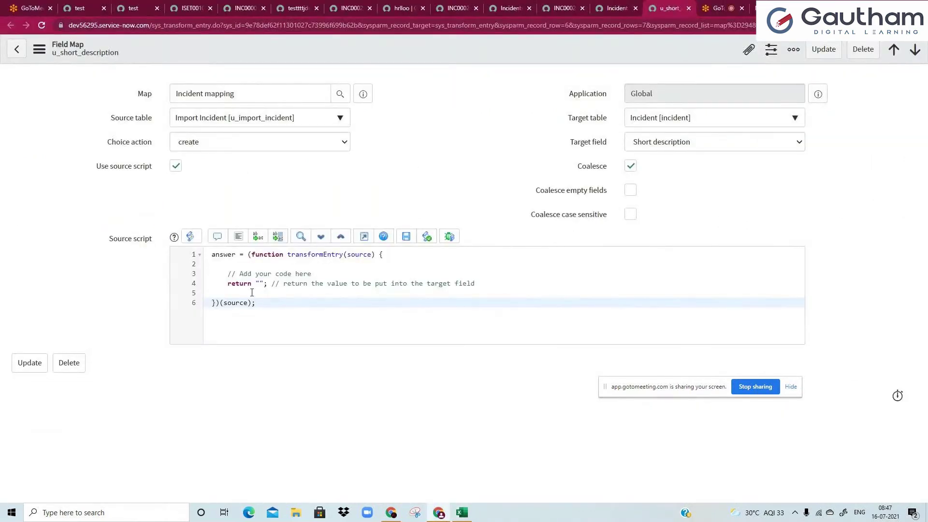
Replace the placeholder comment with var x= source.short_description.toString();.
drag(309, 271, 227, 274)
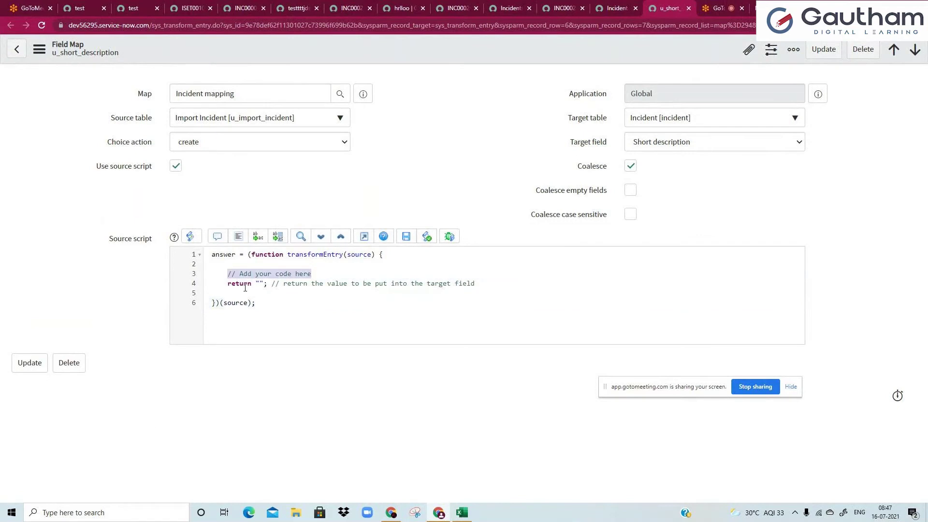
key(BackSpace)
text(var )
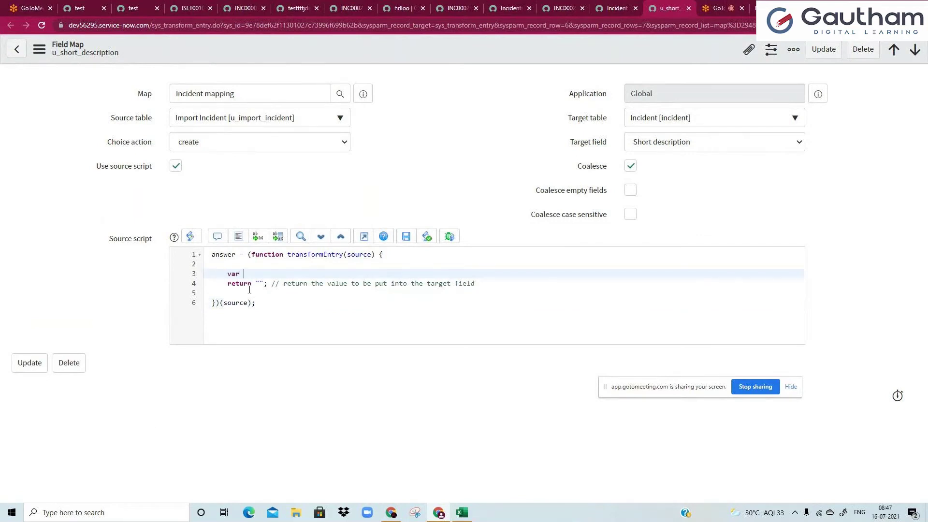
text(x= source.short_description.toLo)
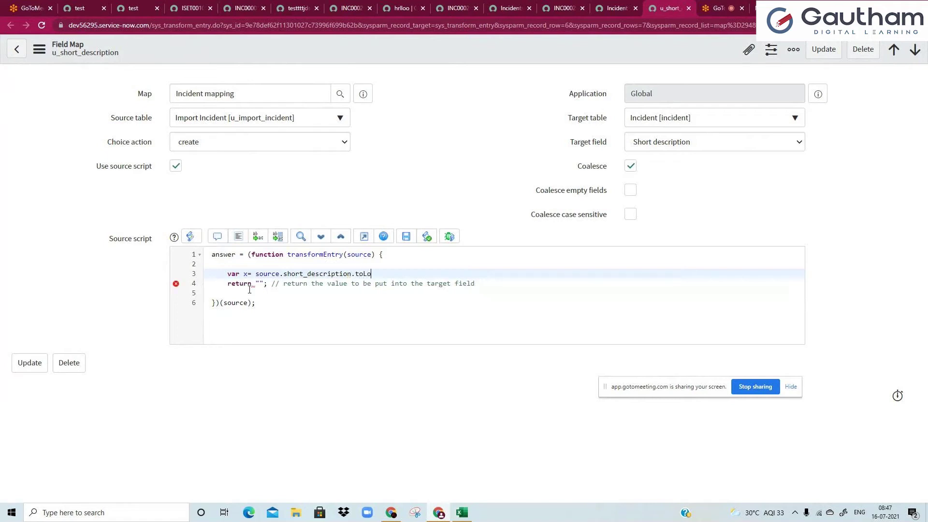
key(BackSpace)
key(BackSpace)
text(Strinf)
key(BackSpace)
text(g();)
key(Return)
key(Return)
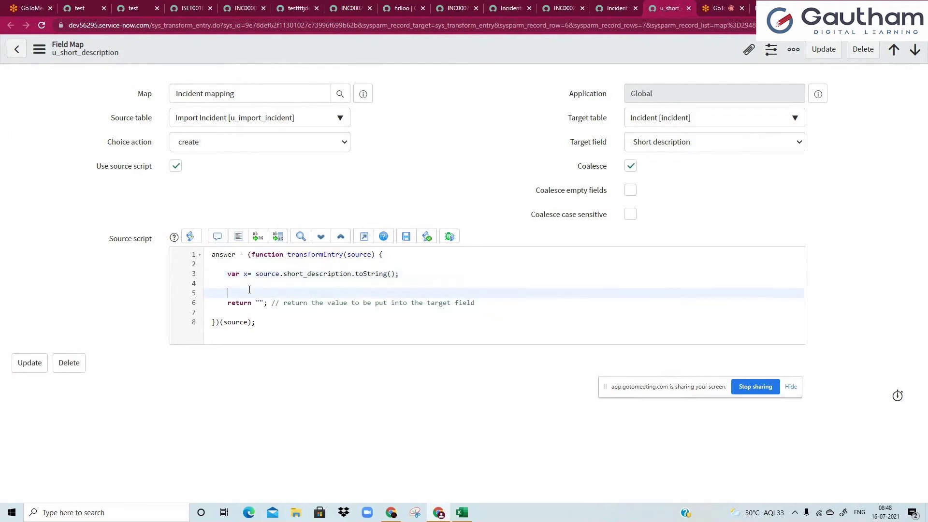
Make the script return x and append .subStr(0,12) to the variable line.
drag(265, 303, 256, 303)
text(x)
click(259, 285)
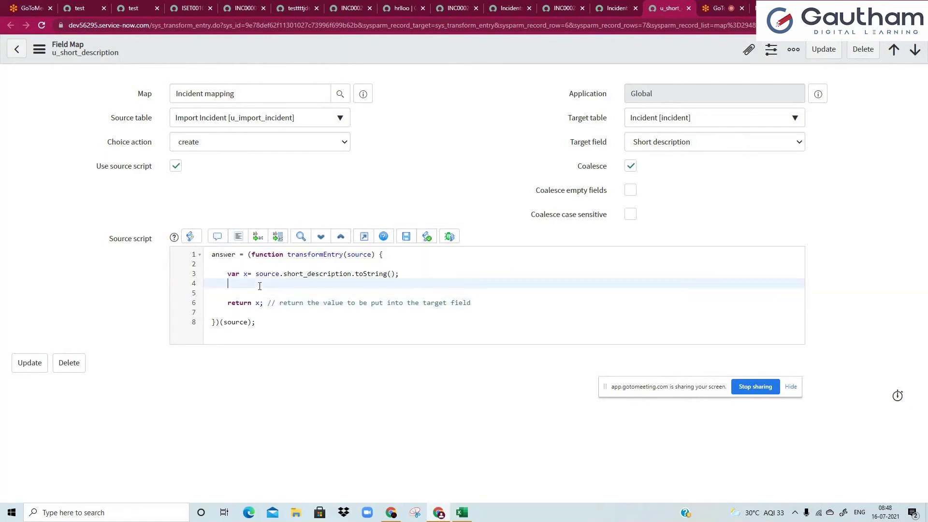
click(396, 274)
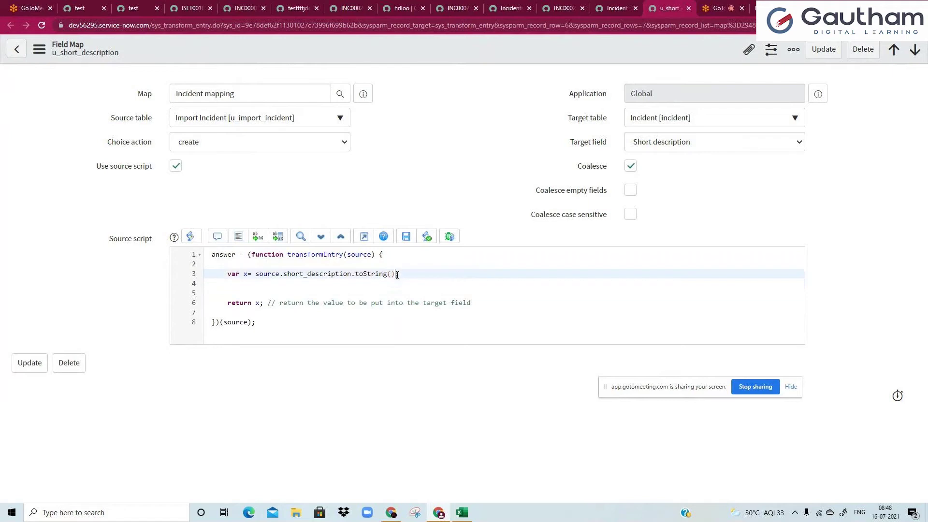
text(.subStr(0,12))
Walk through the subStr(0,12), source.short_description, x and return x parts, then go back to Incident mapping.
drag(394, 275, 448, 275)
click(447, 275)
double_click(328, 274)
double_click(265, 275)
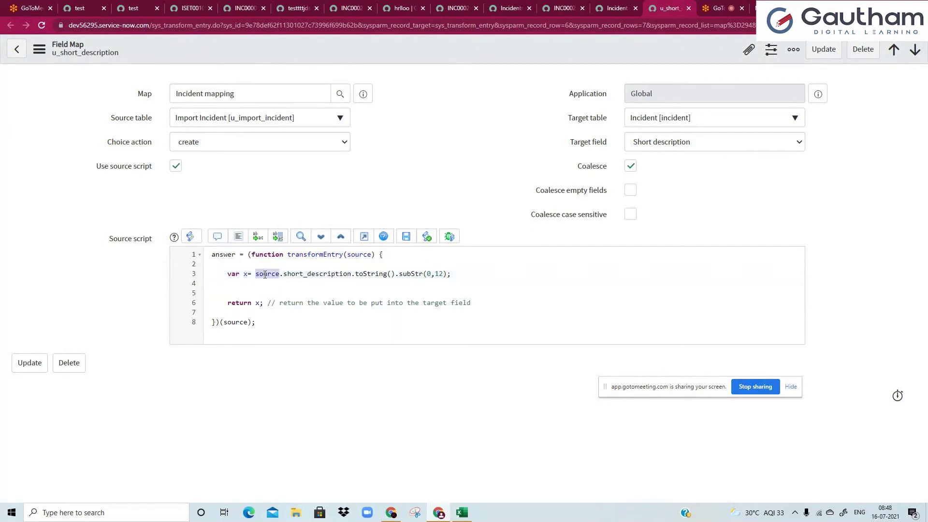
click(270, 274)
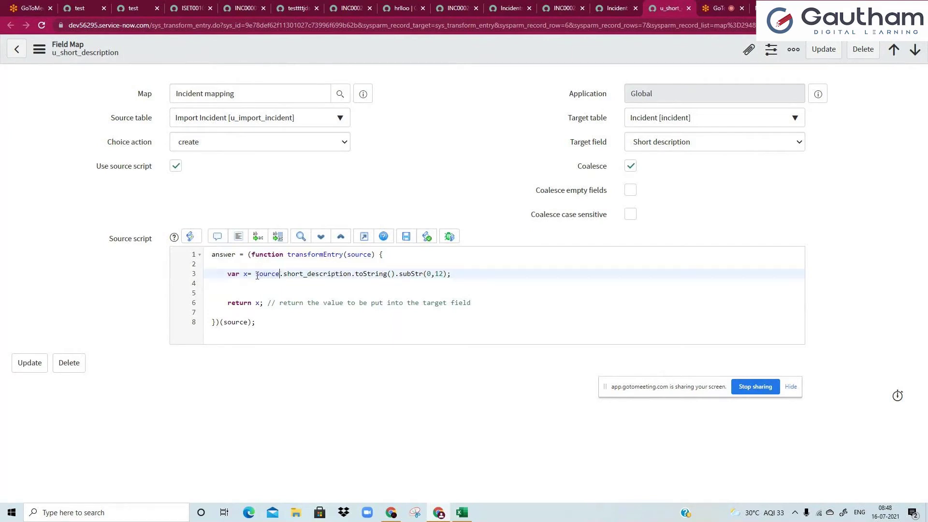
double_click(248, 273)
click(249, 274)
double_click(246, 275)
click(249, 275)
double_click(247, 274)
click(245, 275)
drag(227, 303, 265, 302)
click(264, 302)
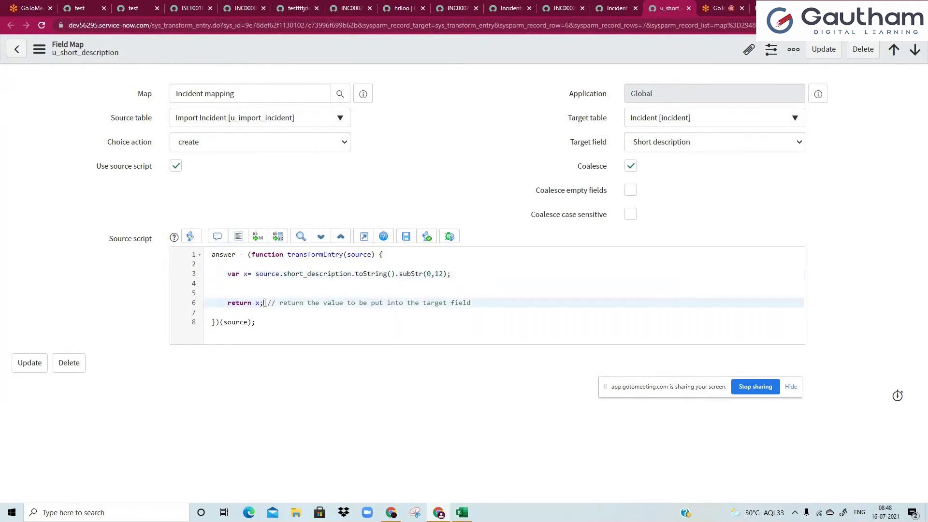
click(343, 303)
double_click(377, 304)
click(429, 304)
click(471, 303)
click(617, 5)
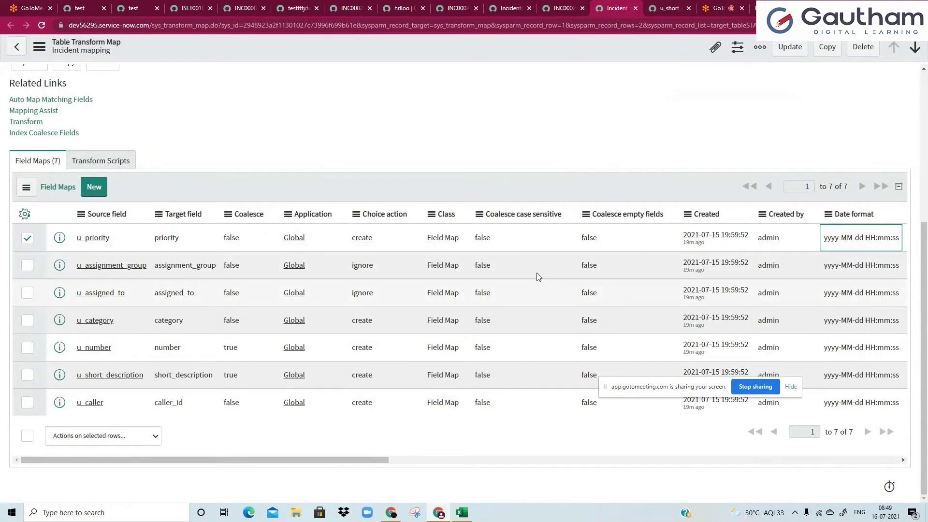
Open Incident mapping's Transform Scripts list, discard the unsaved field map page, and start a new script.
scroll(538, 276, up, 3)
click(100, 312)
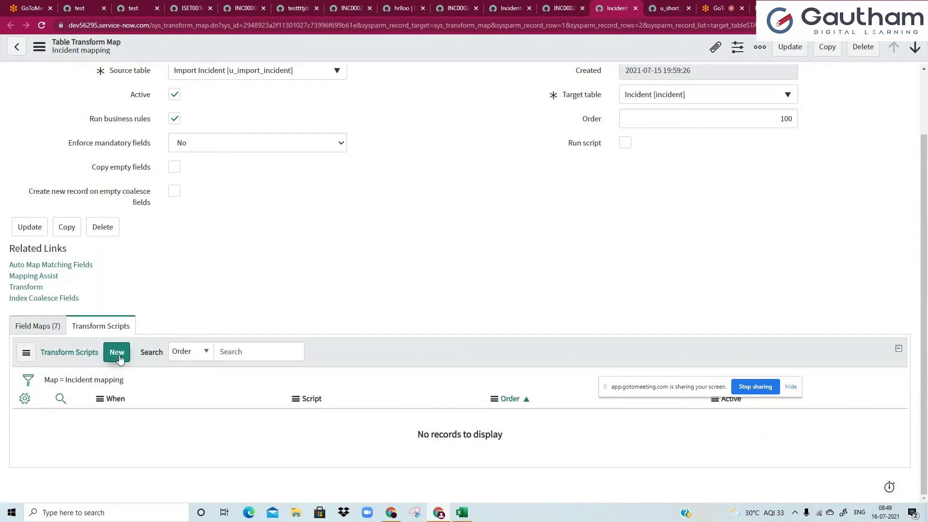
right_click(58, 380)
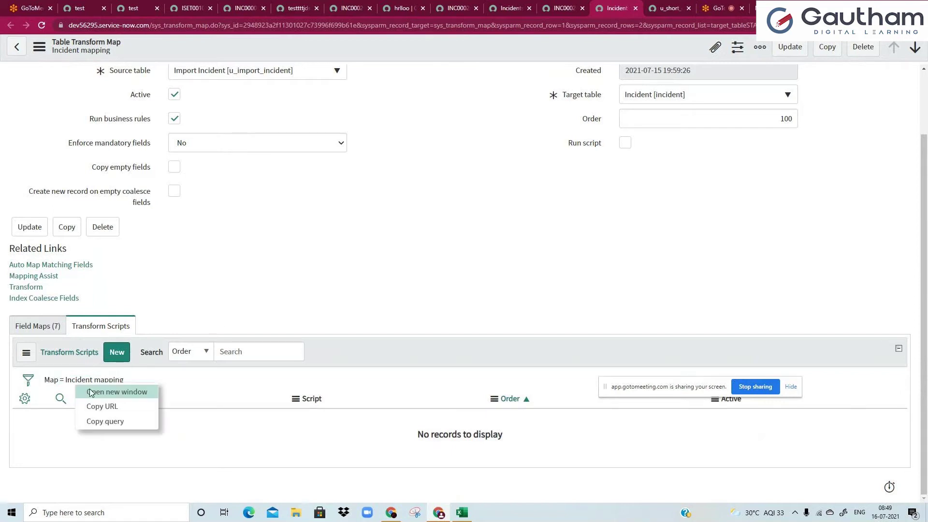
click(155, 396)
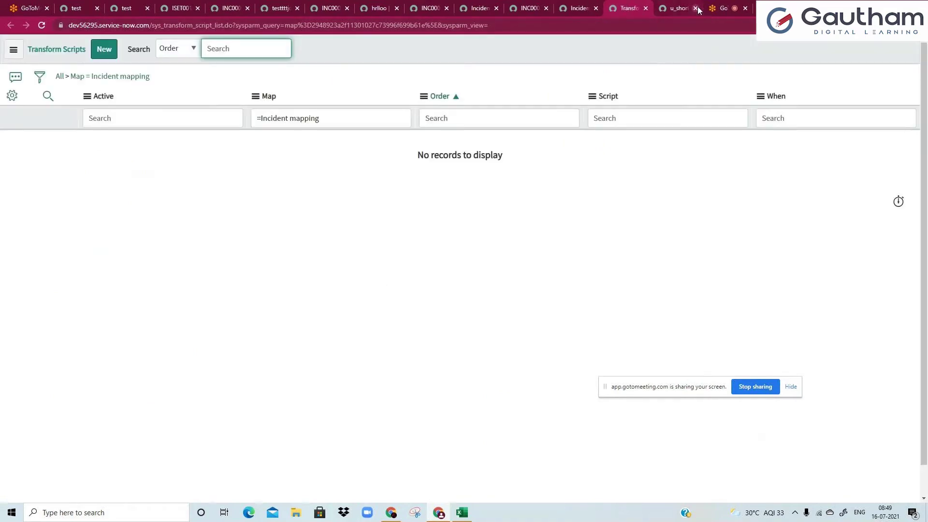
click(697, 7)
click(510, 80)
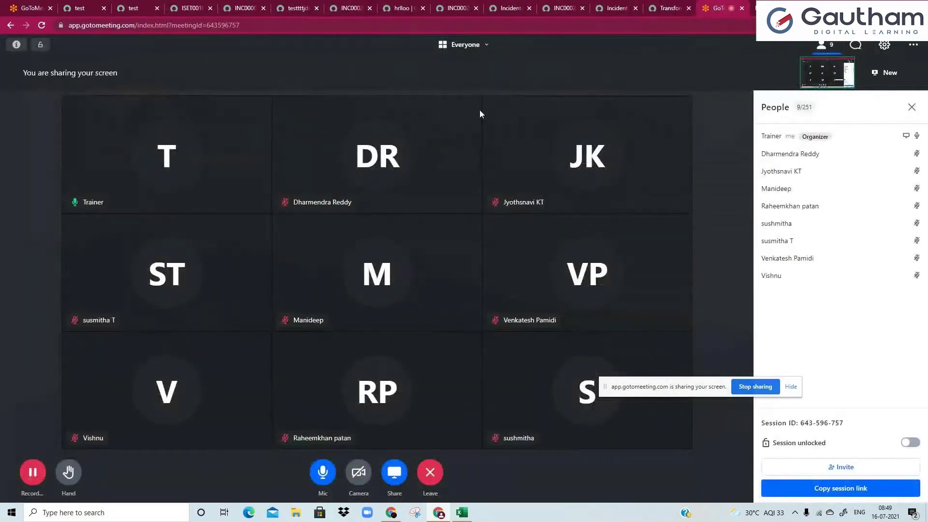
click(652, 6)
click(100, 54)
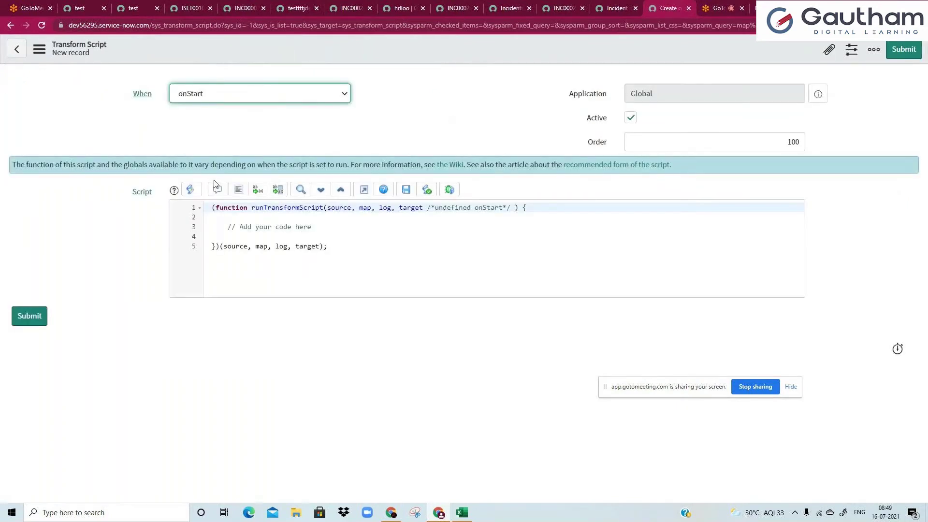
Keep When as onStart and replace the comment with gs.info('incident data transform inititated');.
click(222, 100)
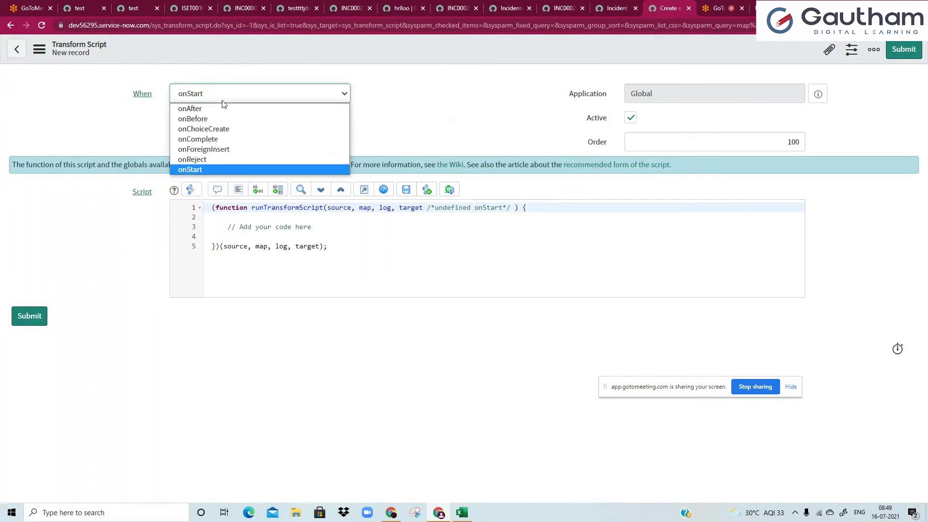
click(209, 170)
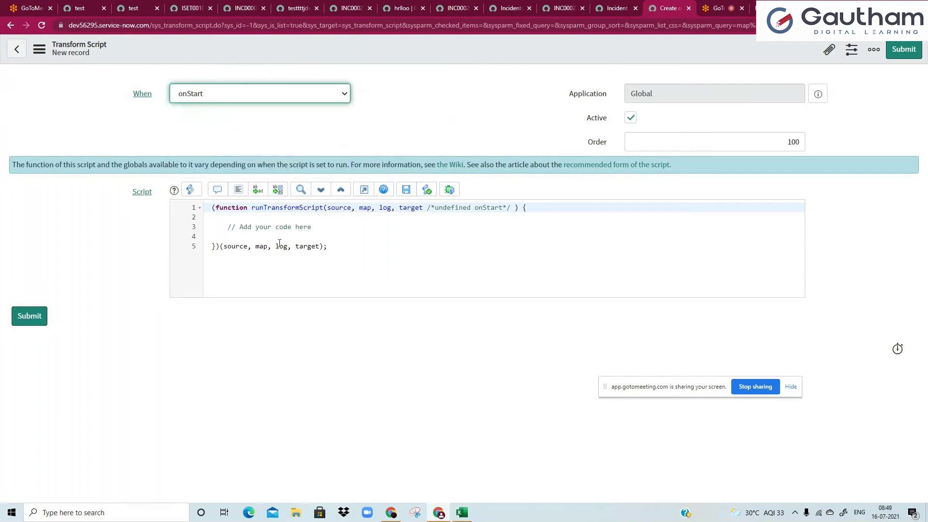
click(224, 230)
drag(315, 225, 335, 226)
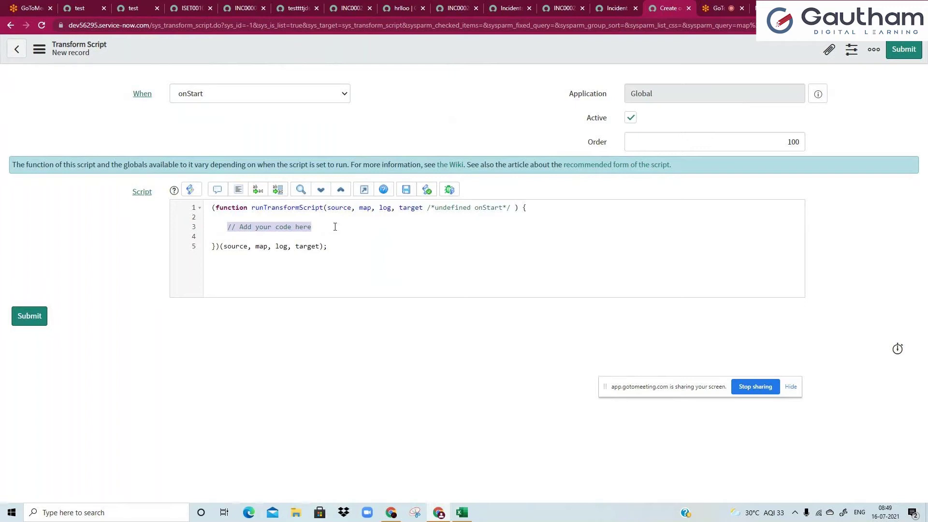
text(gs.)
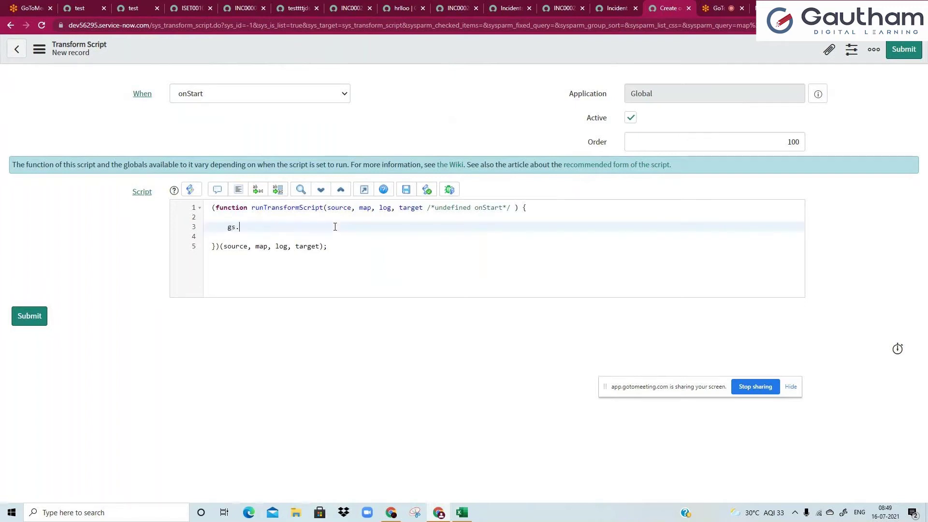
text(info('inc)
text(ident )
text(data trans)
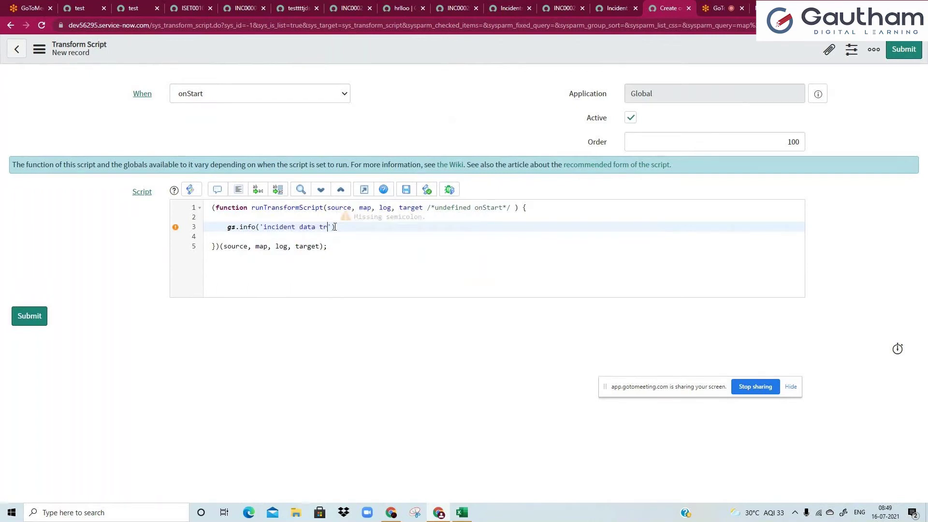
text(form initit)
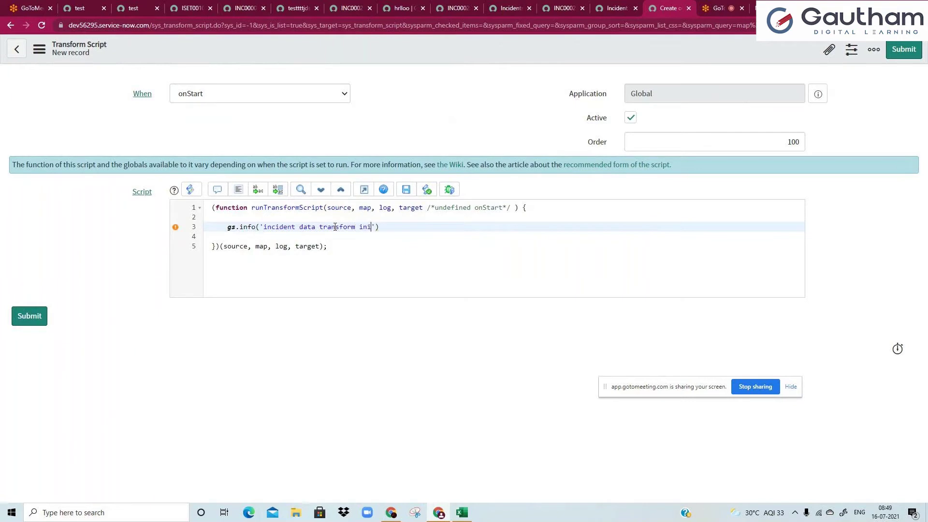
text(ated)
click(416, 229)
text(;)
Save the onStart transform script record and check the log statement.
right_click(446, 51)
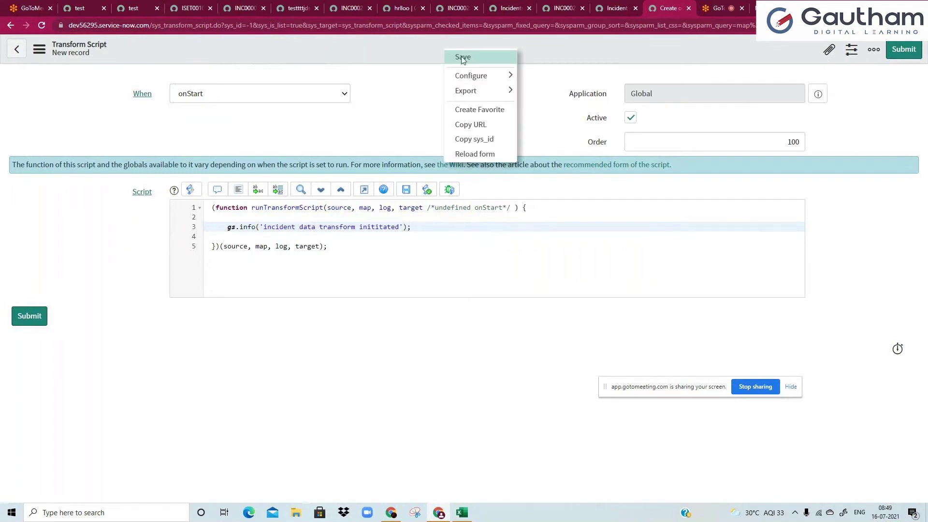
key(Return)
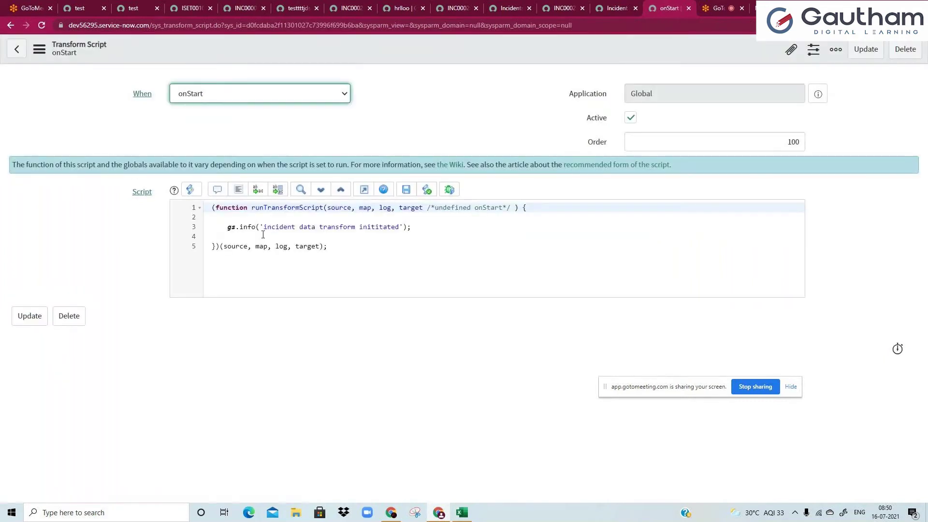
drag(219, 228, 420, 232)
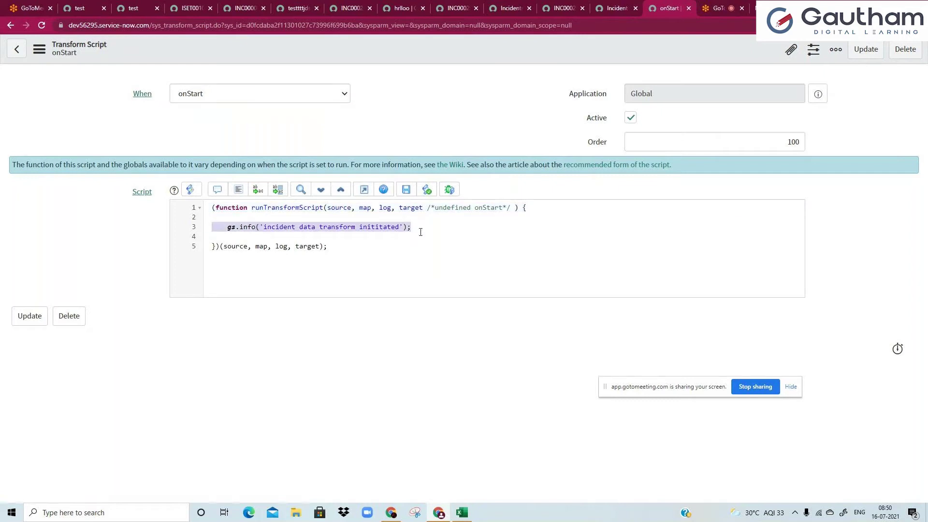
click(420, 232)
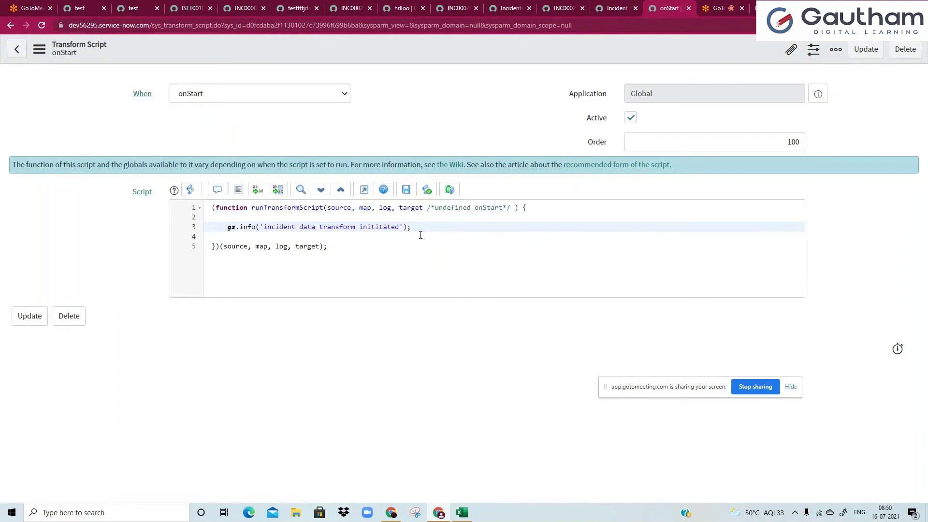
Save an onAfter copy logging 'incident data transform completed' with Insert and Stay.
click(207, 97)
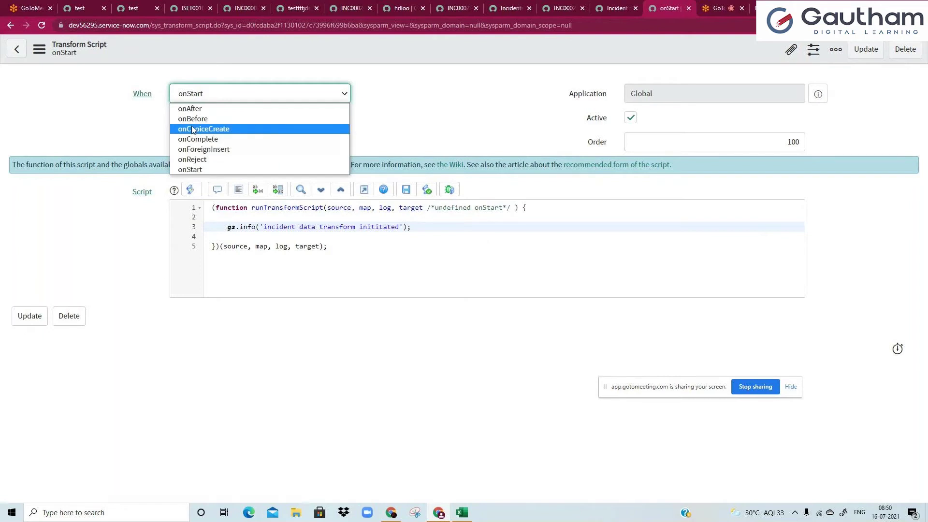
click(193, 110)
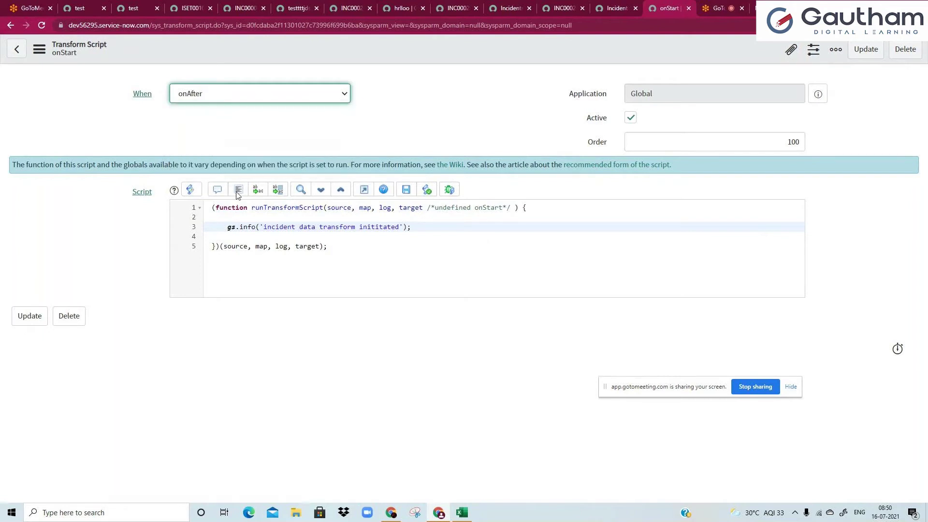
double_click(388, 227)
text(completed)
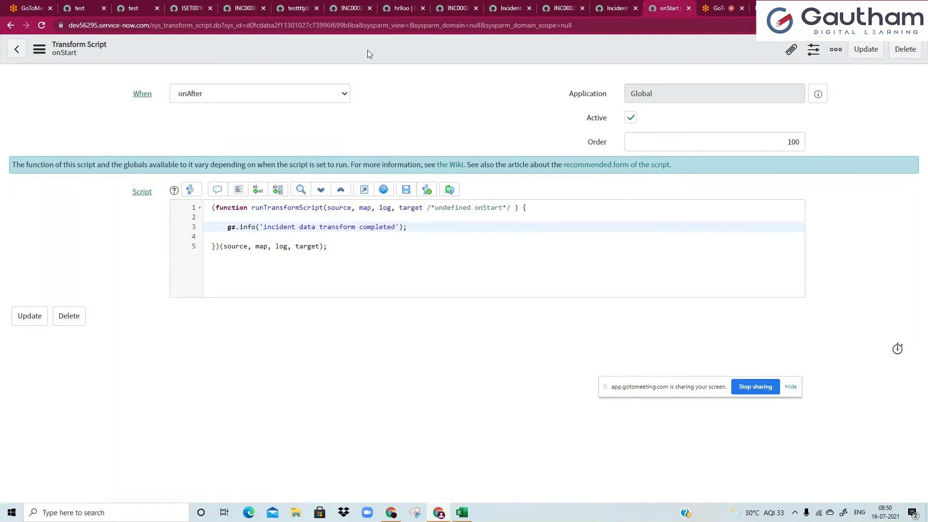
right_click(367, 51)
click(382, 87)
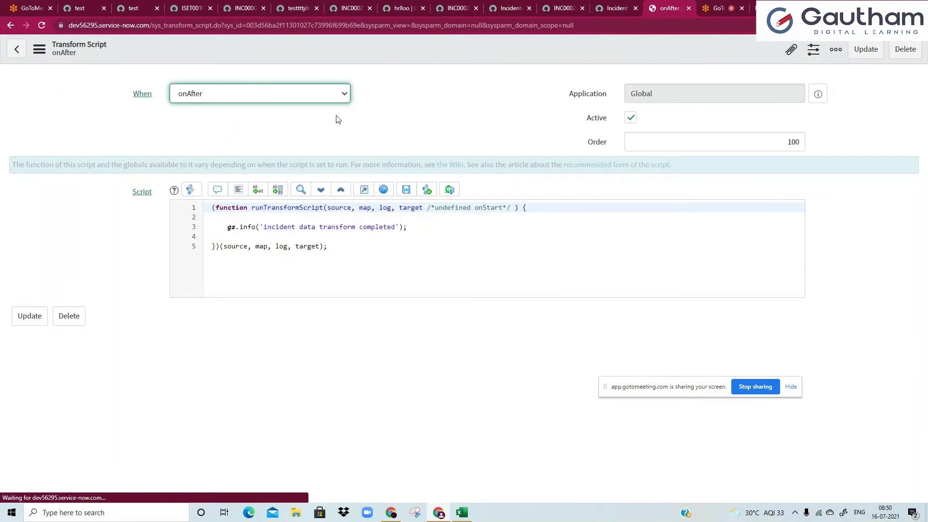
Switch the form's When to onBefore and delete the completed-message log line.
click(337, 94)
click(251, 125)
click(214, 237)
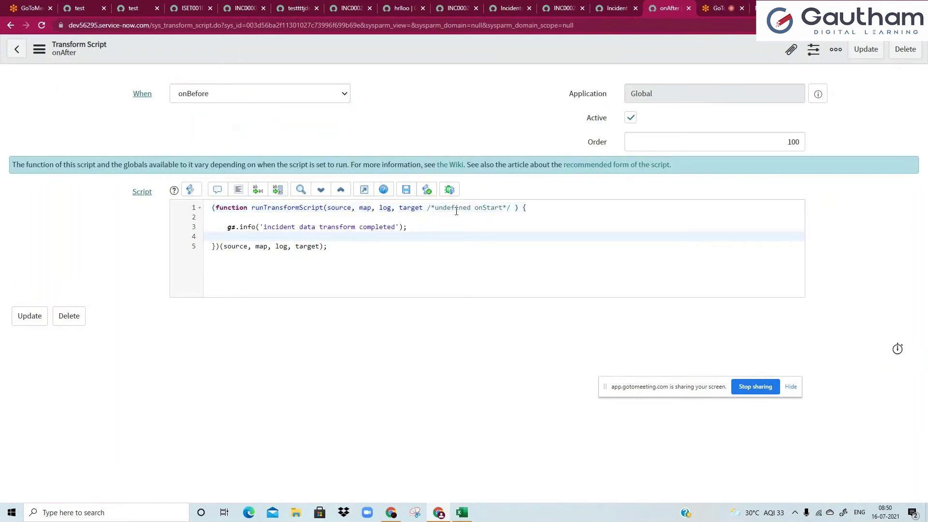
drag(443, 226, 229, 227)
key(BackSpace)
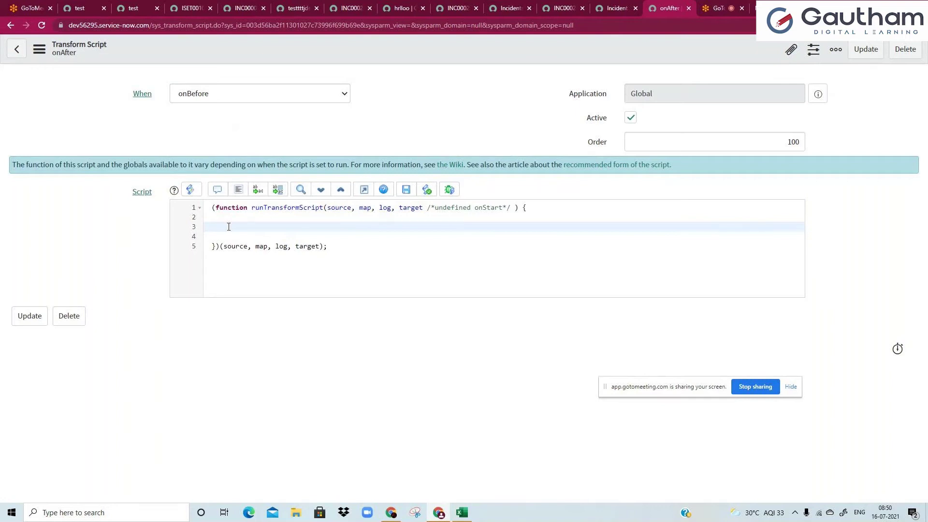
Write the condition if(source.short_description.toString().indexOf('Urgent')>-1){ with blank lines inside.
text(if()
text(sour)
text(ce.sh)
text(ort)
text(_descrip)
text(tion)
text(.toStrin)
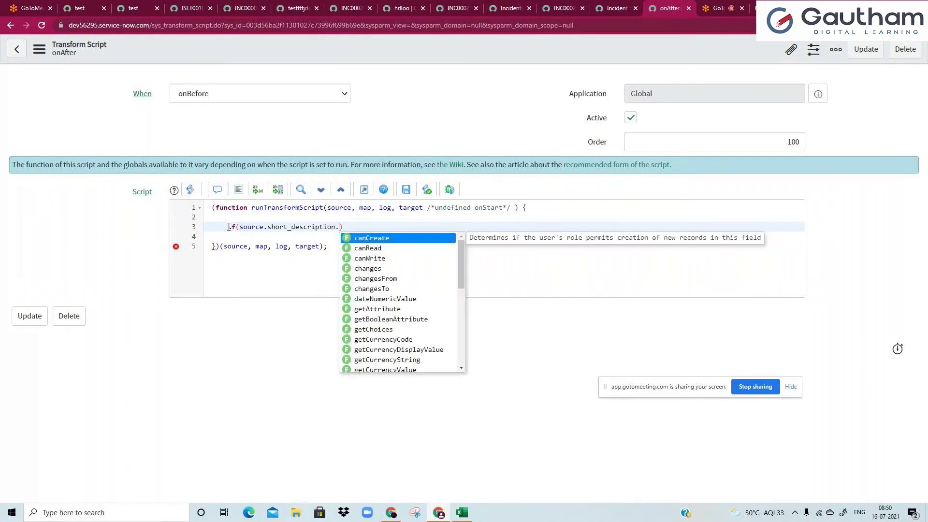
text(g)
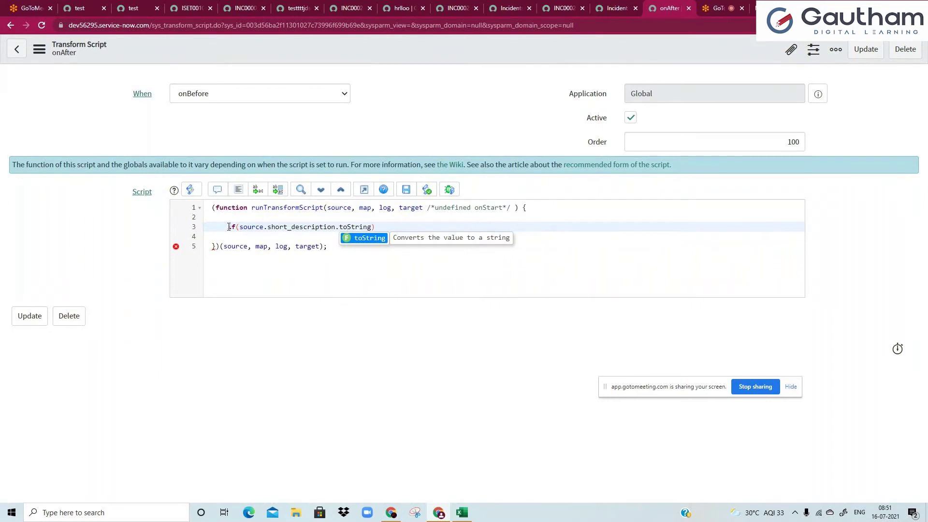
key(Return)
text(.indexO)
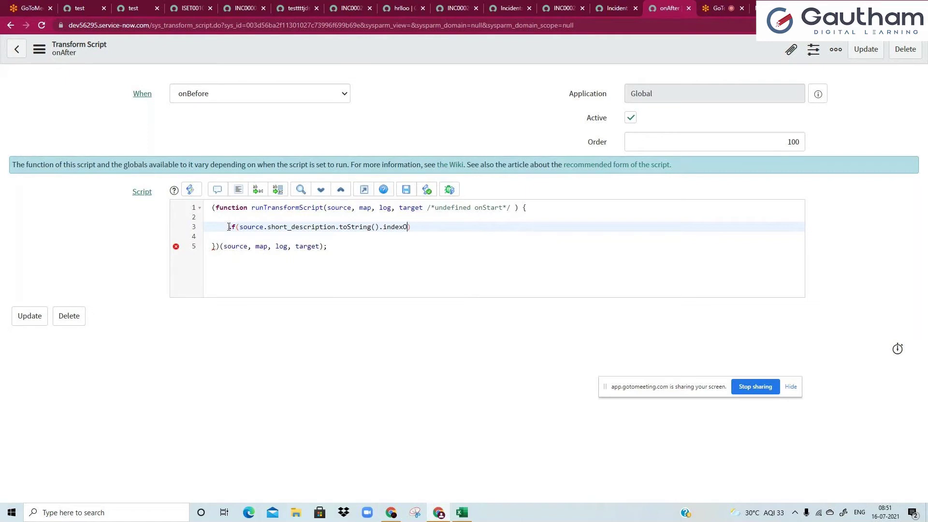
text(f('Urgent'))
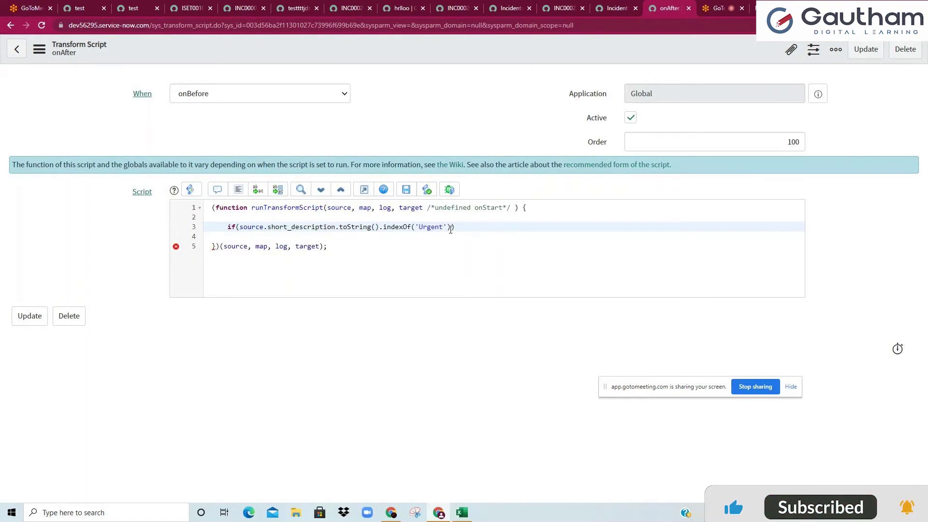
text(>0)
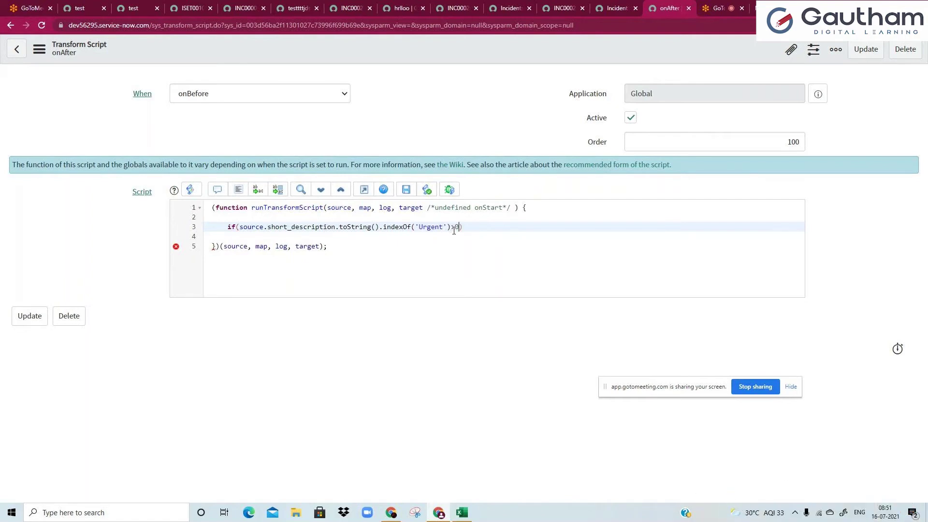
key(BackSpace)
text(-1)
key(Return)
text({)
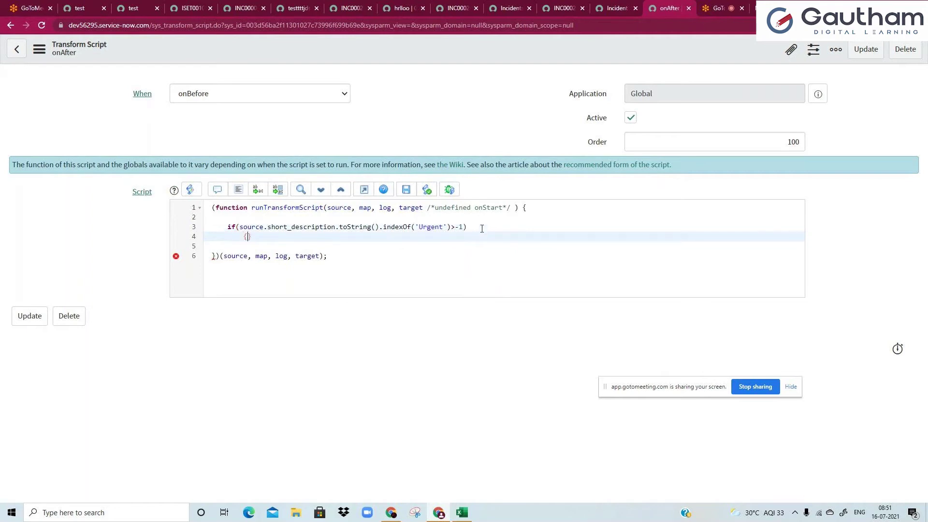
key(Return)
key(Return)
key(Return)
Add gs.eventQueue('import.incident.urgency.identified','incident','','') inside the if block.
text(gs)
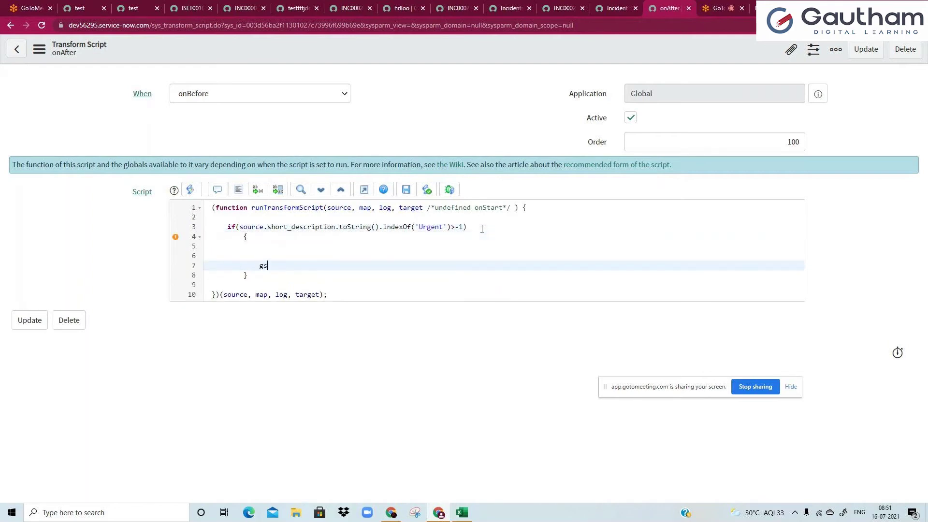
text(.eve)
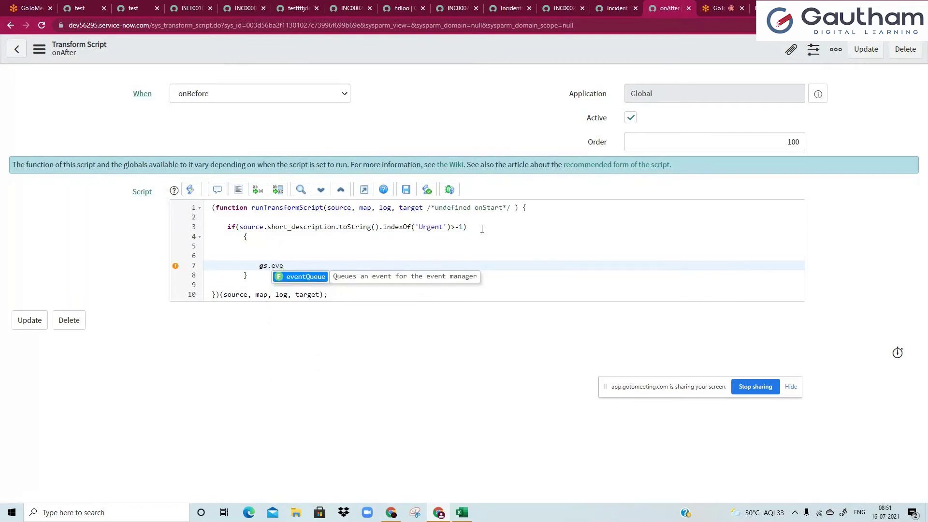
key(Return)
text(')
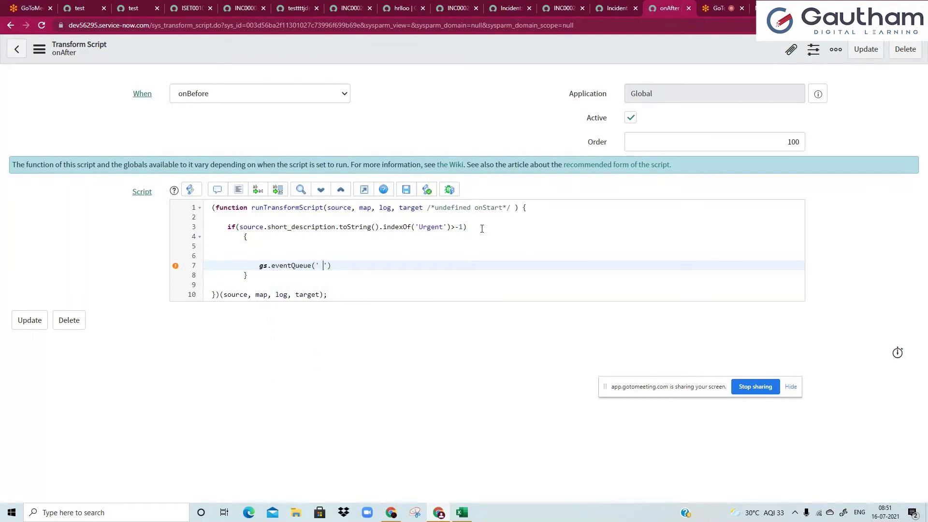
key(BackSpace)
text(import)
text(.)
text(incident)
text(.ur)
text(gent.)
text(inse)
key(BackSpace)
key(BackSpace)
key(BackSpace)
key(BackSpace)
key(BackSpace)
key(BackSpace)
text(cy.identified')
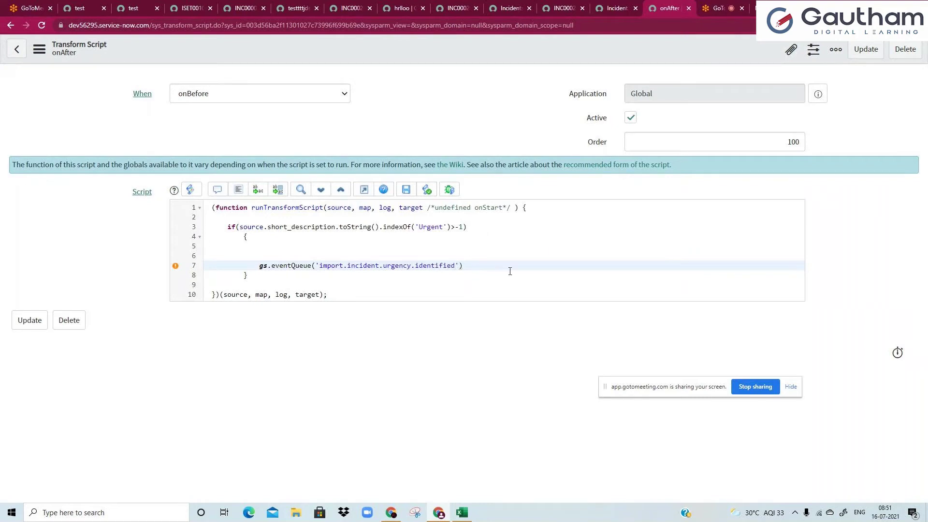
text(,'incident','',')
End the eventQueue call with a semicolon and add blank lines inside the if block.
drag(257, 265, 549, 263)
click(549, 263)
text(;)
double_click(290, 265)
drag(319, 265, 456, 265)
double_click(472, 264)
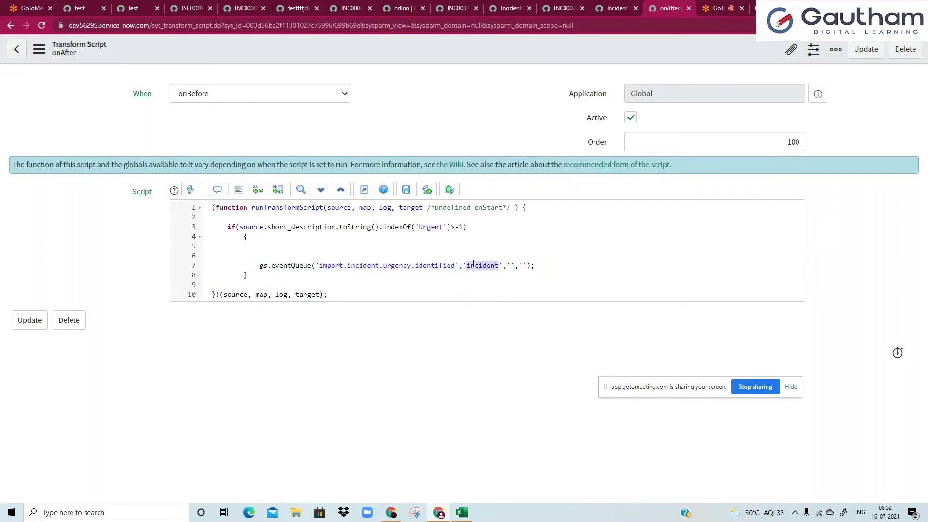
click(511, 265)
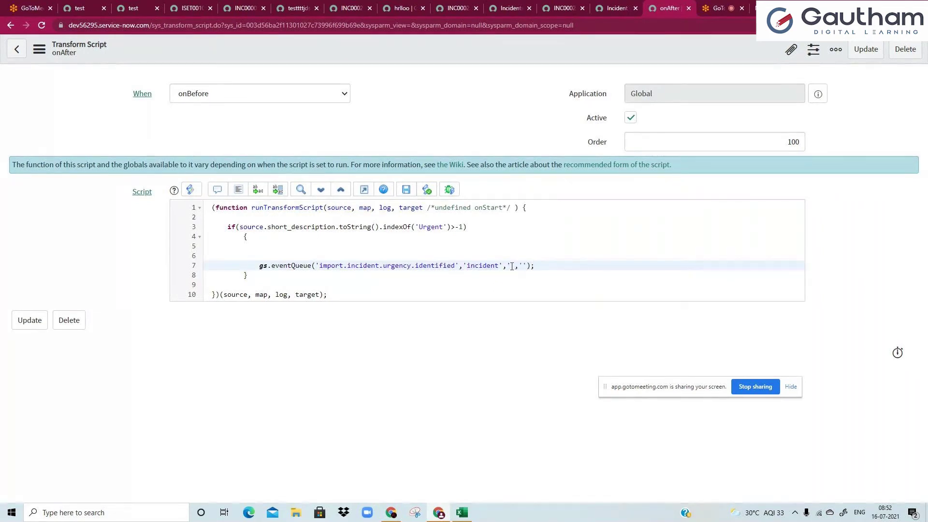
key(Return)
key(Return)
key(Return)
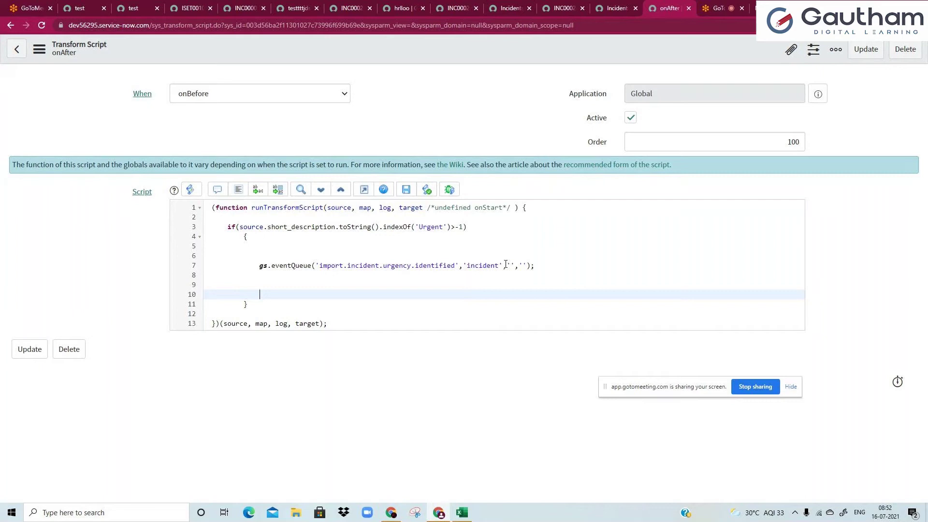
Review the short_description and 'Urgent' condition and the gs.eventQueue statement.
click(505, 265)
click(456, 288)
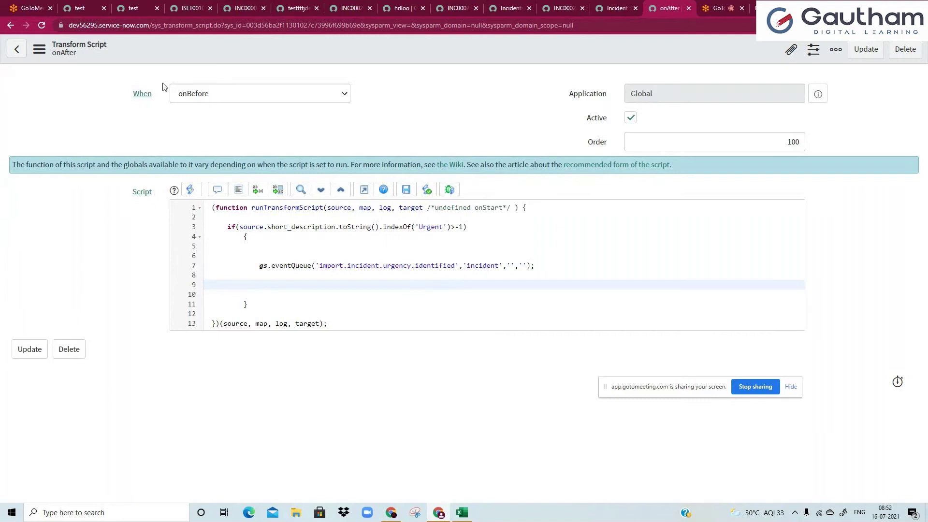
double_click(294, 227)
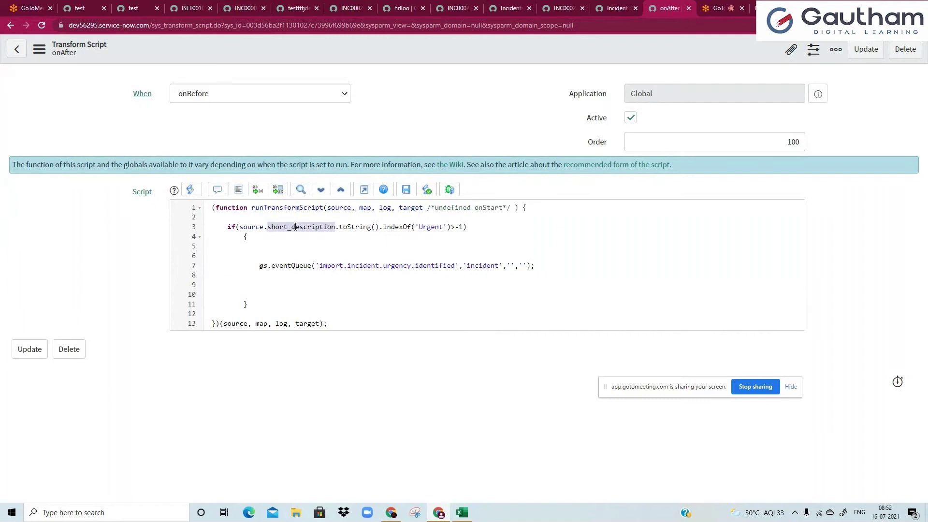
double_click(436, 226)
click(251, 270)
drag(251, 269, 551, 263)
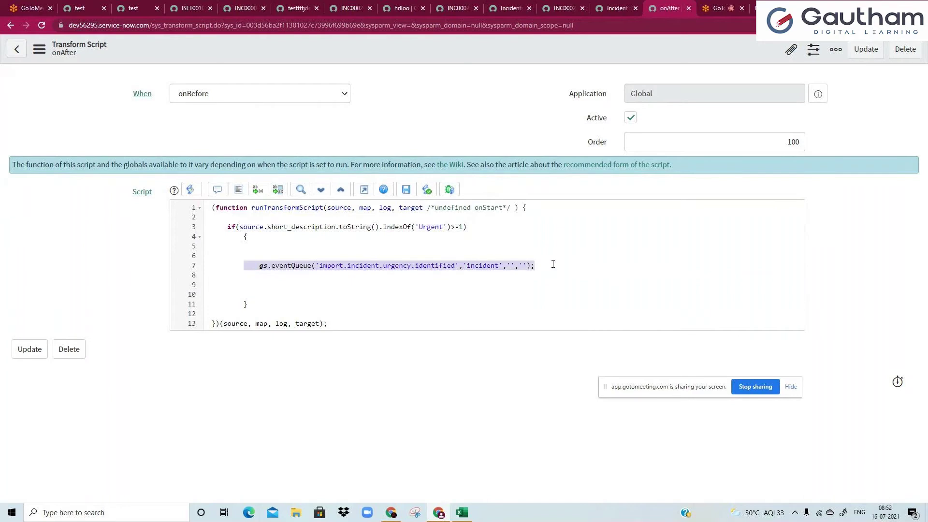
click(552, 264)
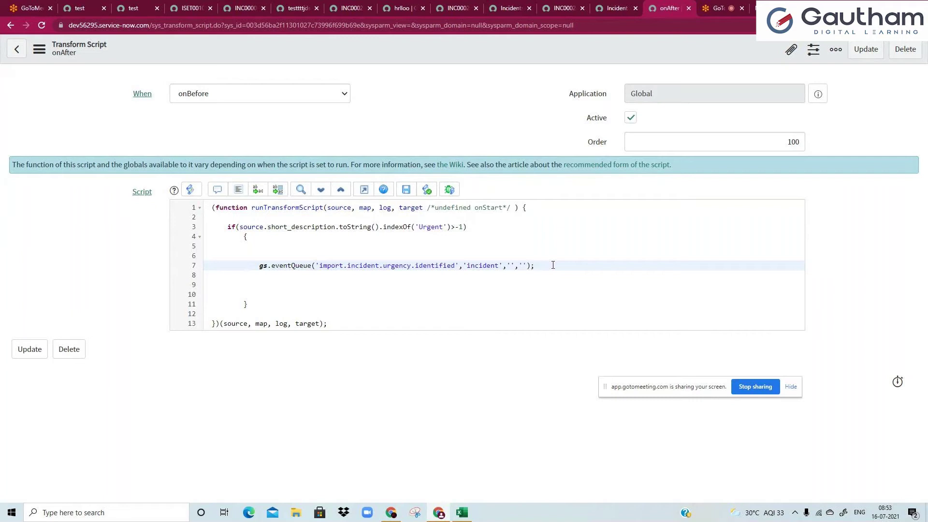
Save the Urgent script as a new record with Insert and Stay, then choose onForeignInsert.
right_click(474, 54)
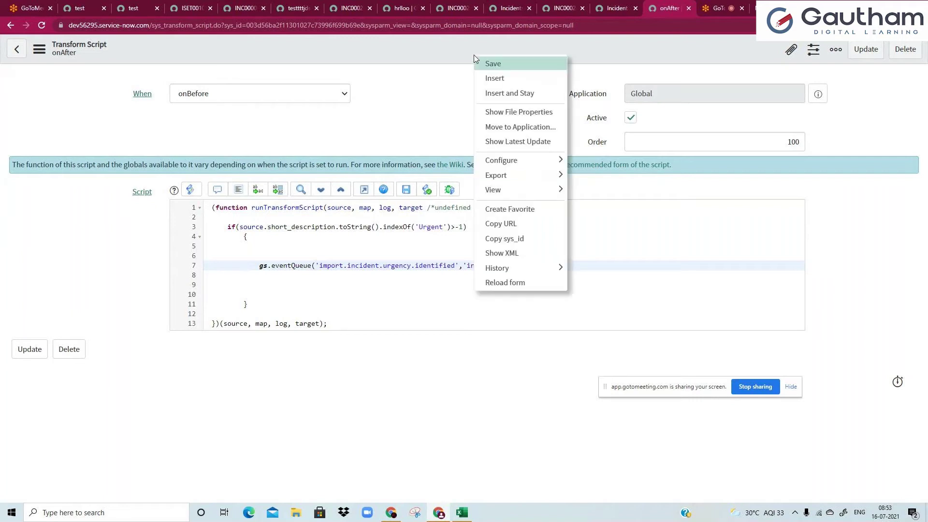
click(478, 97)
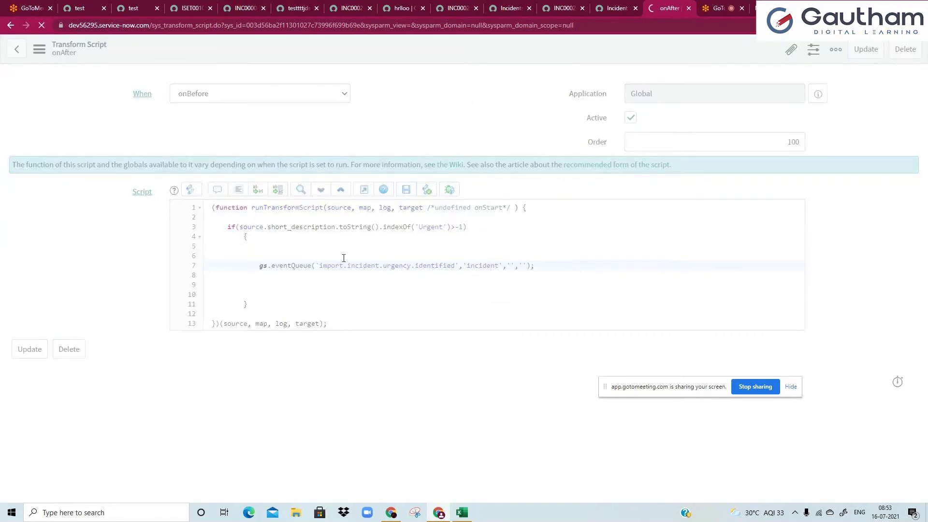
click(224, 97)
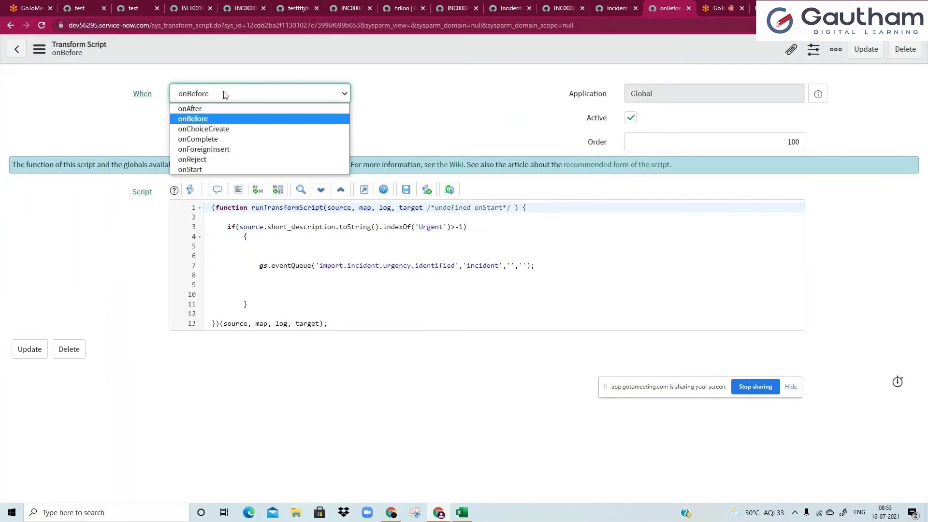
click(218, 106)
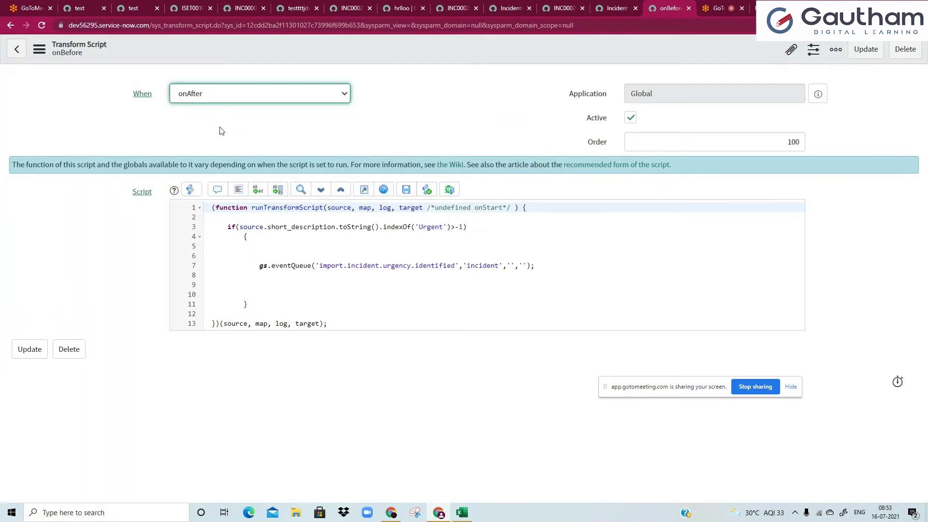
click(216, 98)
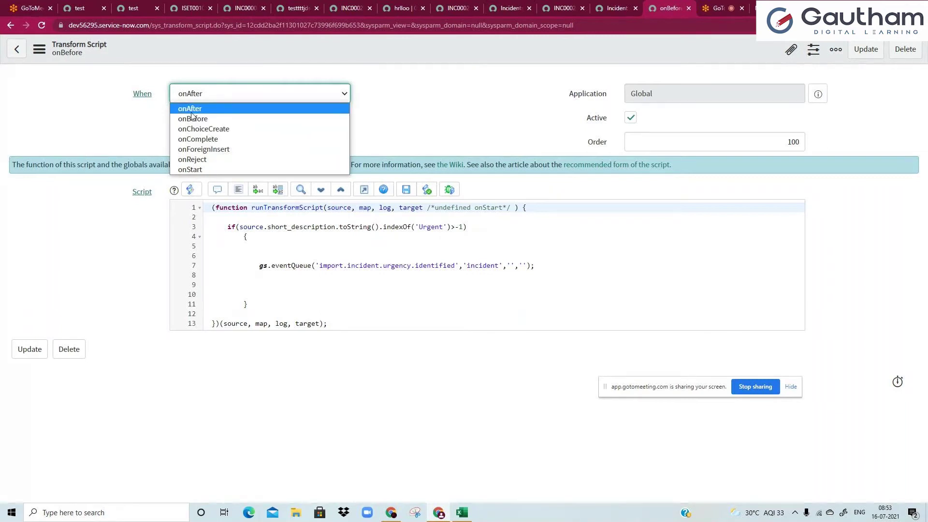
click(208, 150)
Reload the form without saving, reapply onForeignInsert, and delete the if block from the script.
click(285, 256)
drag(213, 216, 265, 306)
key(BackSpace)
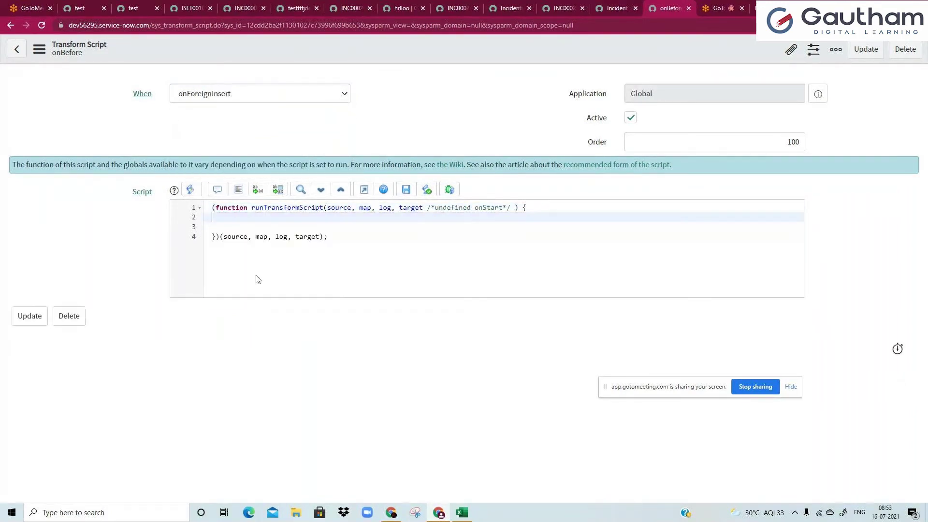
click(41, 26)
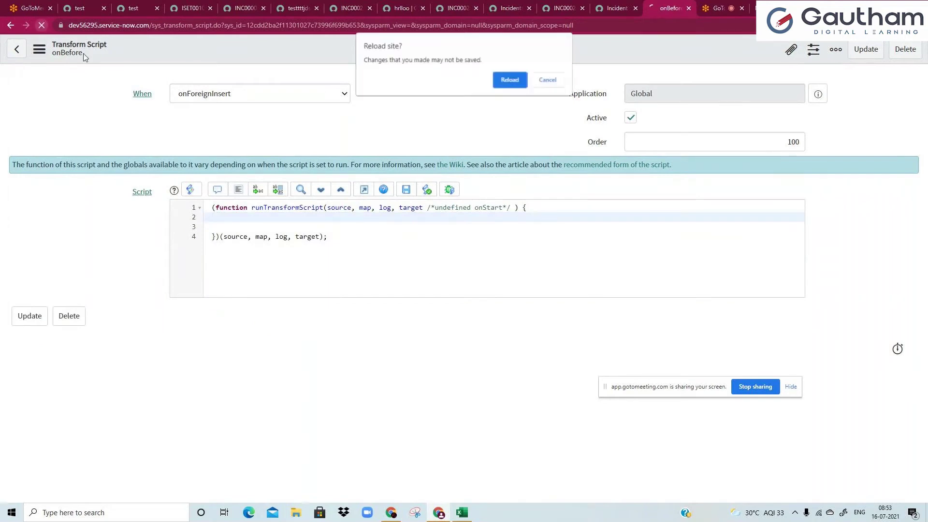
click(502, 79)
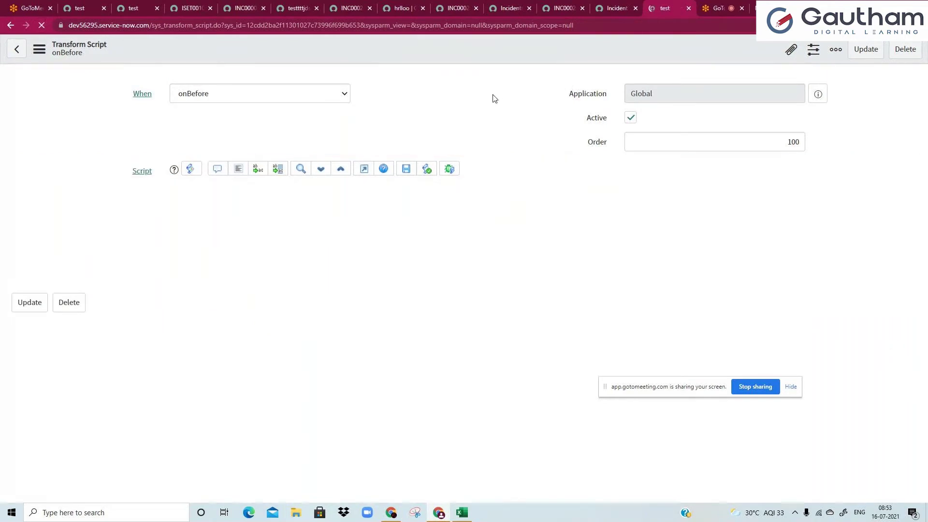
click(289, 96)
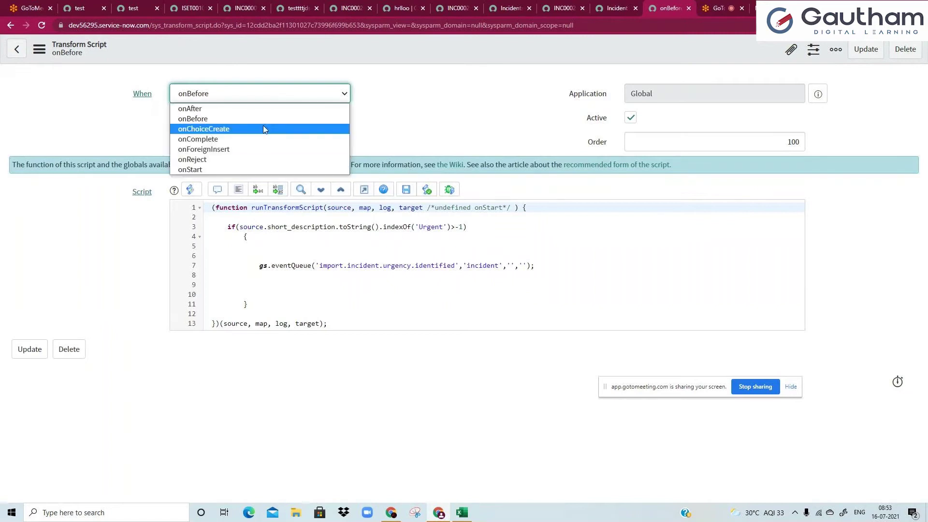
click(253, 148)
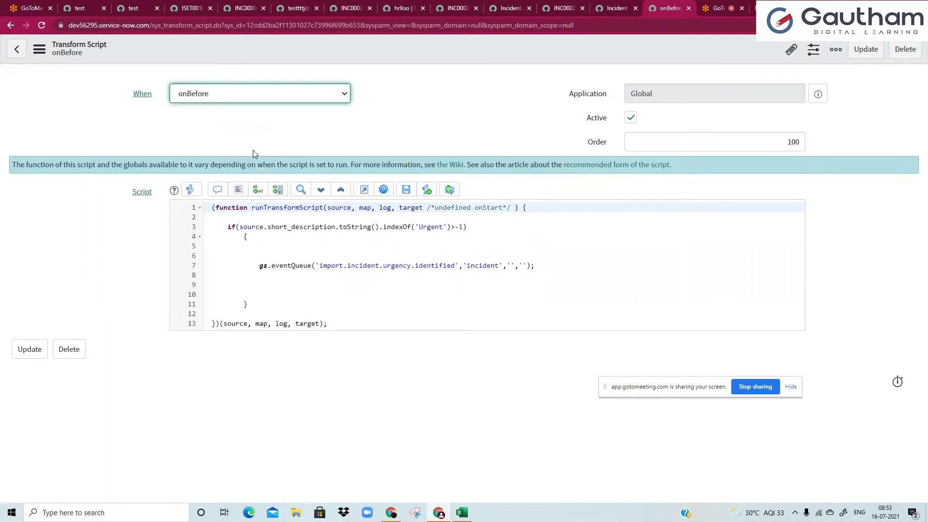
drag(227, 227, 249, 318)
key(BackSpace)
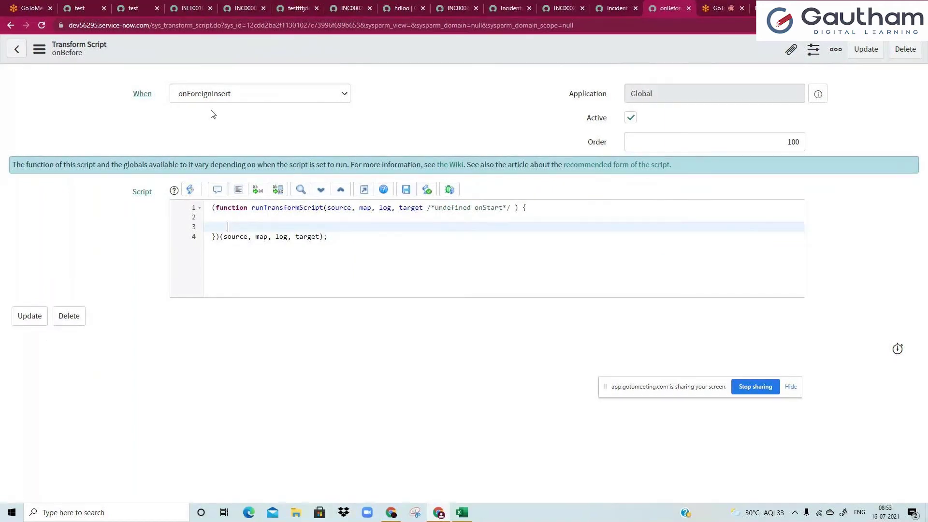
click(461, 516)
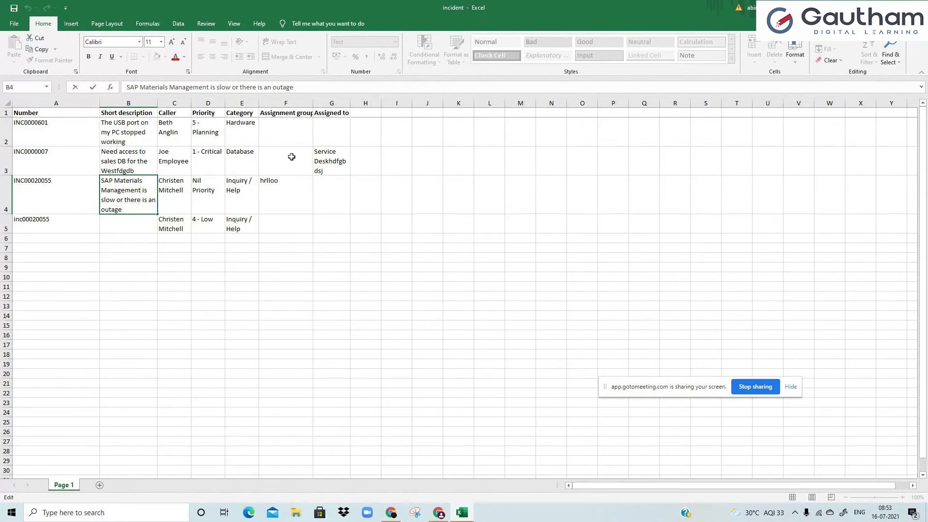
click(296, 189)
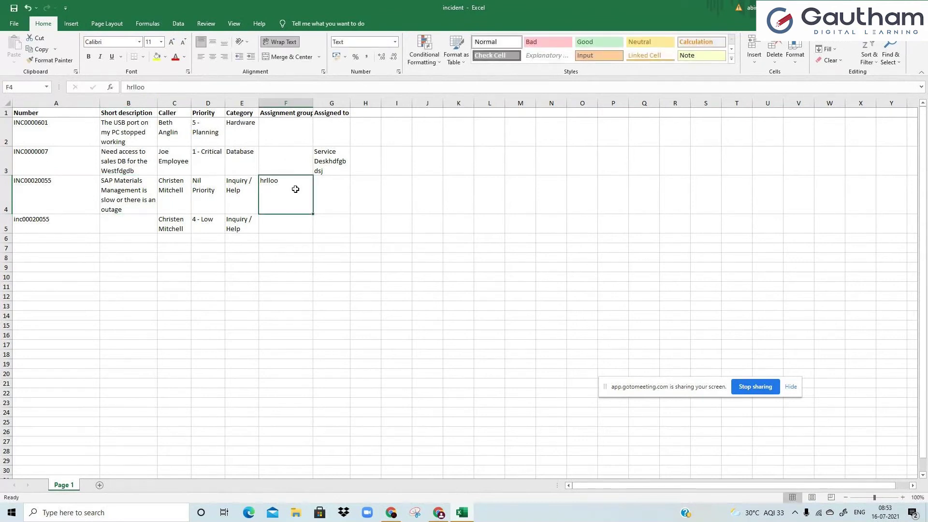
click(330, 165)
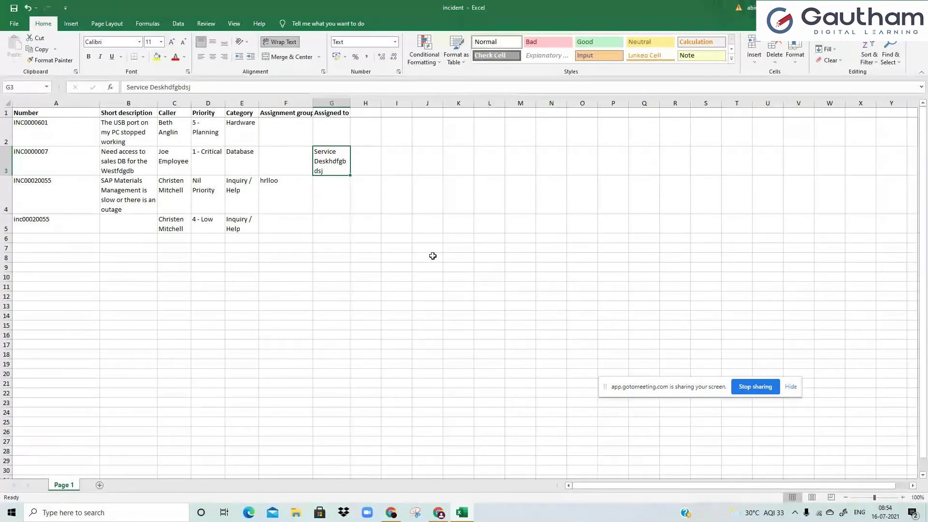
click(278, 189)
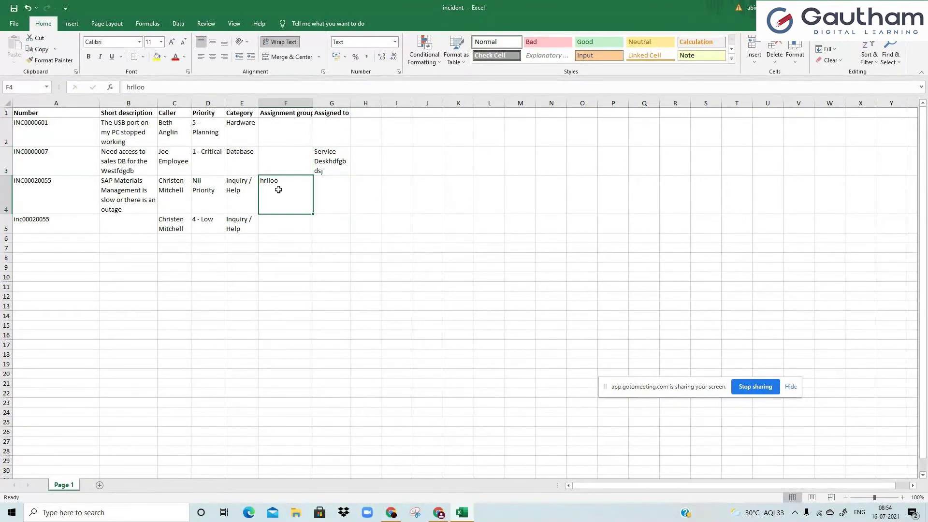
click(321, 155)
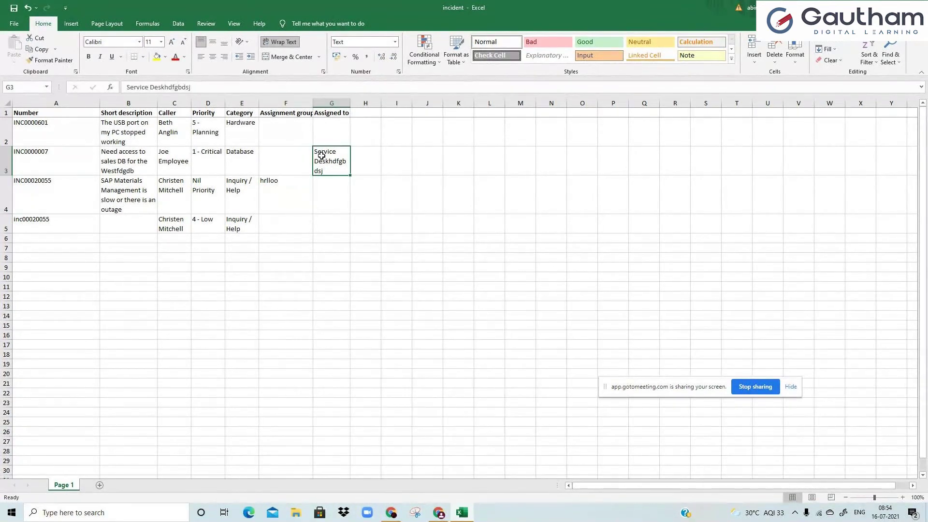
click(468, 511)
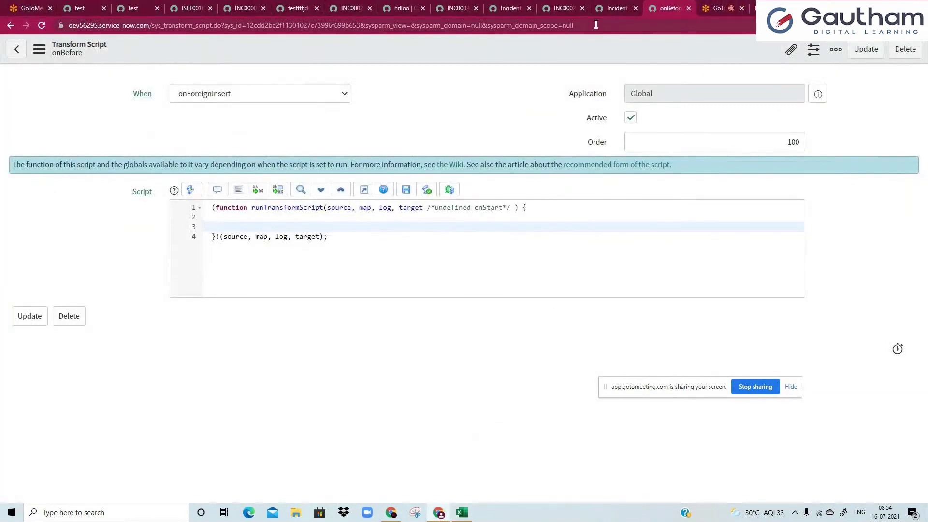
click(615, 8)
click(56, 326)
scroll(160, 343, down, 2)
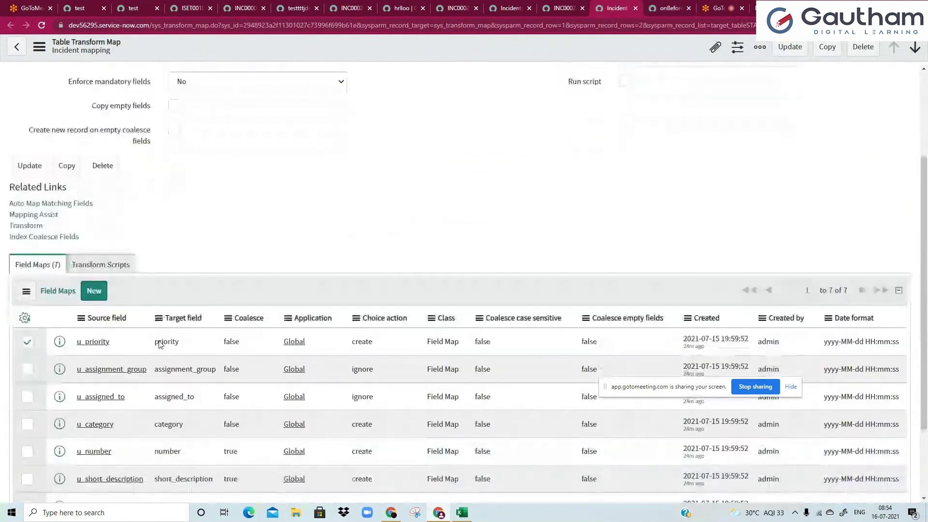
click(385, 316)
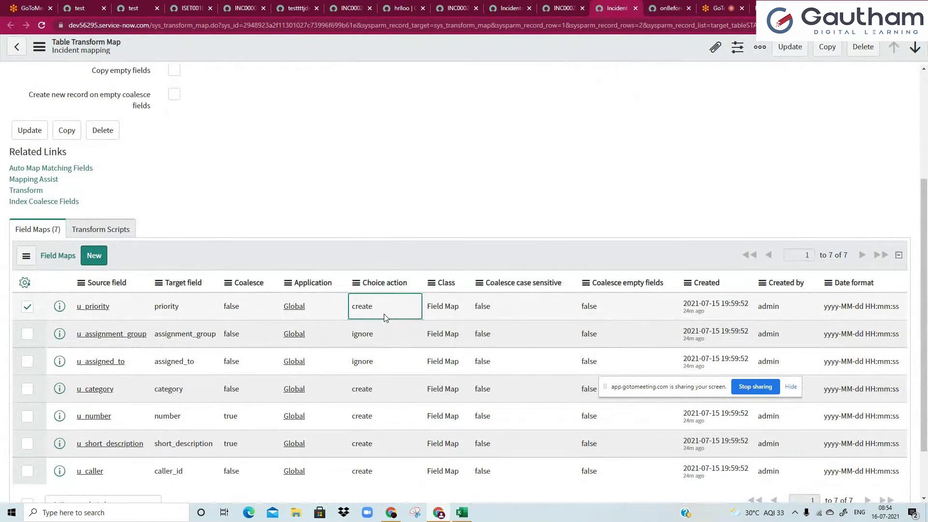
double_click(660, 21)
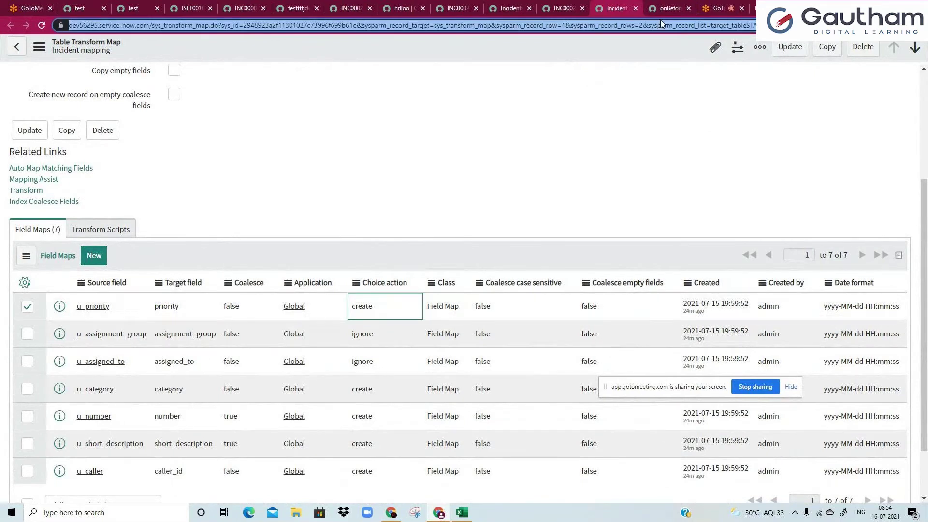
click(375, 338)
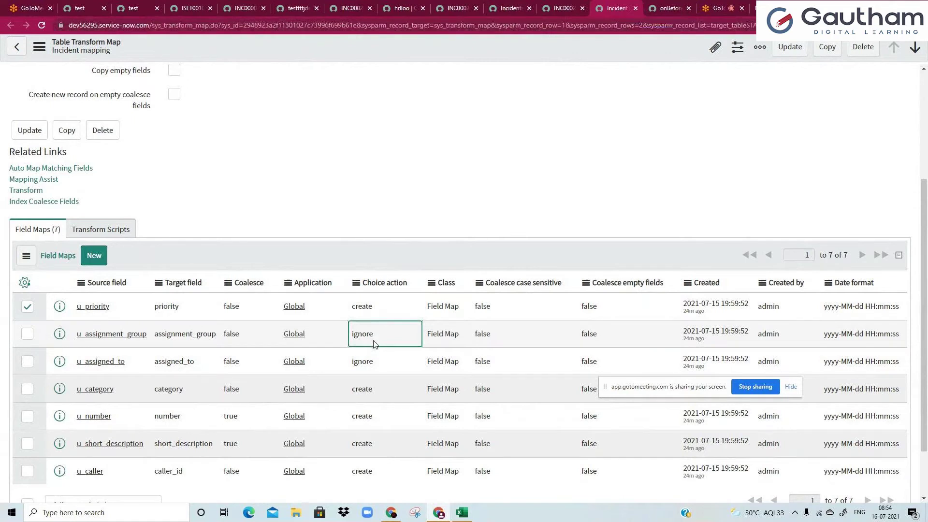
key(ctrl+Tab)
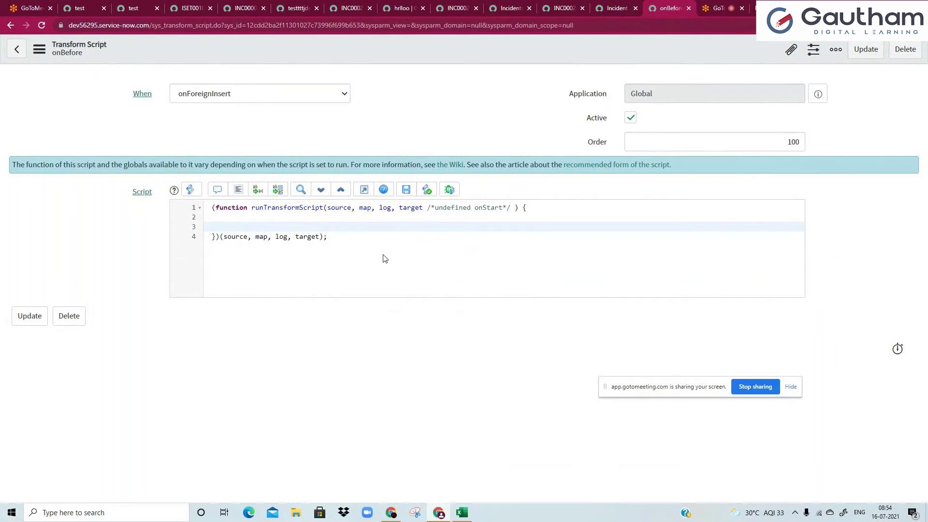
Set the transform script's When to onChoiceCreate and bring the Excel incident workbook forward.
click(214, 94)
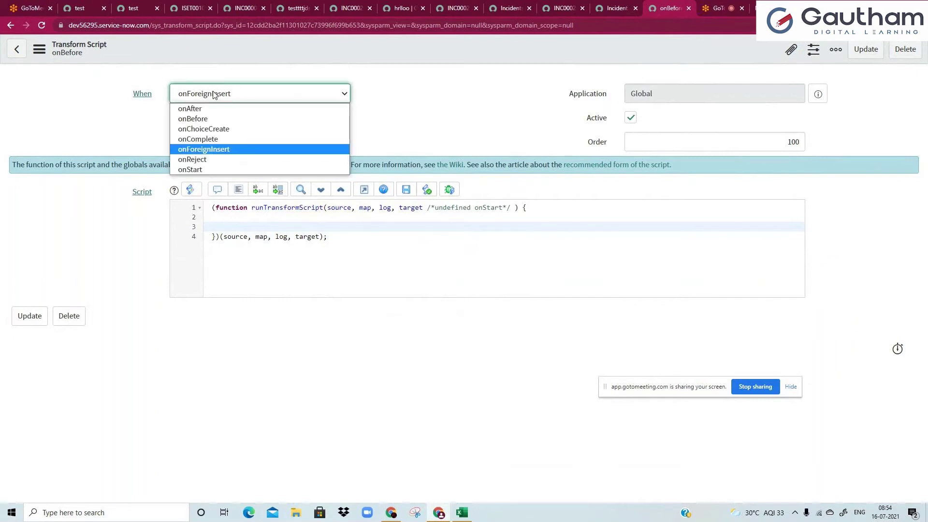
click(215, 129)
click(463, 513)
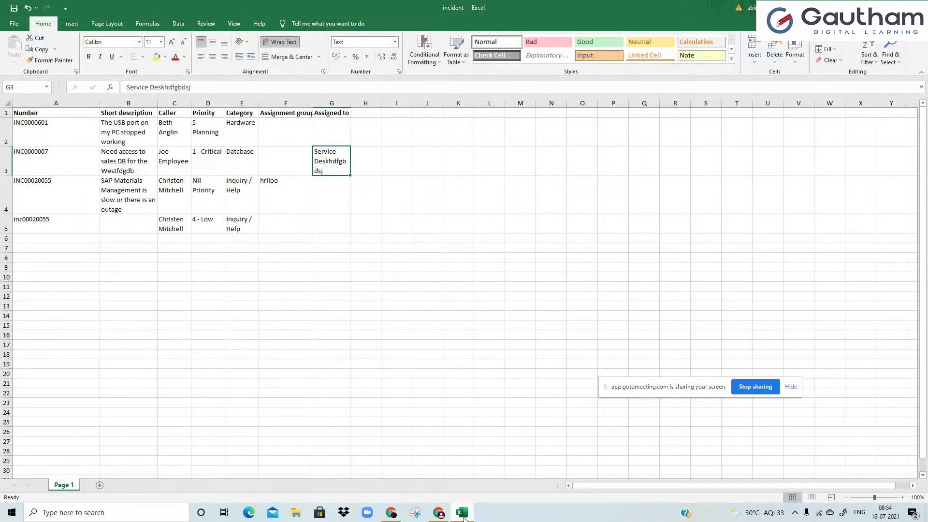
Misspell INC0000007's Category in E3 as 'Databaseeeeeee'.
click(239, 118)
click(240, 160)
double_click(242, 160)
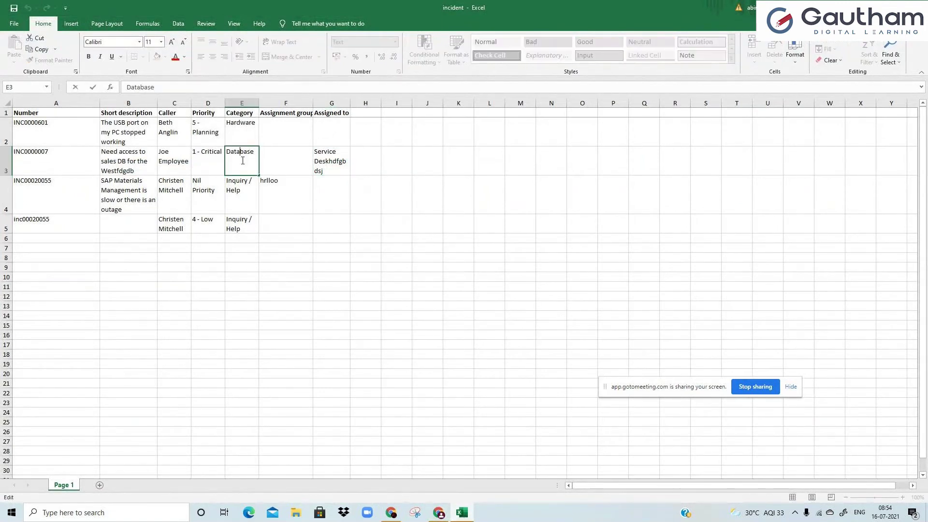
click(257, 154)
text(eeee)
text(eee)
key(ctrl+Return)
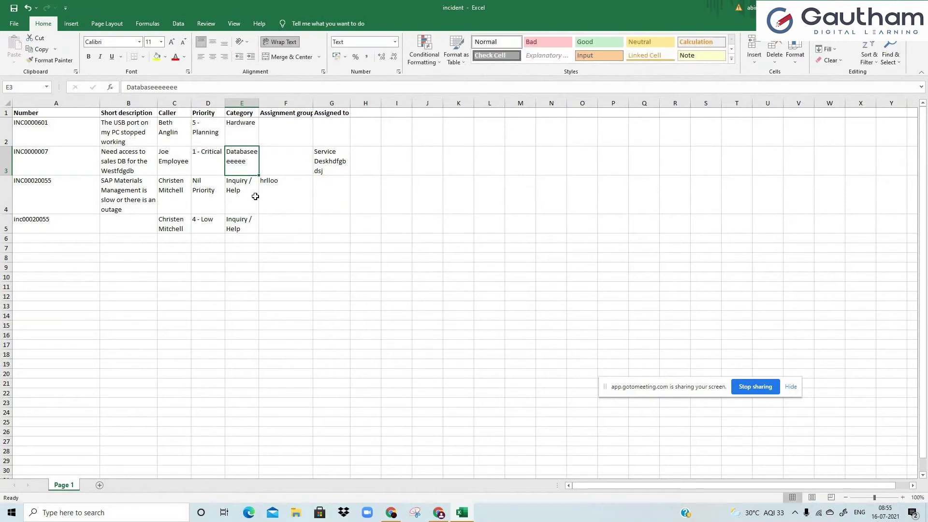
click(254, 196)
click(245, 153)
Glance at the ServiceNow script, then come back and reopen E3's text for editing.
key(alt+Tab)
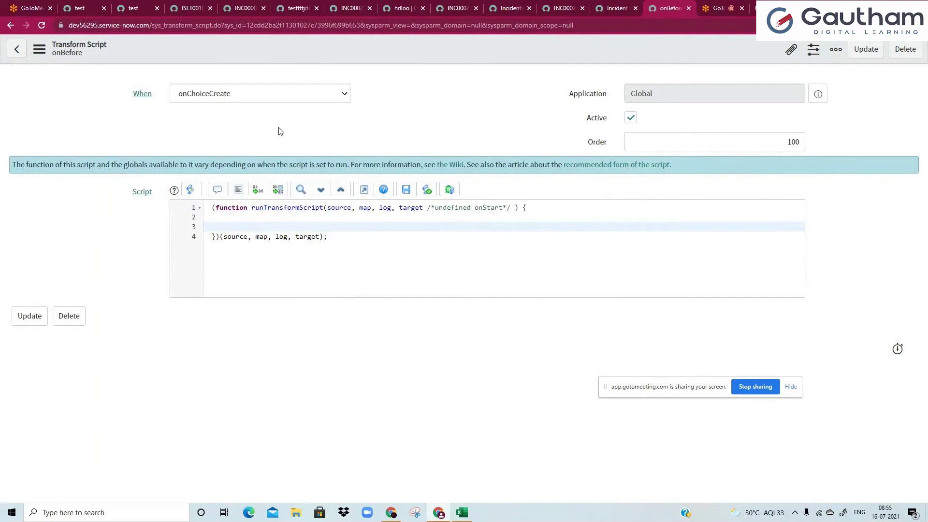
click(463, 512)
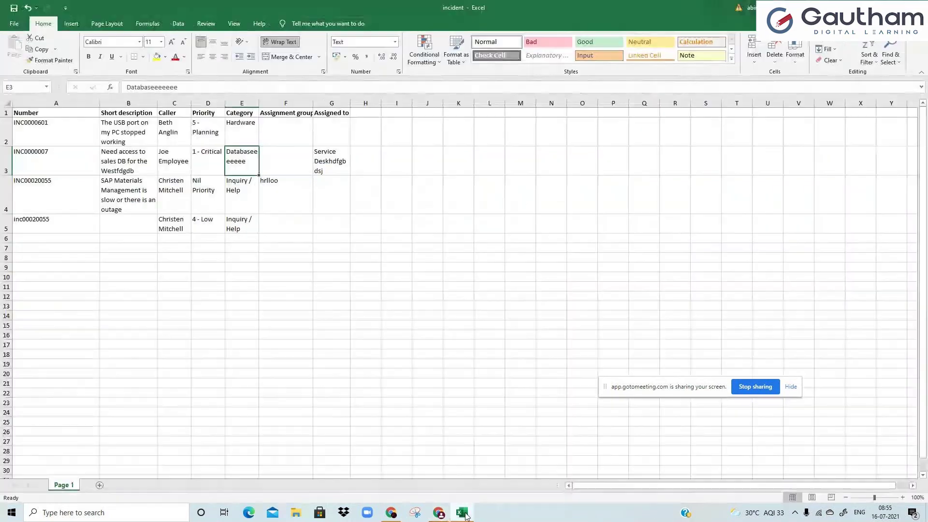
double_click(251, 163)
double_click(247, 162)
click(251, 160)
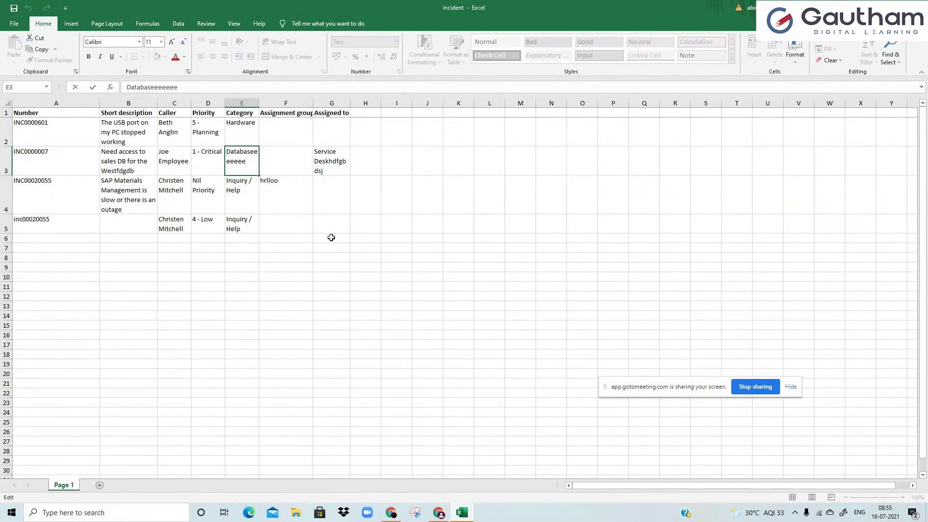
Set the onBefore transform script's When to onReject.
click(469, 510)
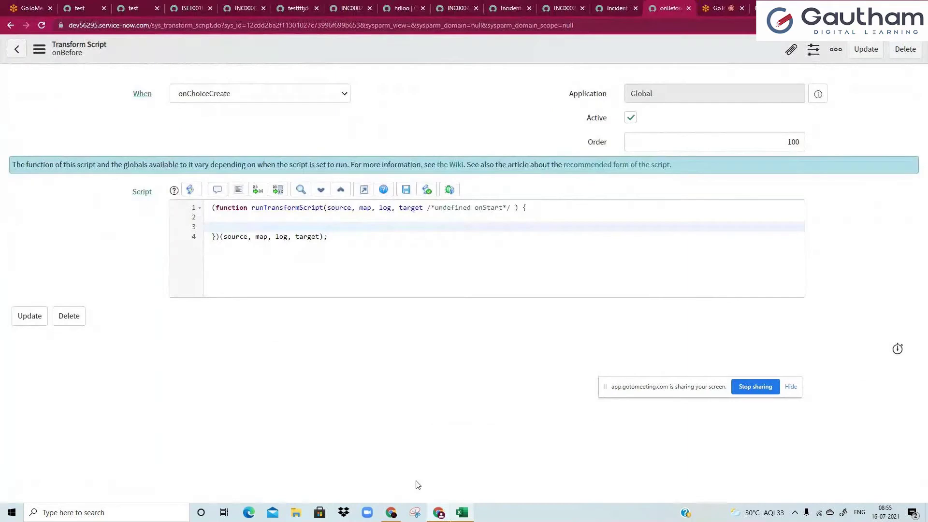
click(220, 221)
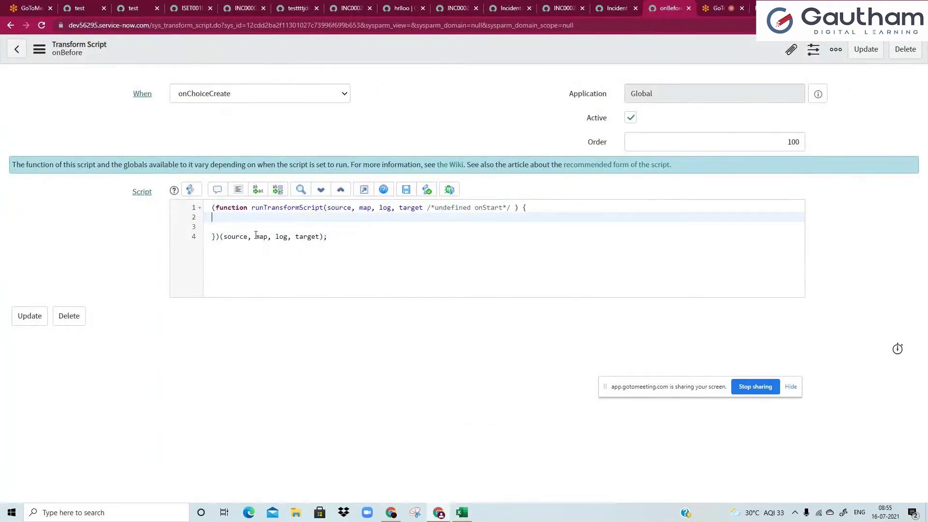
click(206, 97)
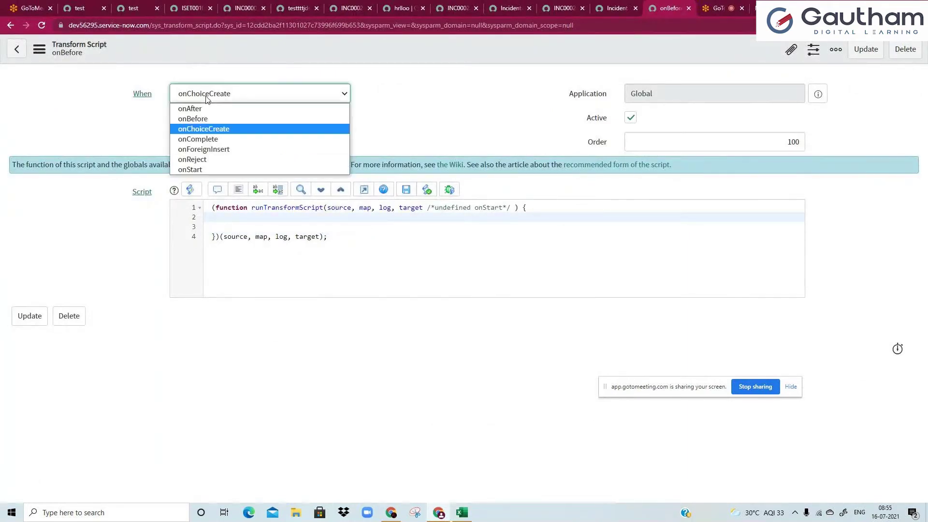
click(208, 161)
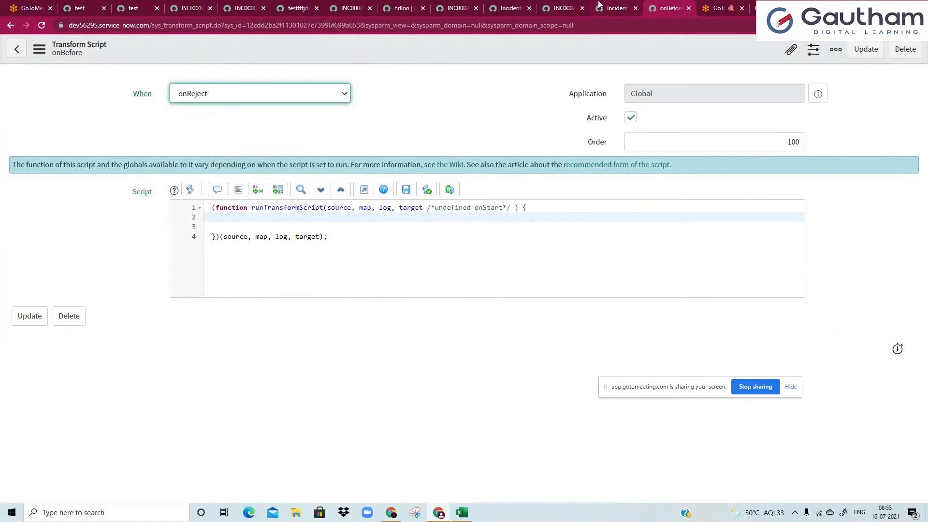
Confirm the u_assignment_group field map's Choice action stays ignore, then return to the script.
click(600, 6)
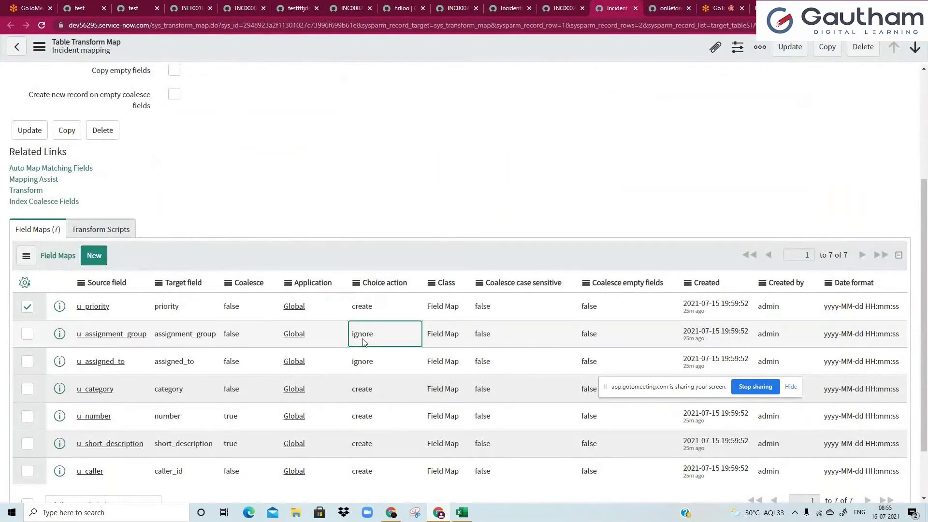
double_click(418, 337)
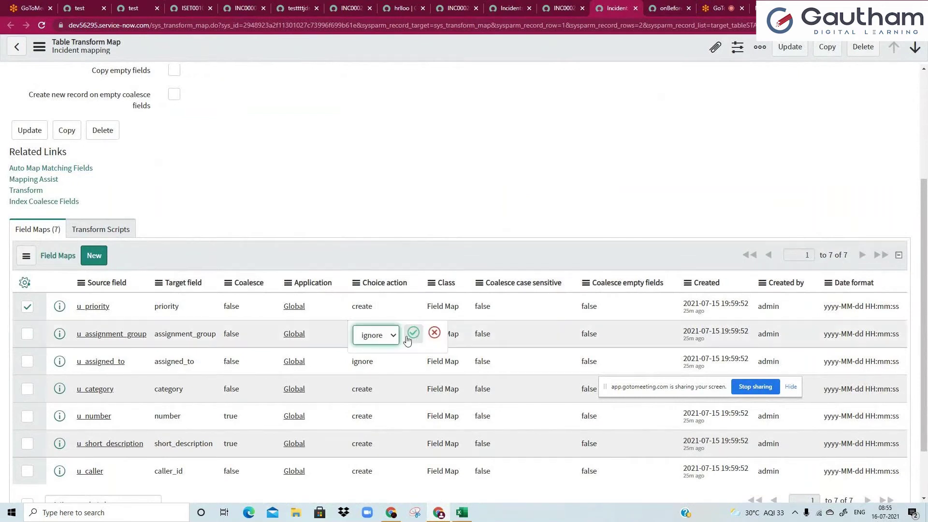
click(434, 334)
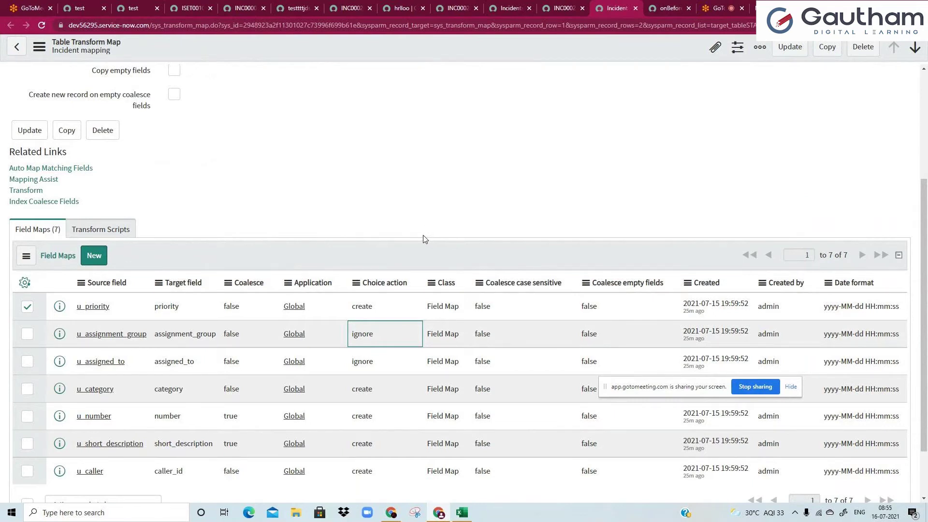
click(542, 9)
click(669, 8)
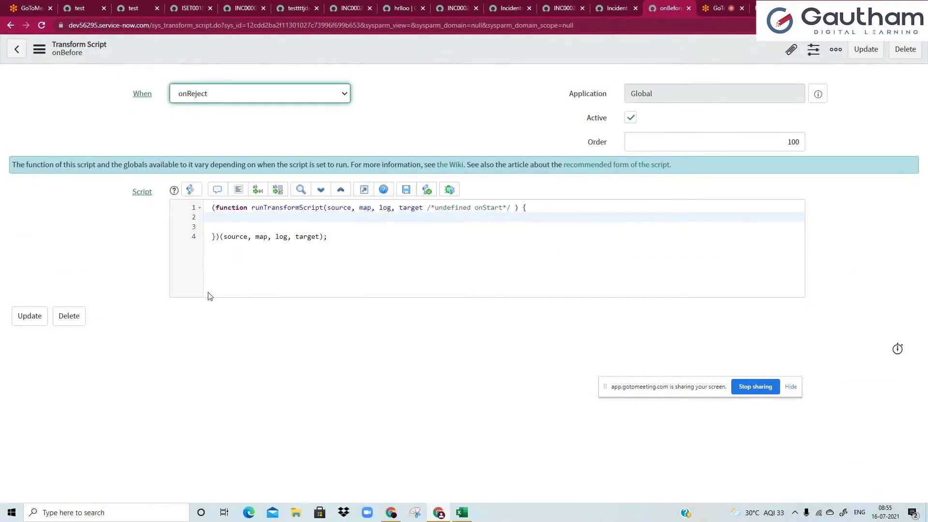
click(225, 227)
text(target.comments='')
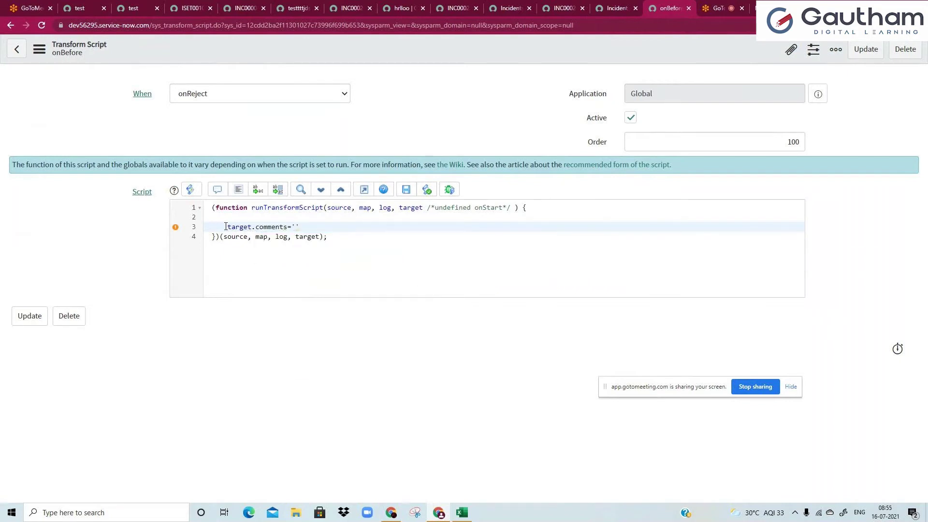
text(xyz was reejcted becau)
text(;)
double_click(231, 227)
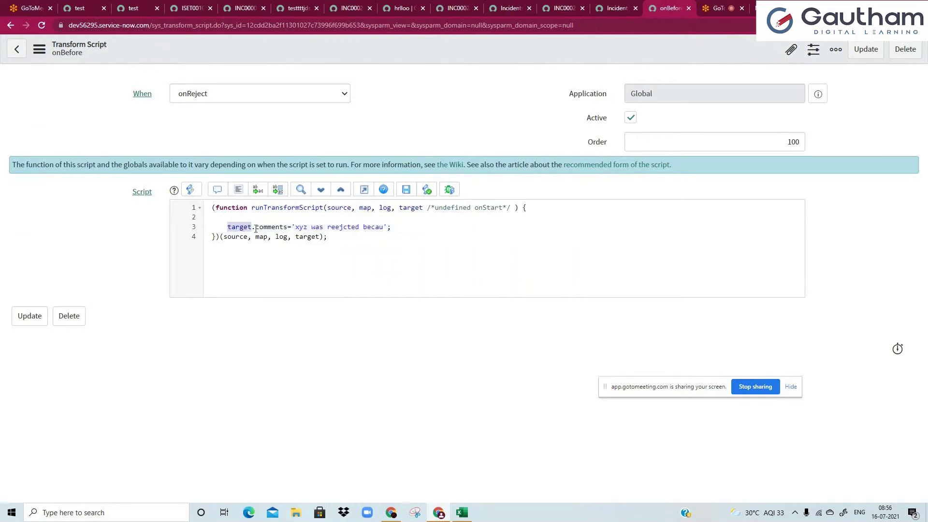
drag(227, 227, 415, 224)
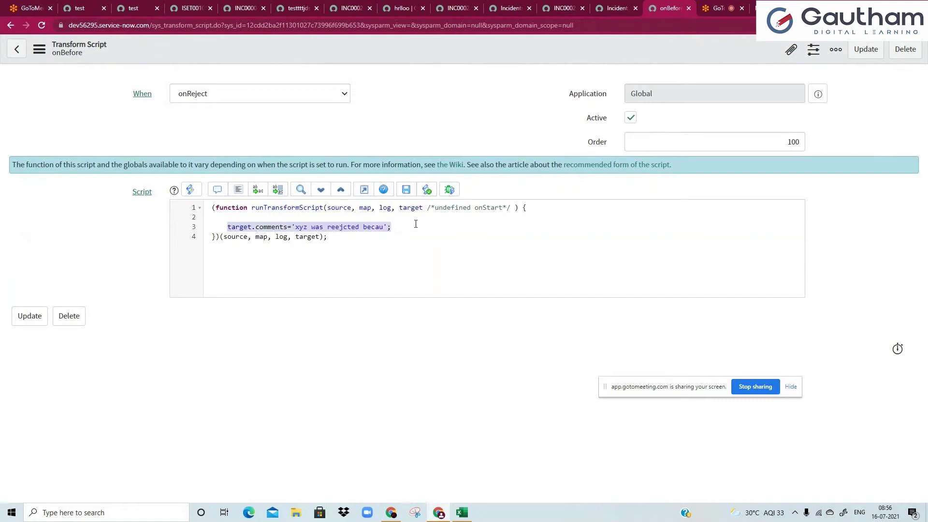
key(BackSpace)
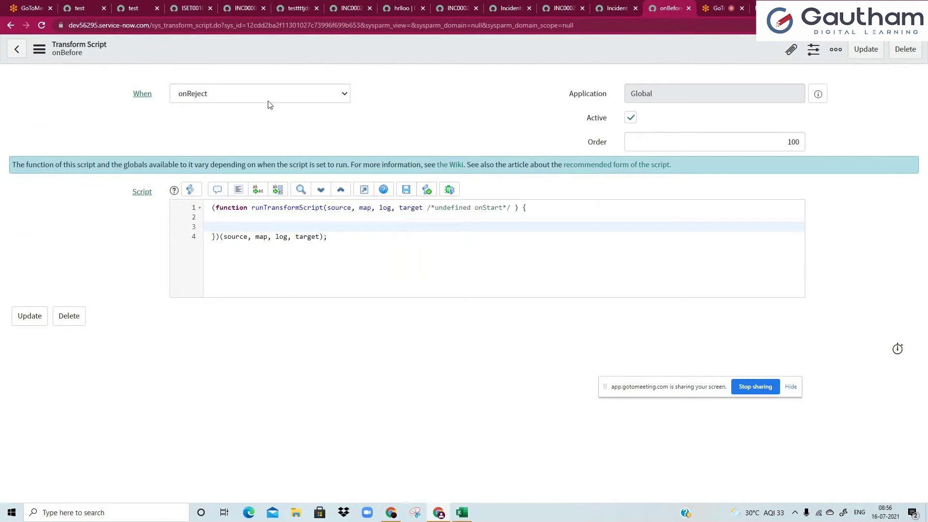
click(269, 98)
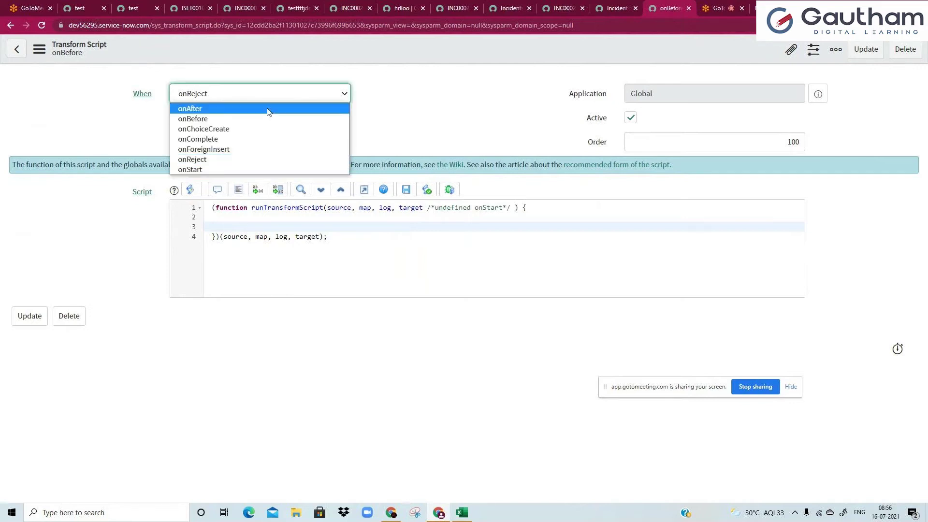
click(416, 112)
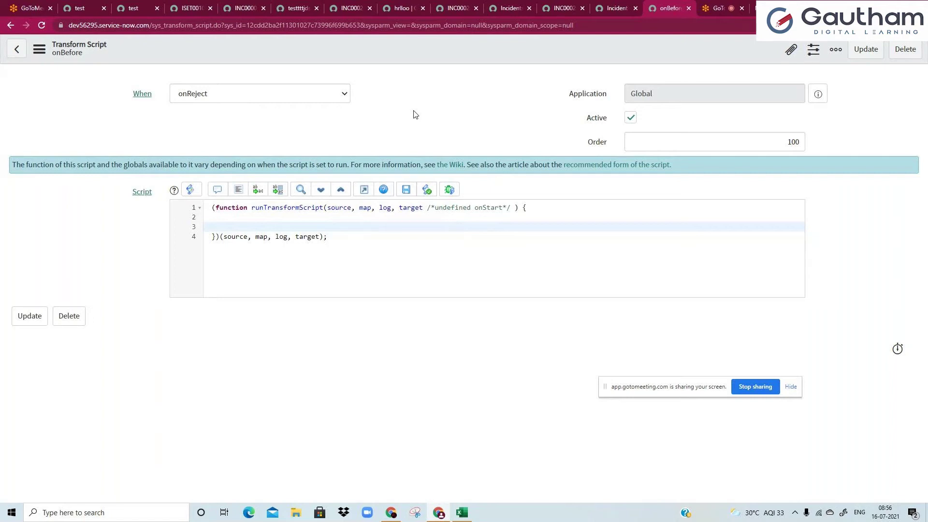
Commit the E3 edit, check cells C4 and F2, and return to the ServiceNow transform map.
click(467, 515)
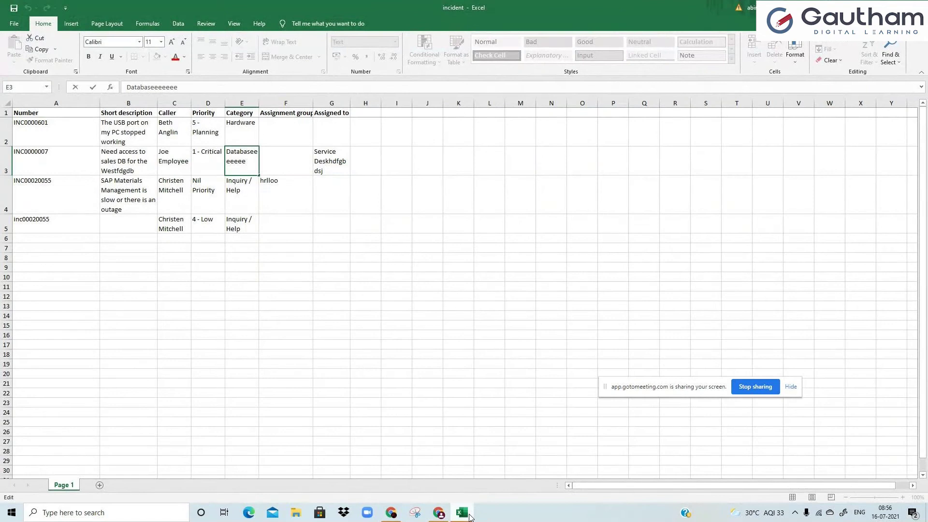
click(173, 205)
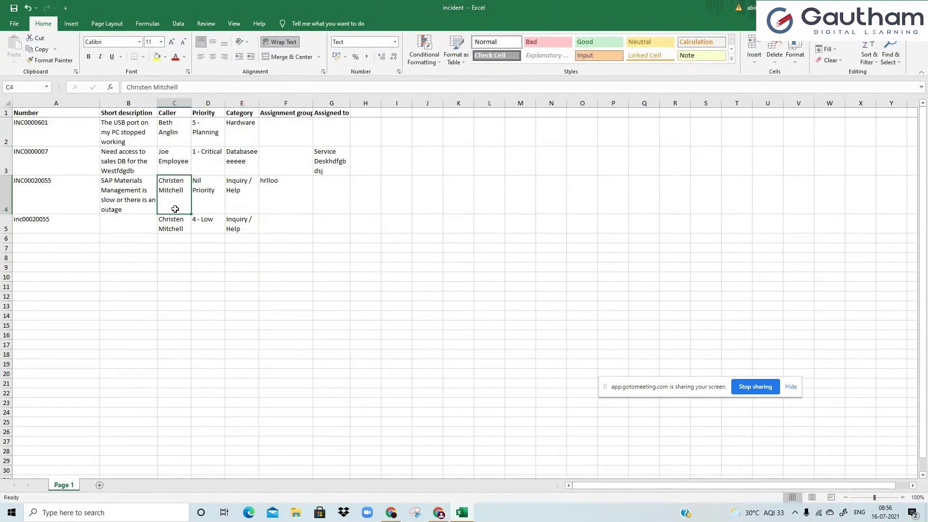
click(281, 152)
key(Up)
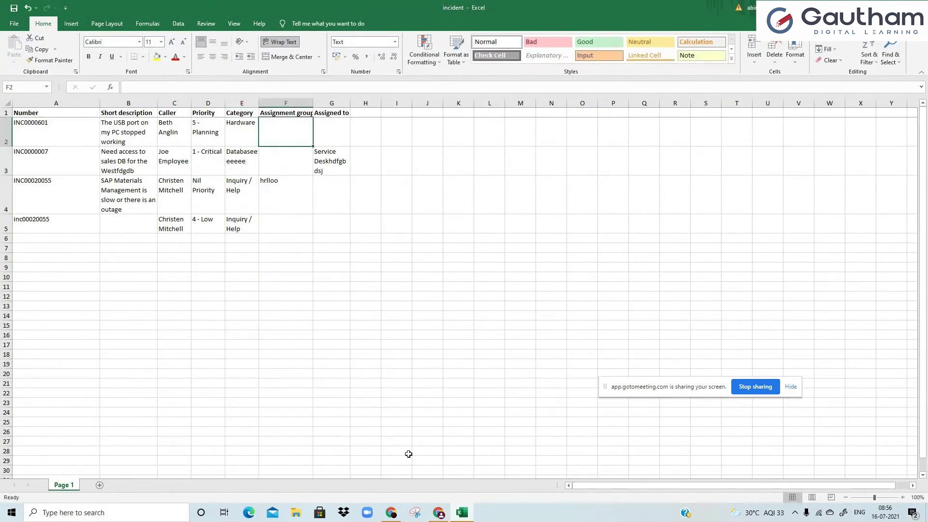
key(alt+Tab)
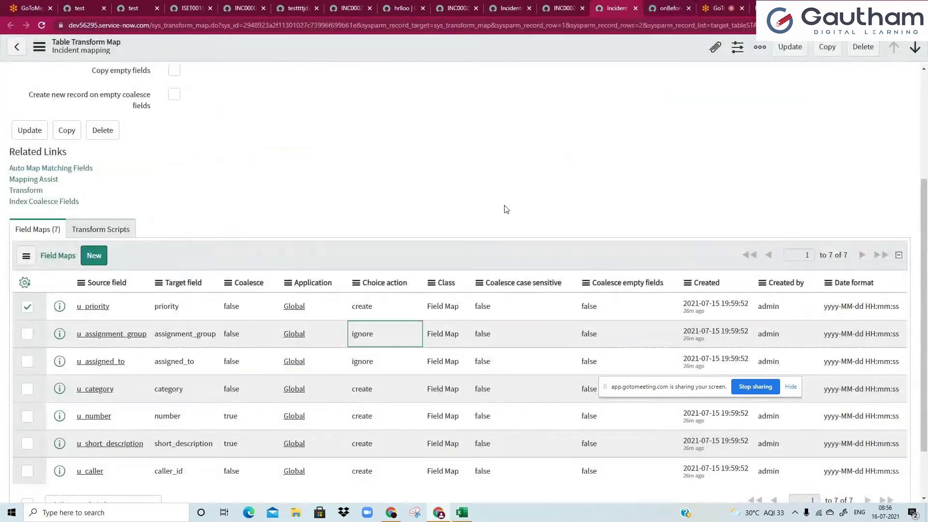
click(372, 367)
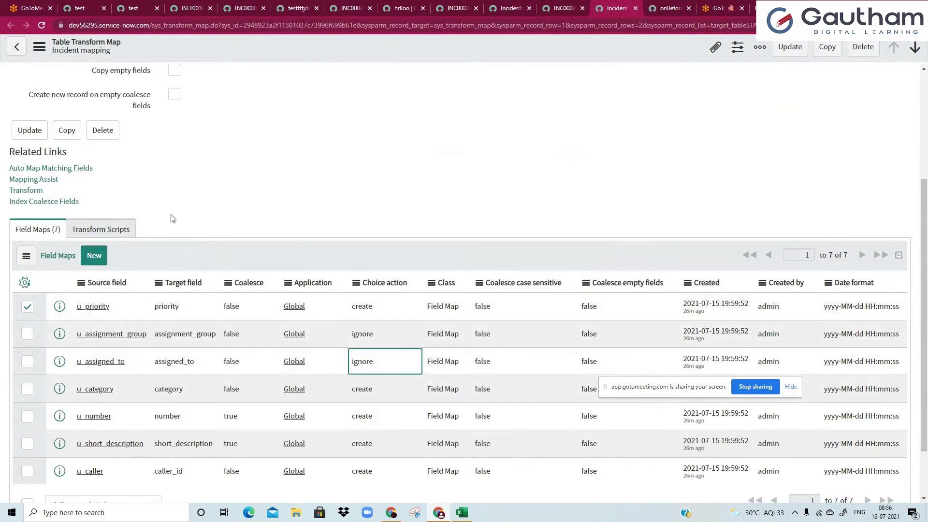
scroll(170, 215, up, 2)
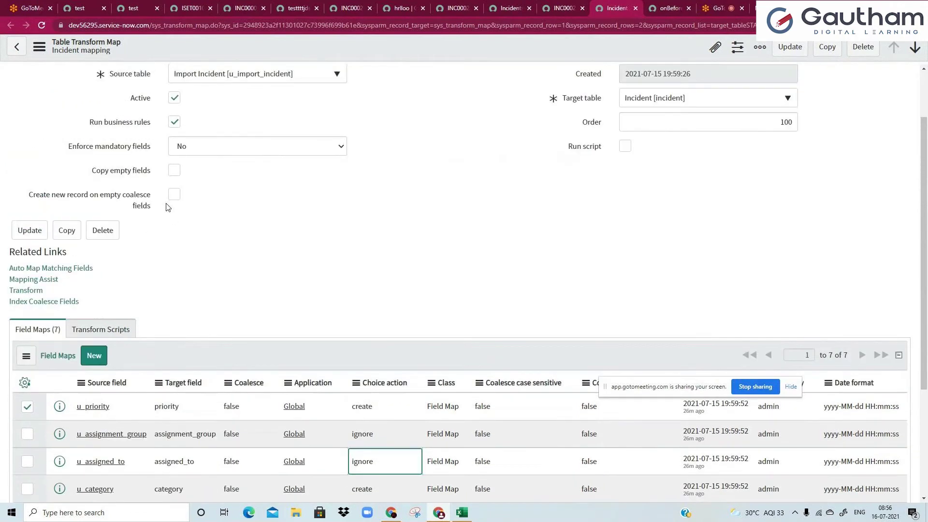
scroll(169, 198, up, 1)
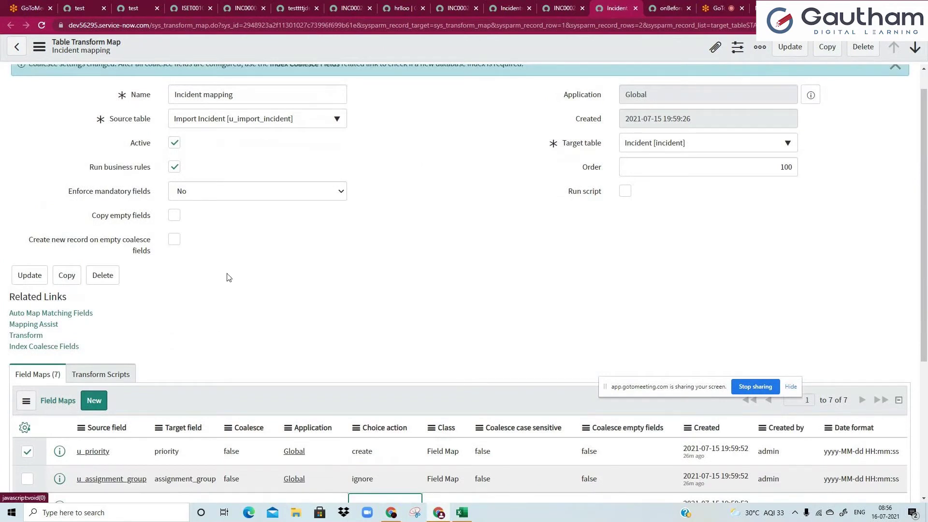
scroll(244, 288, down, 2)
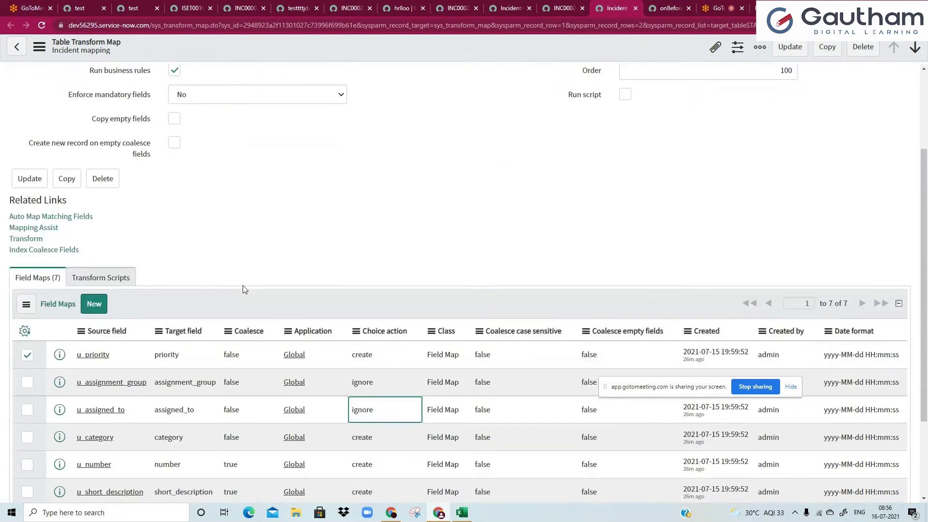
scroll(243, 289, down, 2)
click(182, 244)
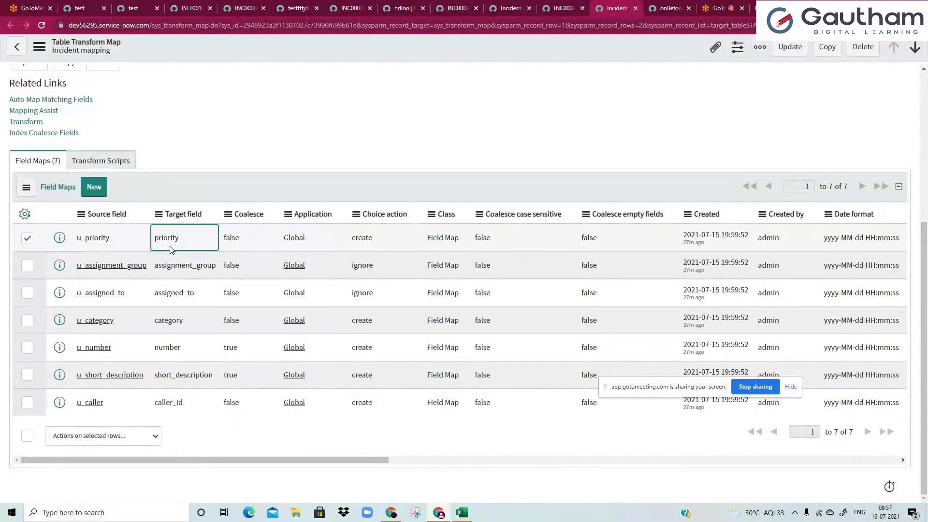
Open the Data Sources list via 'data so' and group it by Type.
click(80, 8)
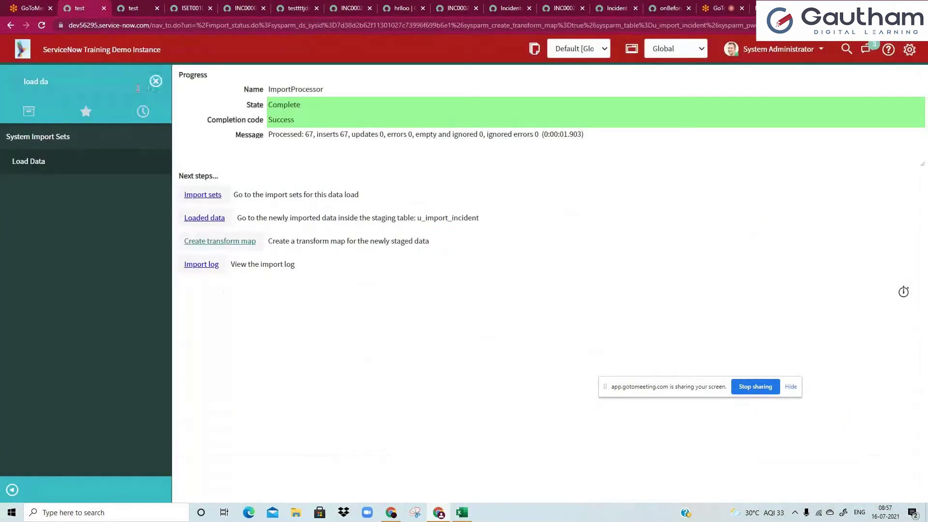
click(126, 86)
text(data)
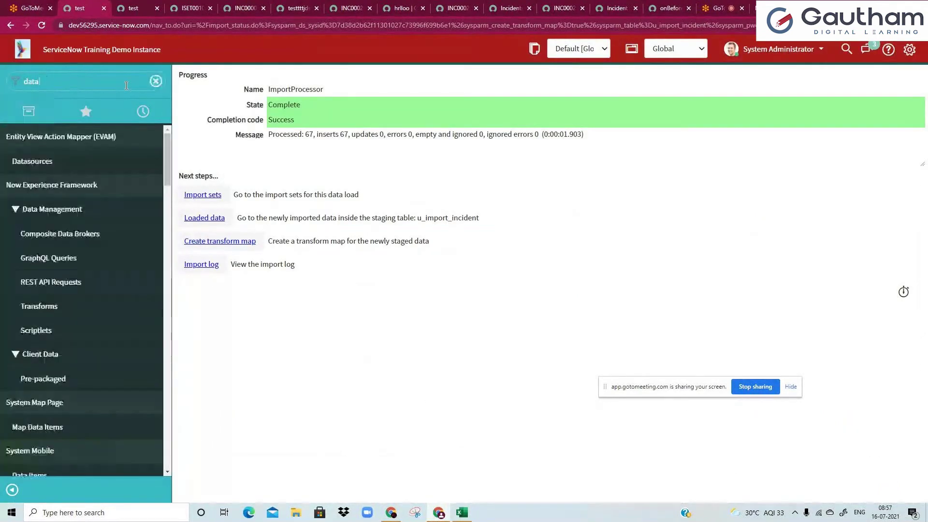
text( so)
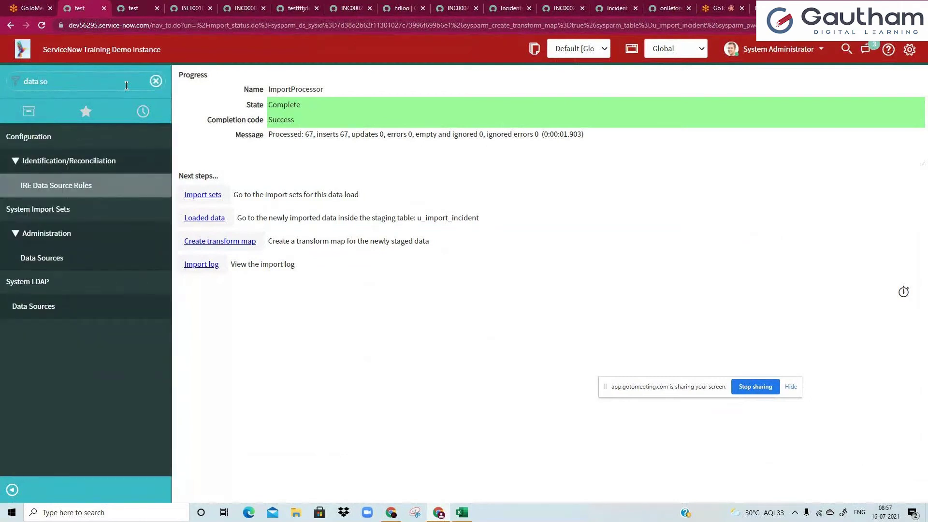
click(73, 258)
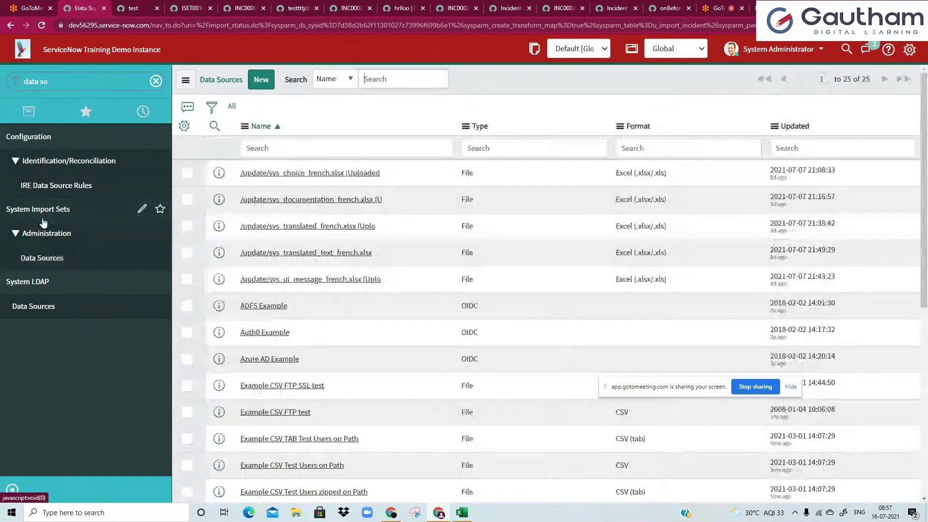
right_click(481, 127)
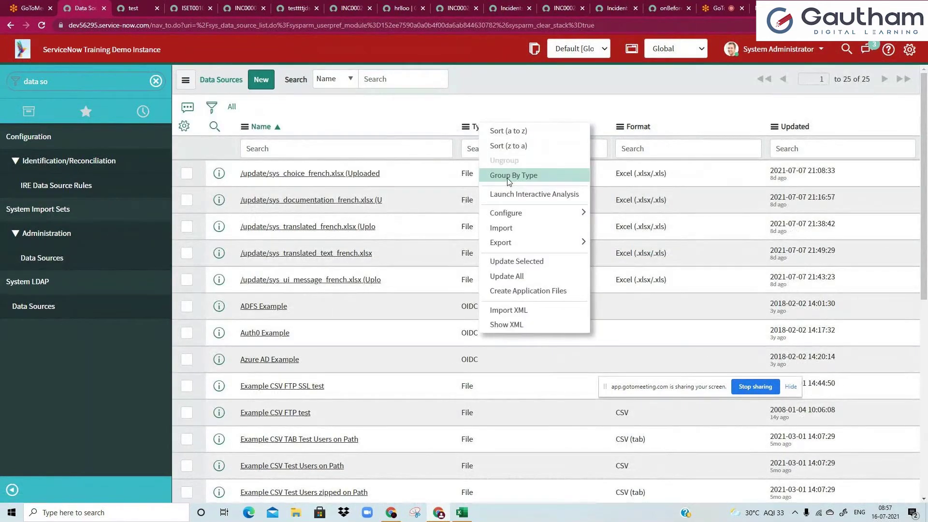
click(508, 176)
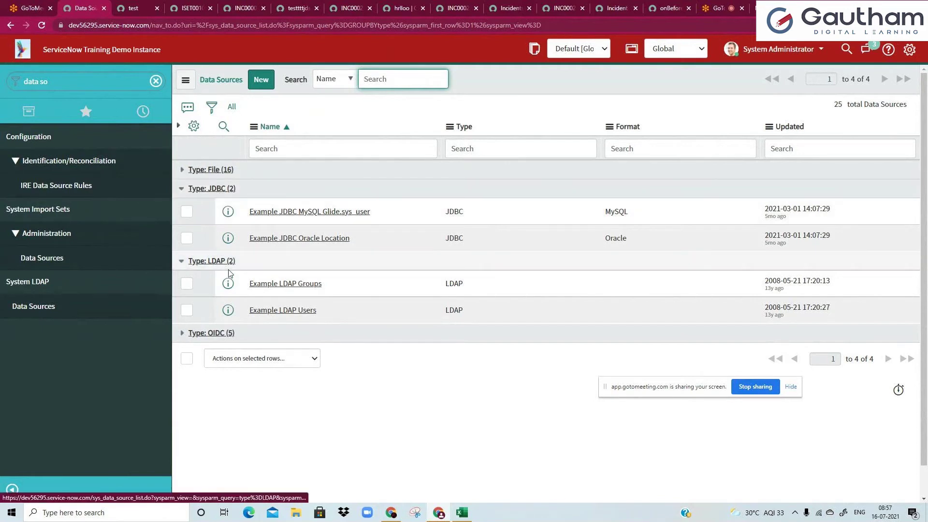
Collapse the File group and open Example JDBC MySQL Glide.sys_user in a new tab.
click(182, 171)
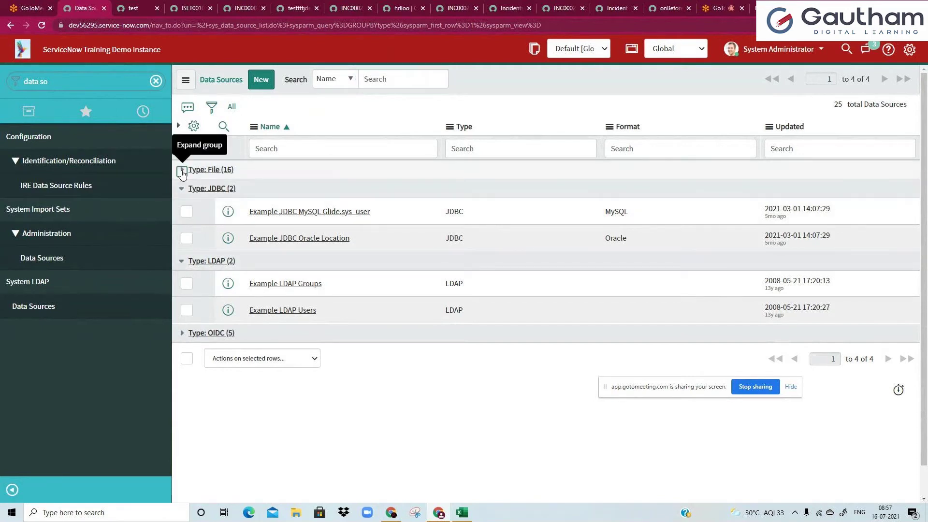
click(182, 171)
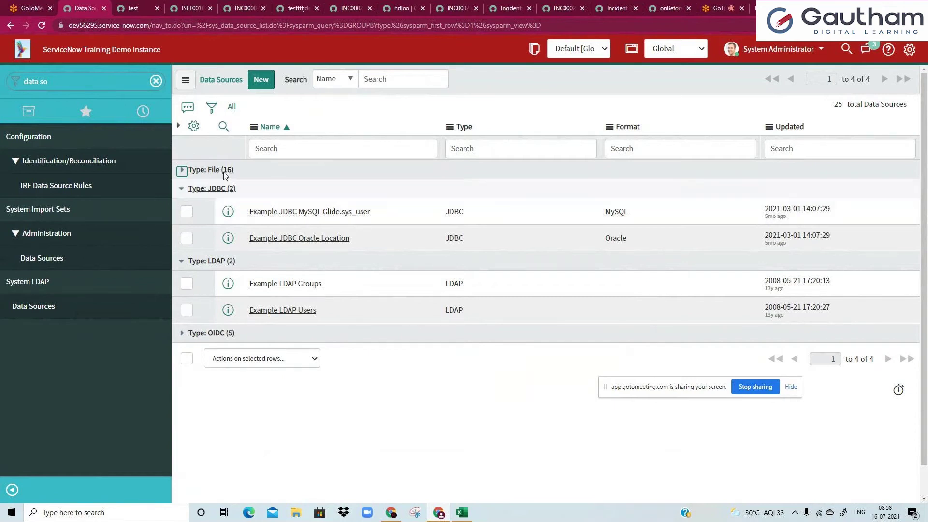
middle_click(229, 218)
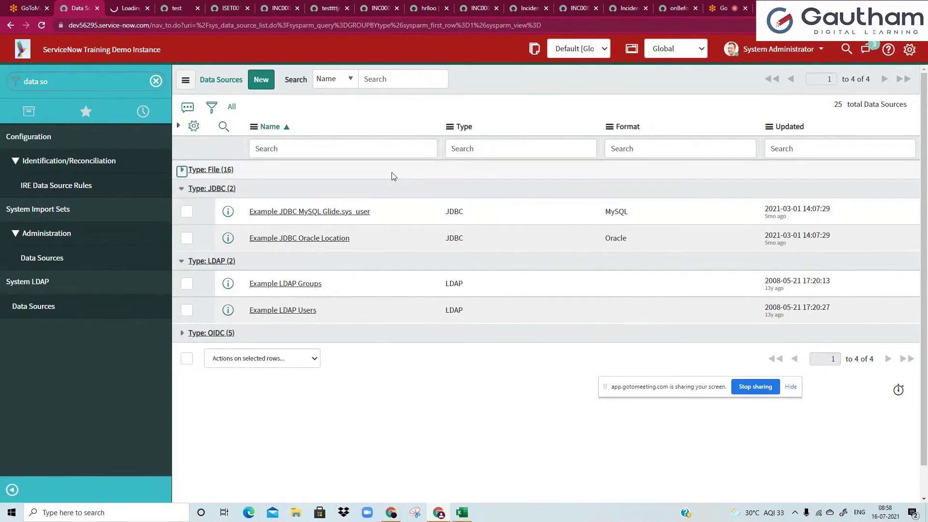
click(349, 147)
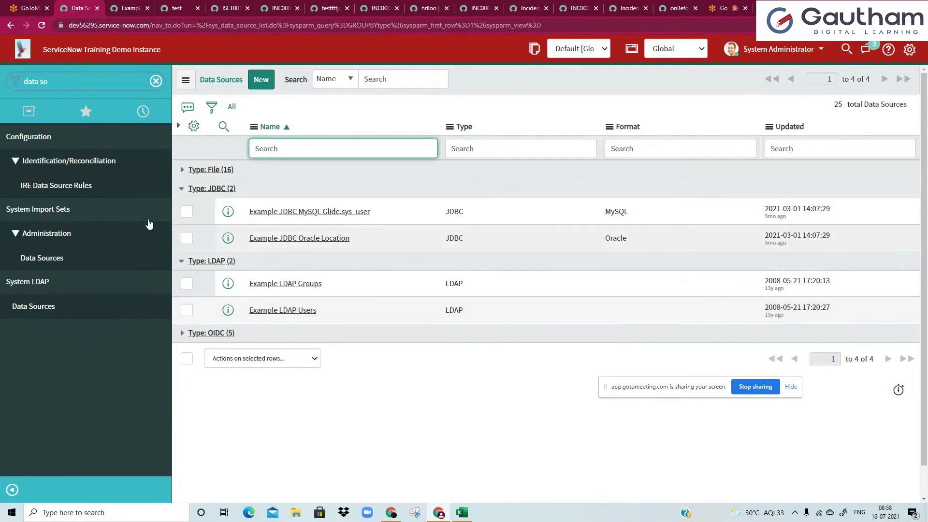
click(121, 4)
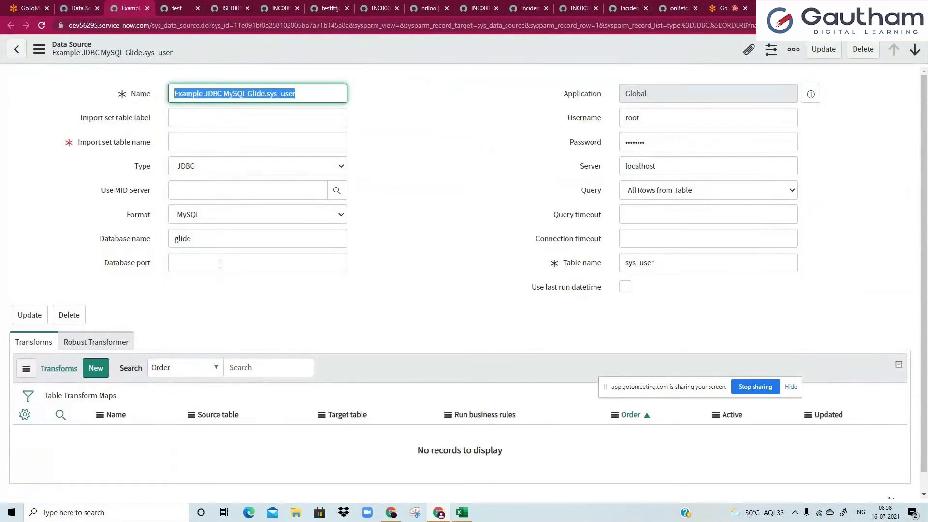
click(182, 116)
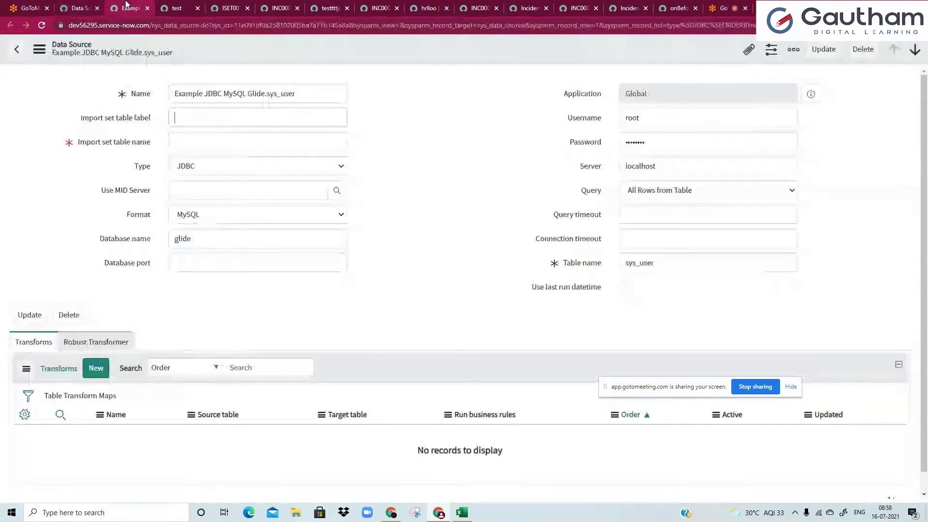
mouse_move(123, 118)
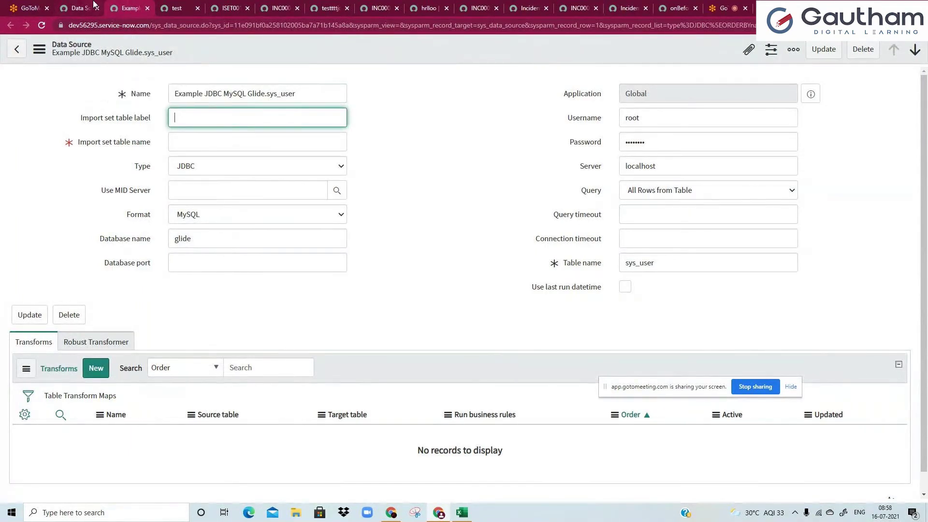
click(89, 8)
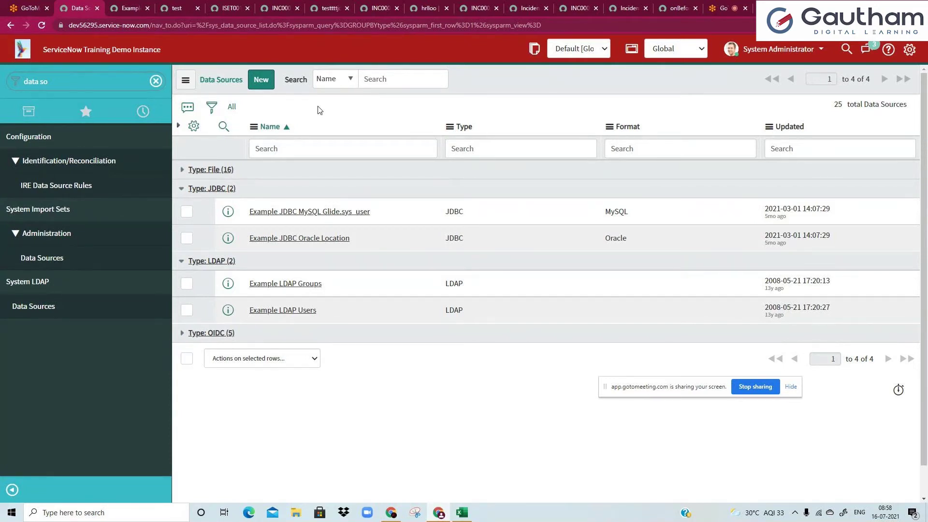
key(ctrl+Tab)
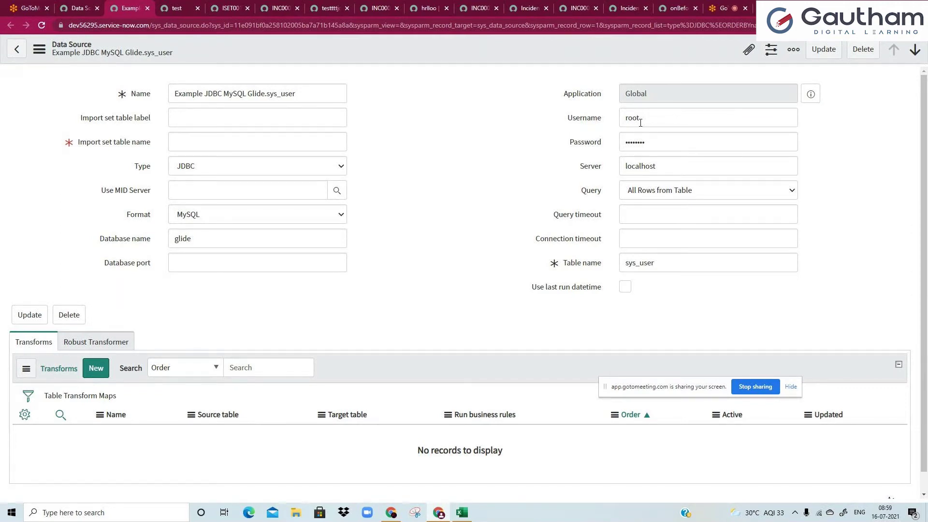
Change the JDBC data source's Server to localhost.ad.xyz.com.
double_click(662, 118)
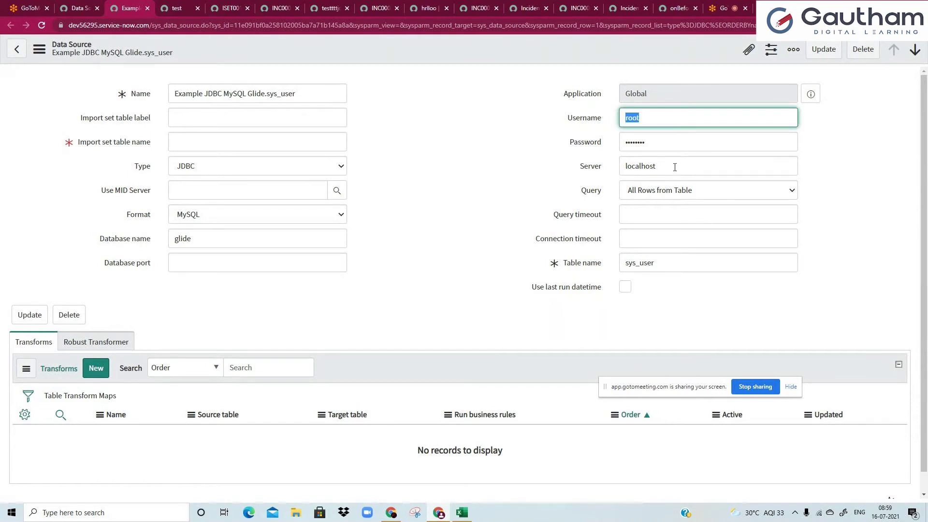
click(667, 147)
drag(640, 145, 621, 143)
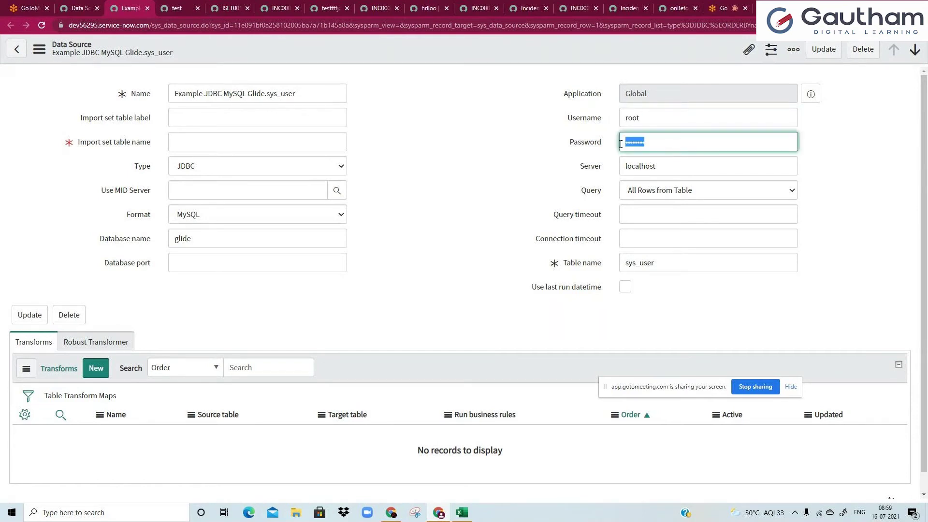
click(620, 144)
click(663, 167)
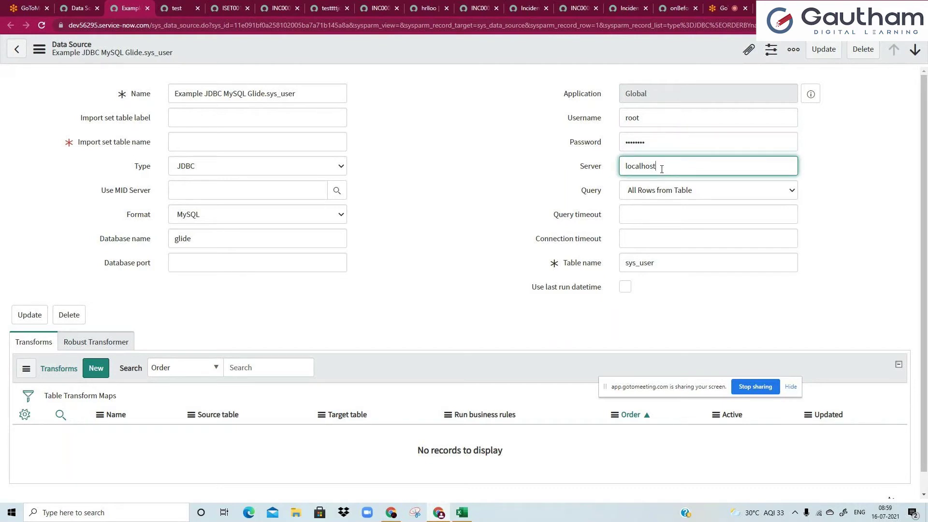
text(.ad.xyz.com)
Set Query to Specific SQL with statement 'data^' and tick Use last run datetime.
click(655, 190)
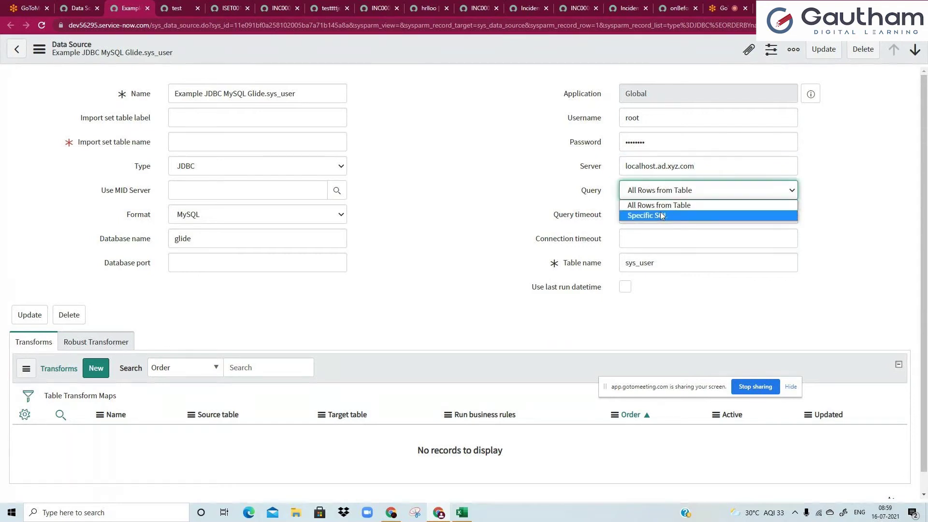
click(599, 195)
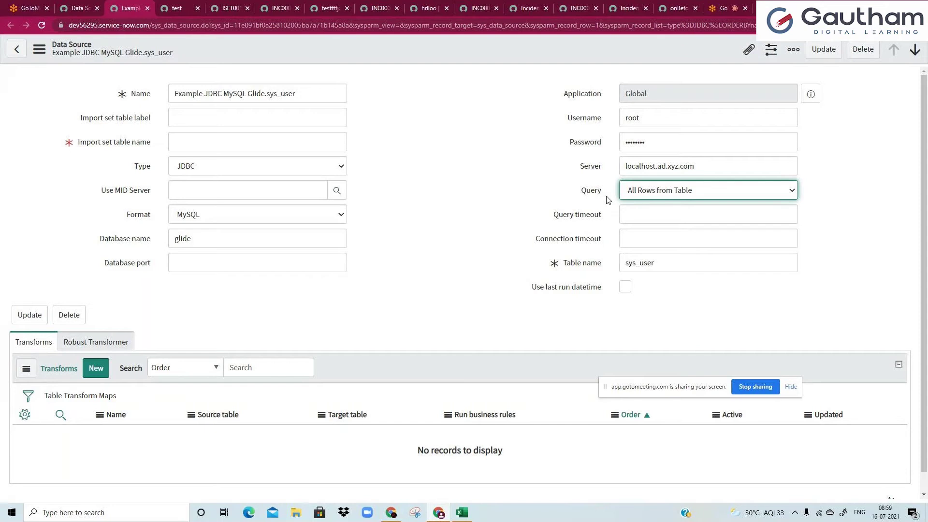
click(684, 194)
click(670, 215)
click(638, 271)
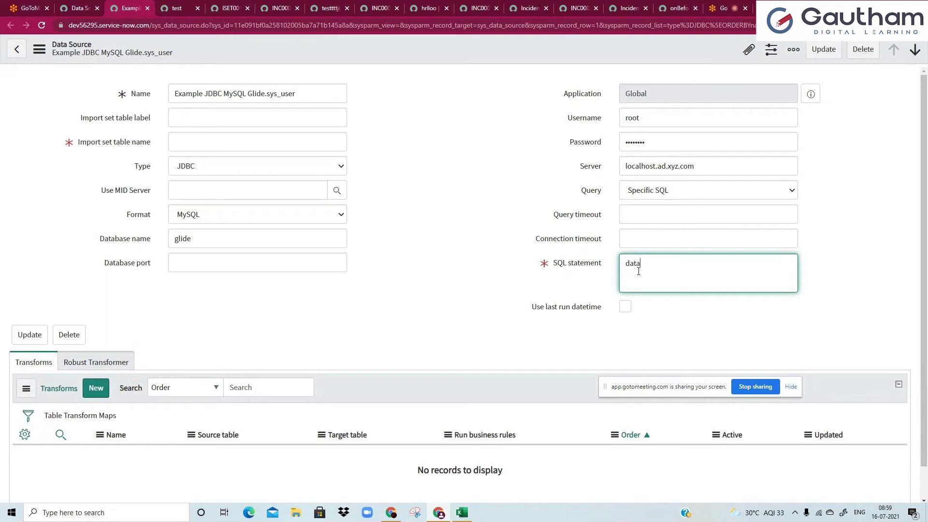
text(^)
double_click(668, 262)
click(672, 261)
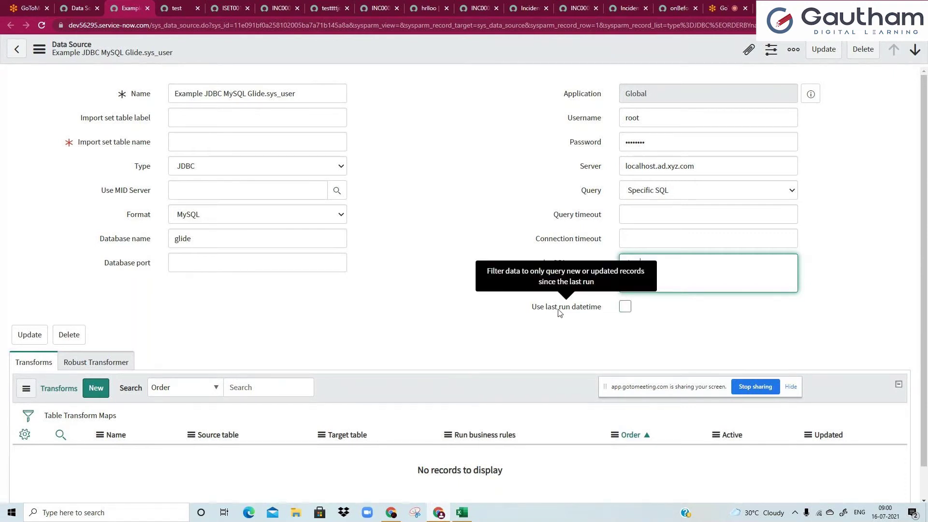
click(625, 306)
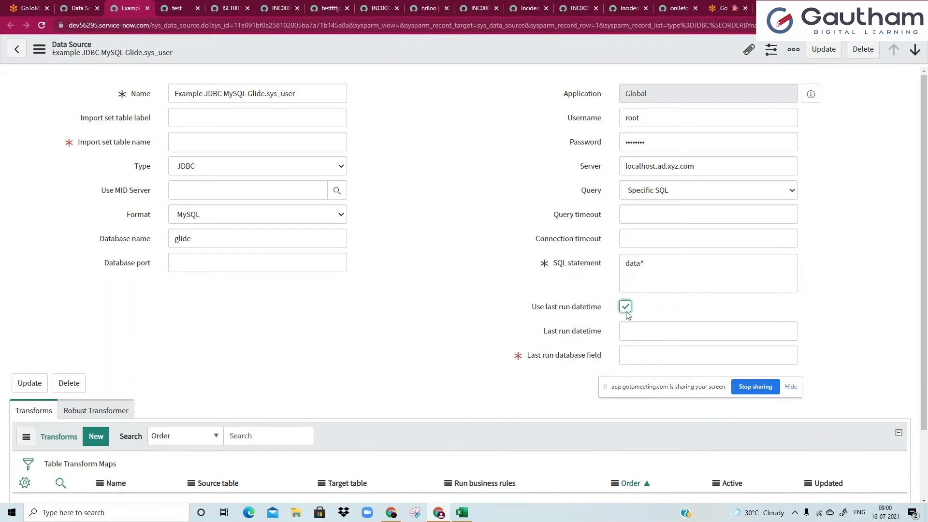
Re-tick Use last run datetime and enter sys_updated as the Last run database field, fixing the typo.
click(626, 309)
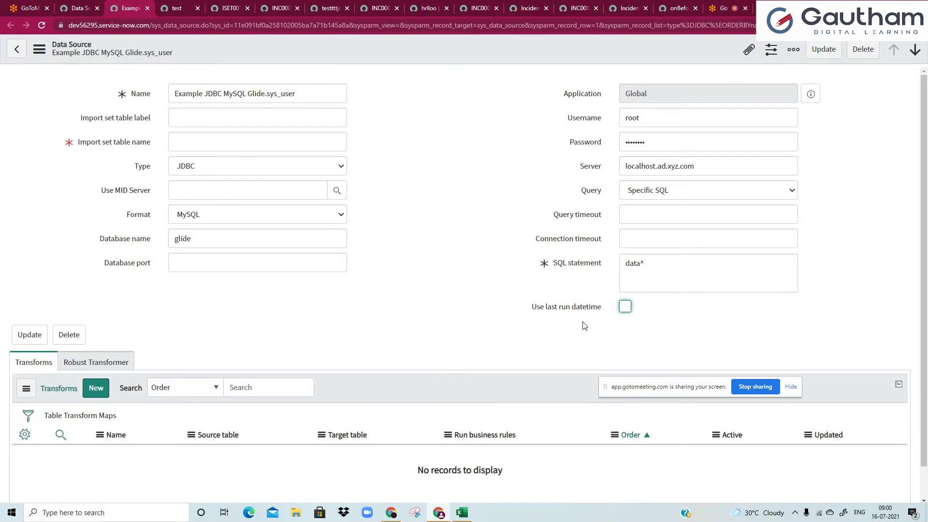
click(625, 306)
scroll(628, 289, down, 2)
click(636, 273)
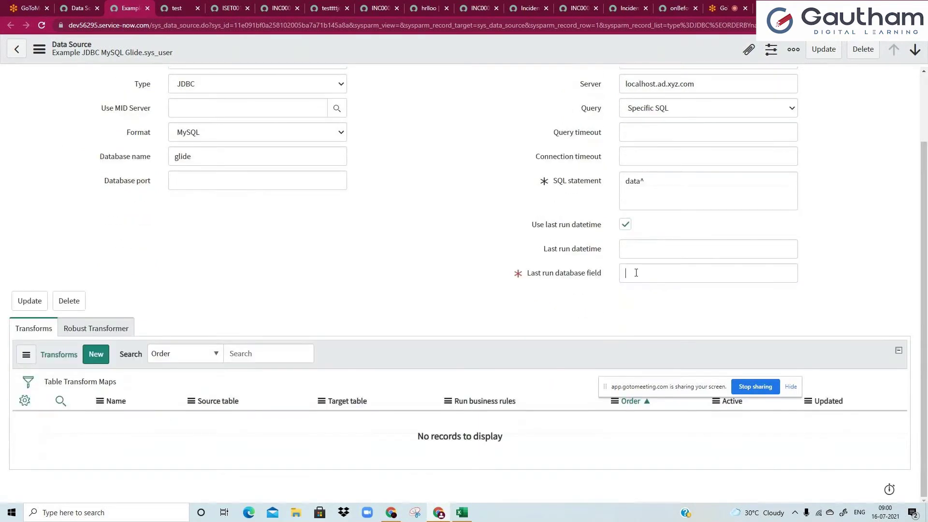
text(s=ys_updated)
click(631, 272)
key(BackSpace)
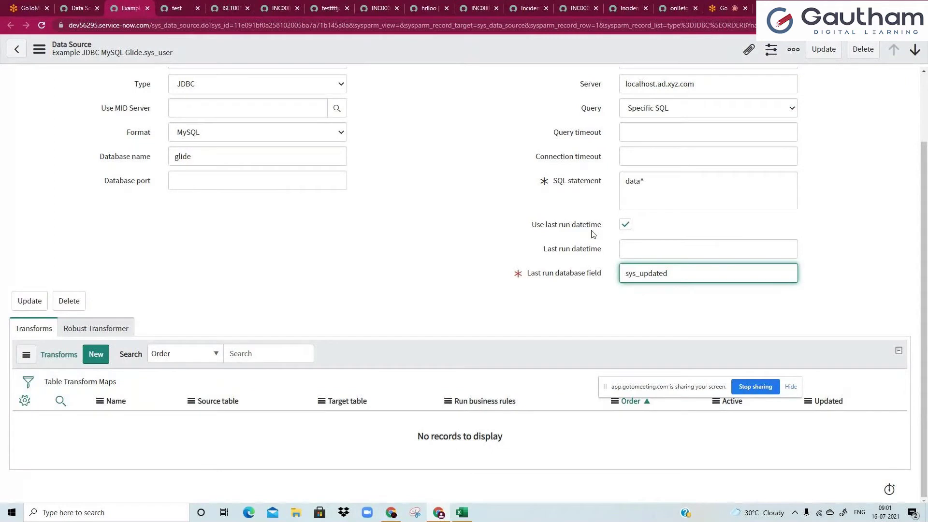
double_click(625, 276)
click(727, 270)
drag(624, 274, 673, 269)
click(675, 268)
scroll(645, 160, up, 2)
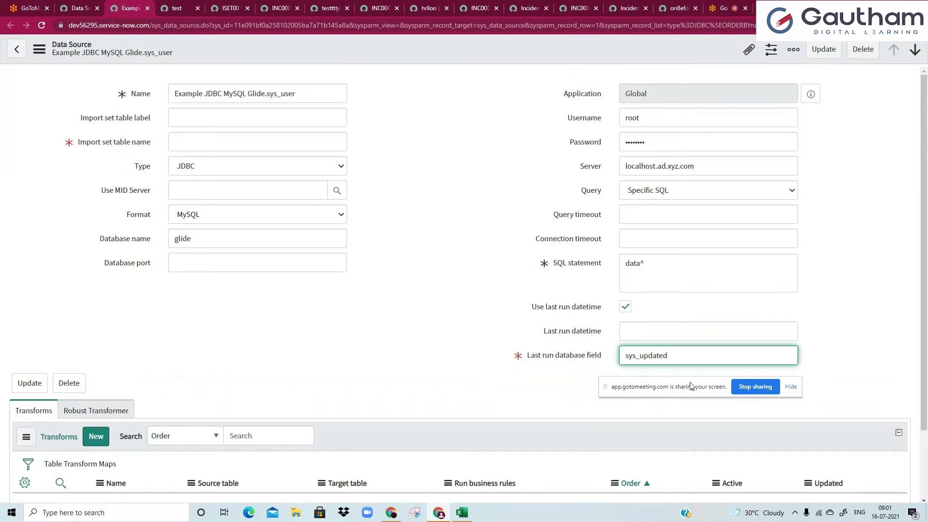
Review the glide Database name, empty port and Server address fields.
scroll(543, 362, down, 1)
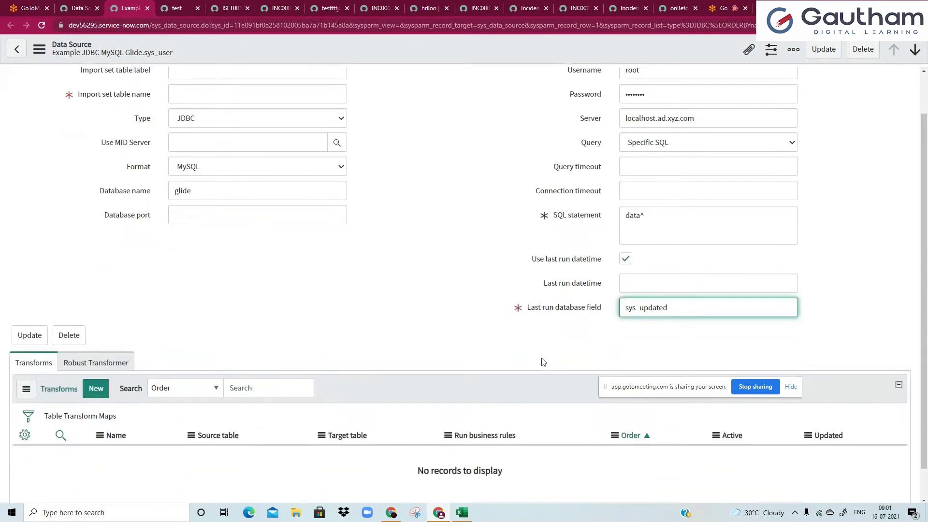
scroll(543, 362, down, 1)
scroll(402, 306, up, 2)
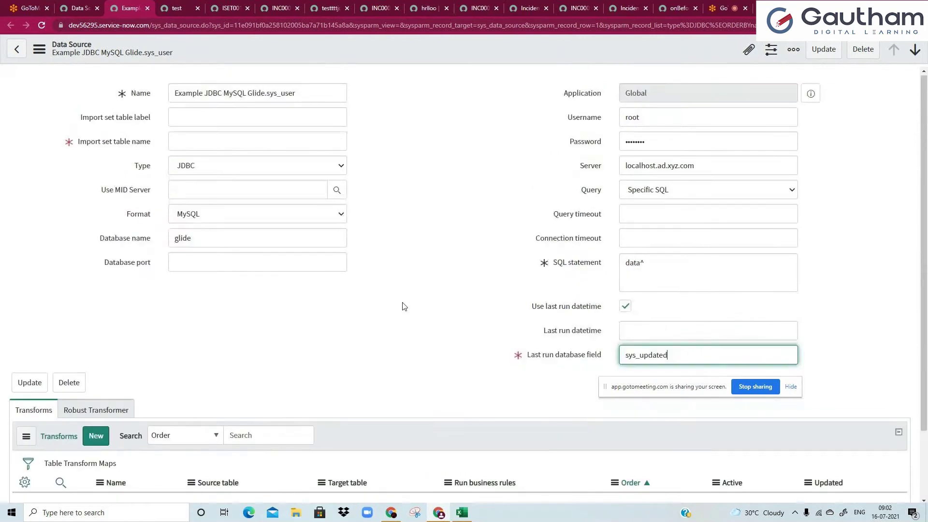
click(213, 248)
double_click(213, 247)
click(223, 261)
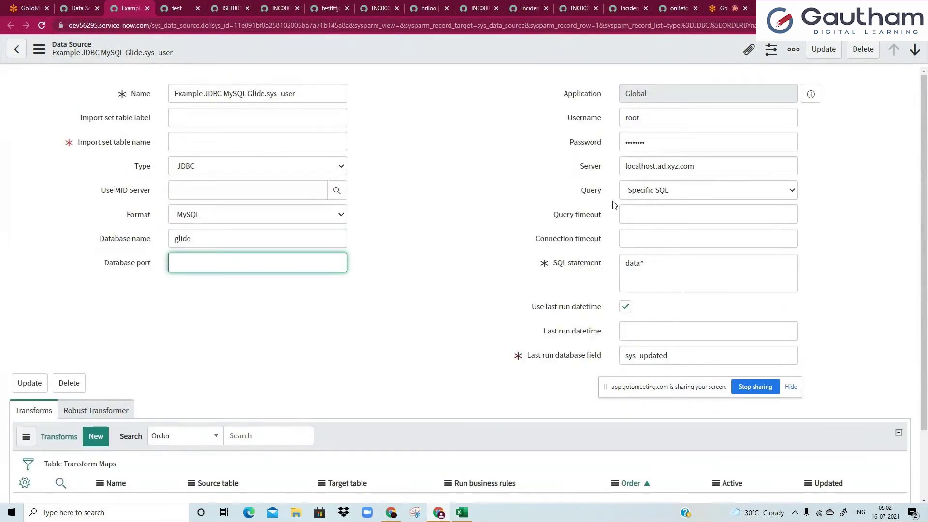
drag(649, 165, 698, 165)
click(700, 165)
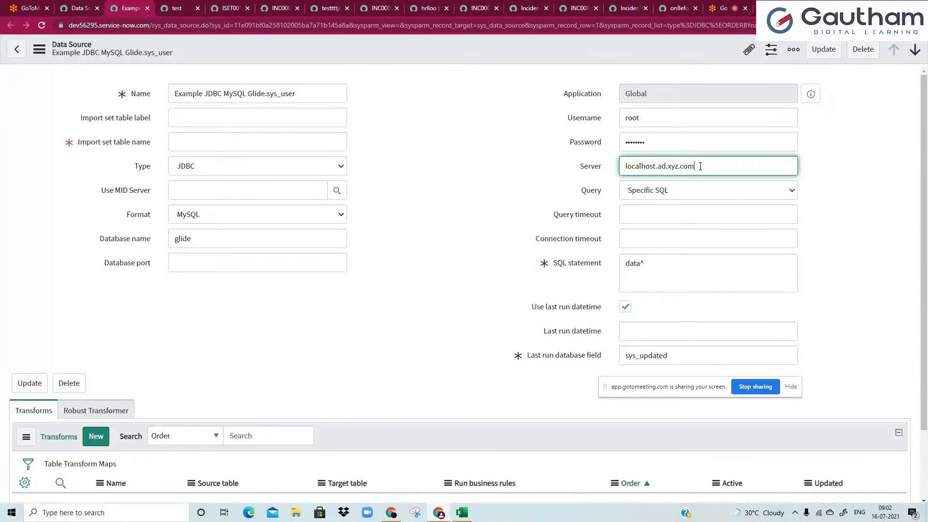
click(282, 244)
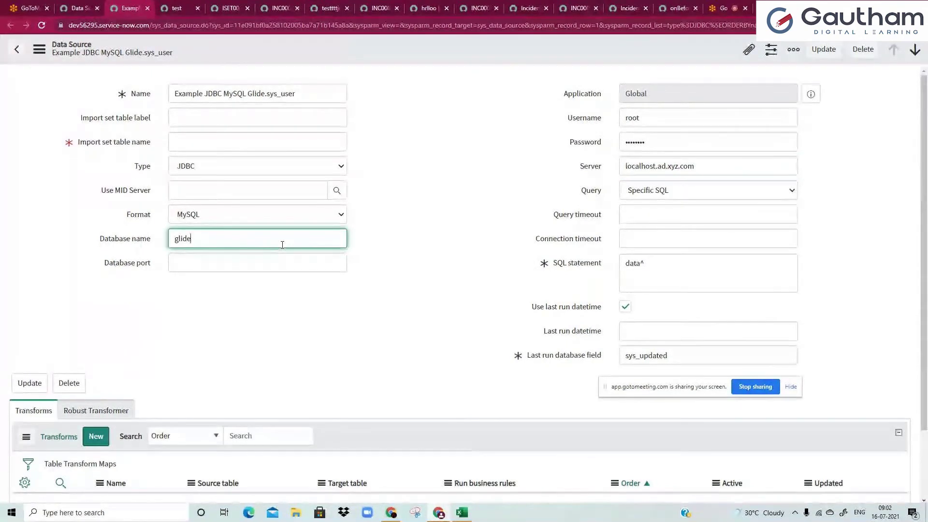
click(278, 258)
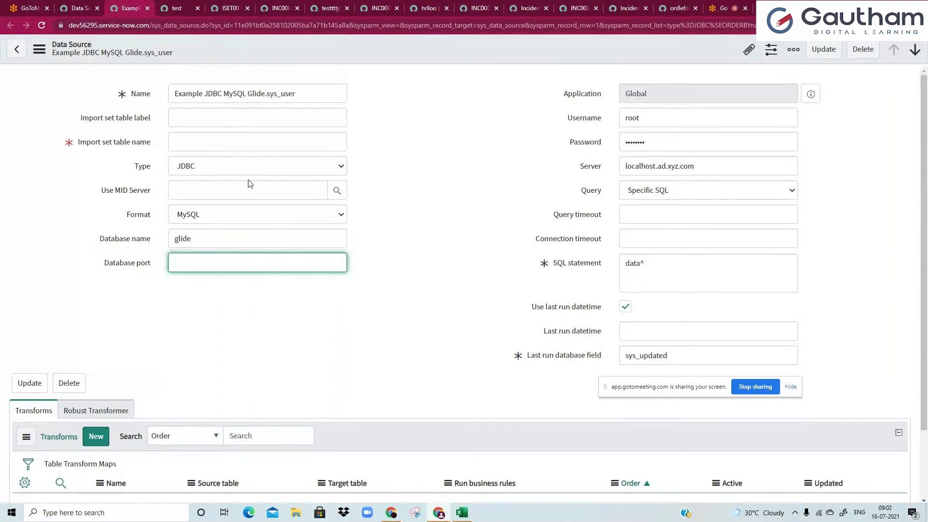
Inspect the Import set table label and name fields, then return to the Data Sources list.
click(196, 123)
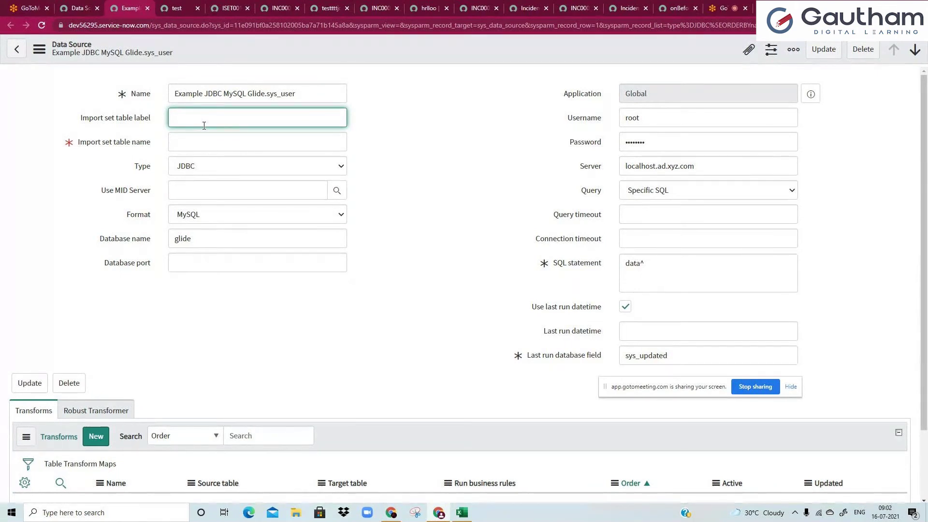
click(189, 147)
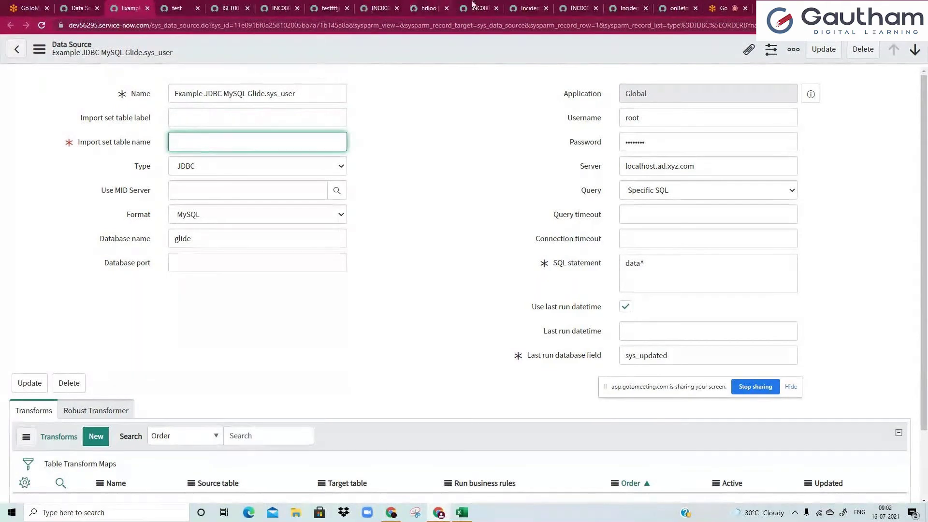
key(Tab)
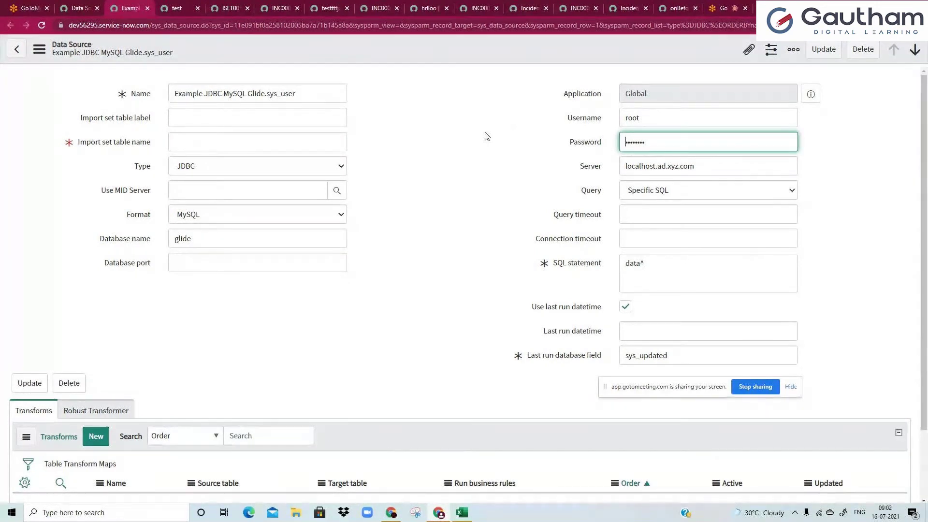
click(235, 134)
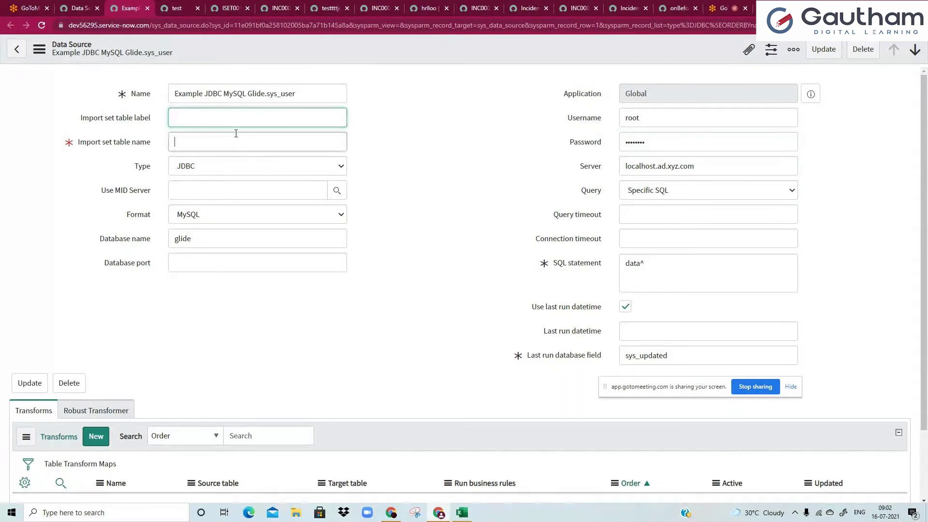
click(219, 124)
click(215, 134)
scroll(265, 285, down, 2)
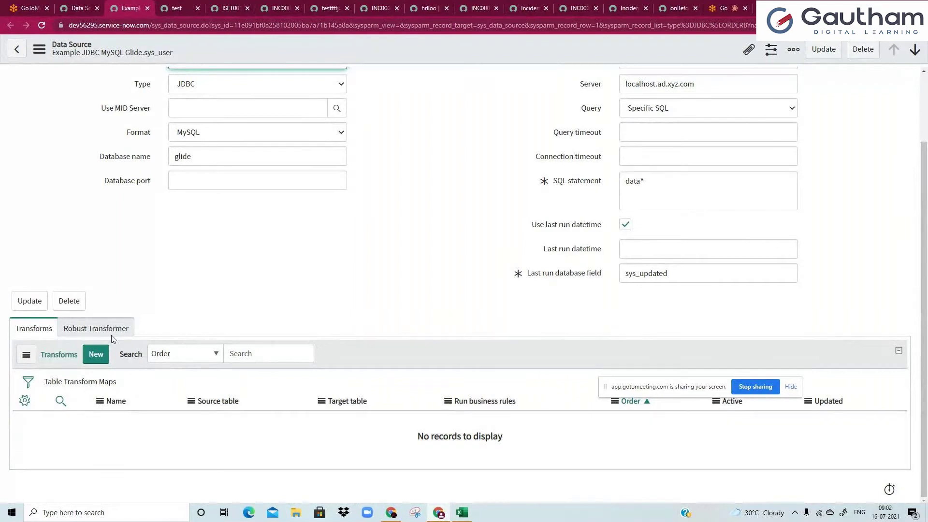
scroll(135, 263, up, 2)
click(225, 118)
click(211, 146)
scroll(248, 314, down, 2)
scroll(302, 354, up, 2)
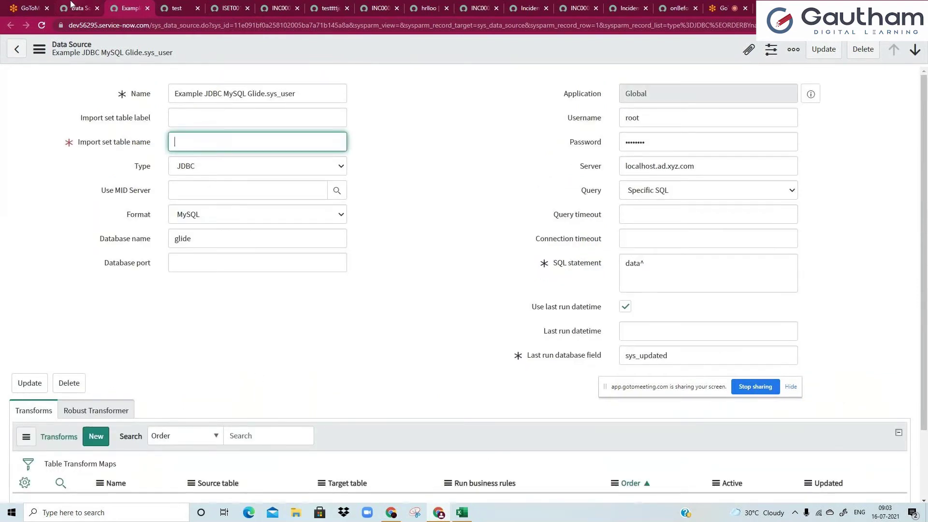
click(76, 8)
click(83, 85)
Open the Example LDAP Group Import scheduled import via 'scheduled im' and make it Active.
text(scheduled)
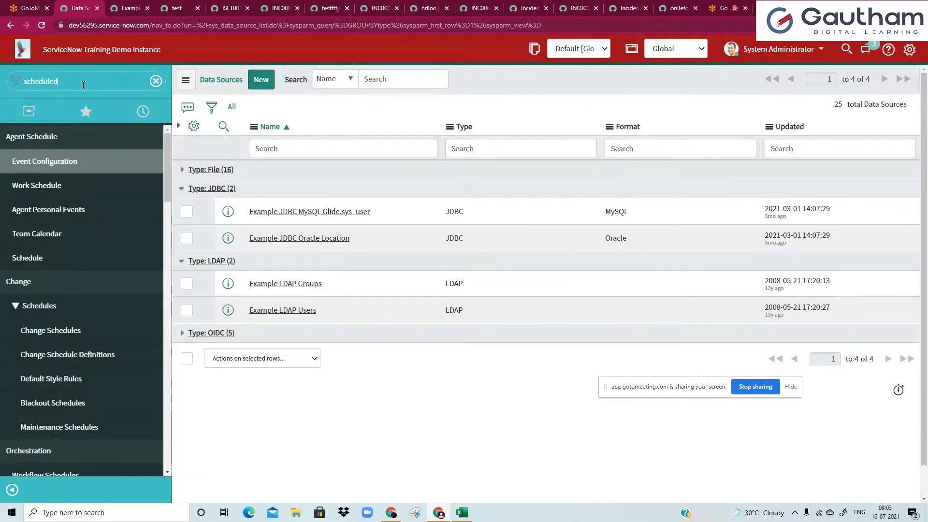
text( im)
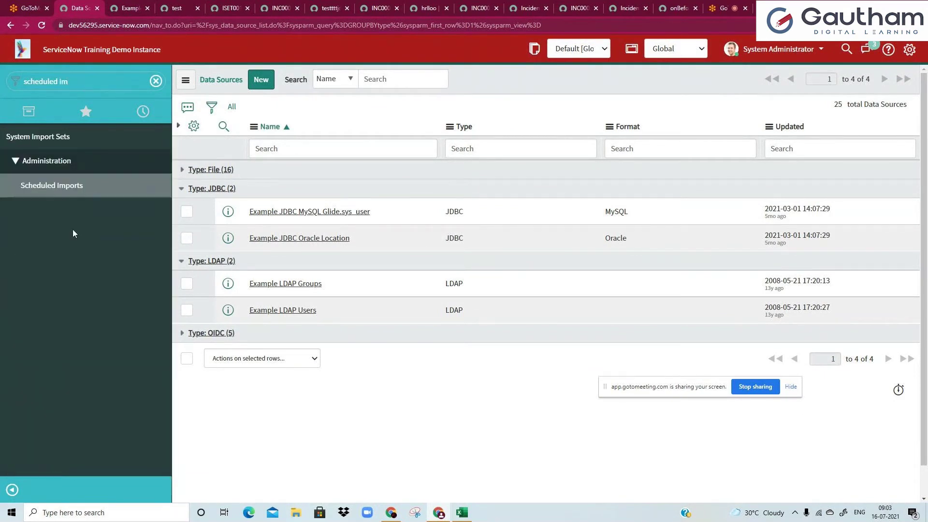
middle_click(73, 193)
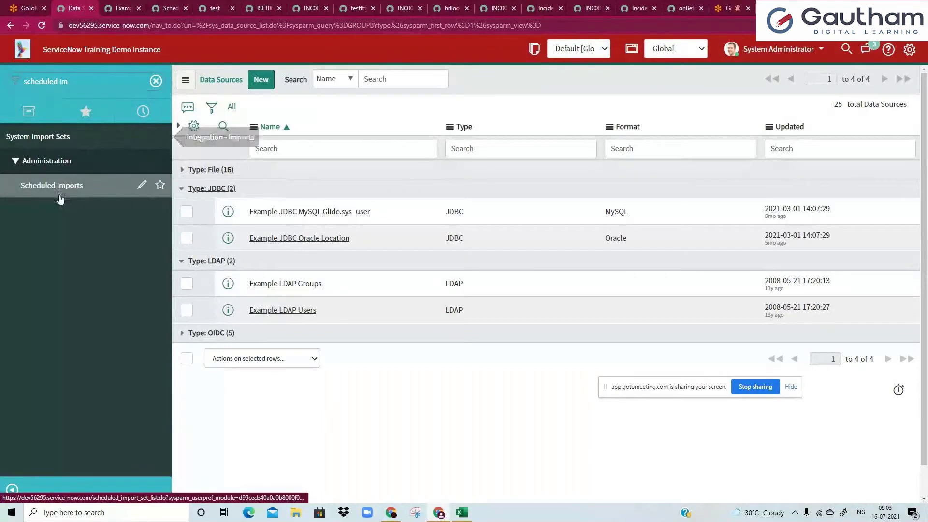
key(ctrl+Tab)
key(ctrl+Tab)
click(145, 147)
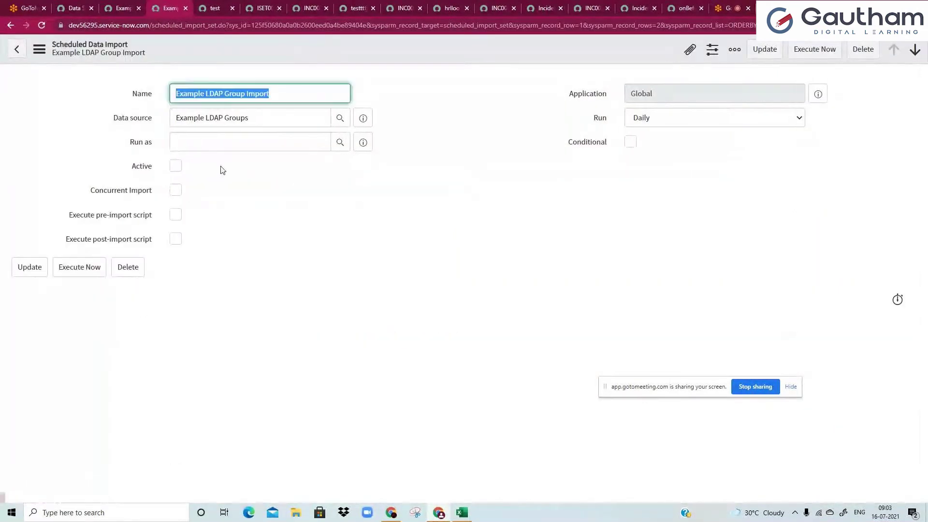
click(175, 166)
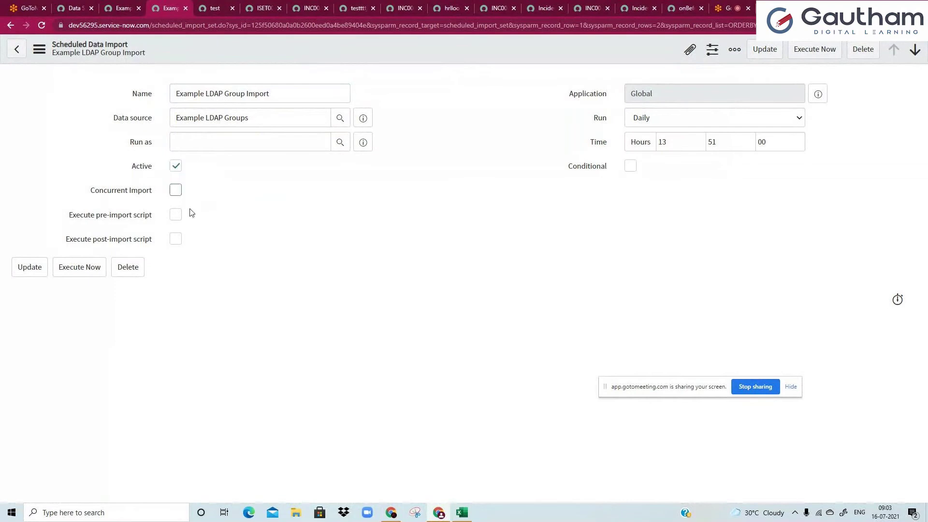
Try pasting the JDBC MySQL data source name into the Data source field.
click(282, 98)
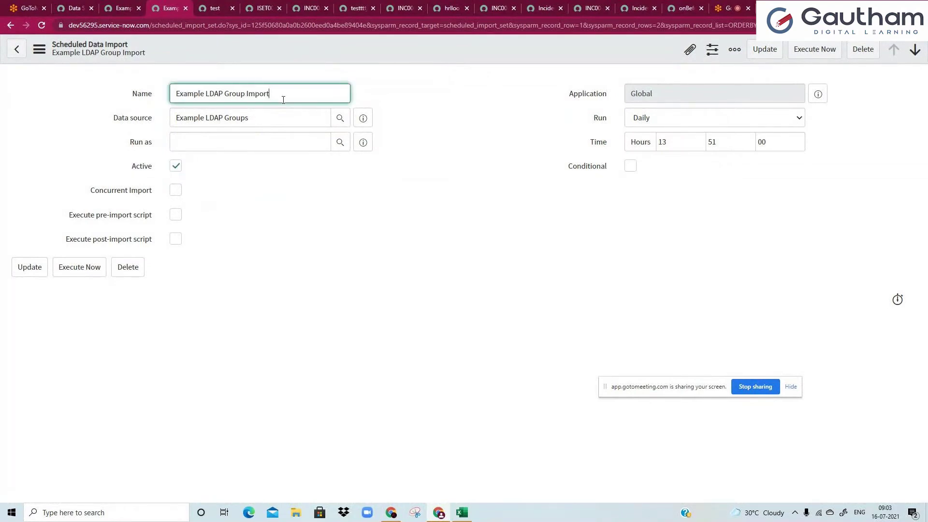
key(ctrl+a)
key(ctrl+shift+Tab)
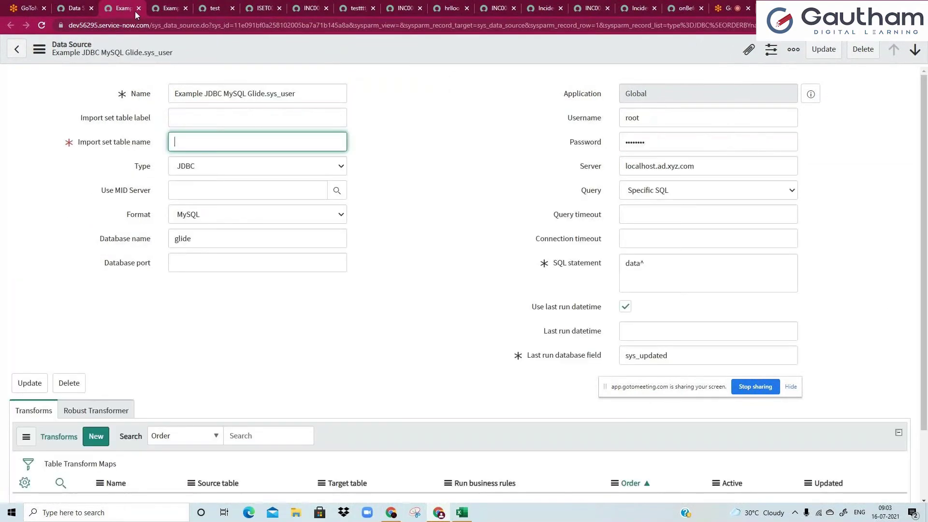
key(ctrl+a)
key(ctrl+c)
key(ctrl+Tab)
click(233, 122)
key(ctrl+a)
key(ctrl+v)
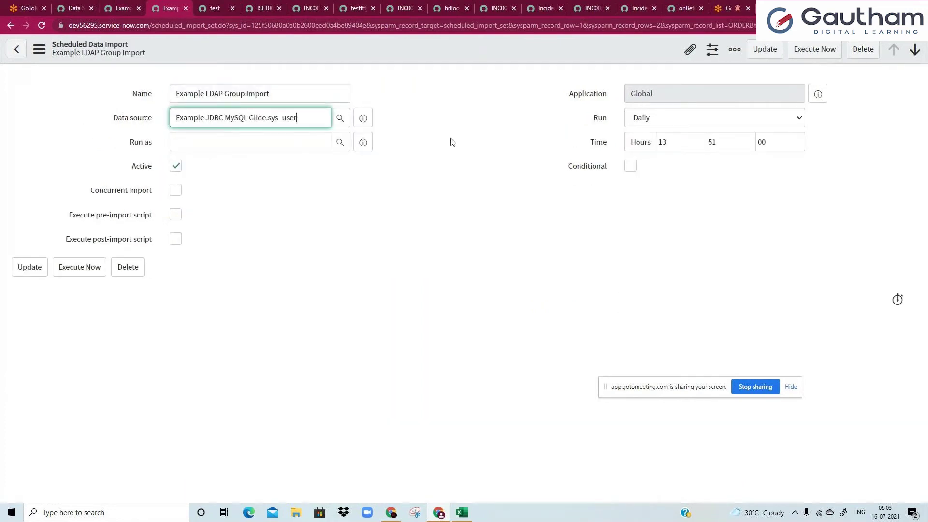
click(452, 141)
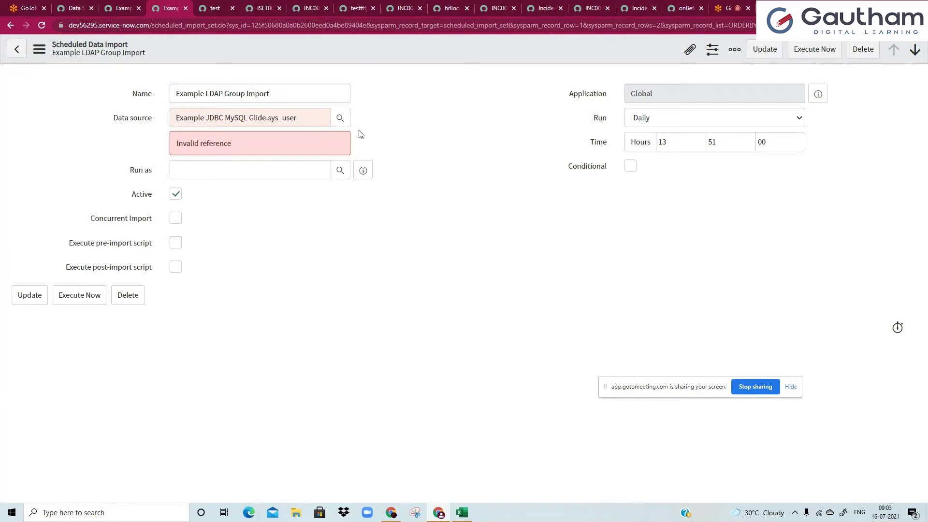
Undo the JDBC data source edits and reload its page to discard changes.
key(ctrl+shift+Tab)
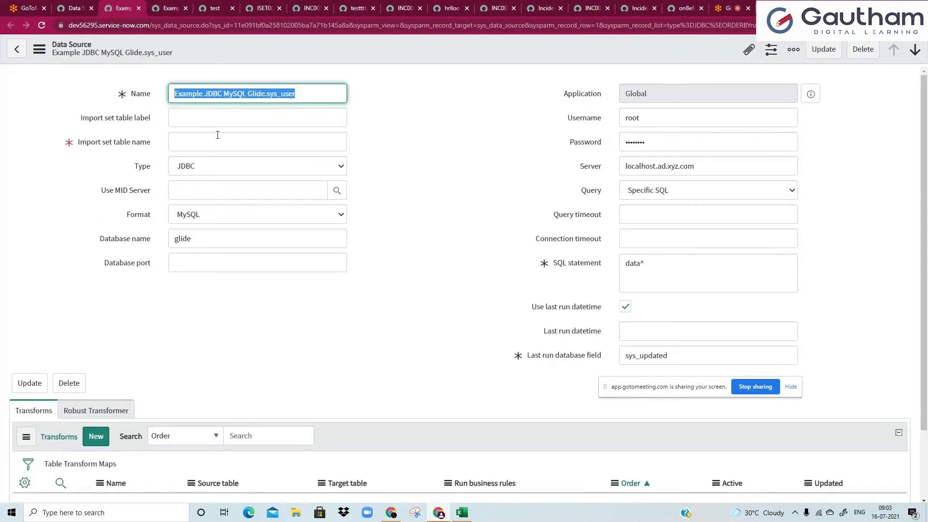
click(217, 135)
key(ctrl+z)
key(ctrl+z)
key(ctrl+z)
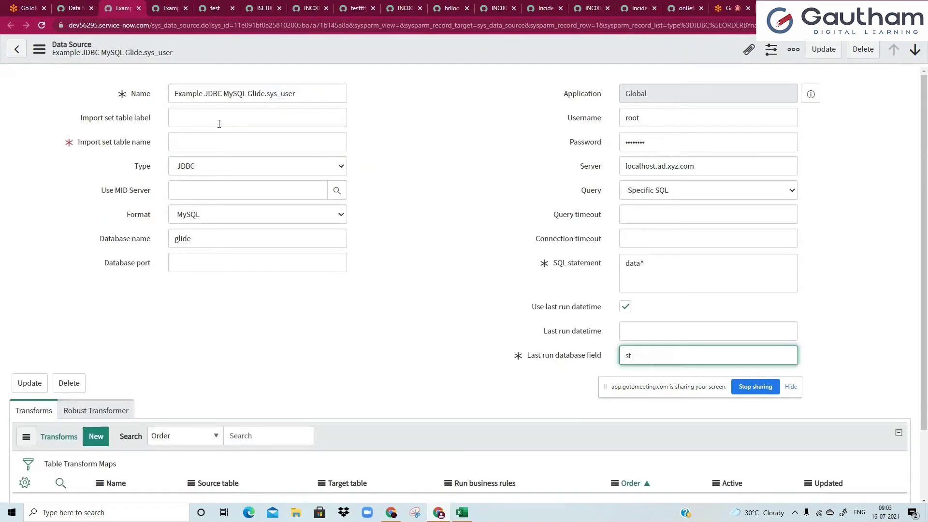
key(ctrl+z)
key(ctrl+z)
click(41, 25)
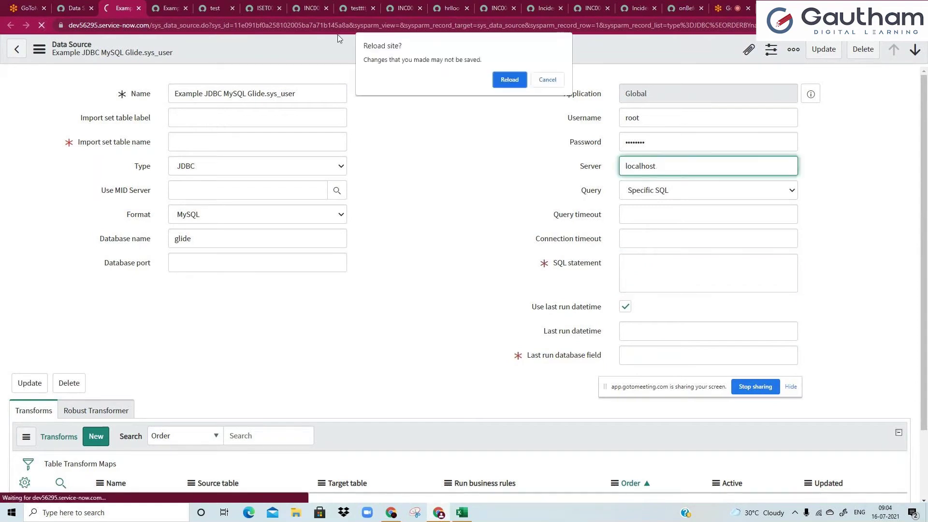
click(167, 8)
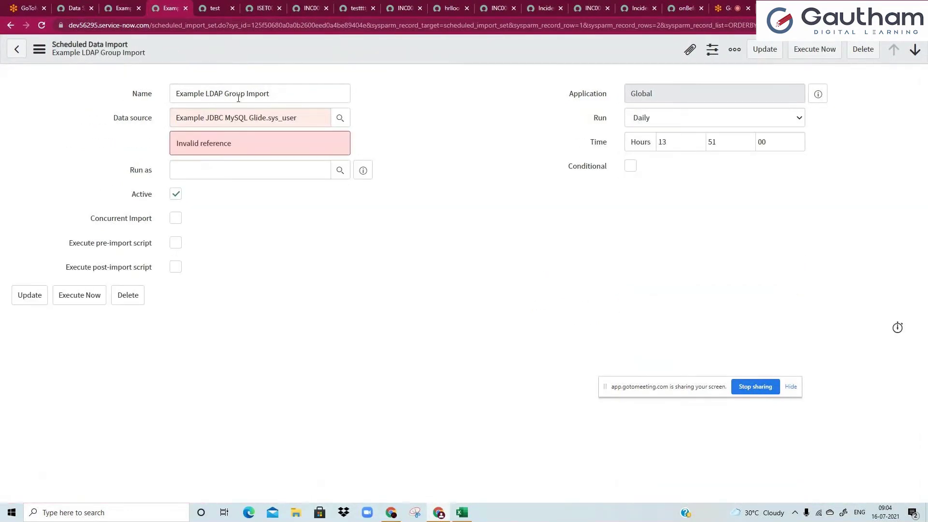
Clear the invalid Data source and choose Azure AD Example from the lookup.
key(ctrl+a)
key(BackSpace)
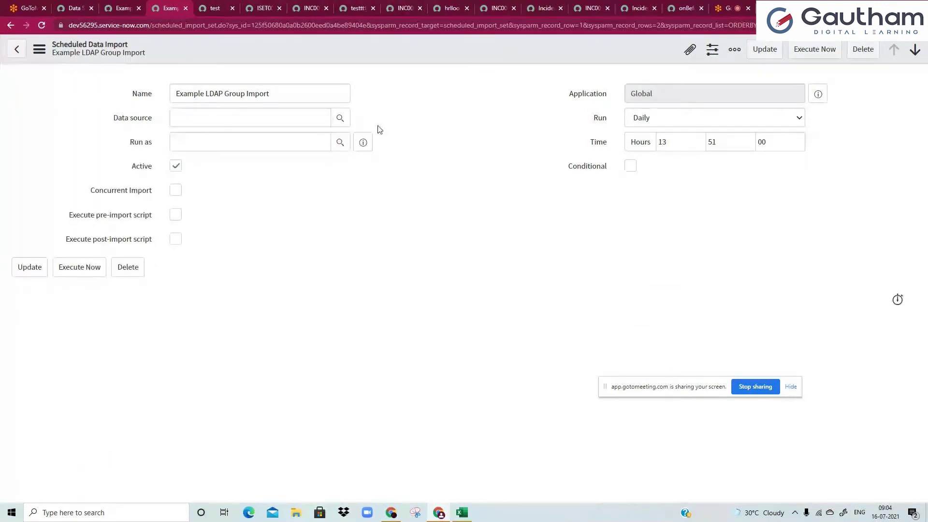
click(339, 117)
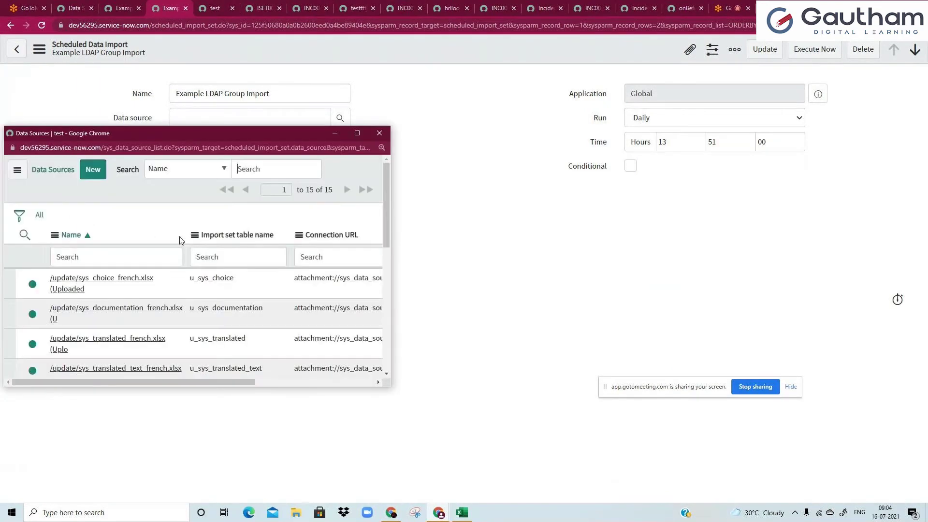
scroll(123, 297, down, 5)
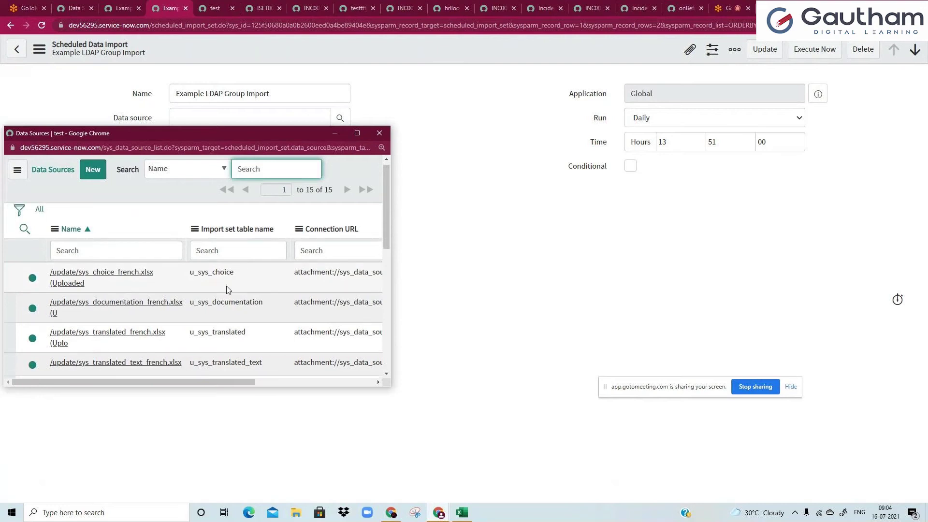
scroll(237, 289, down, 5)
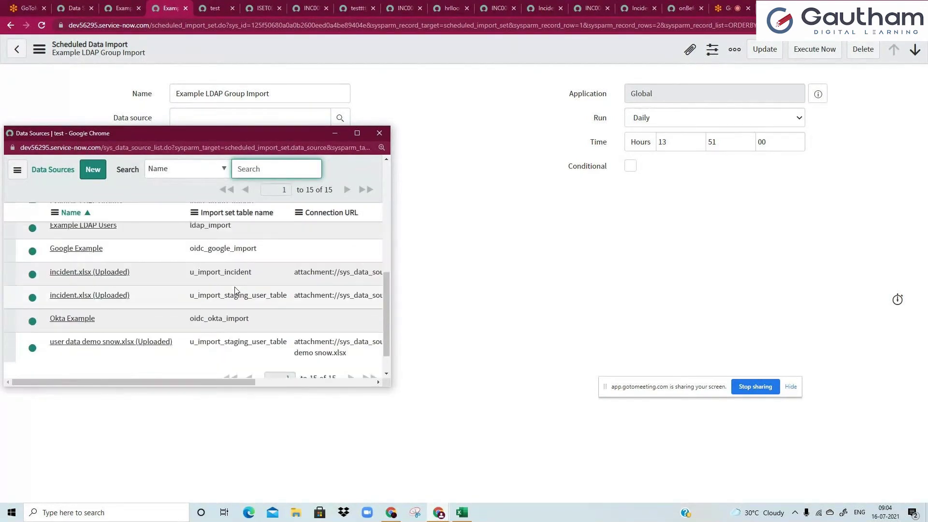
scroll(253, 333, up, 5)
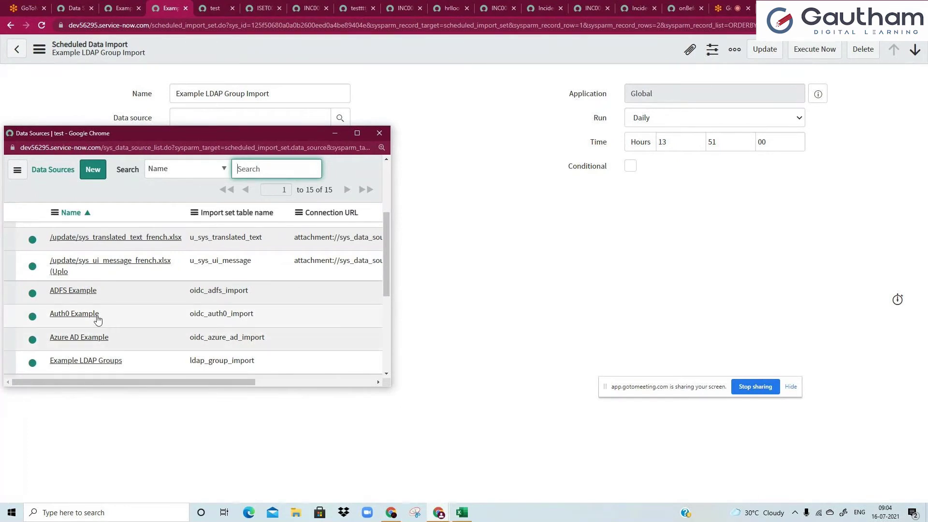
click(89, 337)
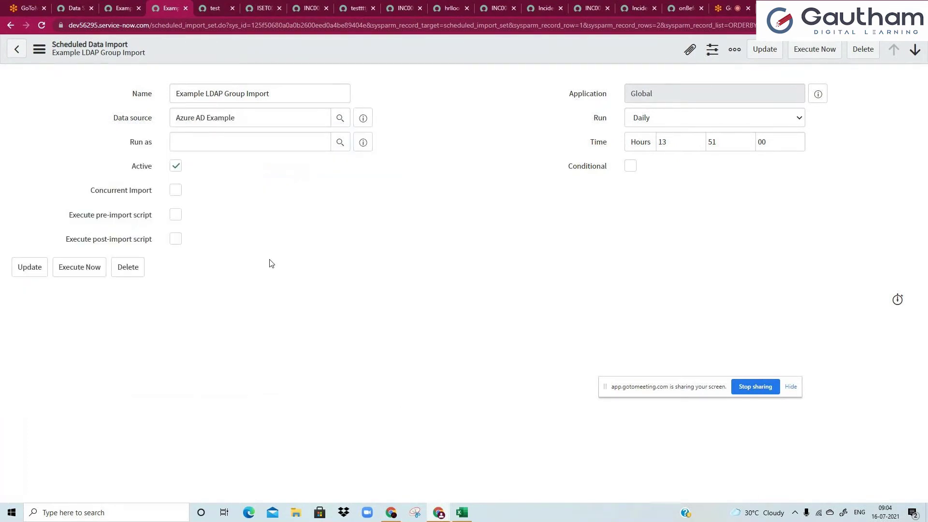
click(206, 116)
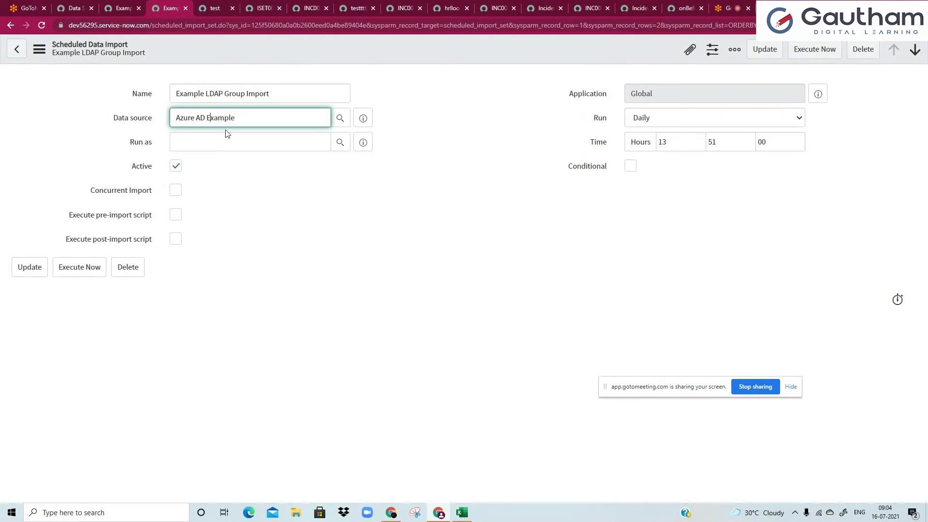
Tick Execute pre-import script and Execute post-import script, leaving Run at Daily.
double_click(219, 118)
click(248, 151)
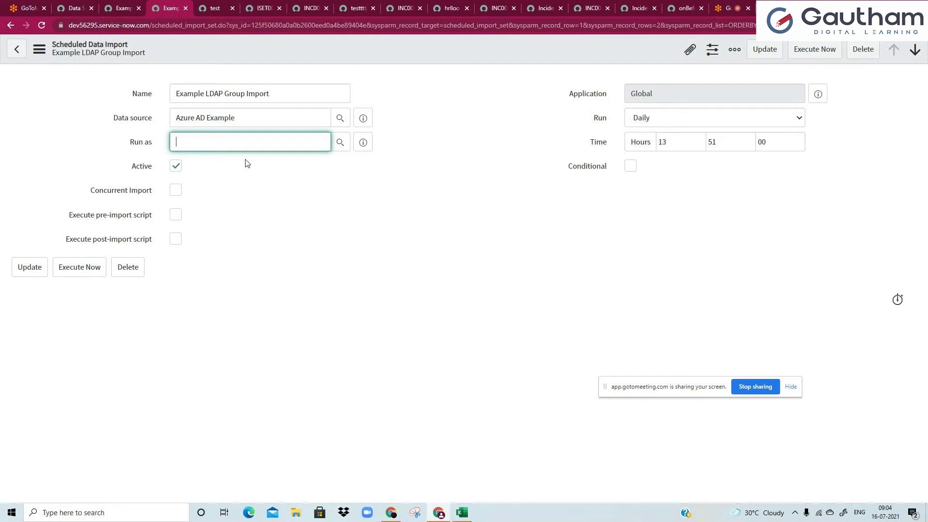
click(671, 123)
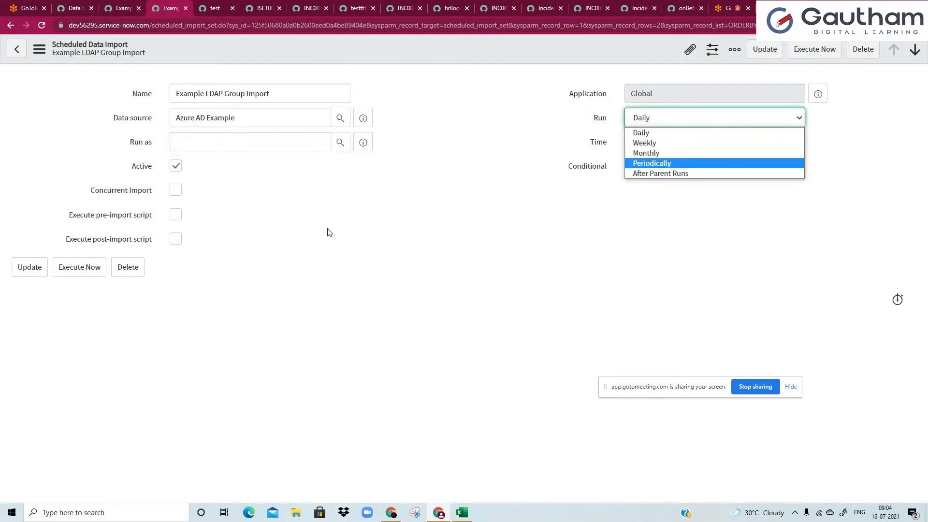
click(339, 233)
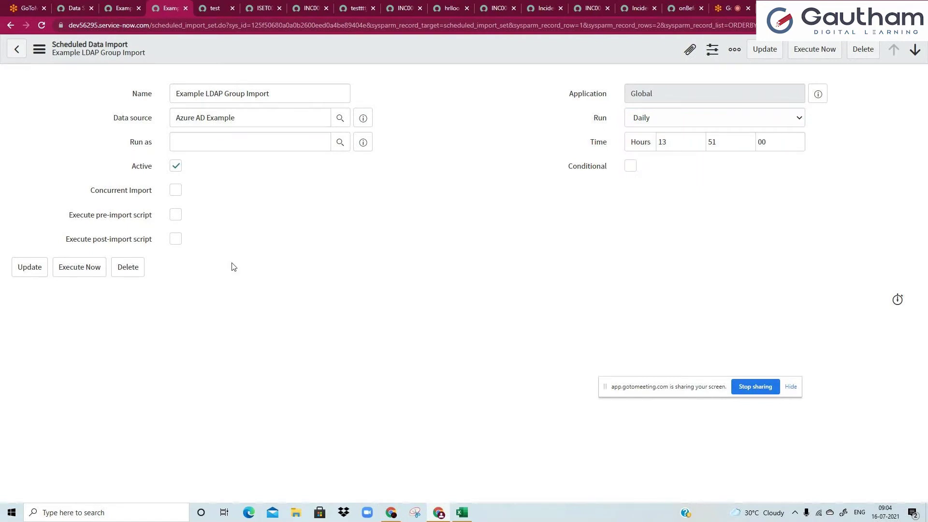
click(176, 215)
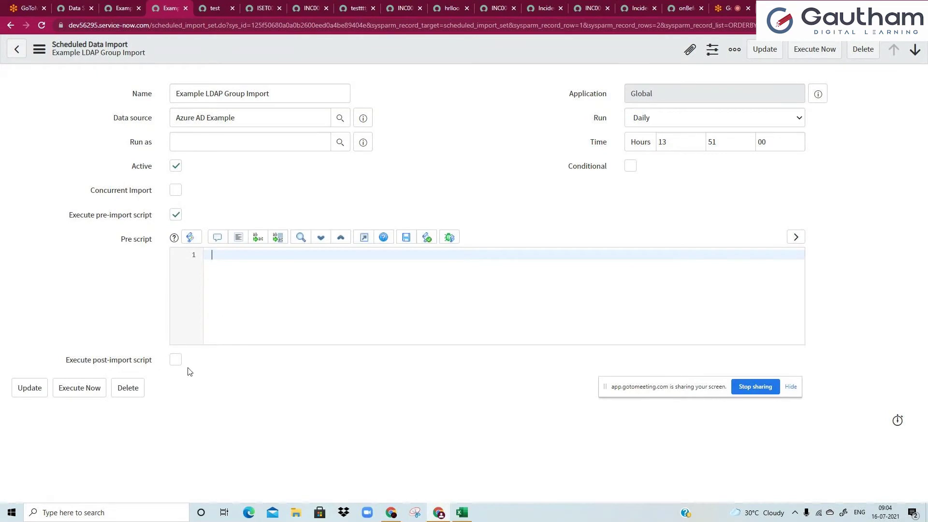
click(176, 360)
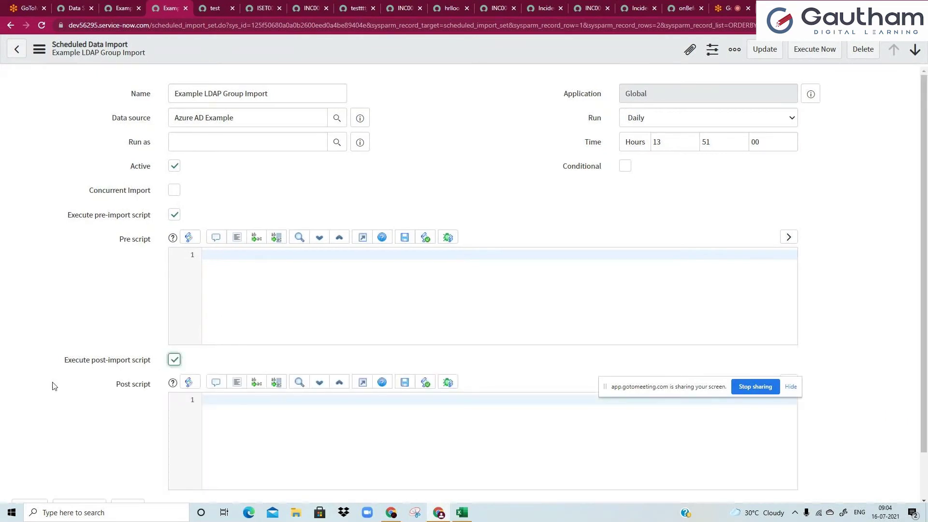
scroll(92, 391, down, 1)
click(234, 382)
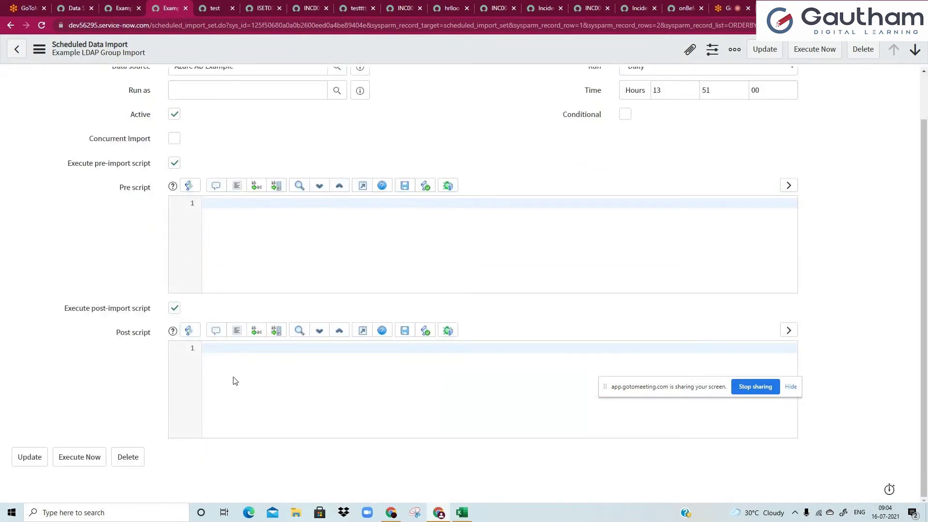
click(219, 271)
scroll(250, 267, up, 1)
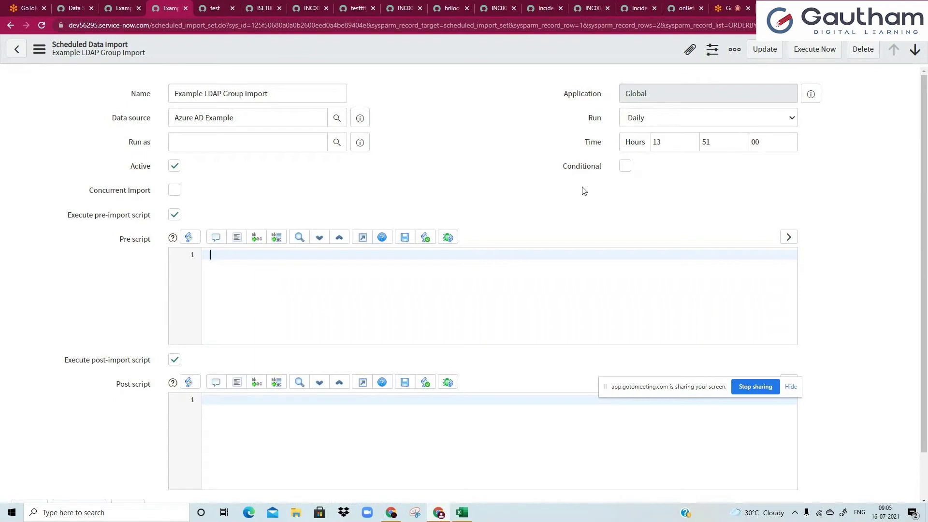
Change Run to Weekly, with Day set to Monday.
click(642, 123)
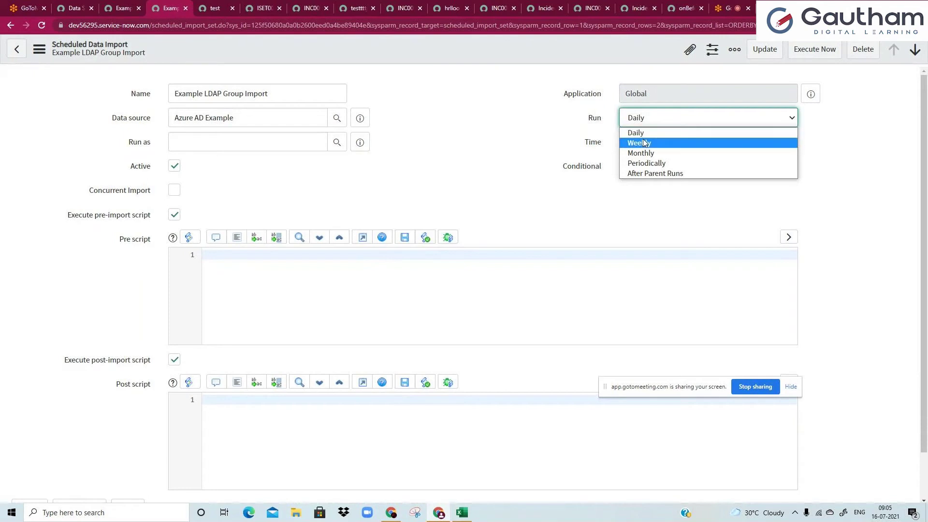
click(637, 133)
click(640, 121)
click(640, 143)
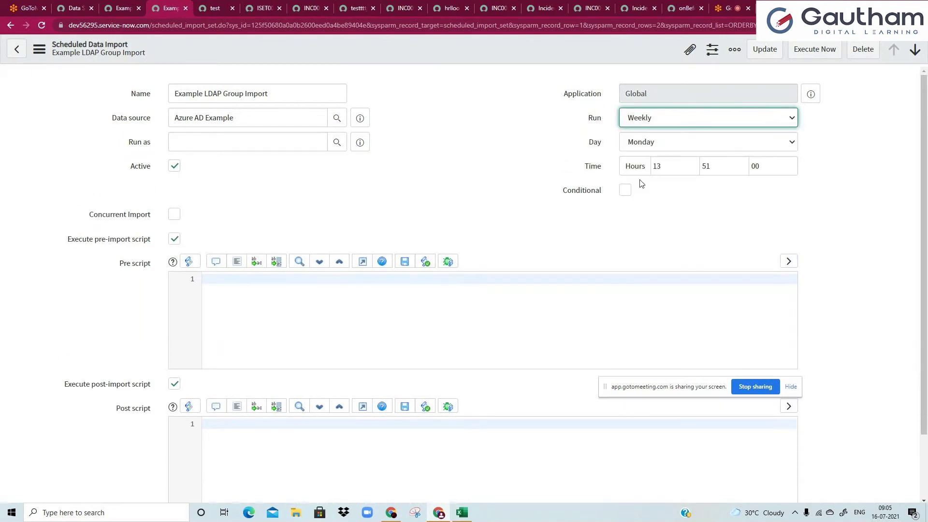
click(639, 146)
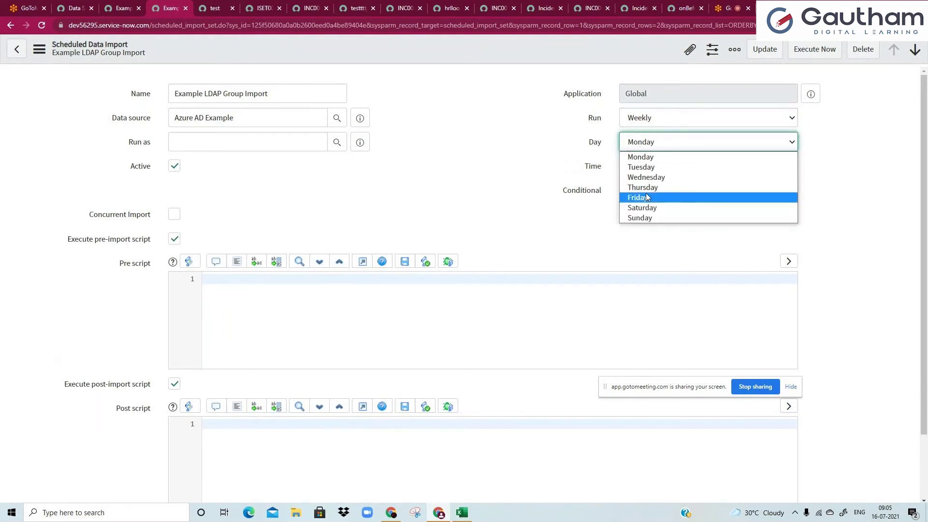
Set the import to run Periodically with a repeat interval of 3 days.
click(655, 156)
click(657, 166)
click(650, 122)
click(647, 150)
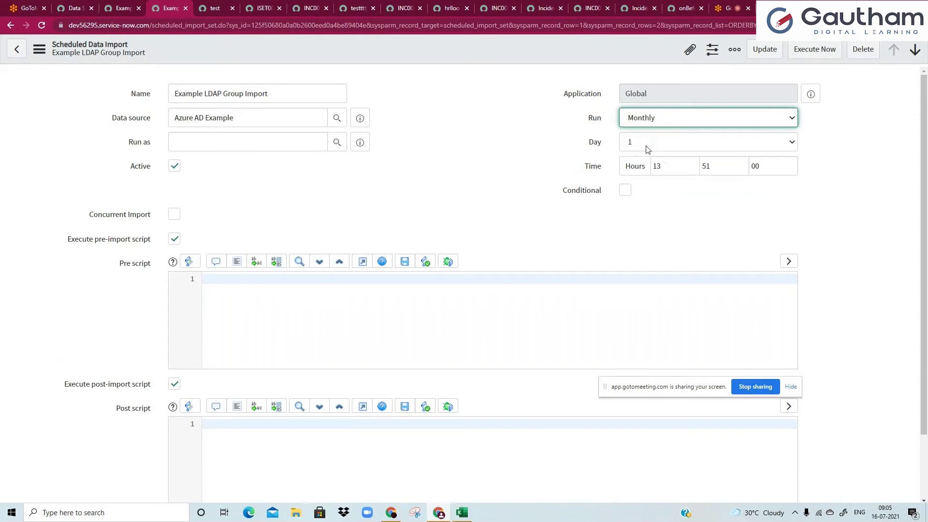
click(647, 145)
click(664, 262)
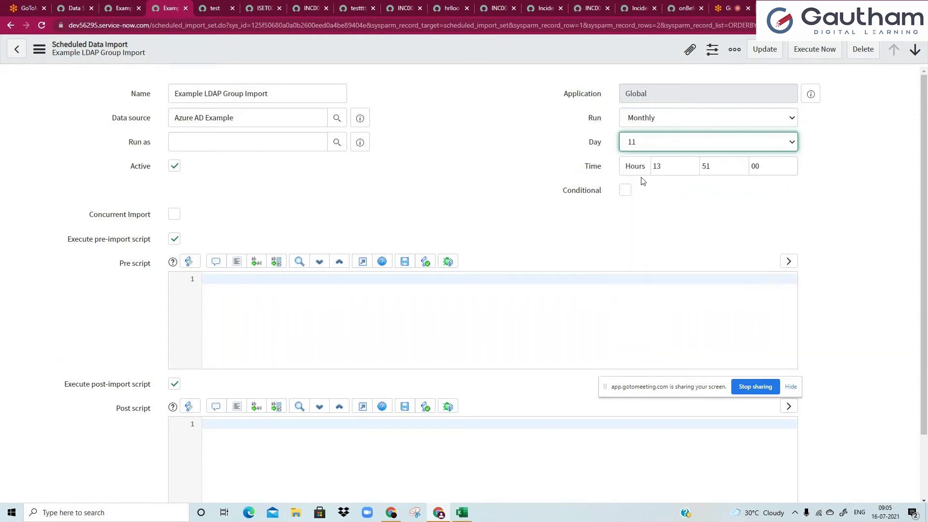
click(658, 125)
click(654, 163)
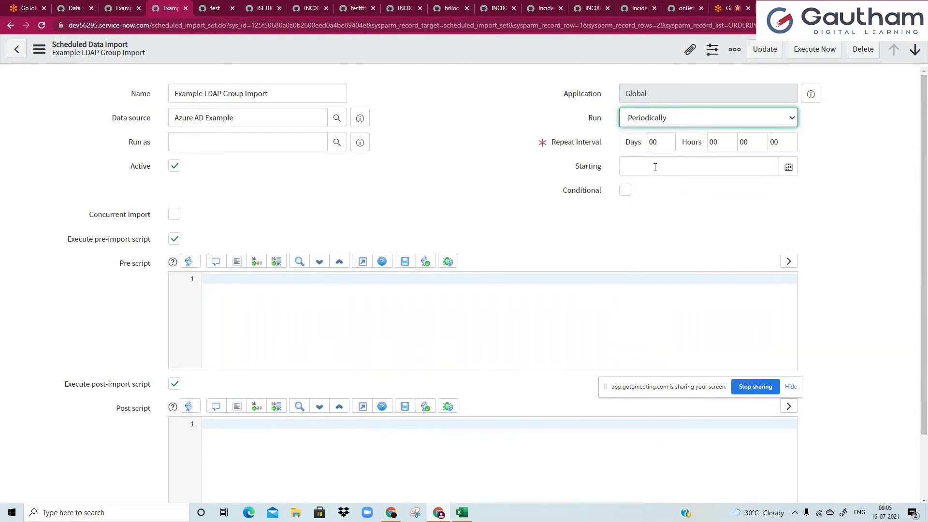
double_click(656, 140)
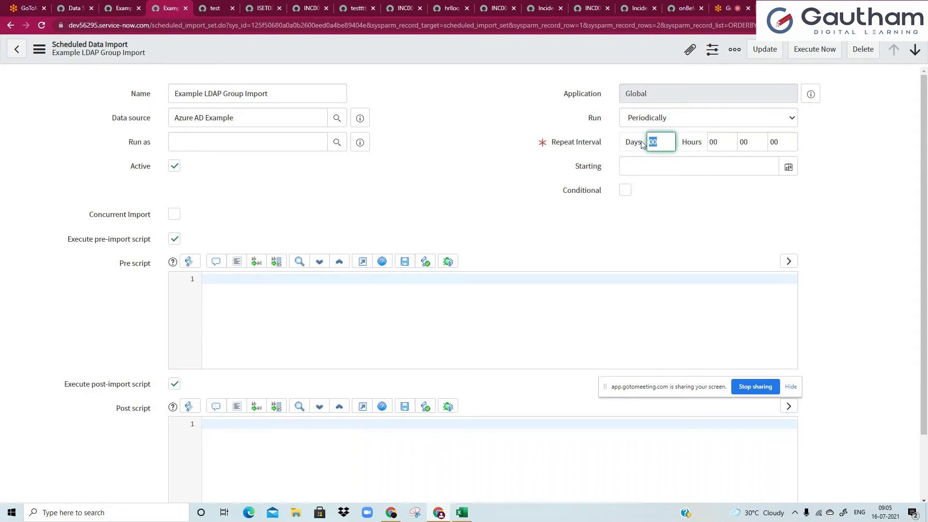
text(56)
key(BackSpace)
key(BackSpace)
text(3)
Set the starting date to 2 August 2021 at 20:35:40.
click(788, 167)
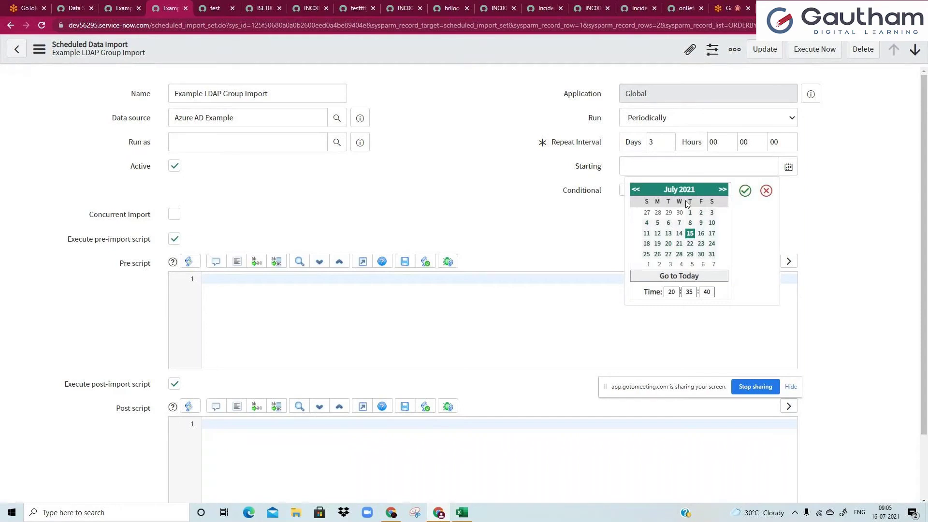
click(659, 268)
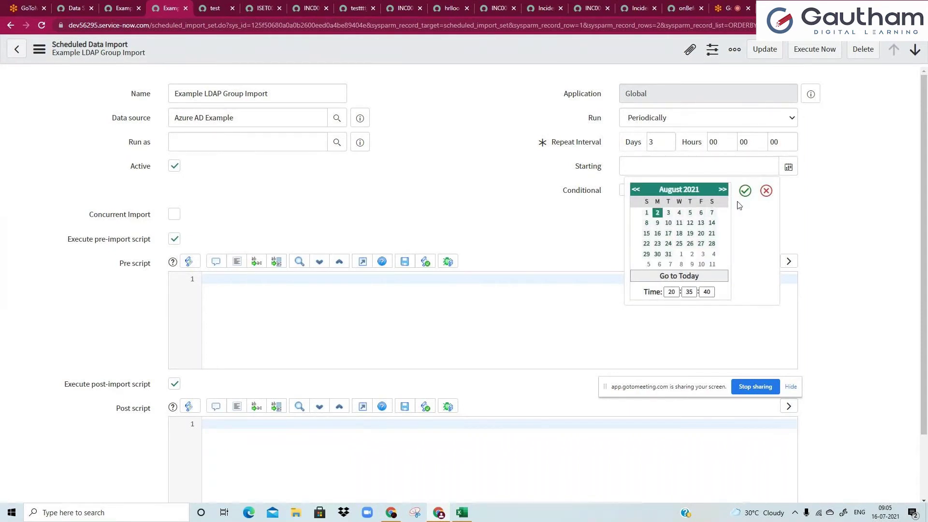
click(743, 198)
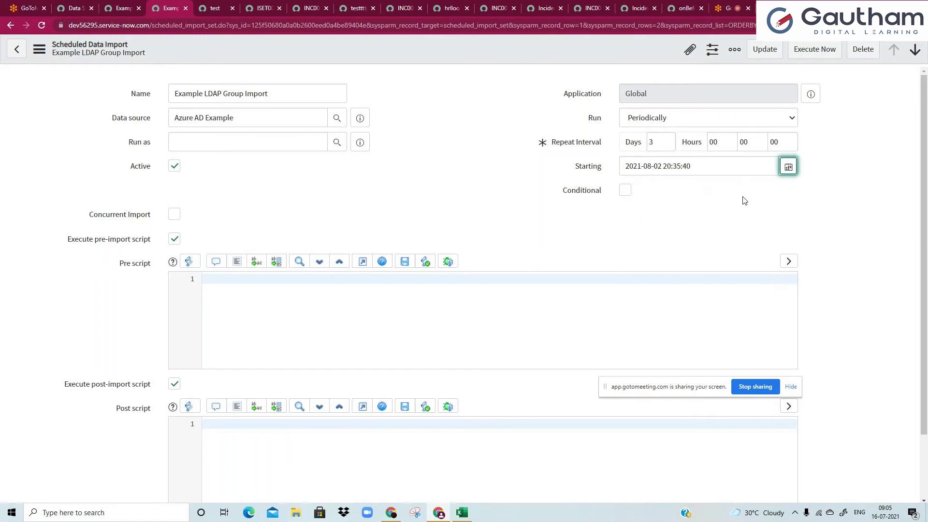
drag(649, 169, 682, 167)
click(694, 173)
click(673, 167)
click(676, 166)
click(660, 143)
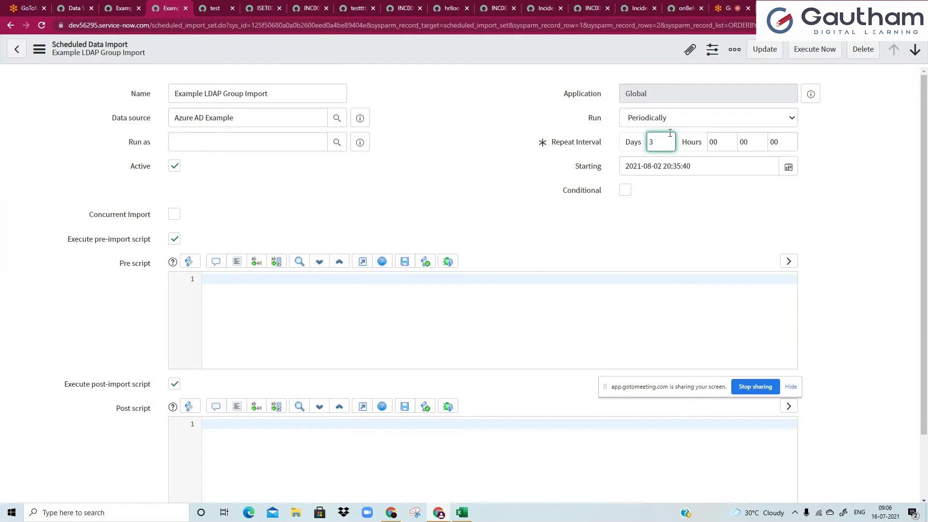
Switch on Conditional for Example LDAP Group Import and click into the empty Condition script.
click(626, 190)
click(338, 261)
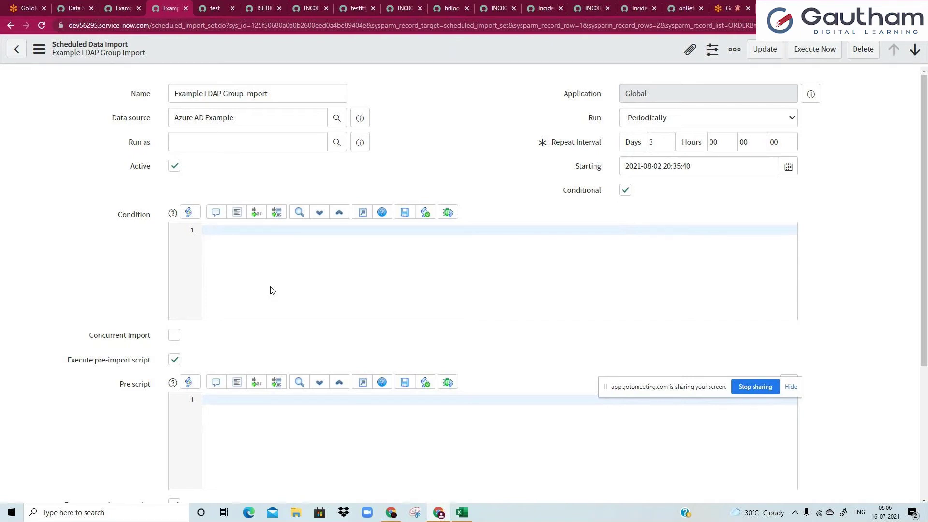
click(272, 289)
Change the Example JDBC MySQL Glide.sys_user data source's Type to LDAP.
click(134, 6)
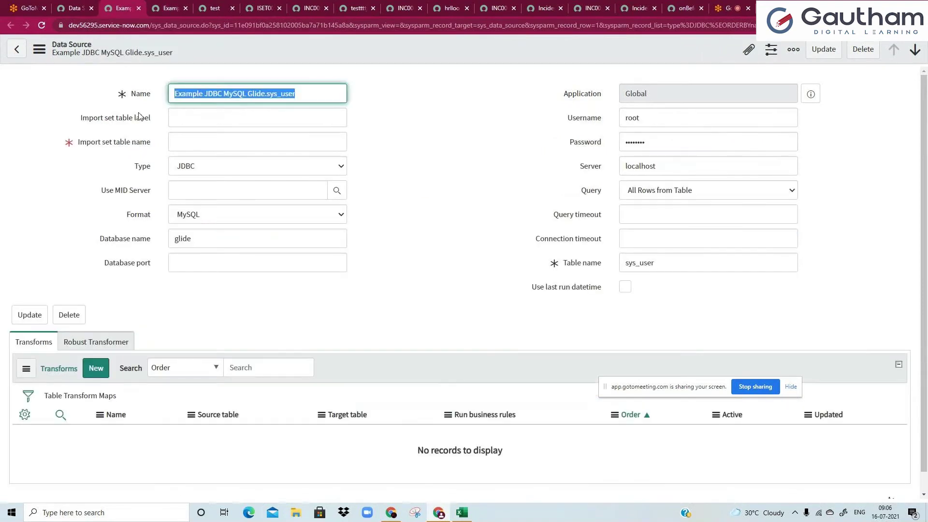
click(189, 167)
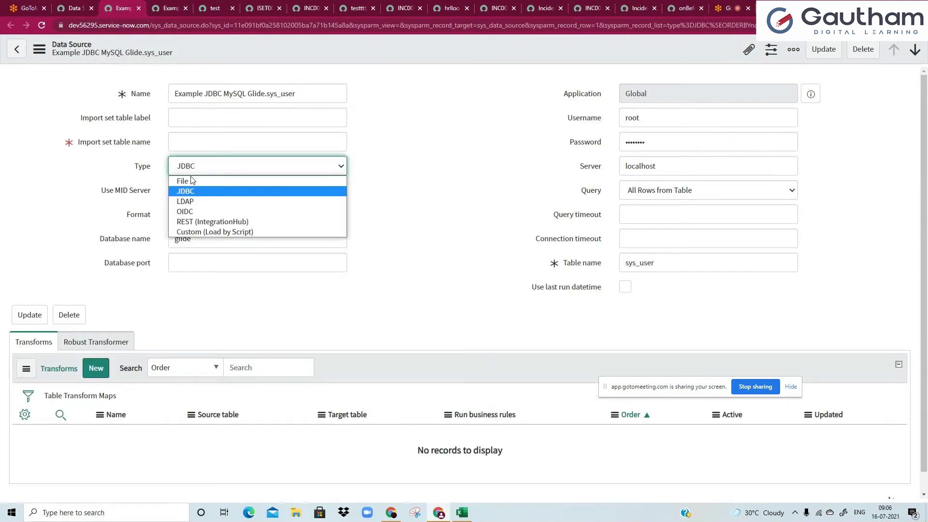
click(192, 203)
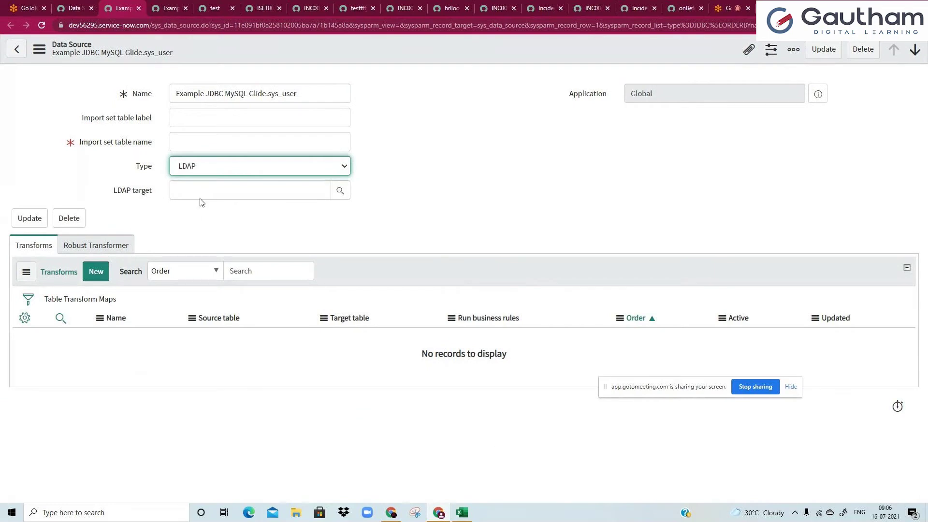
Look over the import set table fields, then look up the available LDAP OU definitions for LDAP target.
click(198, 191)
click(183, 113)
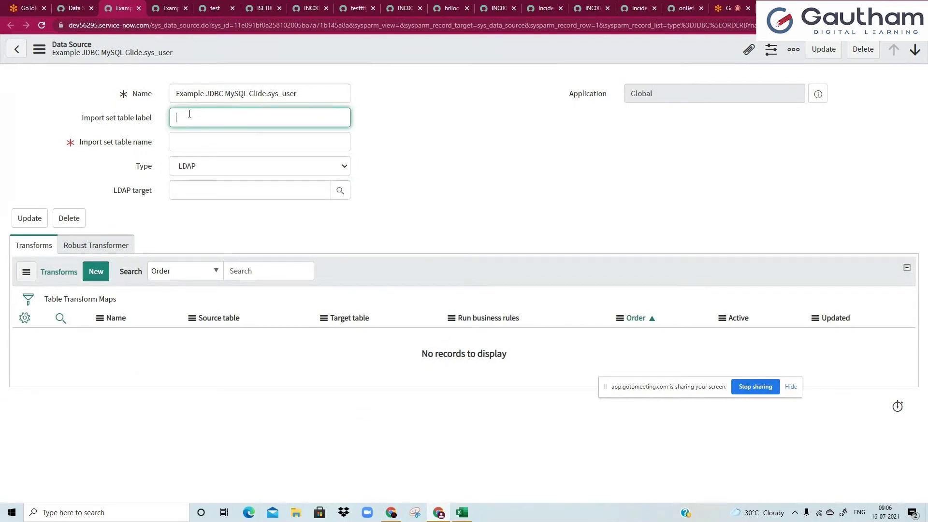
click(199, 183)
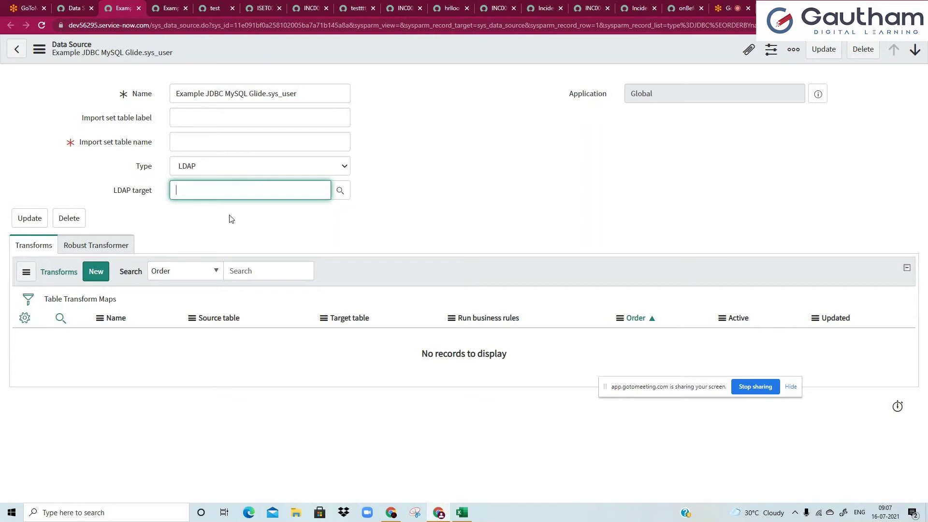
click(190, 115)
click(186, 142)
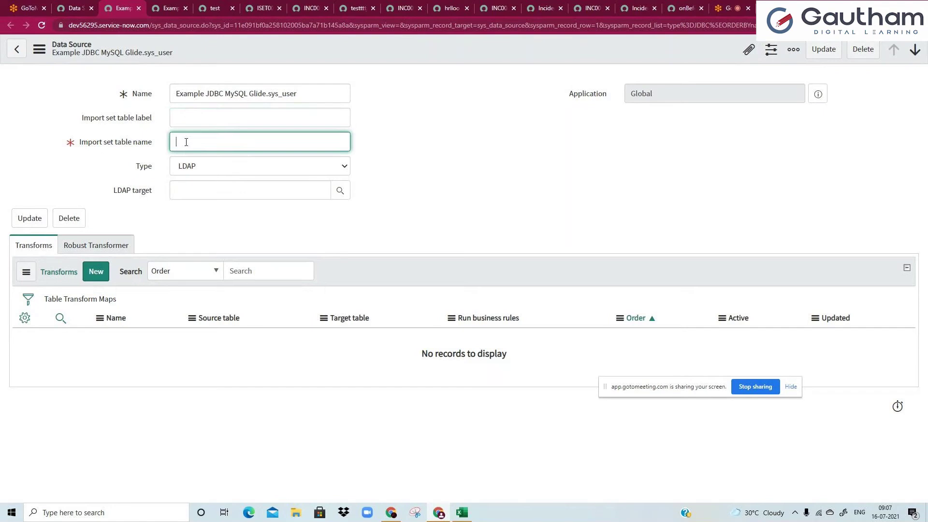
click(186, 114)
click(186, 136)
click(207, 190)
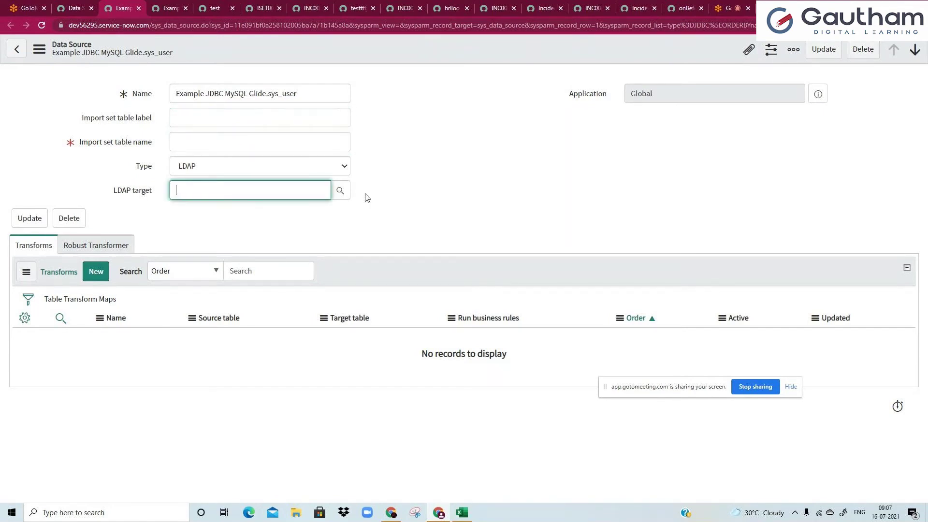
click(339, 190)
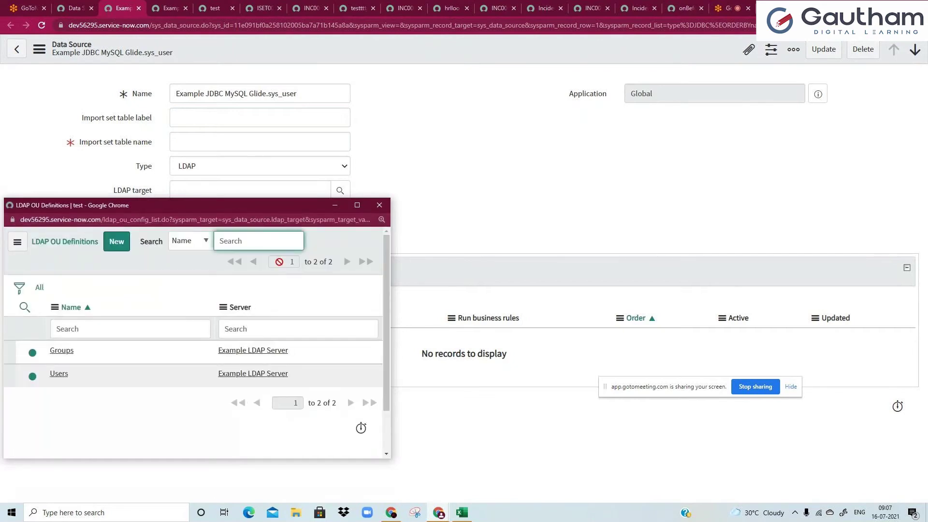
Choose Groups as the LDAP target and open its OU definition record in a new tab.
click(61, 350)
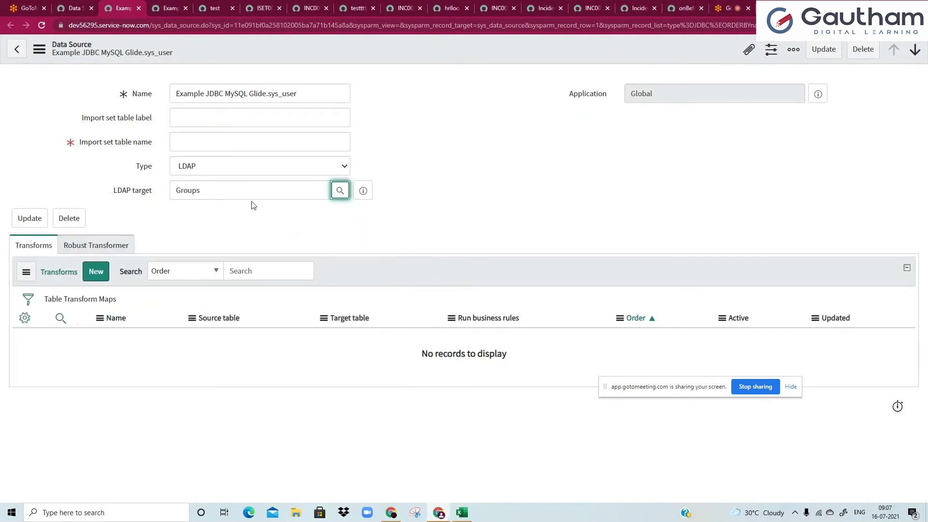
click(366, 200)
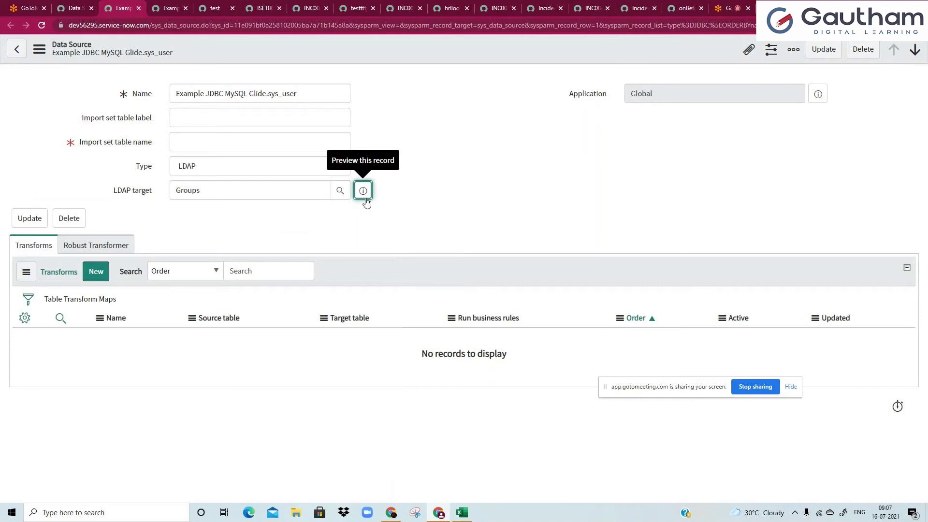
click(369, 198)
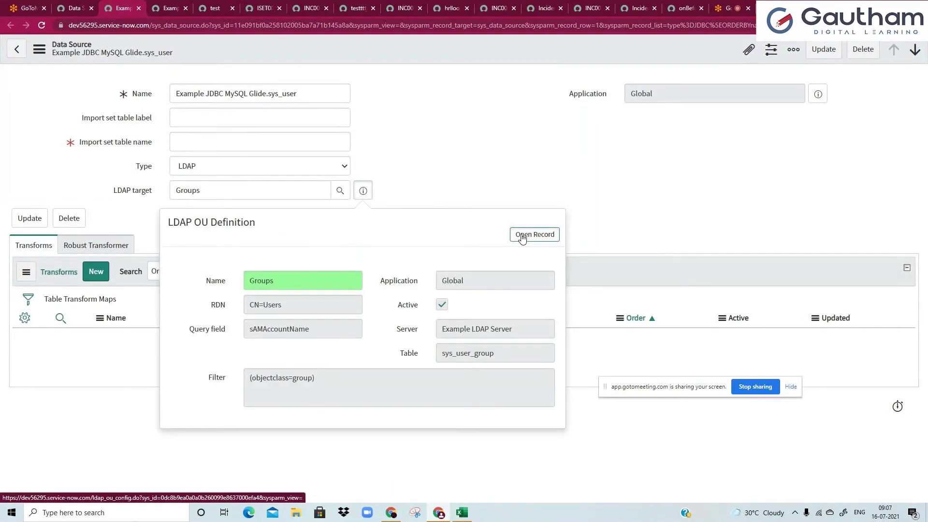
middle_click(527, 233)
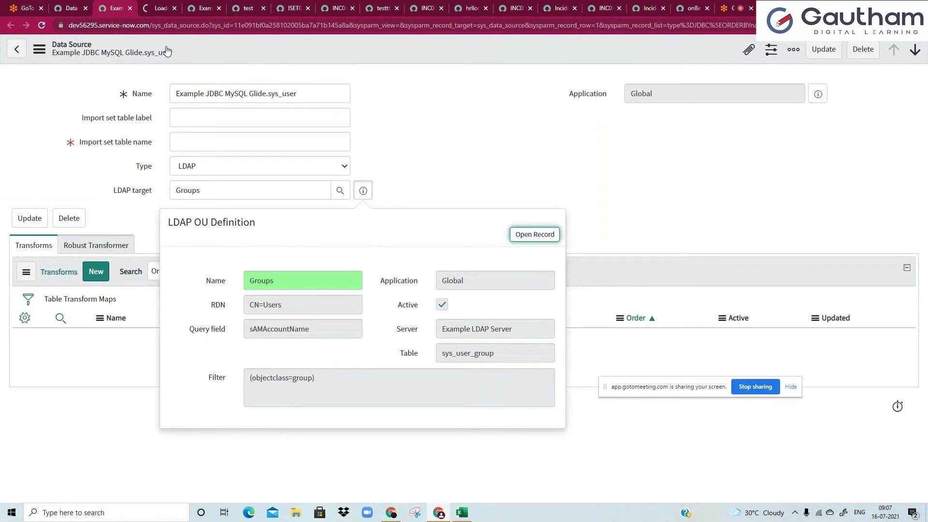
click(160, 8)
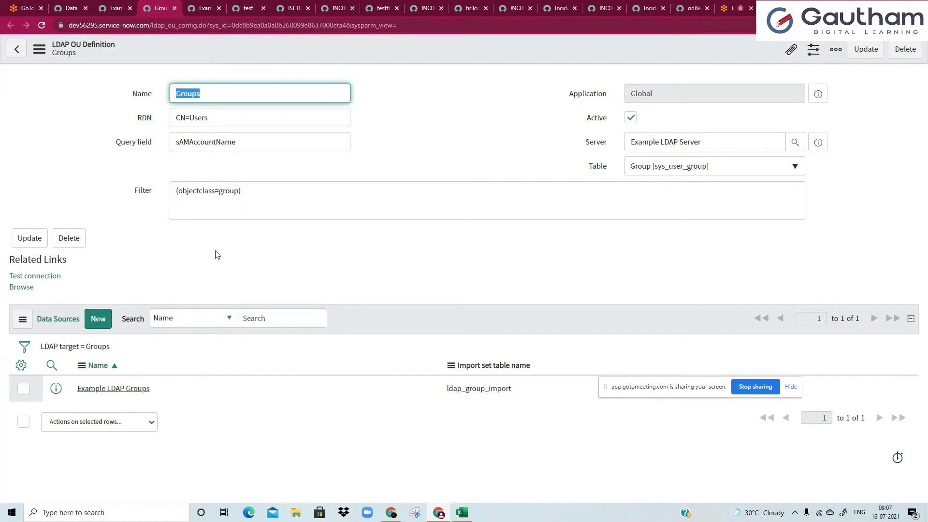
Inspect the Groups query field sAMAccountName, filter (objectclass=group) and RDN CN=Users.
click(264, 141)
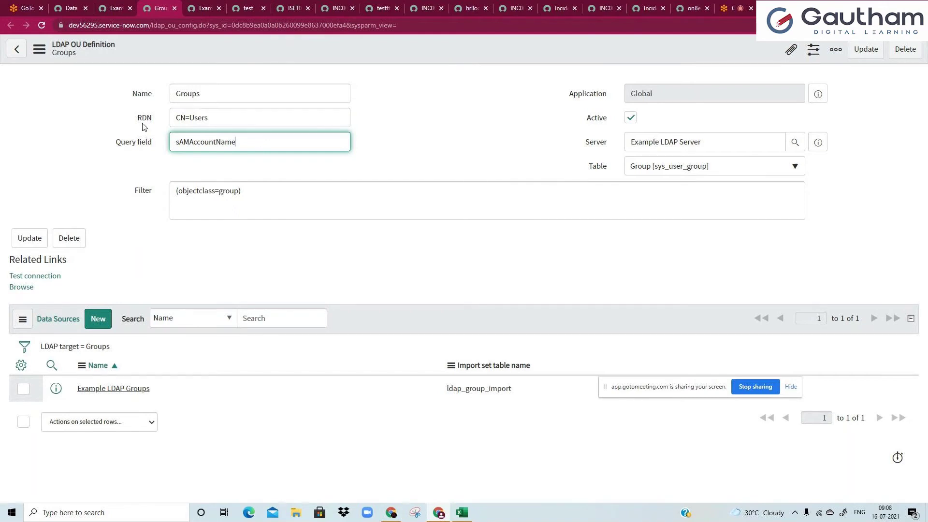
drag(176, 190, 271, 194)
click(272, 195)
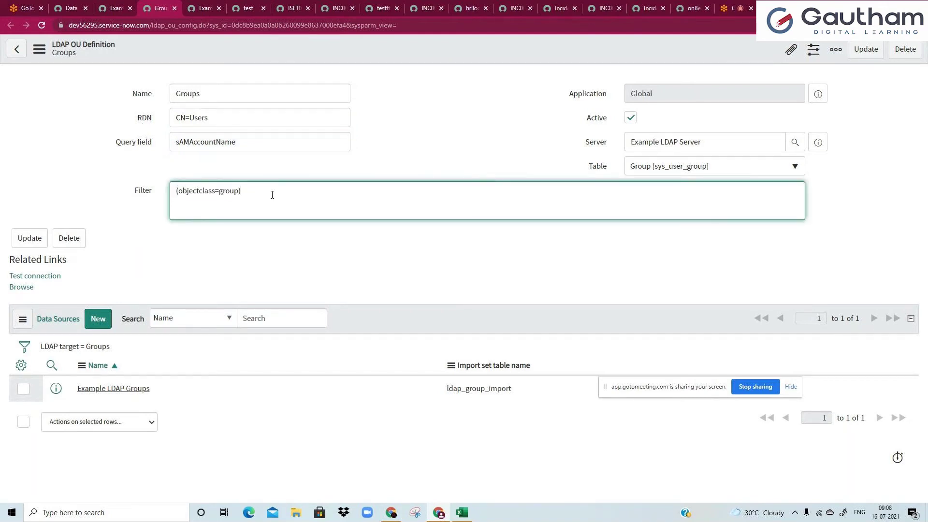
double_click(265, 147)
click(212, 118)
drag(213, 118, 175, 118)
click(174, 117)
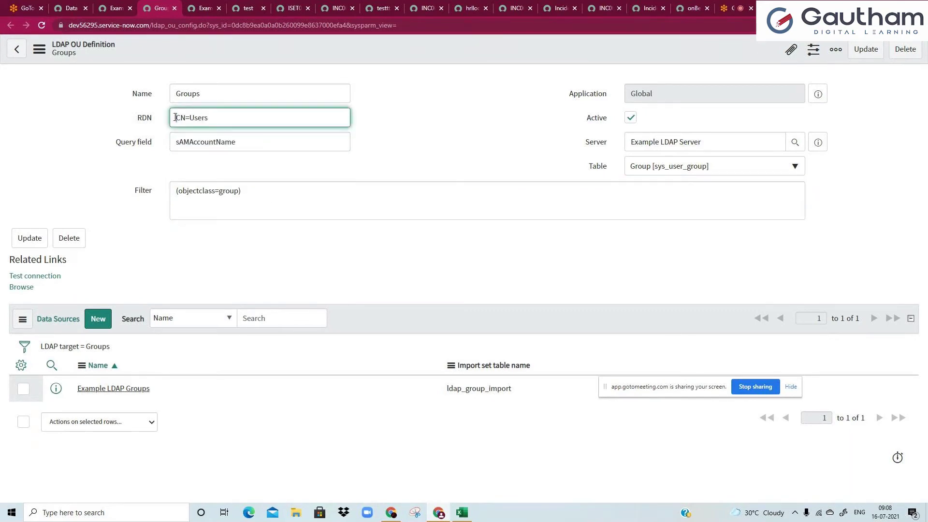
Append and then remove test text '(user_name)' in the query field, and return to the data source.
mouse_move(143, 122)
mouse_move(146, 192)
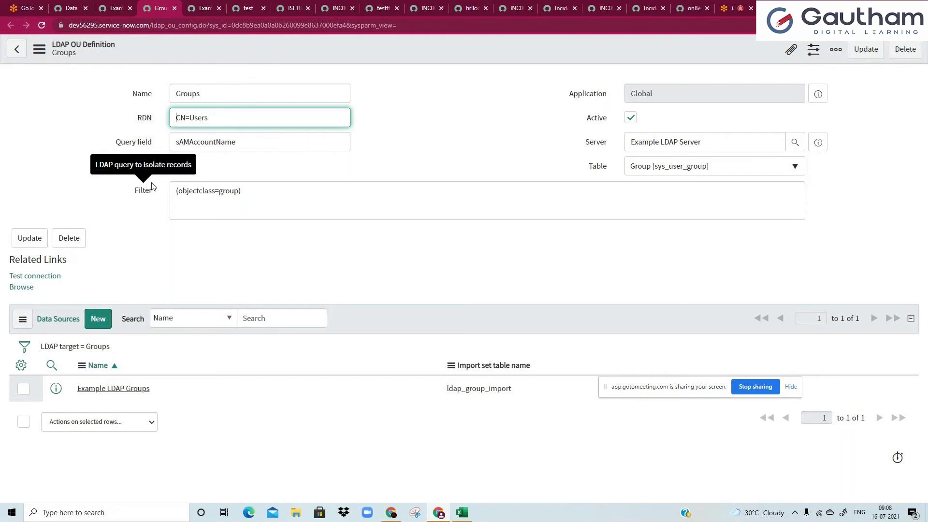
mouse_move(148, 144)
drag(173, 143, 248, 142)
click(248, 143)
text((user_name)
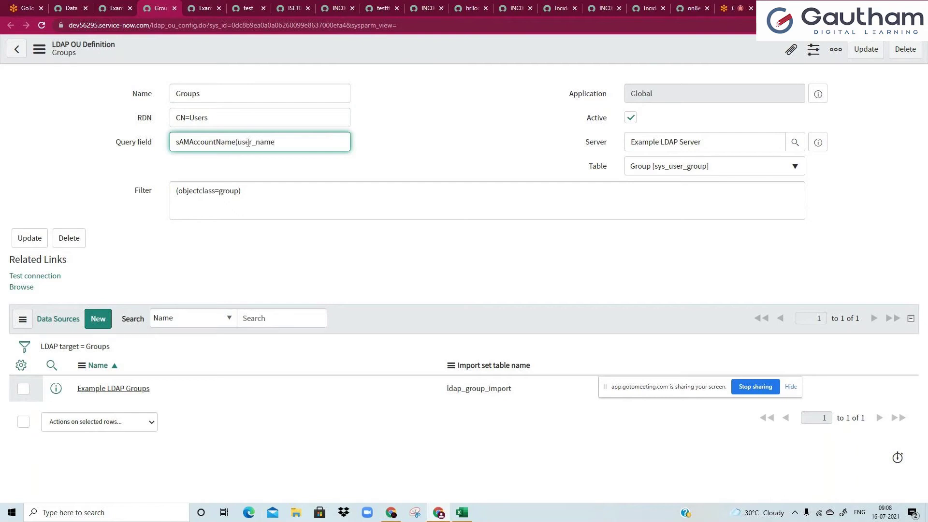
drag(236, 142, 294, 139)
key(BackSpace)
click(399, 160)
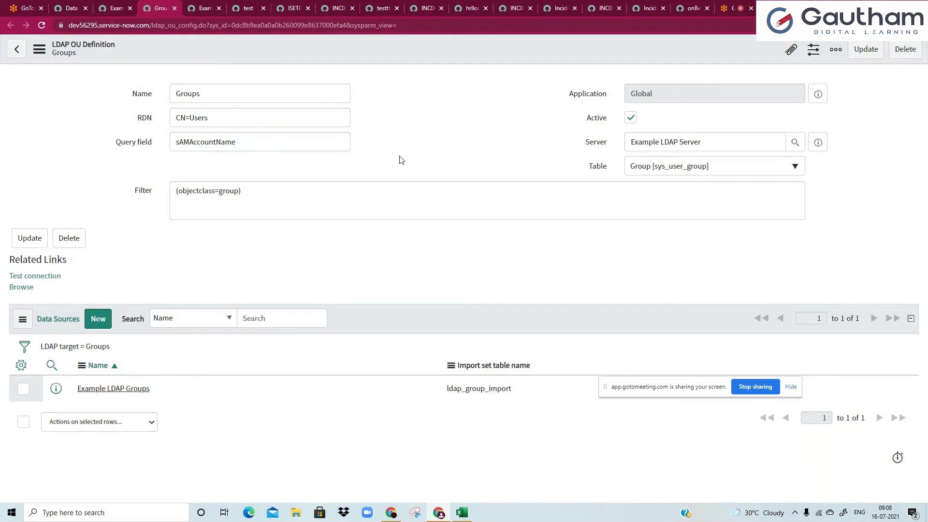
click(598, 199)
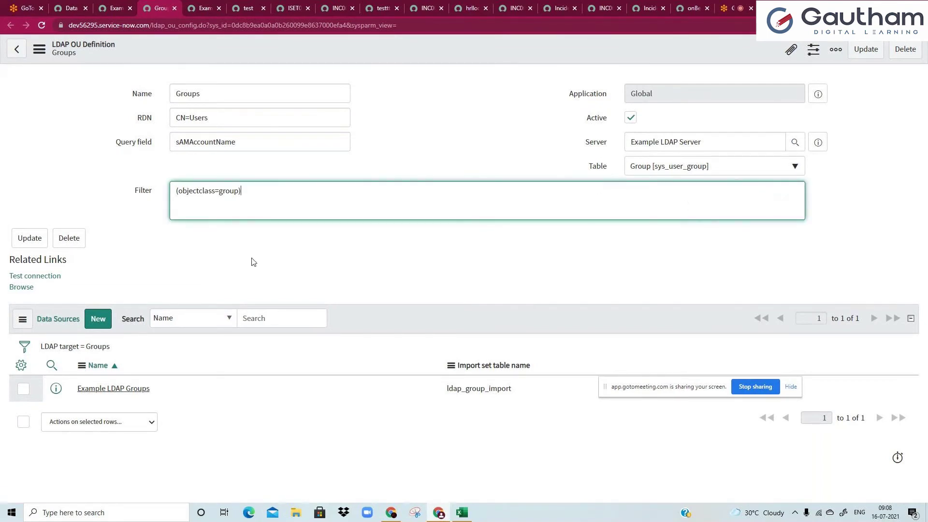
click(116, 8)
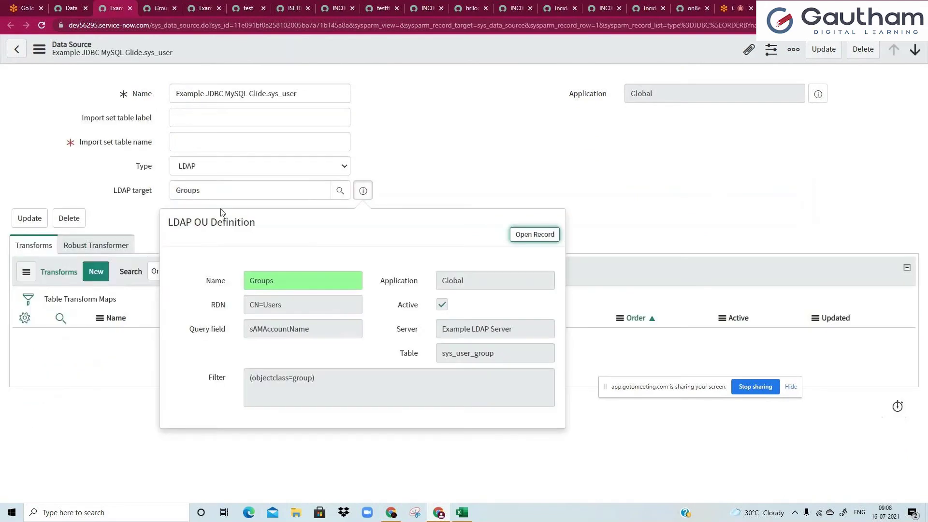
Close the OU preview, confirm Type stays LDAP, and return to the Groups OU definition.
click(146, 202)
click(181, 170)
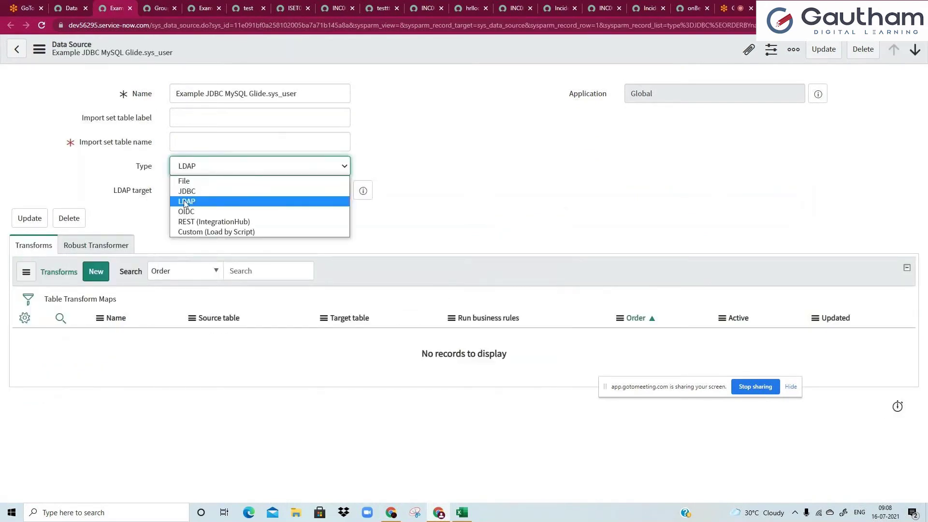
key(Up)
key(Up)
click(148, 156)
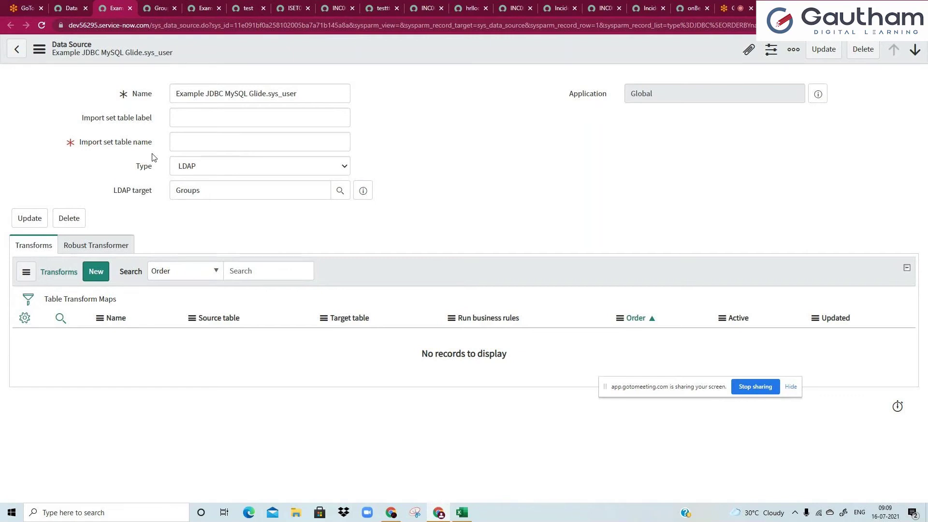
key(ctrl+Tab)
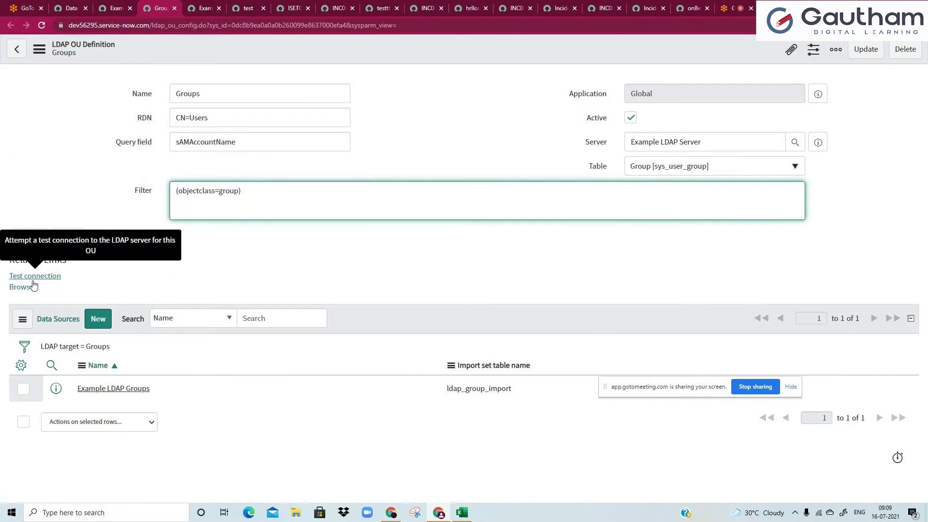
Run Test connection on the Groups OU definition, which errors for 10.10.10.3:389.
click(217, 117)
click(221, 141)
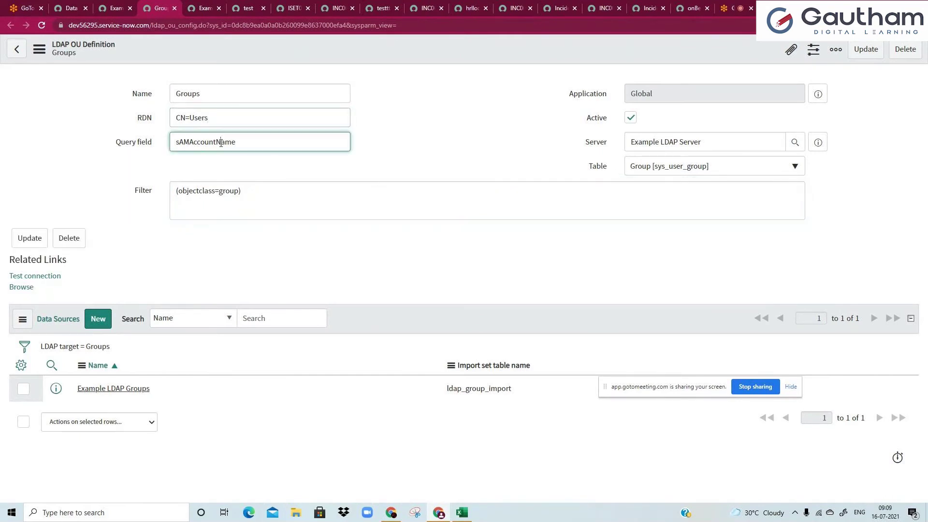
click(32, 277)
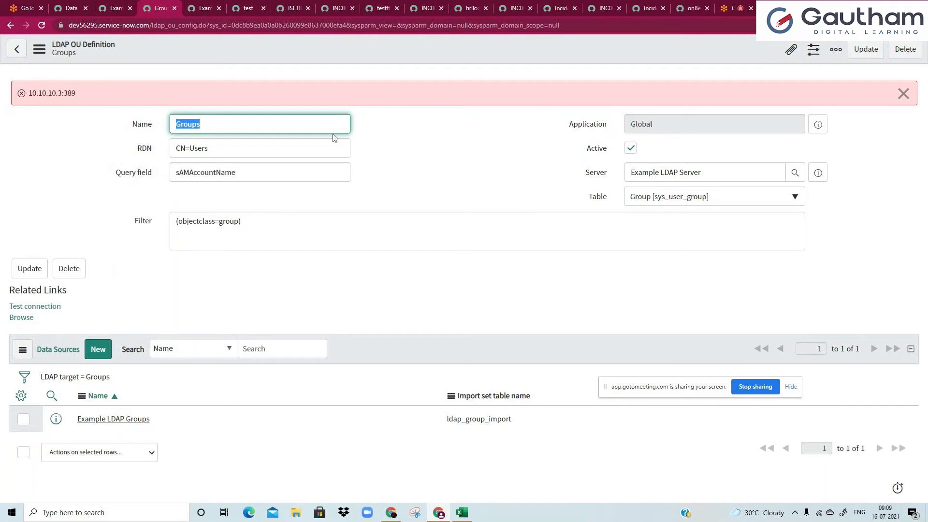
Return to the Data Sources list grouped into File, JDBC, LDAP and OIDC types.
click(335, 117)
click(83, 6)
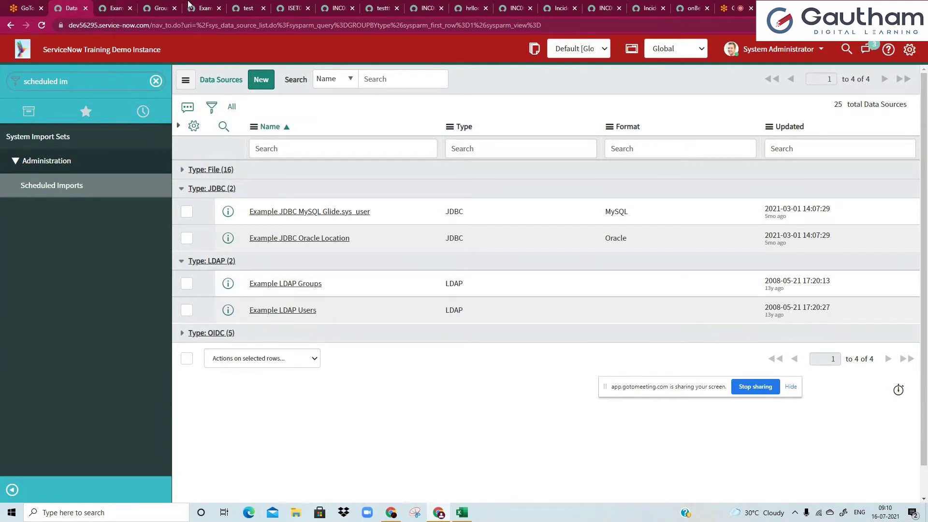
Review the import set and the Incident mapping's 7 field maps, then switch to the meeting window.
click(300, 5)
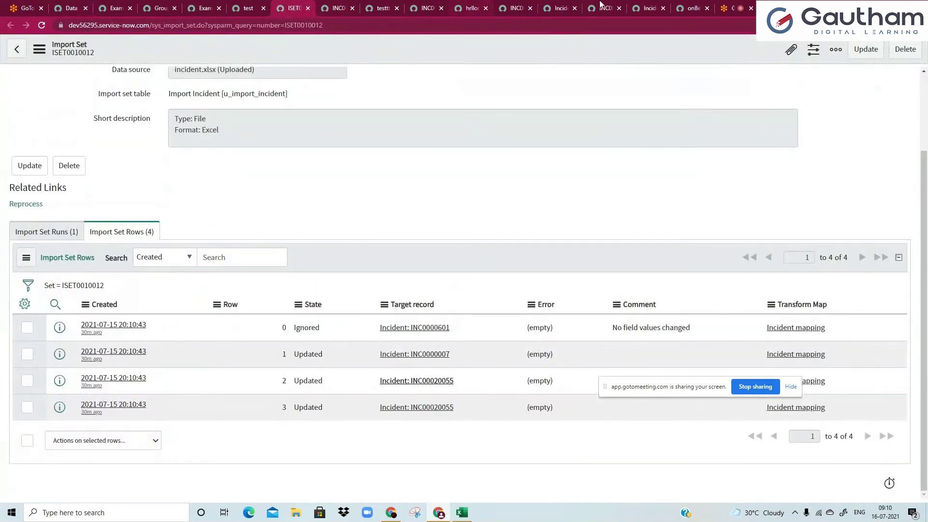
click(646, 6)
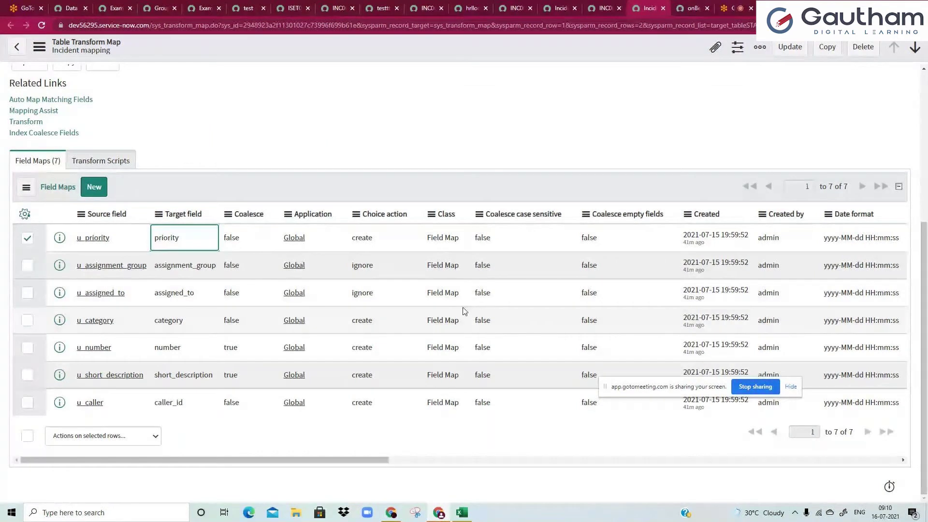
scroll(460, 309, up, 3)
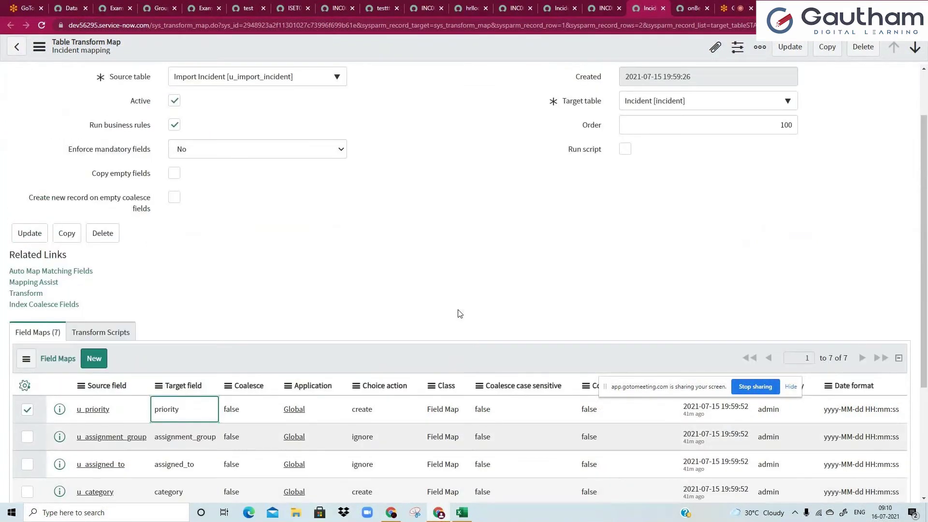
scroll(459, 313, down, 4)
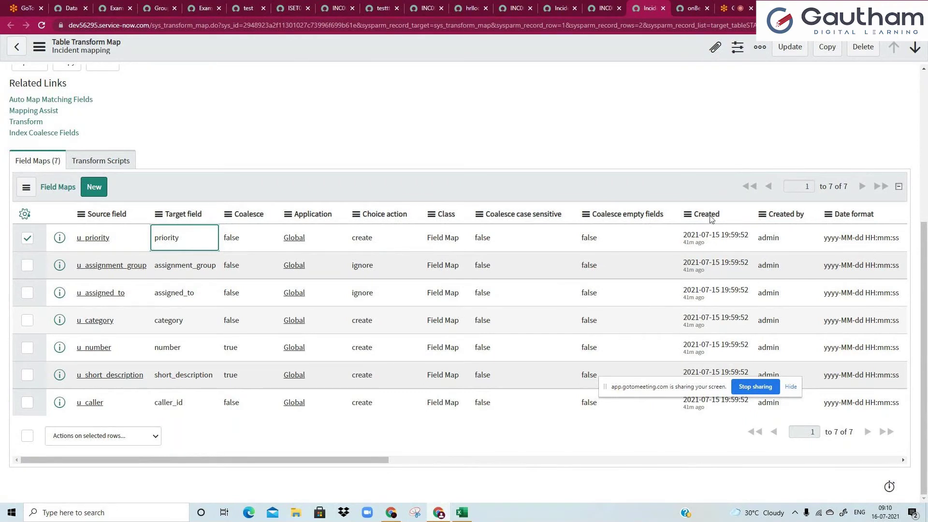
key(ctrl+9)
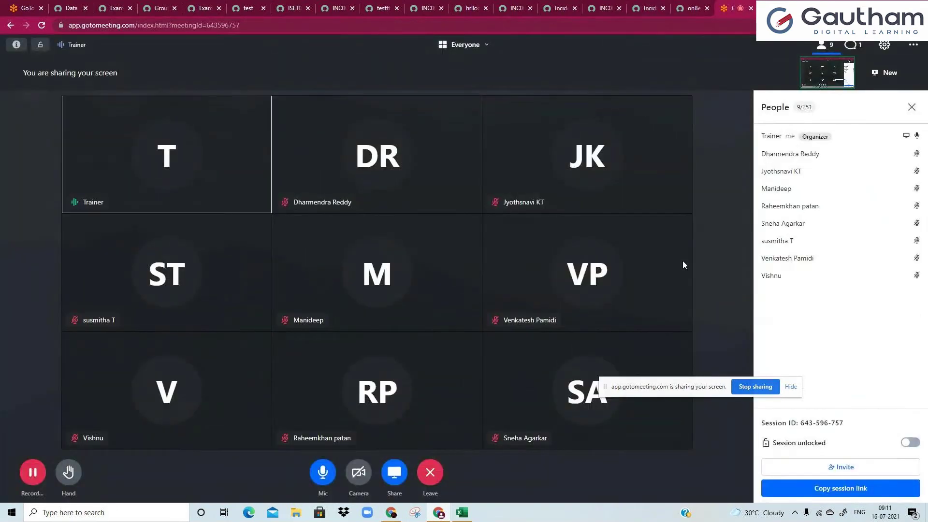
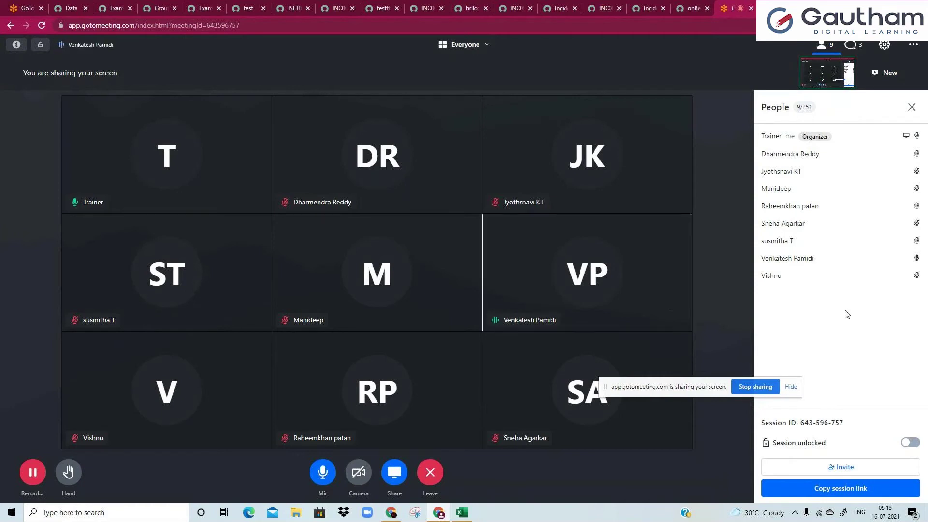
Read the GoToMeeting chat messages, then close the chat panel to show the participant grid.
click(852, 45)
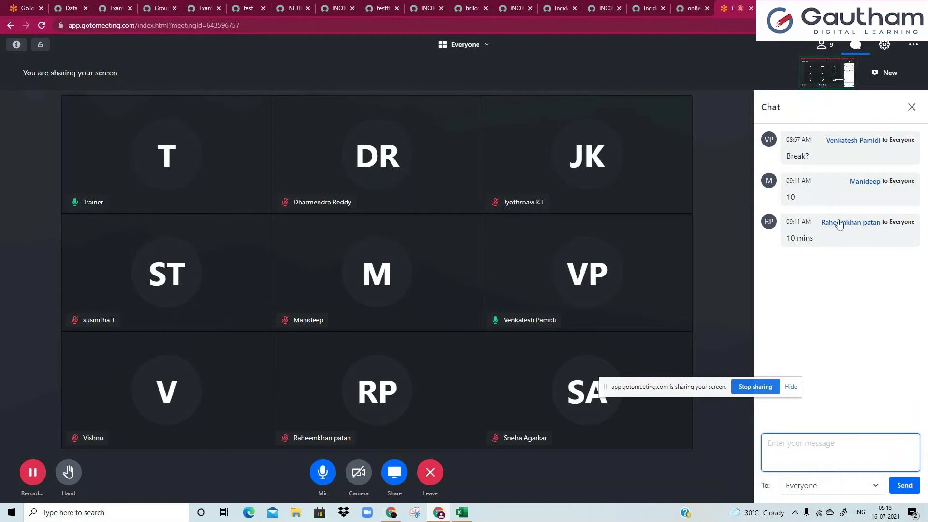
click(911, 107)
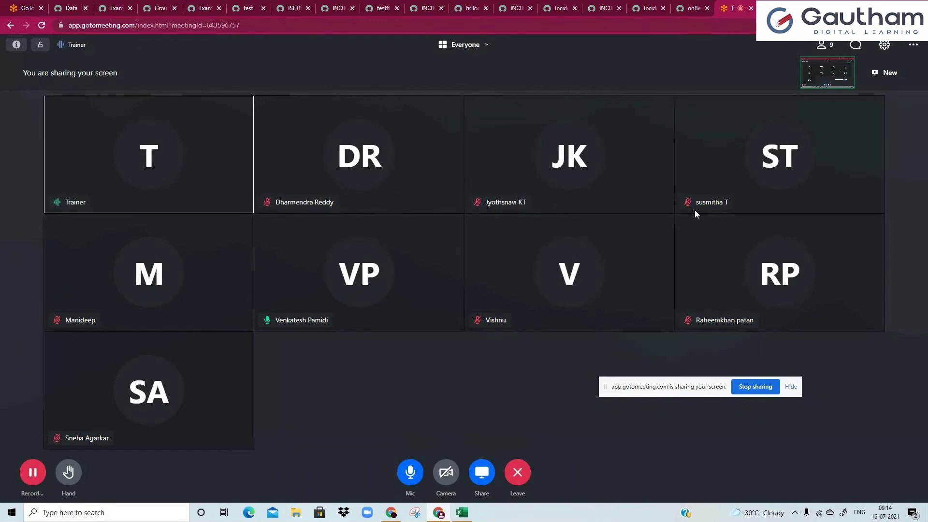
click(405, 478)
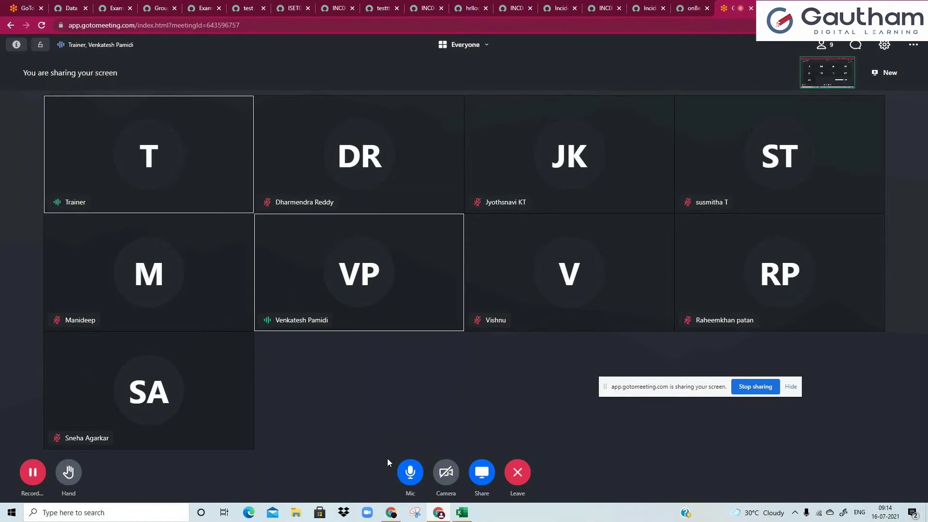
drag(604, 386, 610, 397)
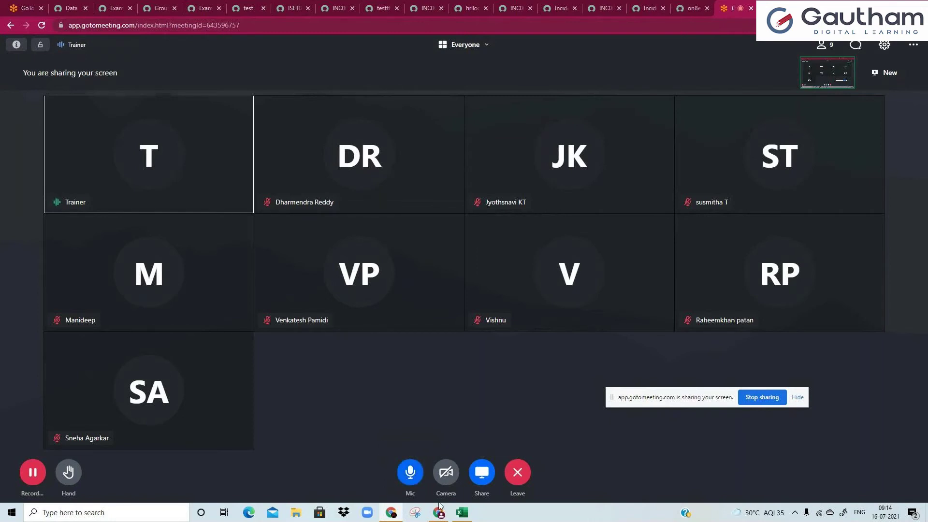
click(410, 472)
click(410, 471)
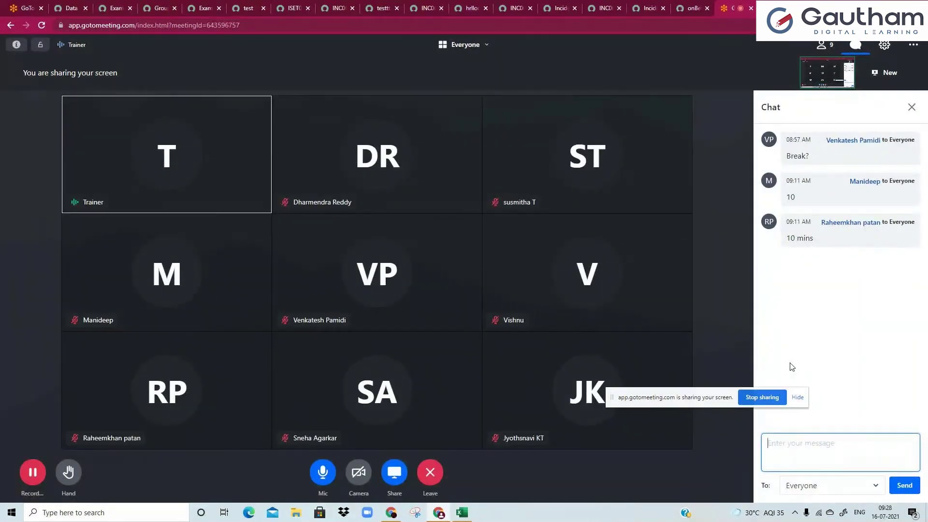
Close the chat panel, raise the volume, and close the leftover test and incident tabs.
click(911, 107)
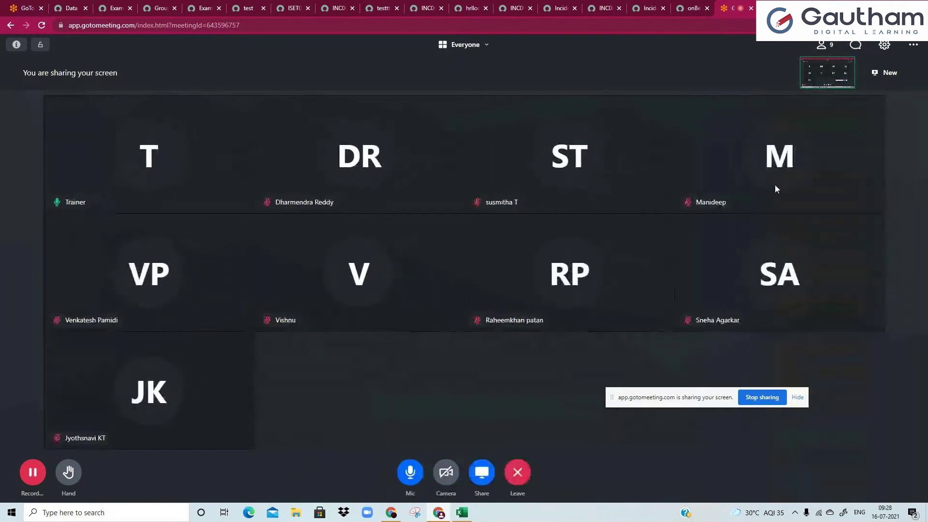
key(XF86AudioRaiseVolume)
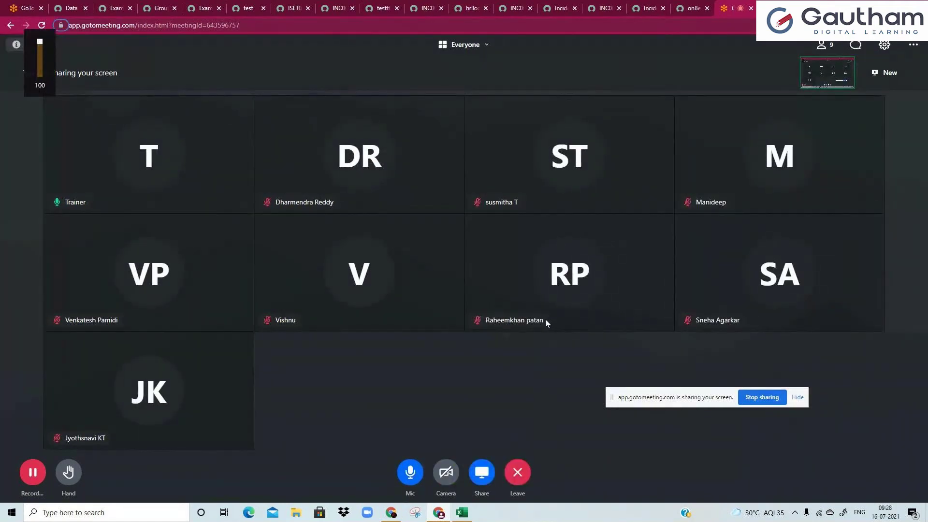
click(263, 8)
click(263, 8)
click(263, 8)
click(264, 8)
click(264, 8)
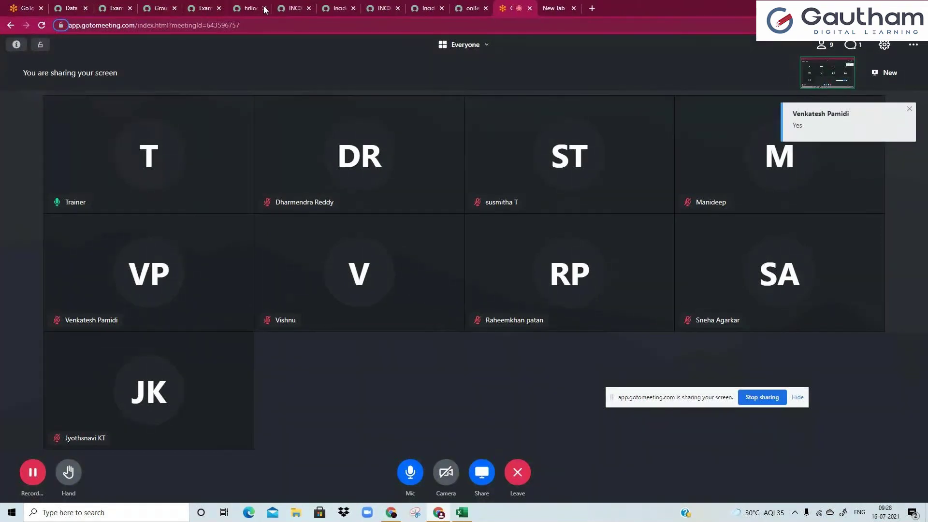
click(264, 8)
click(263, 8)
click(263, 8)
click(263, 8)
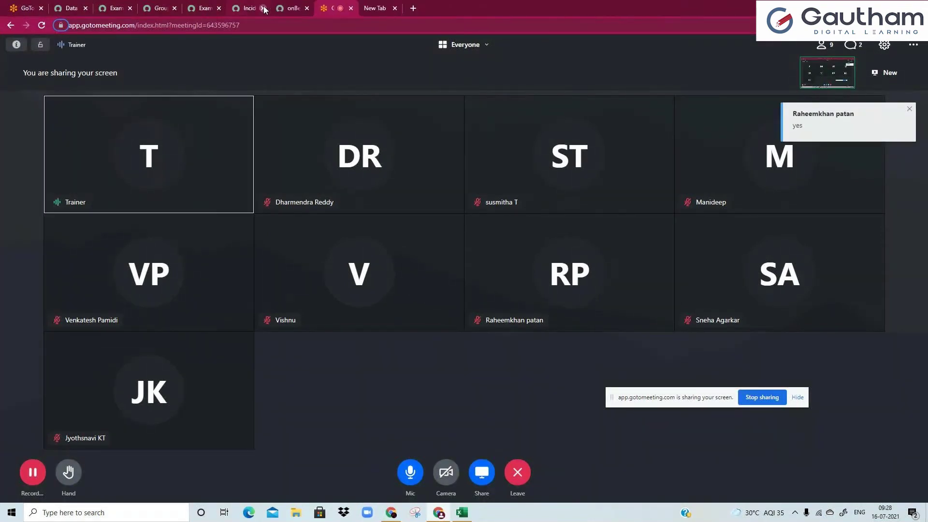
click(263, 8)
click(264, 8)
key(Return)
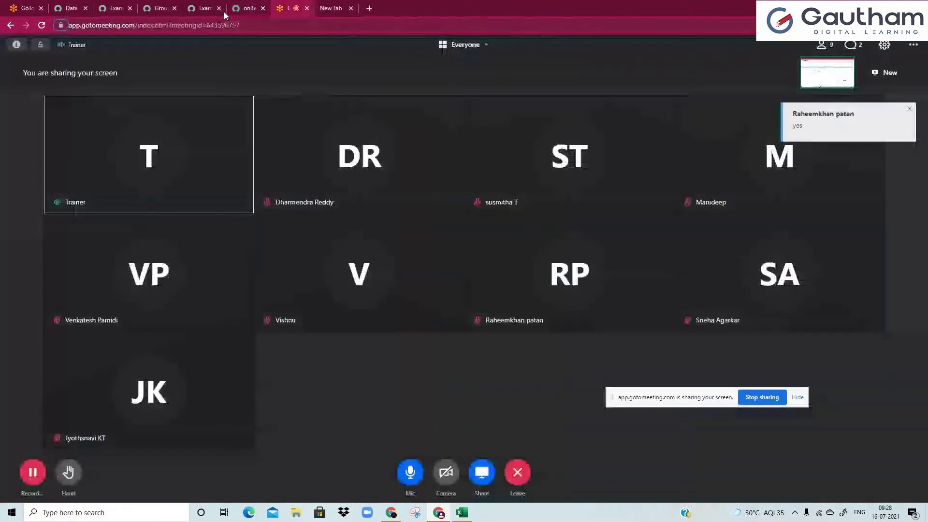
Close the Exam, empty and data source form tabs, then bring the Data Sources list forward.
click(221, 10)
key(Return)
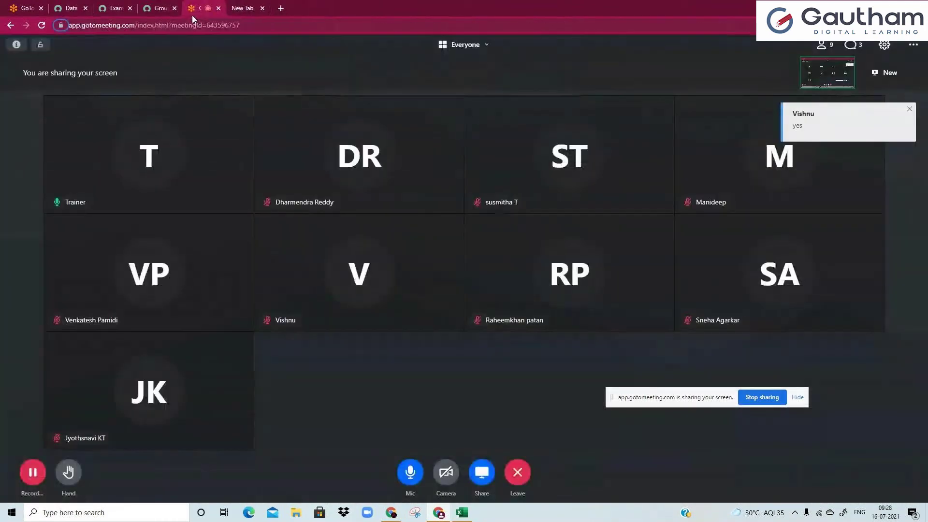
click(174, 8)
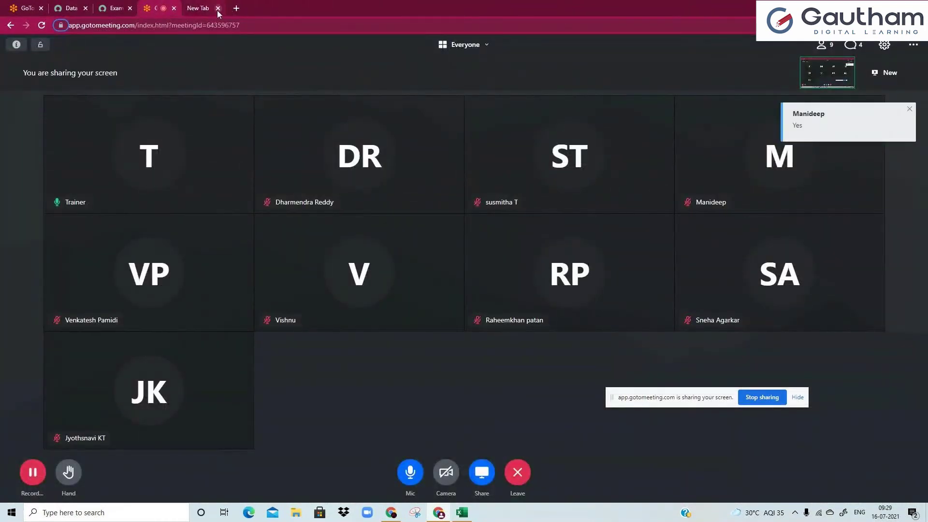
click(218, 8)
click(135, 8)
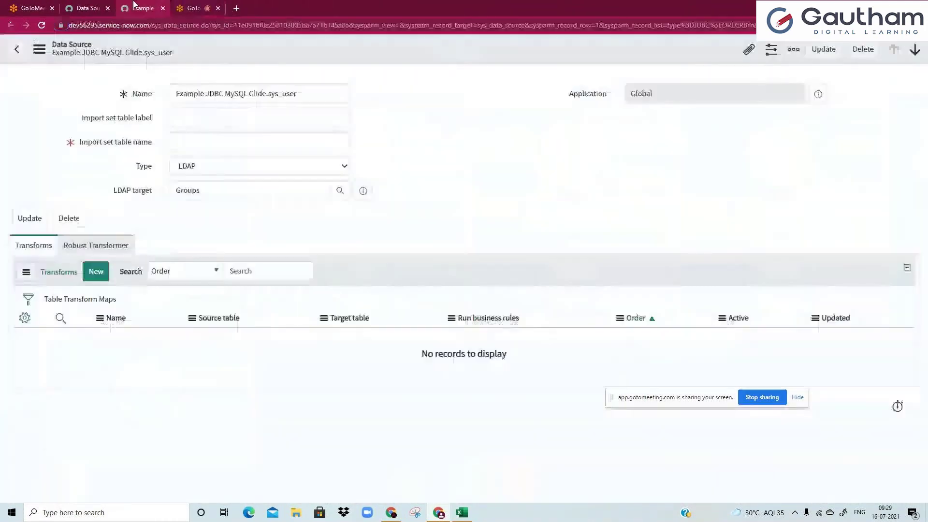
click(163, 8)
click(510, 79)
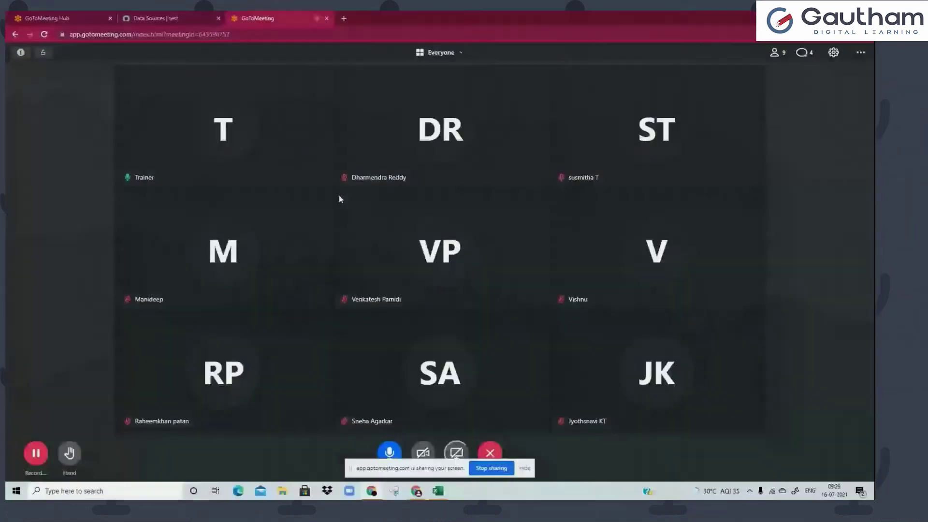
click(215, 6)
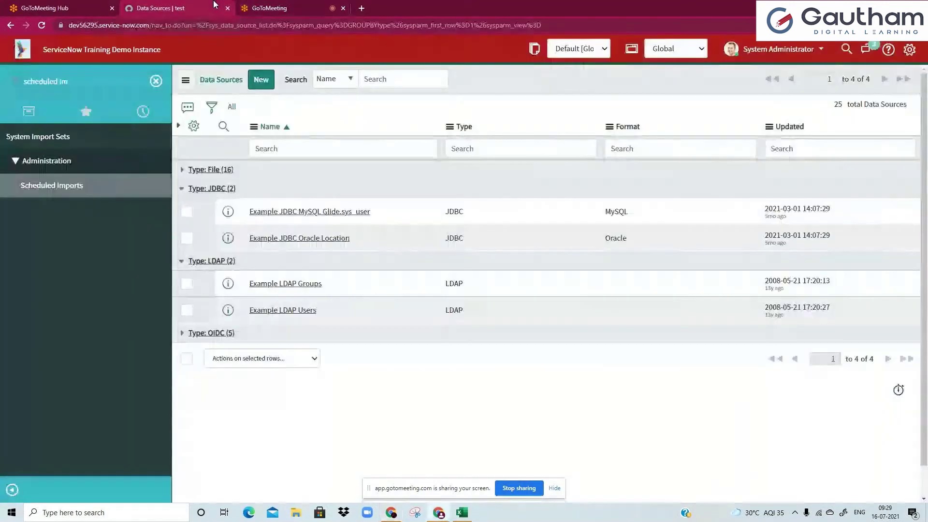
Filter the navigator for 'local u' and open System Update Sets > Local Update Sets.
click(157, 81)
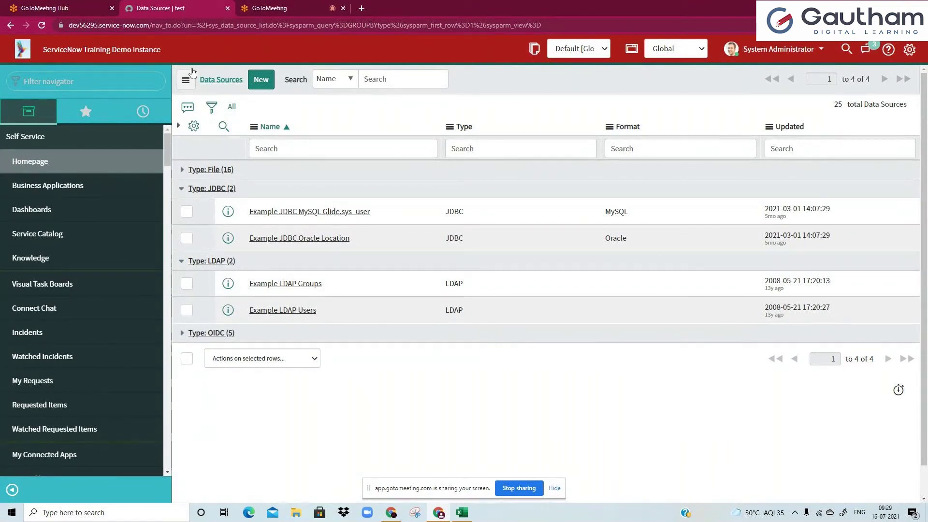
click(153, 81)
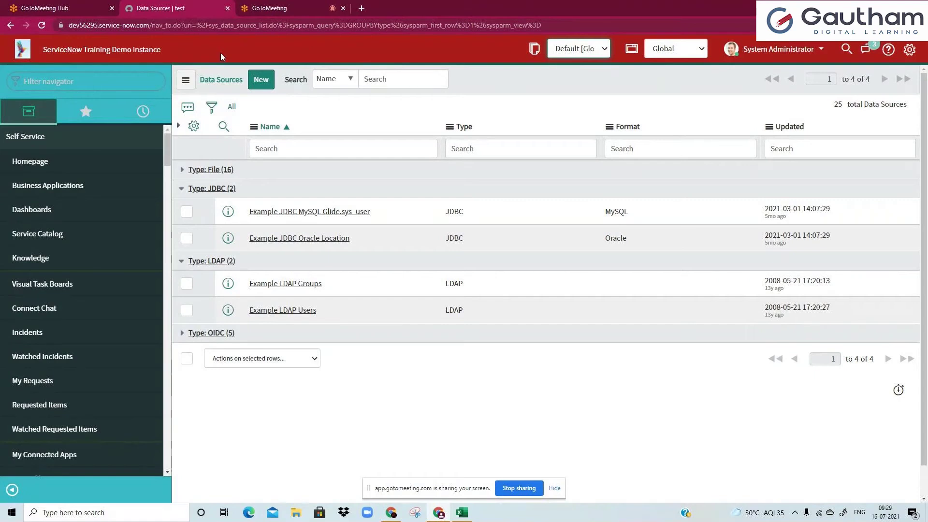
text(local u)
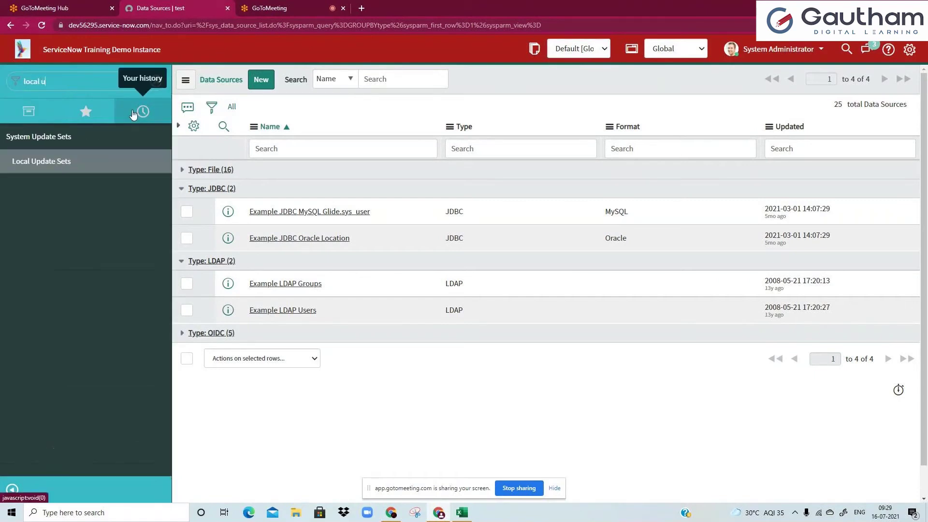
click(62, 169)
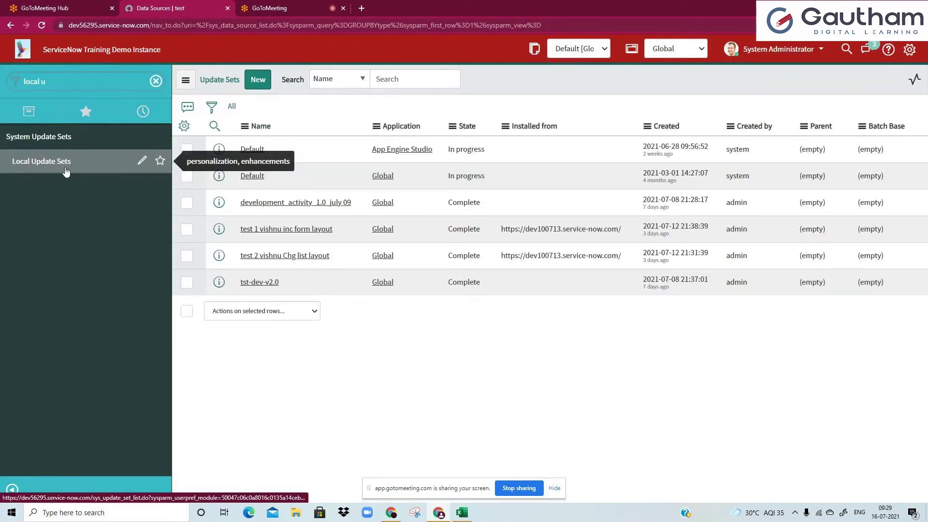
Open development_activity_1.0_july 09 and Default in new tabs; save development_activity as In progress.
middle_click(274, 231)
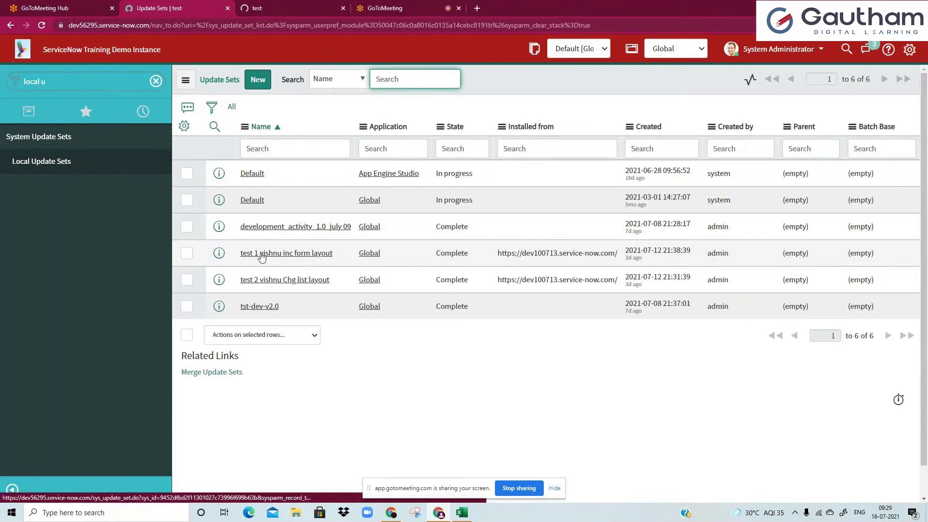
middle_click(260, 200)
key(ctrl+Tab)
scroll(236, 171, down, 2)
scroll(234, 179, up, 2)
click(213, 121)
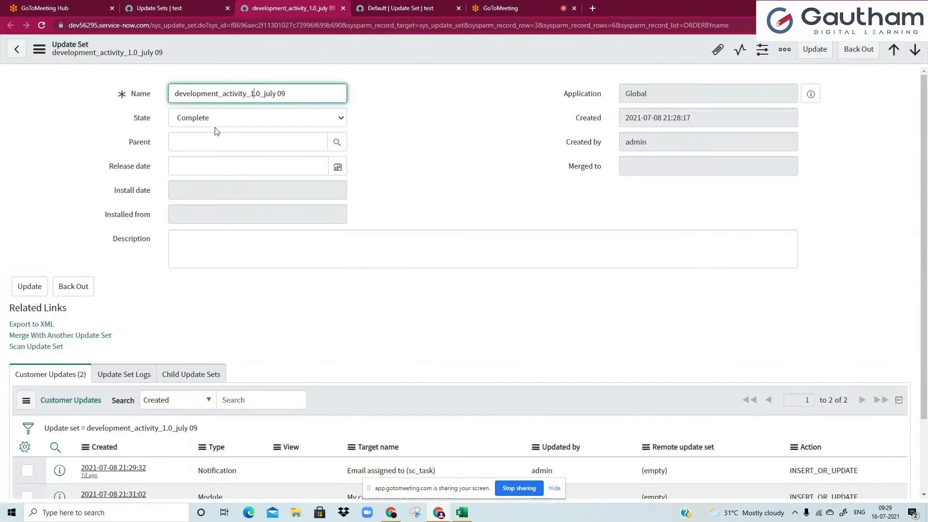
click(193, 129)
right_click(225, 50)
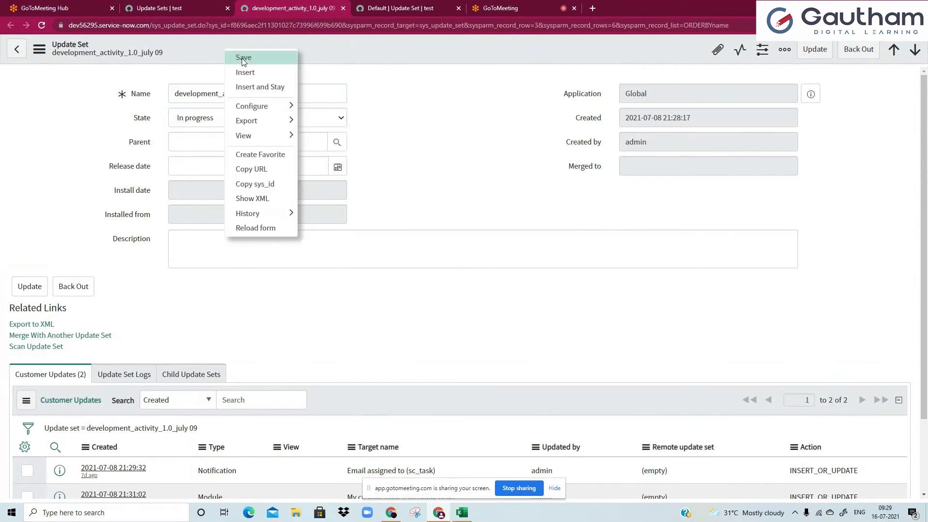
click(244, 59)
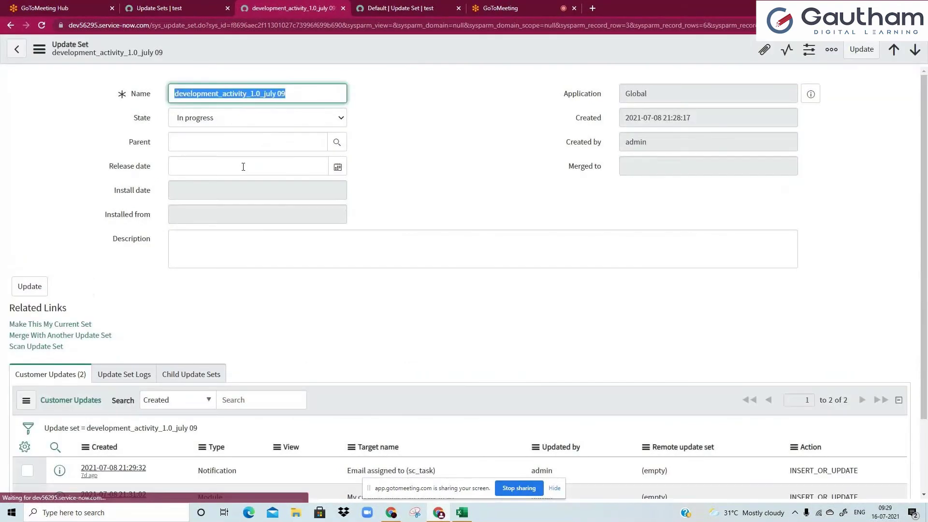
Compare the Default and development_activity_1.0_july 09 records, then return to the update sets list.
scroll(129, 348, down, 1)
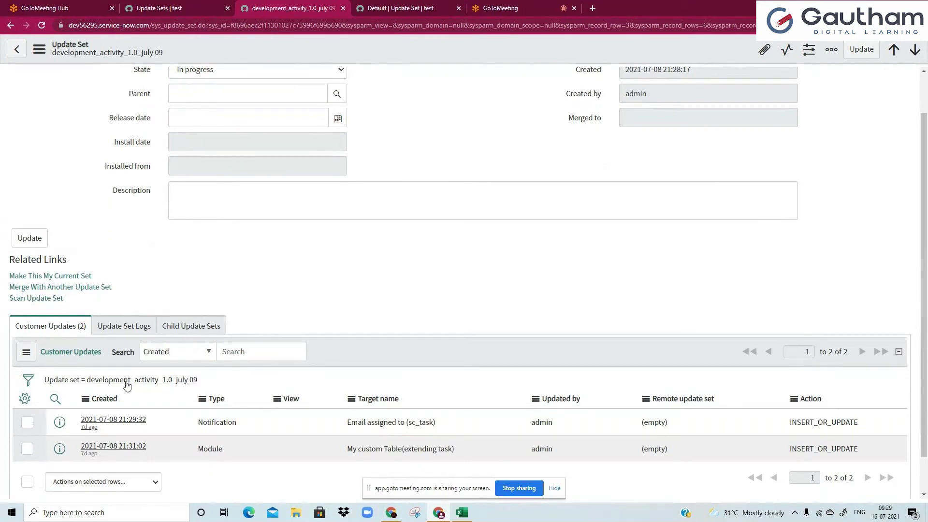
click(433, 10)
scroll(300, 140, down, 1)
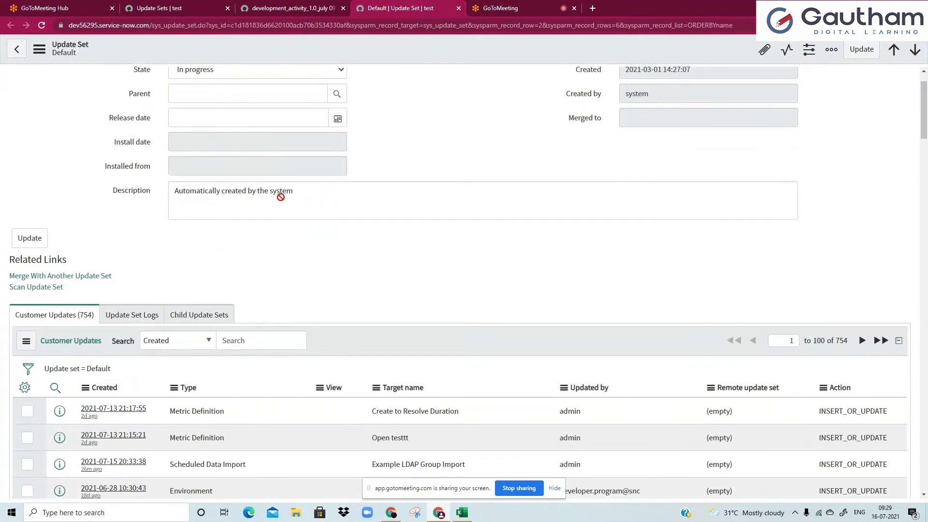
click(269, 6)
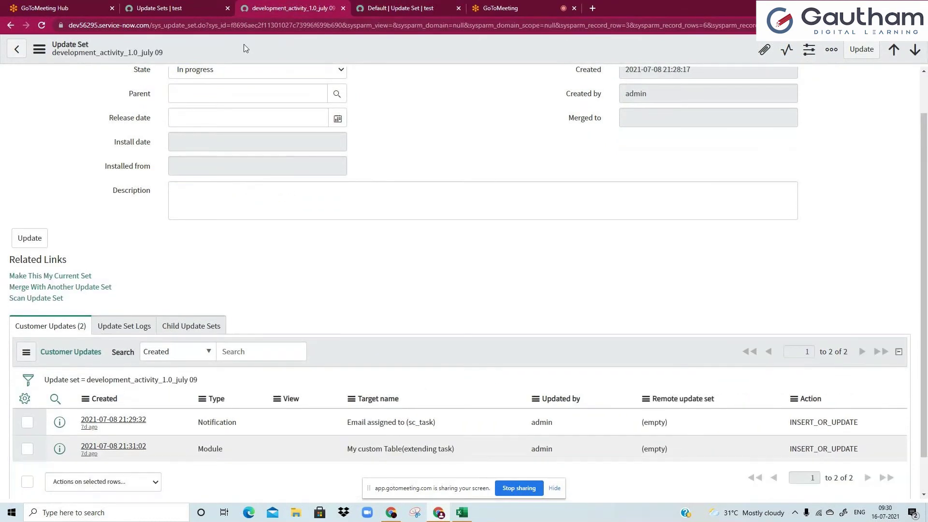
key(ctrl+Tab)
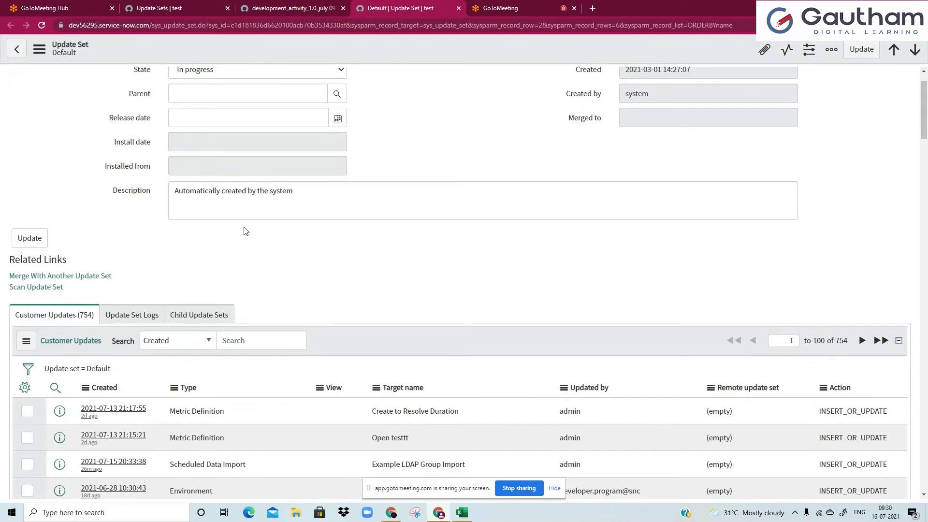
key(ctrl+shift+Tab)
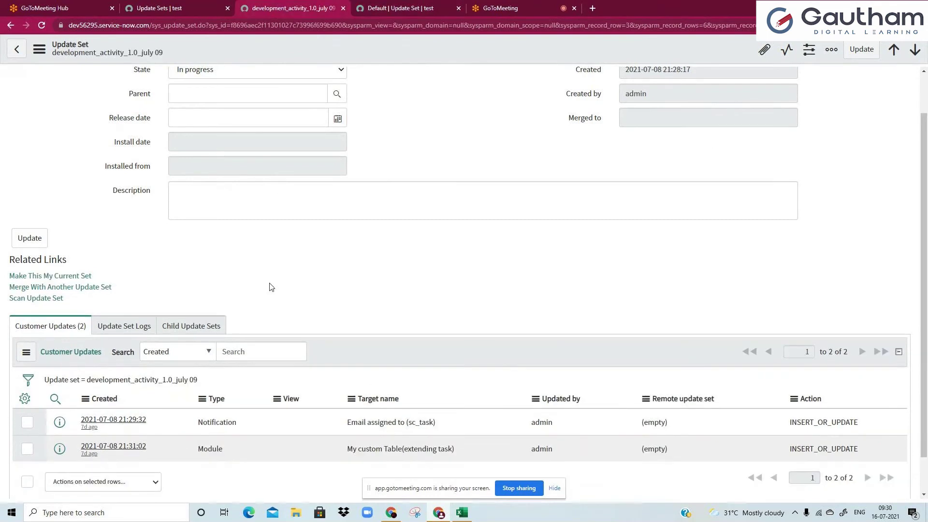
click(228, 352)
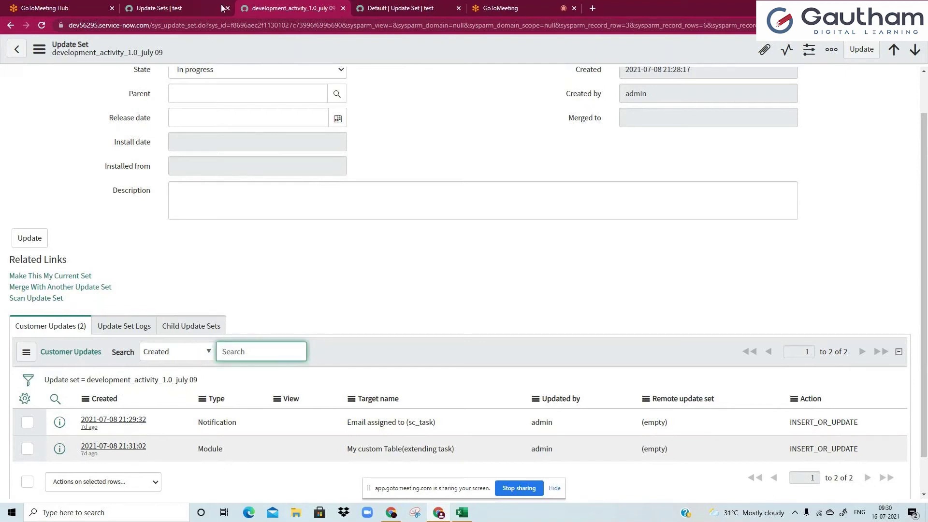
key(ctrl+shift+Tab)
click(268, 141)
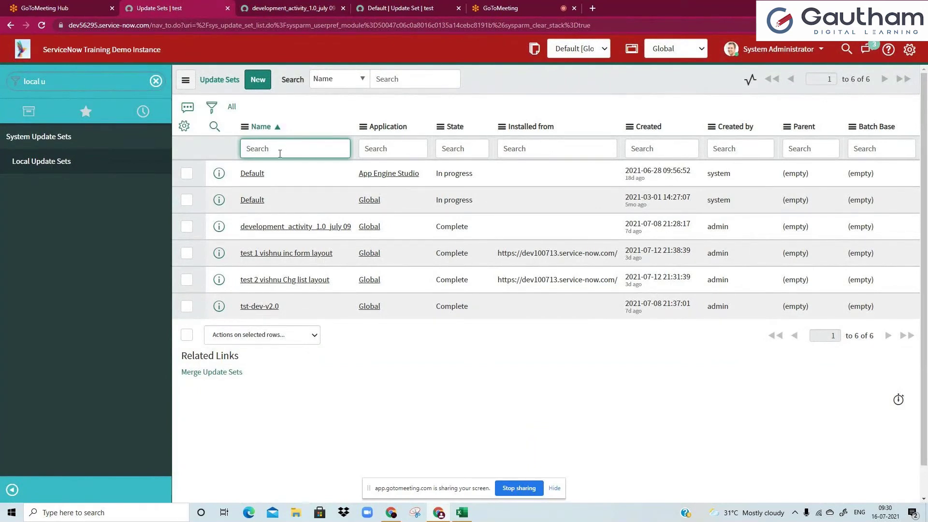
Review the Default update set's customer updates, highlighting the first update's target name.
click(307, 7)
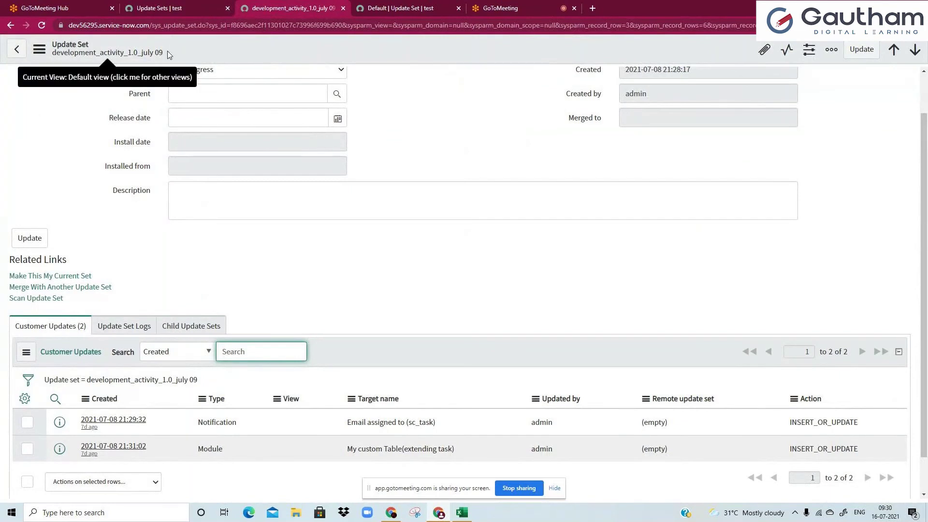
click(80, 276)
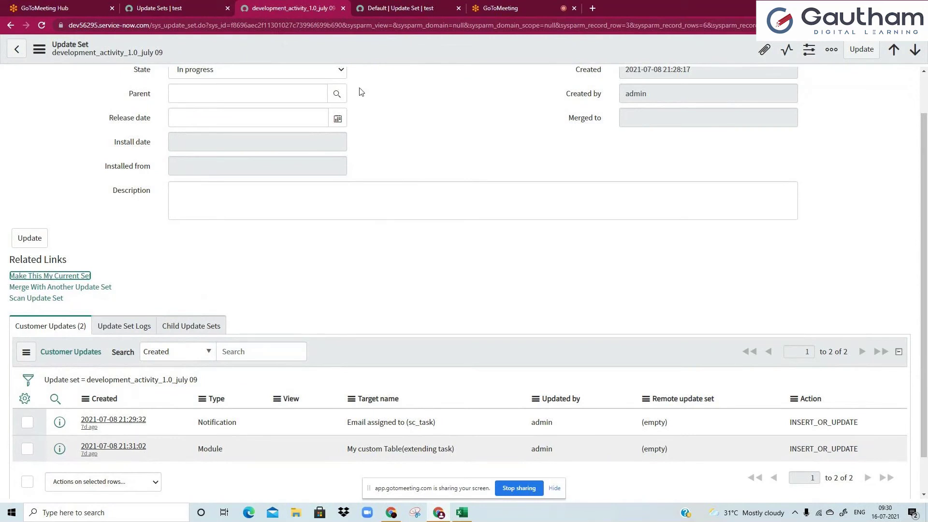
click(406, 8)
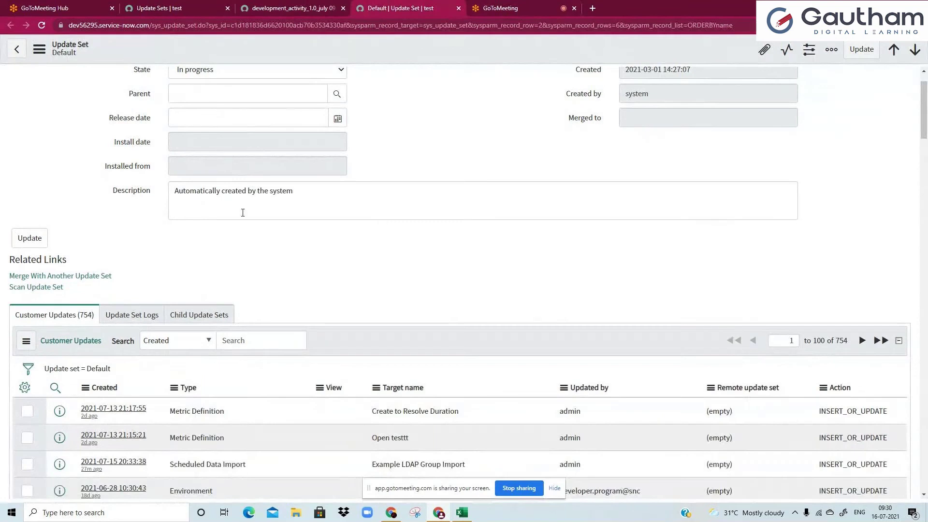
scroll(237, 262, down, 1)
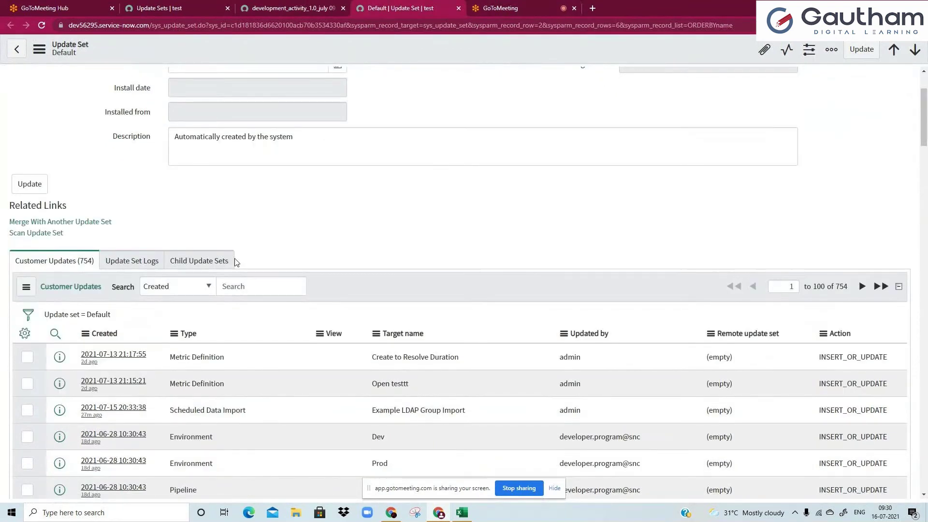
scroll(236, 262, down, 1)
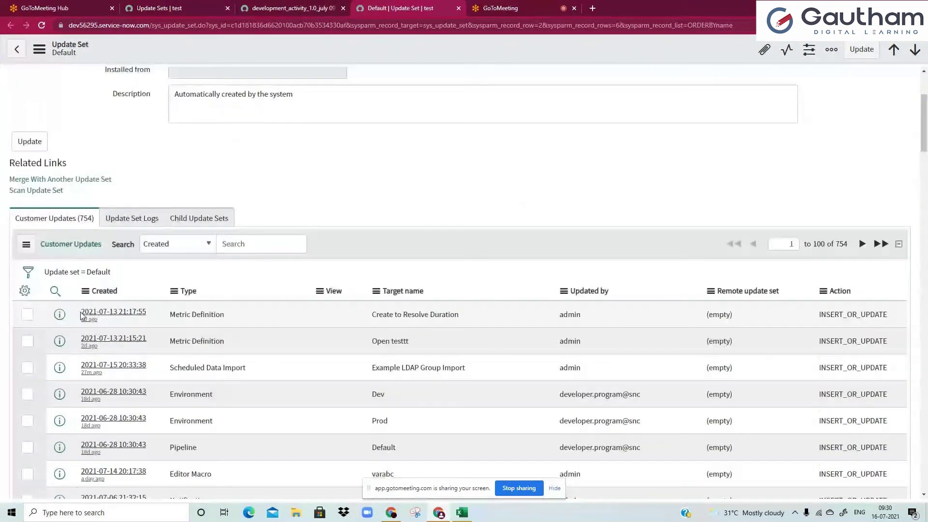
drag(371, 314, 439, 322)
click(446, 318)
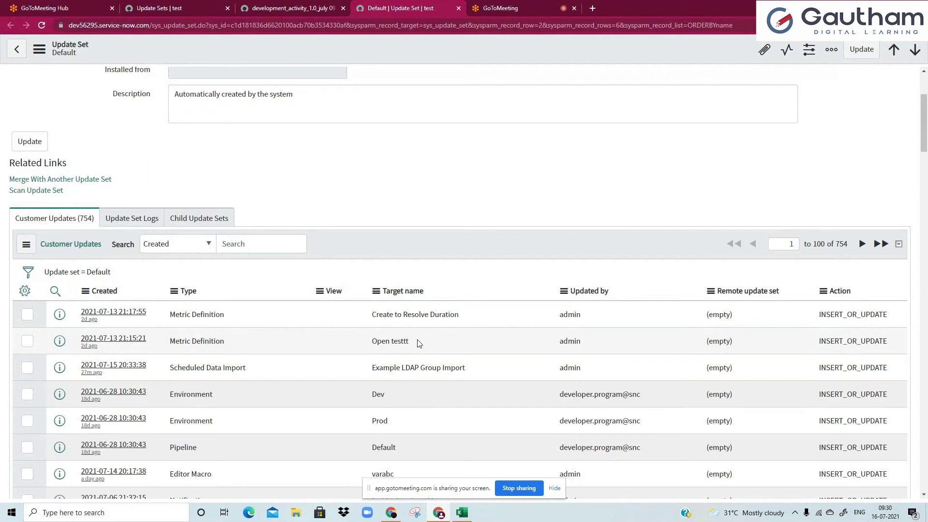
Select the development_activity_1.0_july 09 Name value, then return to the list of all update sets.
click(277, 9)
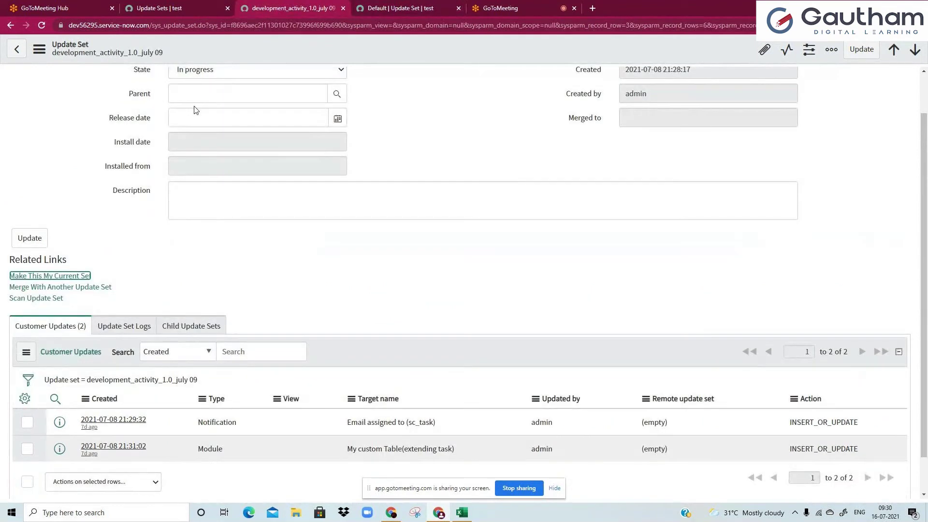
scroll(195, 110, up, 1)
click(283, 94)
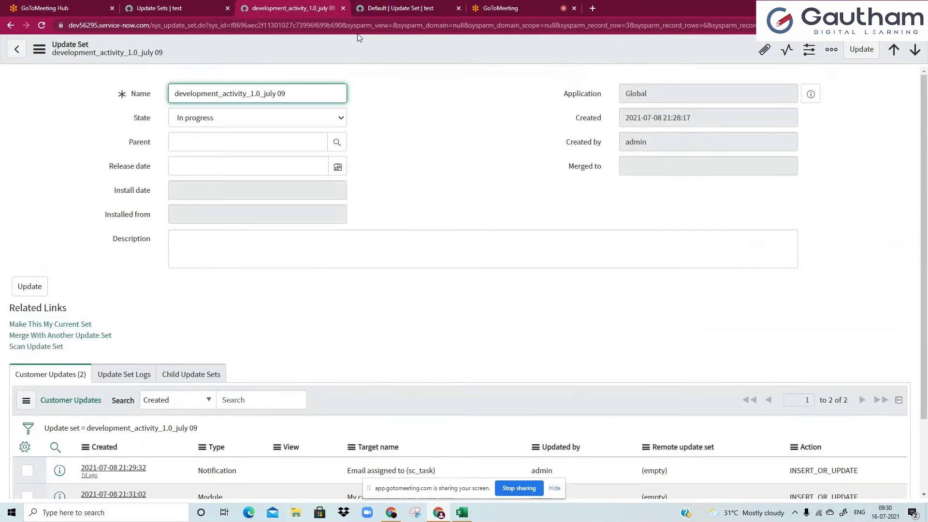
click(391, 8)
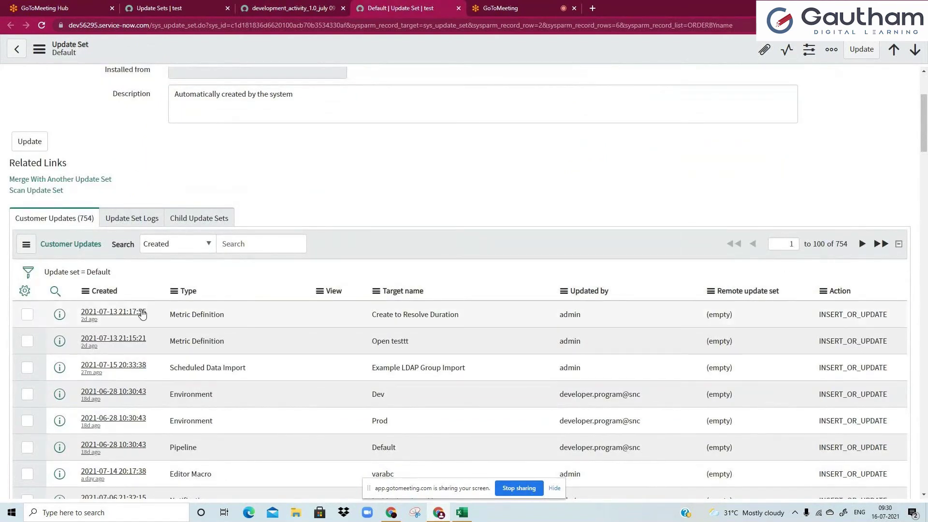
click(257, 9)
click(239, 93)
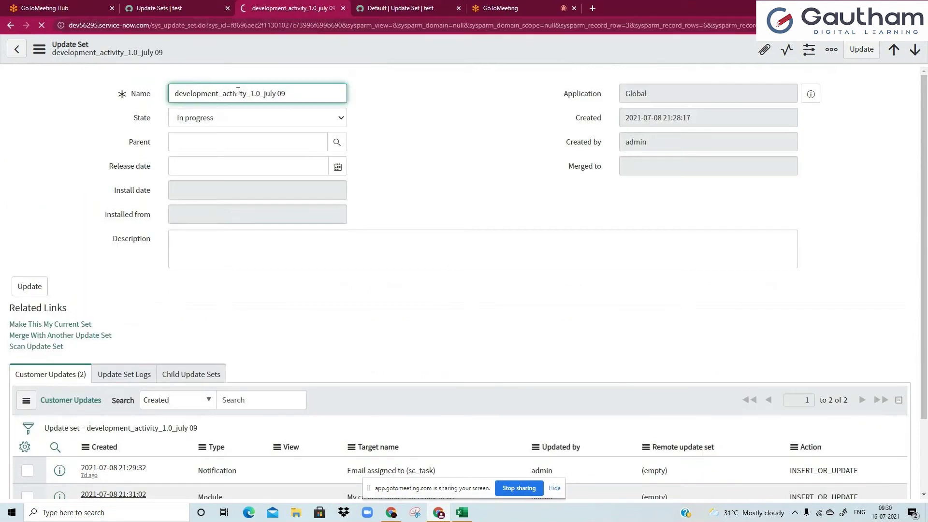
triple_click(238, 93)
drag(238, 94, 190, 228)
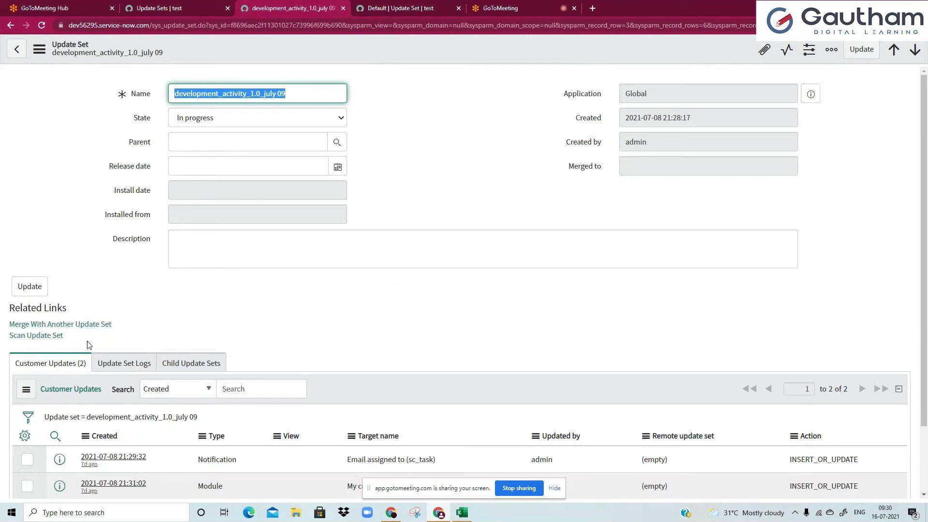
click(141, 5)
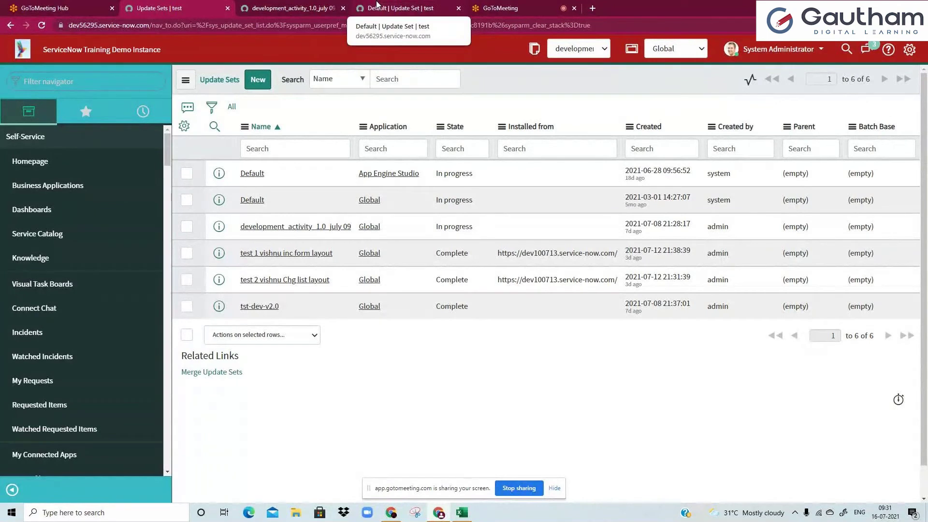
Open the first Default customer update, the Create to Resolve Duration metric definition, and clear its Update set.
click(367, 10)
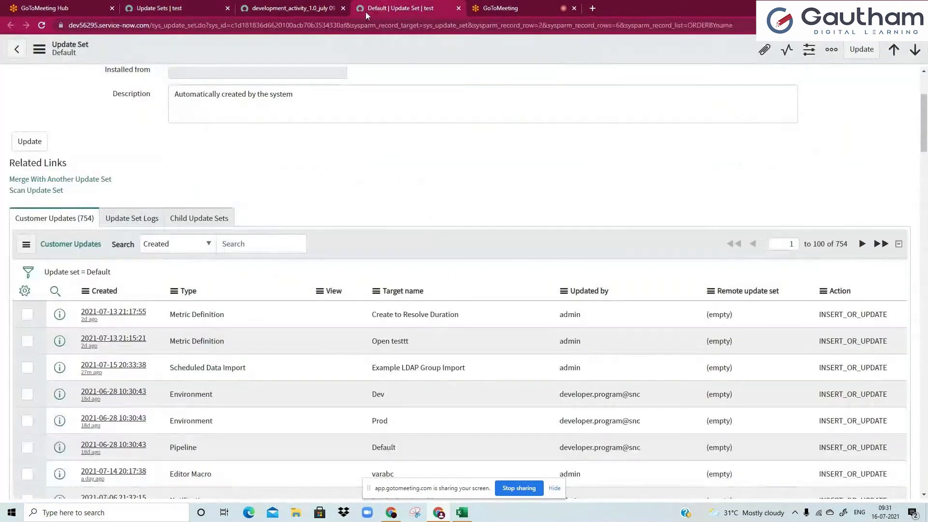
middle_click(134, 312)
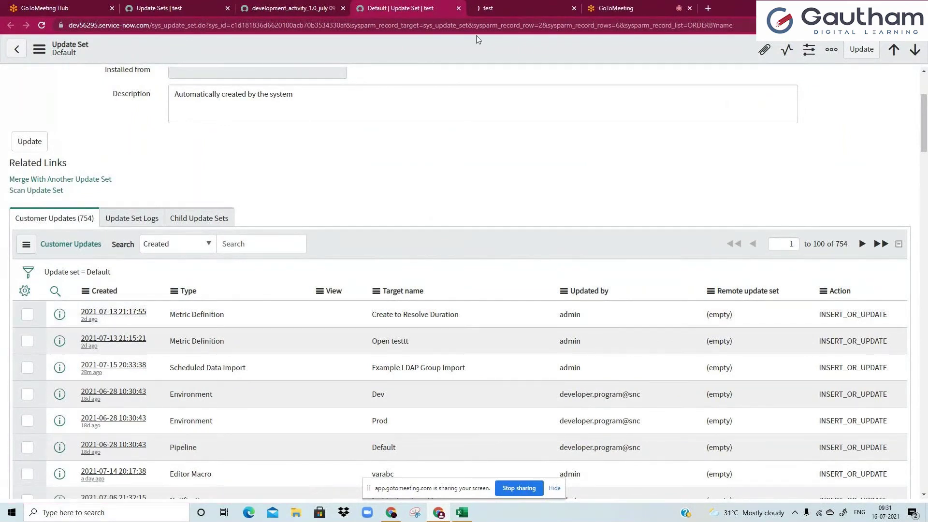
click(517, 8)
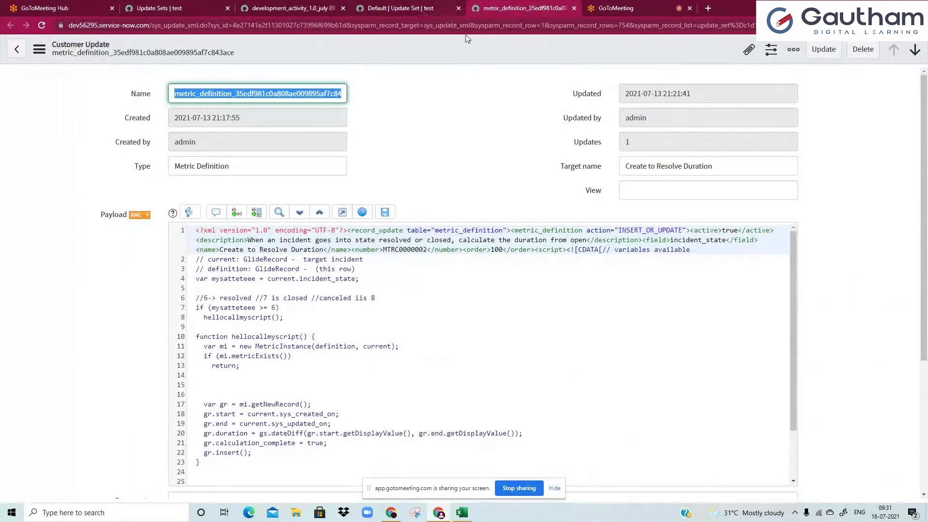
scroll(79, 345, down, 4)
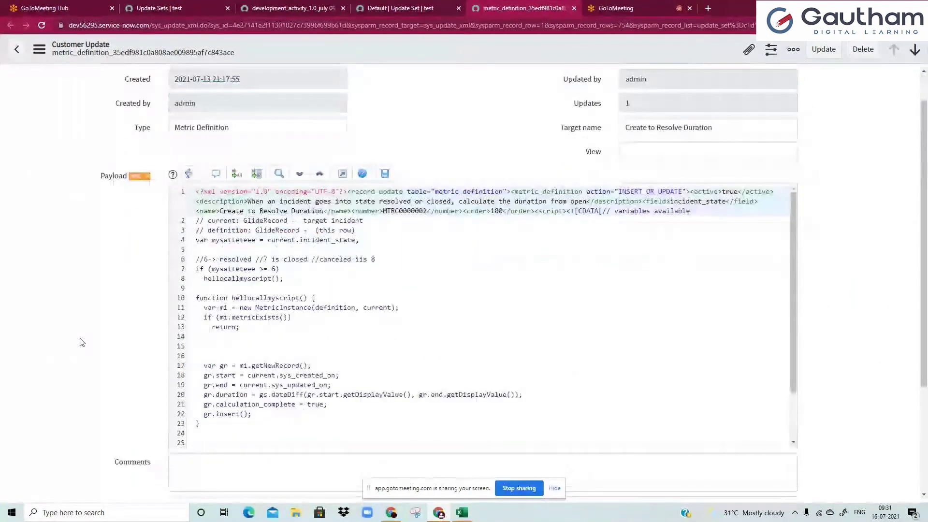
drag(174, 373, 149, 374)
click(212, 369)
key(BackSpace)
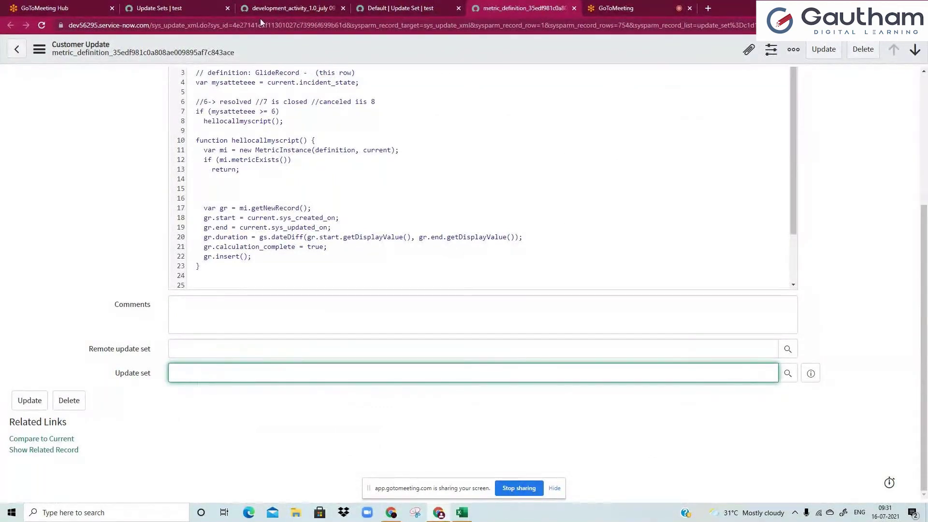
Paste development_activity_1.0_july 09 into the customer update's Update set field and save it.
click(260, 11)
key(ctrl+c)
click(524, 8)
key(ctrl+v)
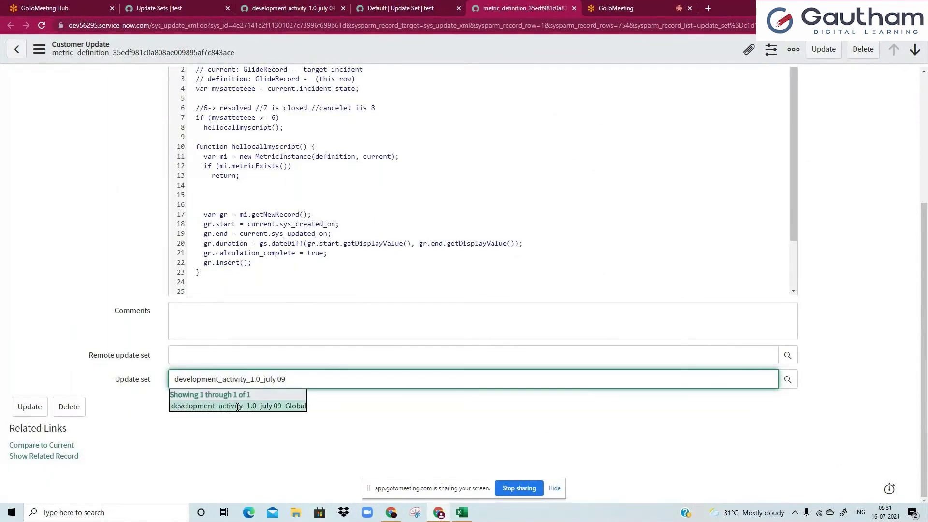
click(237, 407)
right_click(384, 50)
click(400, 60)
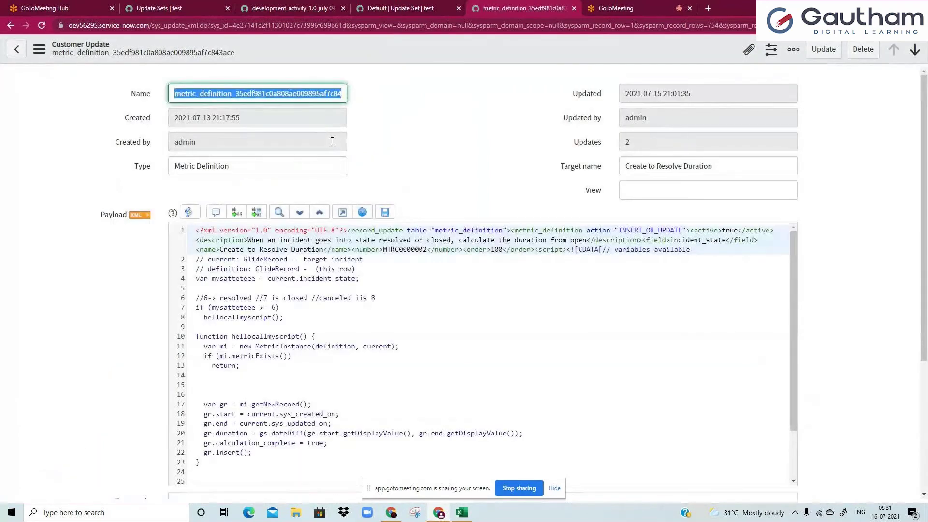
Refresh development_activity_1.0_july 09's customer updates list to confirm the moved update.
click(290, 8)
scroll(225, 266, down, 1)
scroll(193, 338, down, 1)
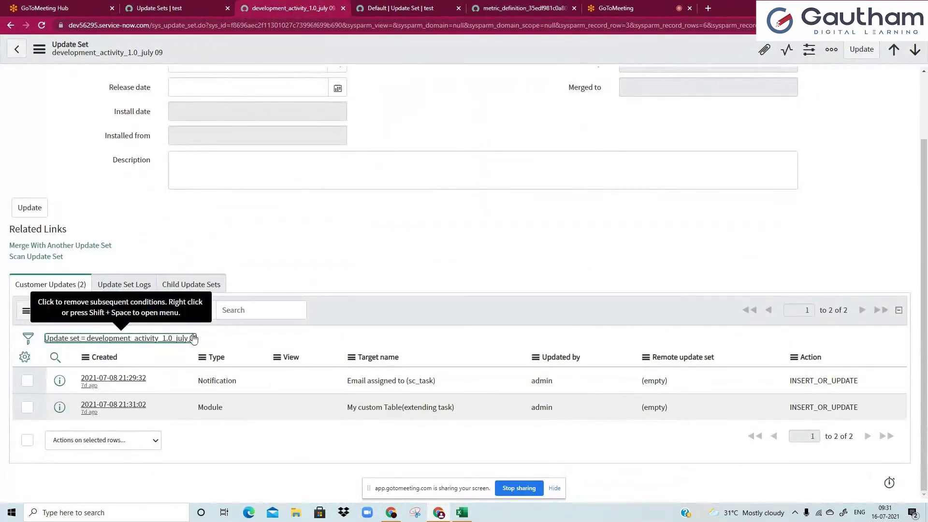
click(193, 338)
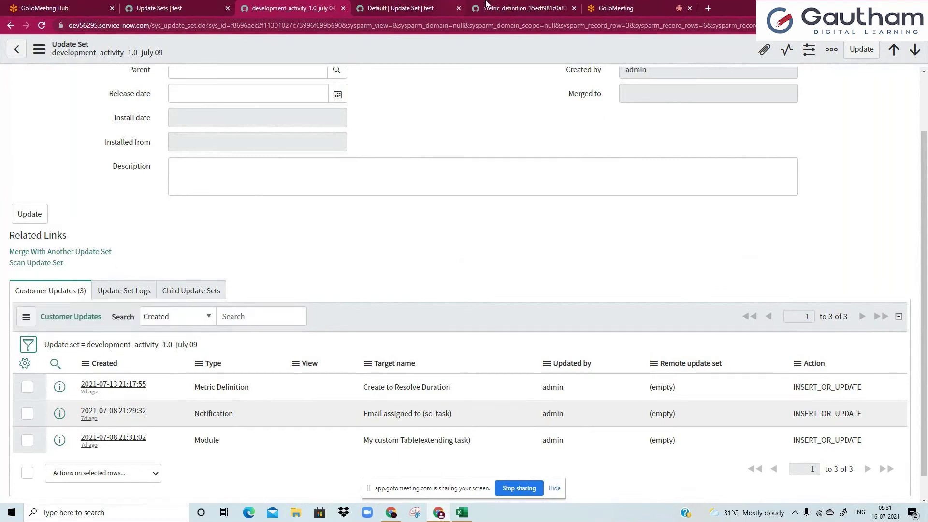
Set the customer update's Update set back to Default and save it.
click(486, 6)
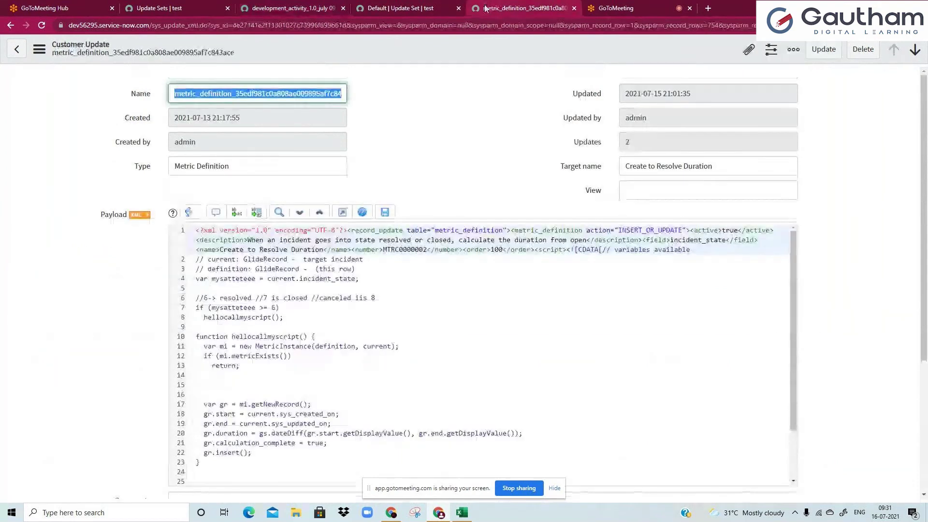
scroll(315, 370, down, 4)
triple_click(315, 370)
text(de)
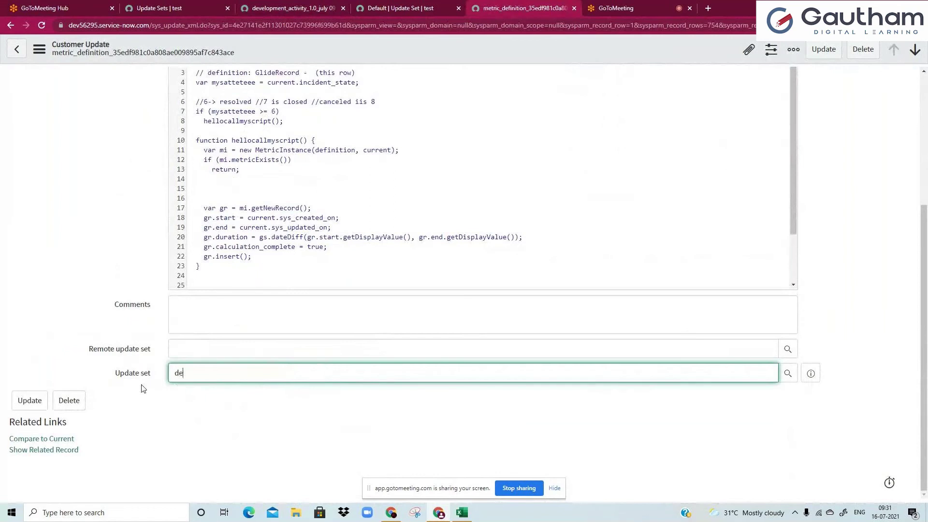
text(fa)
click(188, 408)
key(Return)
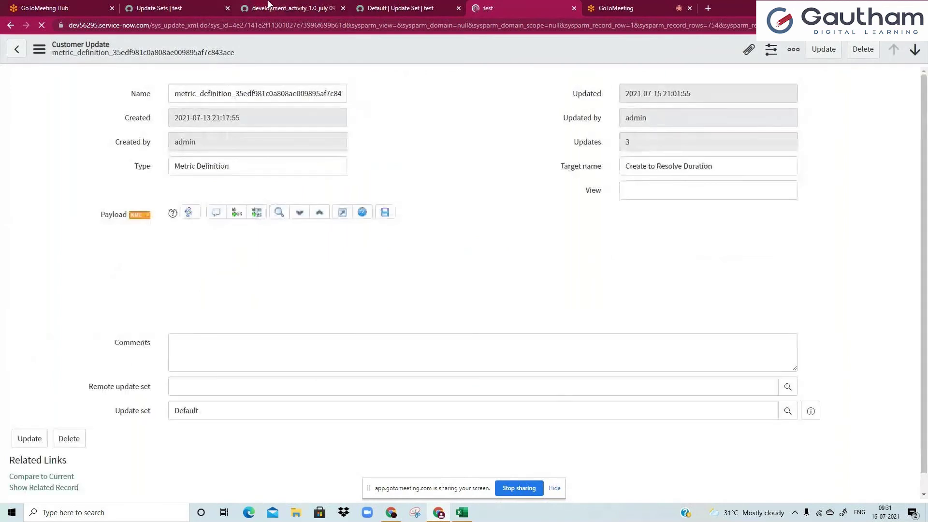
Refresh development_activity_1.0_july 09's customer updates, then recheck the customer update record.
click(268, 4)
click(186, 345)
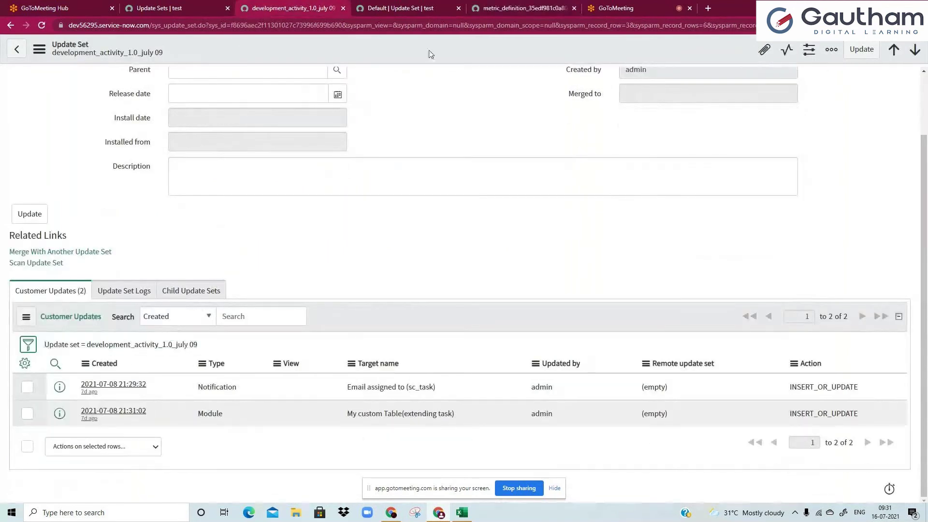
click(493, 5)
scroll(214, 109, down, 2)
scroll(214, 109, up, 2)
scroll(89, 341, down, 4)
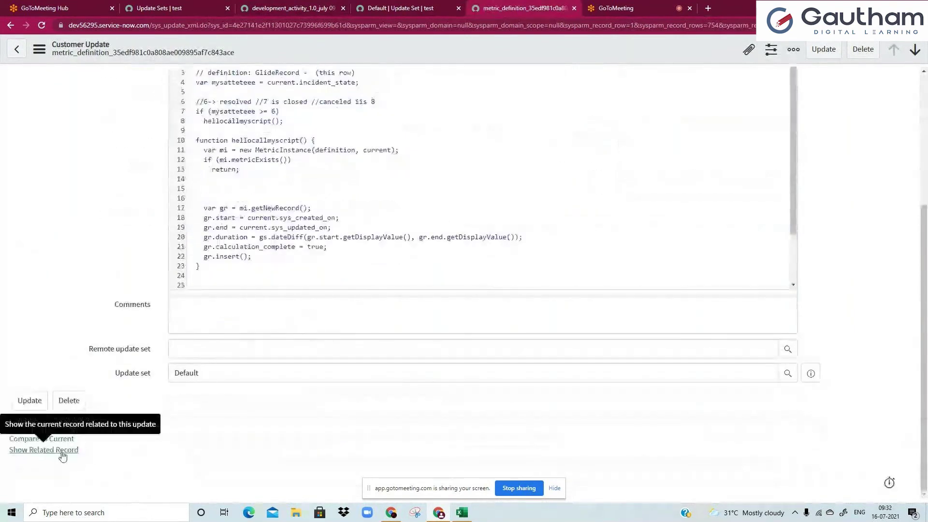
Open the Create to Resolve Duration metric definition and append '...' to its description.
click(43, 450)
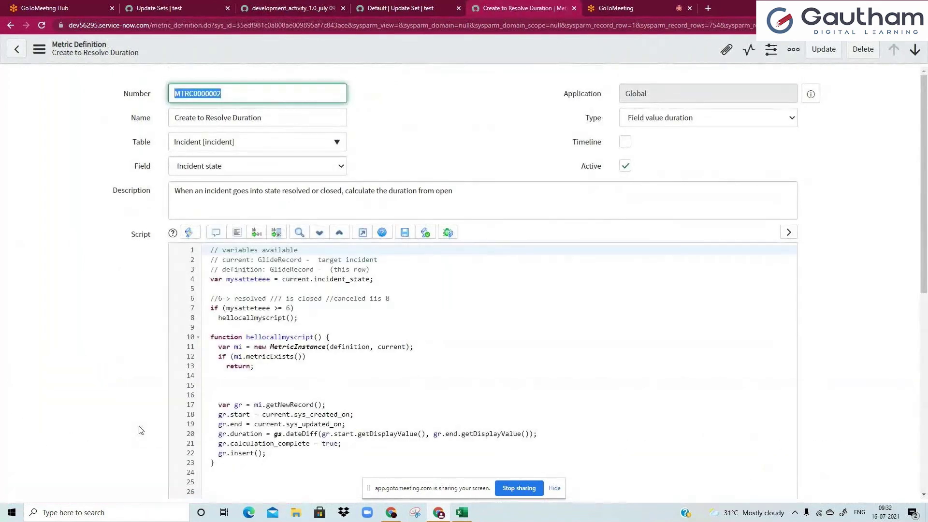
click(248, 373)
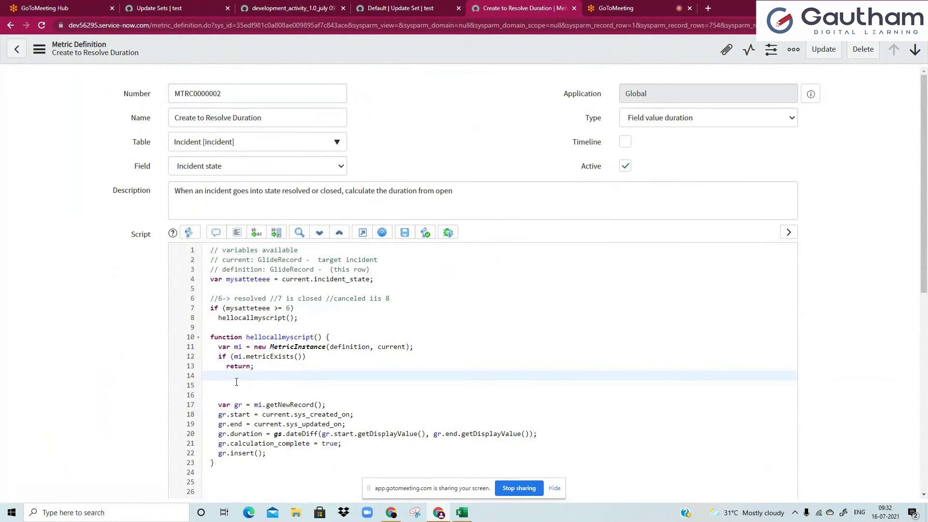
click(489, 206)
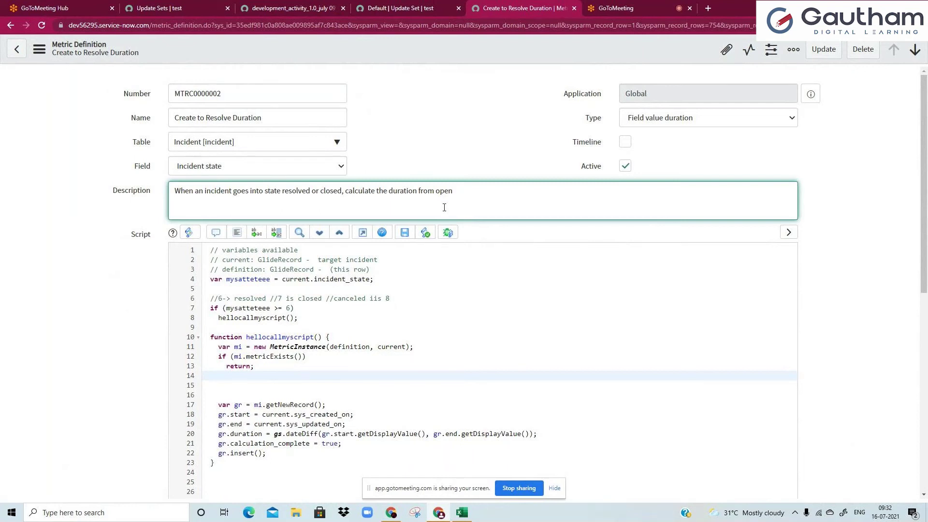
click(344, 253)
click(463, 189)
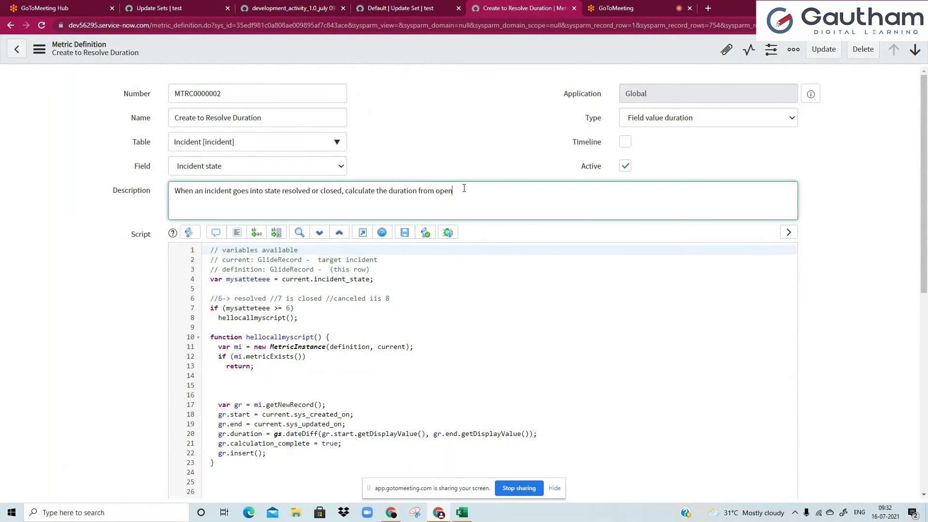
text(.)
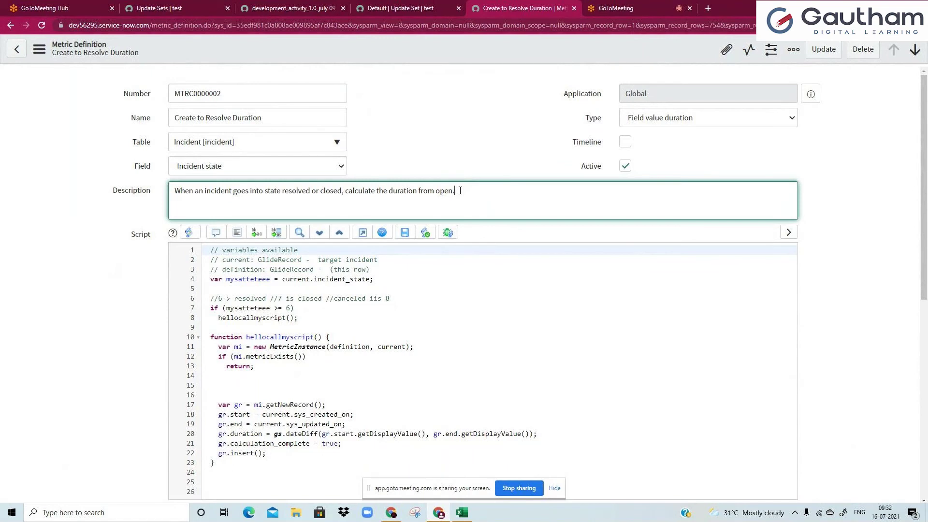
text(..)
click(371, 248)
text(gh)
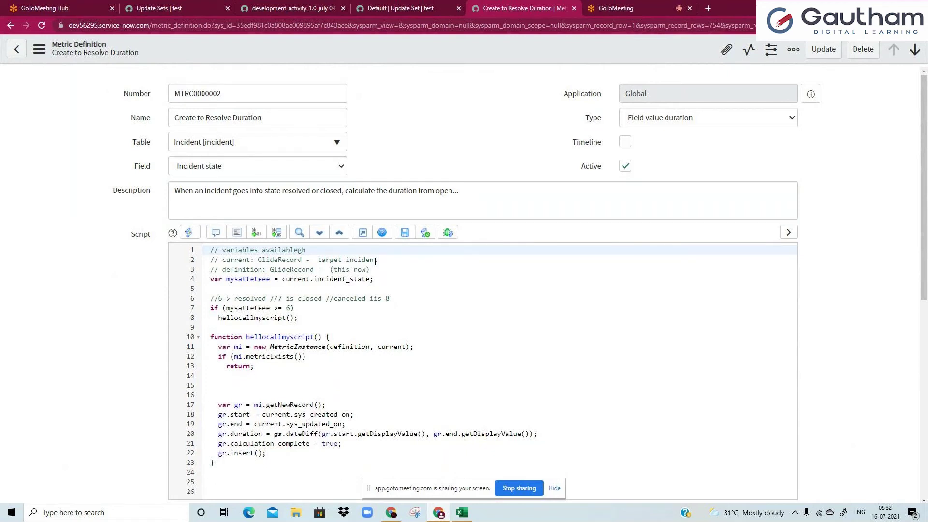
key(BackSpace)
key(BackSpace)
Bring up the definition's header save menu, after glancing at development_activity_1.0_july 09.
click(461, 193)
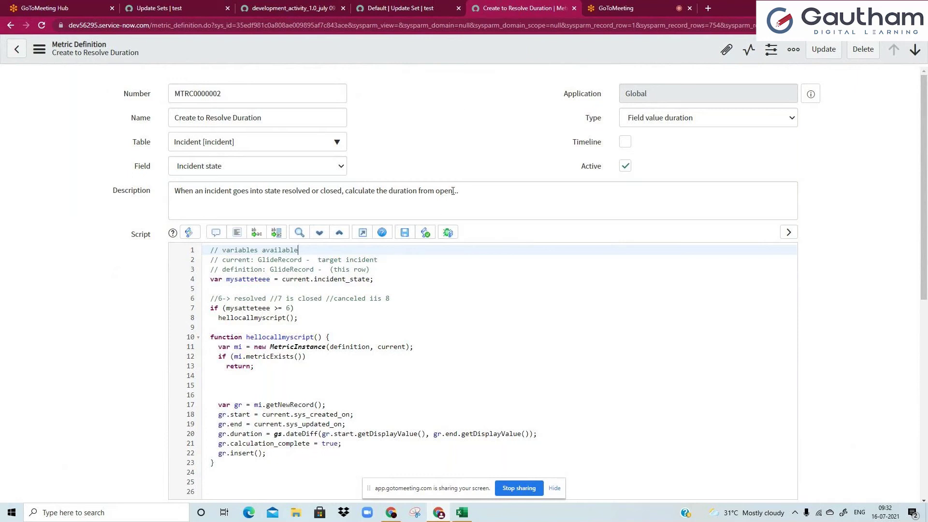
right_click(463, 51)
click(309, 8)
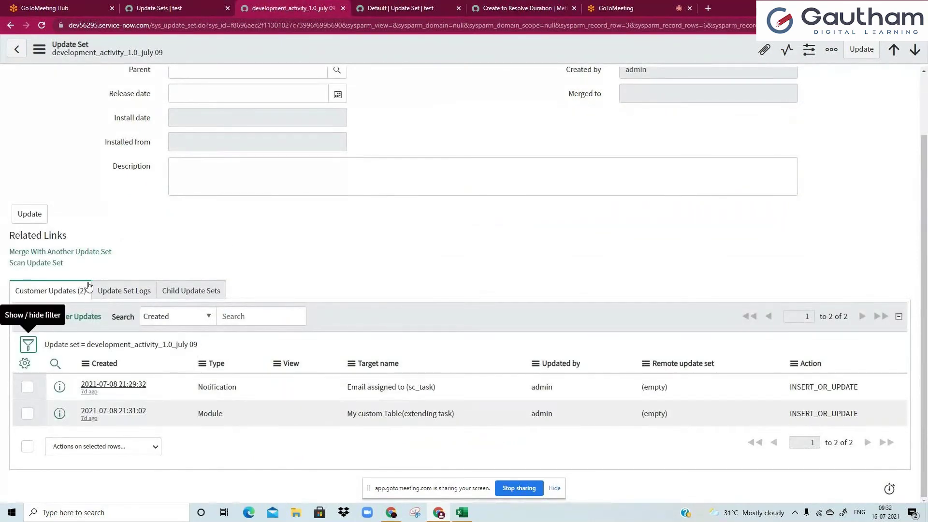
click(487, 10)
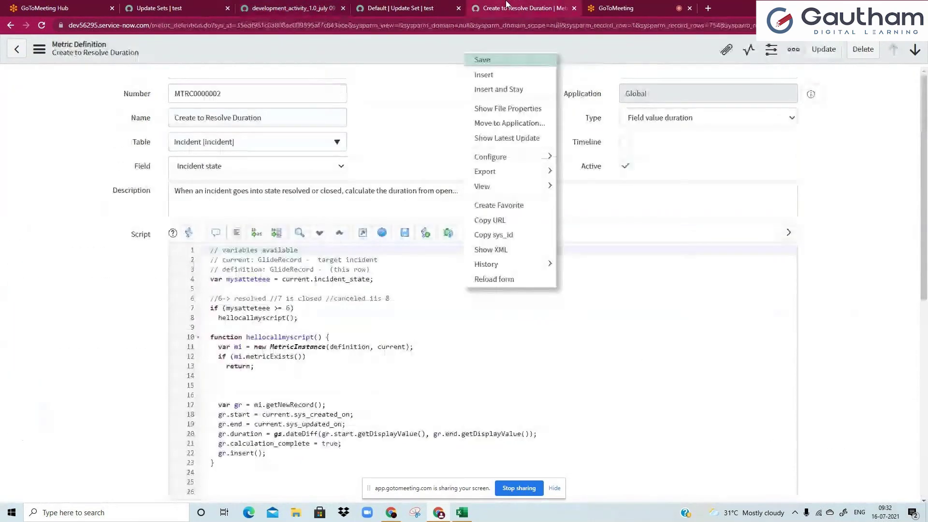
Save the Create to Resolve Duration definition and reload development_activity_1.0_july 09's customer updates.
click(484, 61)
click(463, 190)
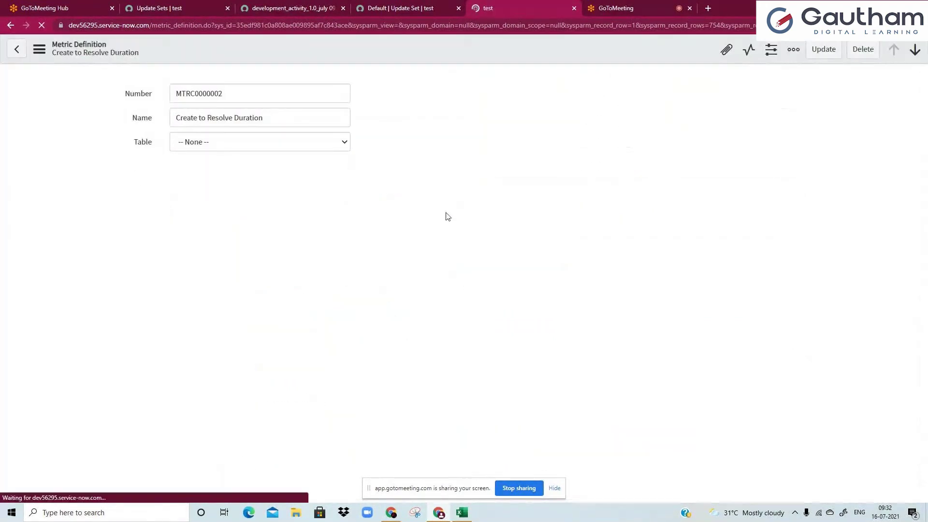
click(300, 8)
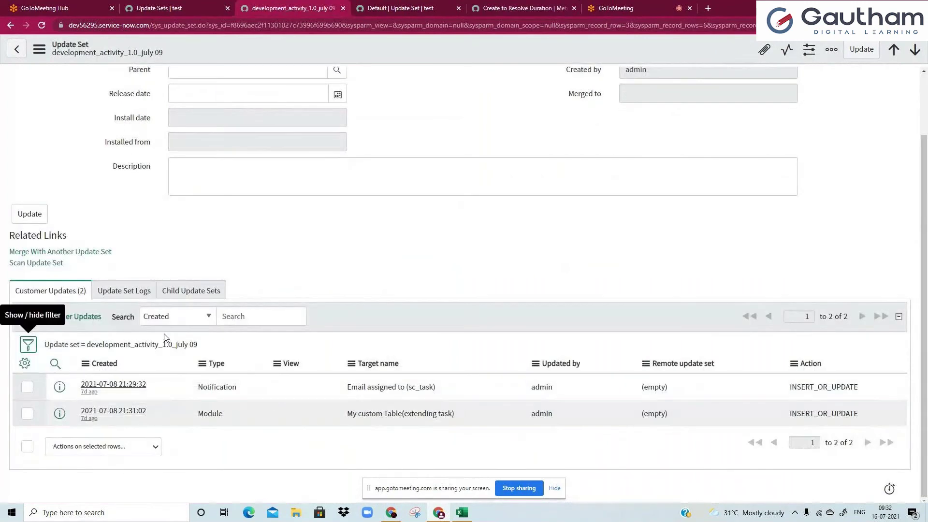
click(180, 345)
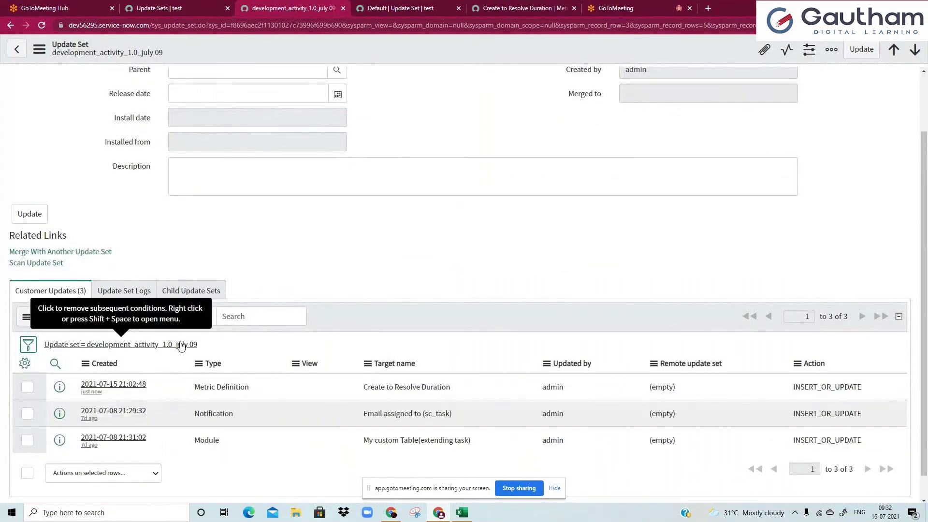
click(244, 315)
click(277, 287)
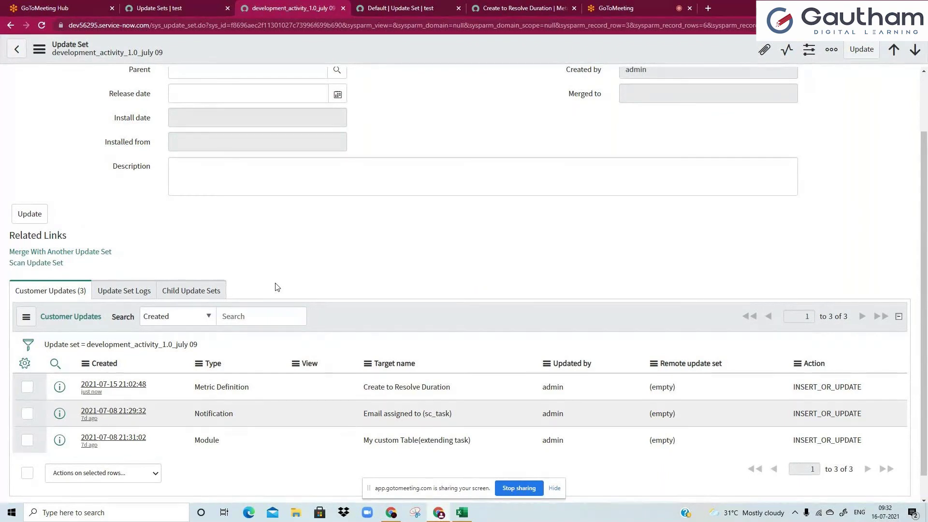
Check that the set now lists 3 customer updates, then go to the Default update set.
scroll(276, 288, up, 2)
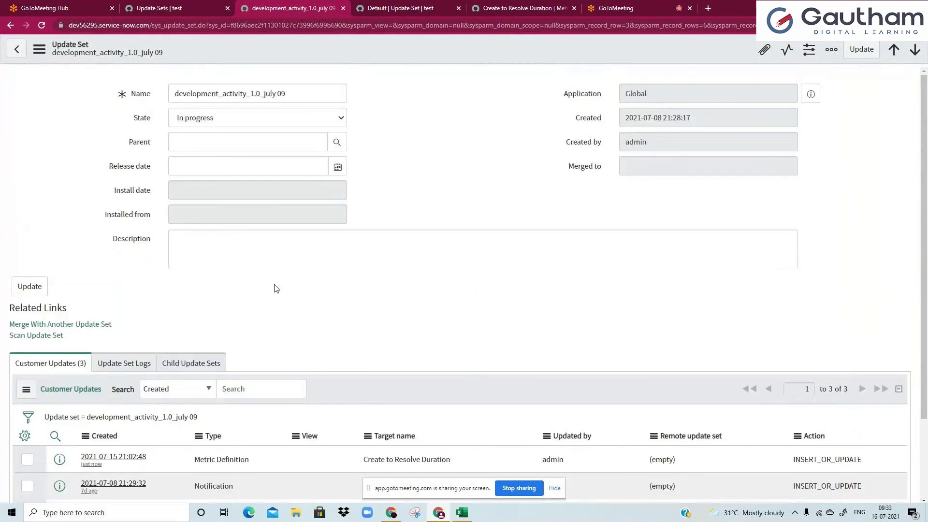
scroll(276, 290, down, 1)
click(285, 338)
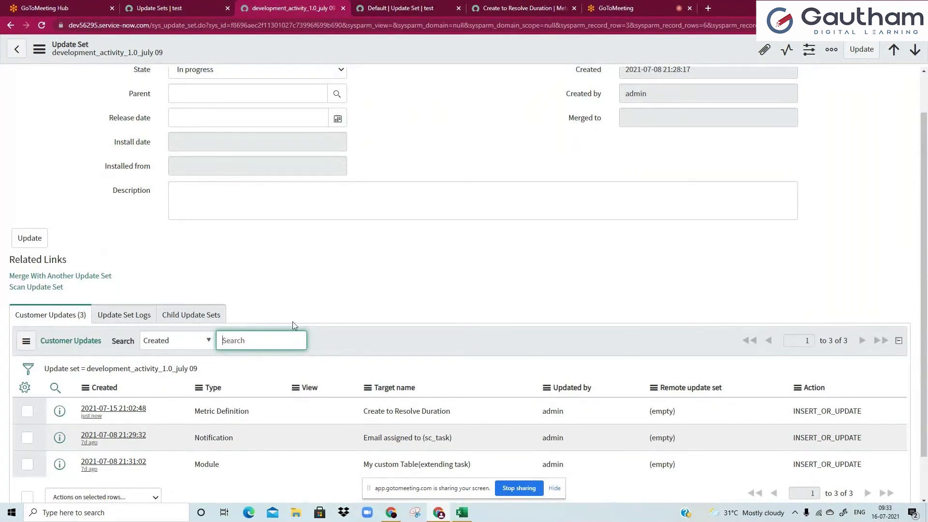
click(292, 323)
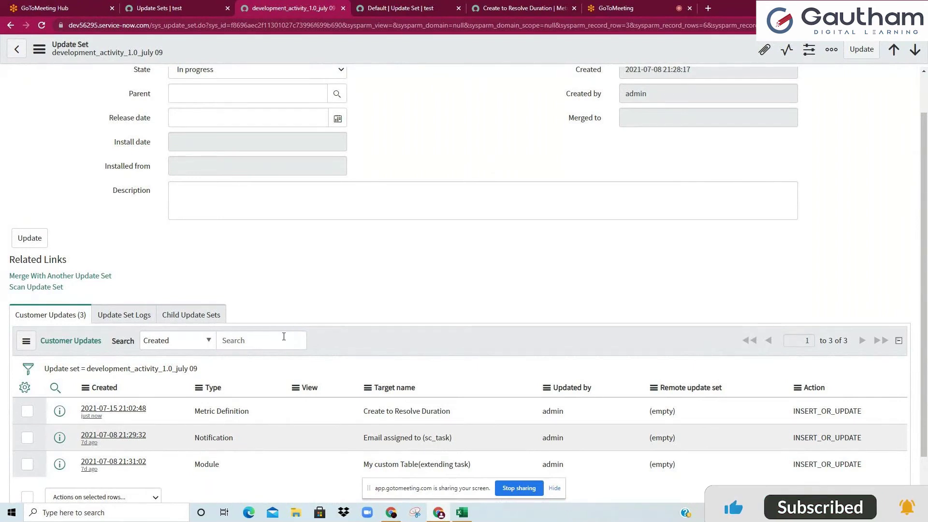
click(283, 337)
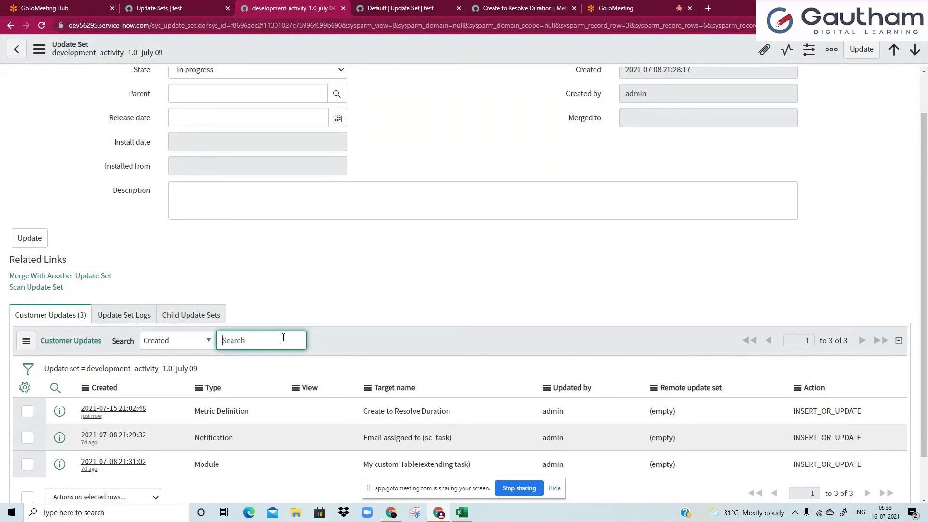
click(454, 5)
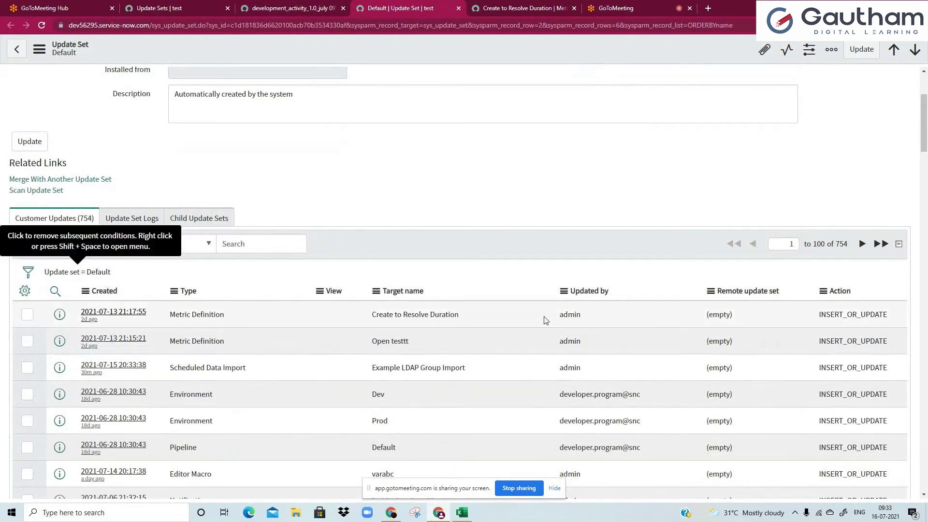
Inspect the Create to Resolve Duration customer update record, confirming its update set is Default.
middle_click(89, 316)
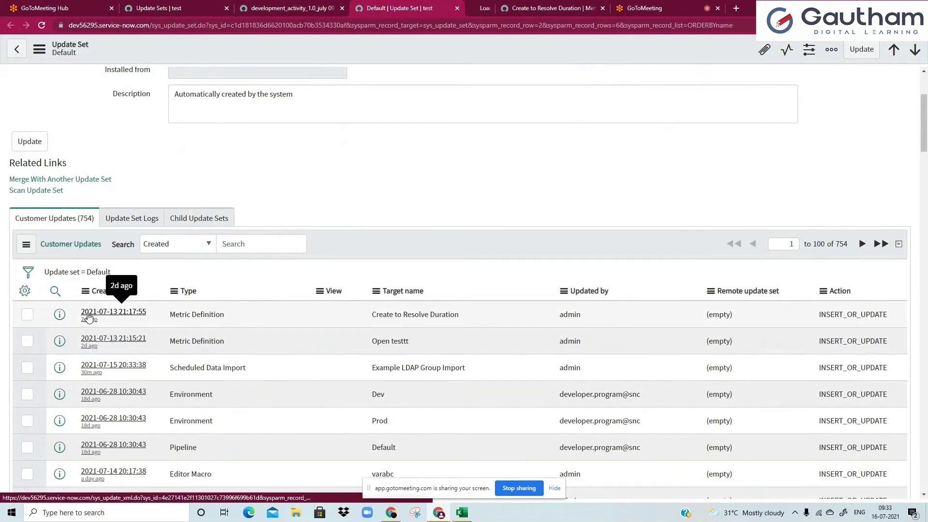
click(483, 8)
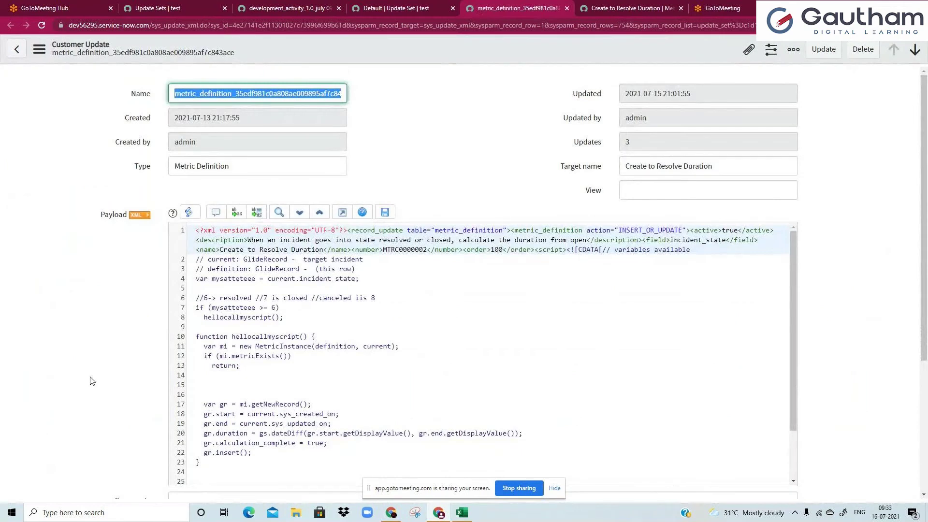
scroll(92, 381, down, 4)
double_click(178, 377)
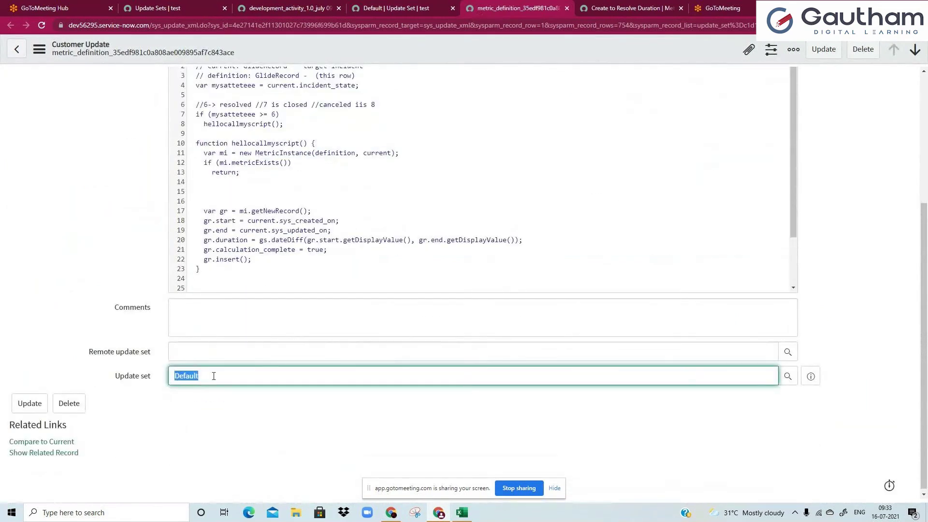
Open the 'Update set = Default' customer updates as a standalone list in a new window.
click(402, 14)
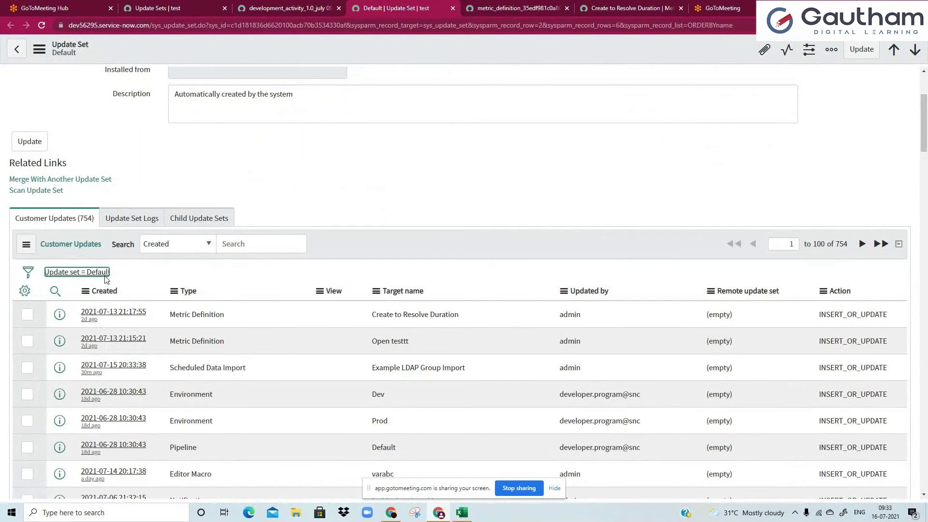
right_click(105, 275)
click(77, 273)
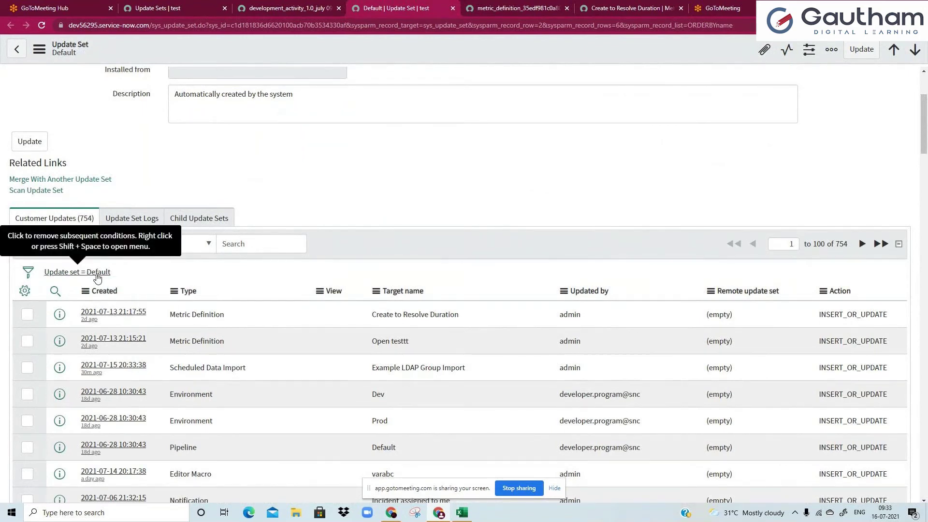
right_click(97, 278)
click(118, 281)
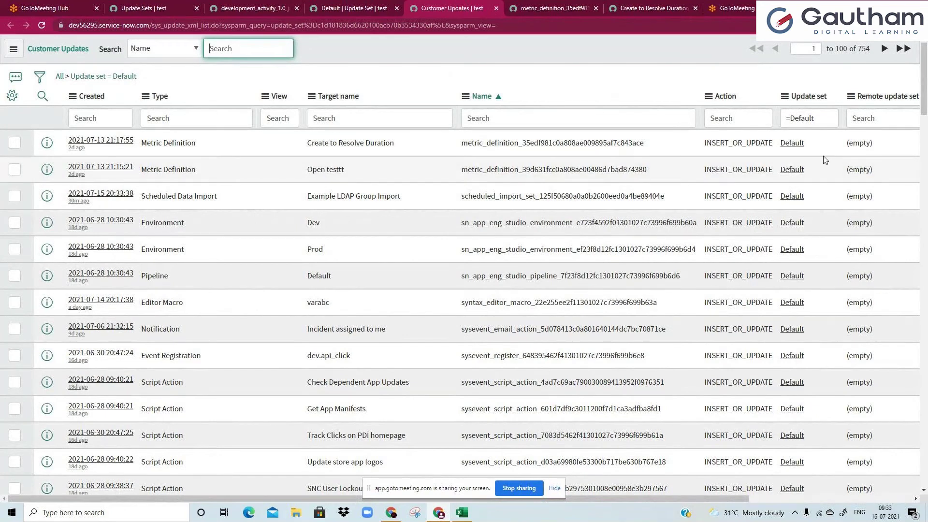
Inline-edit six Update set cells from Open testtt to Pipeline to development_activity_1.0_july 09, then reload the set.
click(821, 249)
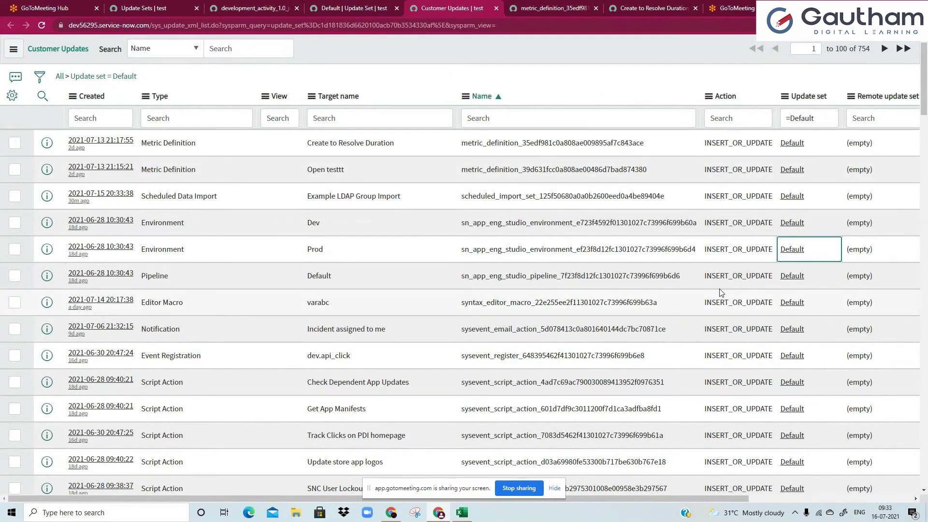
click(816, 284)
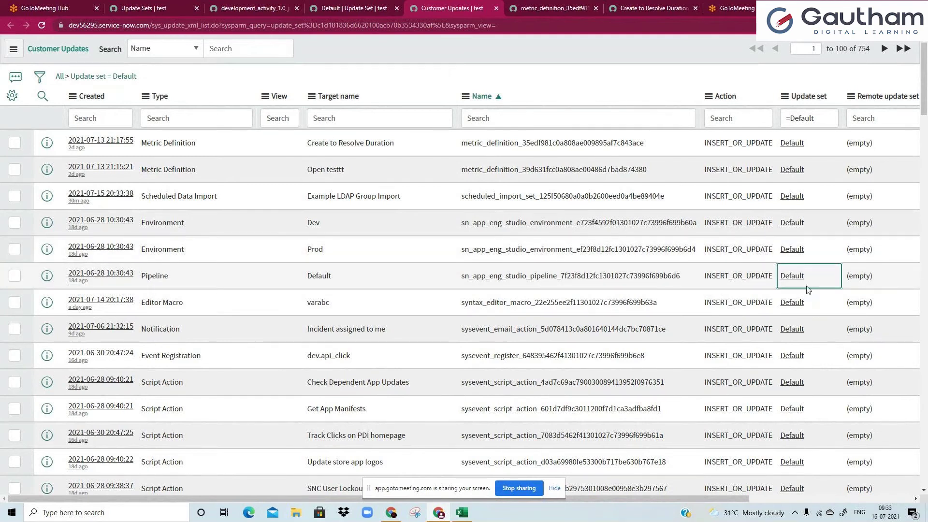
click(814, 159)
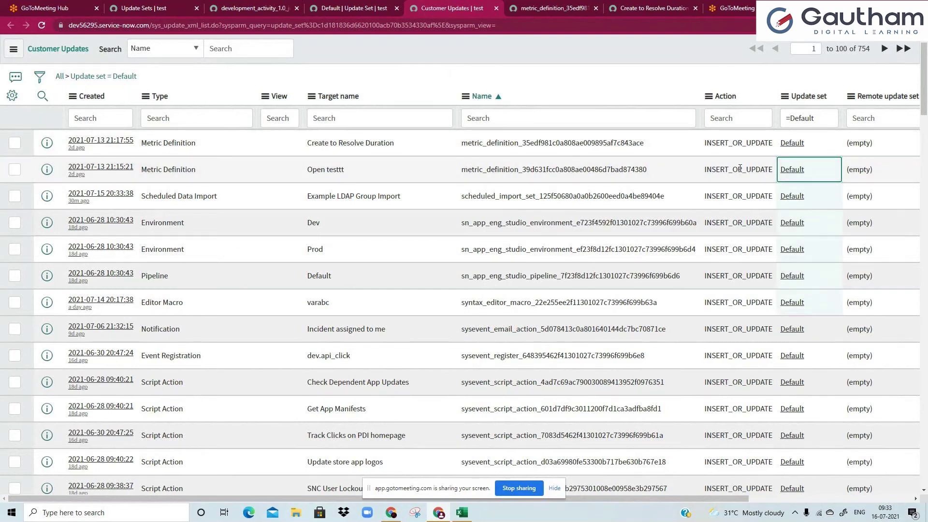
double_click(807, 169)
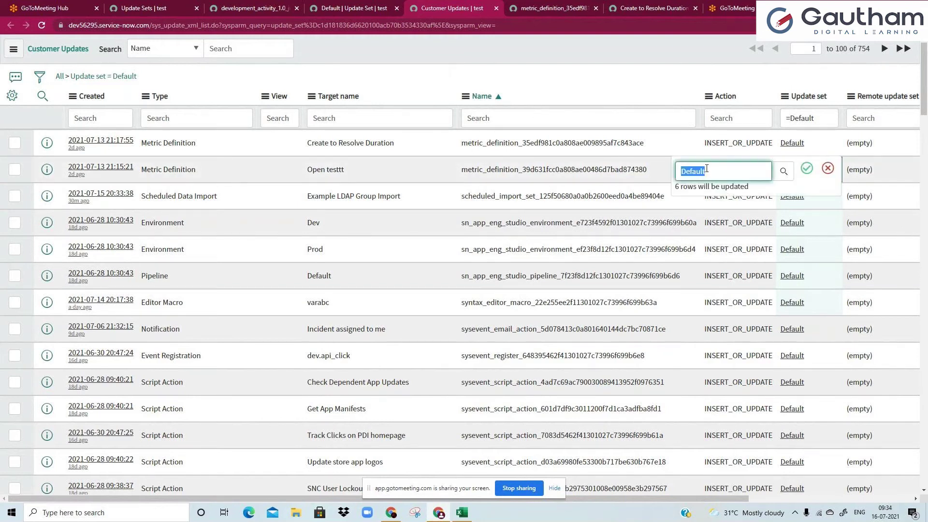
click(285, 8)
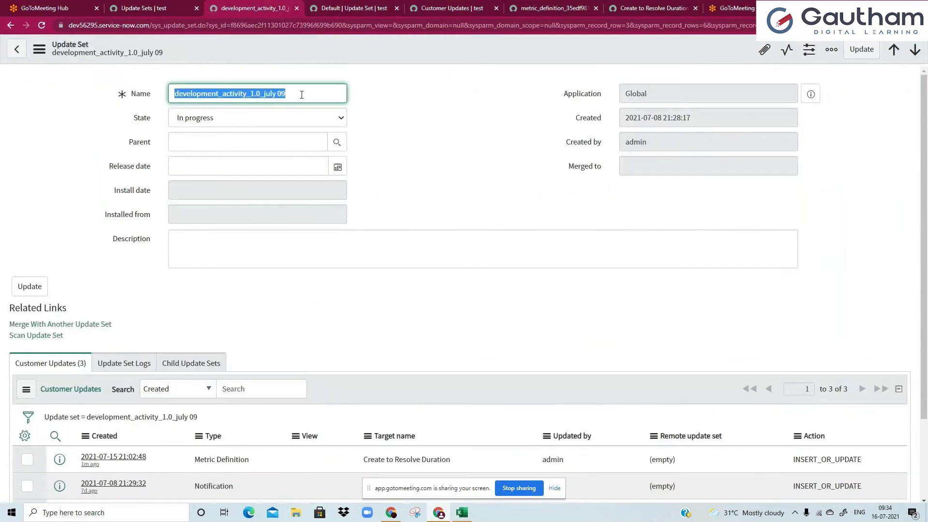
click(459, 7)
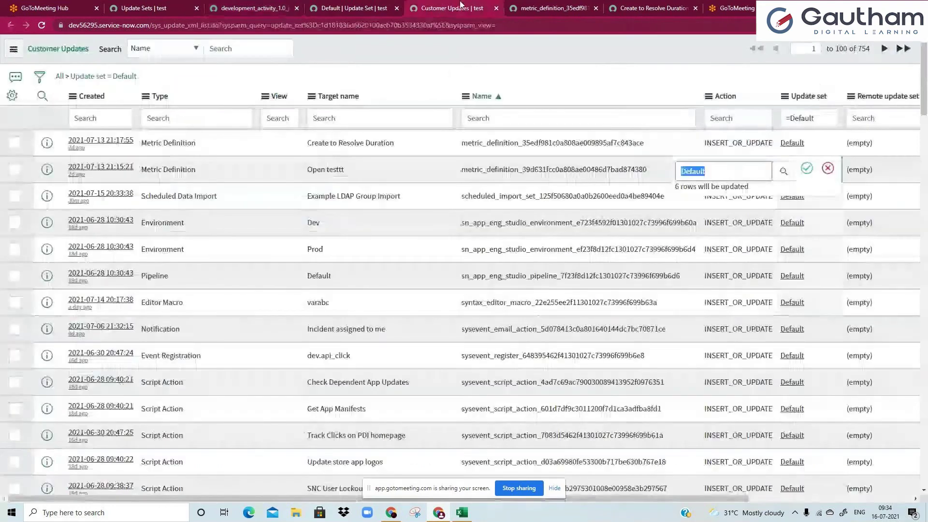
text(development_activity_1.0_july 09)
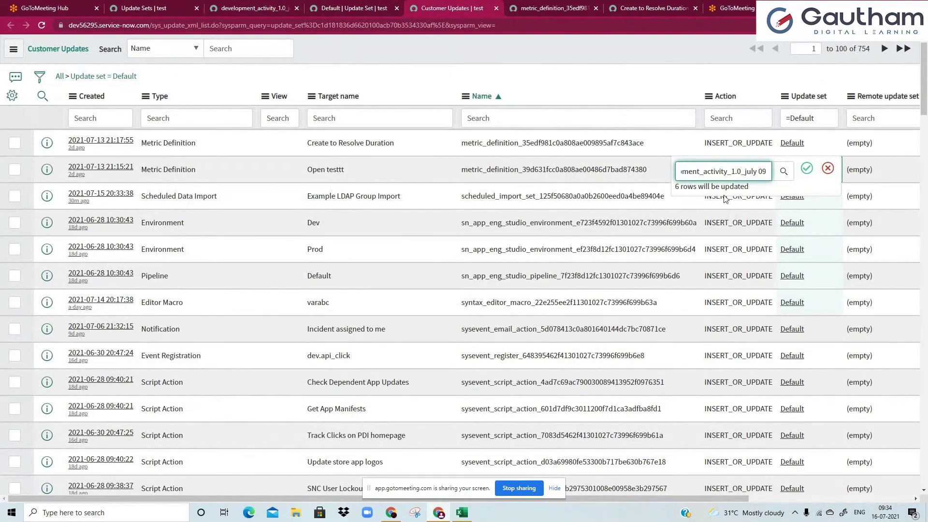
click(806, 169)
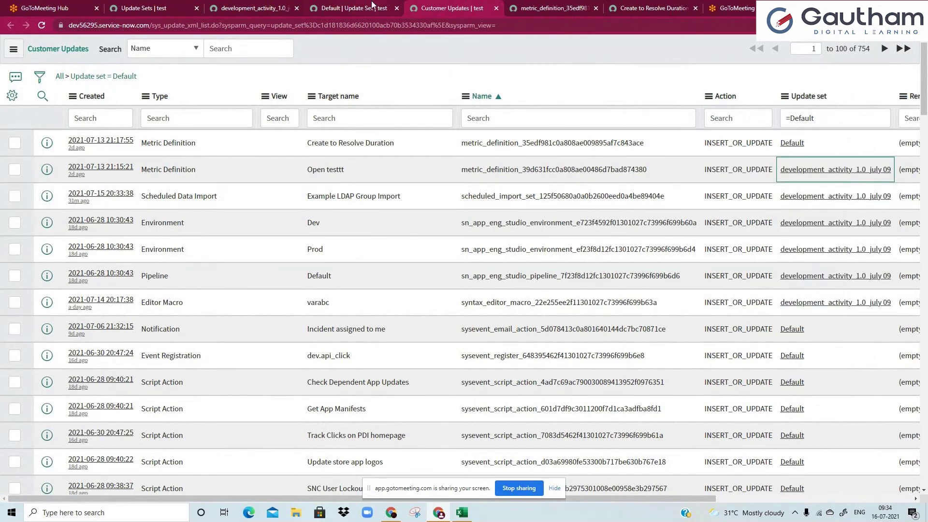
click(253, 7)
click(169, 421)
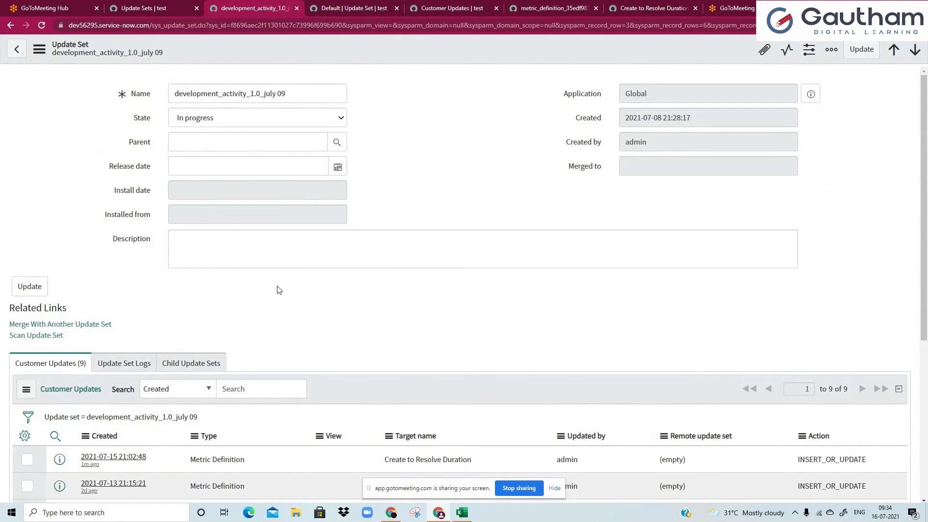
Review tst-dev-v2.0's five updates in its own tab, then pick a new State for development_activity_1.0_july 09.
click(136, 4)
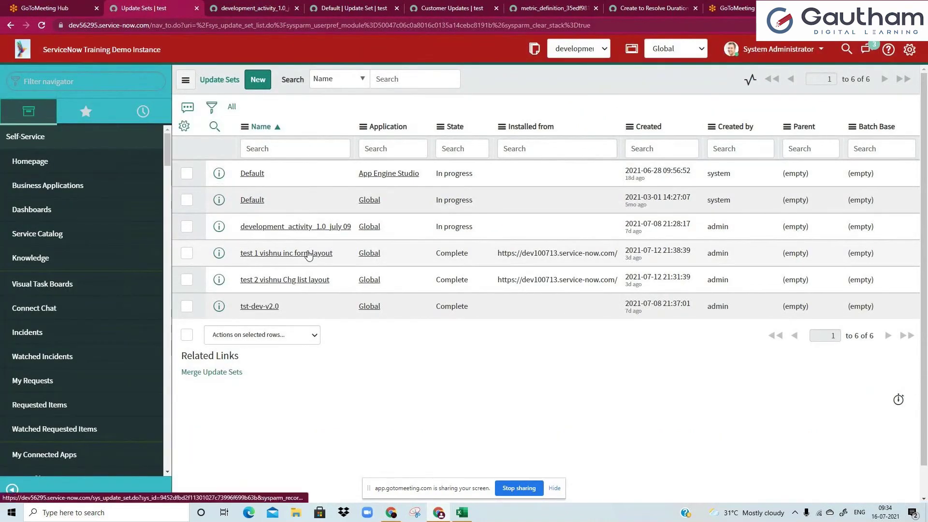
middle_click(287, 287)
middle_click(287, 288)
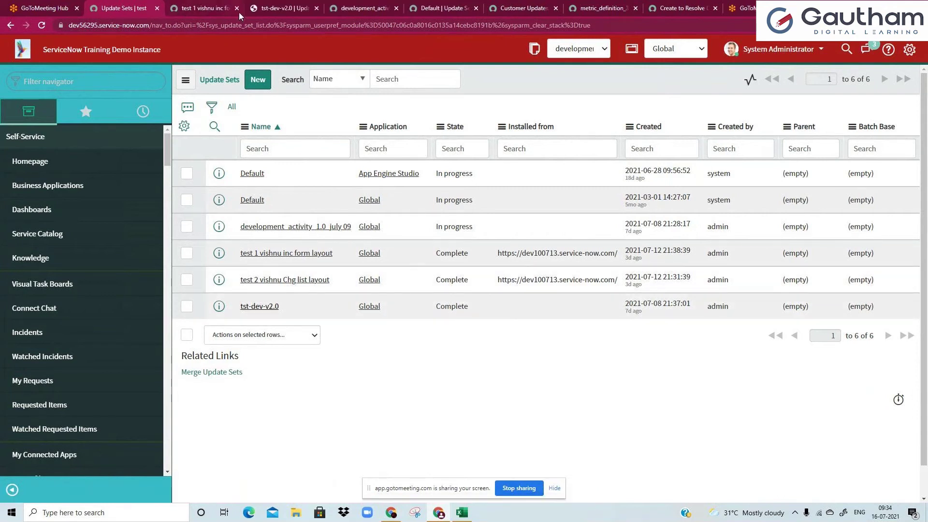
click(236, 8)
click(202, 10)
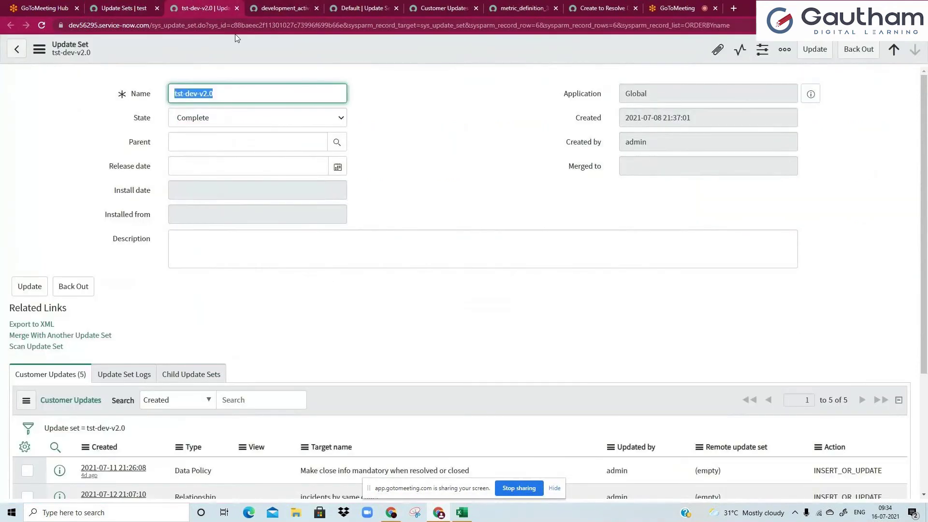
scroll(274, 313, down, 3)
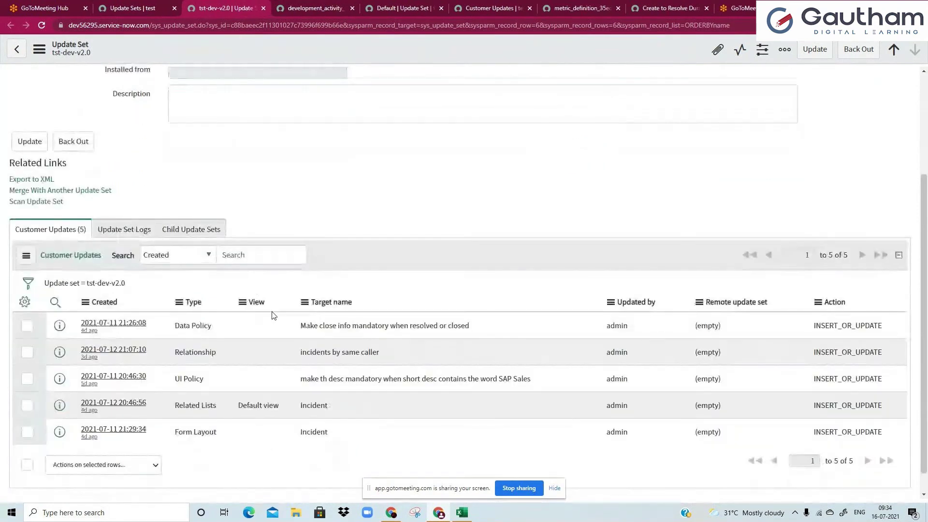
click(309, 8)
click(192, 118)
Set development_activity_1.0_july 09's State to Complete and save the record.
key(Down)
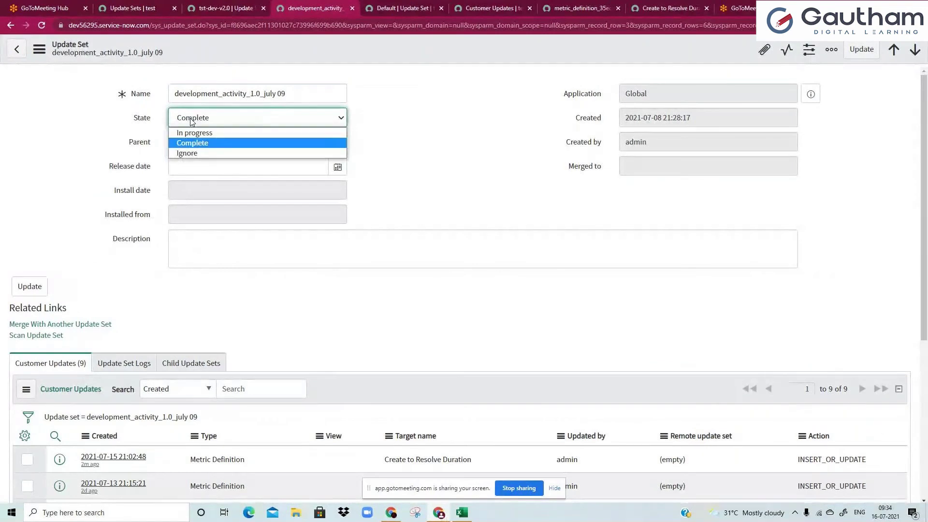
click(194, 143)
click(232, 247)
right_click(250, 50)
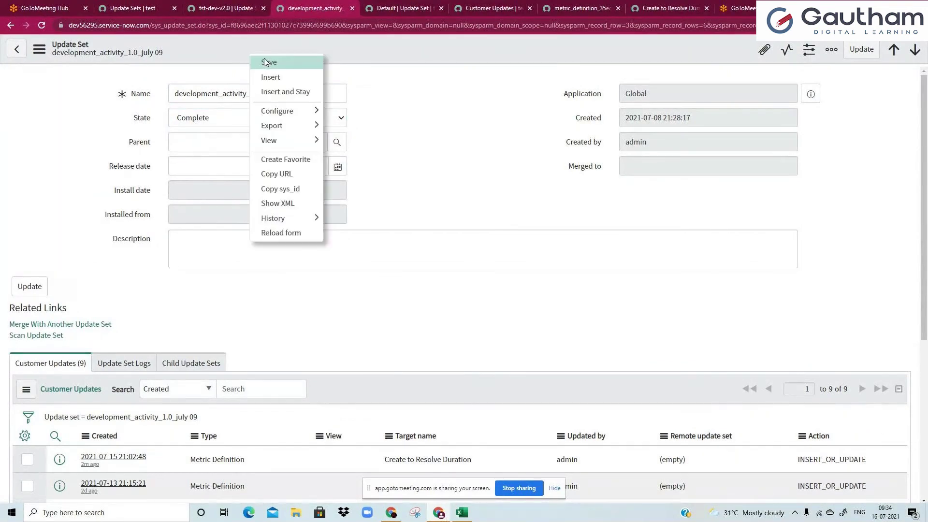
click(265, 65)
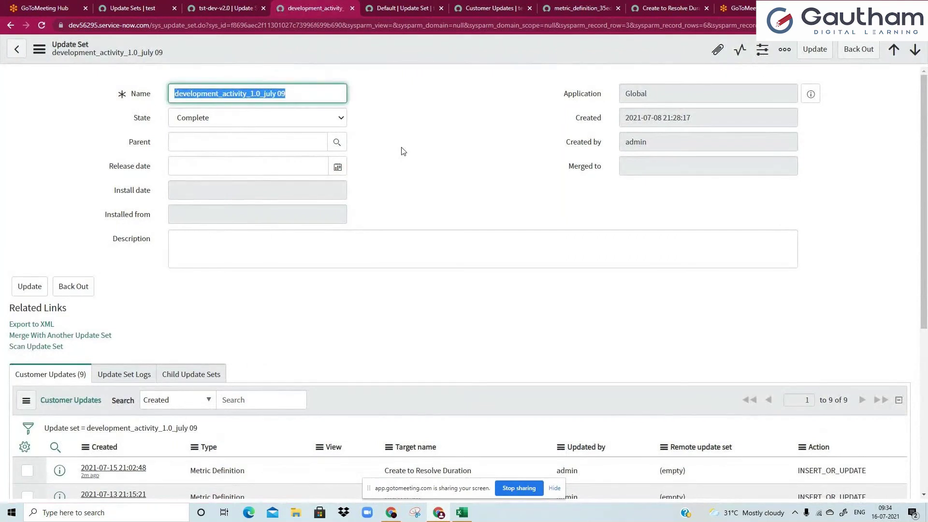
click(339, 237)
click(242, 6)
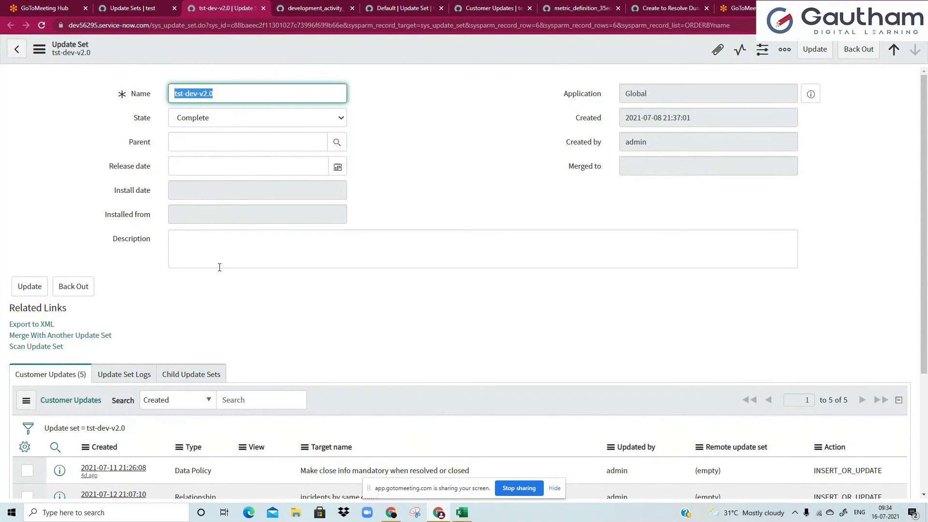
scroll(210, 317, down, 3)
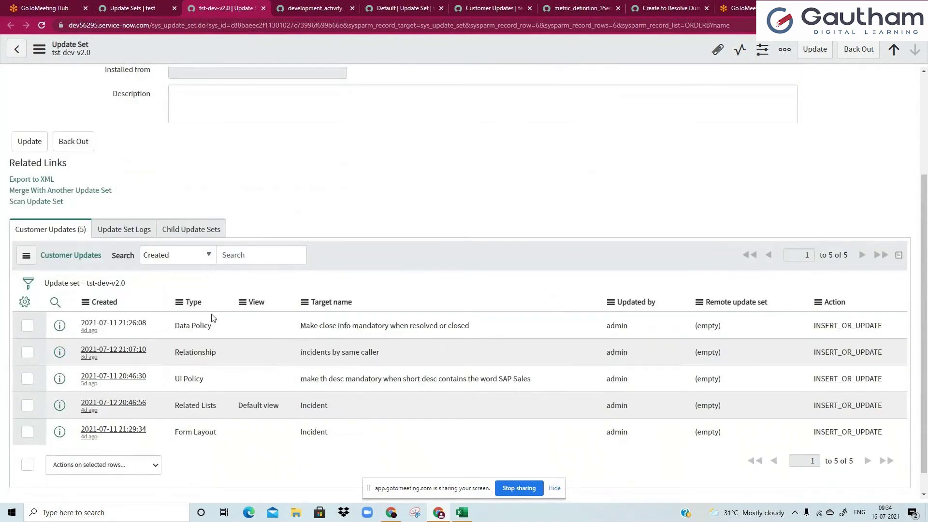
click(238, 254)
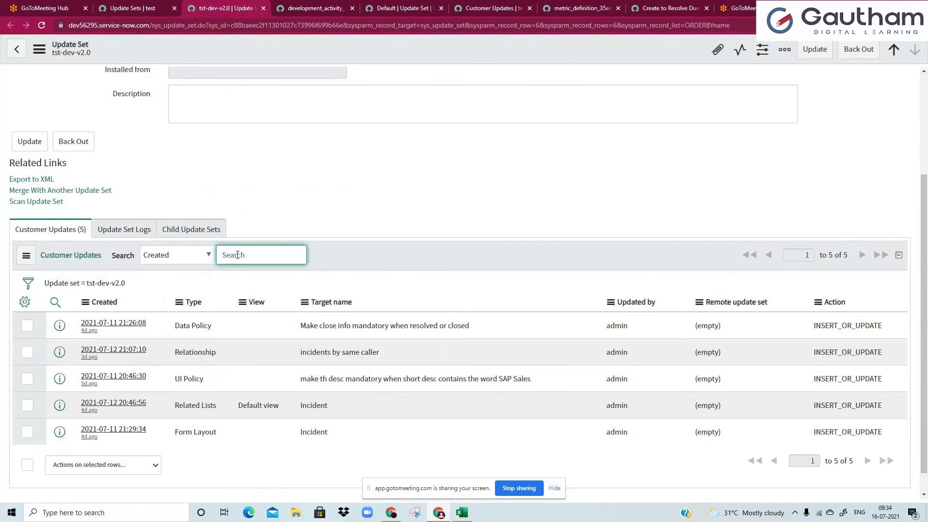
right_click(123, 285)
click(142, 293)
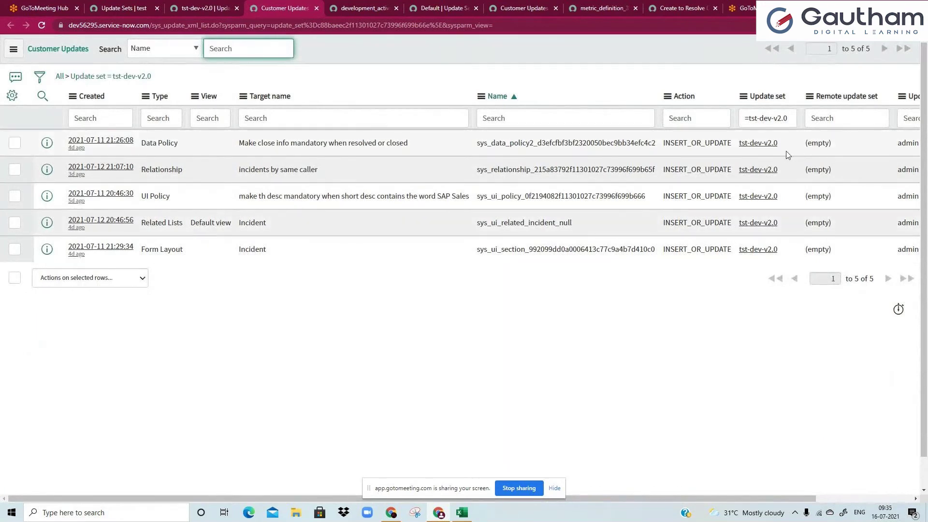
click(786, 150)
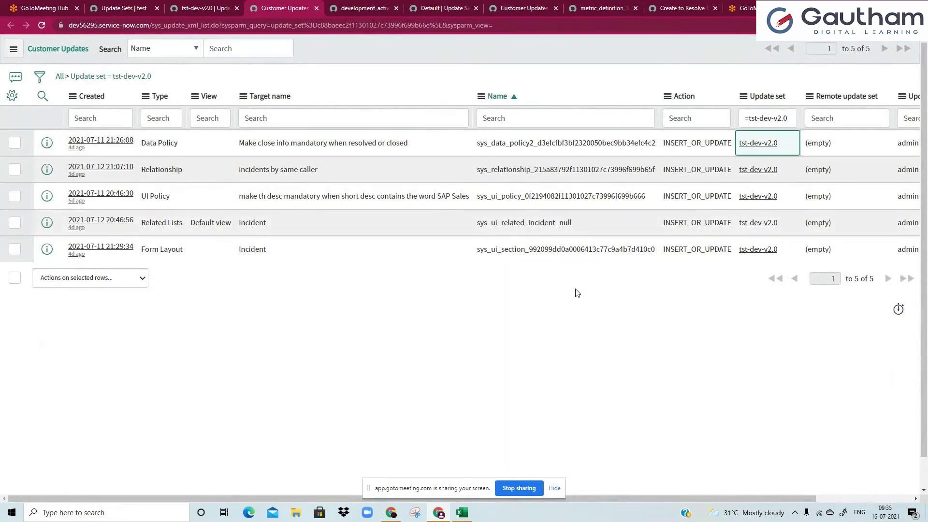
click(316, 8)
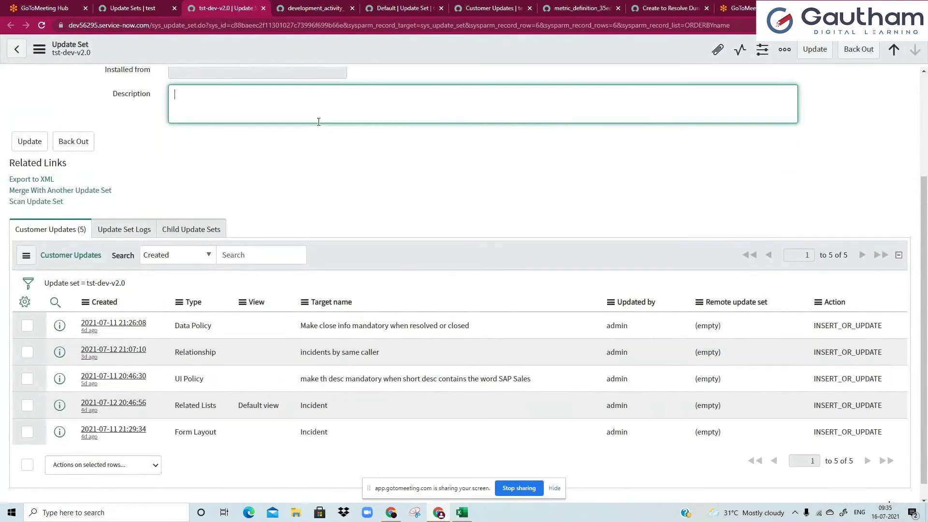
Open the Create to Resolve Duration update's related metric definition from development_activity_1.0_july 09.
scroll(318, 122, up, 3)
key(ctrl+Tab)
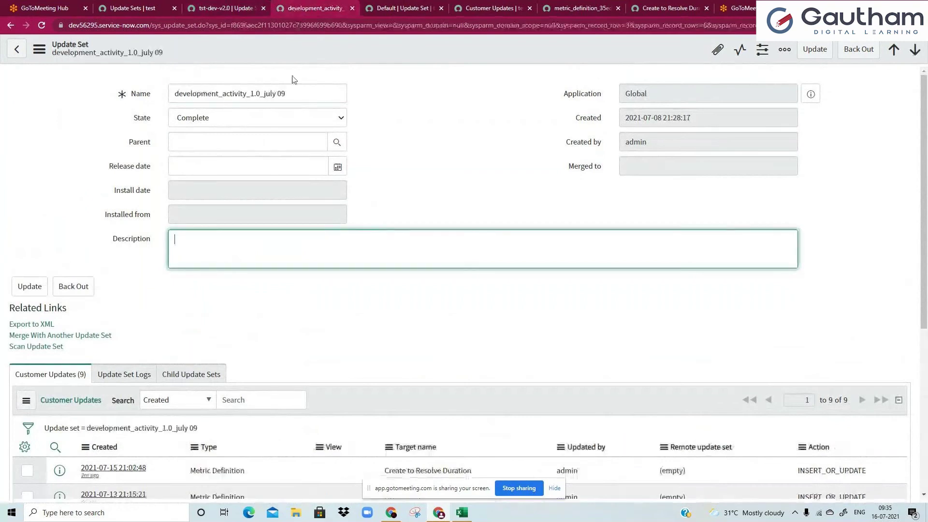
scroll(261, 290, down, 2)
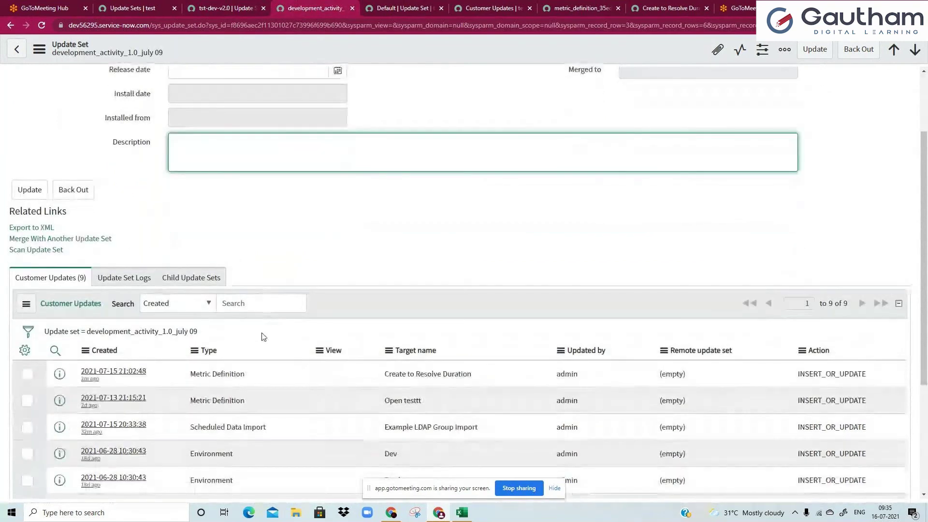
scroll(263, 336, down, 1)
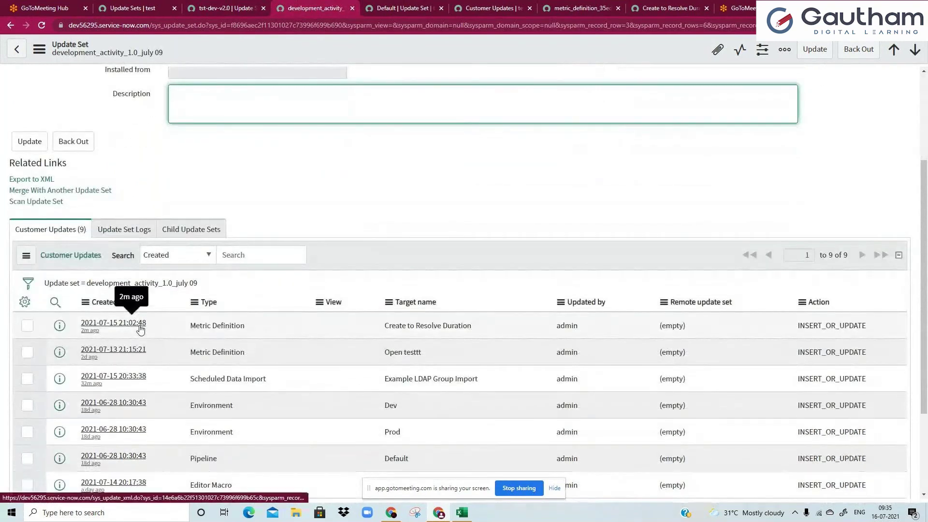
click(140, 329)
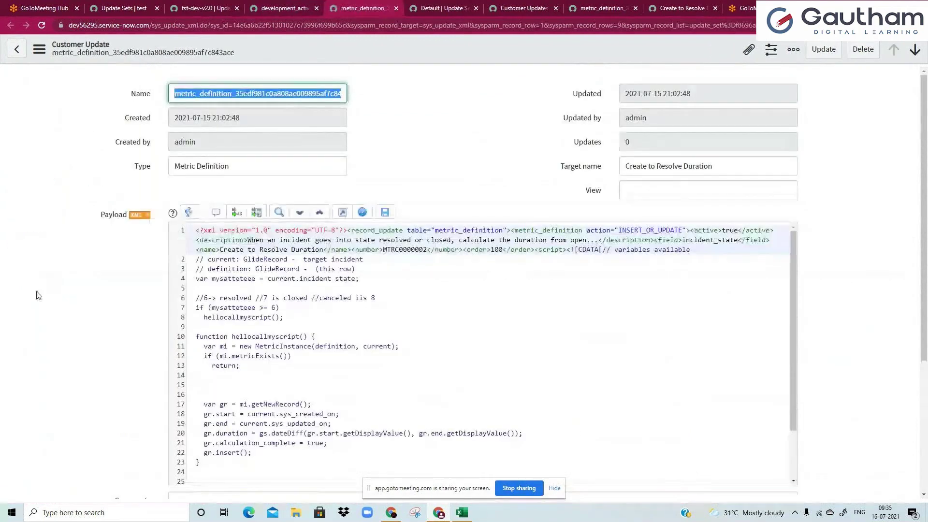
scroll(38, 295, down, 4)
click(43, 450)
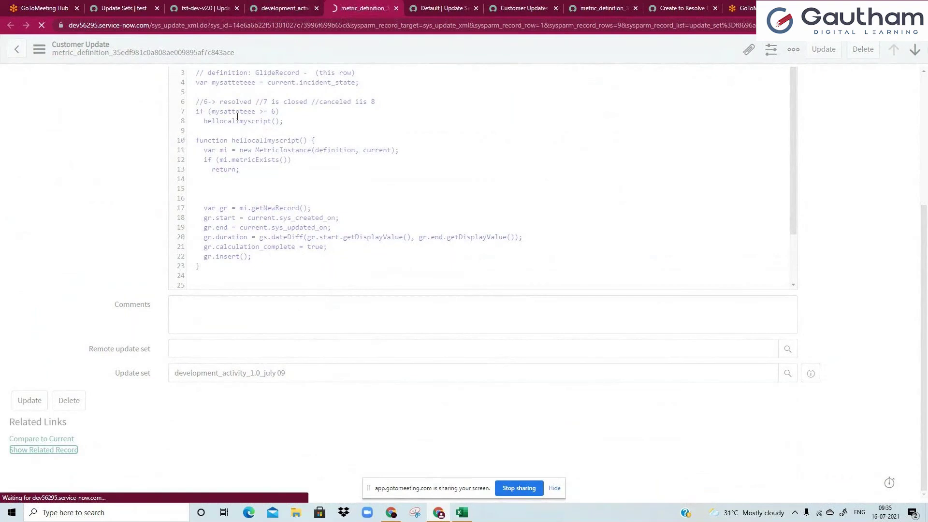
click(203, 8)
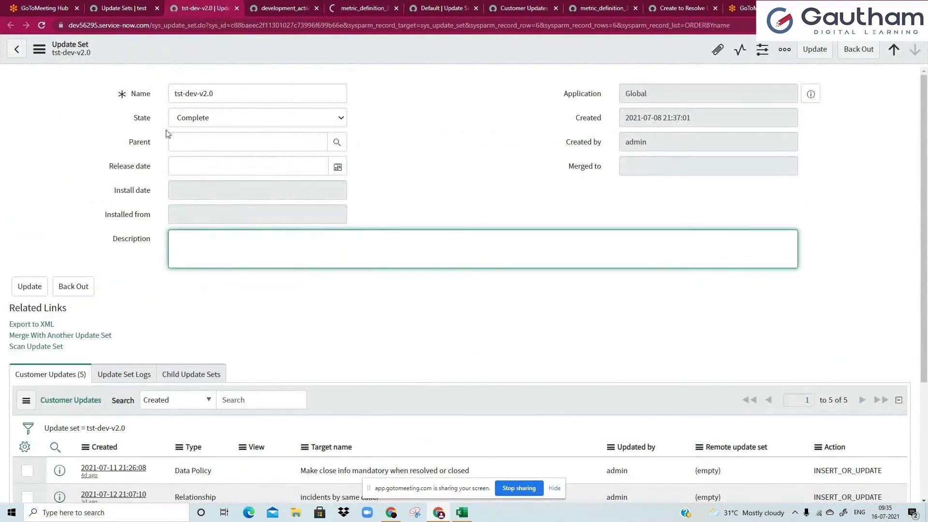
Set tst-dev-v2.0 back to In progress, save it, and make it the current update set.
click(197, 119)
click(198, 132)
right_click(253, 45)
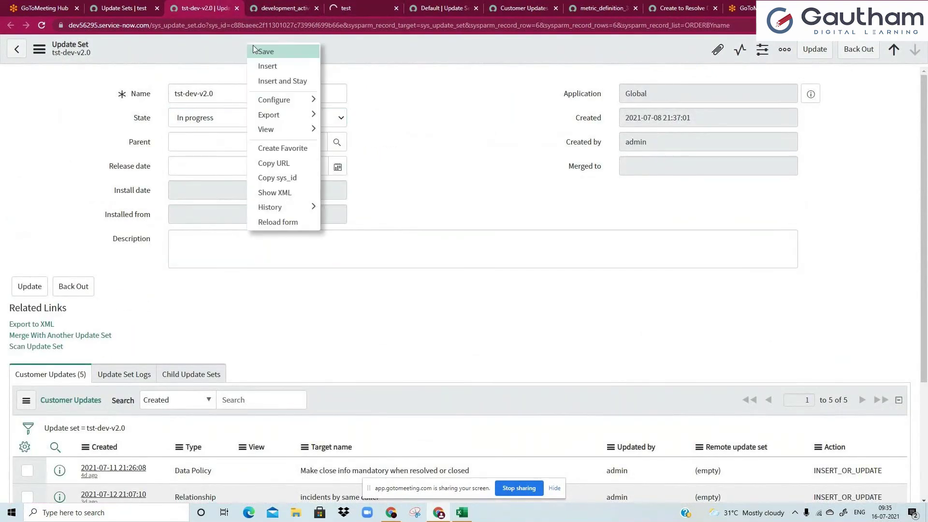
click(261, 48)
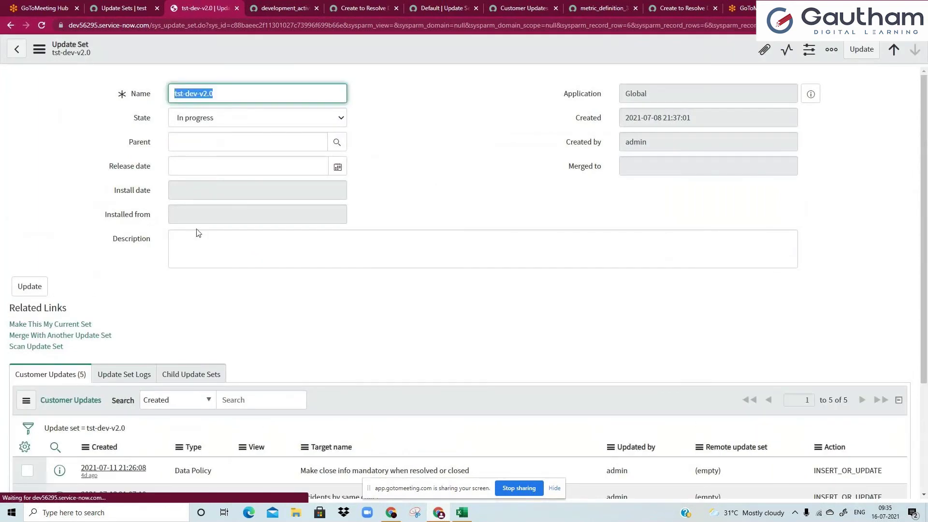
click(59, 326)
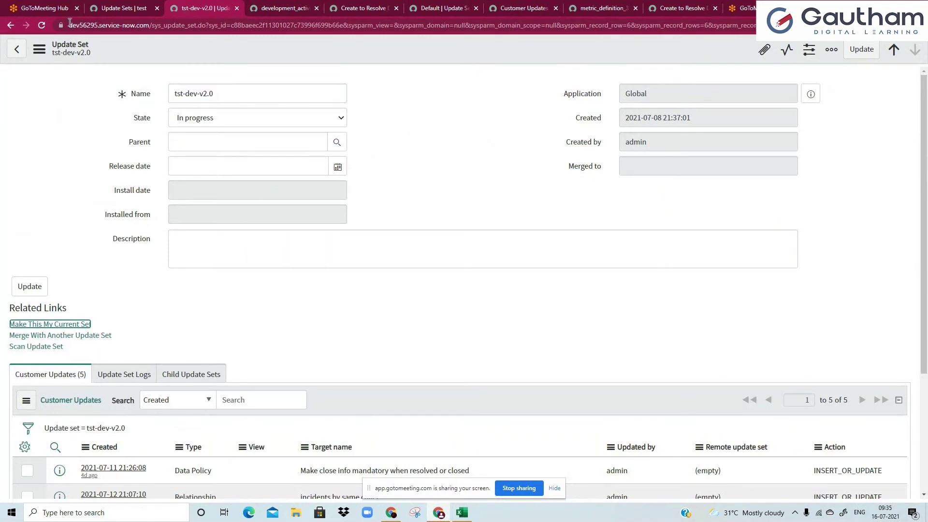
click(42, 25)
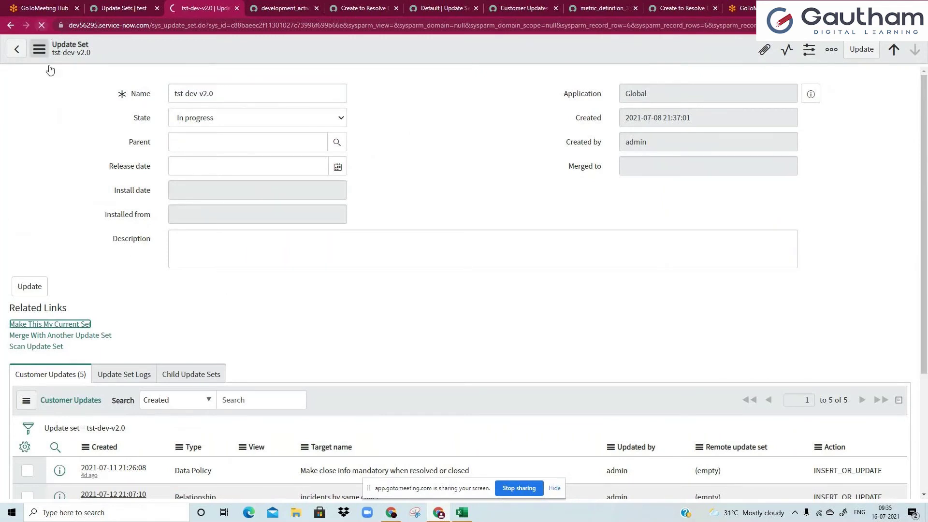
click(159, 293)
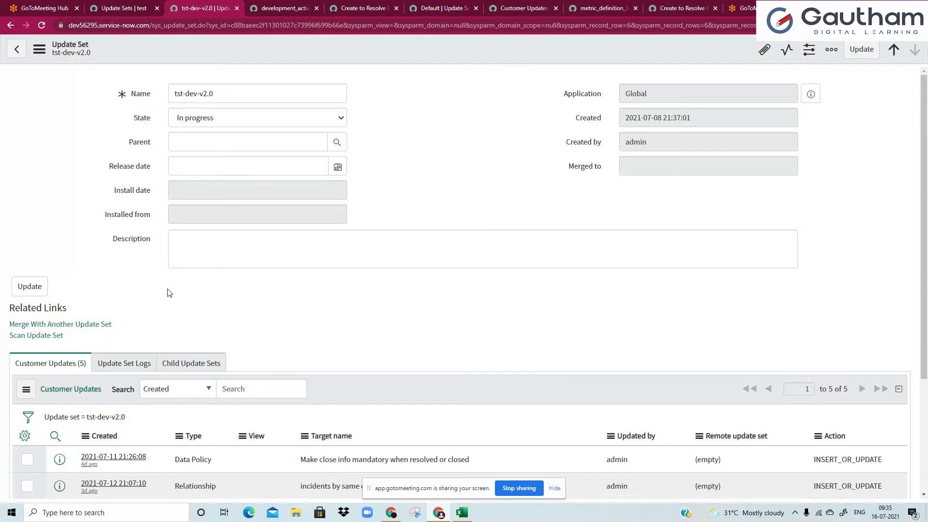
Append 'asfddfcsdd' to the Create to Resolve Duration description.
key(ctrl+Tab)
key(ctrl+Tab)
click(481, 184)
text(asfddfcsdd)
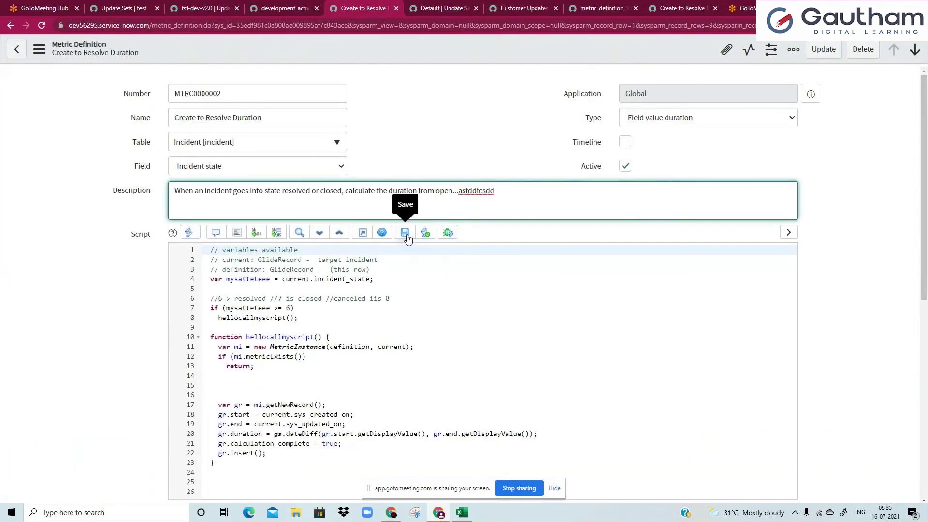
Compare the development_activity_1.0_july 09 and tst-dev-v2.0 update set records.
click(263, 7)
scroll(221, 165, up, 3)
click(286, 90)
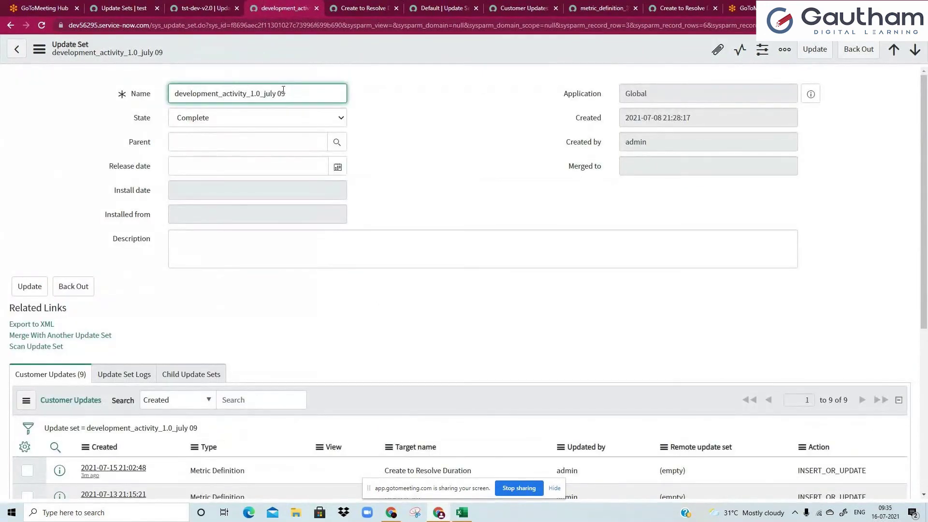
key(ctrl+shift+Tab)
click(244, 95)
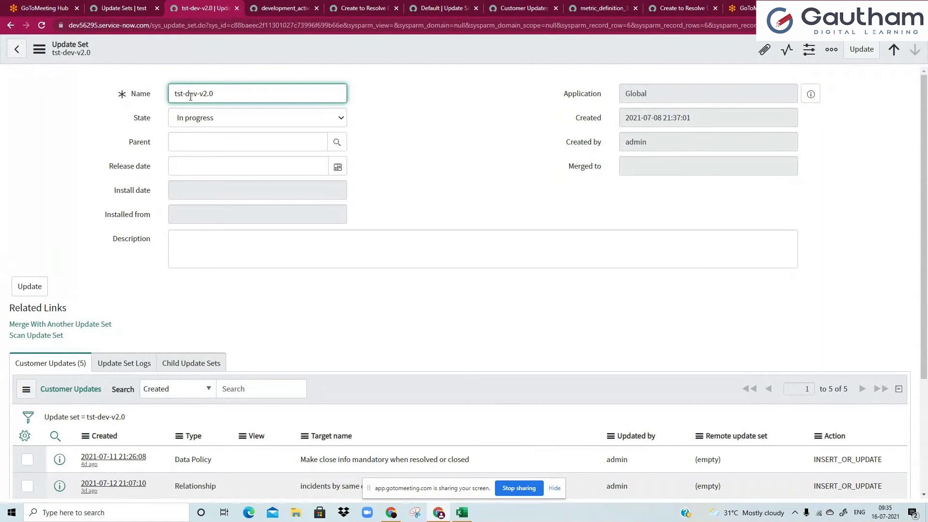
drag(190, 97, 215, 94)
key(ctrl+Tab)
click(299, 93)
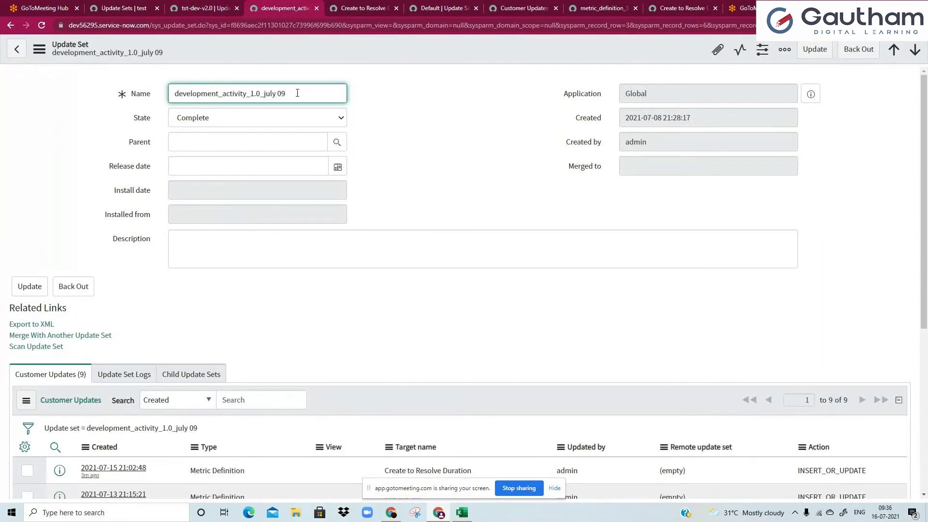
Save the edited Create to Resolve Duration metric definition and view tst-dev-v2.0's customer updates.
click(350, 13)
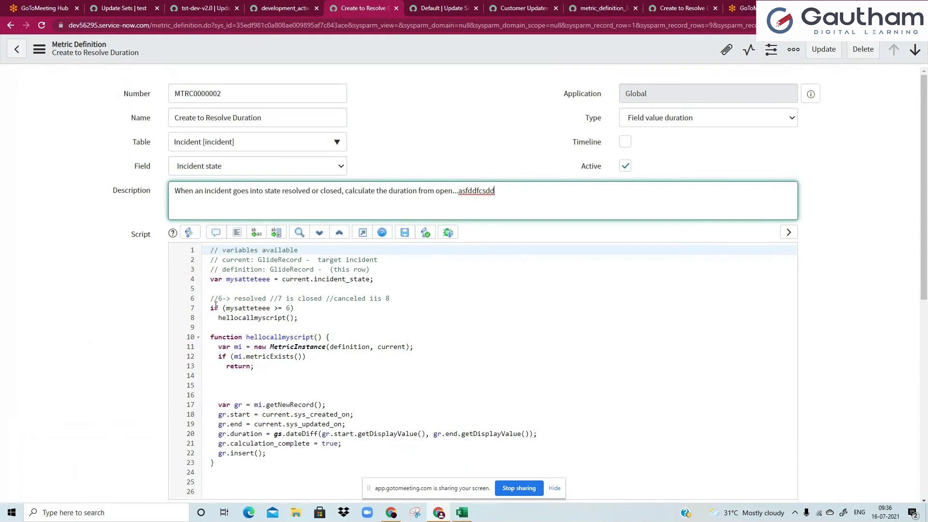
drag(211, 308, 297, 317)
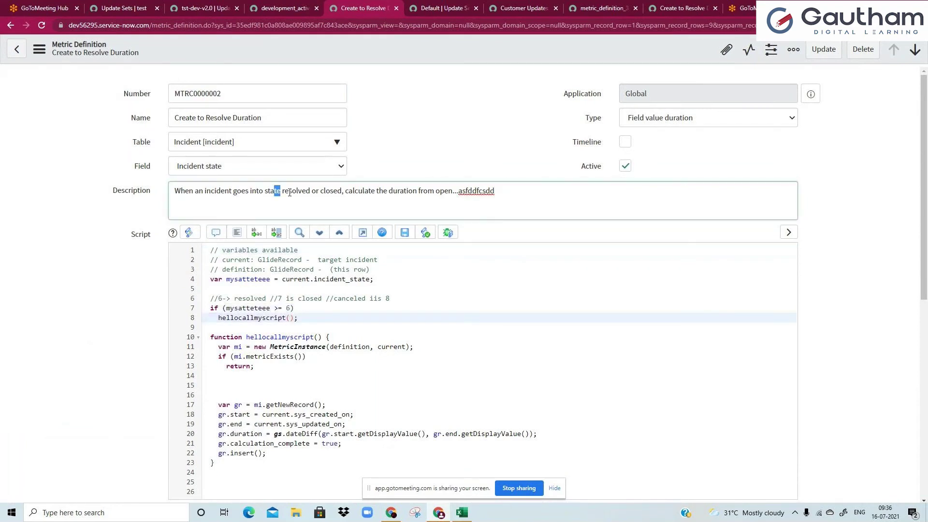
drag(289, 193, 481, 192)
click(404, 233)
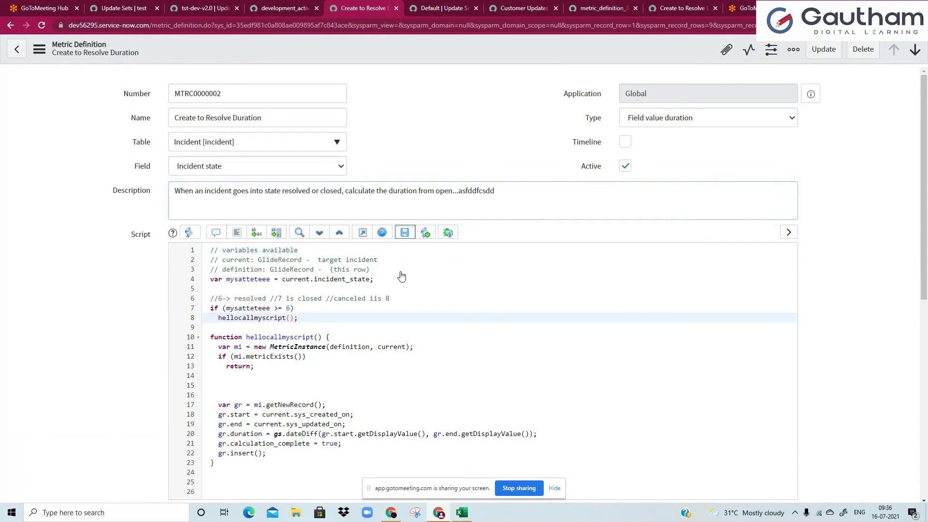
click(196, 6)
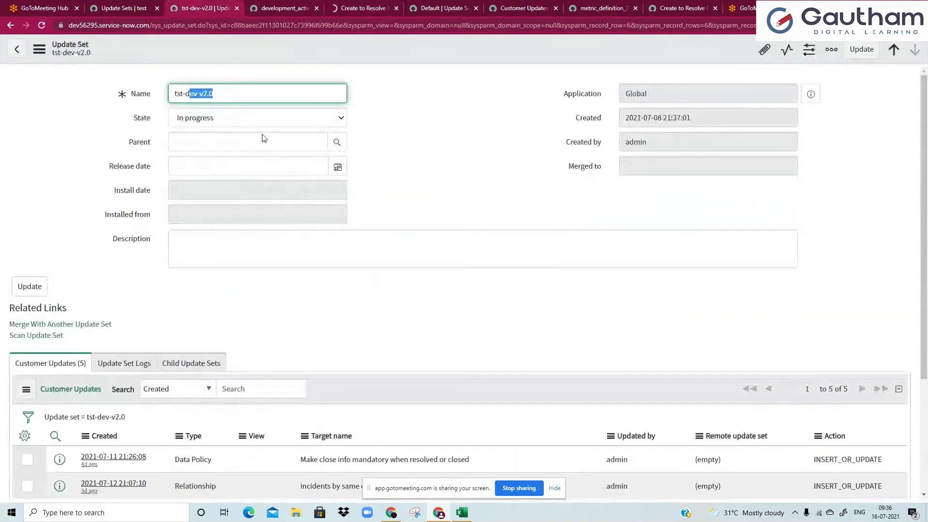
scroll(193, 232, down, 2)
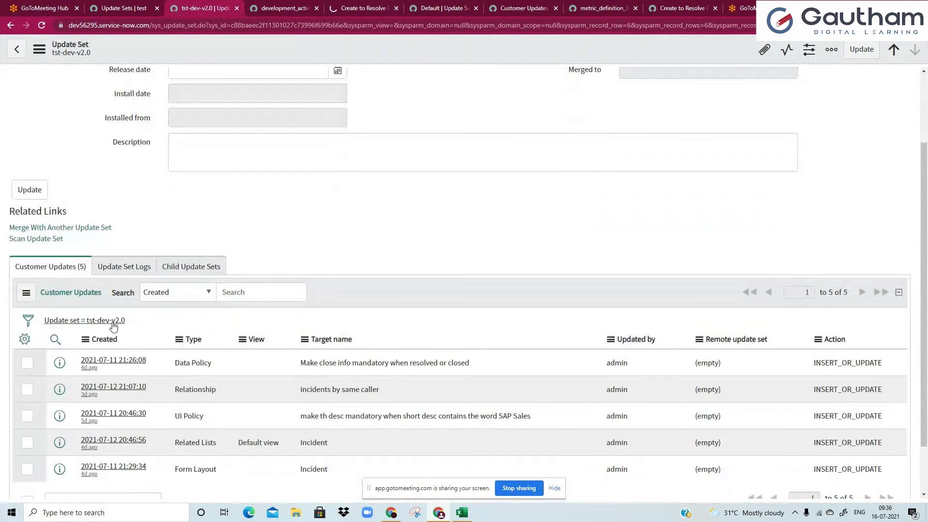
Refresh tst-dev-v2.0's customer updates and filter them to Create to Resolve Duration only.
click(114, 321)
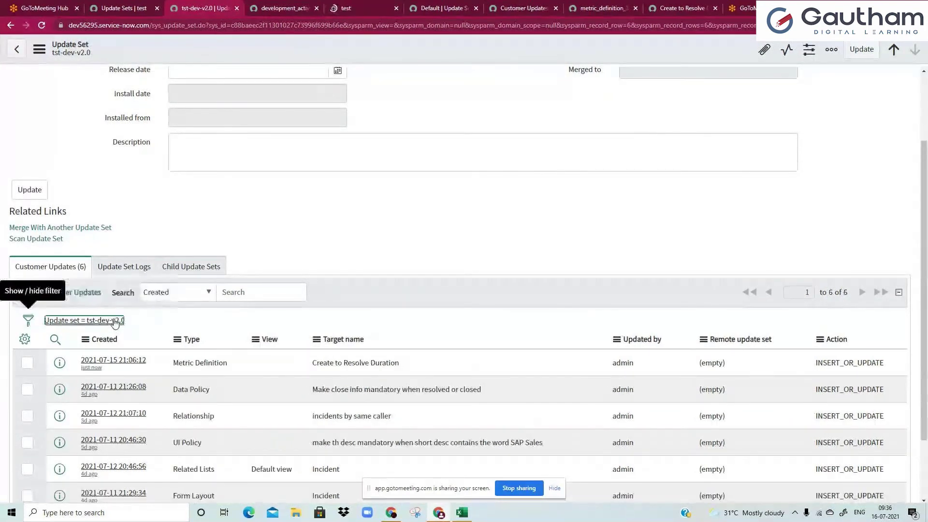
click(264, 7)
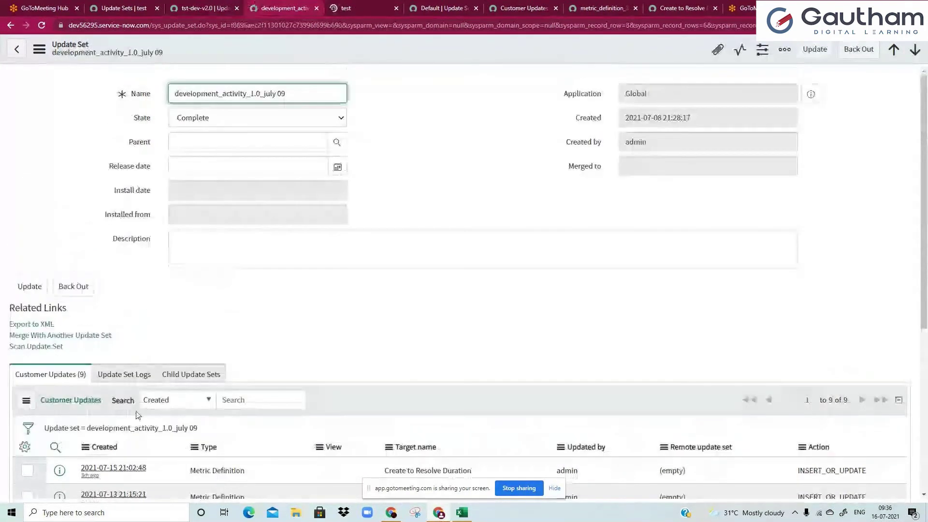
scroll(175, 372, down, 1)
right_click(418, 374)
key(Escape)
key(ctrl+shift+Tab)
right_click(356, 362)
click(382, 306)
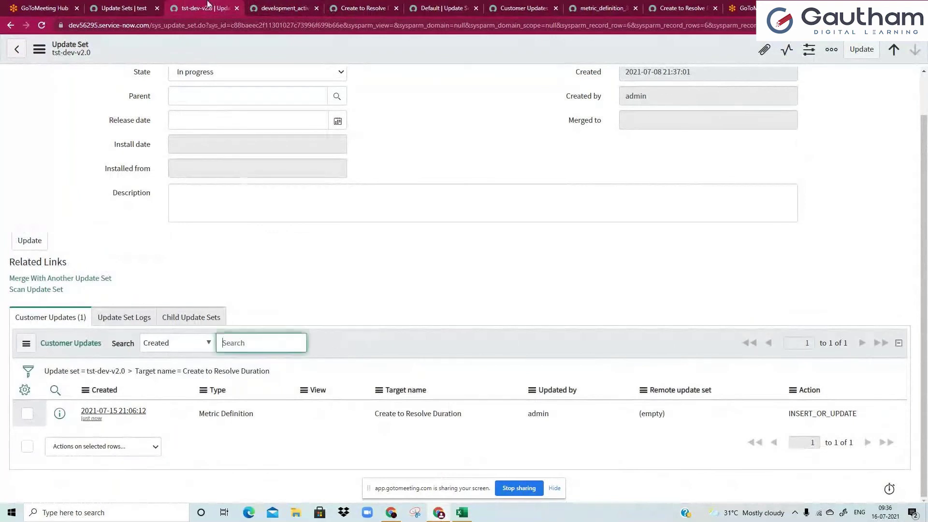
Locate the Create to Resolve Duration update in development_activity_1.0_july 09's customer updates.
click(270, 5)
click(239, 207)
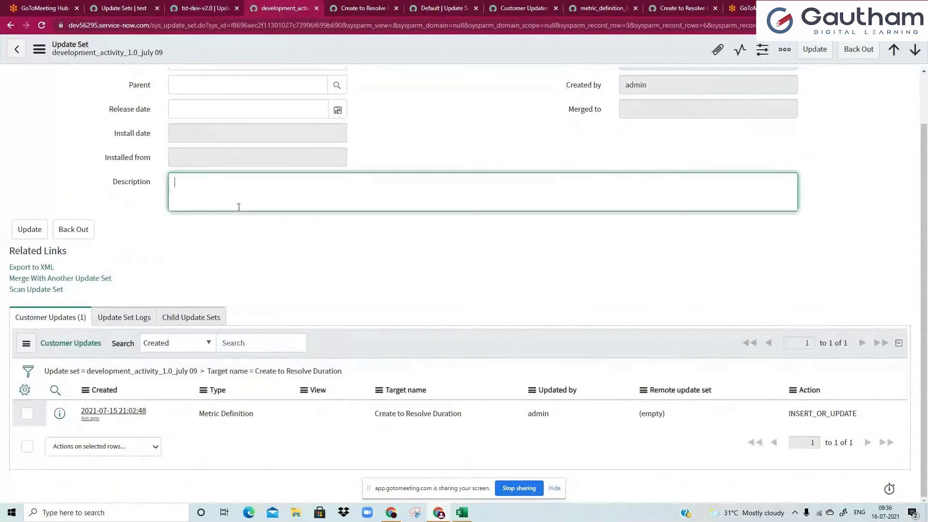
scroll(227, 135, up, 1)
click(338, 100)
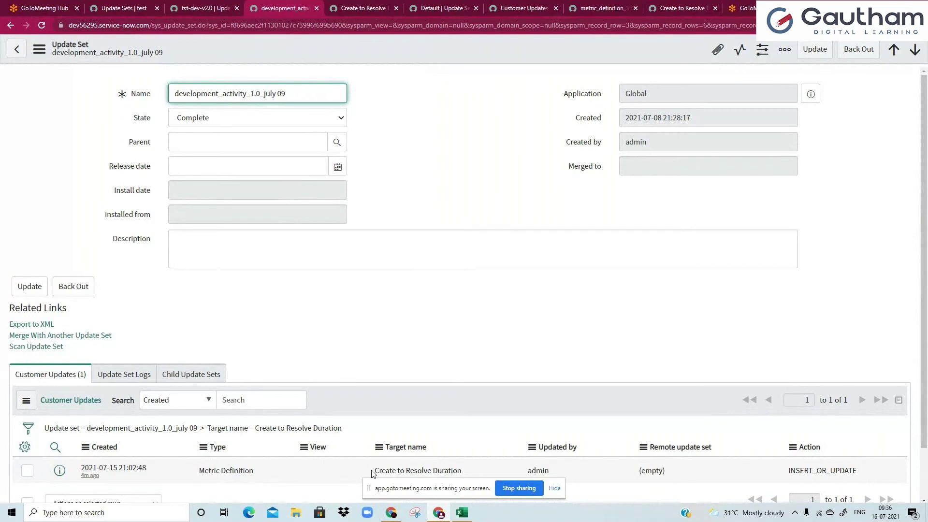
drag(372, 473, 424, 472)
key(ctrl+Tab)
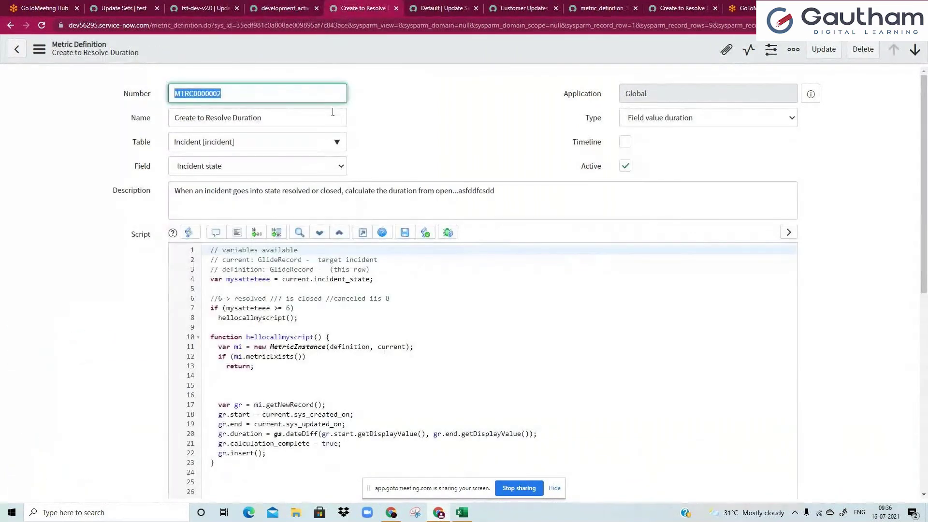
drag(458, 191, 570, 193)
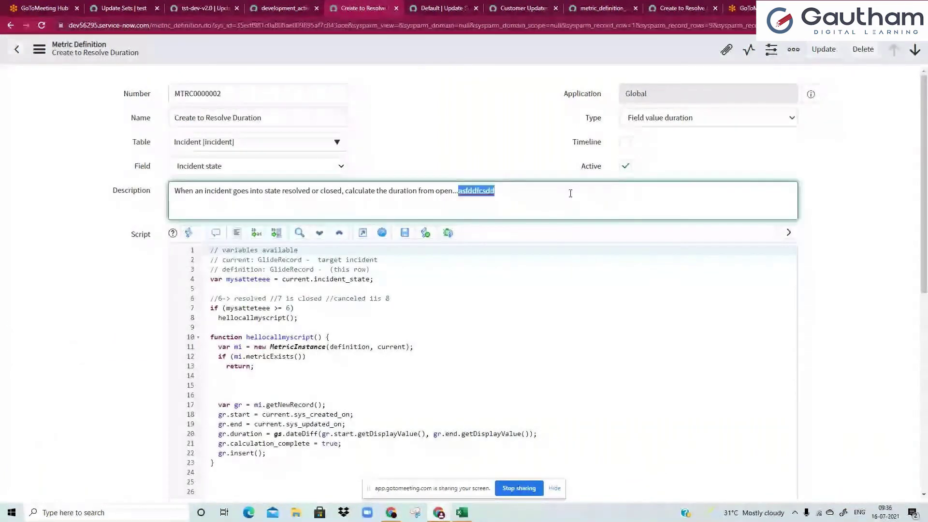
key(BackSpace)
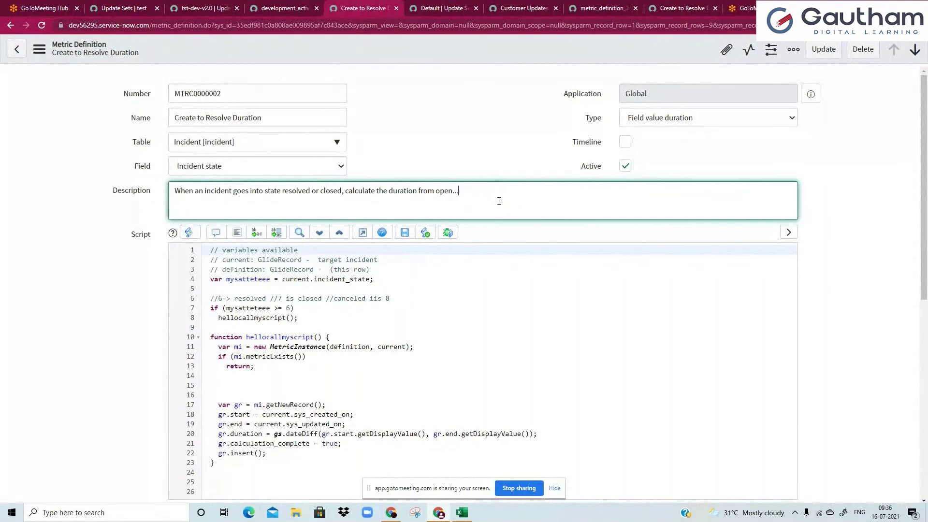
click(199, 7)
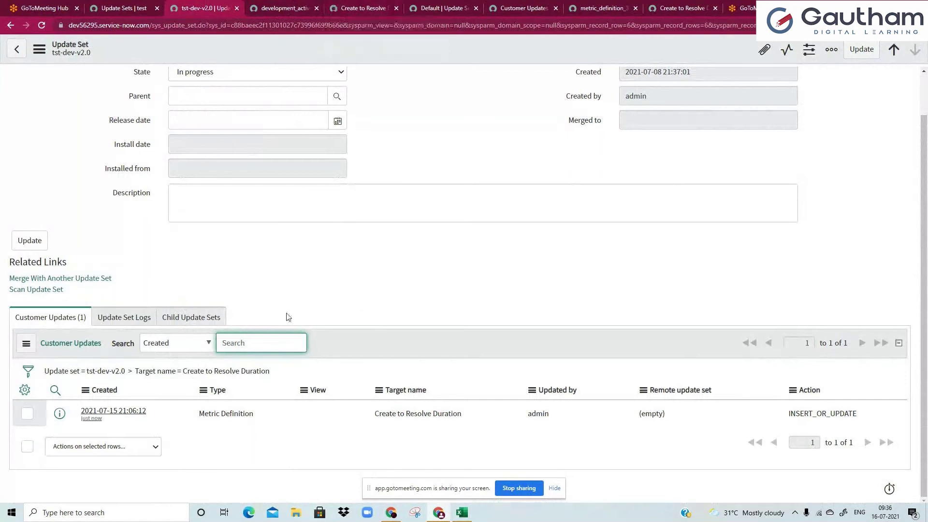
click(351, 7)
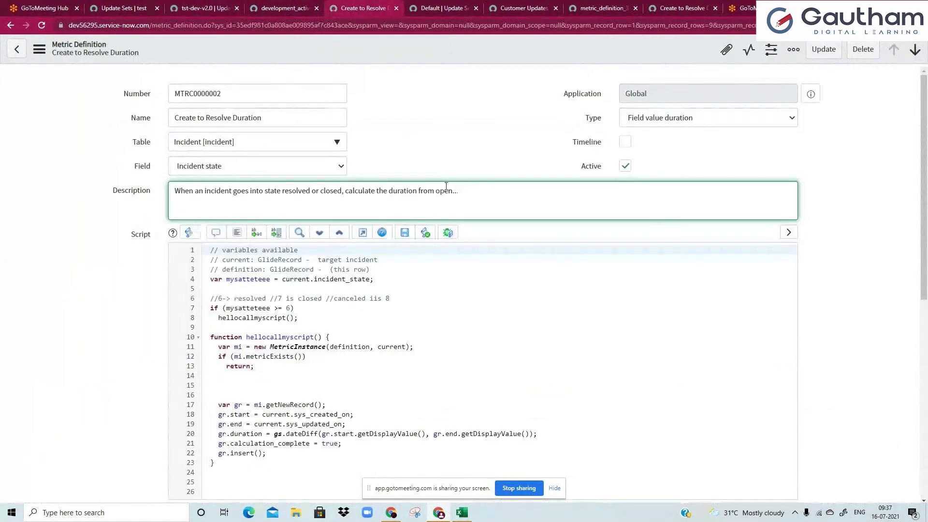
key(ctrl+z)
click(448, 193)
click(202, 6)
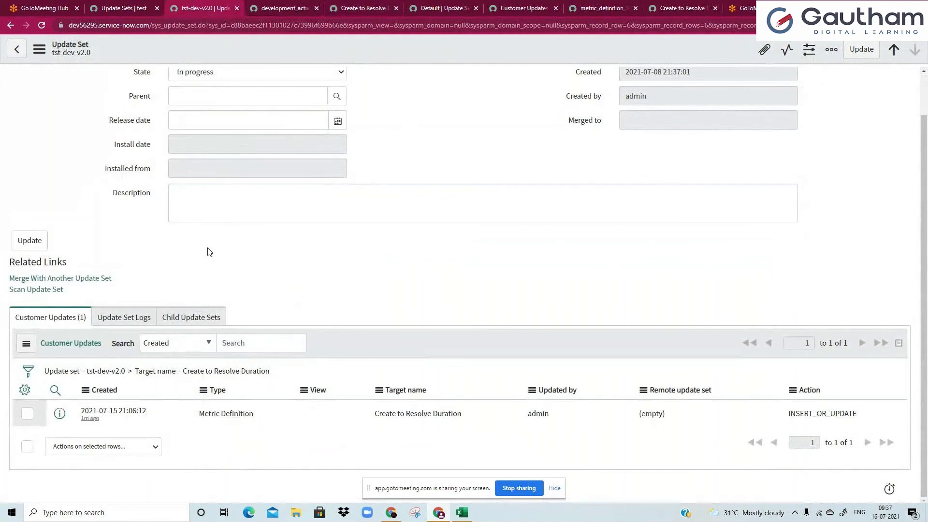
click(358, 8)
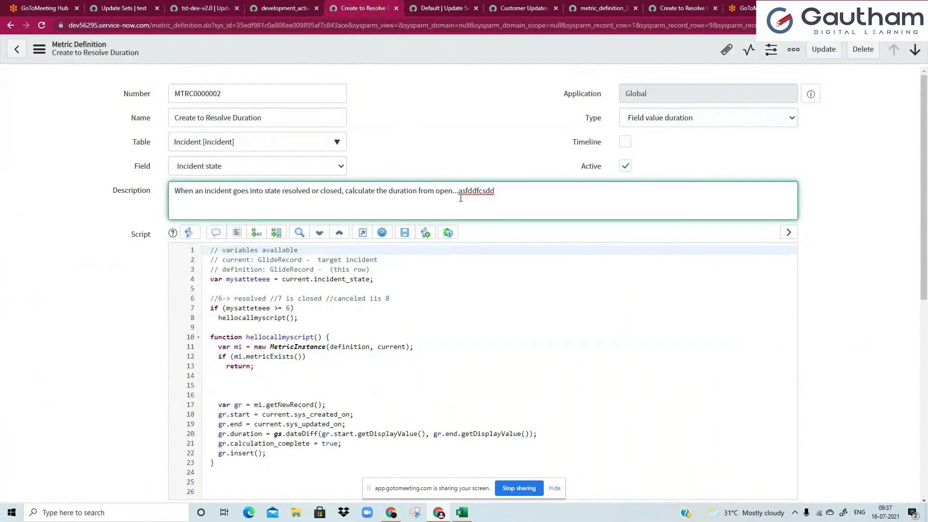
click(285, 8)
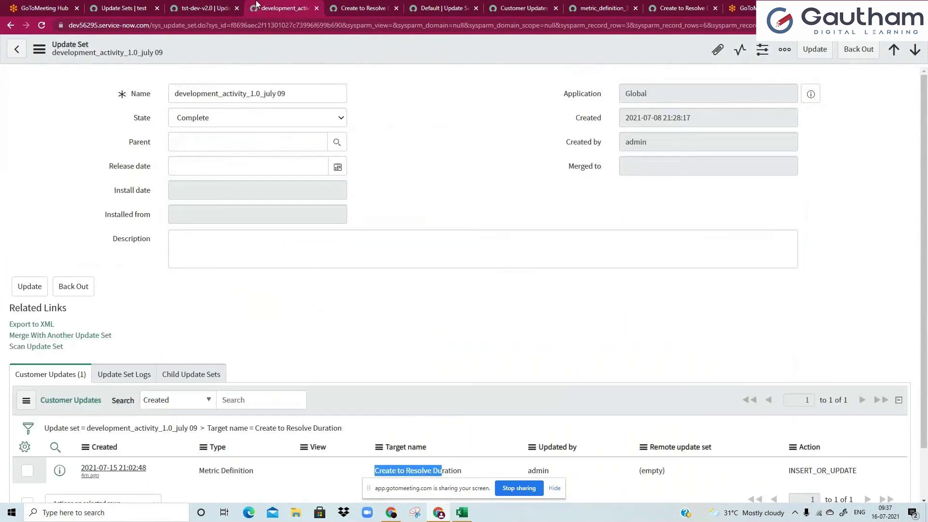
drag(255, 94, 297, 91)
click(297, 91)
Delete the 'asfddfcsdd' text from the end of the Create to Resolve Duration description.
key(ctrl+Tab)
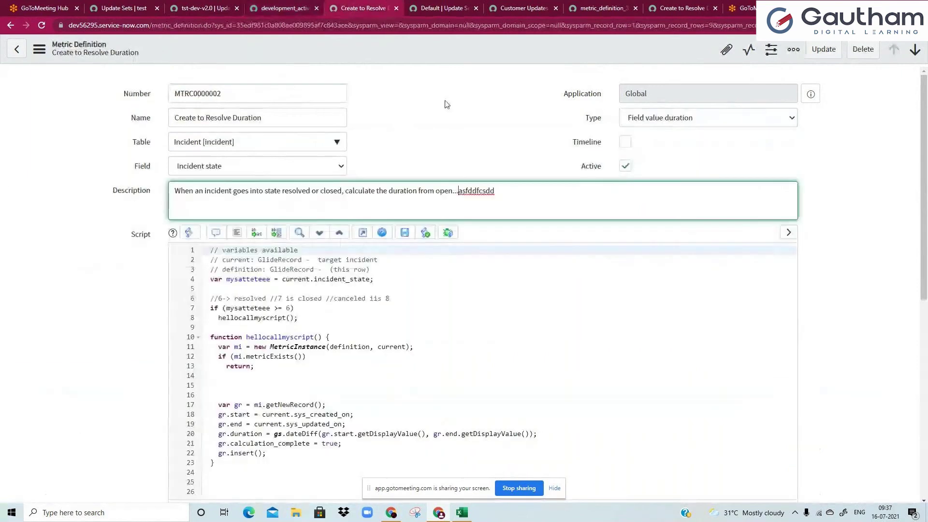
drag(454, 190, 521, 189)
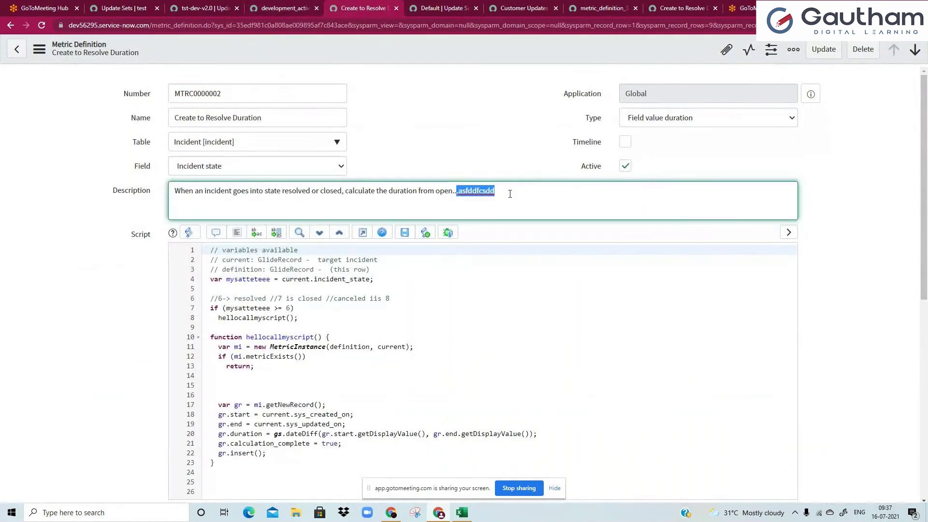
key(BackSpace)
Insert a '//tetstst' comment line after script line 6.
click(285, 7)
drag(243, 93, 319, 98)
key(ctrl+Tab)
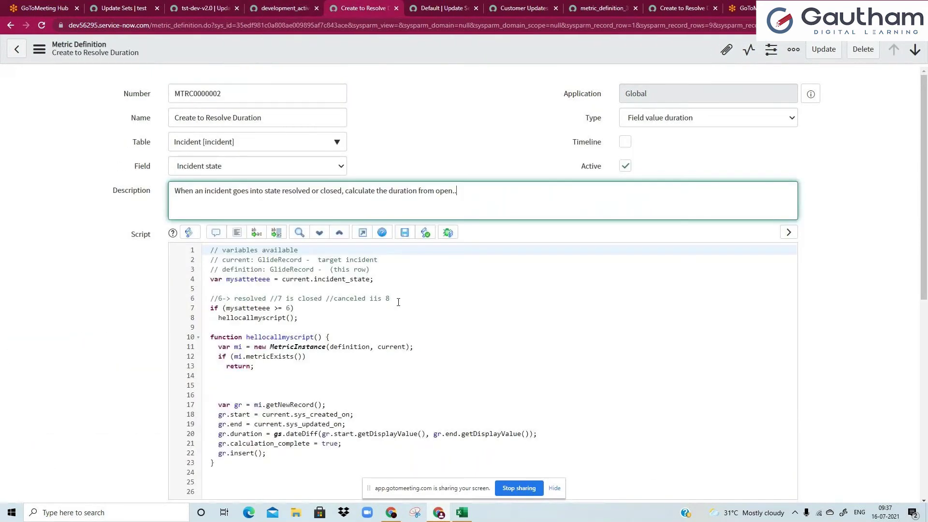
key(Return)
text(//tetsts)
End the description with 'hello'.
key(ctrl+shift+Tab)
key(ctrl+shift+Tab)
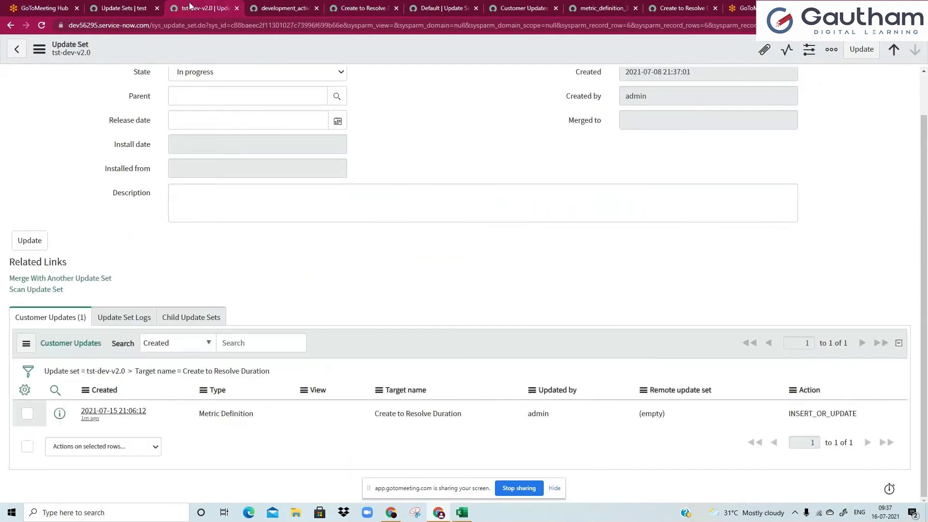
click(392, 5)
click(483, 193)
text(hello)
key(shift+Tab)
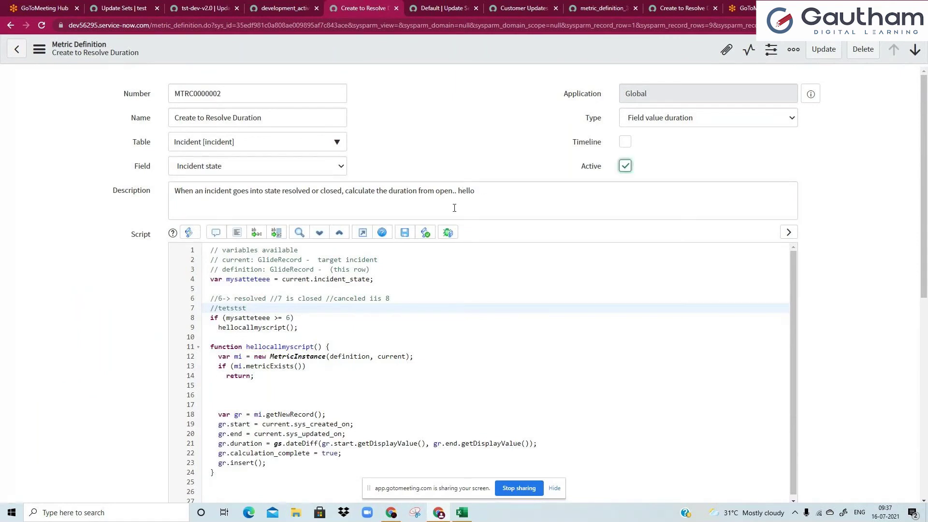
click(299, 8)
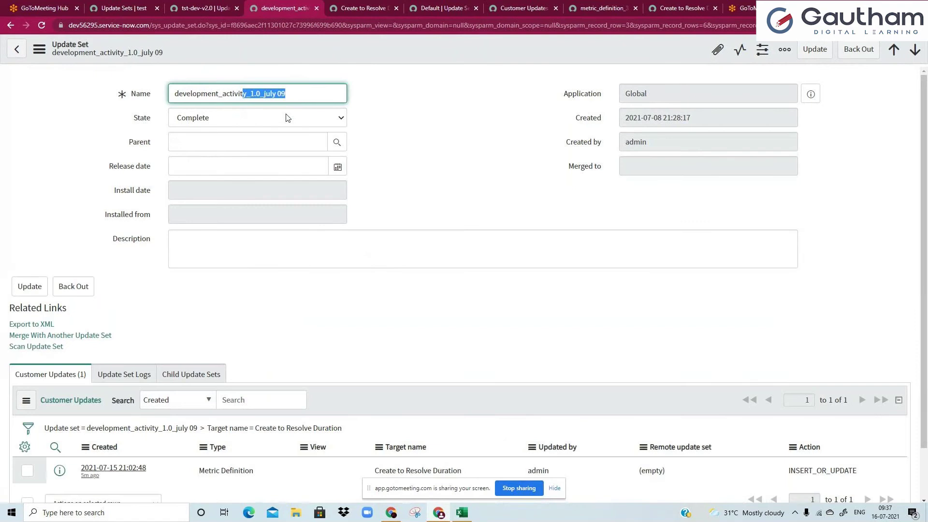
Compare the tst-dev-v2.0 and development_activity_1.0_july 09 records, then revisit the metric's script lines.
click(296, 96)
triple_click(299, 94)
click(301, 95)
click(205, 7)
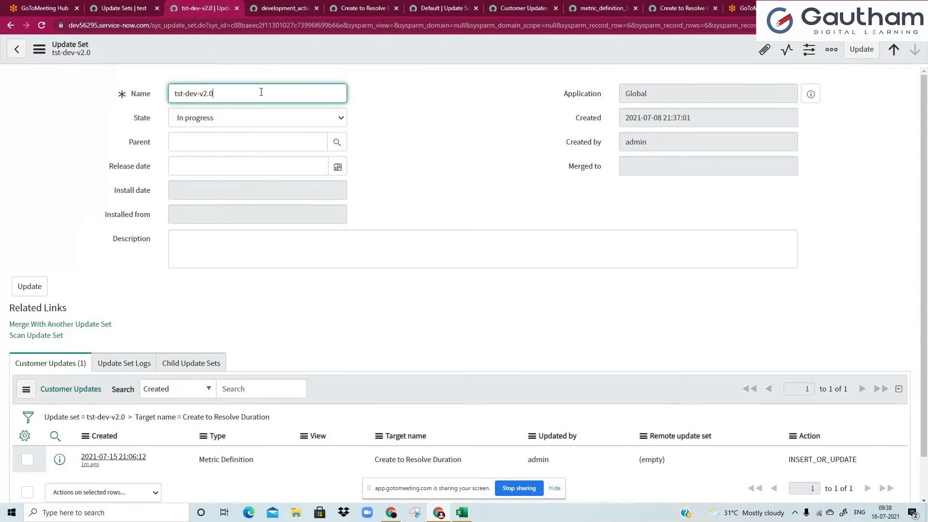
click(363, 8)
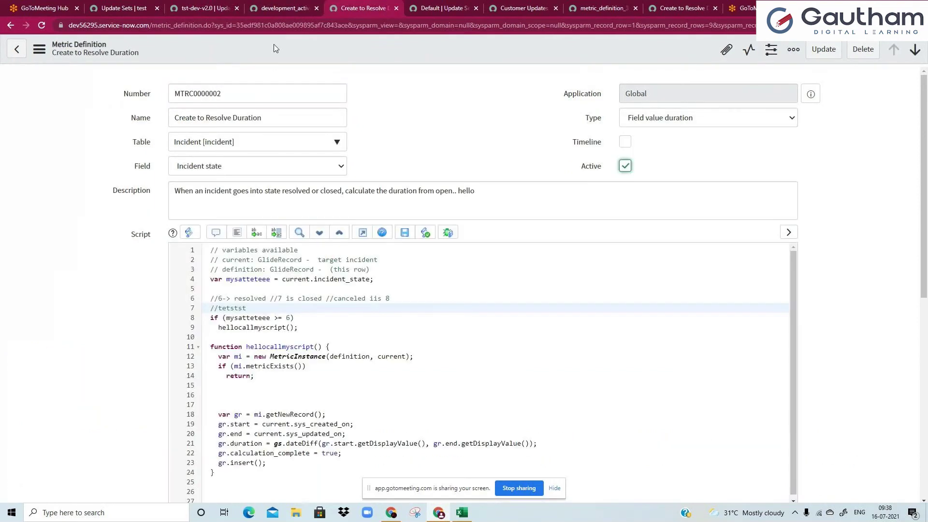
click(203, 7)
drag(189, 94, 211, 94)
click(210, 94)
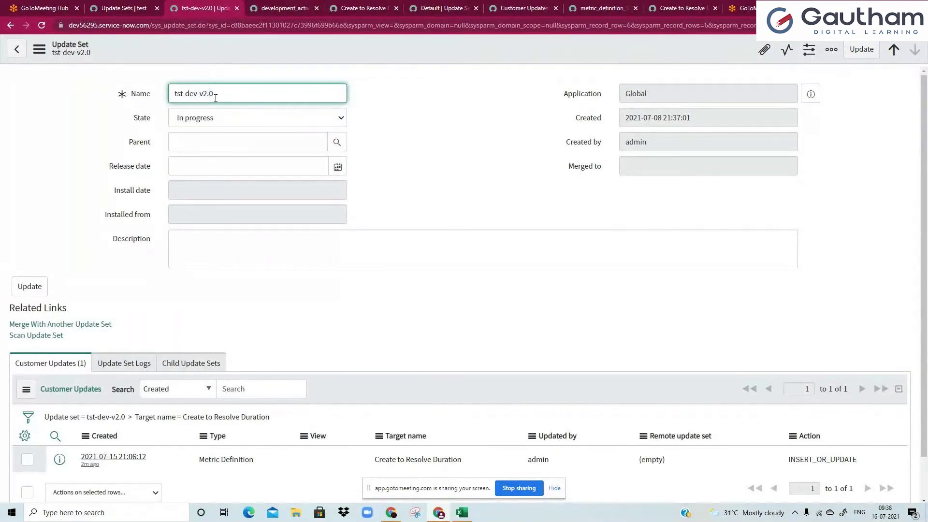
key(ctrl+Tab)
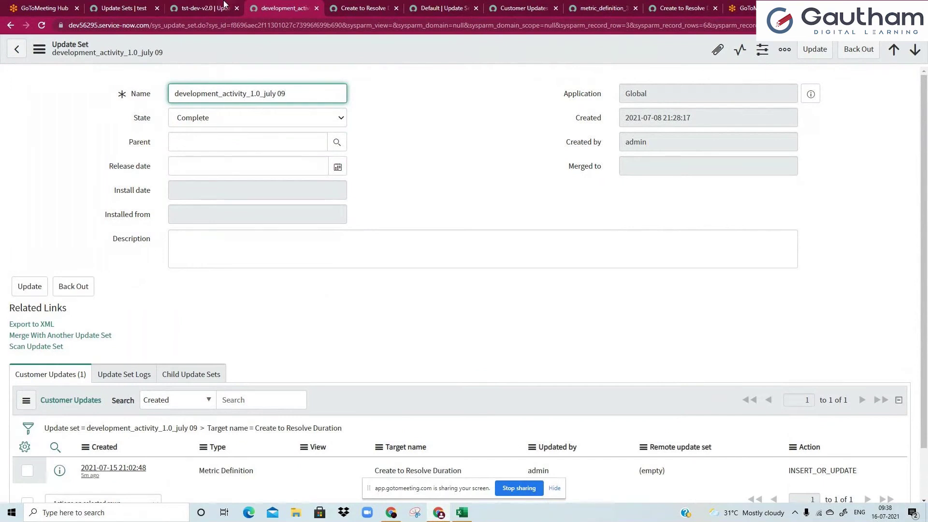
click(225, 7)
double_click(208, 91)
drag(215, 96, 183, 100)
click(182, 100)
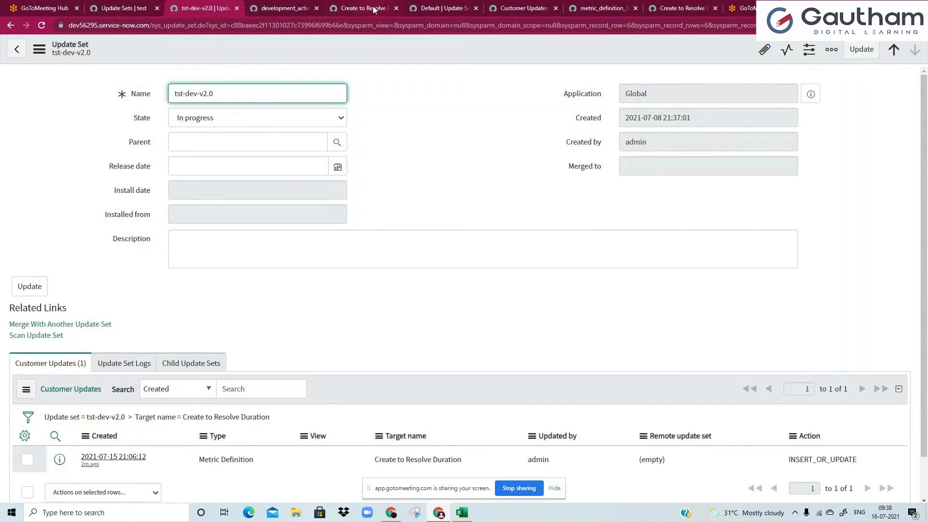
click(373, 8)
drag(218, 250, 253, 312)
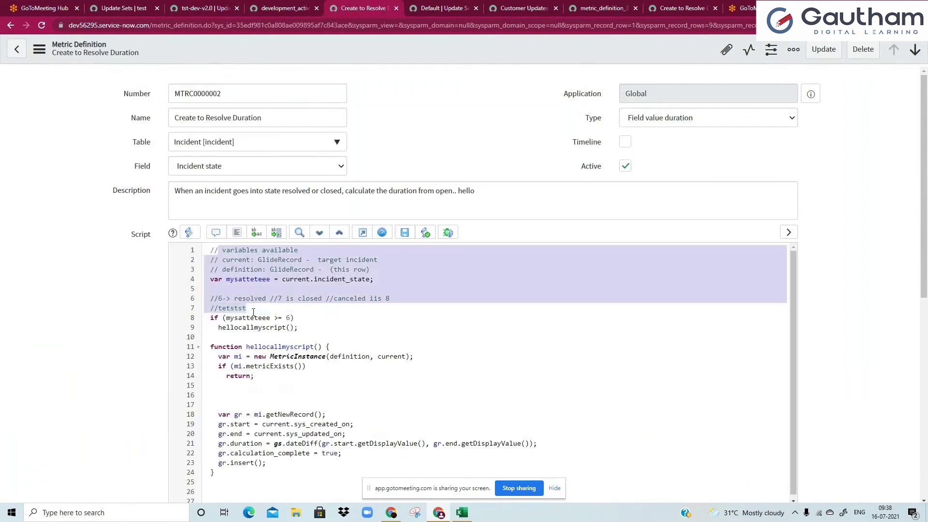
Append 'updated by person 2' after 'hello' in the description.
click(253, 312)
drag(203, 190, 448, 190)
double_click(466, 191)
click(490, 196)
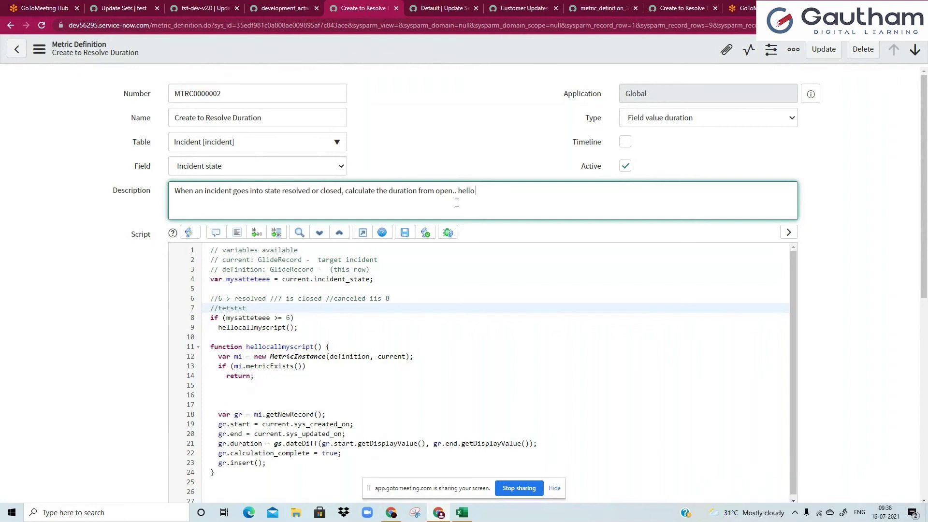
text(updated by person 2)
Append 'updated by person1' to the line 6 script comment, fixing the typo.
click(388, 299)
text(updated by)
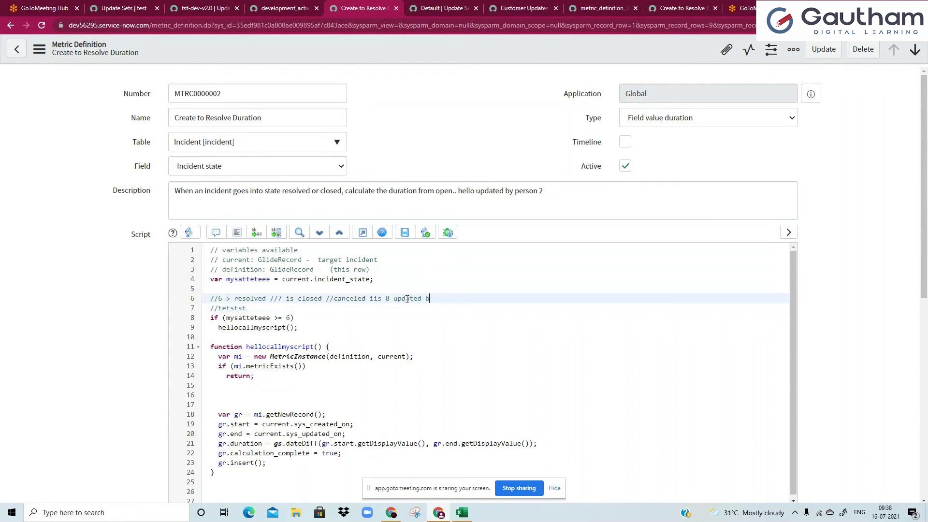
text( p[erson 1)
click(470, 300)
key(BackSpace)
key(Left)
key(Left)
key(Left)
key(Left)
key(Left)
key(BackSpace)
click(476, 301)
key(BackSpace)
Review the edited description and script lines 2 to 11.
drag(543, 190, 343, 192)
click(343, 192)
click(445, 298)
click(410, 331)
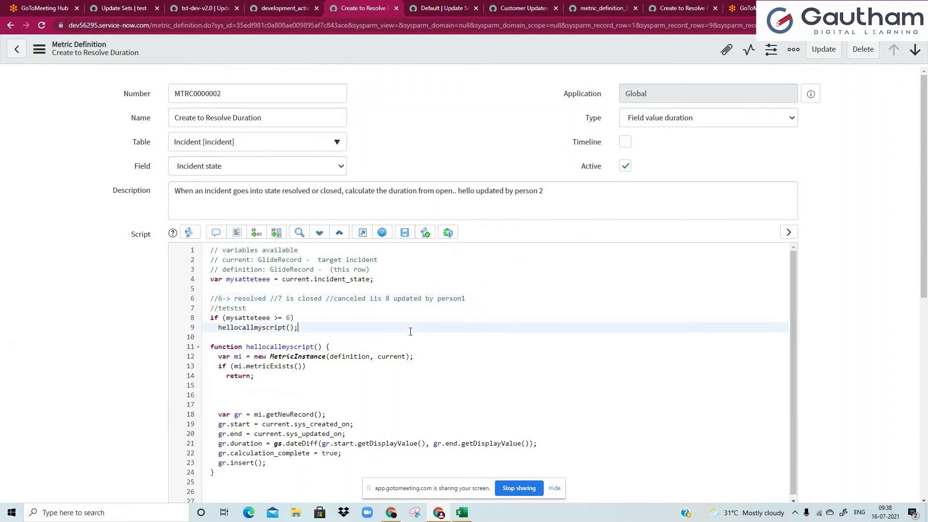
click(479, 190)
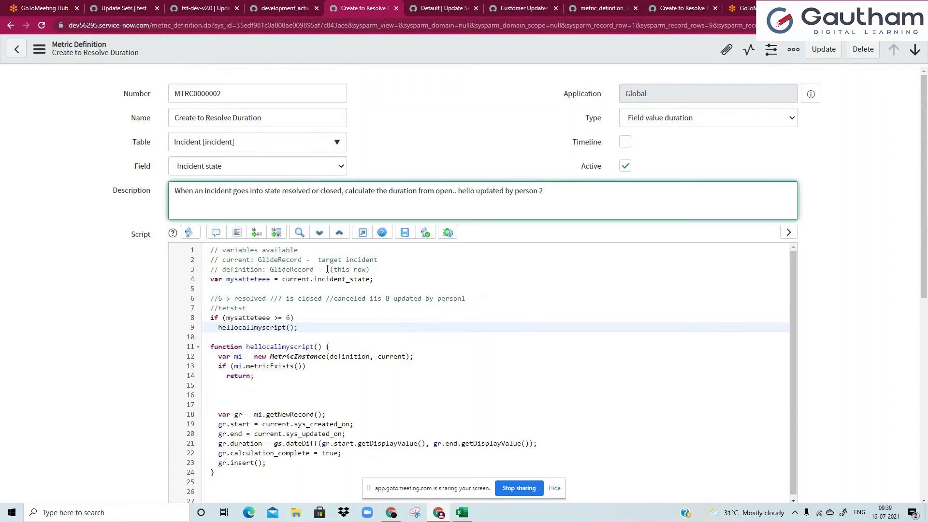
drag(309, 265, 334, 346)
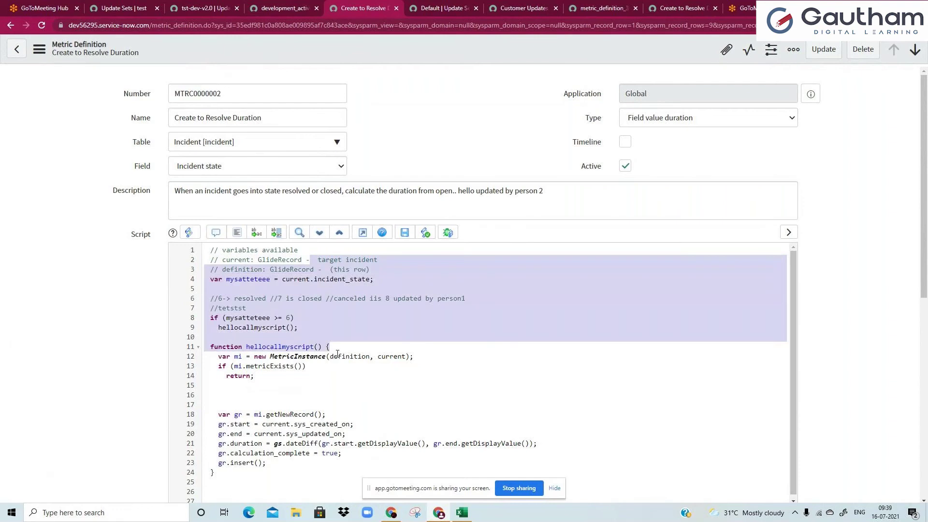
click(337, 366)
drag(457, 190, 551, 207)
click(551, 207)
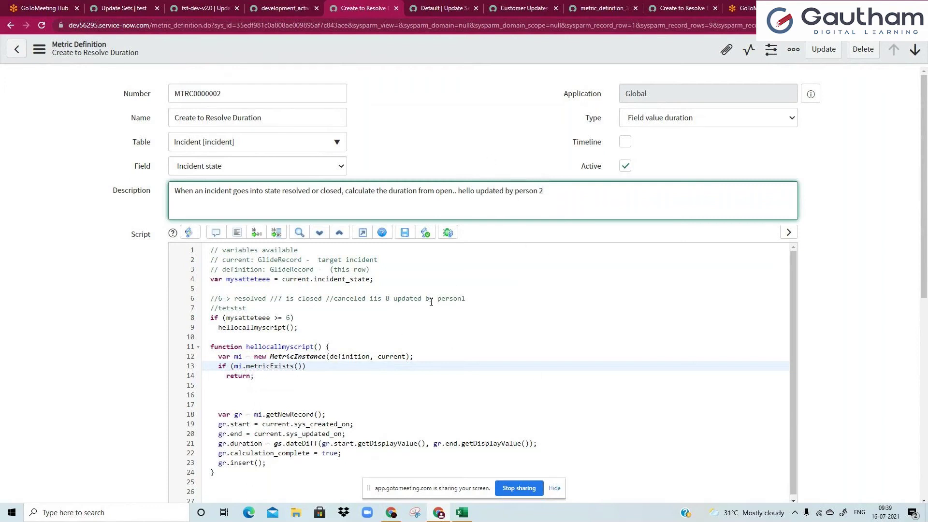
Review the description's 'hello updated by person 2' ending and script lines 2 to 20.
double_click(505, 194)
drag(505, 194, 546, 195)
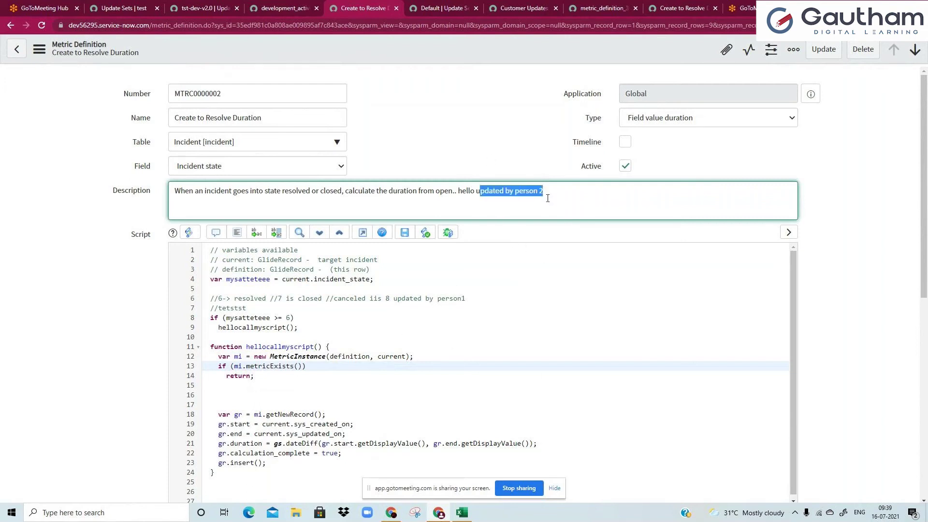
click(547, 197)
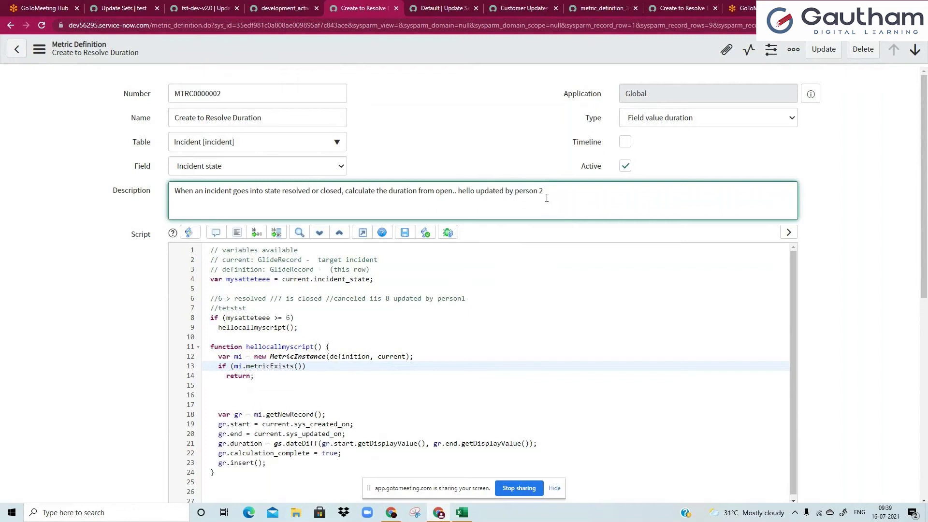
drag(547, 197, 376, 195)
click(376, 195)
drag(350, 264, 408, 434)
click(409, 434)
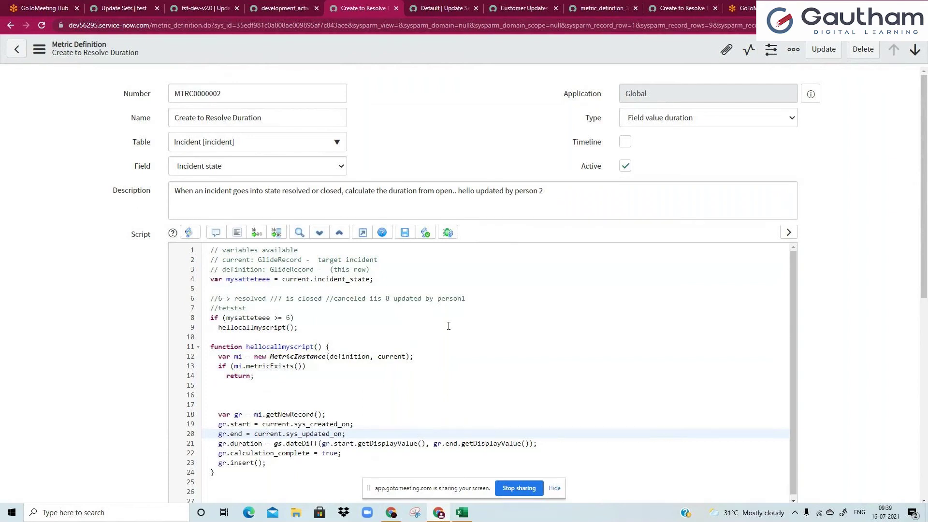
Check the 'updated by person1' comment on script line 6 and the description text.
click(471, 298)
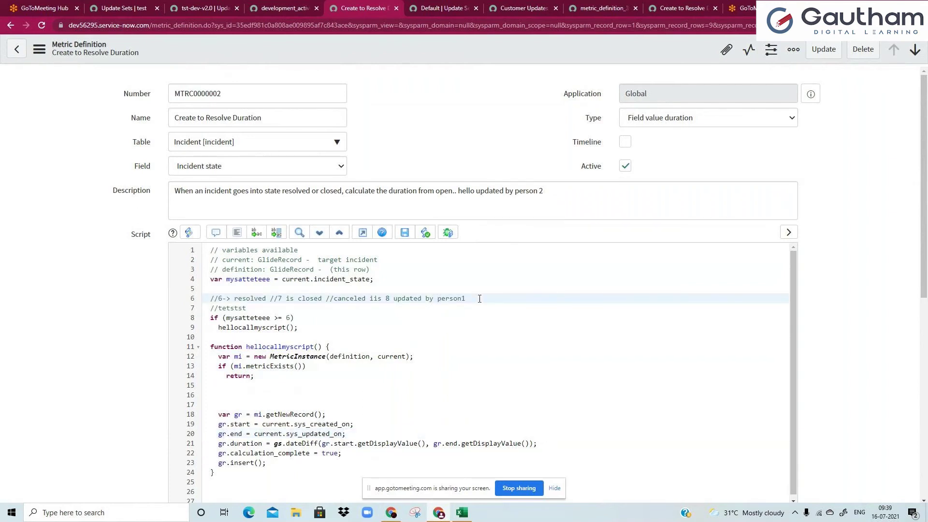
double_click(445, 299)
double_click(445, 298)
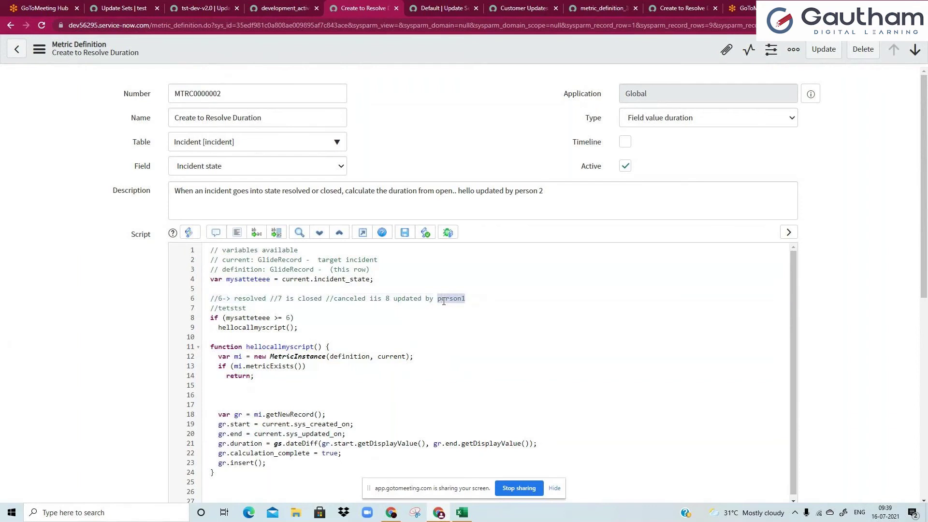
click(458, 299)
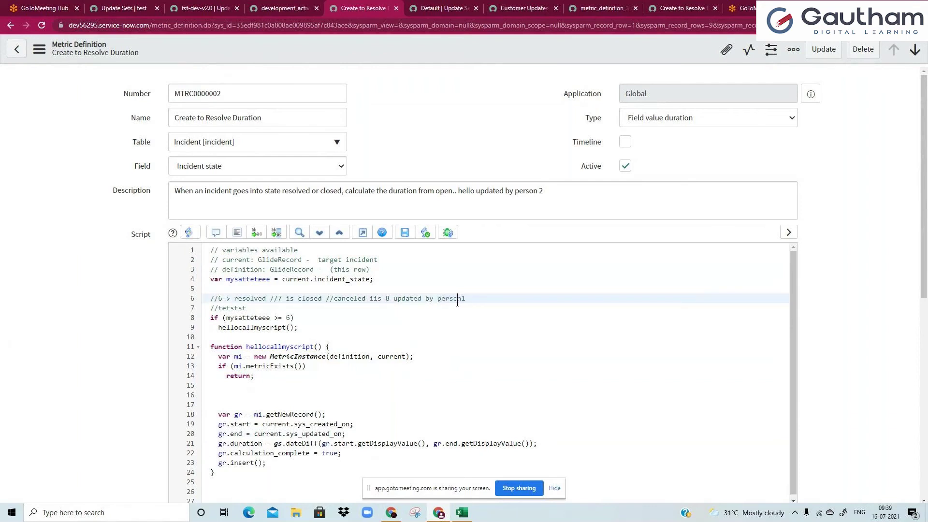
drag(455, 189, 480, 191)
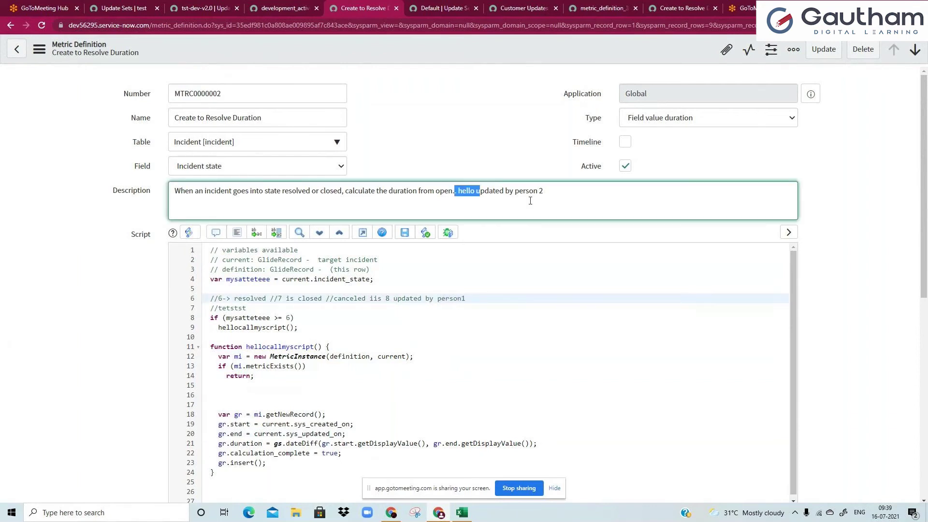
drag(210, 269, 307, 301)
click(338, 338)
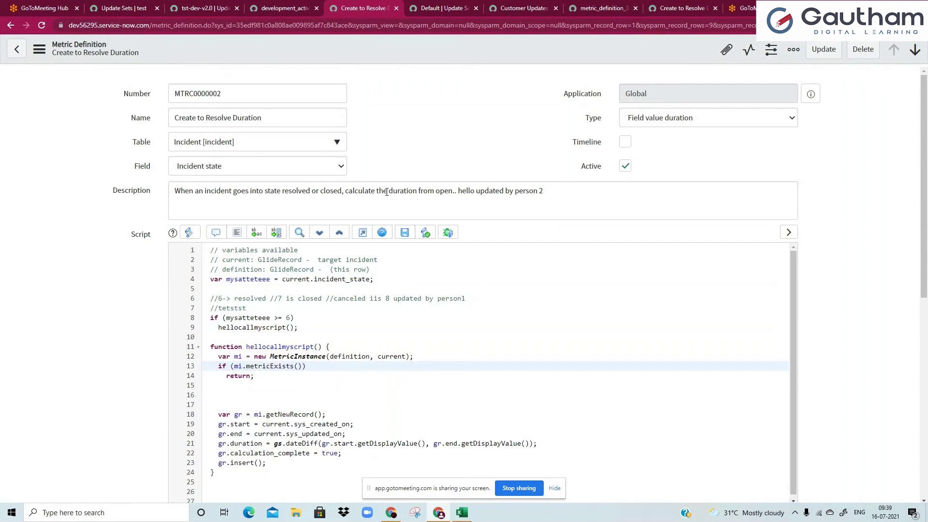
click(490, 203)
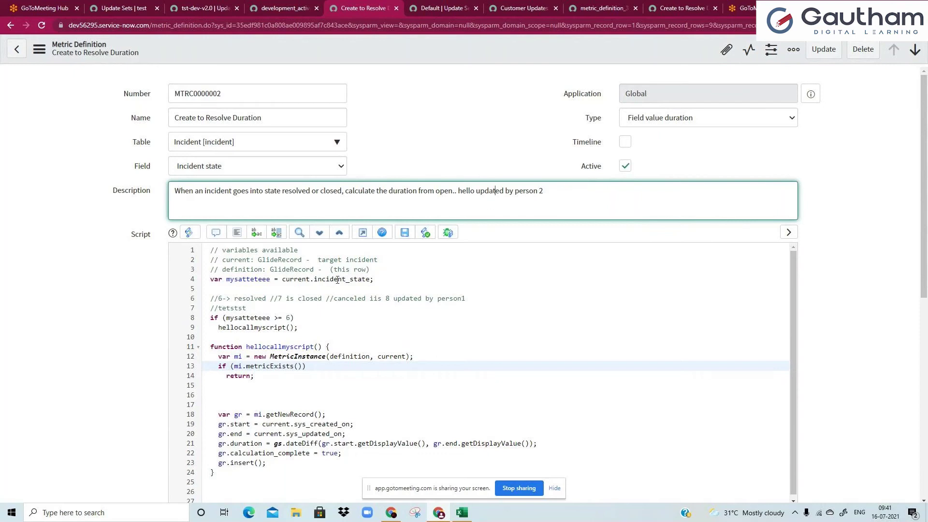
Remove the Target name condition from the tst-dev-v2.0 and development_activity updates lists.
click(218, 8)
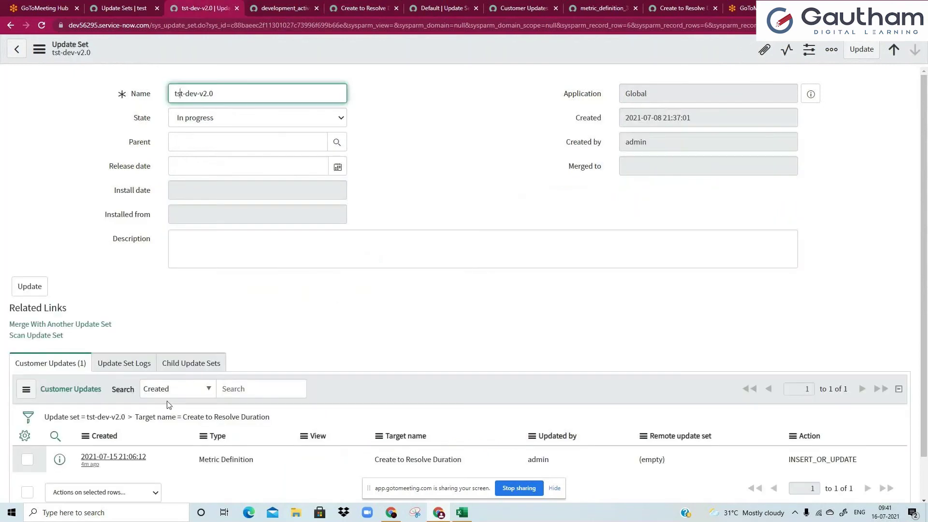
click(129, 424)
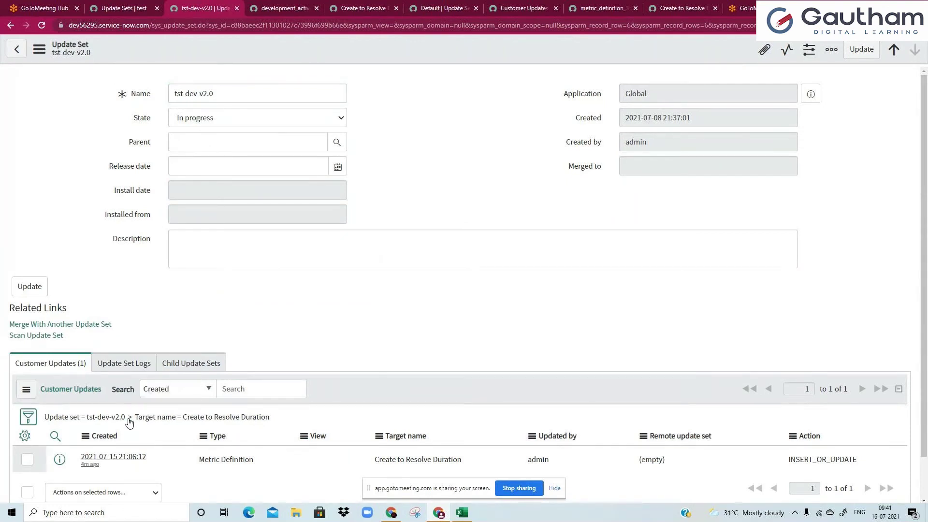
click(285, 8)
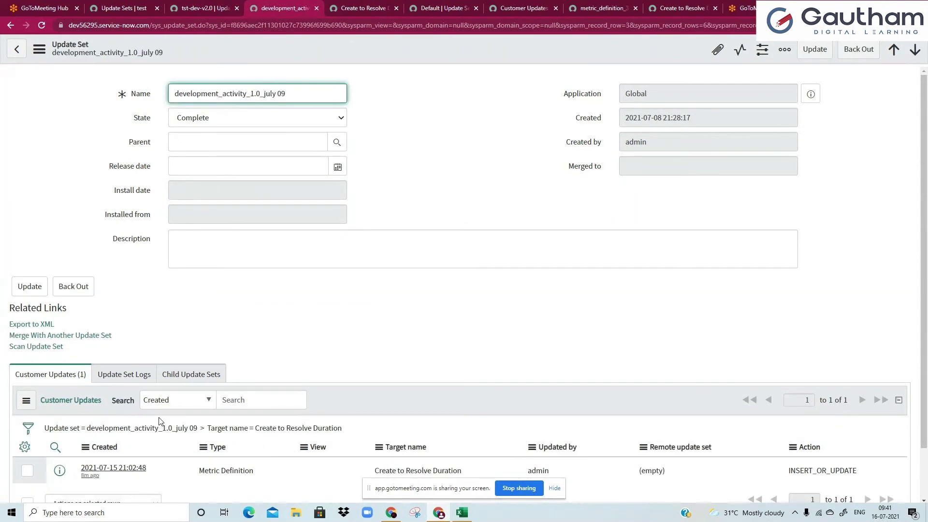
click(208, 432)
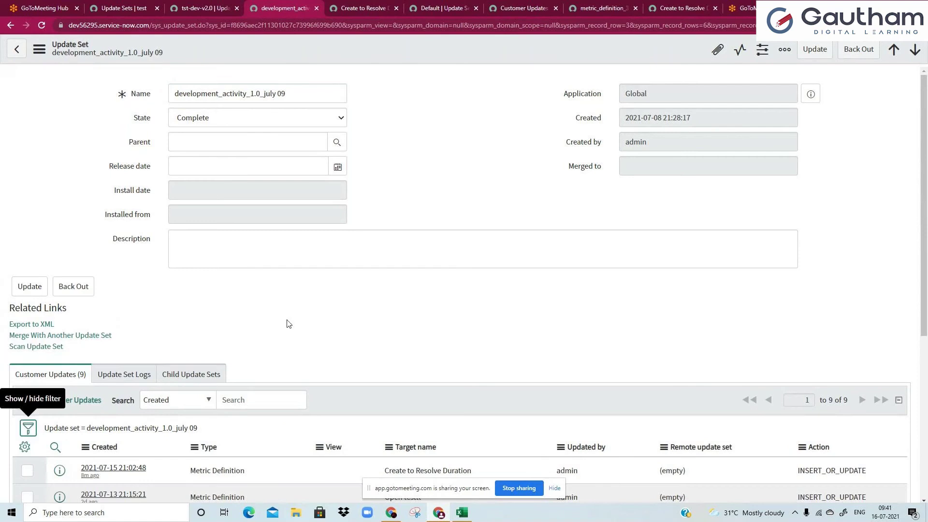
Save the description '6 +9(1 is common)' and start Merge With Another Update Set.
click(308, 253)
text(6 +9)
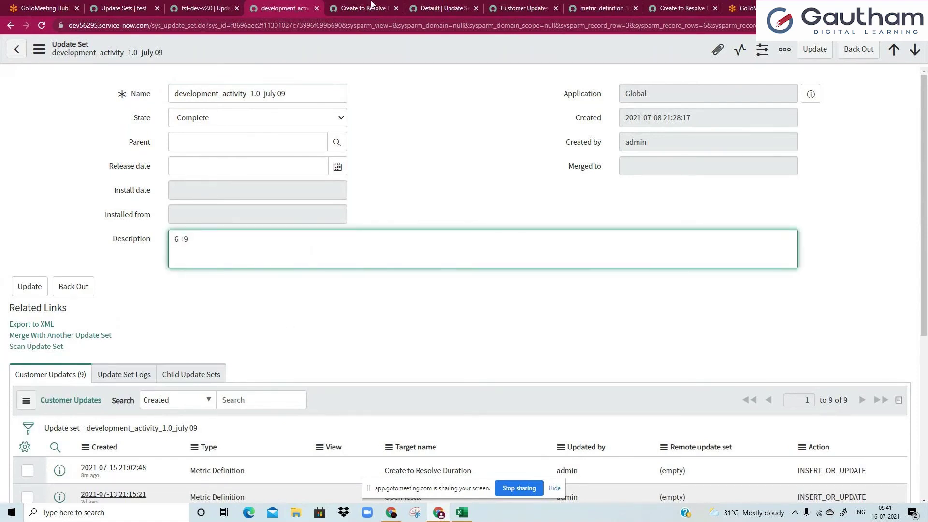
right_click(413, 40)
click(427, 51)
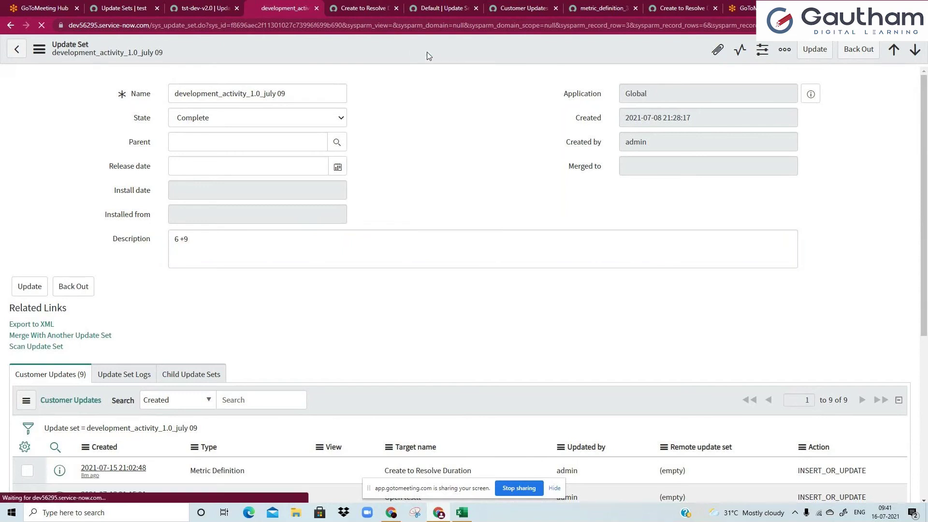
click(246, 234)
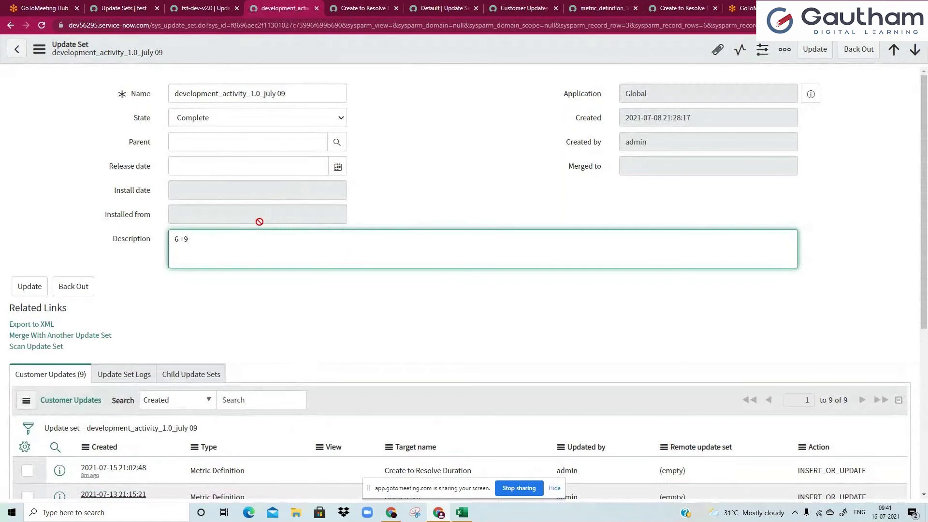
text((1 is c)
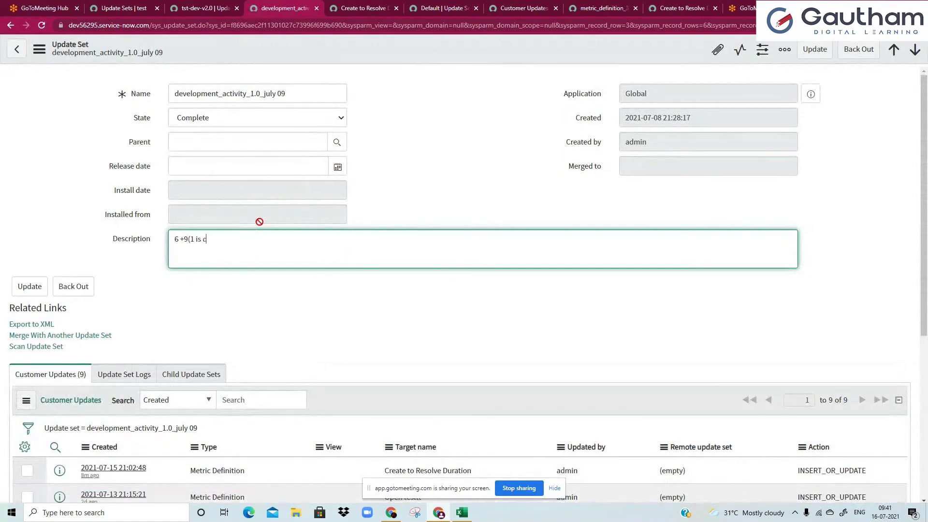
text(ommon))
key(ctrl+s)
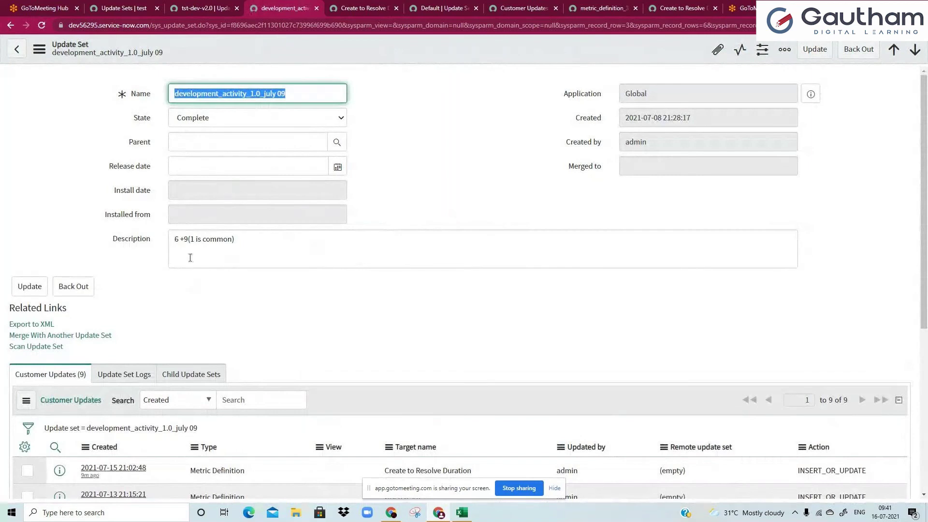
click(197, 243)
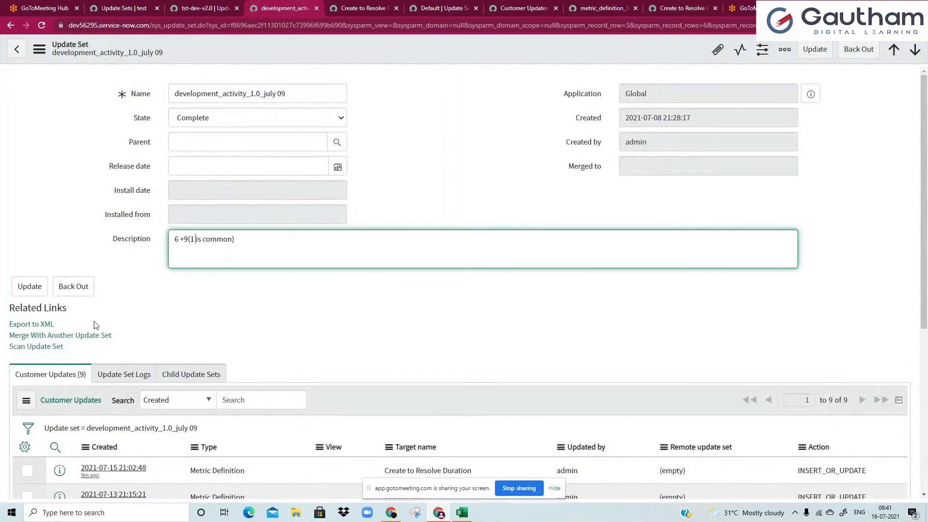
click(80, 336)
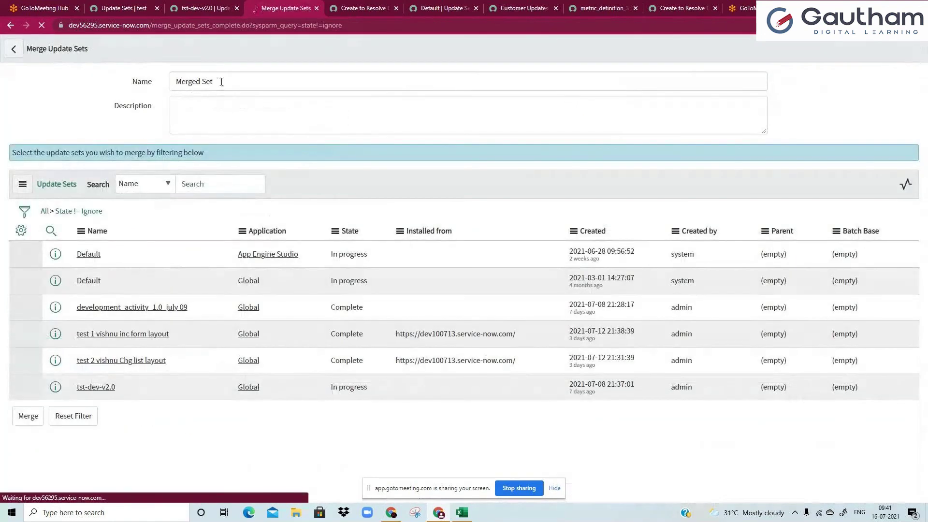
Name the merged set 'jul16 merged set migration', fixing typos, and show the candidate filter conditions.
triple_click(222, 82)
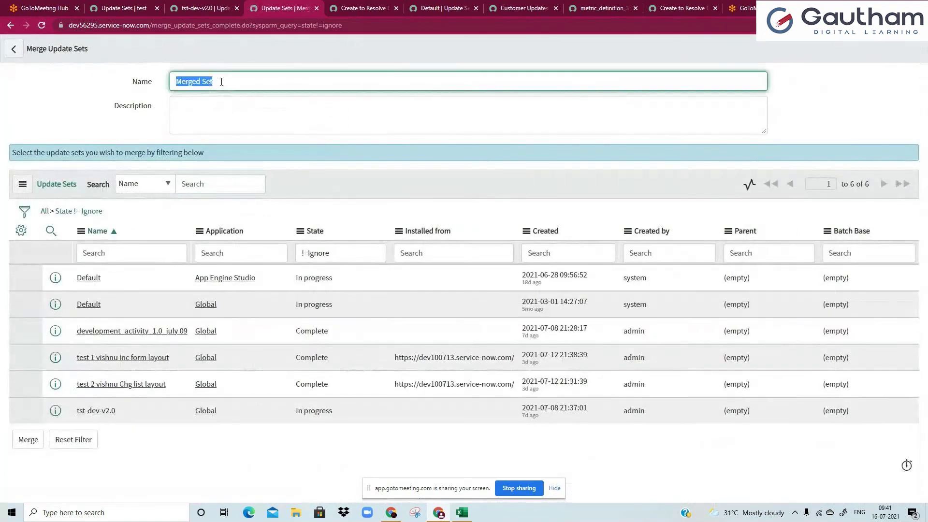
text(jul16 mergerd set migation)
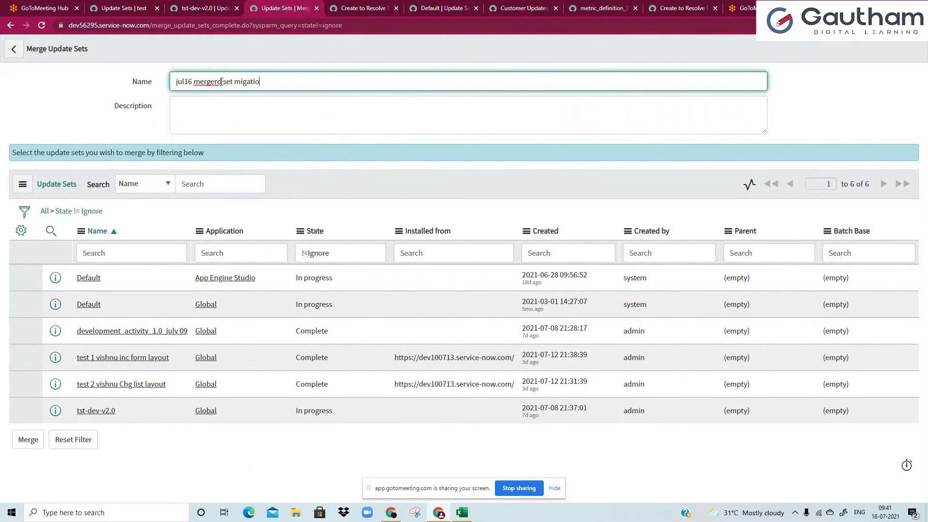
key(Left)
key(Left)
key(Left)
key(Left)
key(Left)
text(r)
click(217, 81)
key(BackSpace)
click(220, 124)
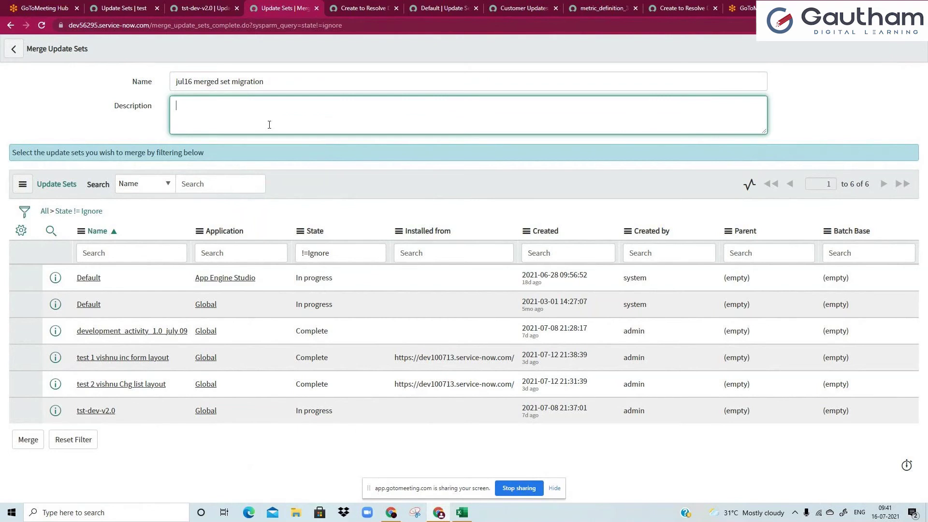
click(186, 251)
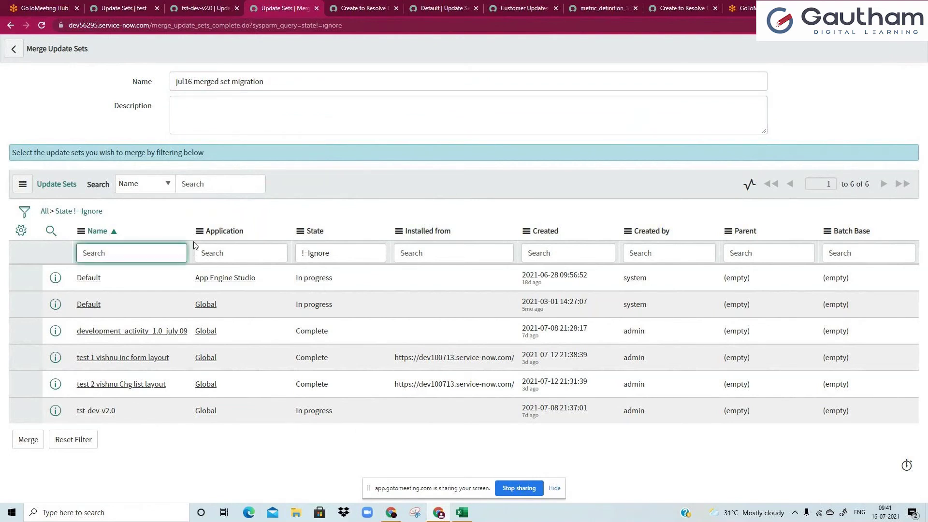
click(24, 211)
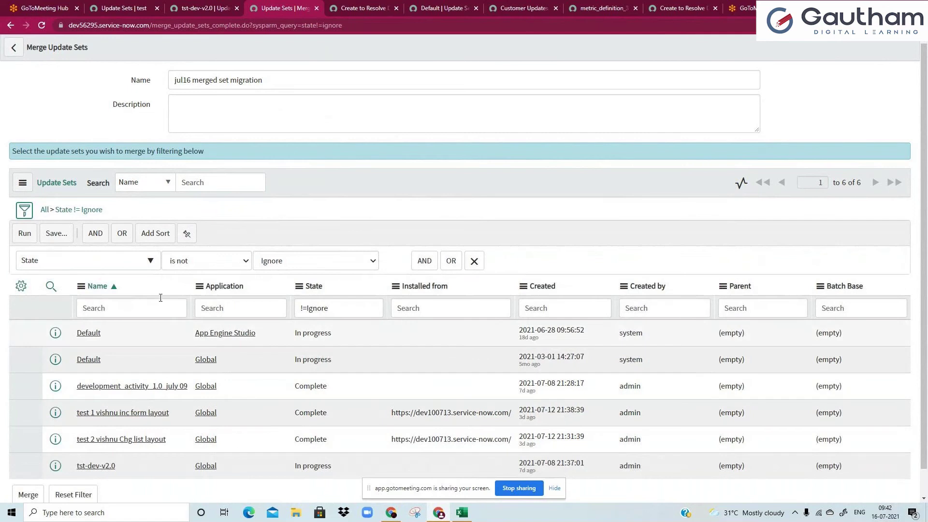
Set the candidate update set filter condition to Name is one of.
click(147, 260)
text(na)
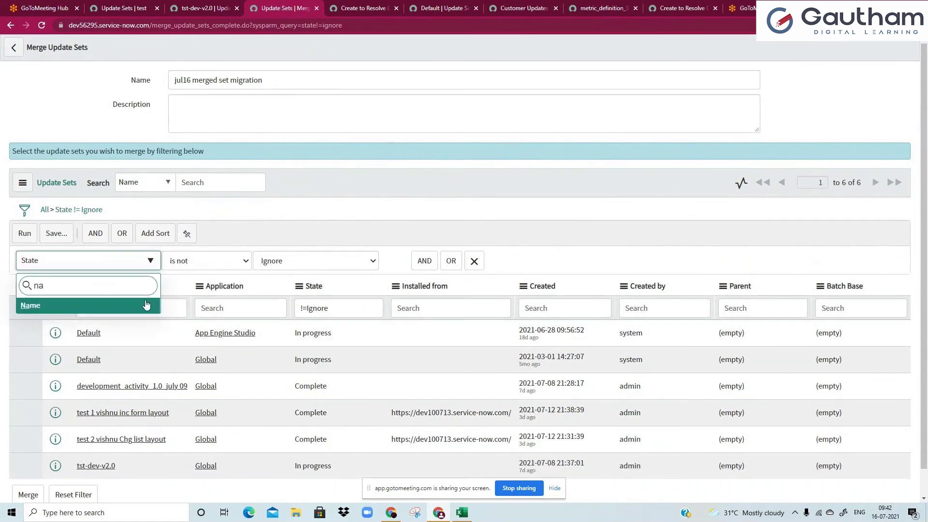
click(146, 304)
click(187, 262)
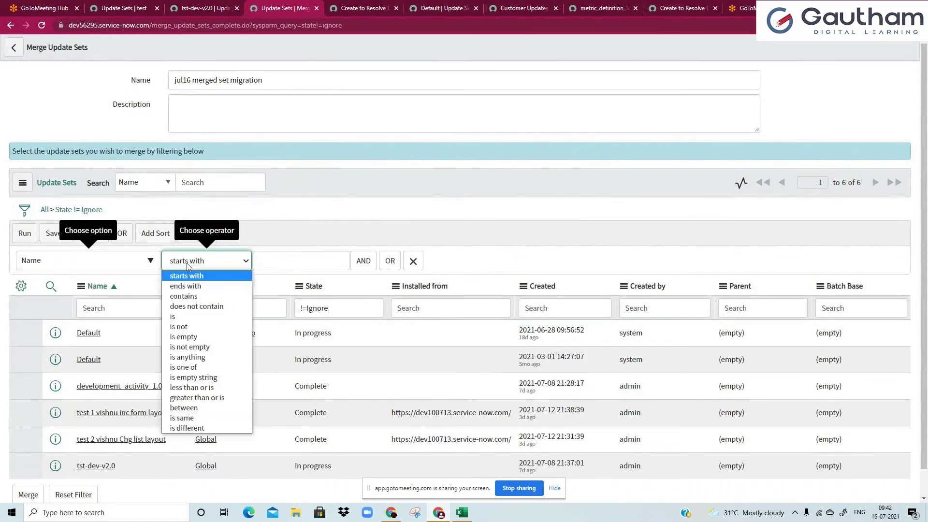
click(200, 366)
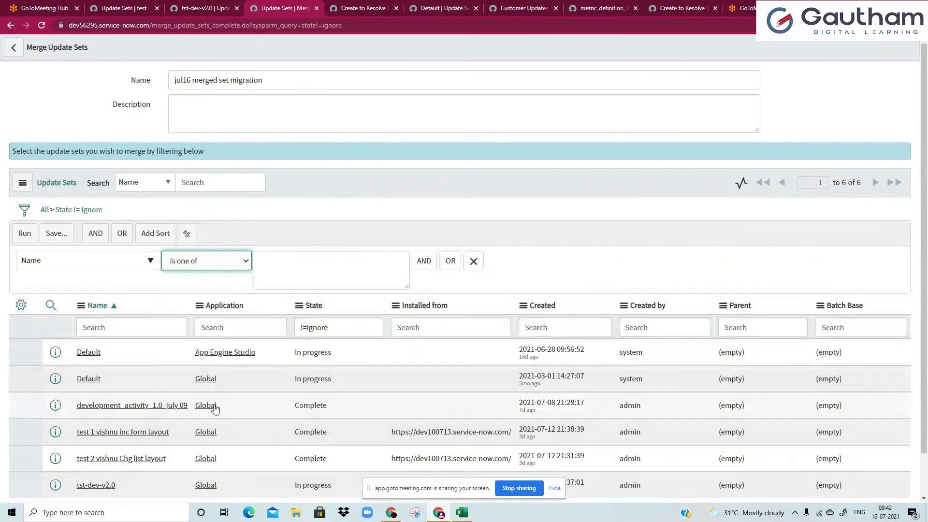
scroll(215, 408, down, 1)
drag(188, 358, 76, 360)
key(ctrl+c)
Enter development_activity_1.0_july 09 and tst-dev-v2.0 as values, run the filter, and merge.
click(265, 220)
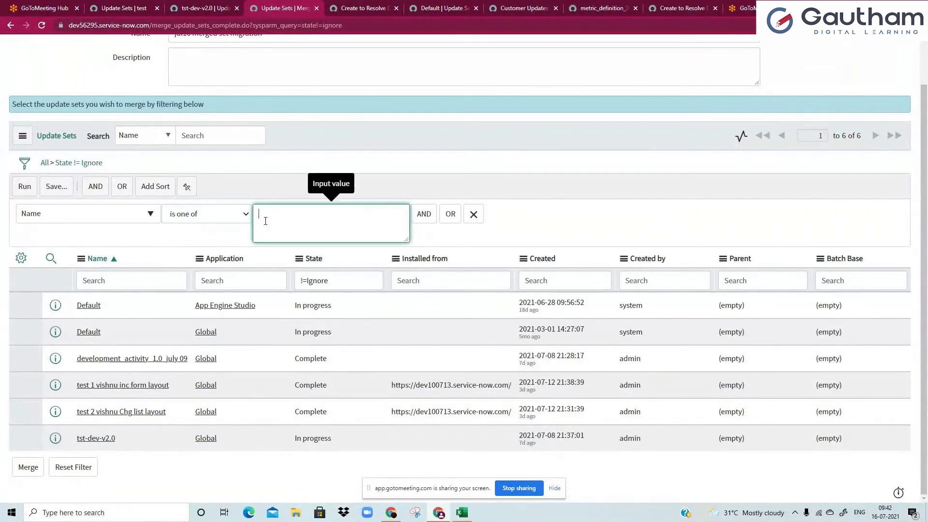
key(ctrl+v)
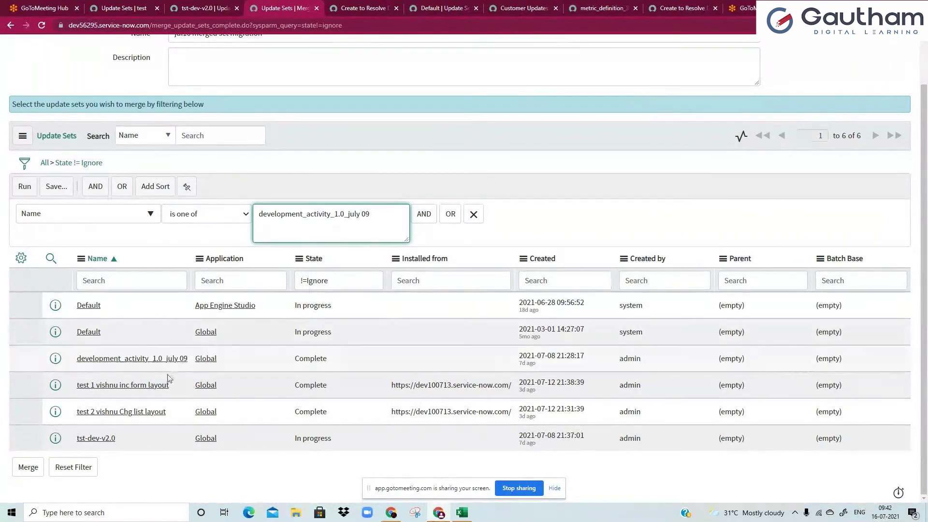
click(118, 442)
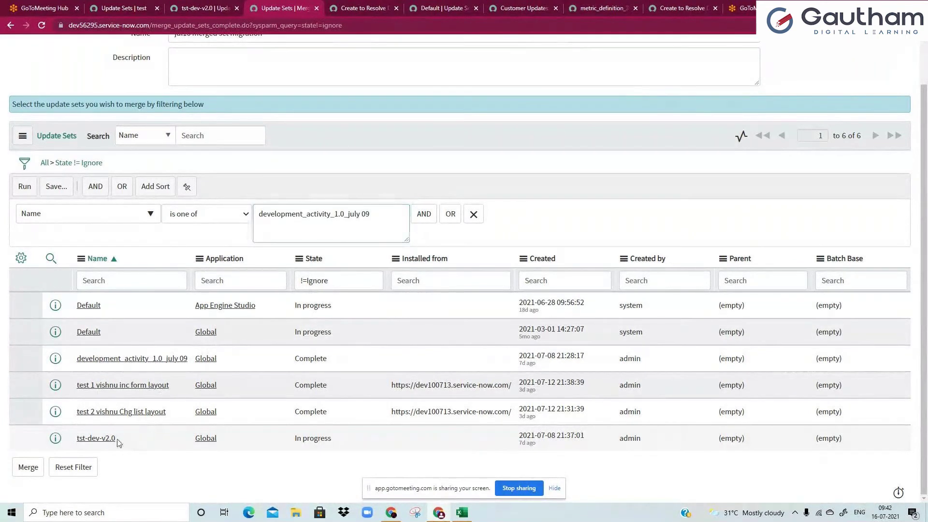
drag(118, 442, 76, 438)
key(ctrl+c)
click(385, 217)
key(Return)
key(ctrl+v)
click(23, 186)
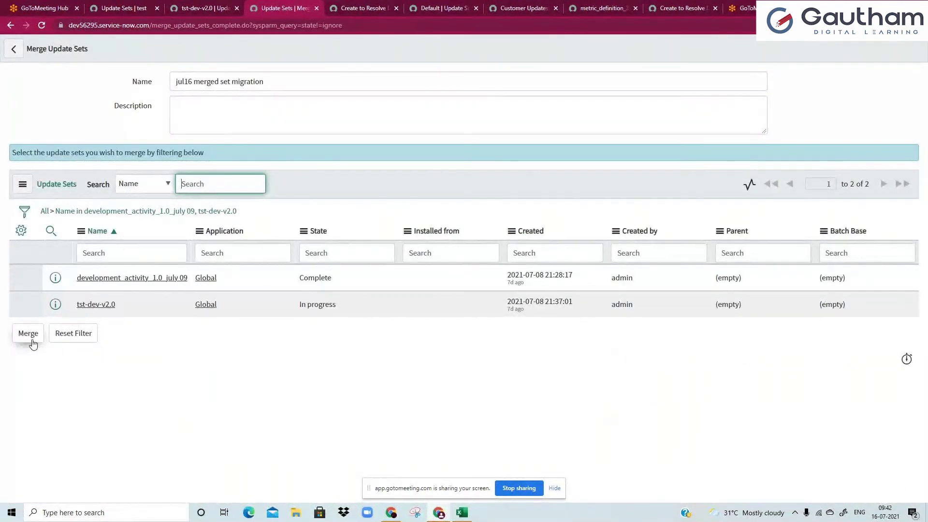
click(32, 342)
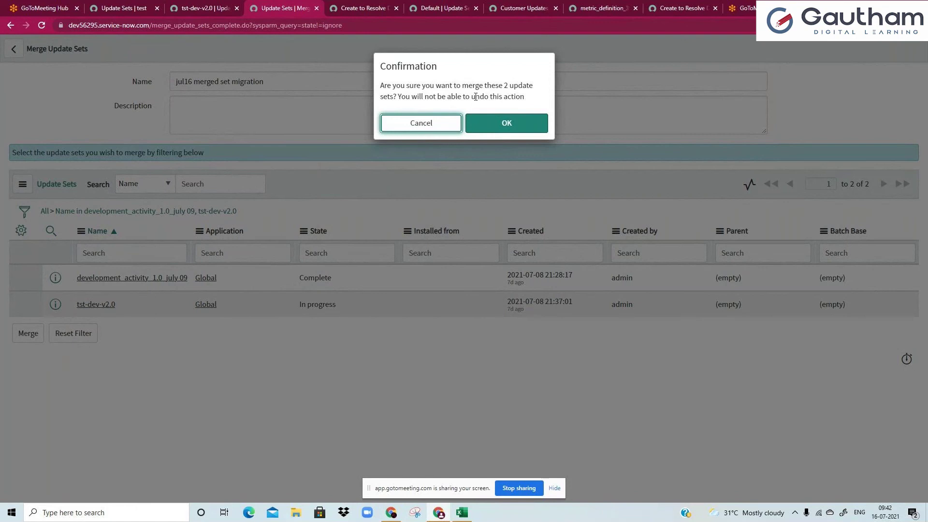
Confirm the merge and open the new jul16 merged set migration record.
click(500, 128)
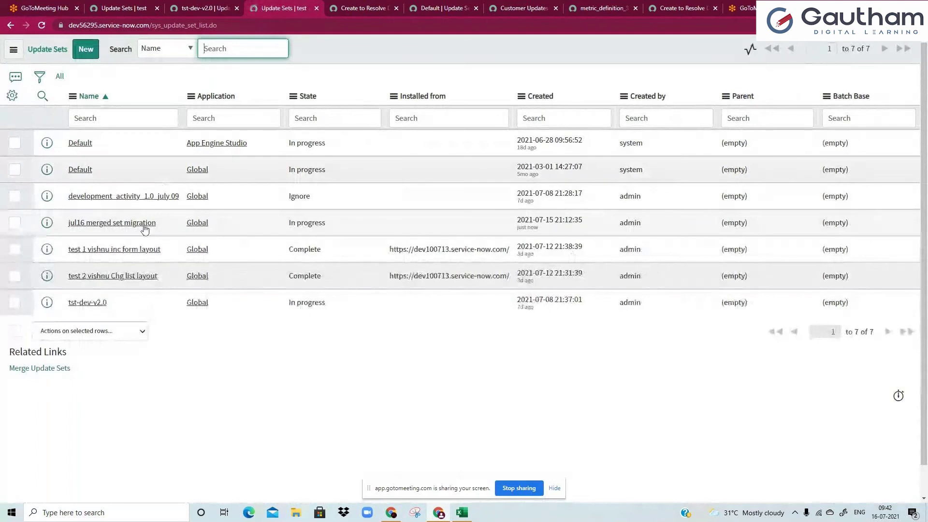
click(137, 224)
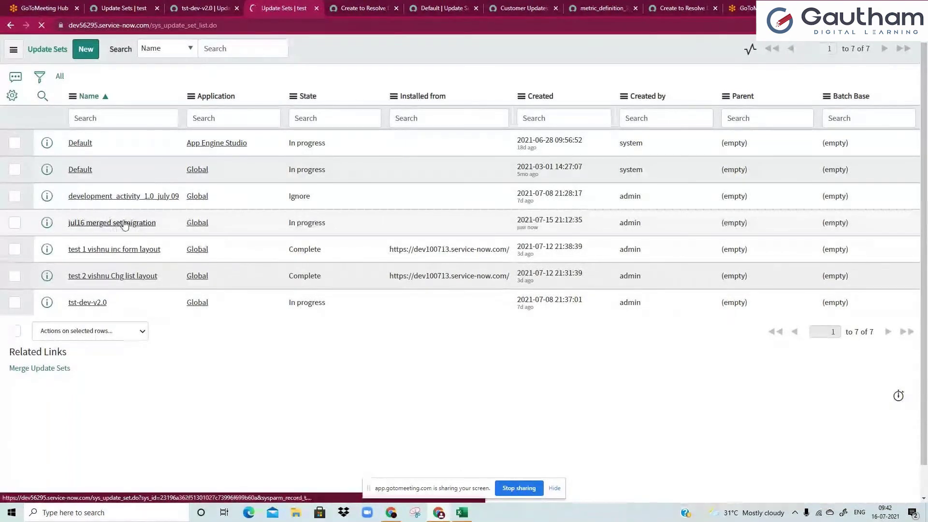
Show jul16's Merged Update Sets and open development_activity_1.0_july 09 and tst-dev-v2.0 in new tabs.
click(352, 6)
click(284, 6)
click(197, 5)
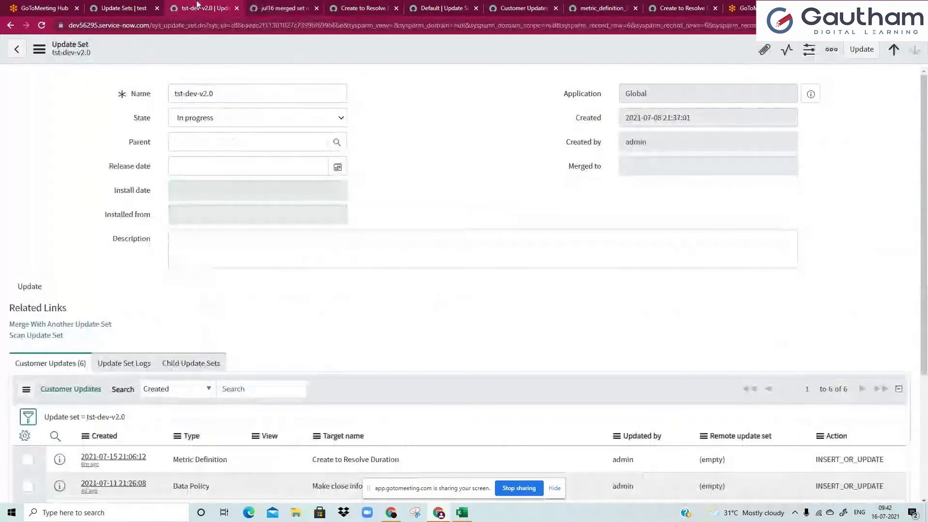
click(443, 6)
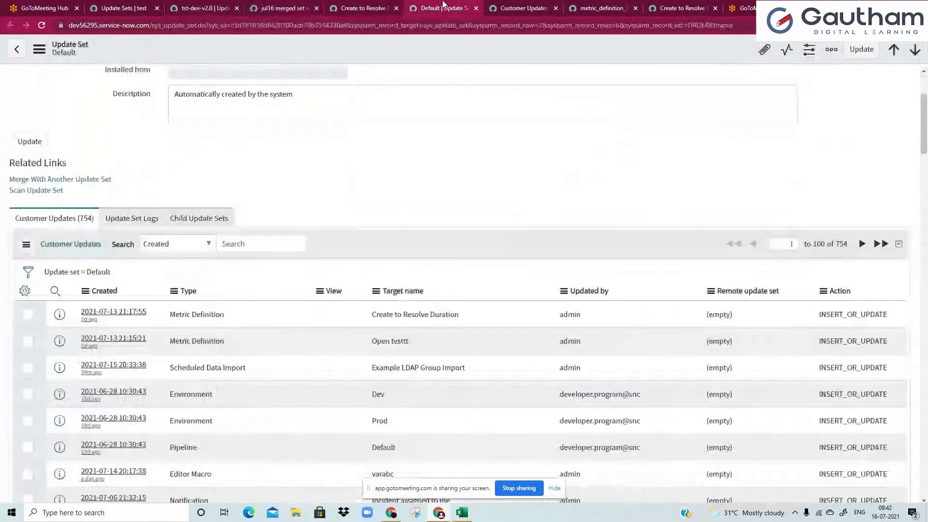
click(273, 5)
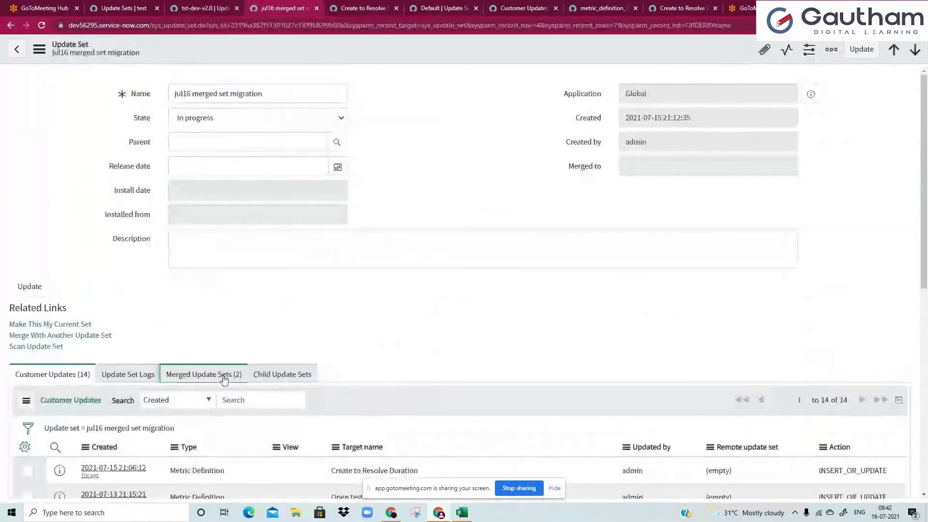
click(224, 375)
scroll(228, 343, down, 2)
middle_click(115, 400)
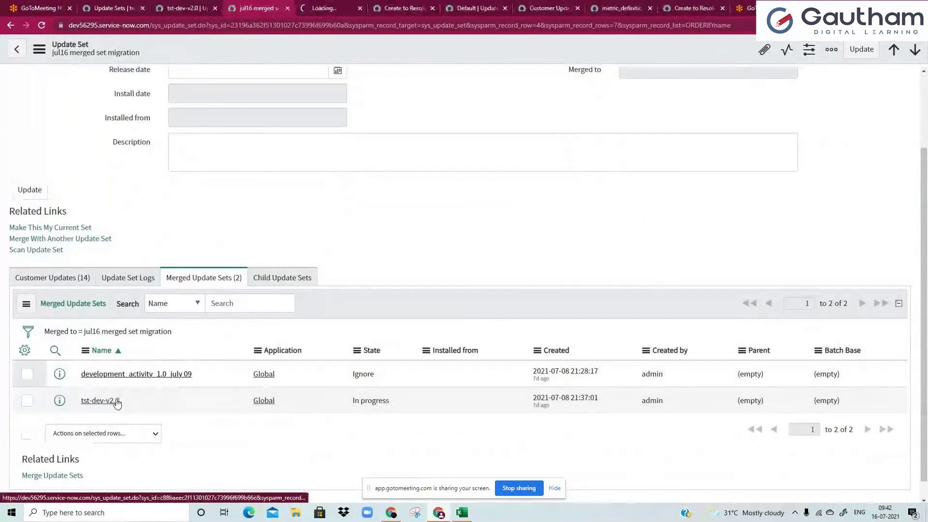
middle_click(116, 401)
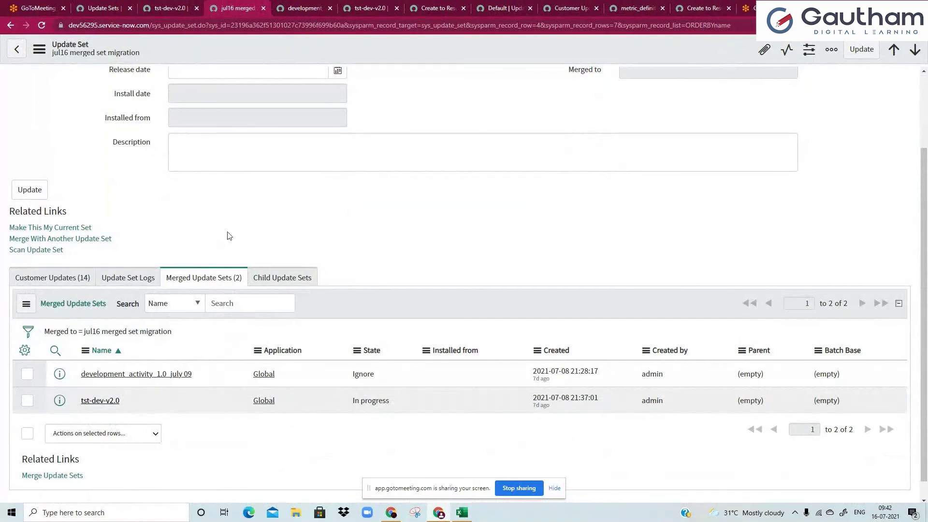
Review the development_activity_1.0_july 09 description, comparing it with the other open update sets.
click(309, 8)
key(ctrl+Tab)
key(ctrl+shift+Tab)
click(200, 239)
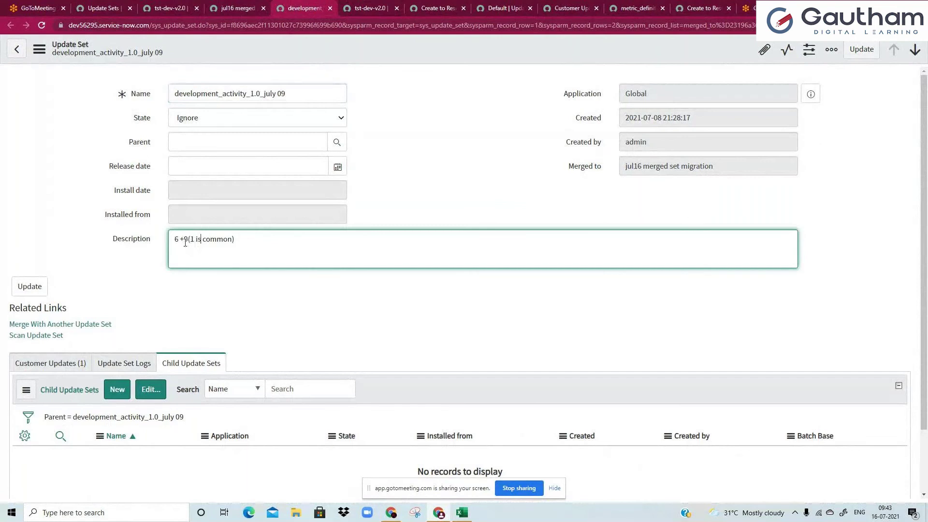
key(ctrl+shift+Tab)
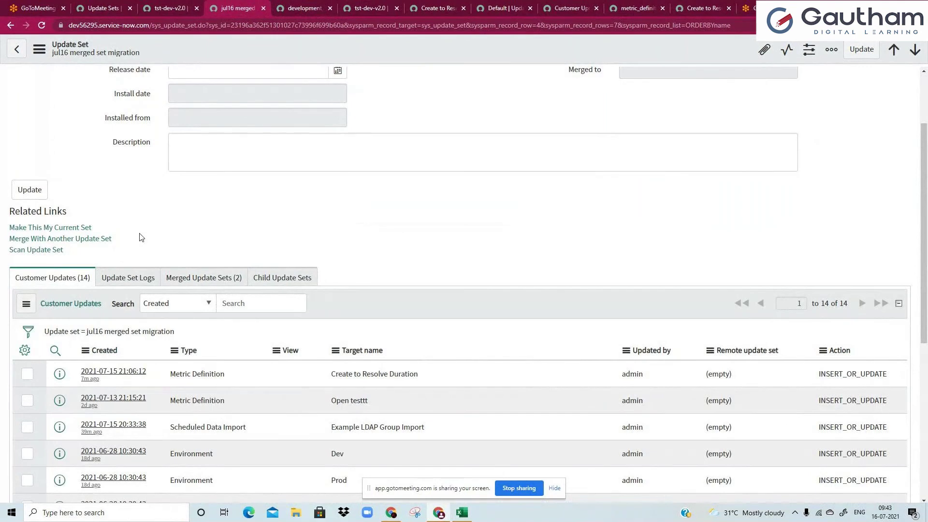
key(ctrl+Tab)
drag(175, 237, 201, 239)
click(198, 256)
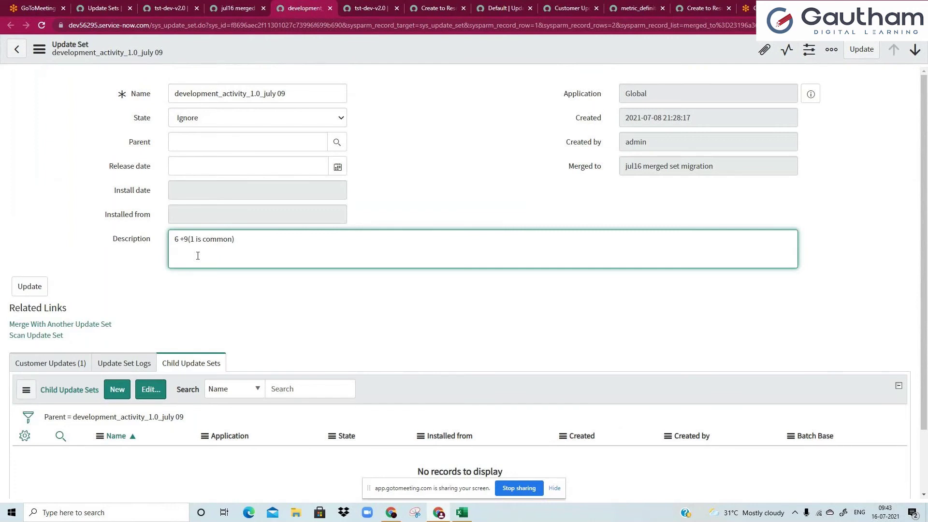
Filter jul16's customer updates to show only Create to Resolve Duration.
click(257, 6)
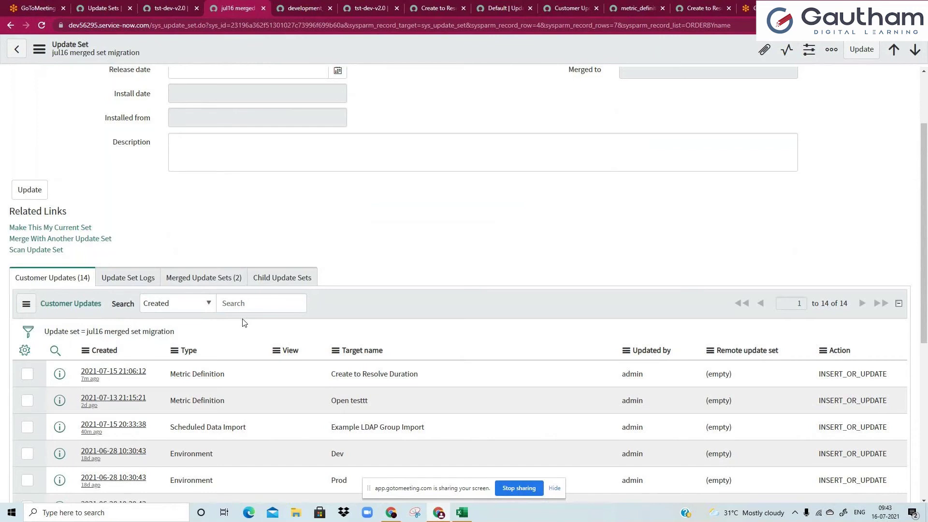
scroll(250, 344, down, 1)
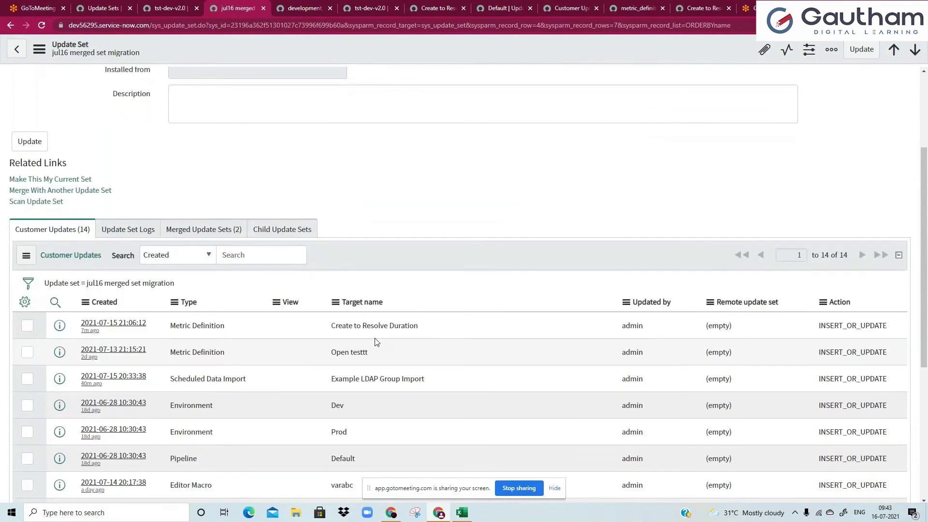
right_click(375, 329)
click(391, 335)
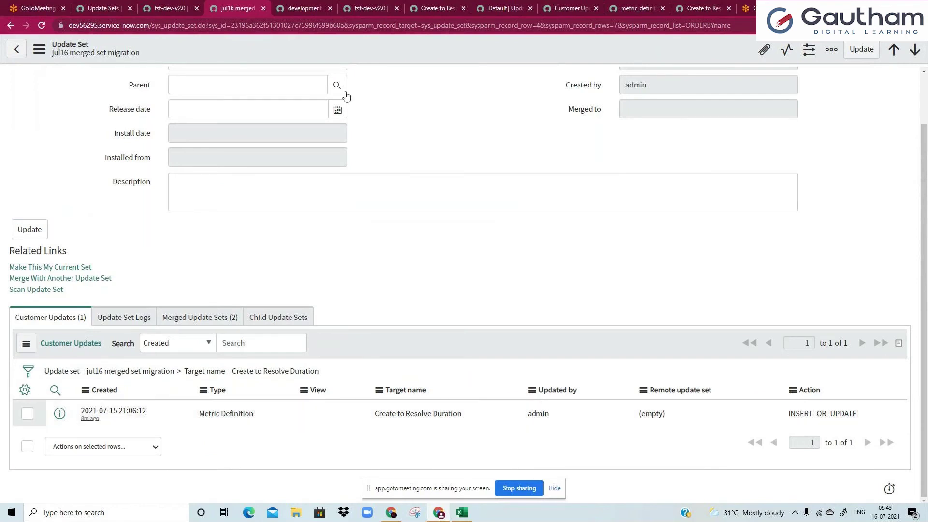
Compare against development_activity_1.0_july 09's customer updates, then return to the jul16 record.
click(320, 5)
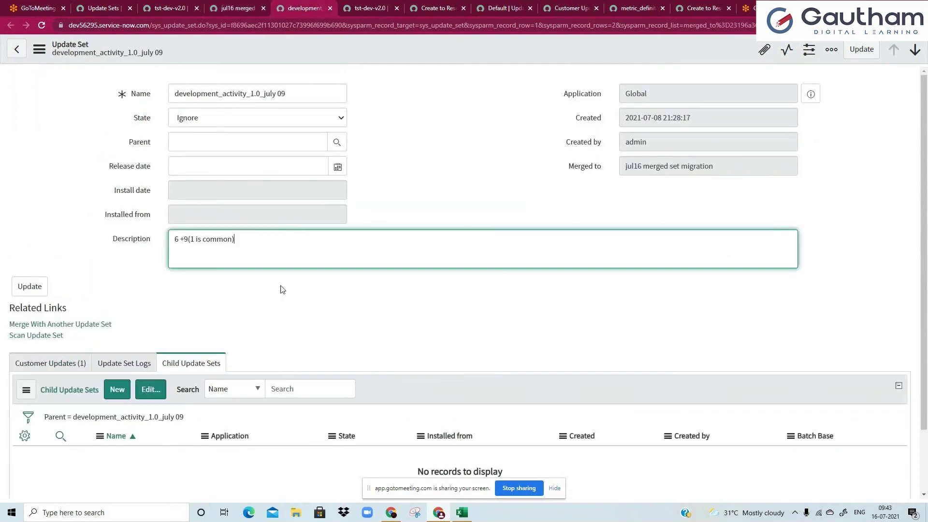
click(72, 367)
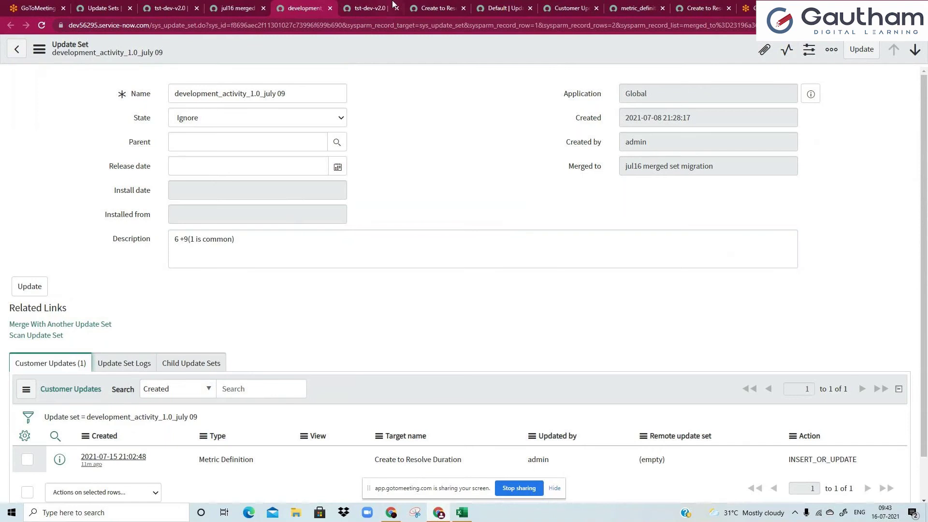
click(370, 8)
click(221, 90)
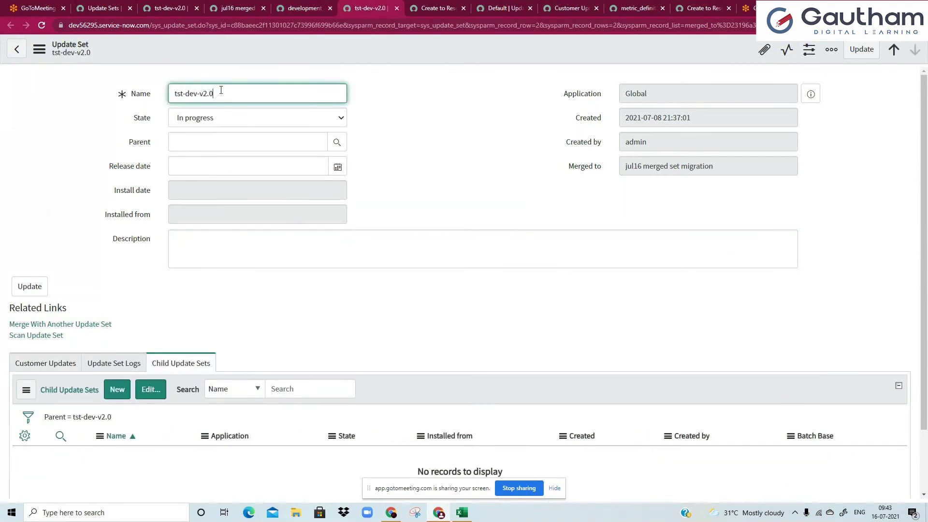
click(280, 4)
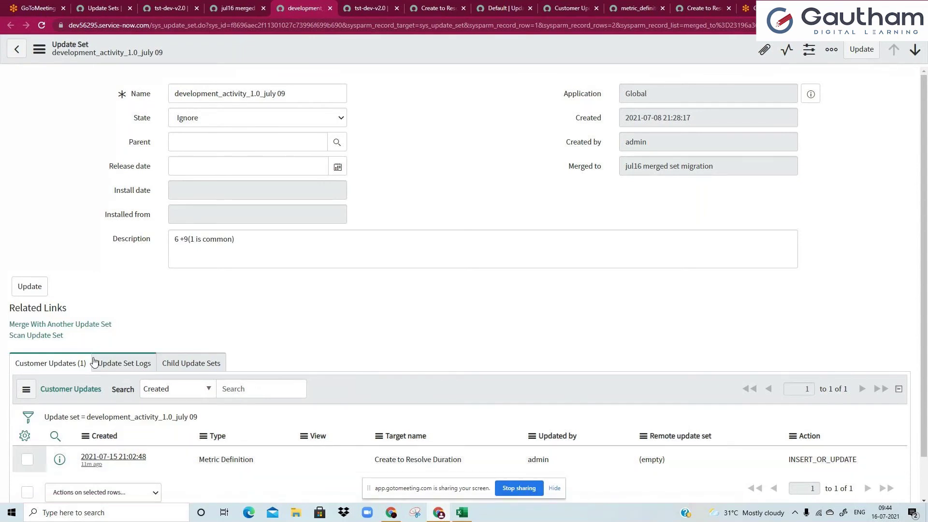
drag(191, 92, 272, 88)
click(281, 87)
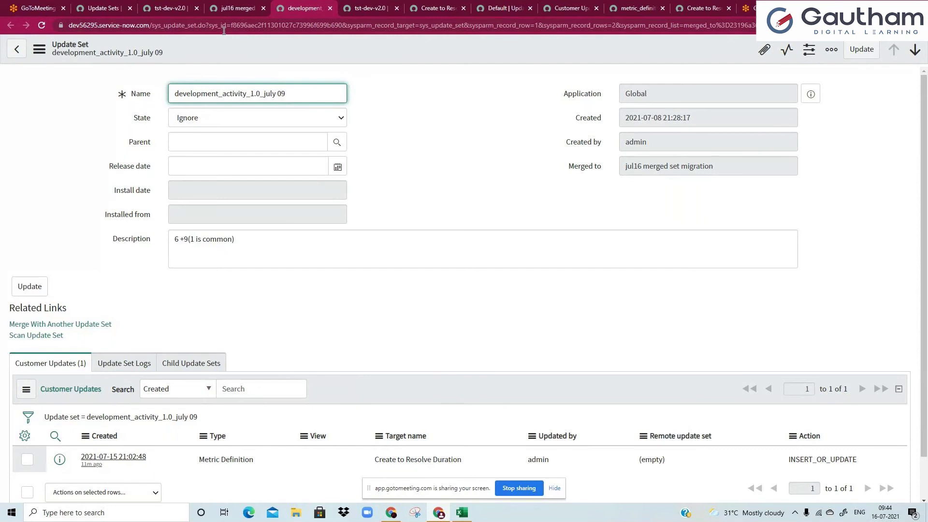
click(236, 9)
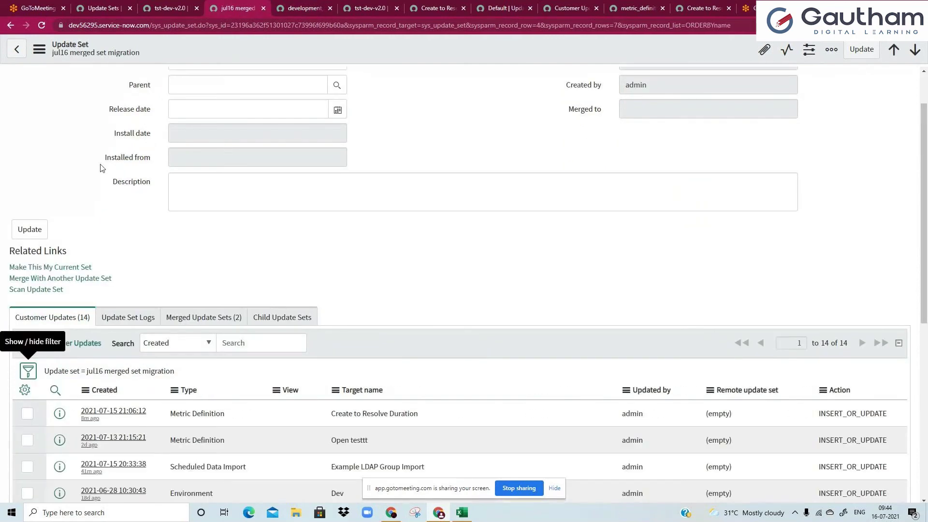
scroll(140, 222, up, 1)
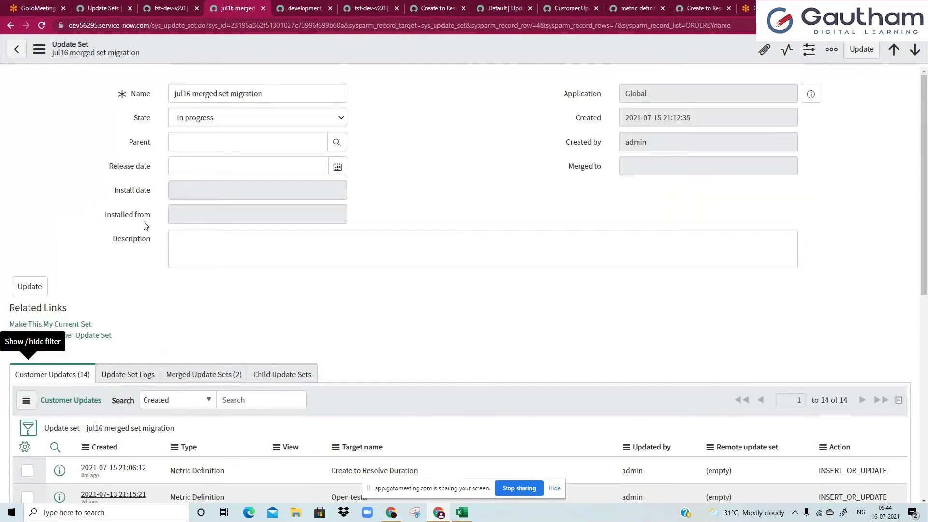
Set jul16 merged set migration to Complete with parent development_activity_1.0_july 09 and save.
click(188, 258)
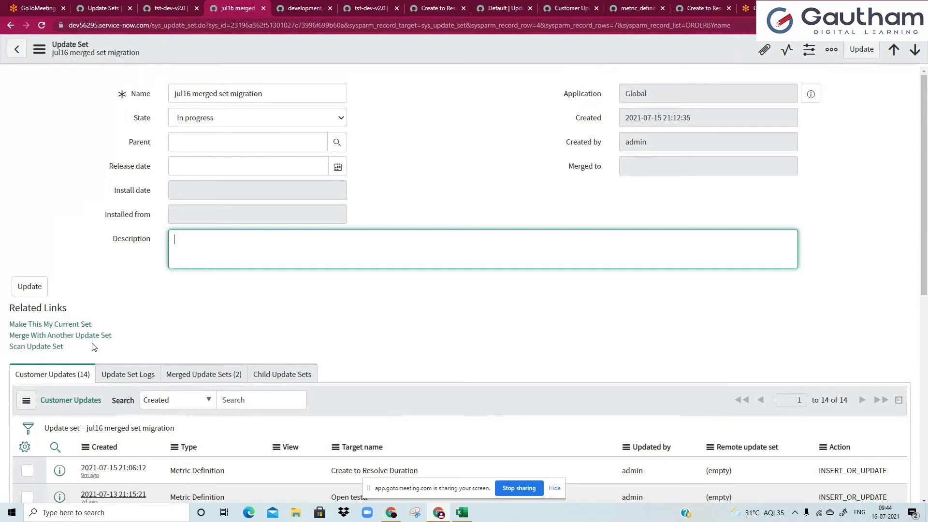
click(302, 9)
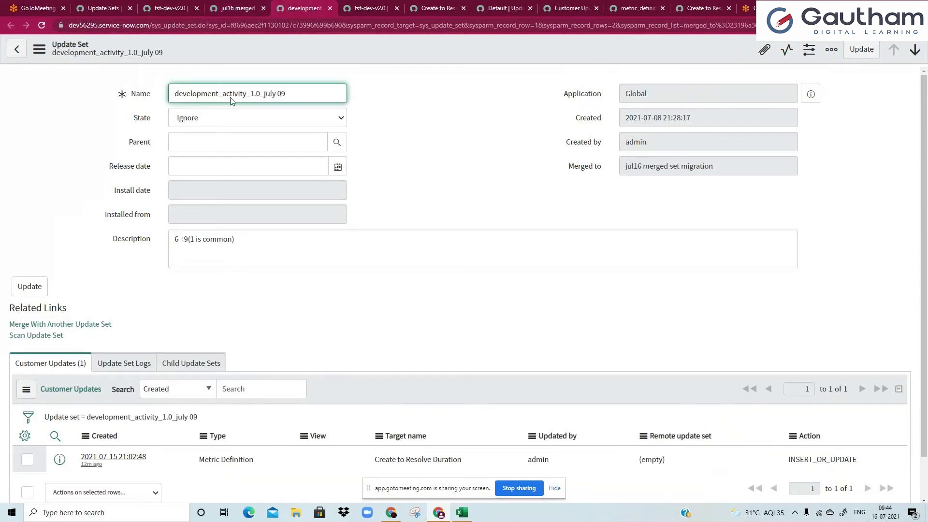
click(236, 4)
click(226, 121)
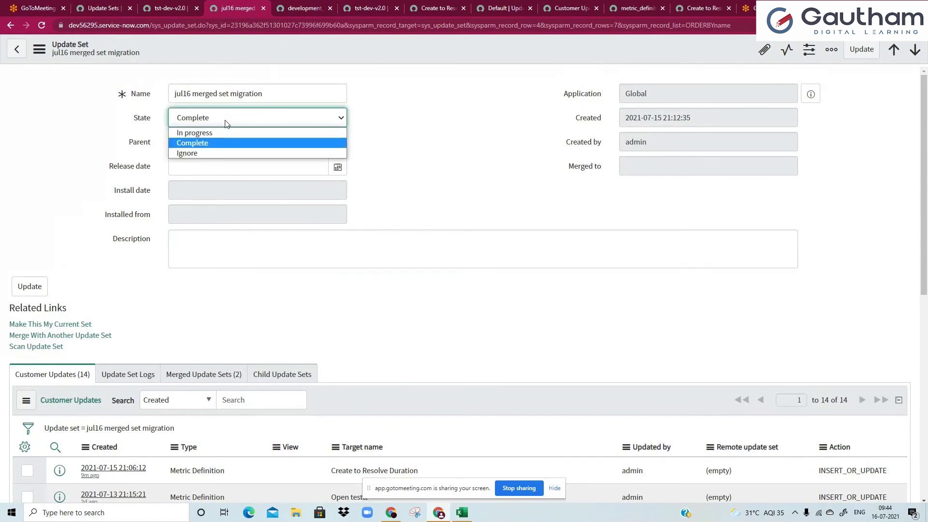
click(103, 172)
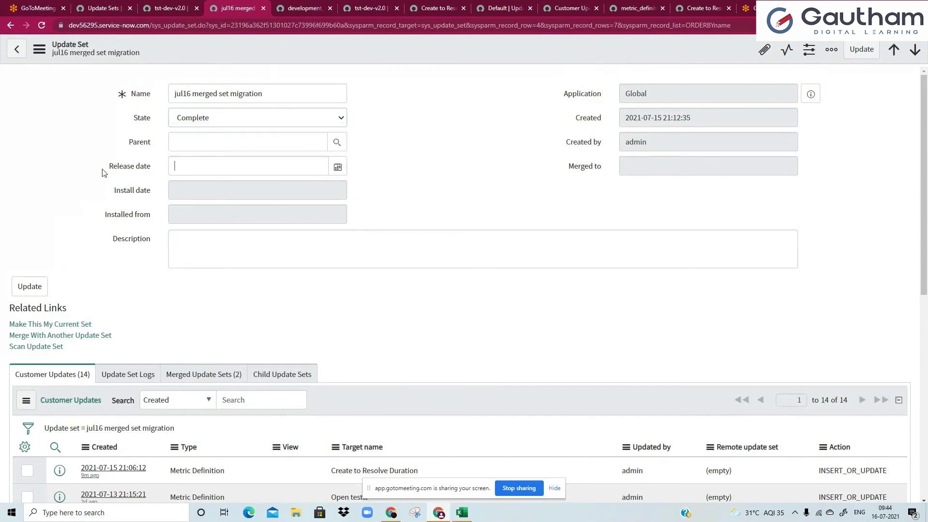
click(182, 147)
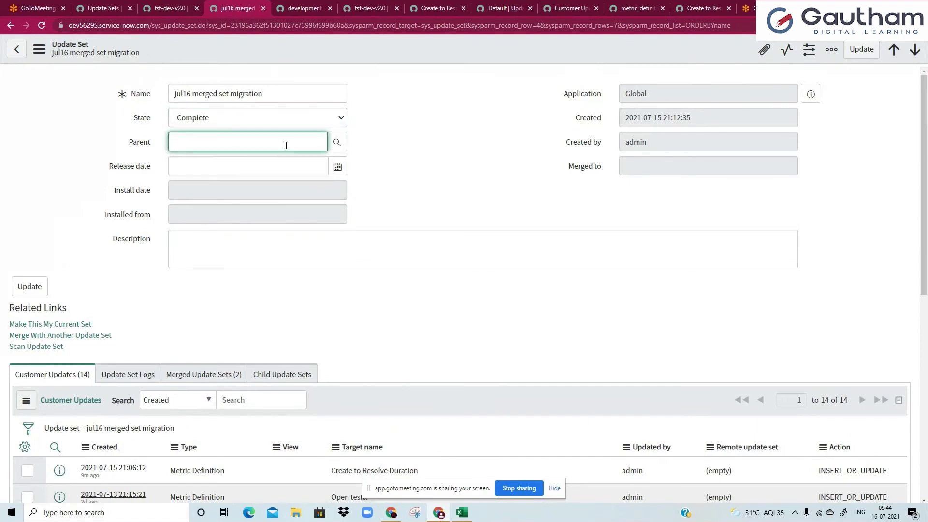
click(337, 143)
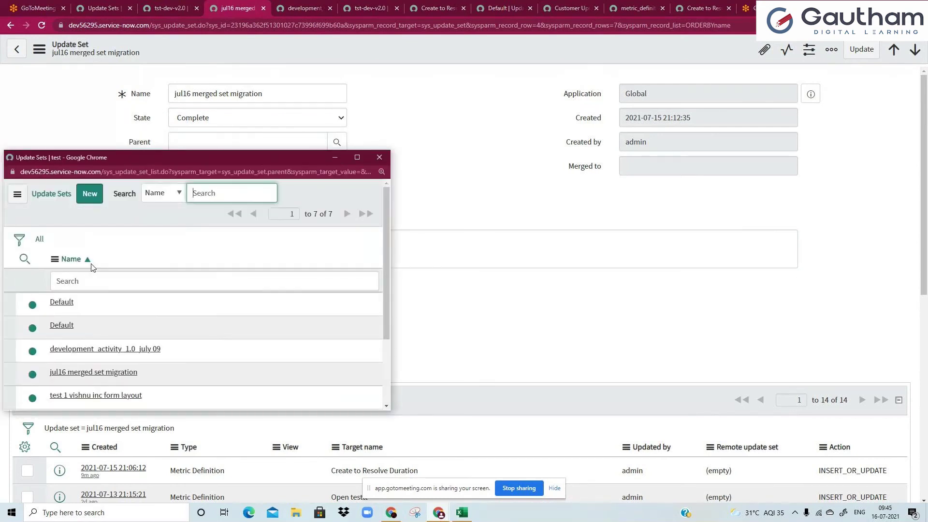
scroll(92, 290, down, 1)
click(97, 298)
right_click(275, 51)
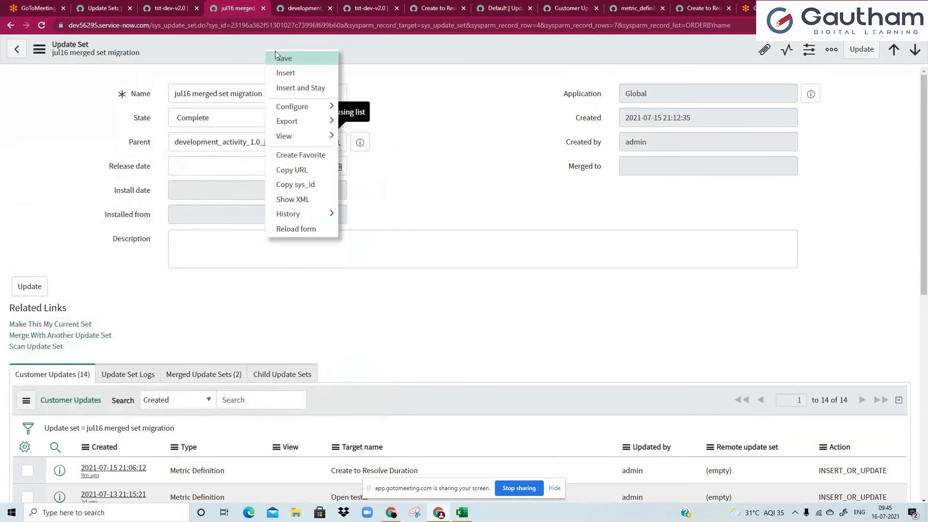
click(280, 58)
Give tst-dev-v2.0 the parent development_activity_1.0_july 09 and save it.
key(ctrl+Tab)
key(ctrl+Tab)
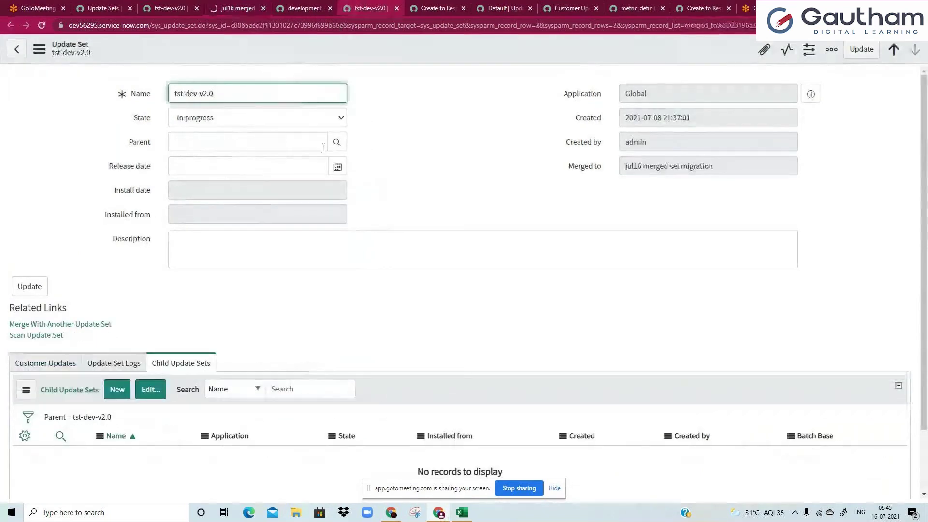
click(336, 142)
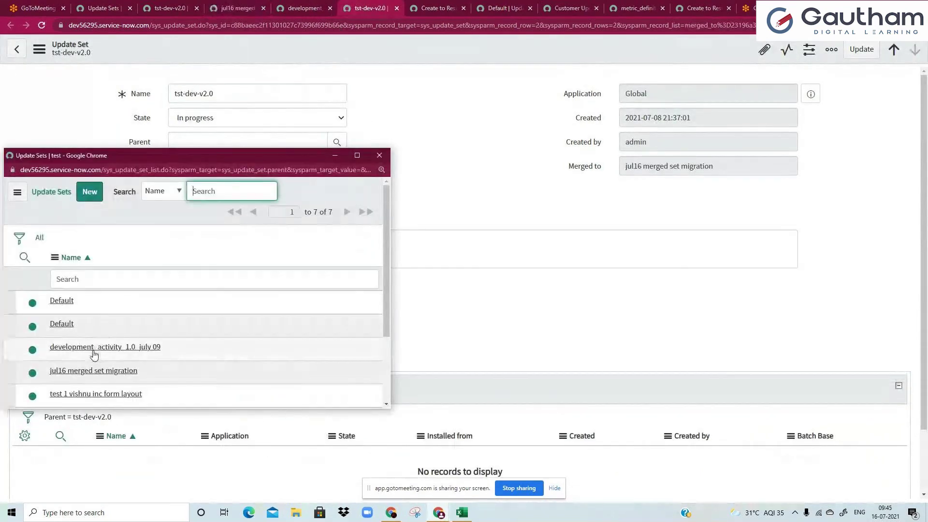
click(94, 354)
right_click(291, 45)
click(299, 54)
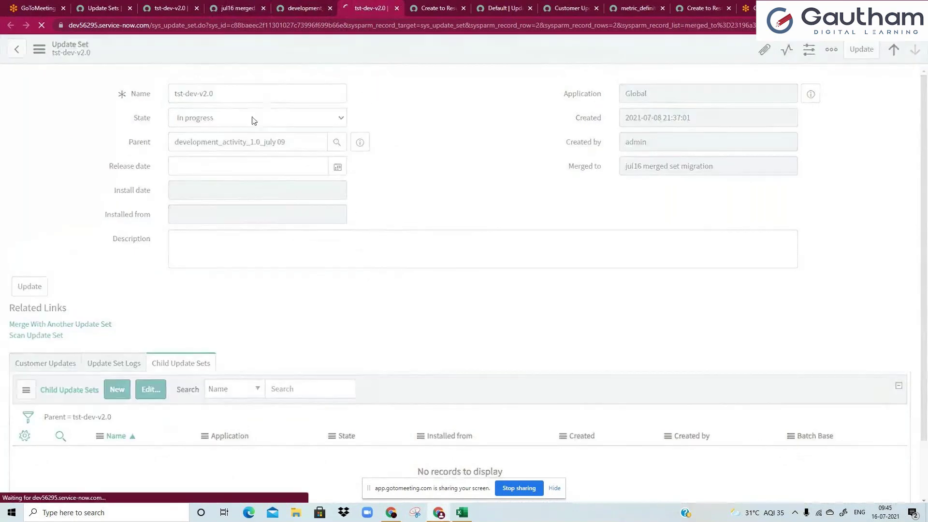
Set development_activity_1.0_july 09's state to Complete and save it.
key(ctrl+shift+Tab)
click(216, 120)
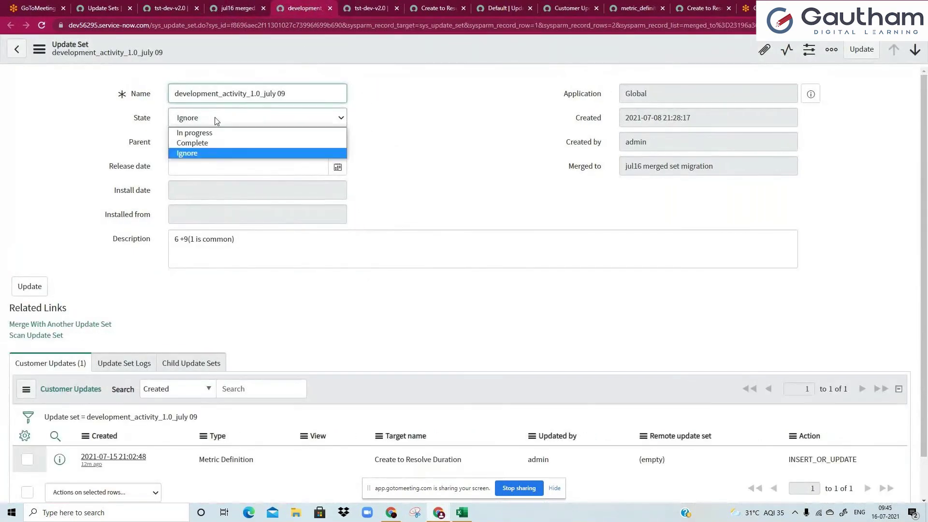
click(206, 143)
right_click(255, 51)
click(270, 59)
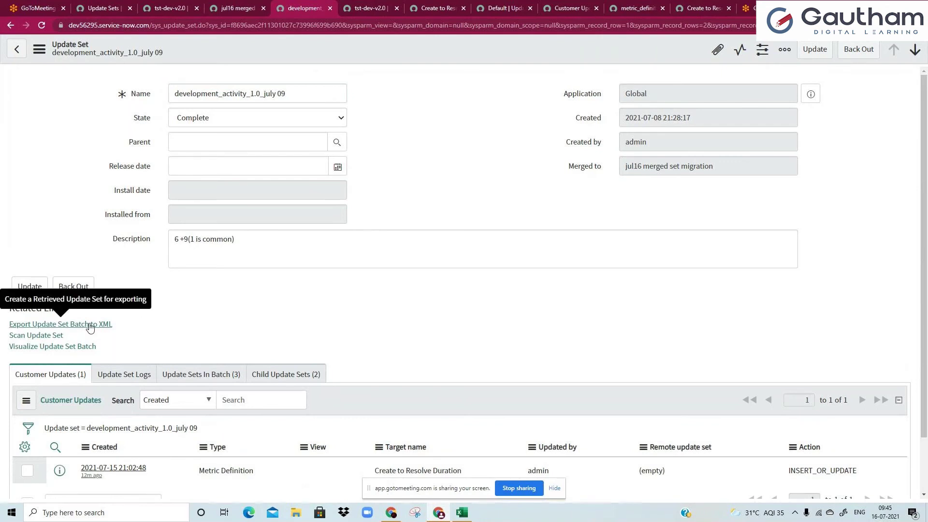
key(ctrl+Tab)
Set tst-dev-v2.0's state to Complete and save it.
click(213, 123)
key(Down)
key(Return)
right_click(273, 51)
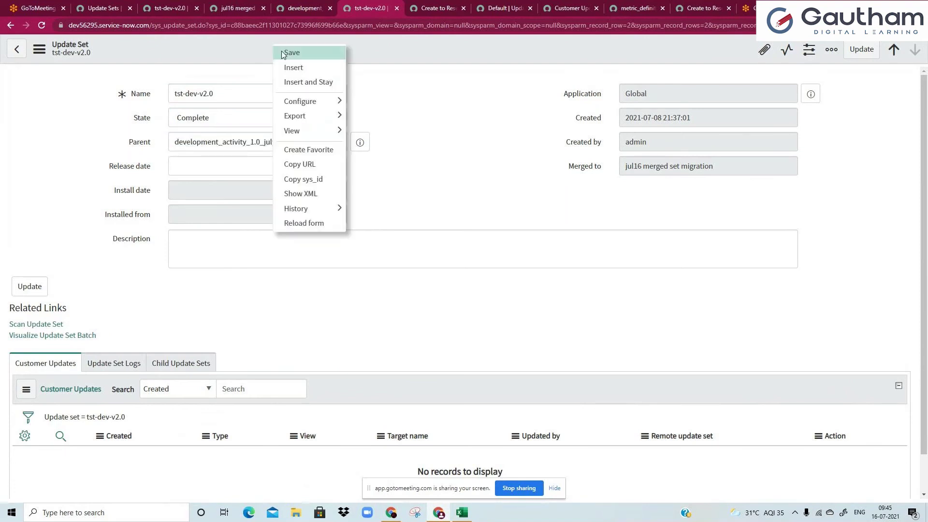
click(288, 54)
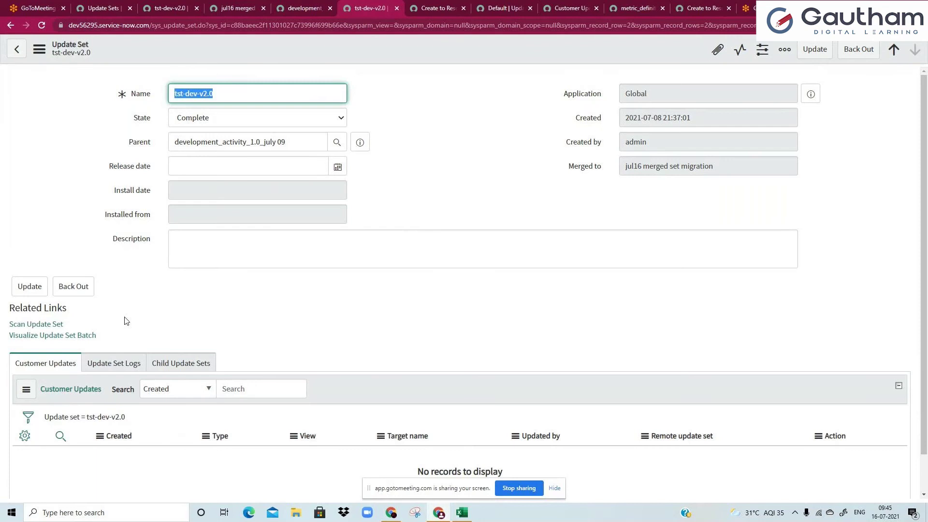
List the three update sets batched under development_activity_1.0_july 09 and export the batch to XML.
click(184, 256)
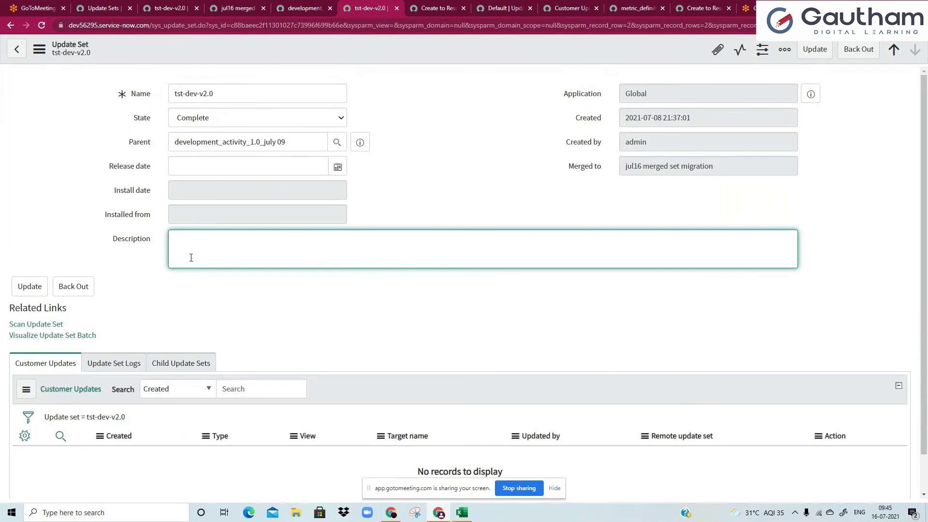
click(282, 5)
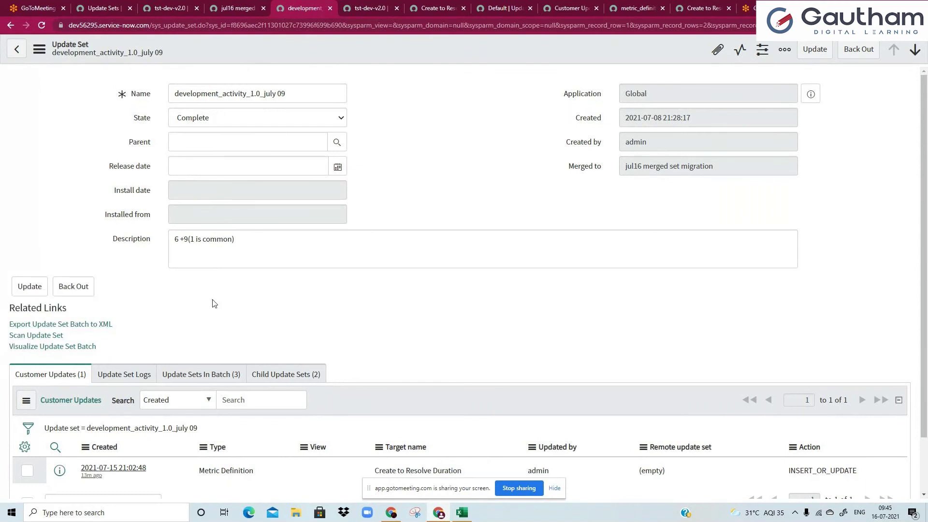
click(221, 261)
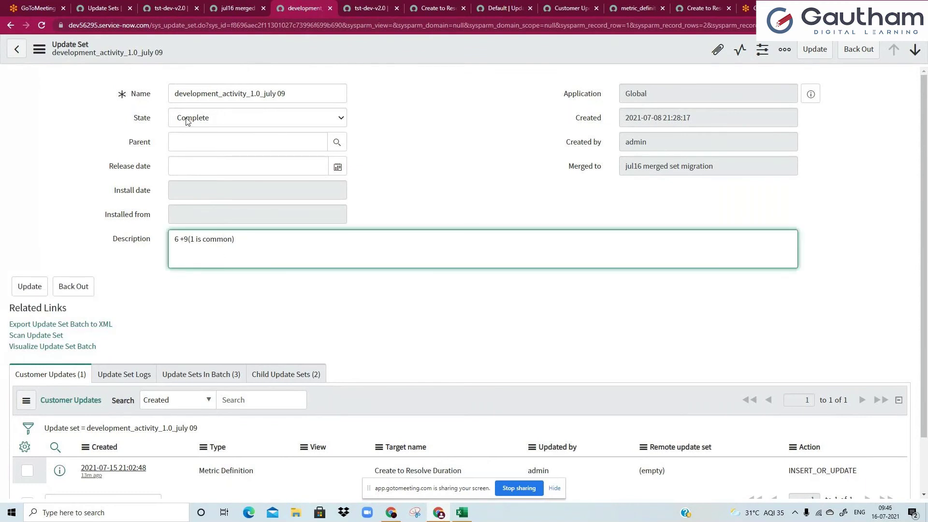
triple_click(308, 88)
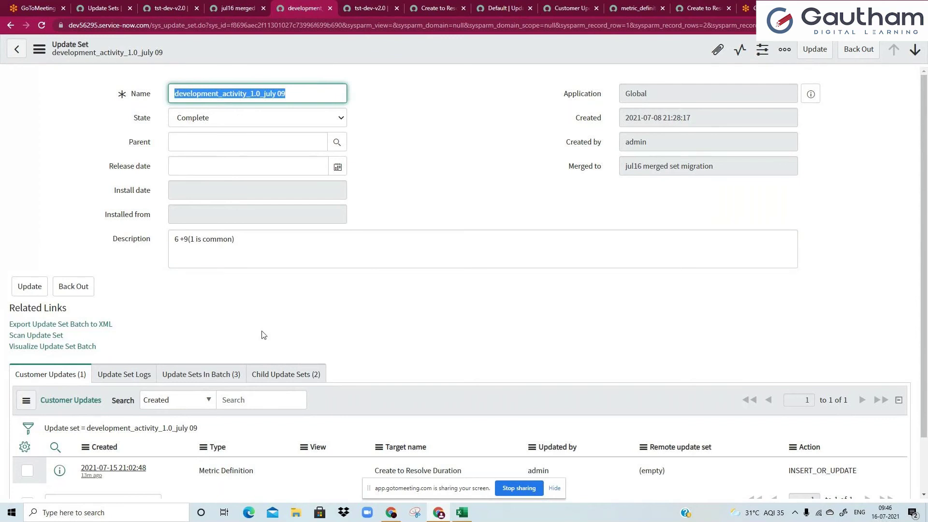
click(223, 377)
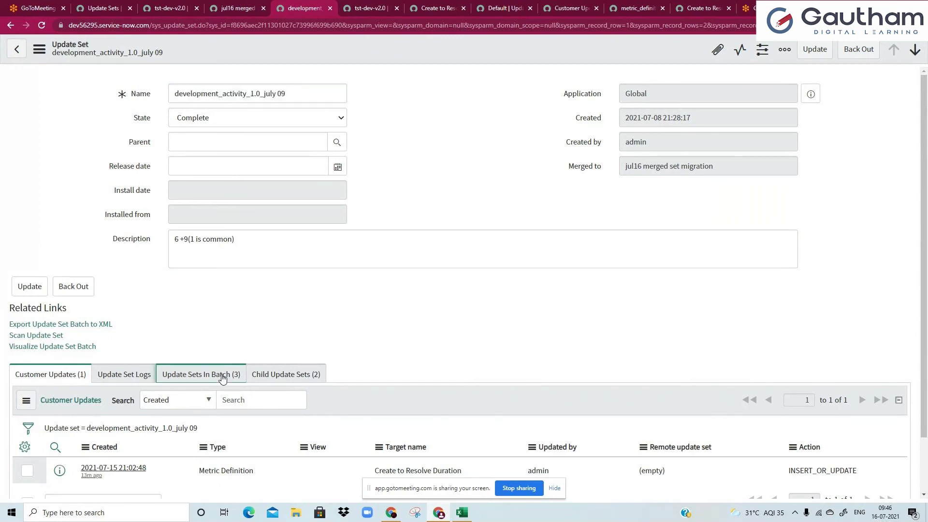
scroll(155, 438, down, 1)
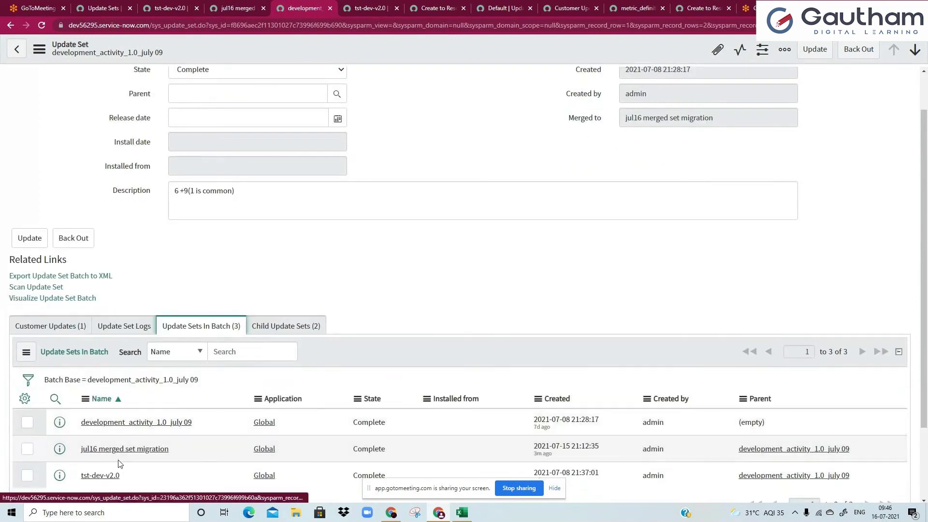
scroll(135, 467, up, 1)
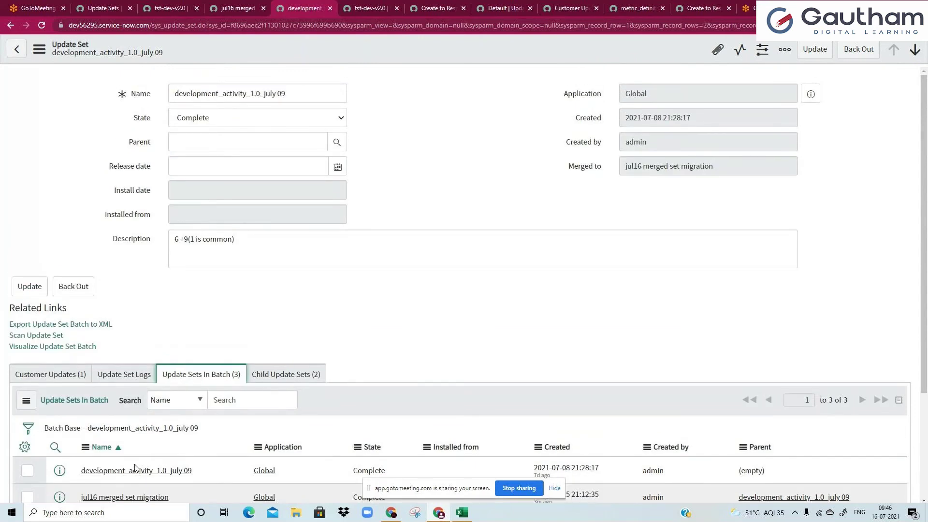
click(82, 328)
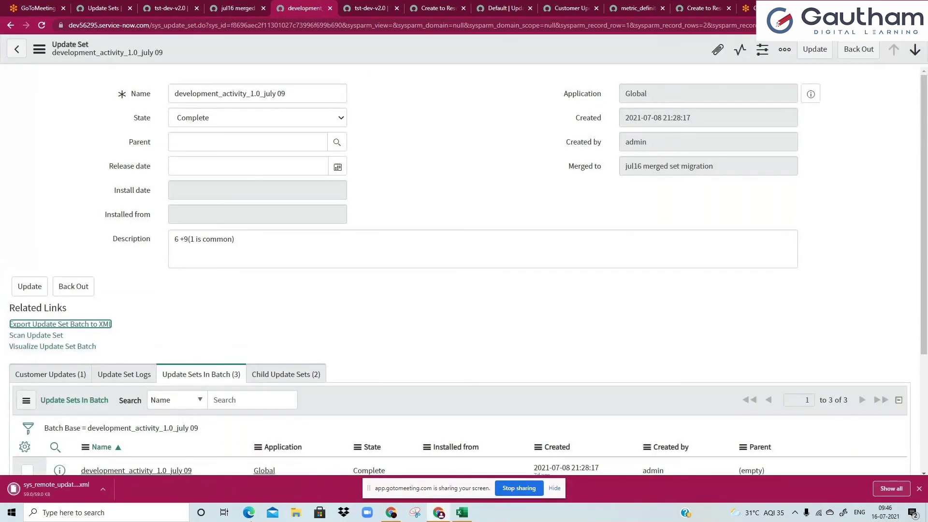
Inspect the Parent fields, confirming tst-dev-v2.0's parent is development_activity_1.0_july 09.
drag(295, 91, 173, 93)
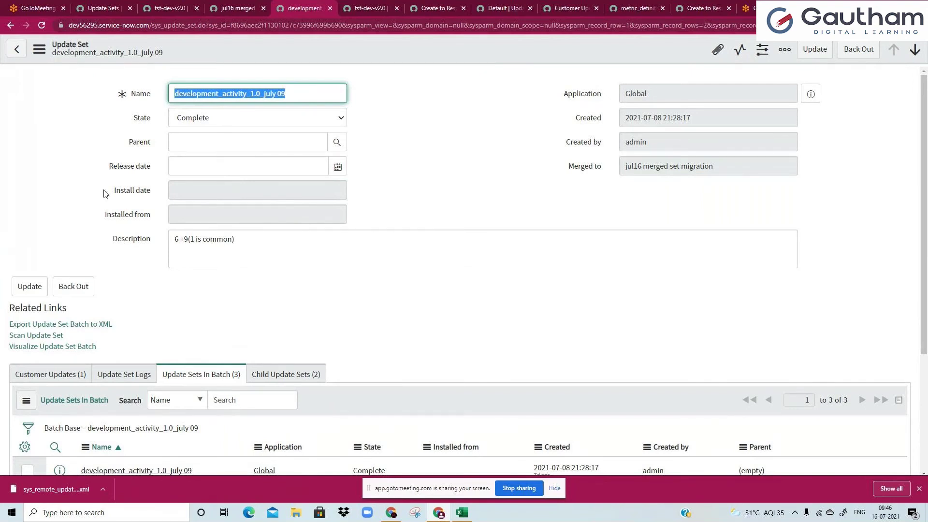
click(242, 293)
click(189, 137)
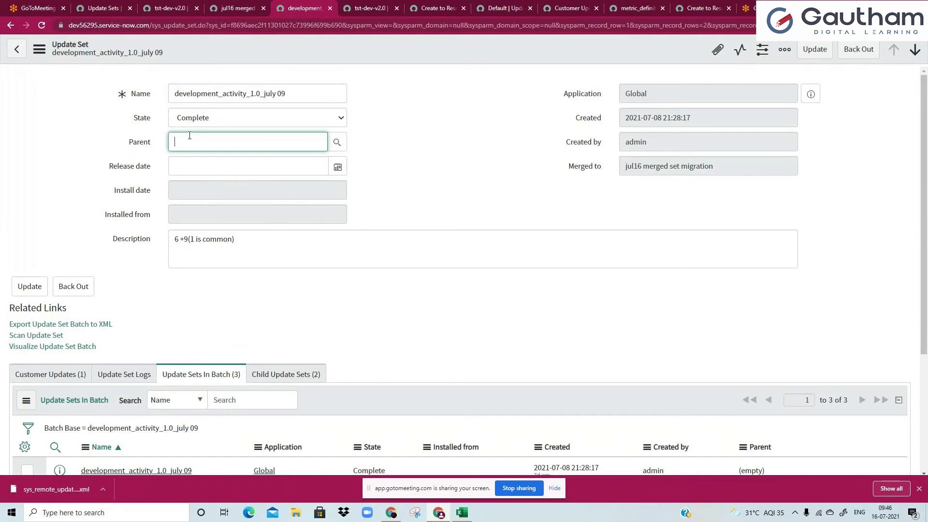
click(392, 6)
drag(185, 141, 275, 142)
click(273, 141)
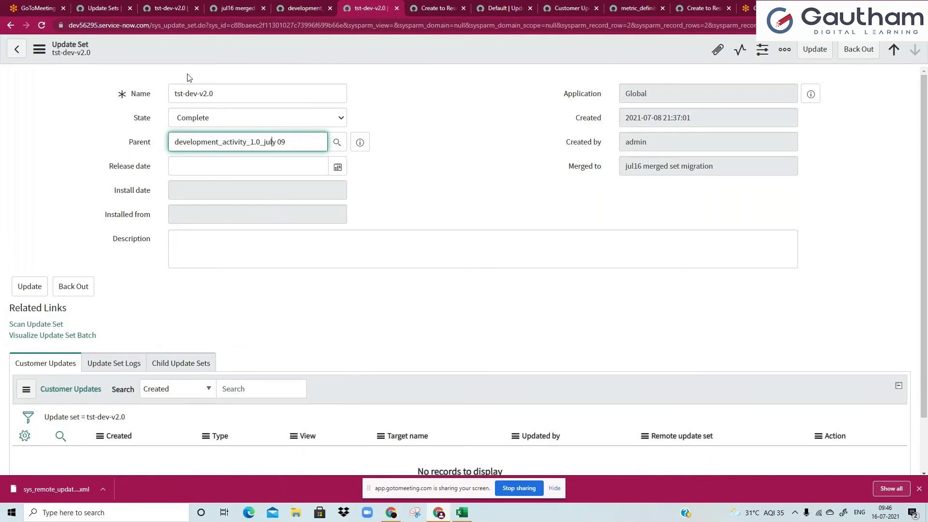
Close the McAfee Security Scan Plus pop-ups and go back to the Update Sets list.
click(207, 183)
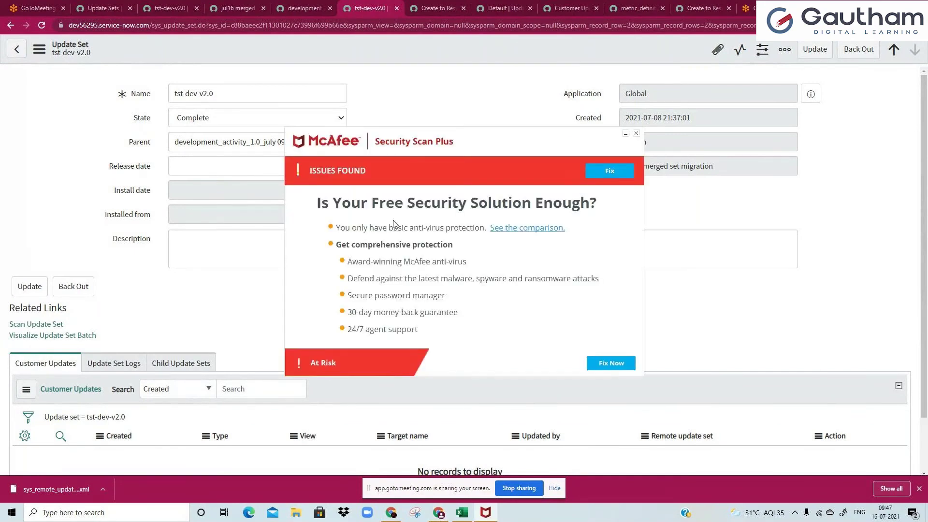
click(636, 132)
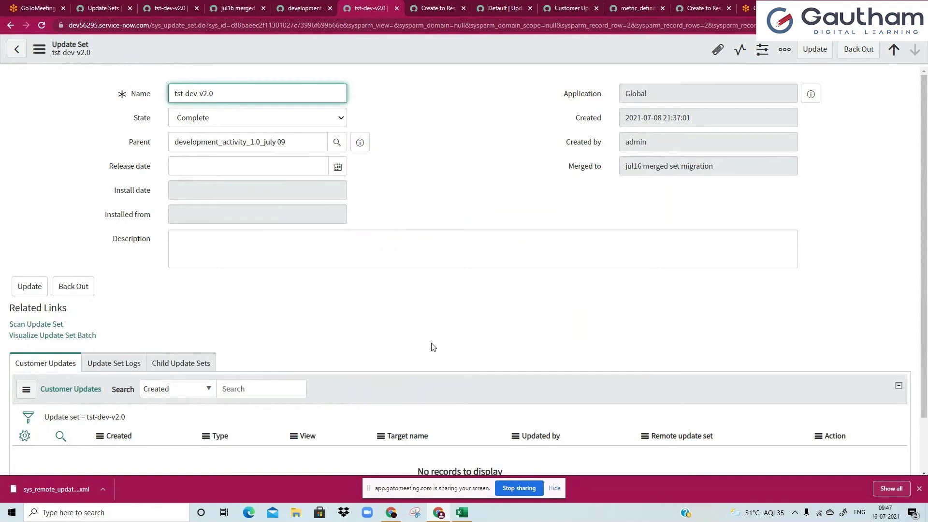
click(433, 347)
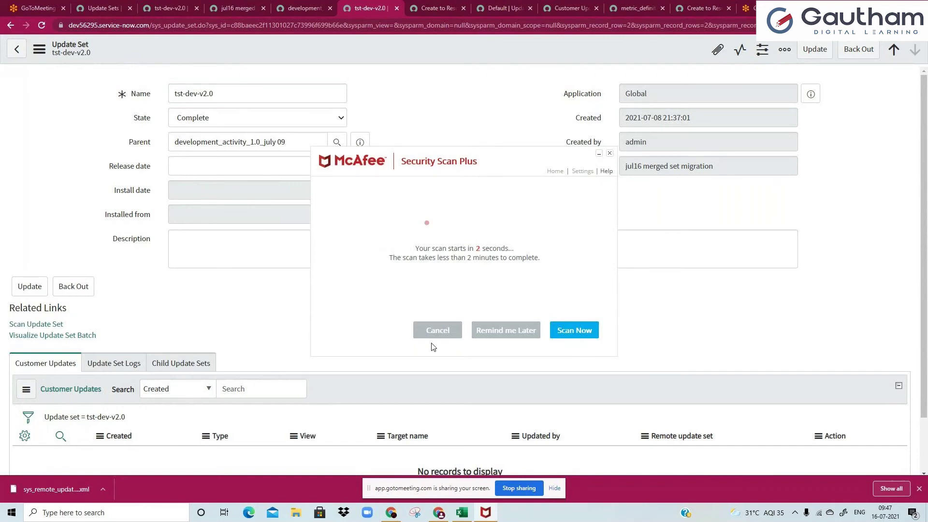
click(427, 333)
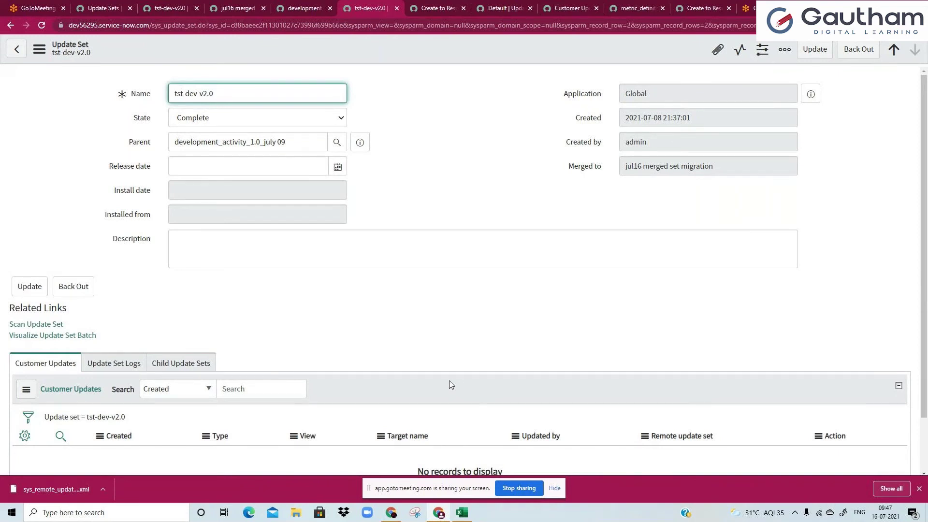
click(102, 7)
Open the task table's configuration by entering task.CONFIG in the Filter navigator.
click(99, 89)
text(task)
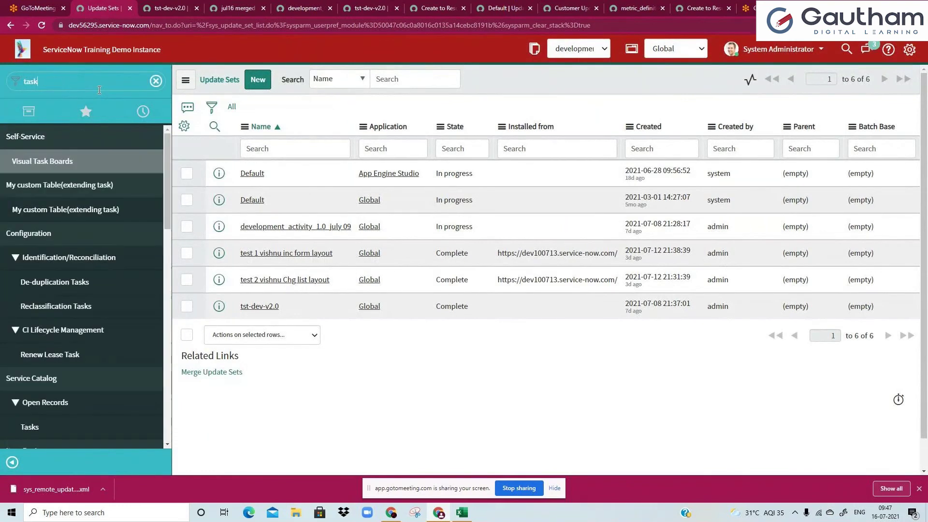
text(.CONFIG)
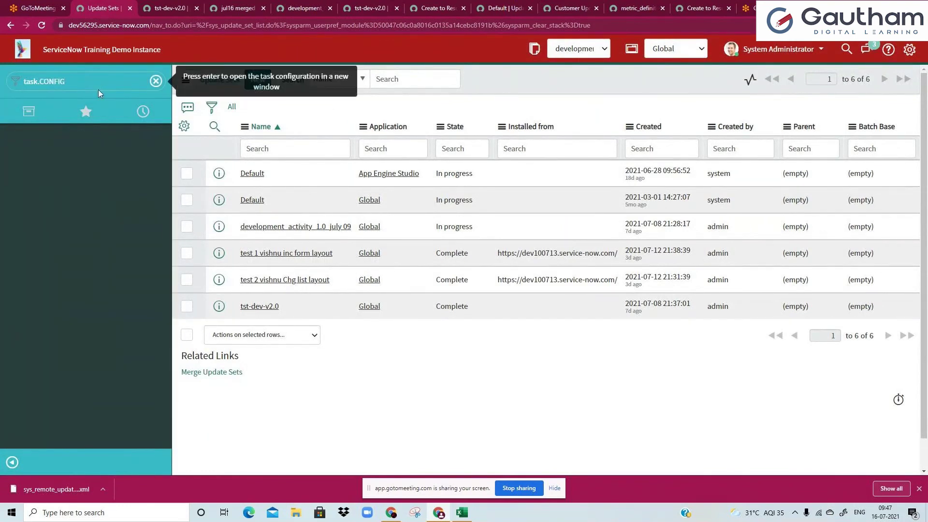
key(Return)
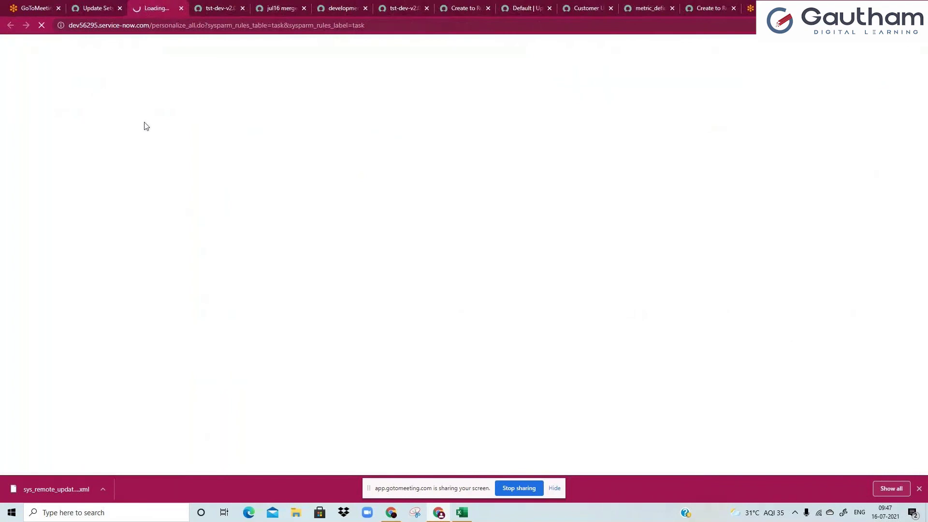
Create a new update set named tst-dev-v3.0 and submit it as the current set.
click(89, 7)
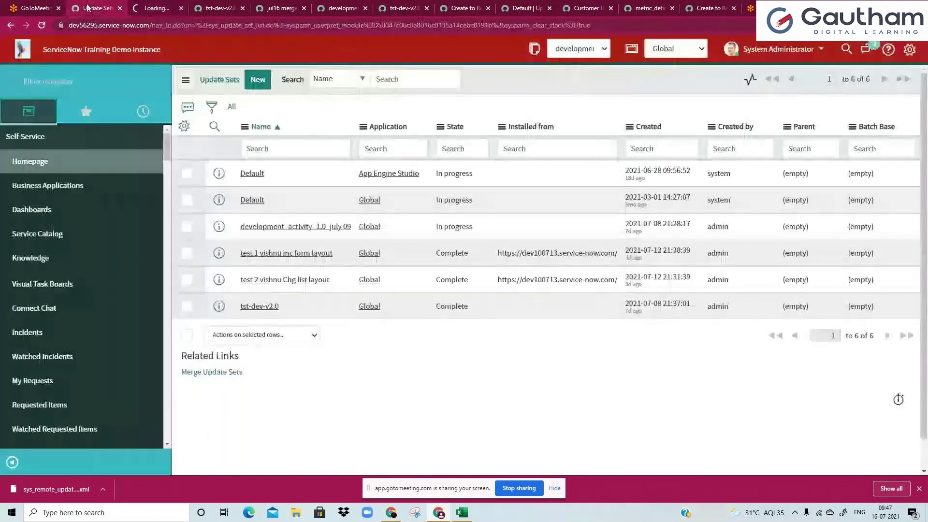
click(257, 81)
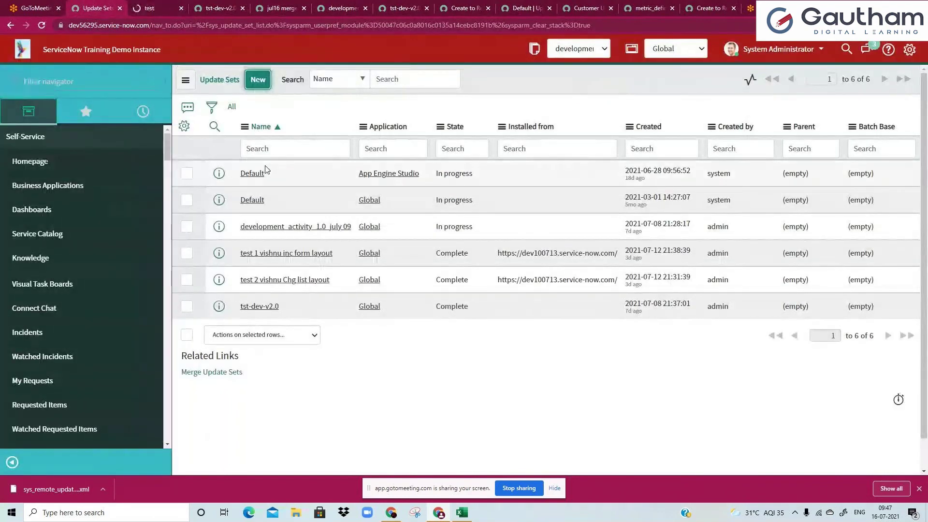
drag(347, 124, 391, 146)
text(3.0)
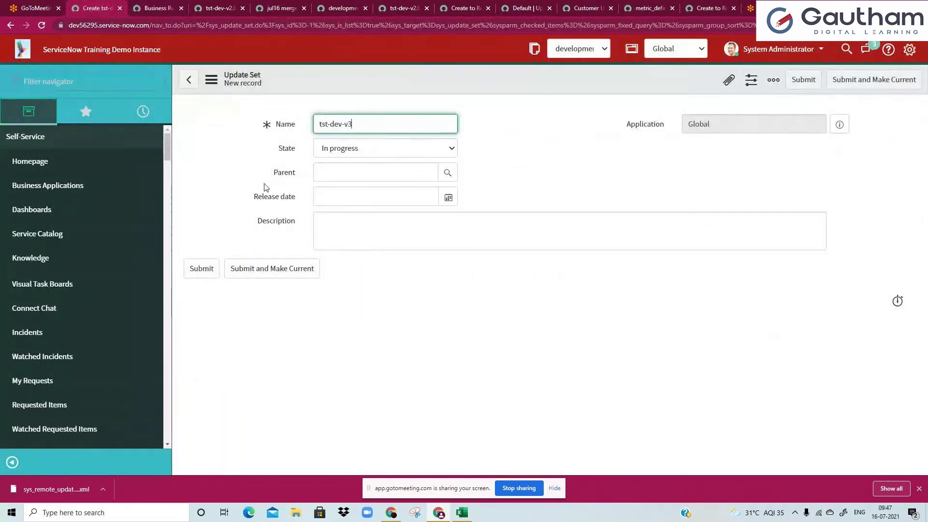
click(271, 269)
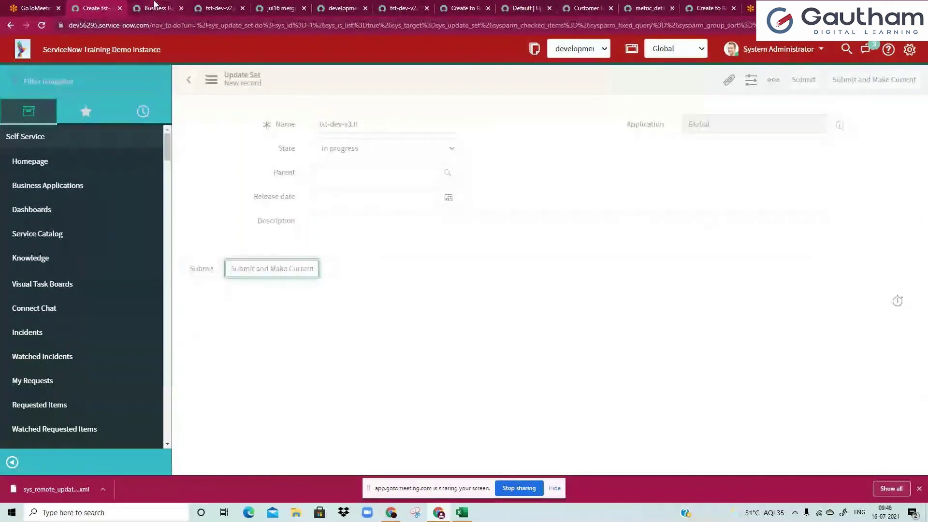
click(154, 8)
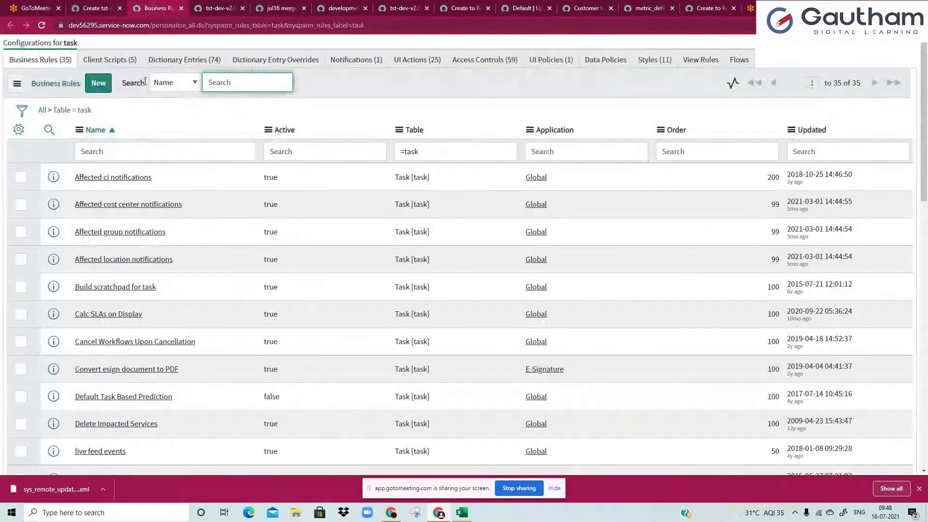
Add an Attributes column to the task Dictionary Entries list showing all 74 entries.
click(189, 59)
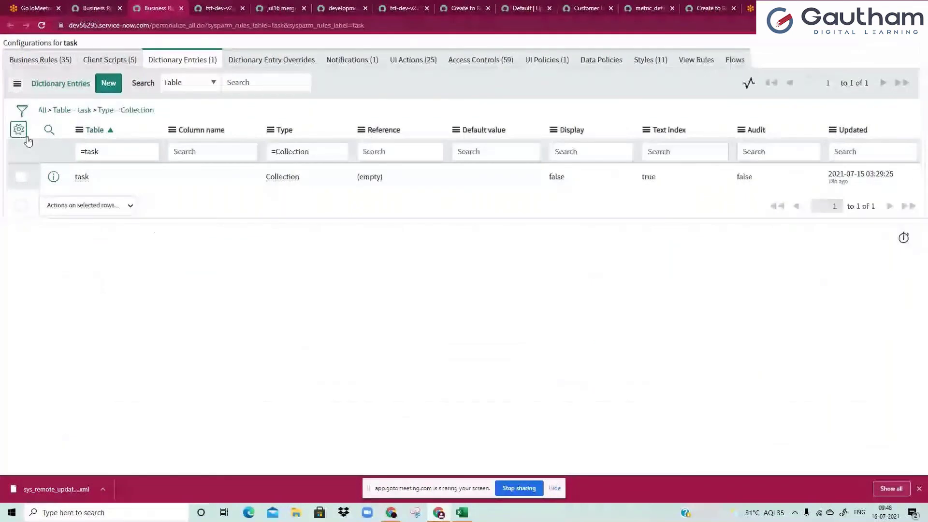
click(19, 129)
click(340, 136)
key(Down)
key(Down)
click(445, 184)
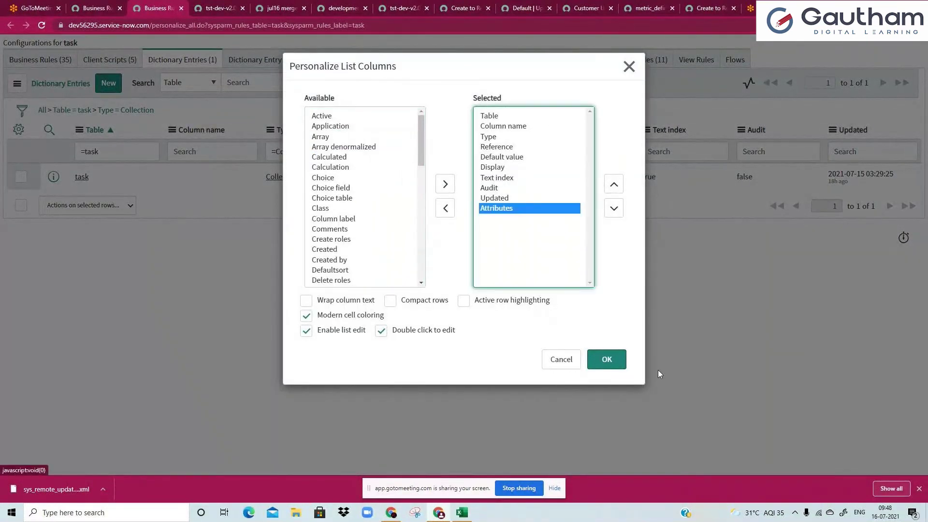
click(539, 358)
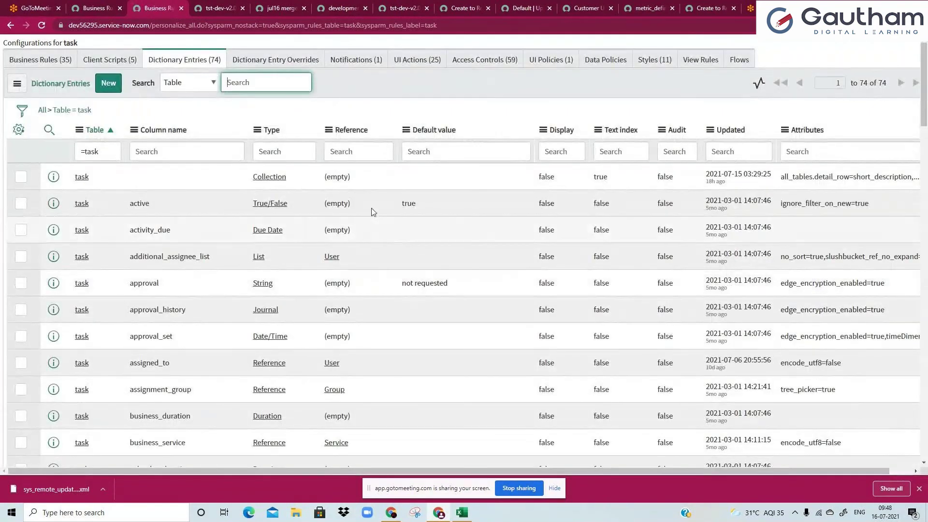
Filter the dictionary list to the Collection entry and open the task collection record in a new tab.
right_click(305, 180)
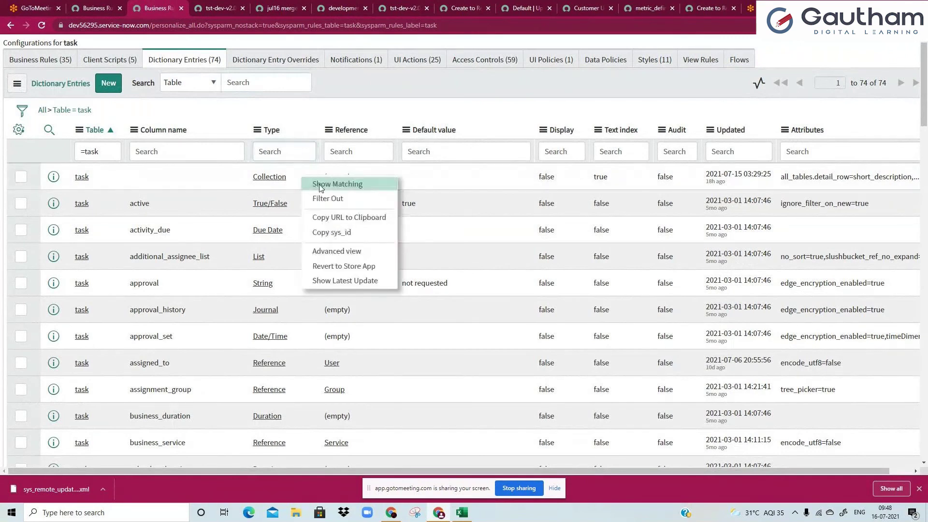
click(321, 184)
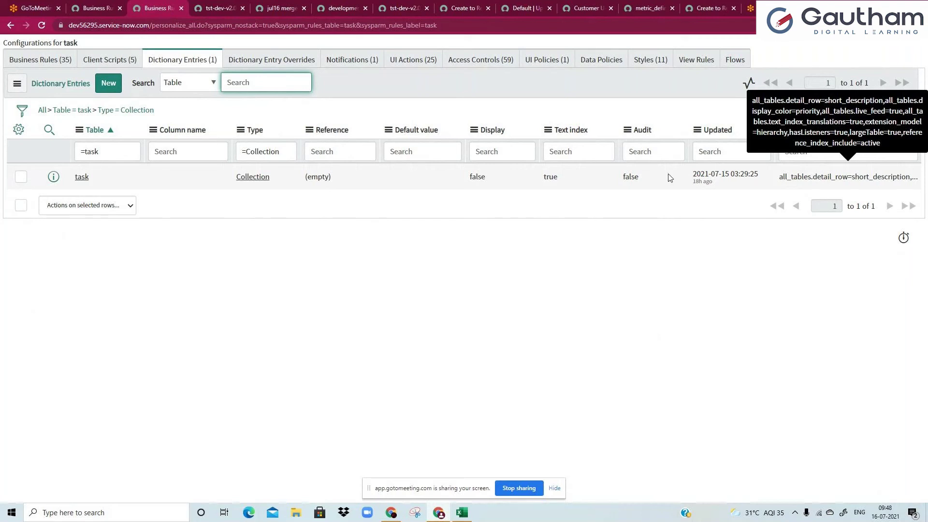
middle_click(86, 179)
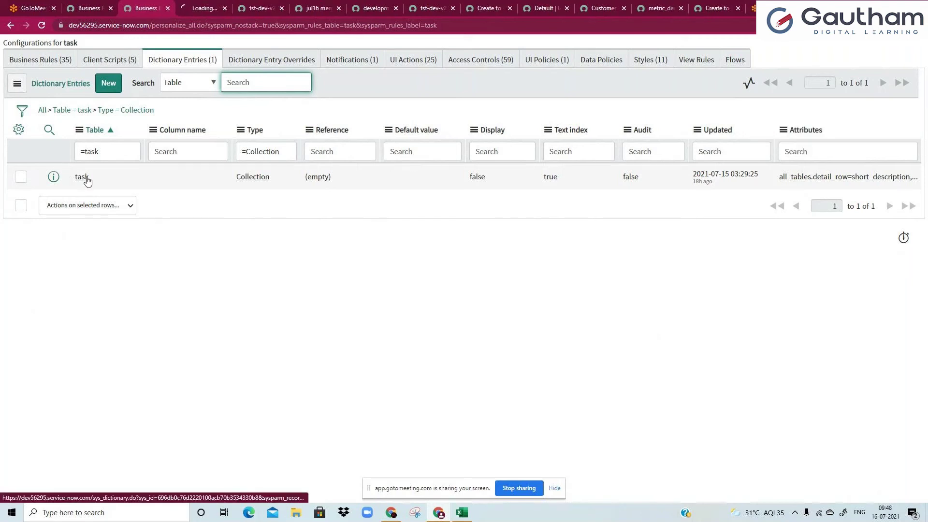
key(ctrl+Tab)
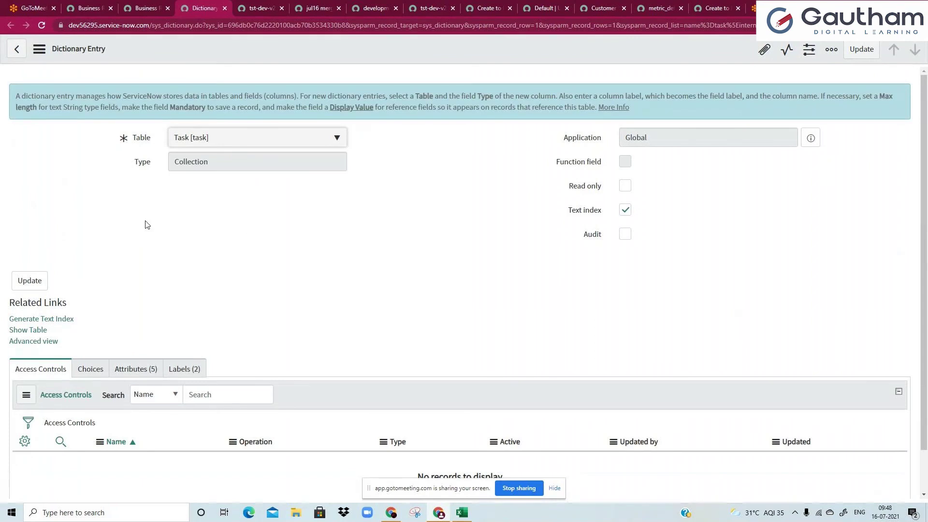
Show the collection entry's Attributes (5) and open them as a standalone list.
scroll(158, 301, down, 1)
click(148, 315)
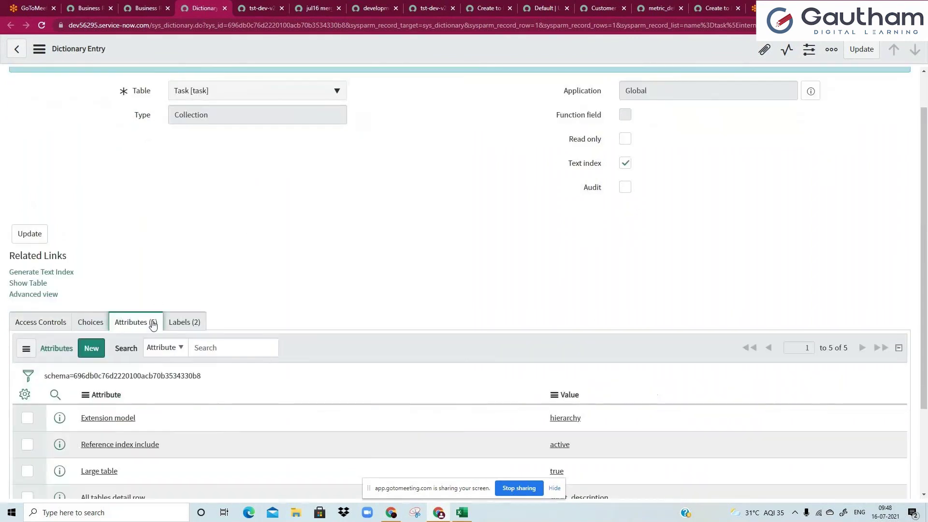
scroll(176, 309, down, 1)
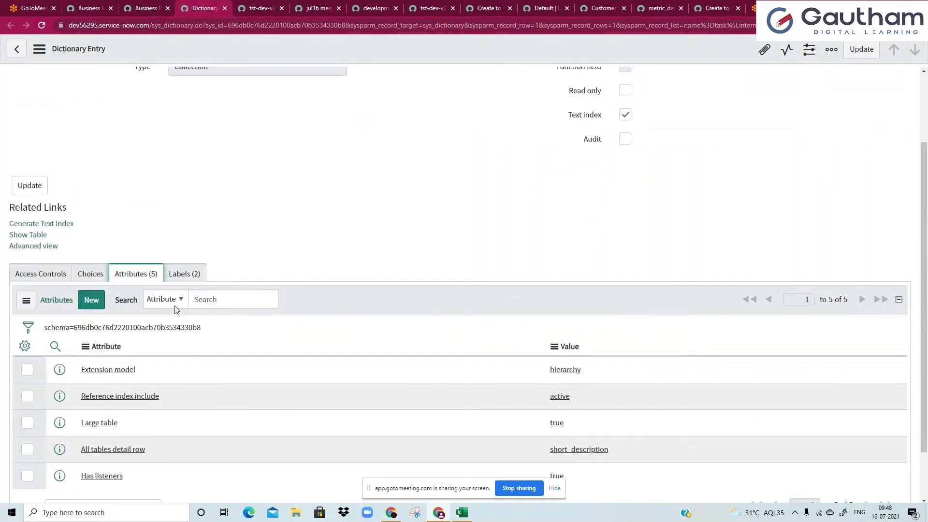
scroll(177, 310, down, 1)
click(150, 286)
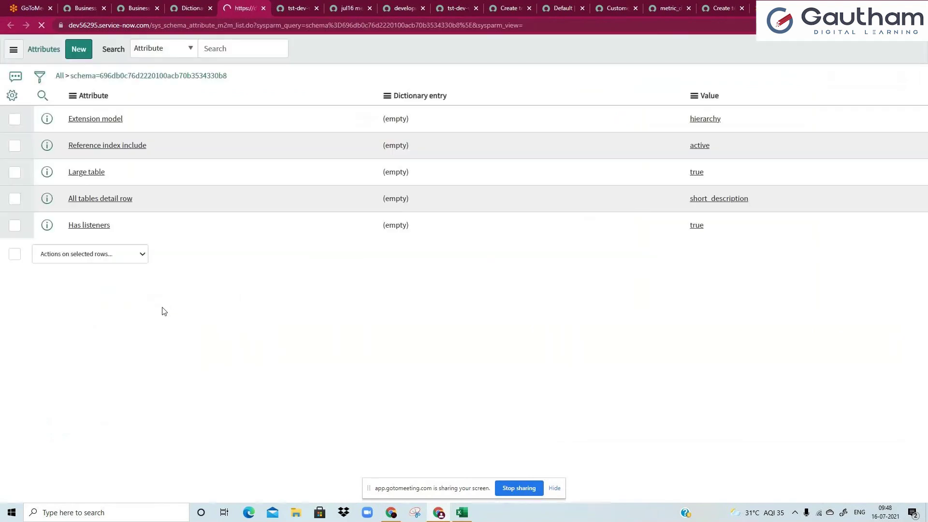
Clear the dictionary entry filter and filter attribute names to *update.
click(439, 121)
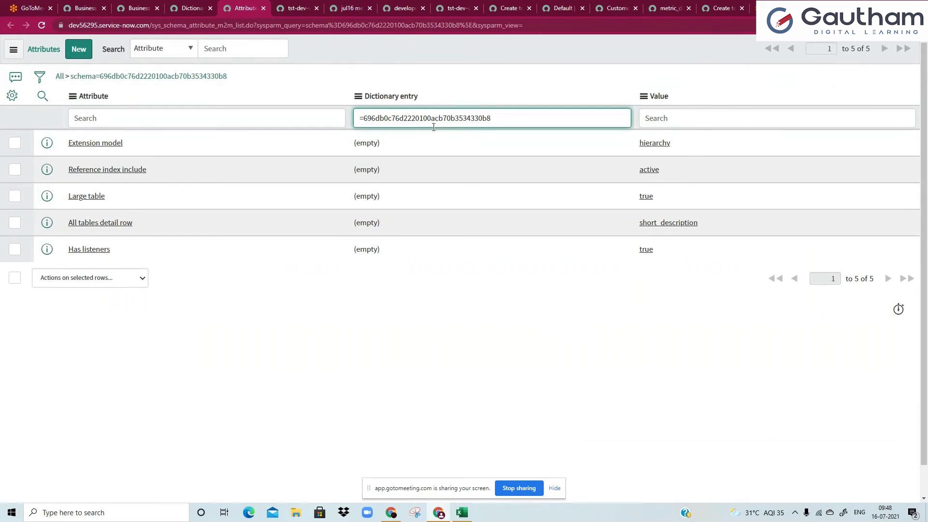
key(ctrl+a)
key(BackSpace)
click(333, 120)
text(*)
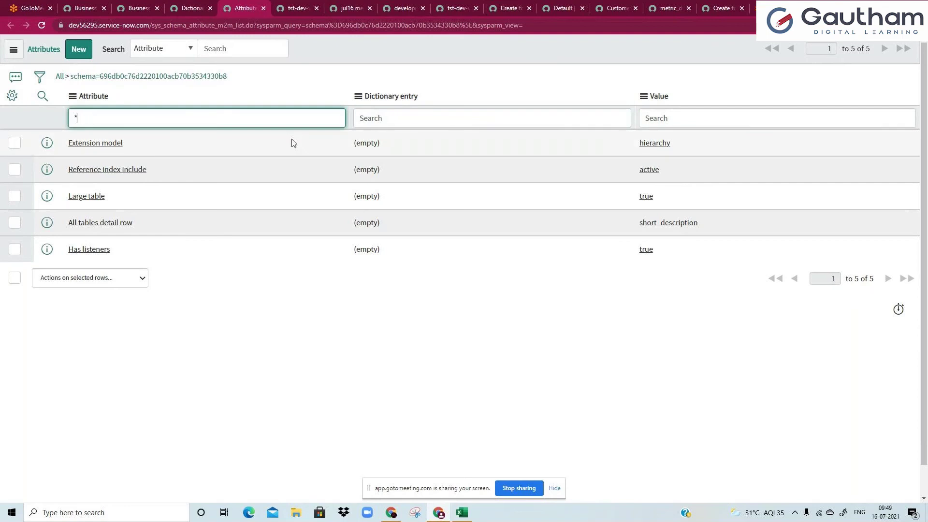
text(update)
key(Return)
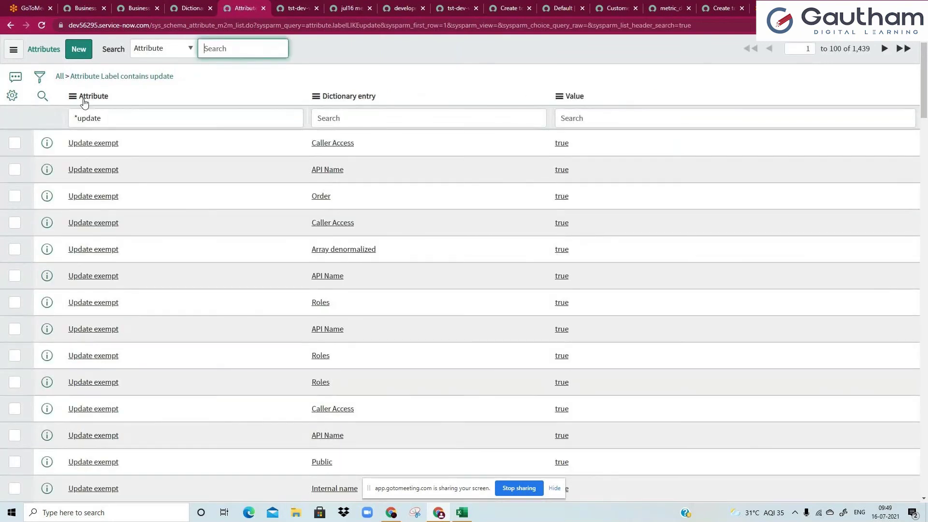
Browse the update attributes and open an Update exempt record in a new tab.
scroll(193, 336, down, 7)
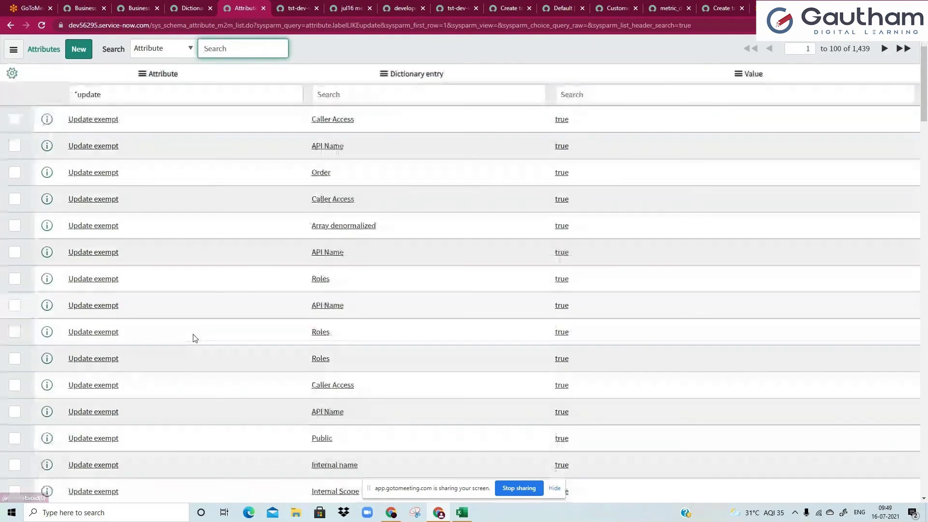
scroll(194, 338, down, 5)
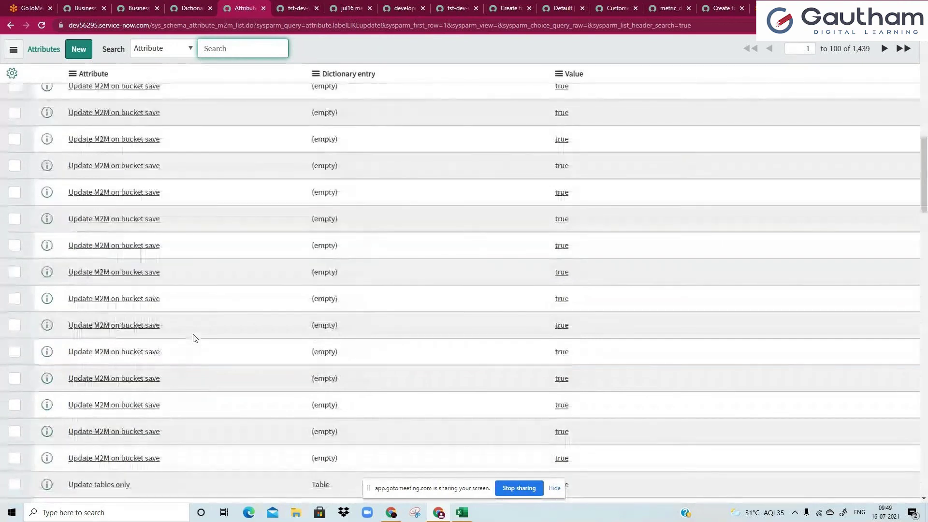
scroll(194, 337, down, 5)
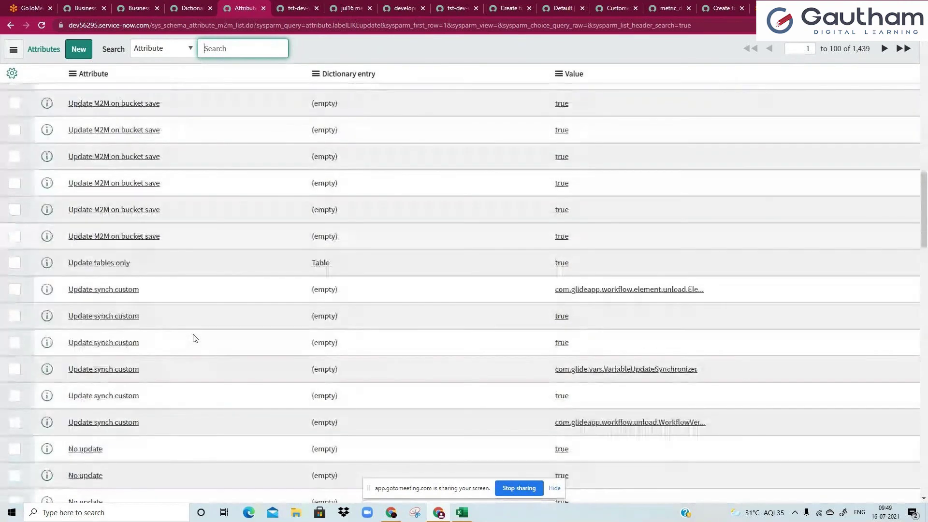
scroll(194, 338, down, 10)
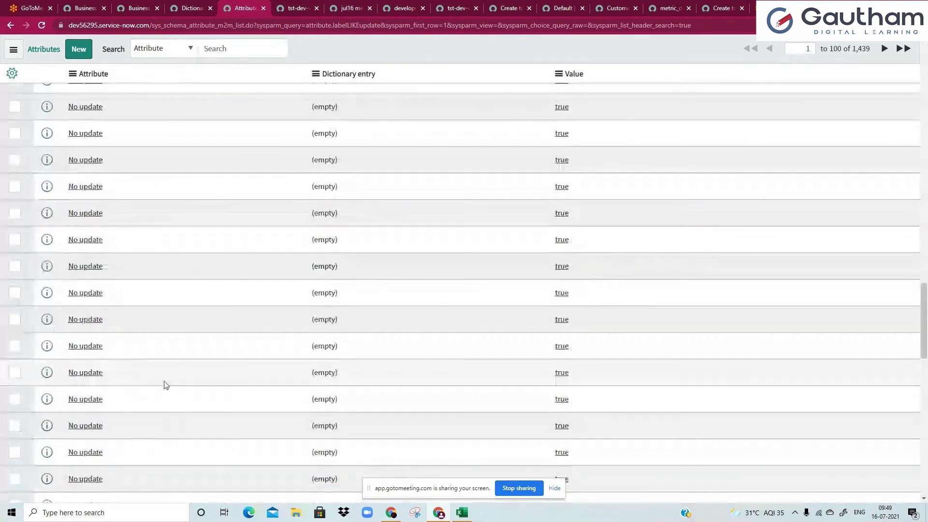
scroll(197, 328, up, 5)
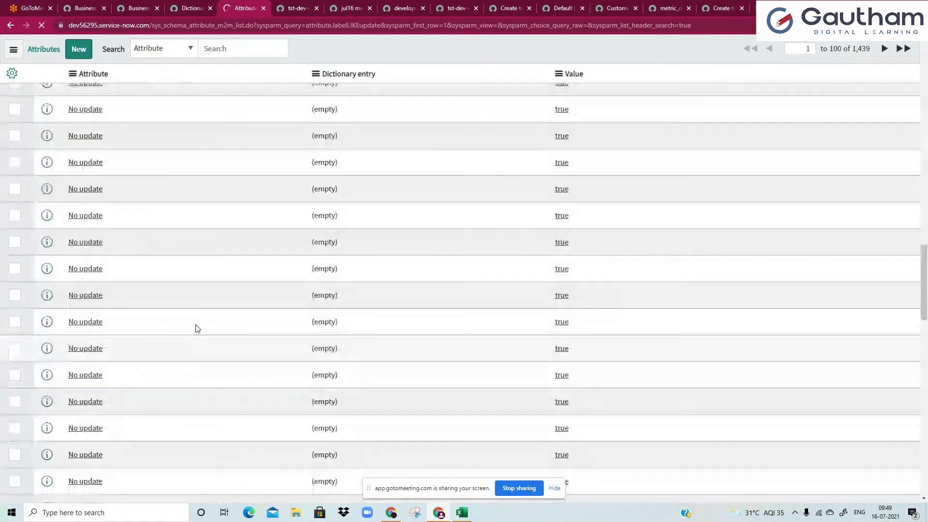
scroll(197, 328, up, 5)
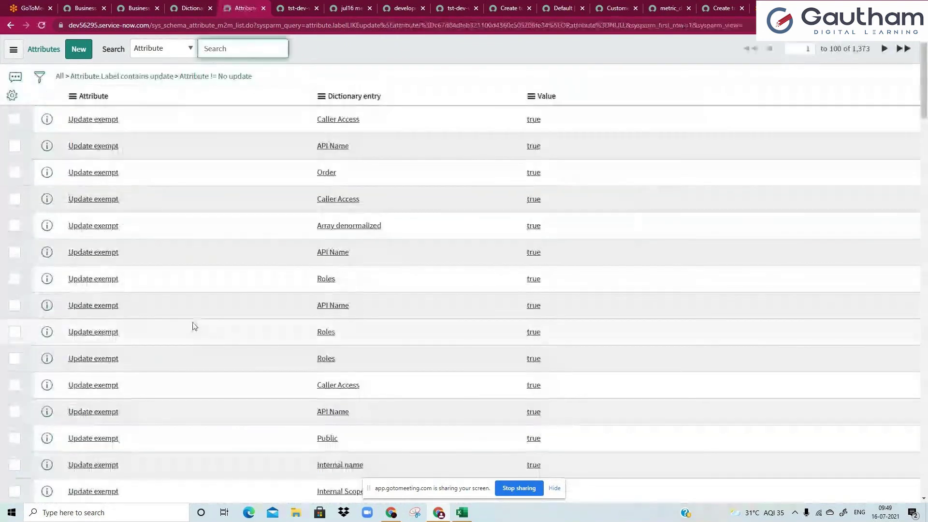
middle_click(99, 253)
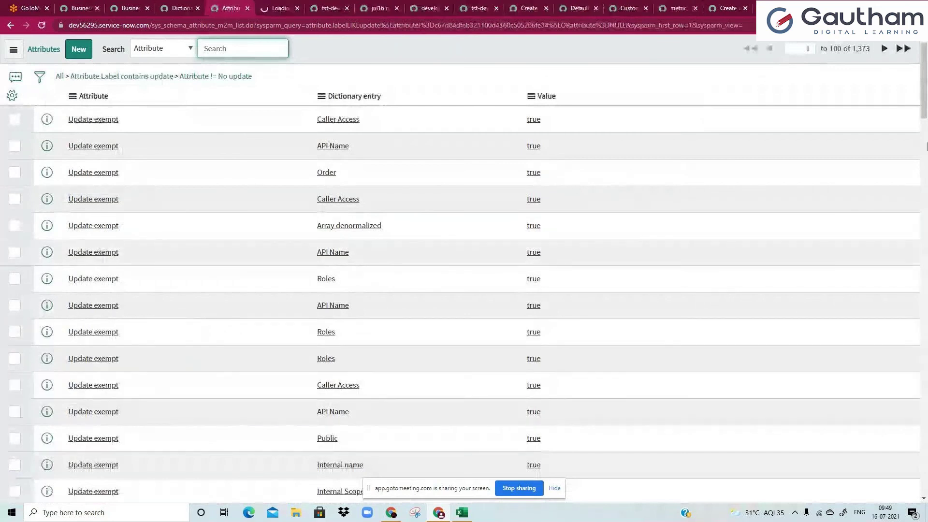
Open and close the list column personalization, then go to the Update synch attribute record.
drag(927, 146, 894, 151)
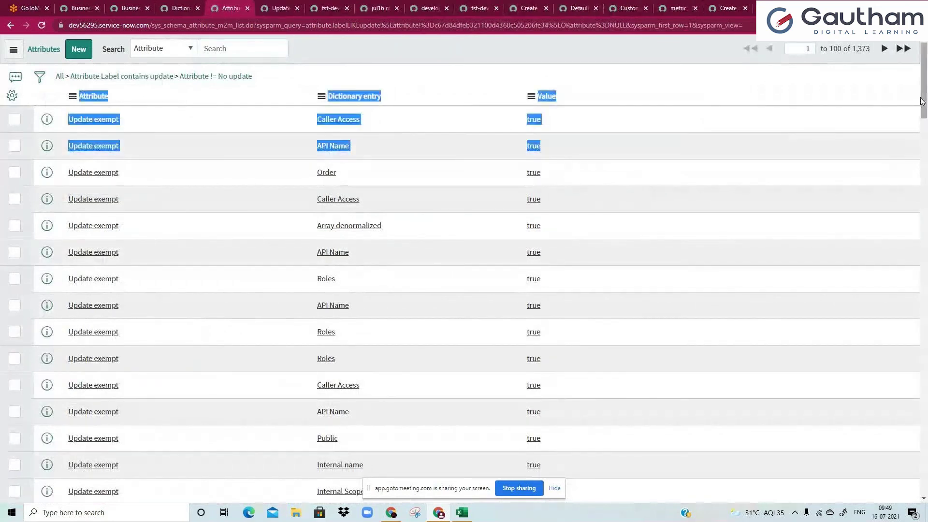
scroll(916, 153, down, 4)
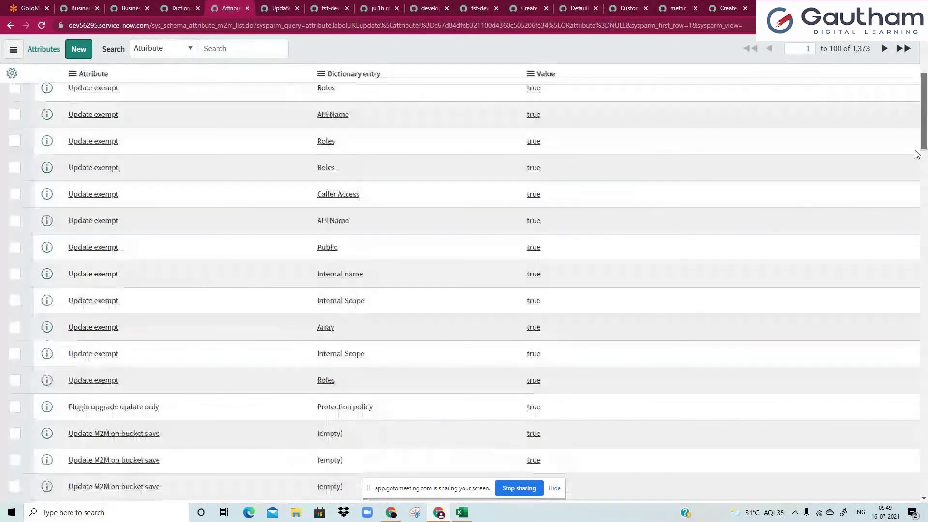
drag(916, 154, 913, 281)
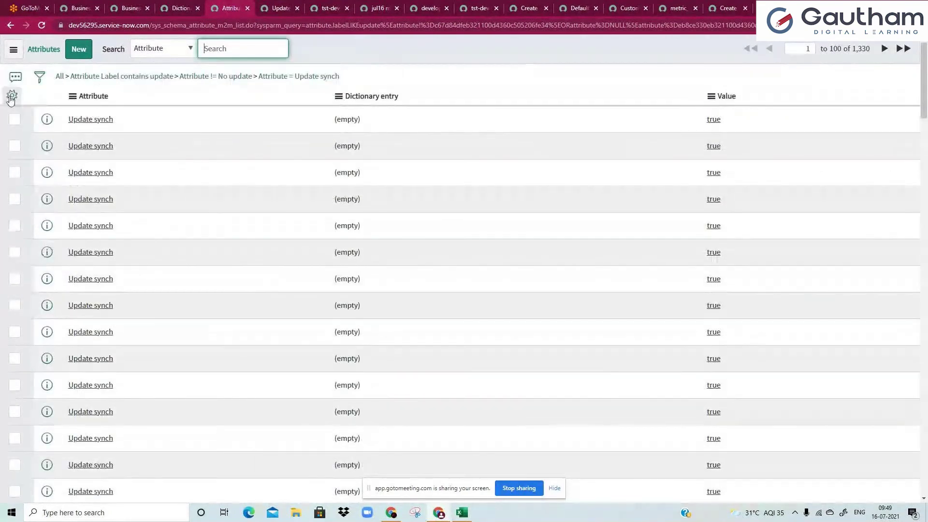
click(11, 97)
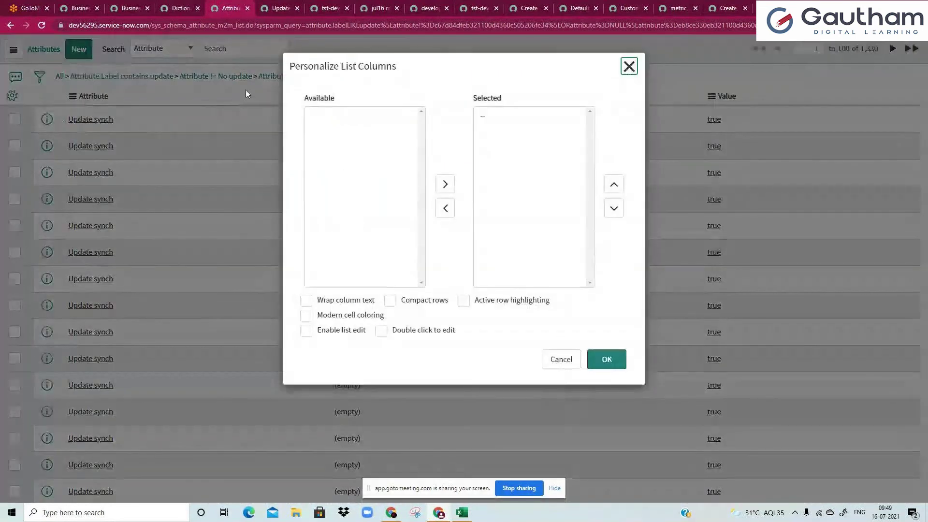
click(625, 70)
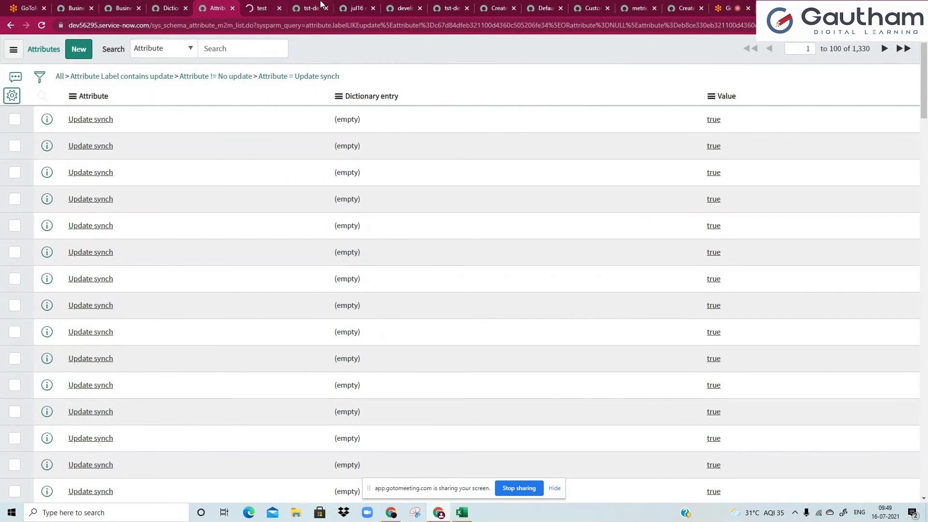
click(253, 8)
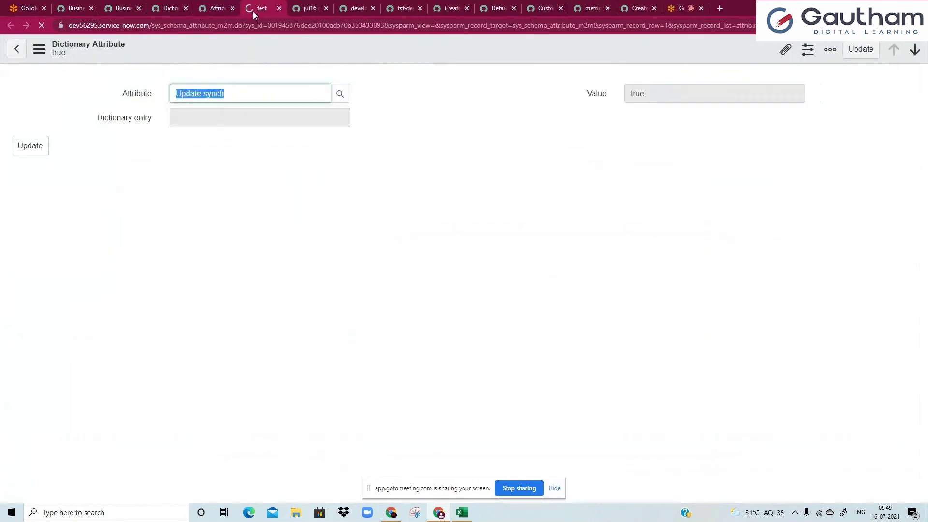
Copy sc_cat_item_catalog and load the sys_dictionary_list.do page via the address bar.
double_click(217, 124)
click(216, 141)
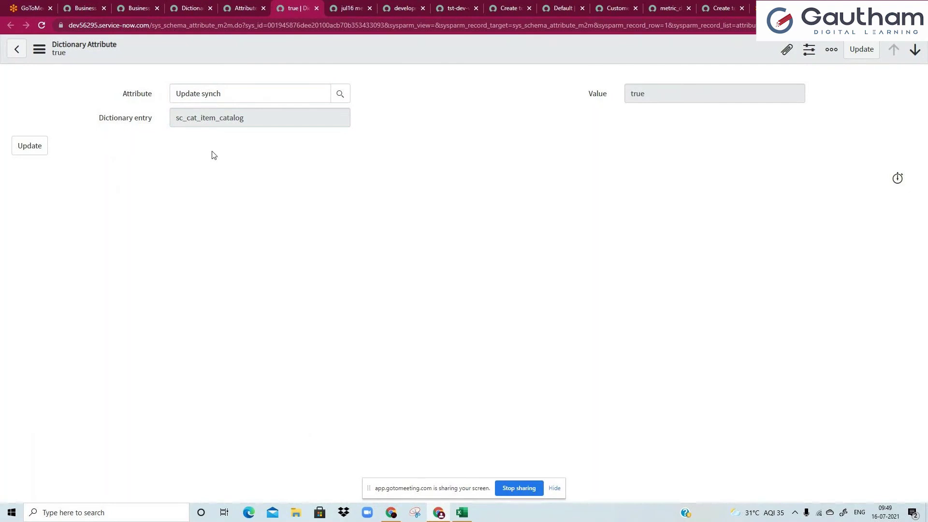
double_click(215, 123)
key(ctrl+c)
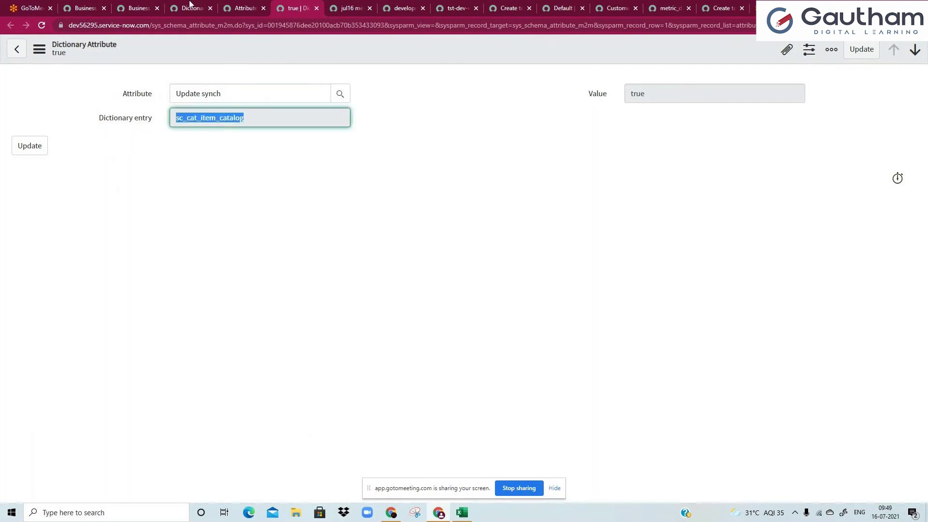
click(190, 6)
scroll(108, 227, up, 3)
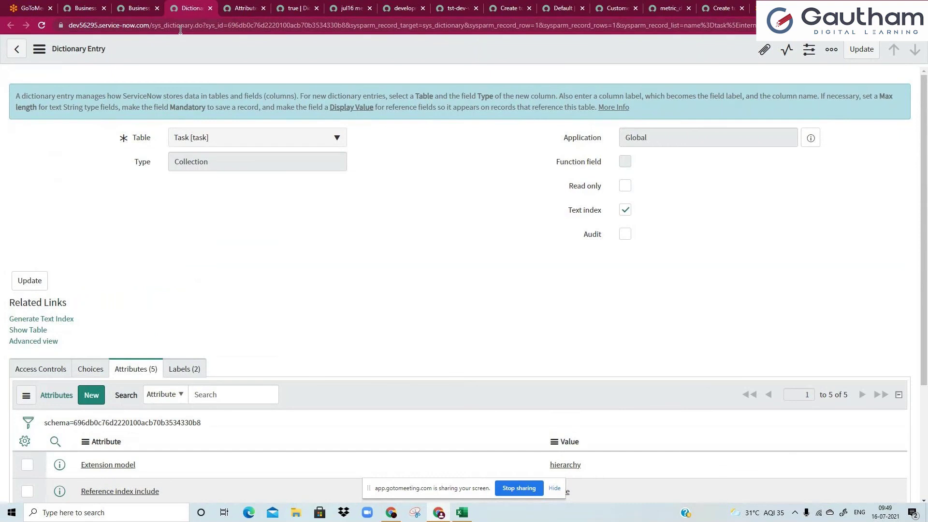
double_click(181, 25)
key(Right)
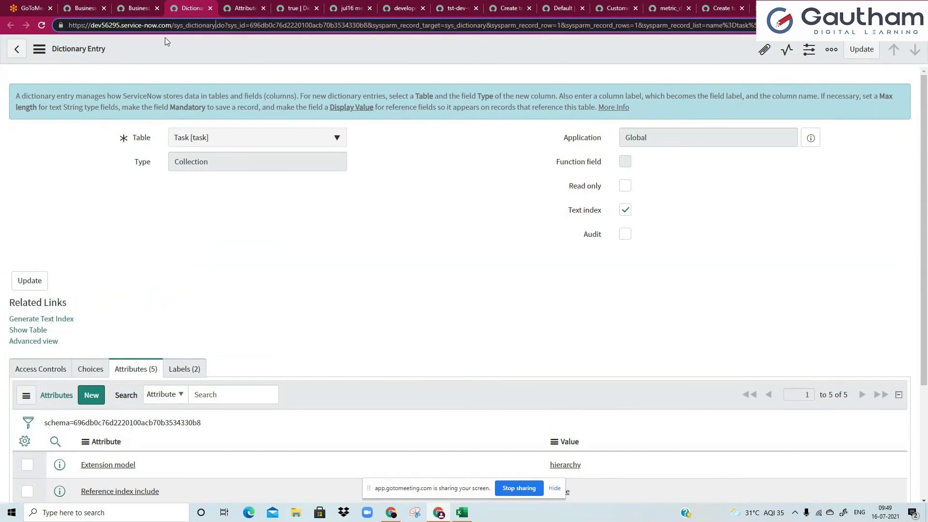
text(_list)
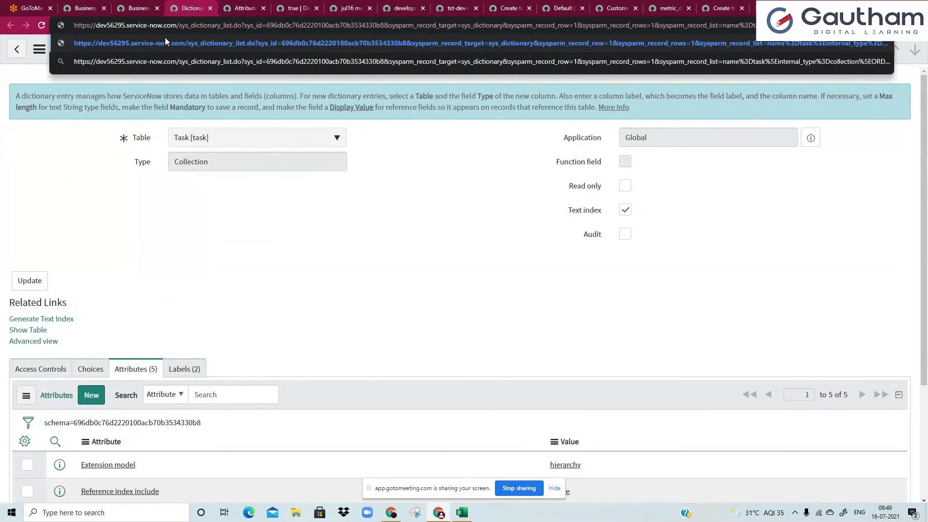
key(Return)
Filter the Dictionary Entries list's Table column to sc_cat_item_catalog, showing 4 entries.
click(304, 6)
drag(304, 3, 251, 6)
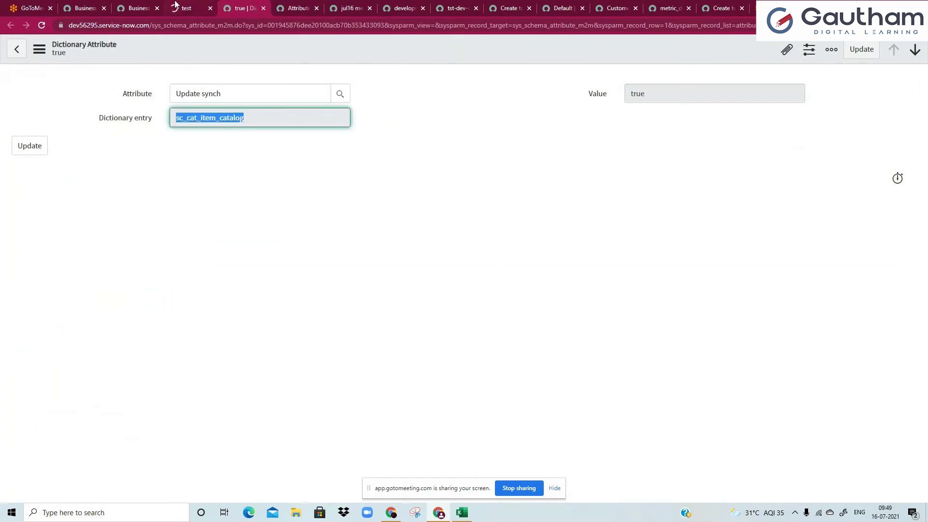
click(180, 8)
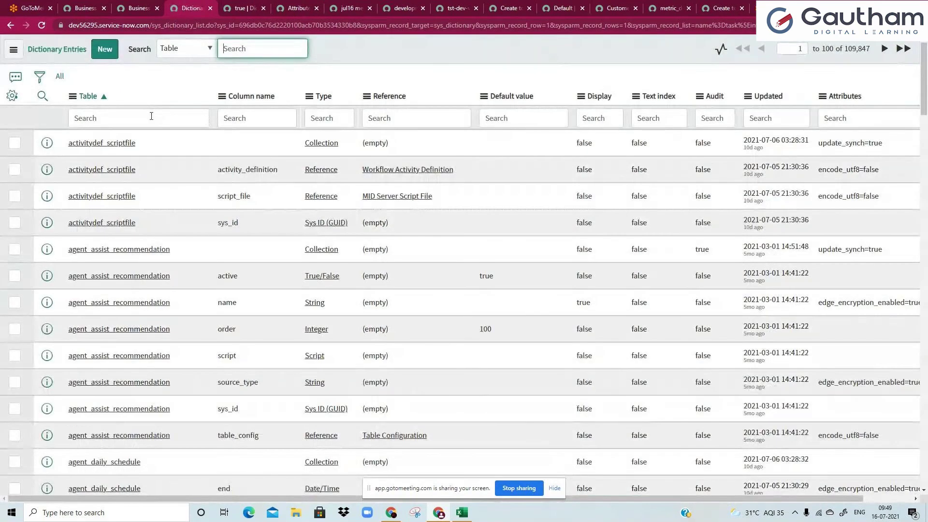
click(287, 115)
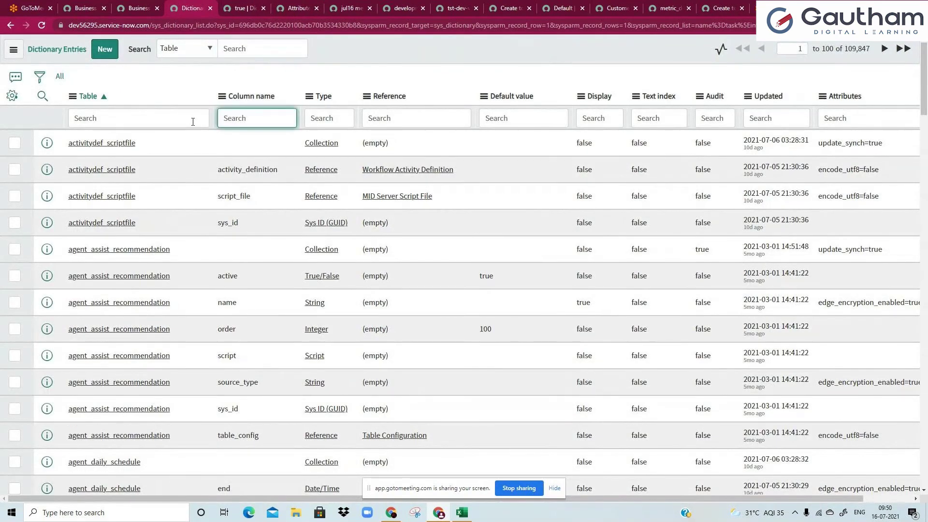
click(178, 117)
key(ctrl+v)
key(Return)
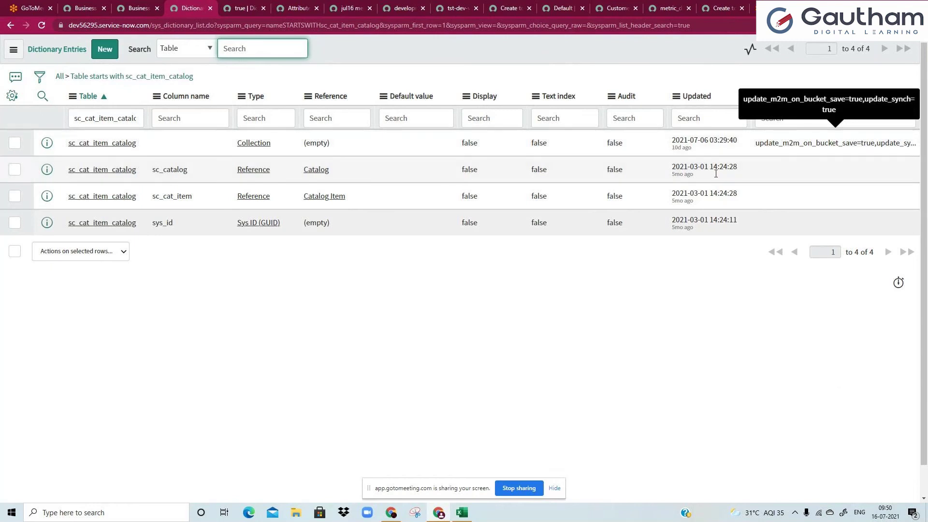
click(230, 319)
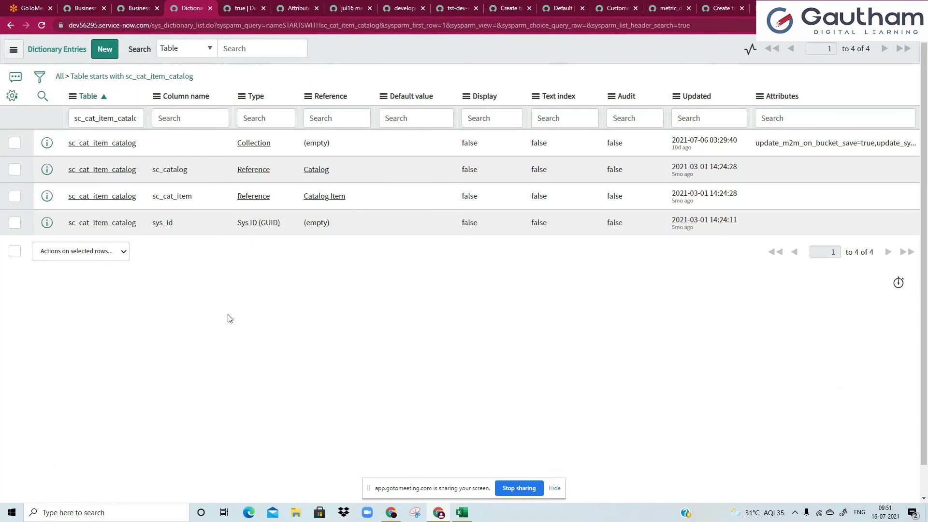
Toggle the Type = Collection filter on the task dictionary entries, then view the Update synch = true attribute record.
click(110, 6)
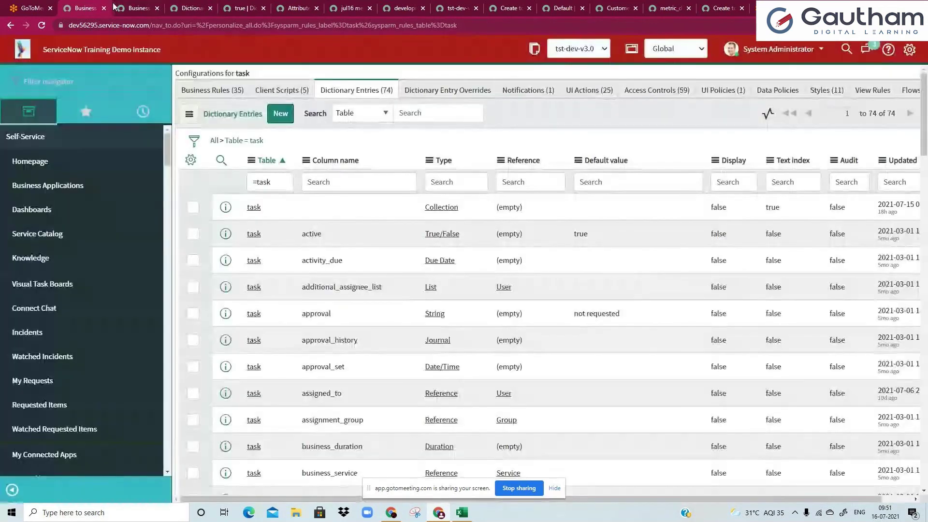
click(136, 8)
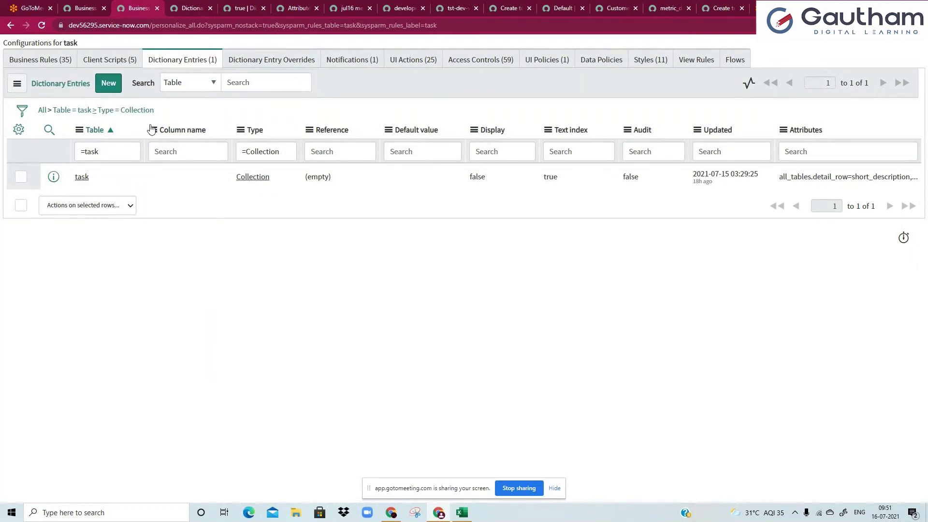
click(95, 110)
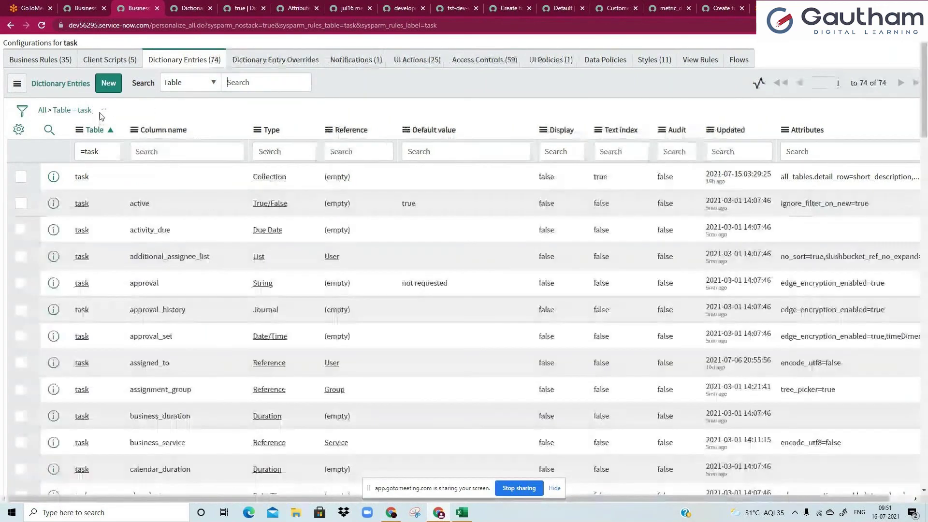
click(155, 187)
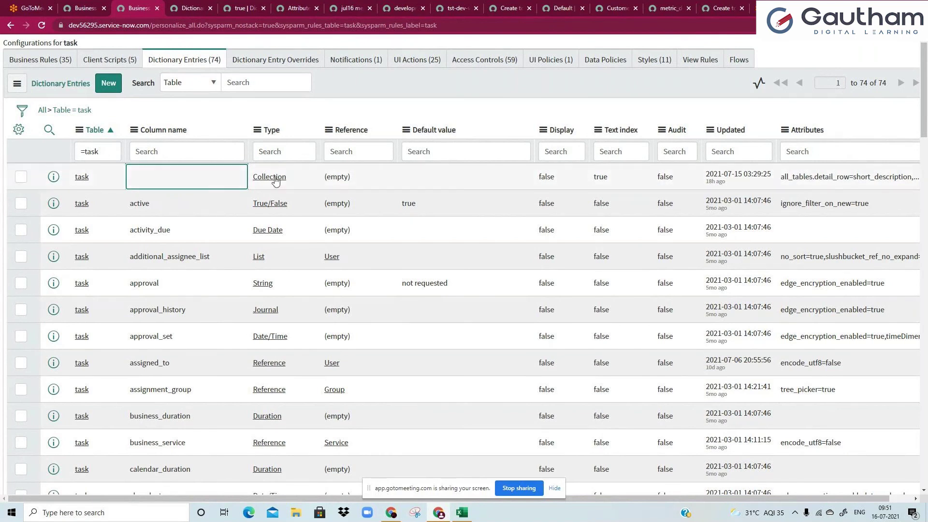
right_click(305, 185)
key(Escape)
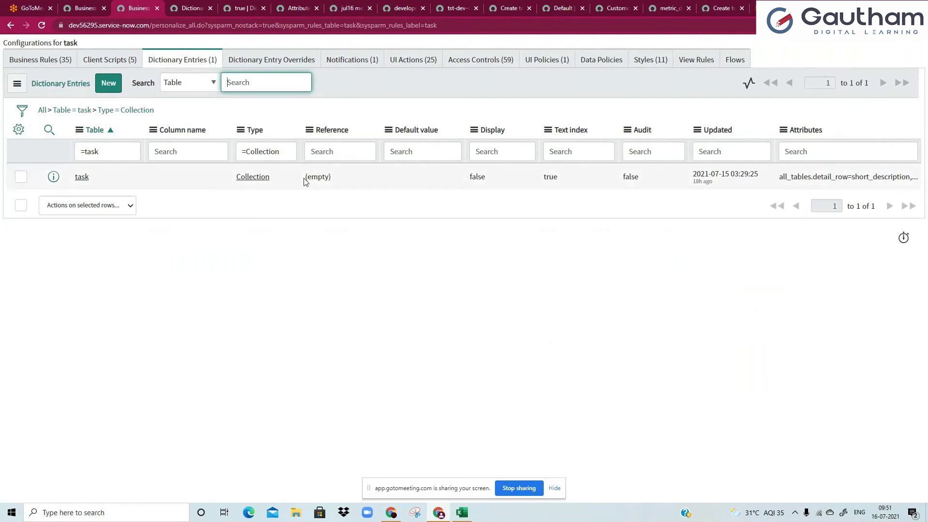
click(192, 8)
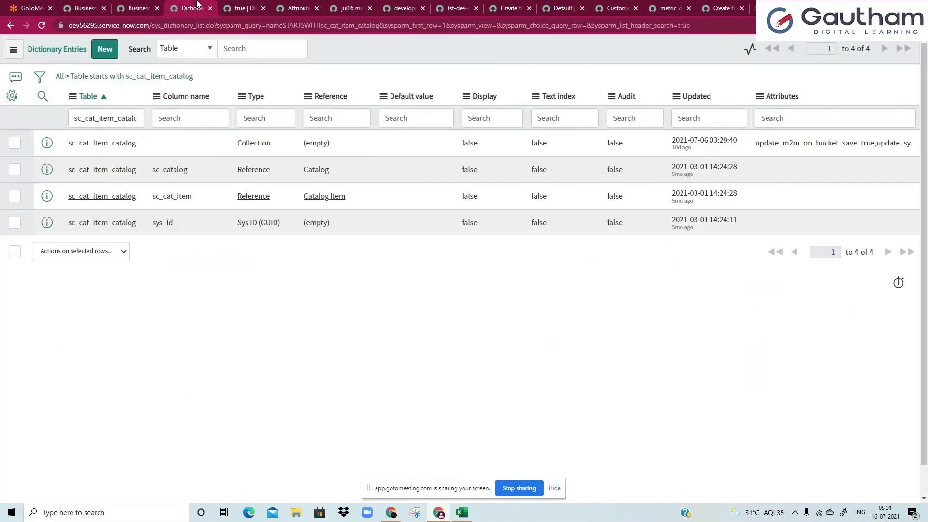
click(238, 8)
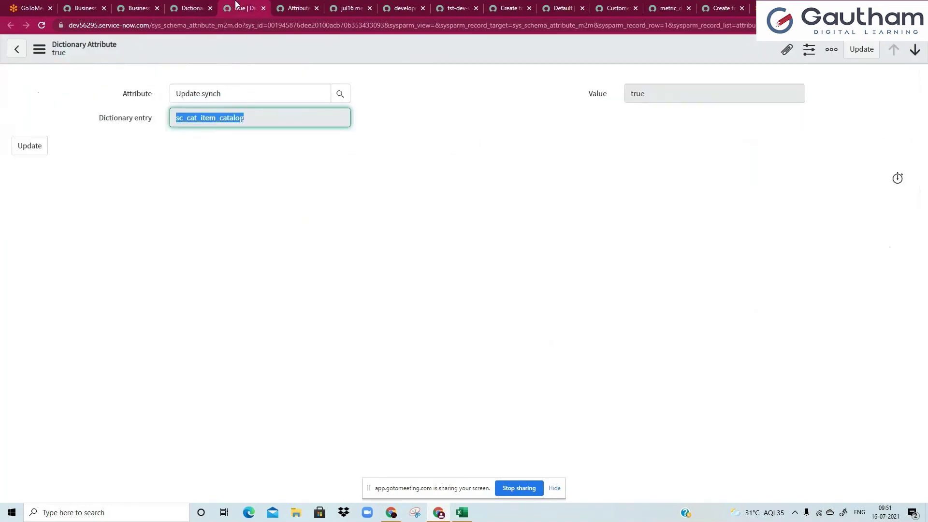
Open the current update set record from the header.
click(214, 93)
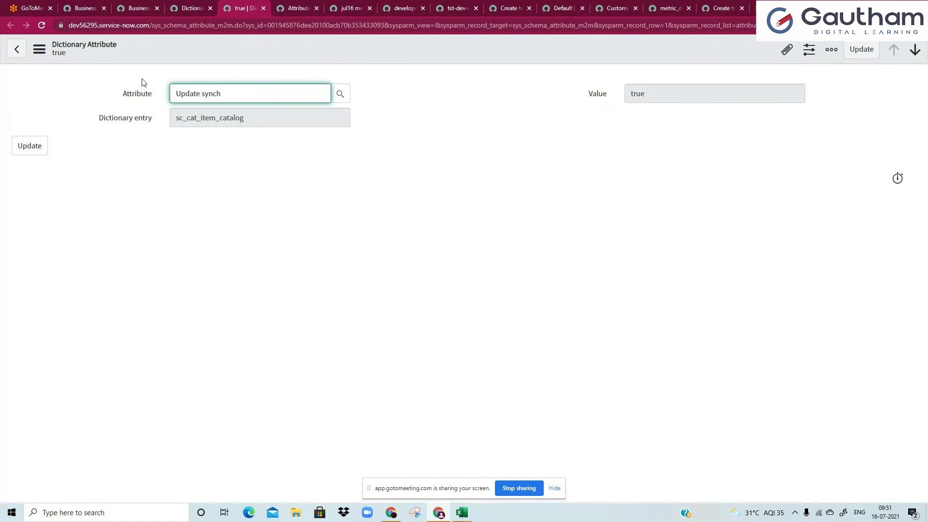
click(73, 5)
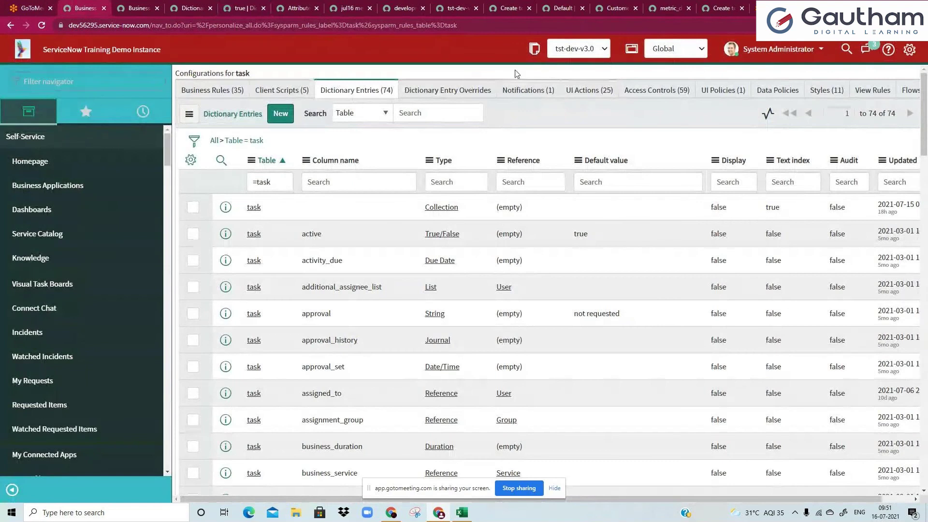
click(534, 48)
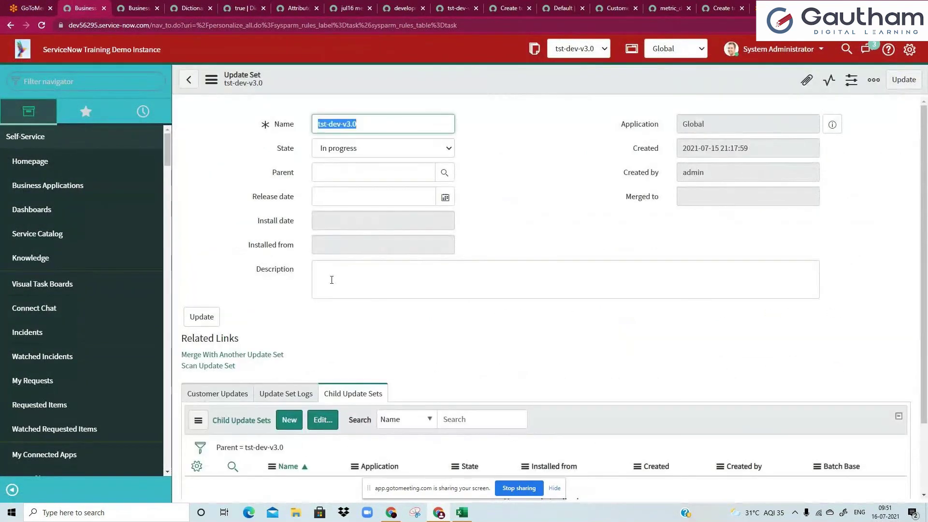
Search the navigator for 'jobs' and open System Definition > Scheduled Jobs.
click(68, 73)
text(d jobs)
click(67, 162)
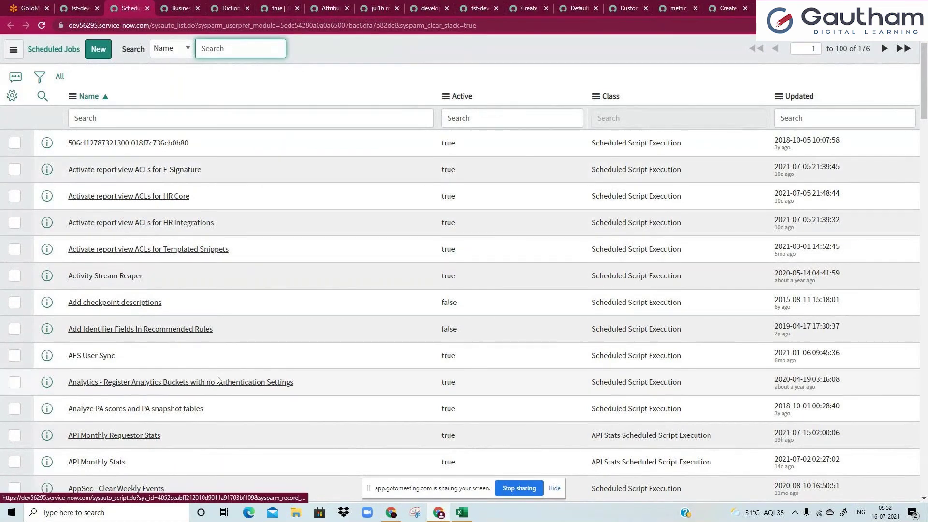
Sort the scheduled jobs by Updated, newest first.
scroll(217, 379, down, 1)
right_click(813, 78)
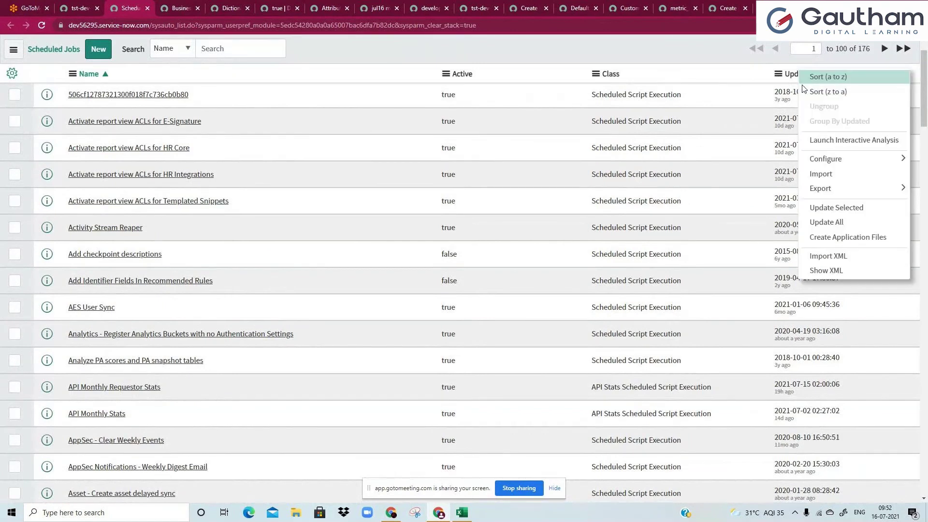
click(710, 133)
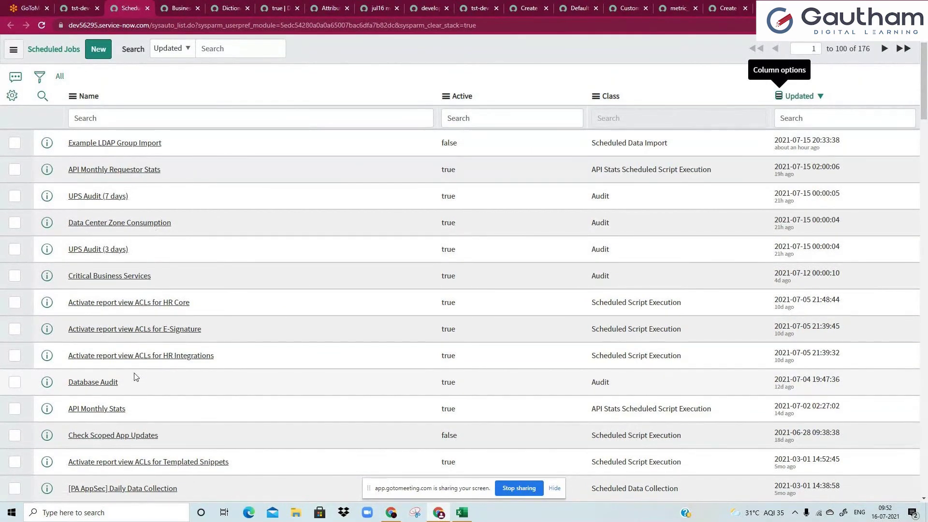
click(132, 355)
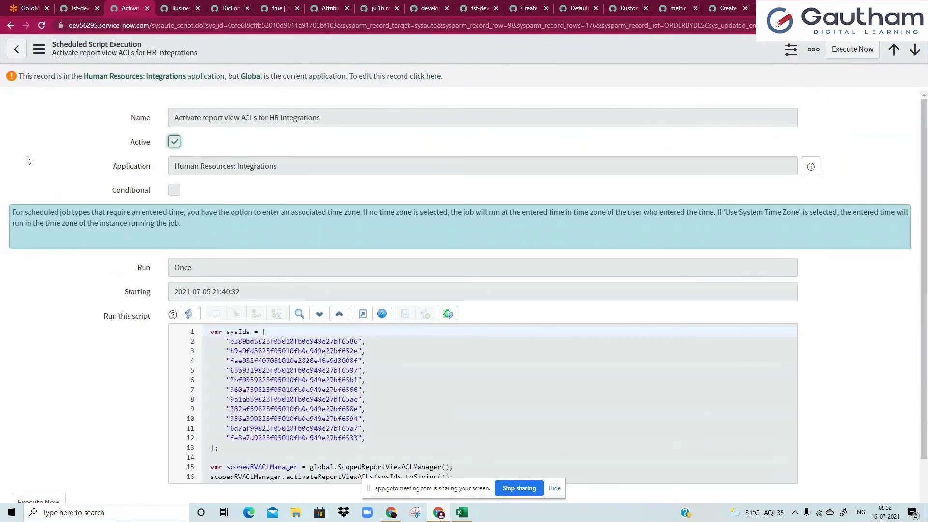
click(10, 25)
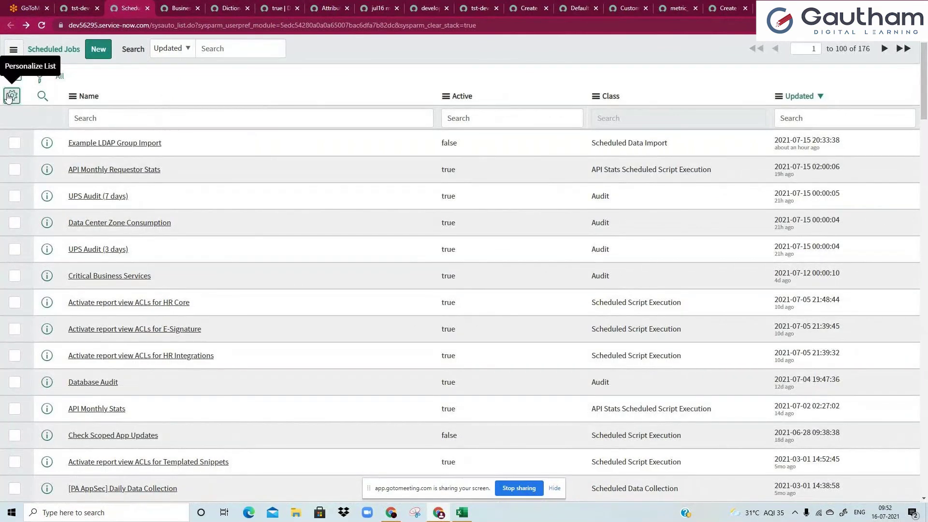
Add an Application column to the list, placed right below Name.
click(10, 96)
double_click(333, 116)
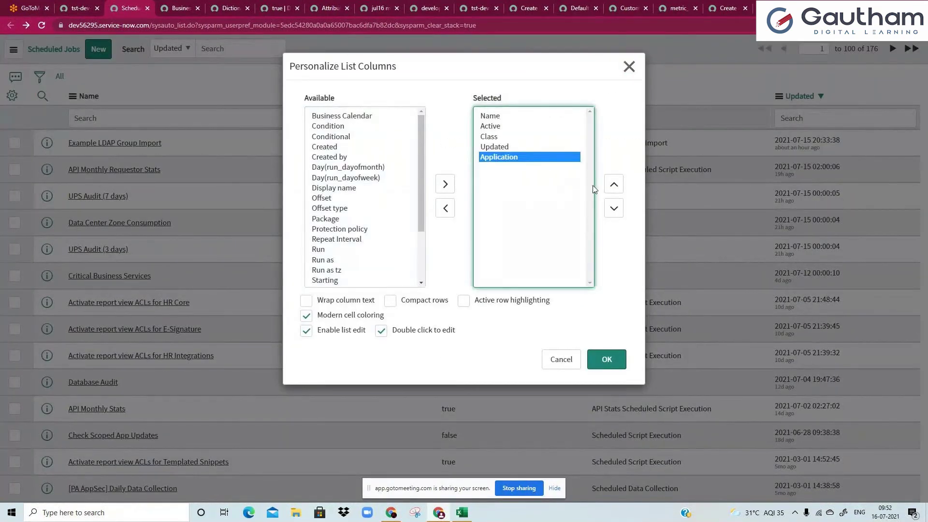
click(614, 184)
click(614, 184)
click(613, 184)
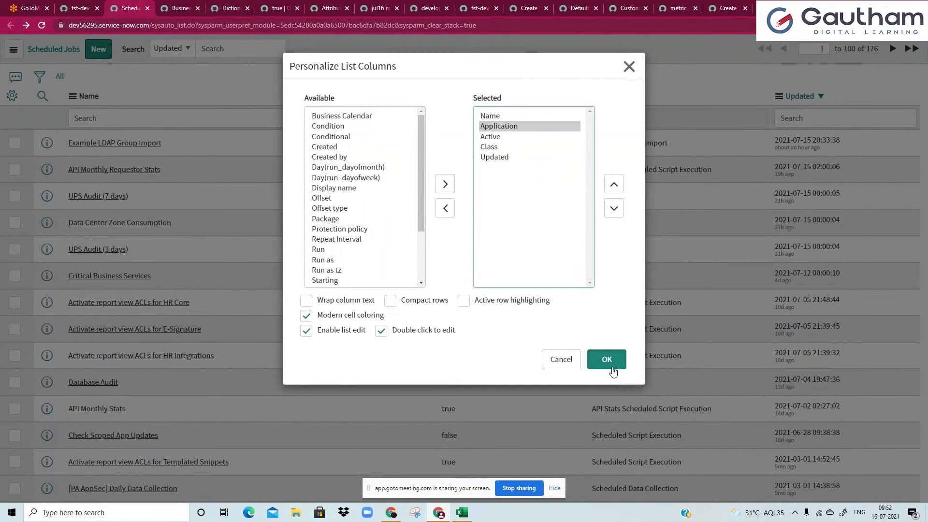
click(606, 359)
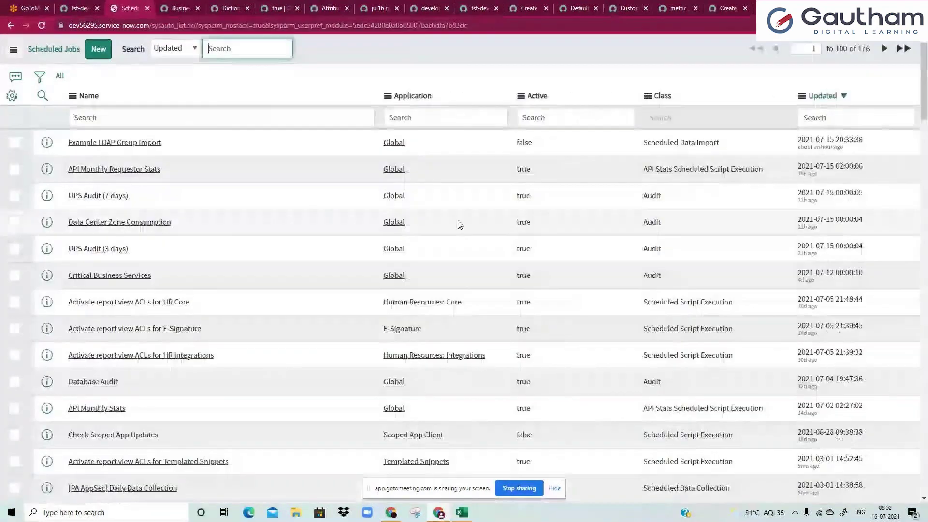
Show only Global Scheduled Script Execution jobs and open Backup bulk populate lifecycle fields.
right_click(421, 146)
click(432, 159)
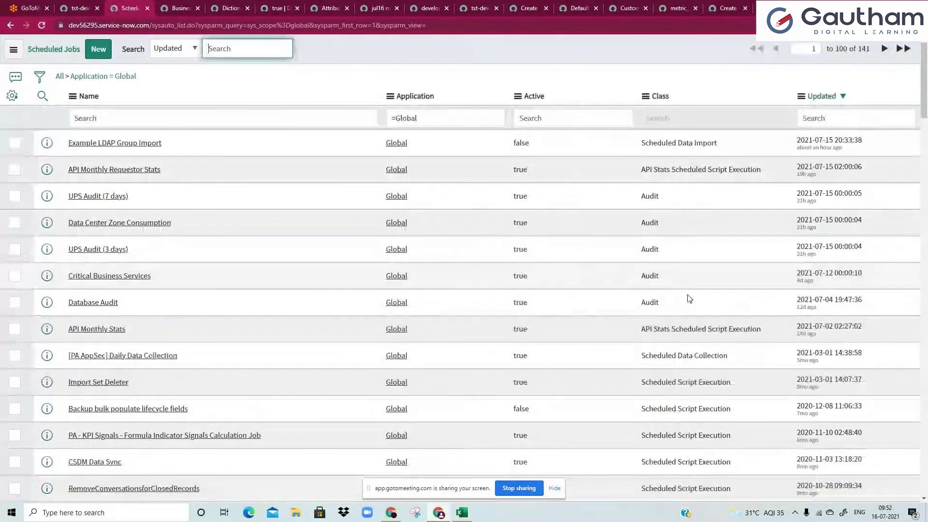
right_click(694, 382)
click(714, 390)
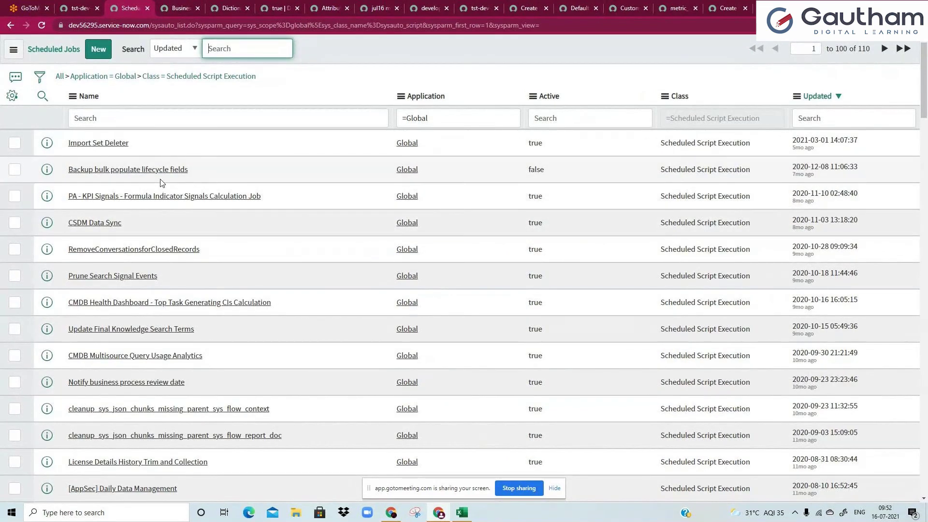
click(164, 170)
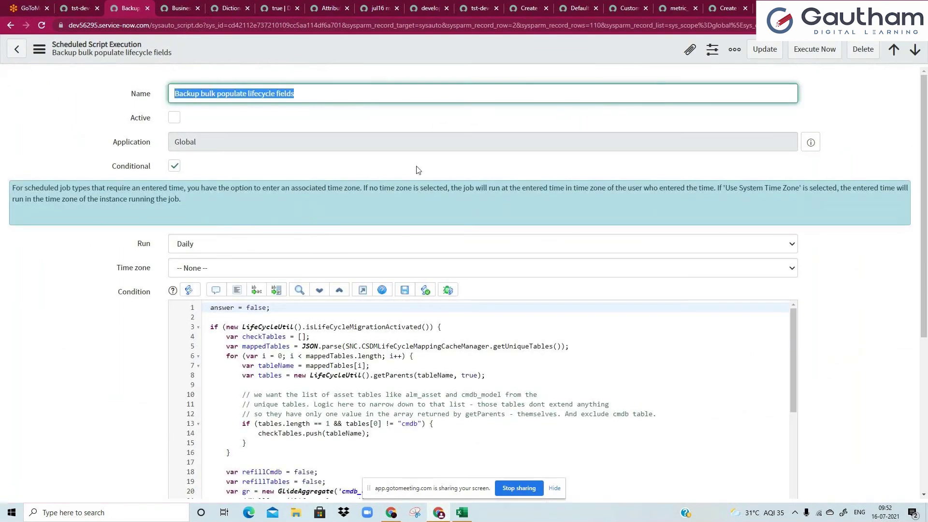
Set the Backup job to run Weekly and save it.
click(223, 245)
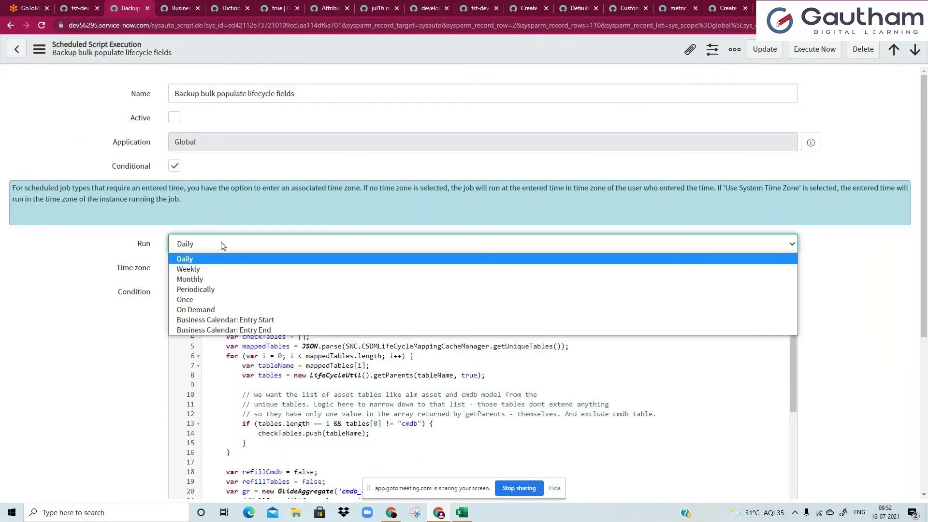
click(213, 269)
right_click(259, 60)
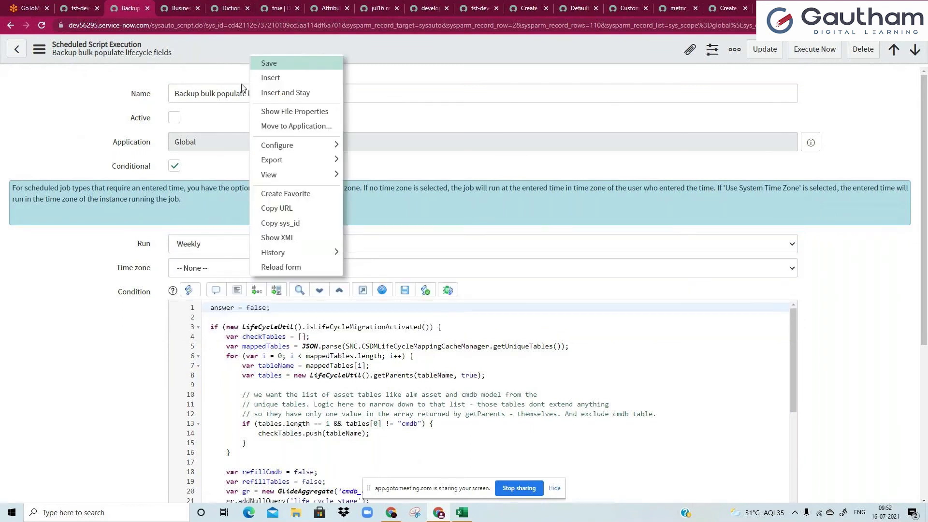
click(261, 64)
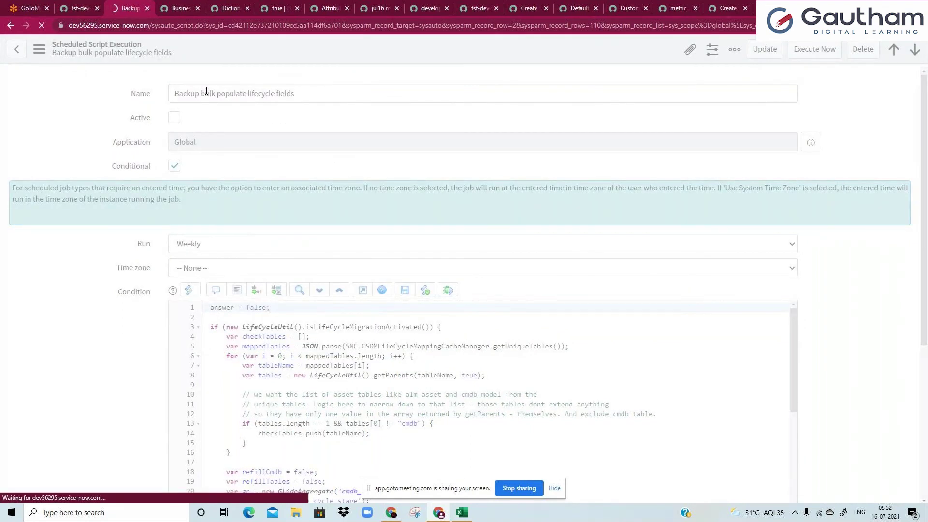
Review the customer updates in the tst-dev update set.
key(ctrl+shift+Tab)
scroll(250, 313, down, 2)
click(250, 313)
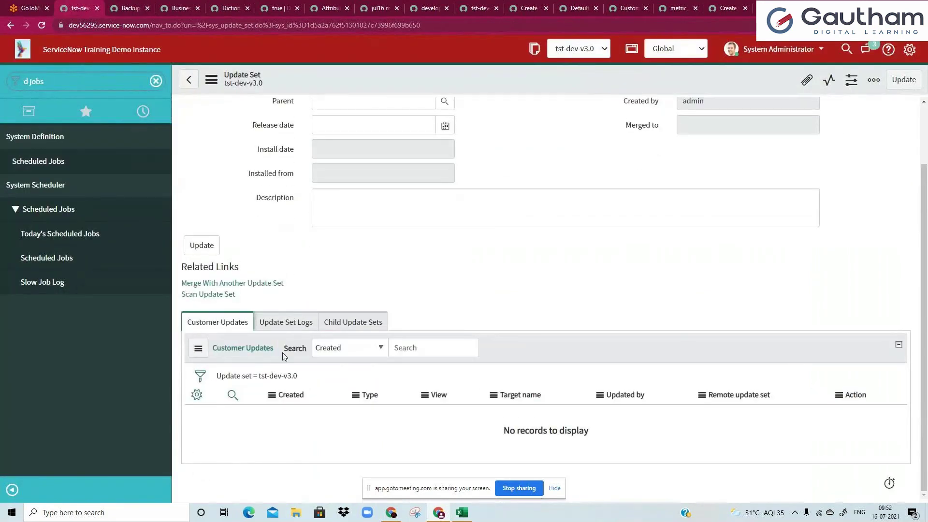
scroll(271, 367, up, 1)
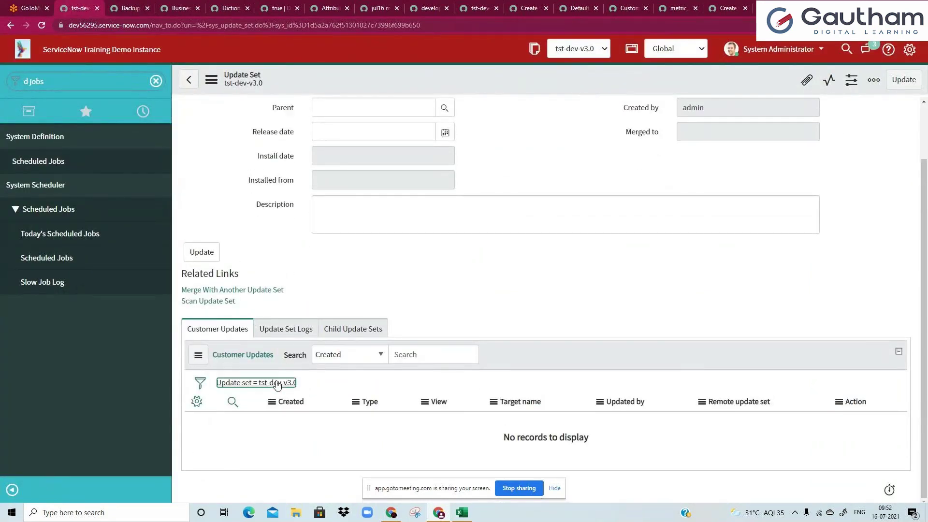
Duplicate the Backup job tab and copy the Update synch attribute name.
click(128, 8)
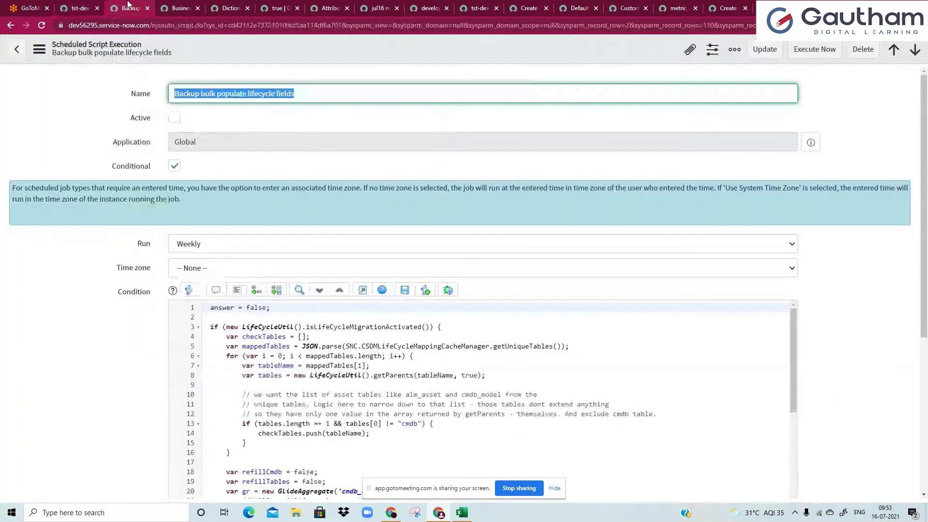
right_click(128, 5)
click(196, 71)
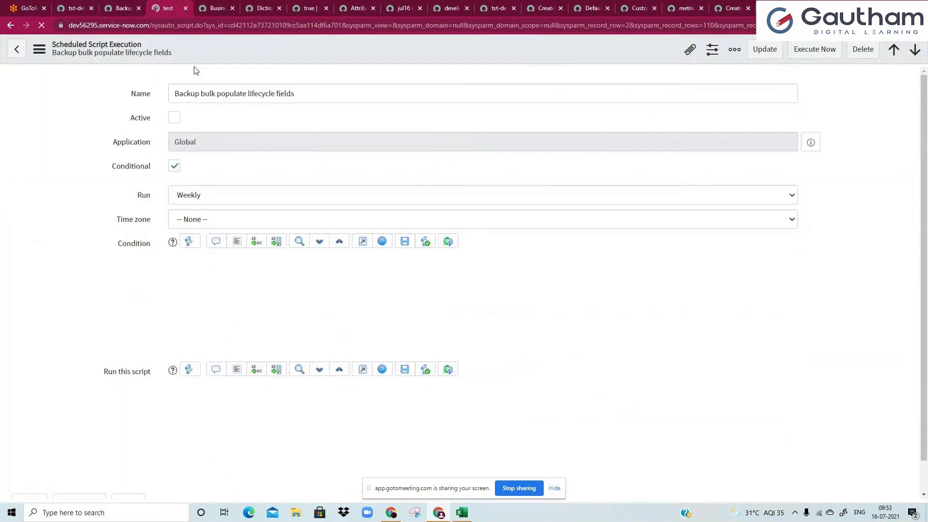
key(ctrl+Tab)
key(ctrl+Tab)
key(ctrl+Tab)
double_click(208, 93)
key(ctrl+a)
Open Configure > All for the Scheduled Script Execution table from the form header.
click(172, 6)
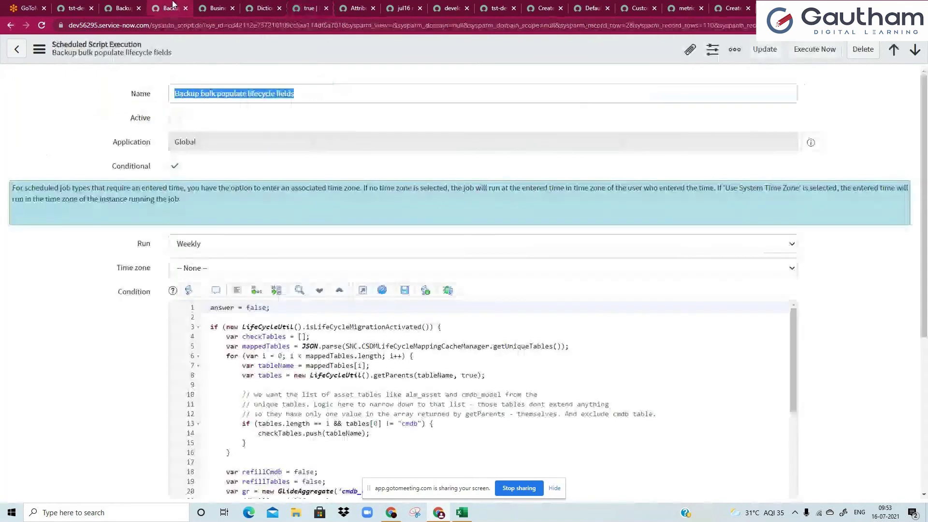
right_click(205, 49)
mouse_move(246, 142)
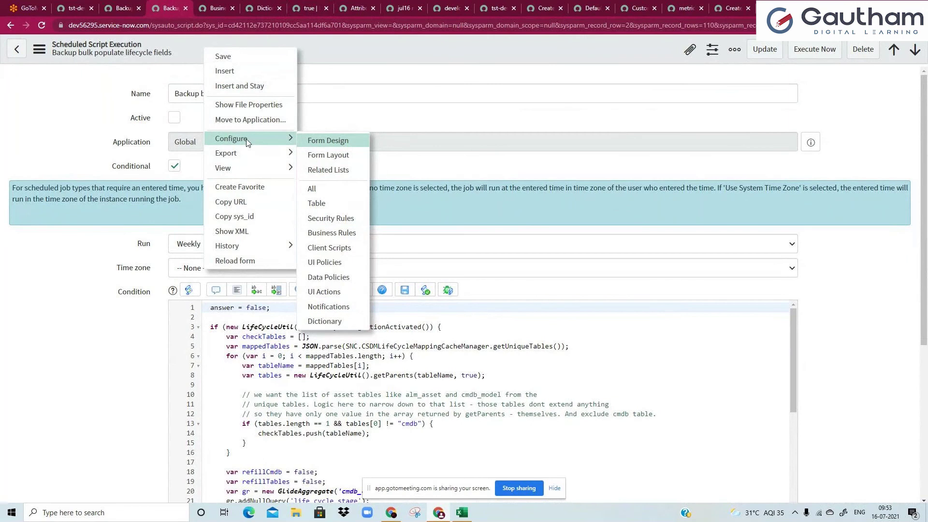
click(322, 194)
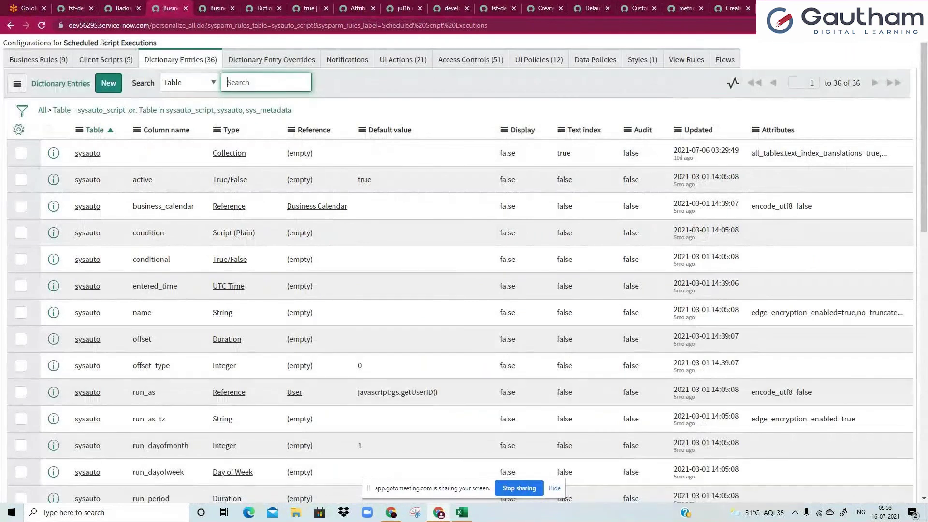
Filter the Scheduled Script Executions dictionary entries to Type = Collection.
click(113, 42)
double_click(114, 42)
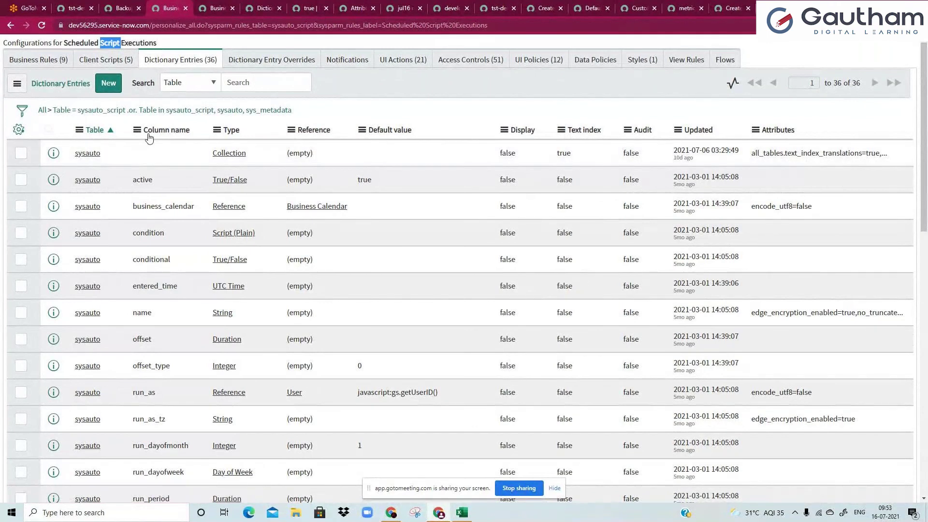
click(167, 159)
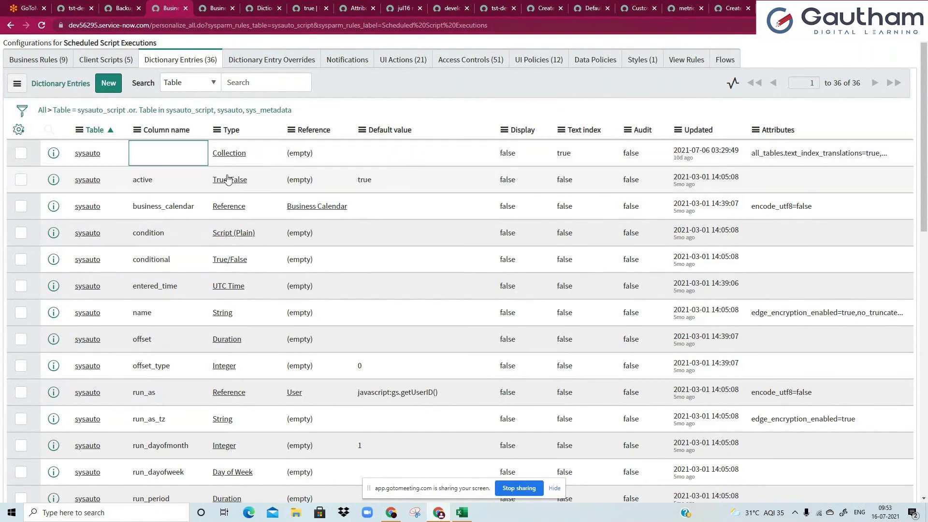
click(229, 152)
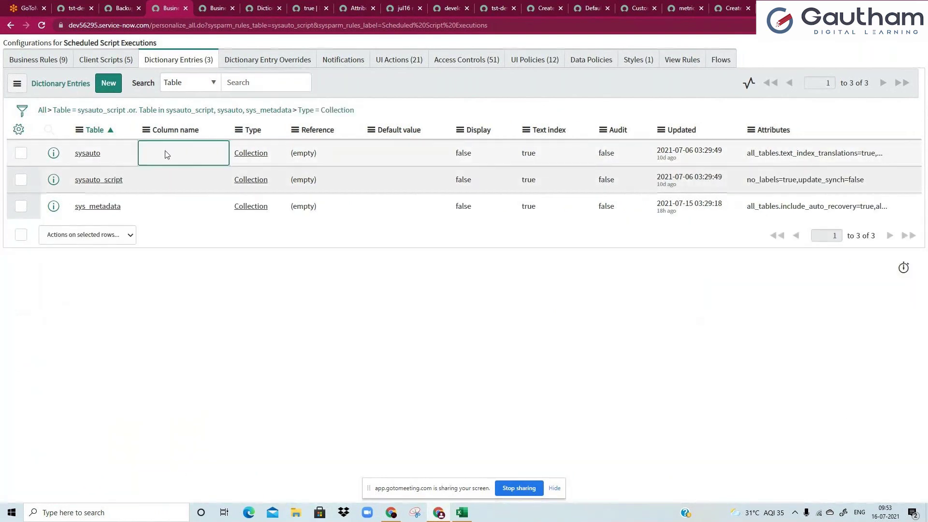
Tick the sysauto and sys_metadata entries and open sysauto_script in a new tab.
key(Down)
key(Down)
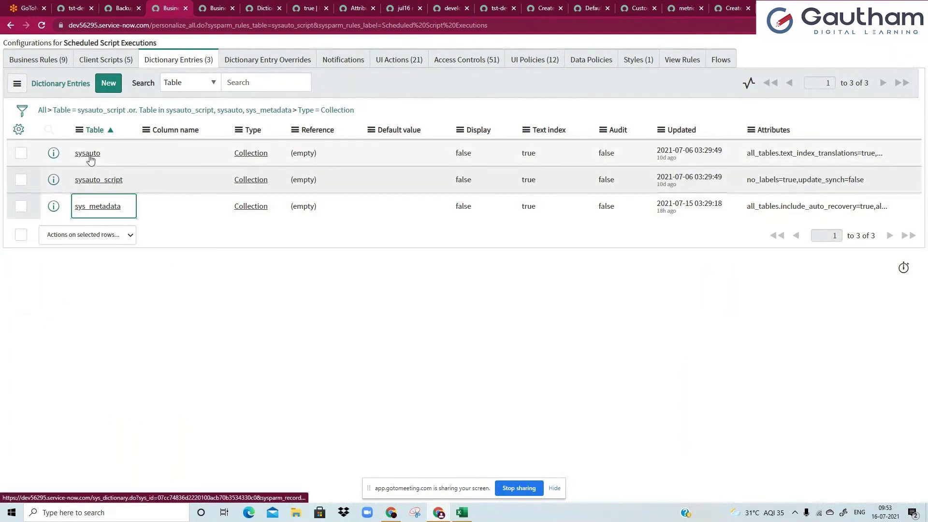
click(19, 154)
click(21, 205)
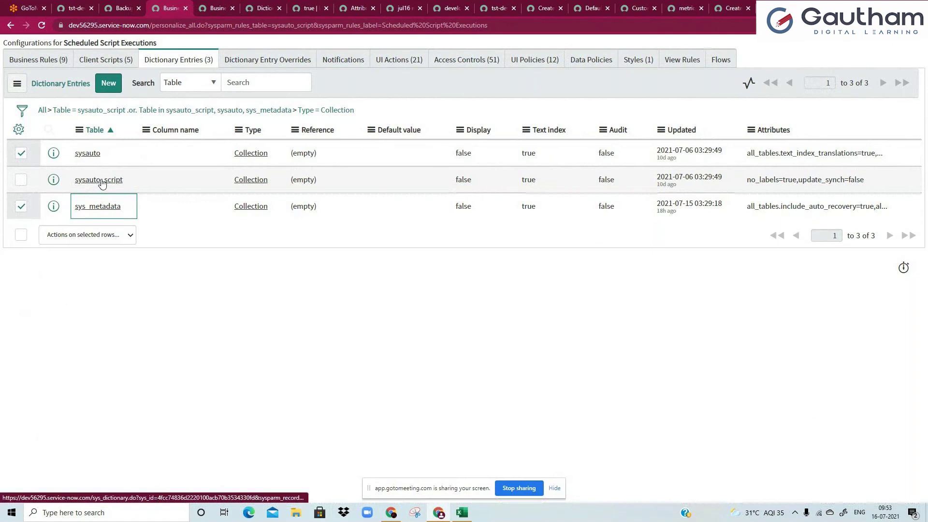
middle_click(100, 181)
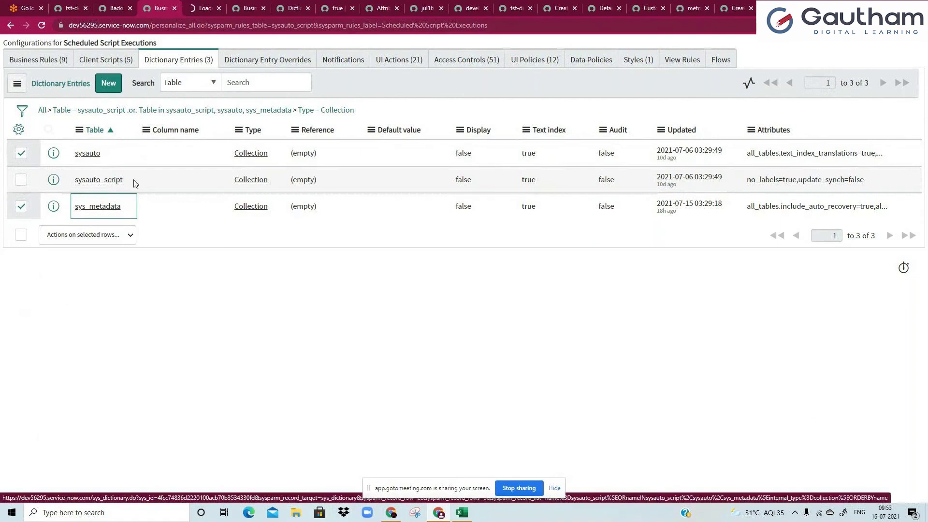
On the sysauto_script entry, try editing the Update synch attribute value of false.
click(207, 9)
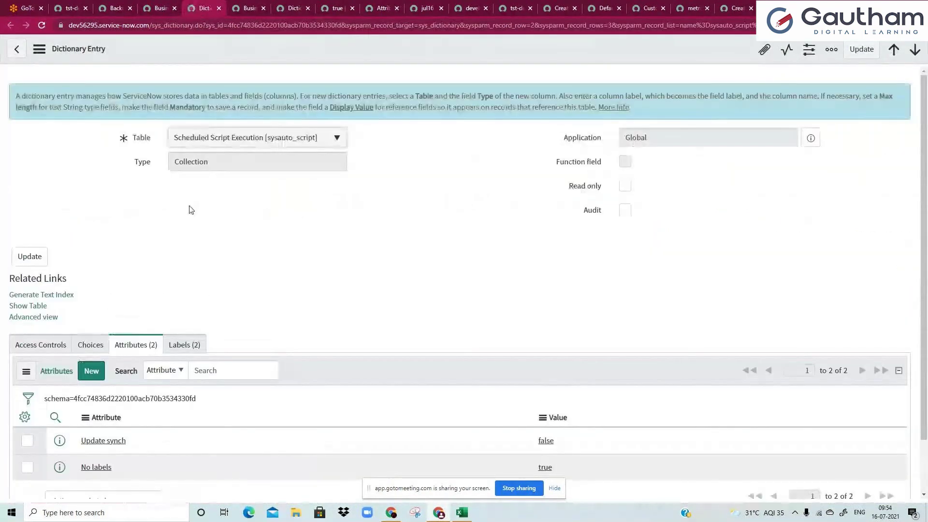
scroll(189, 208, down, 1)
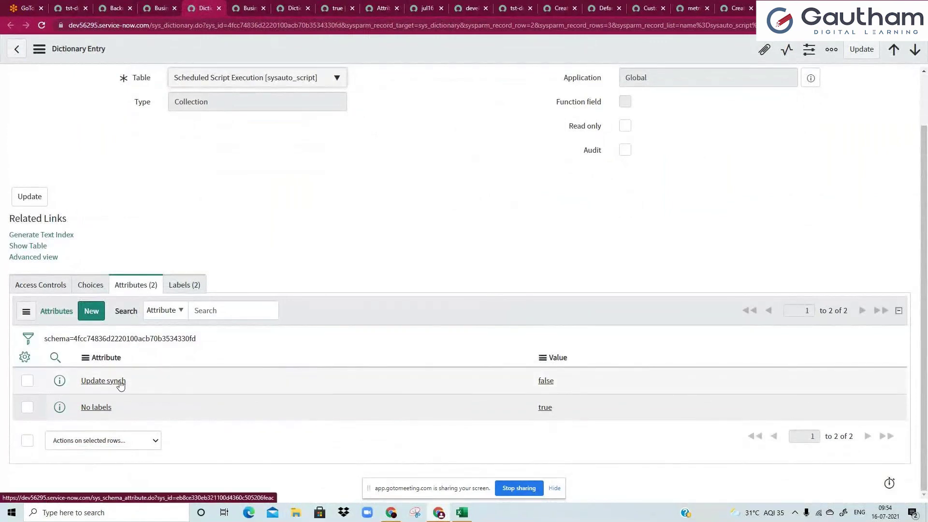
click(559, 385)
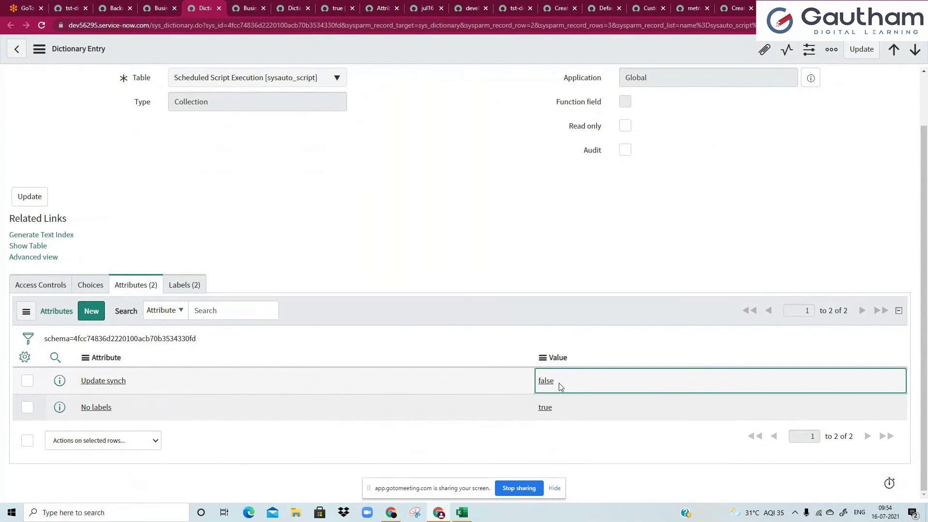
double_click(558, 385)
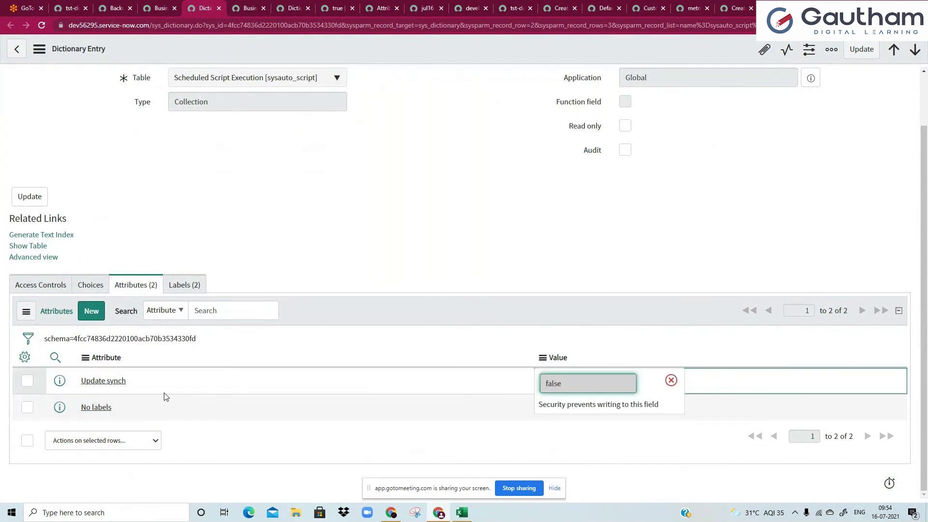
Inspect the Update synch attribute record's details, then return to the sysauto_script entry.
click(105, 380)
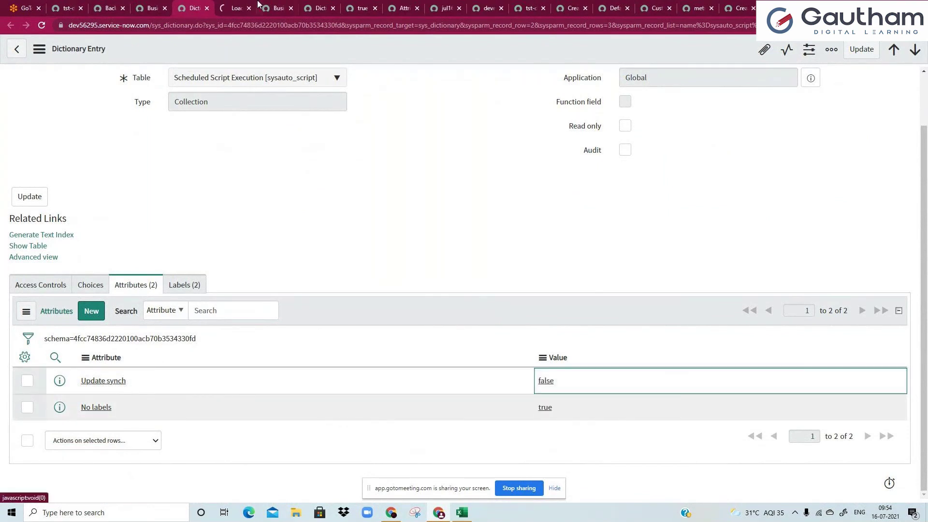
click(73, 105)
click(99, 108)
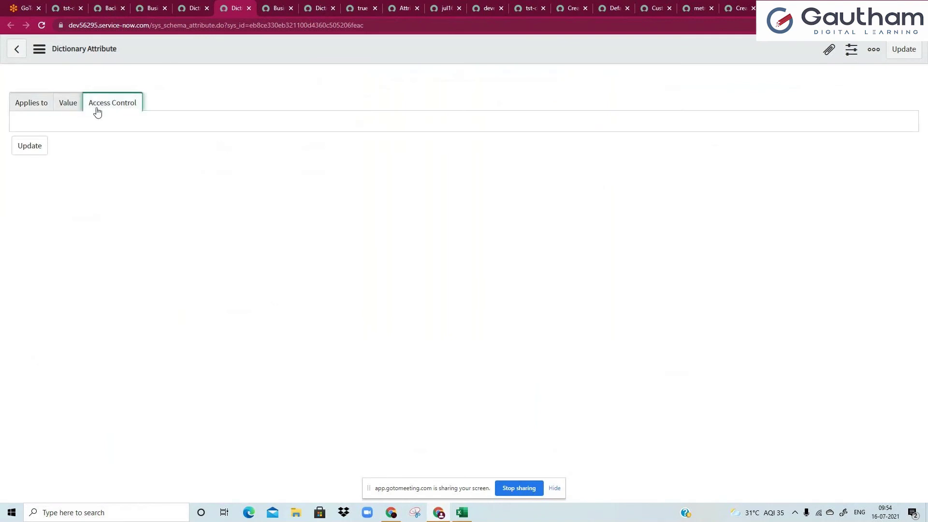
click(201, 6)
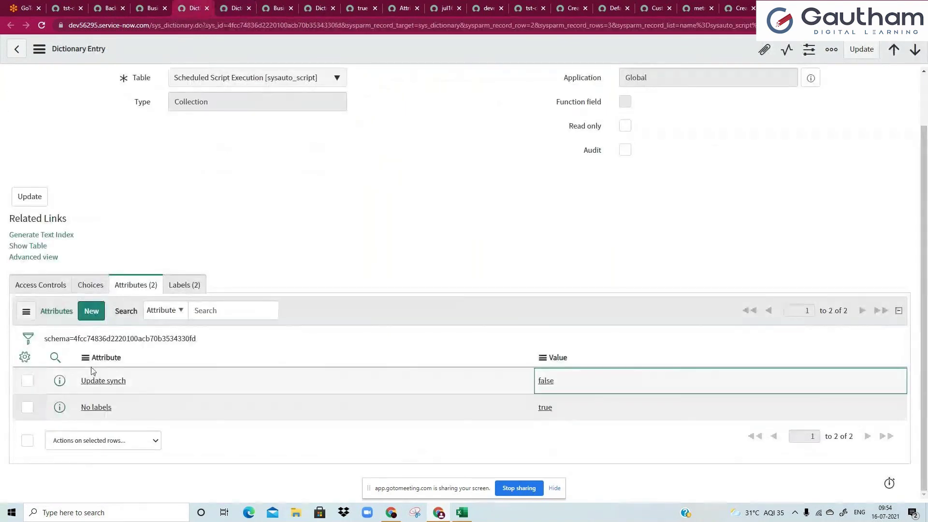
Create a new 'Update synch custom' attribute with Value true on sysauto_script and submit it.
click(90, 311)
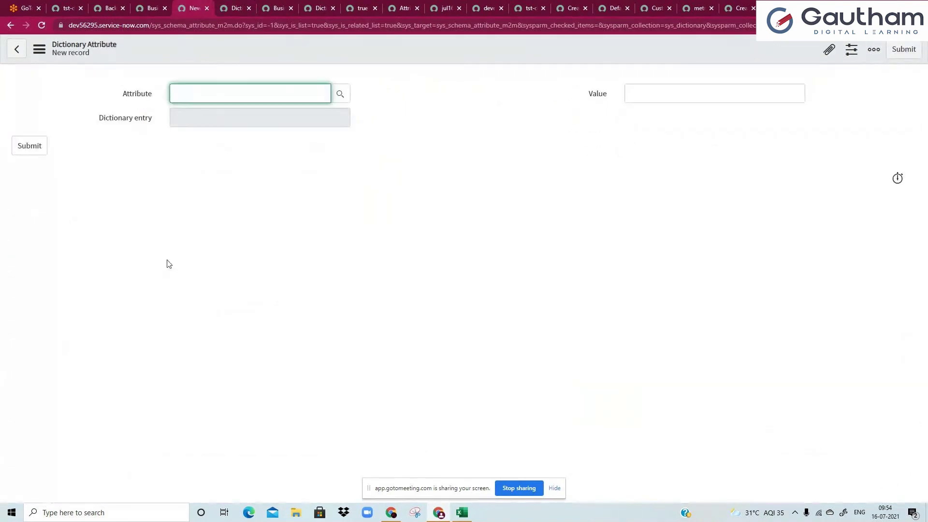
text(updat)
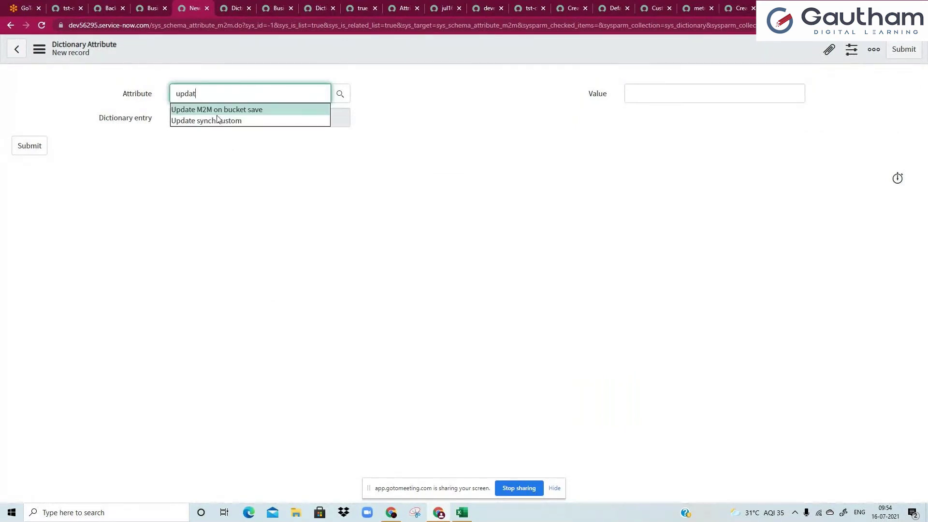
click(217, 119)
click(712, 96)
click(365, 96)
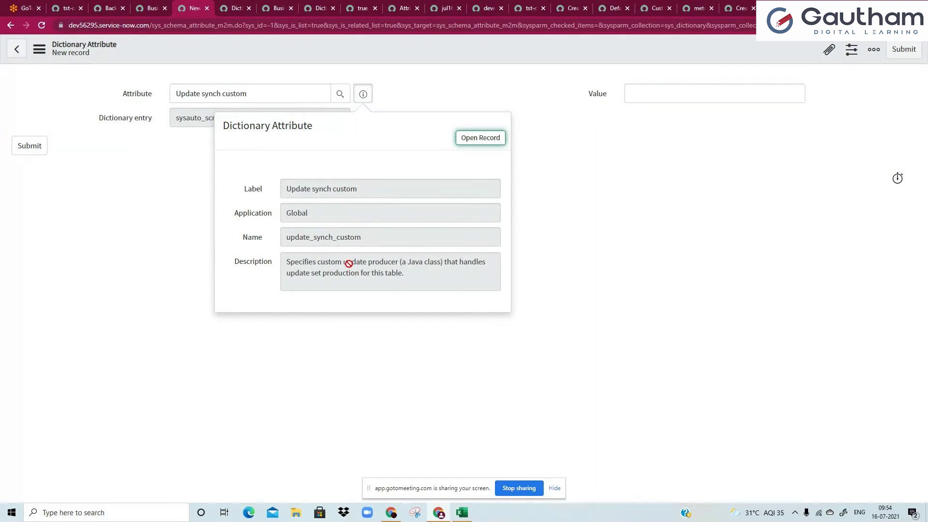
click(659, 88)
text(true)
click(908, 49)
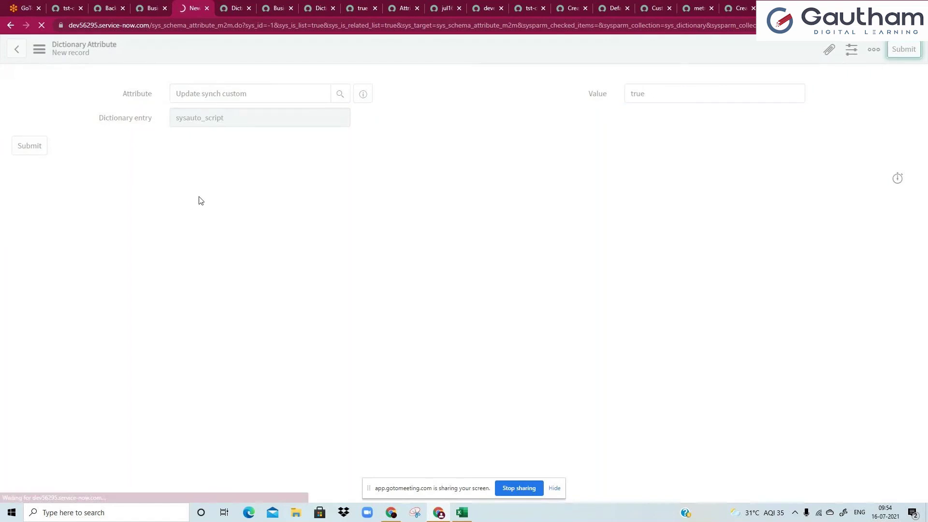
click(10, 26)
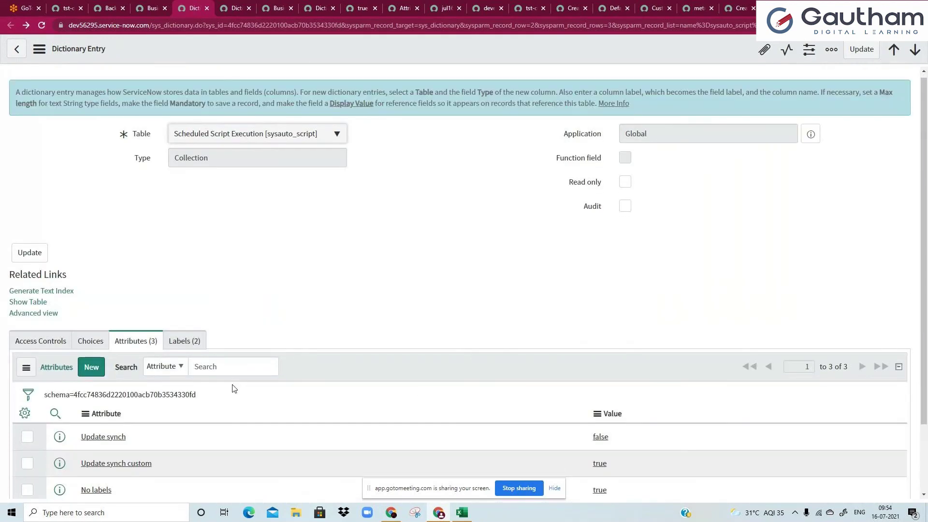
scroll(233, 386, down, 1)
scroll(234, 388, down, 1)
click(27, 353)
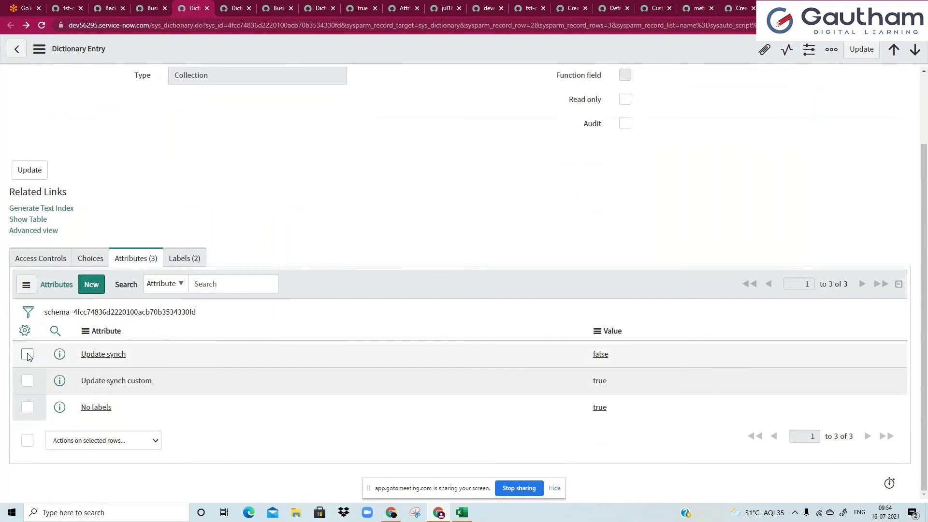
click(87, 441)
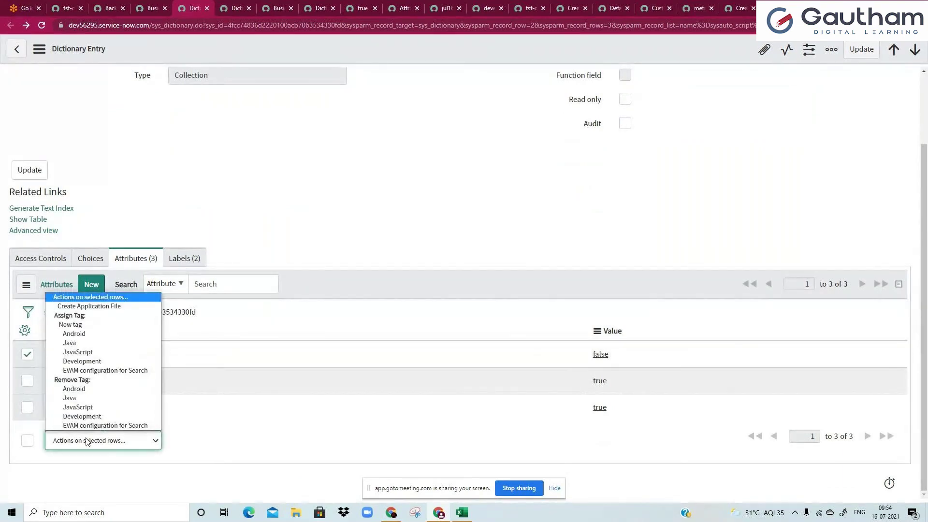
click(87, 441)
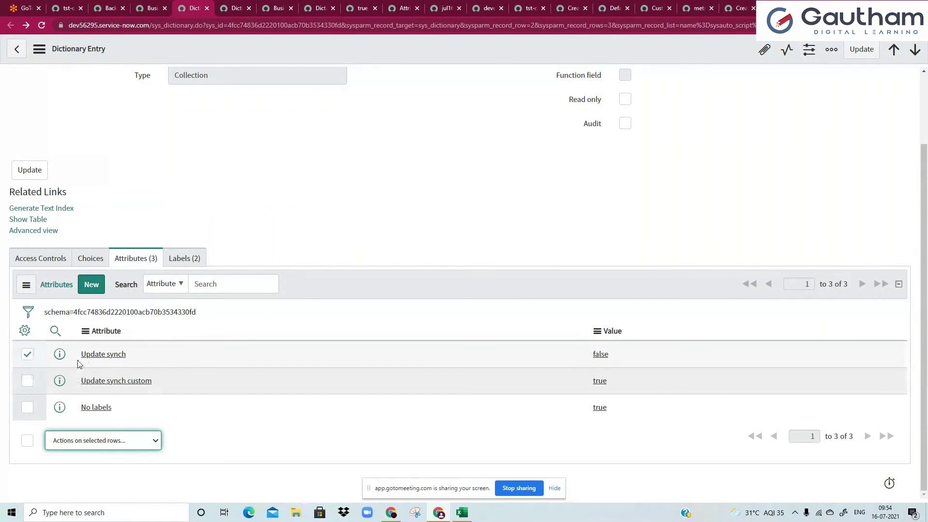
click(61, 357)
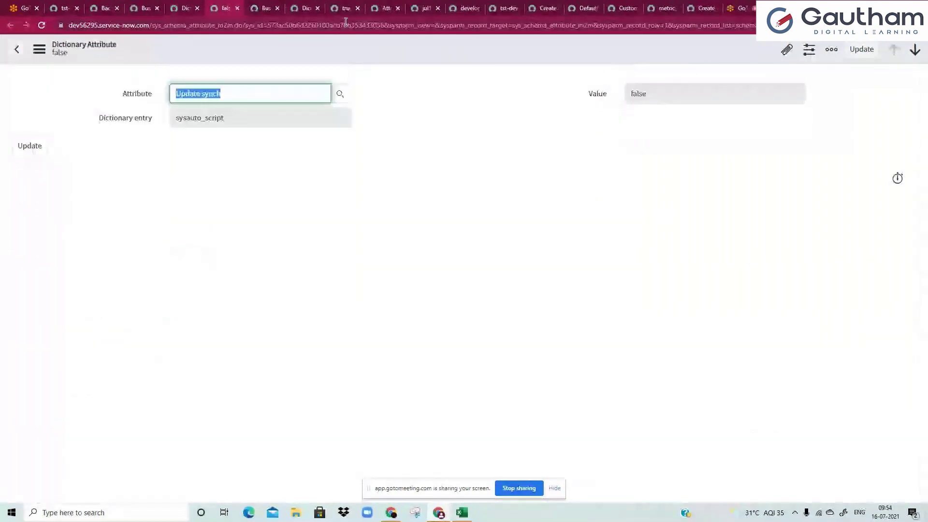
click(219, 111)
double_click(198, 110)
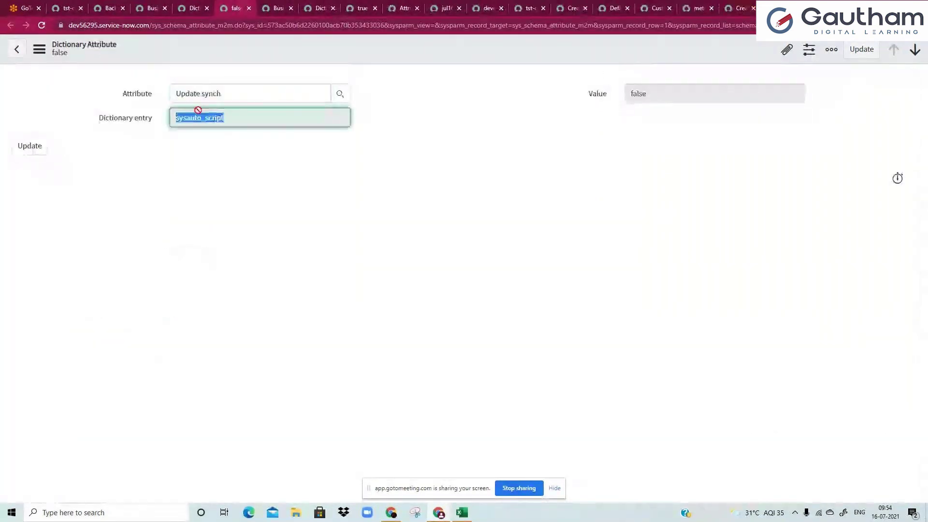
click(252, 91)
drag(253, 91, 164, 92)
key(BackSpace)
right_click(217, 60)
click(217, 93)
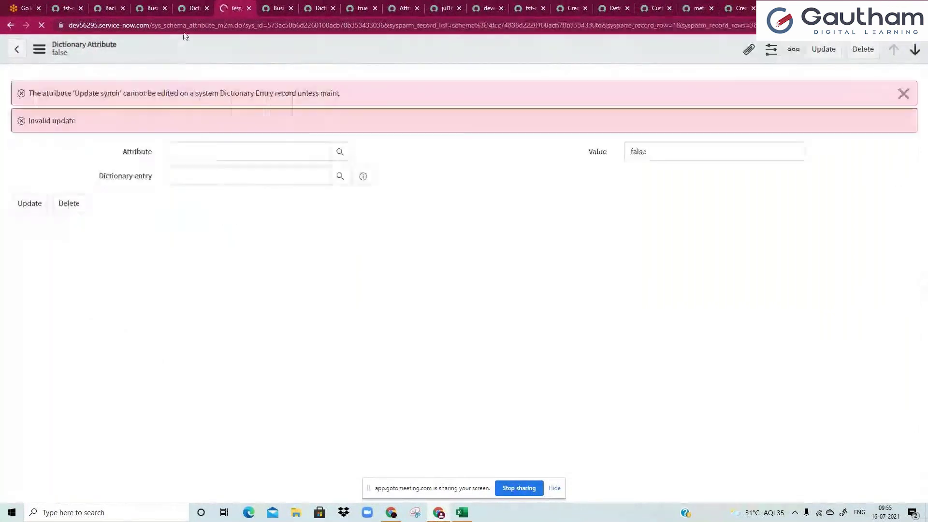
click(225, 144)
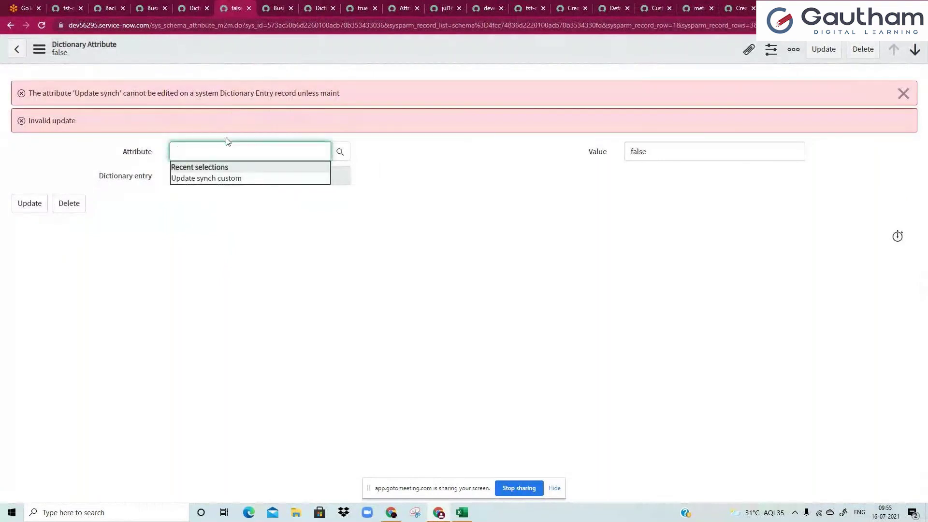
drag(269, 91, 340, 94)
double_click(338, 95)
click(283, 159)
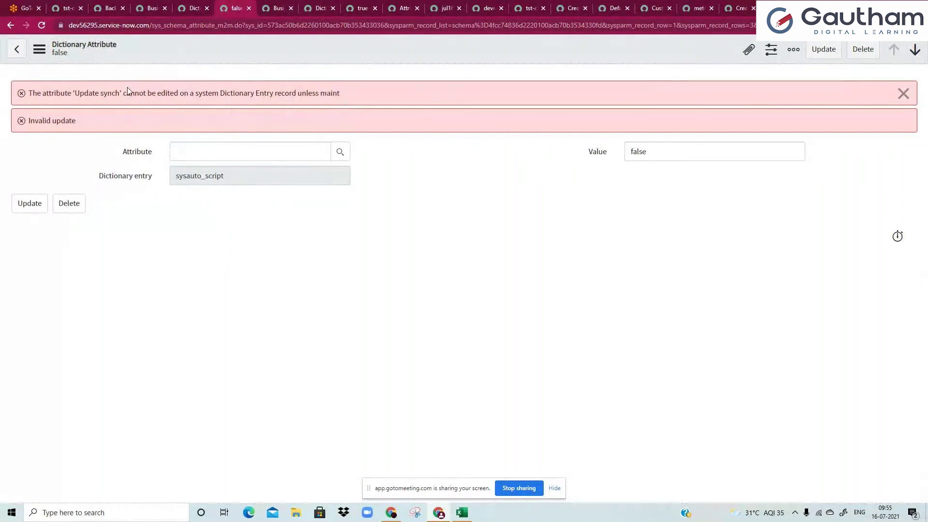
drag(128, 92, 279, 93)
click(279, 92)
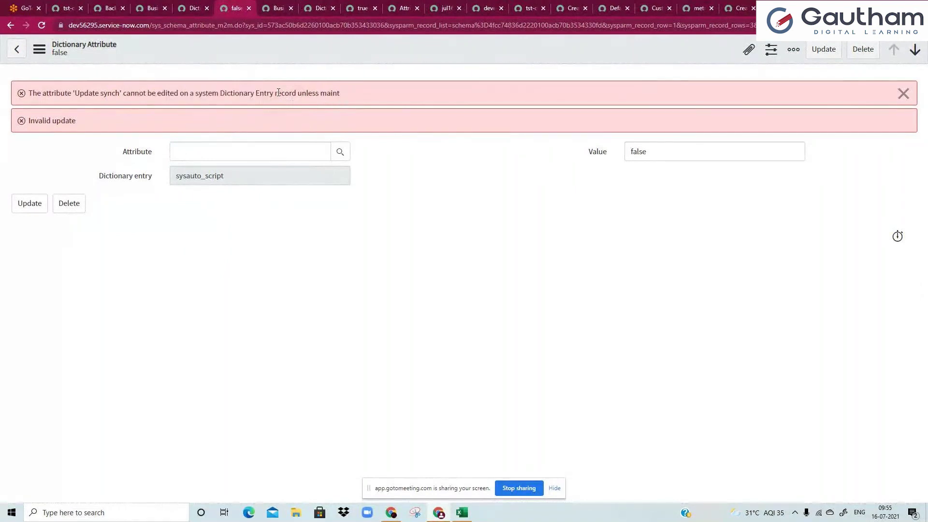
click(282, 158)
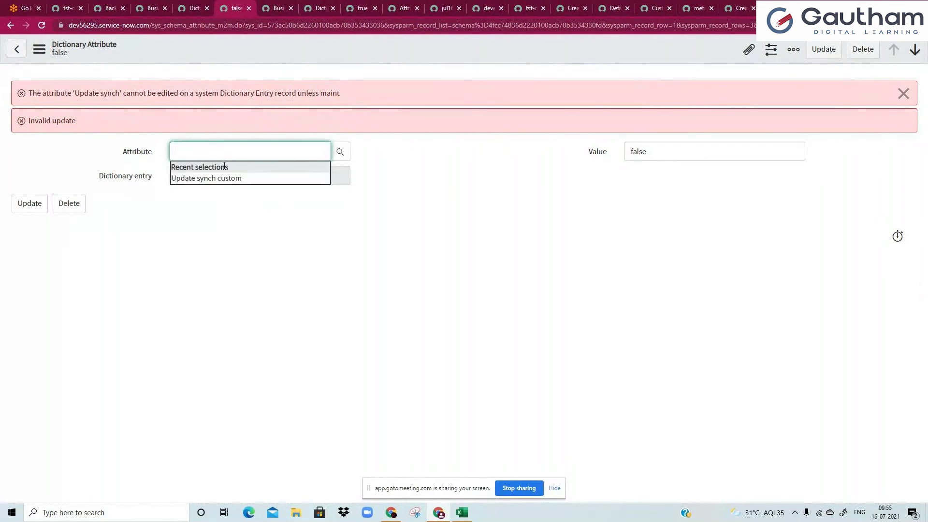
key(ctrl+shift+Tab)
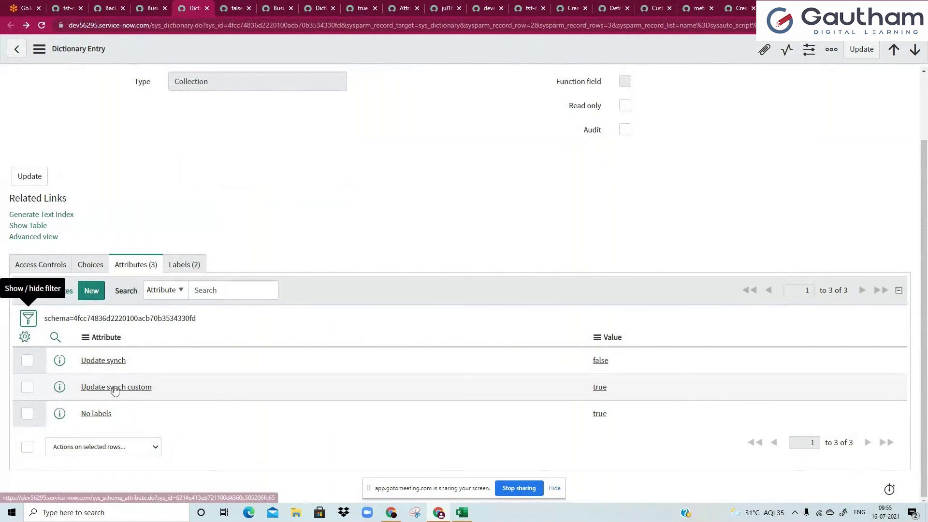
click(152, 7)
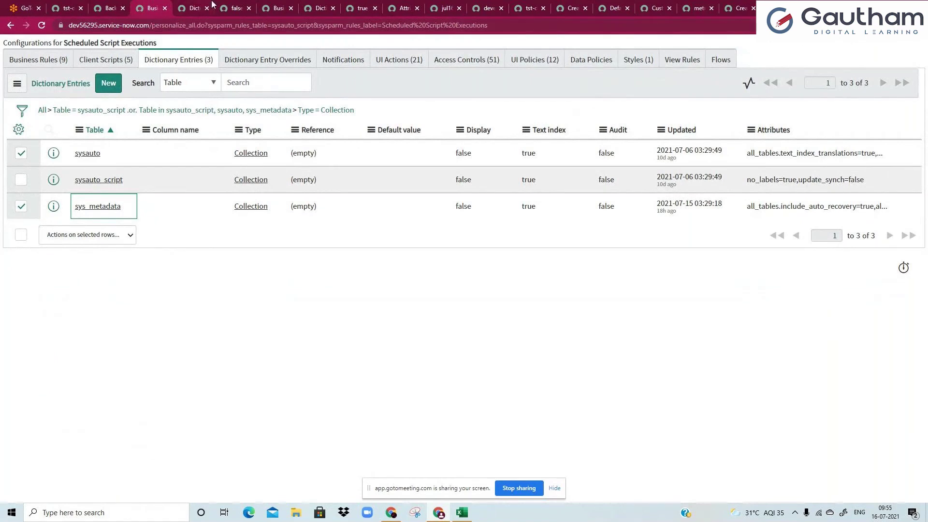
click(234, 8)
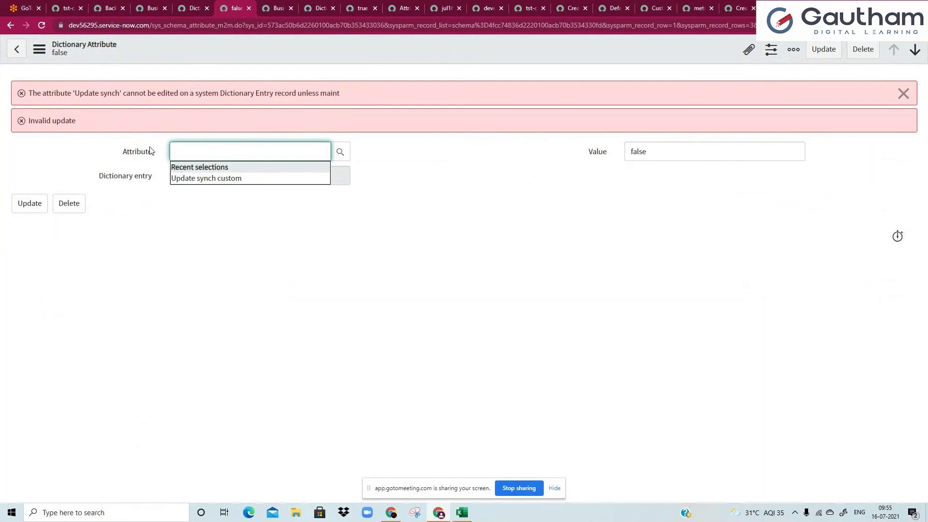
click(193, 8)
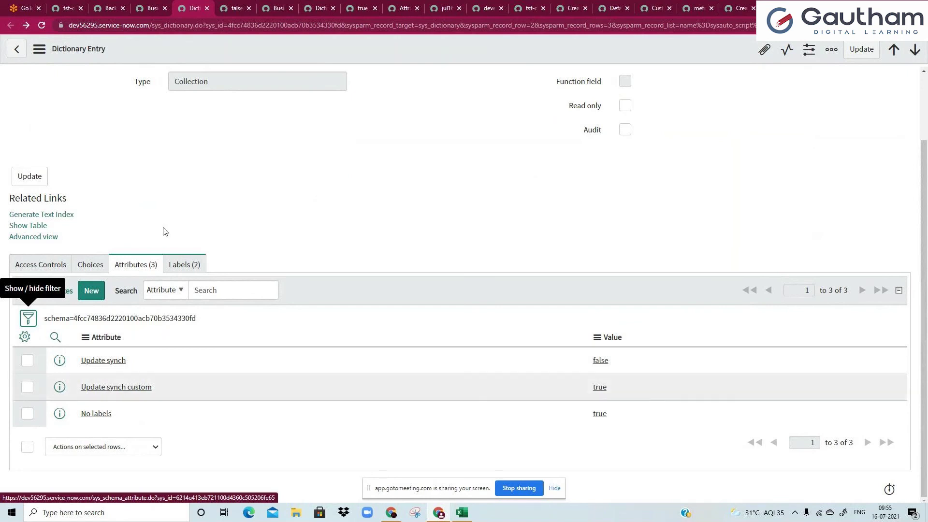
Change the Backup bulk populate lifecycle fields job's Run to On Demand, save, and view tst-dev-v3.0.
click(122, 8)
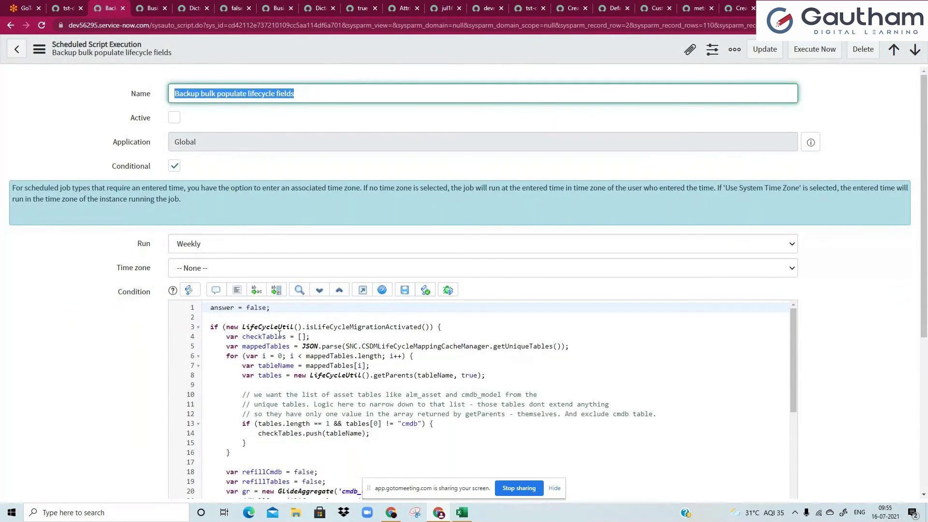
click(221, 251)
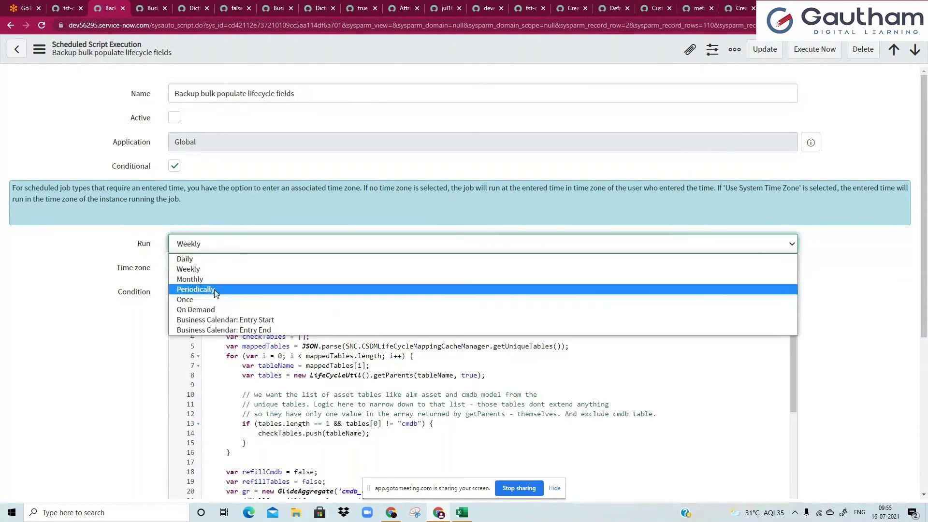
click(216, 290)
click(204, 196)
click(193, 286)
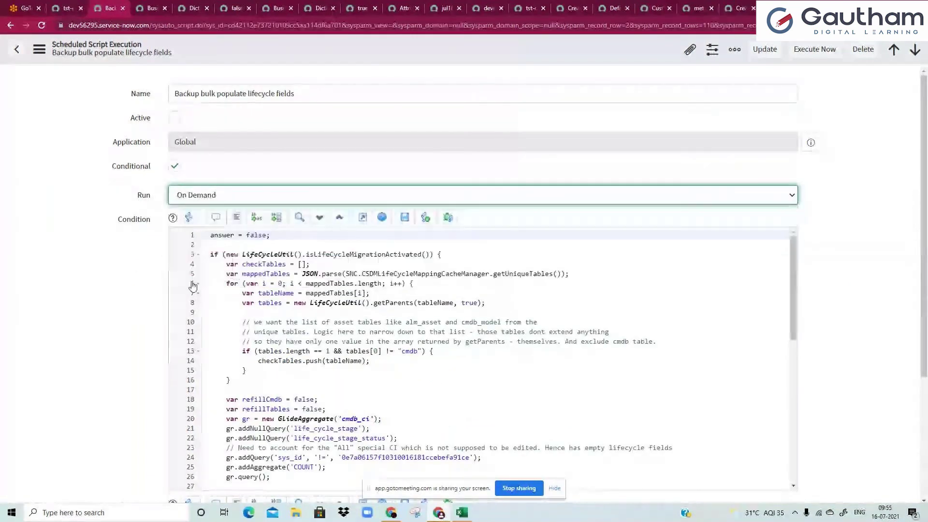
right_click(275, 59)
click(284, 92)
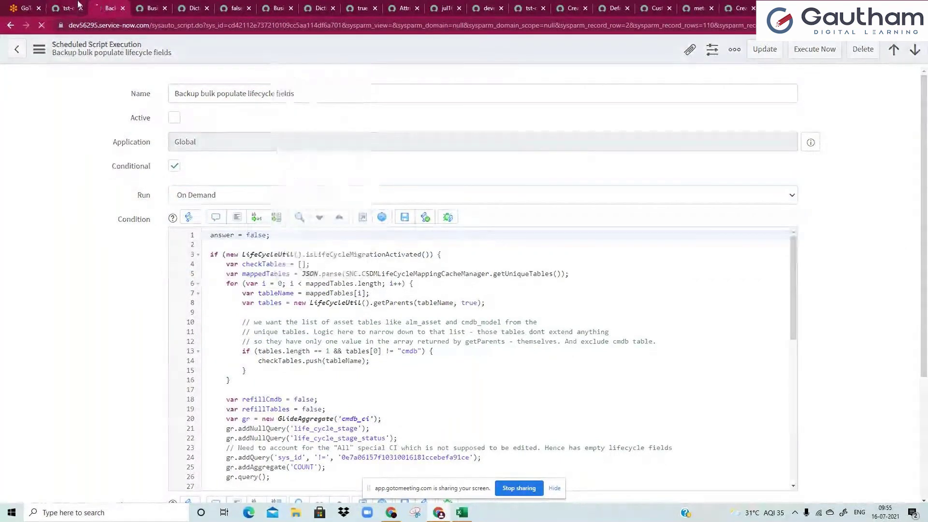
click(68, 8)
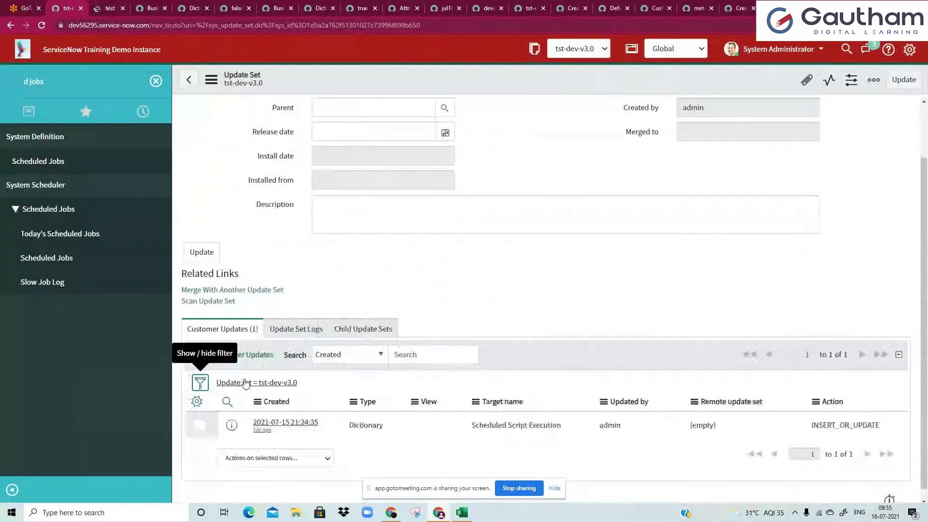
click(348, 272)
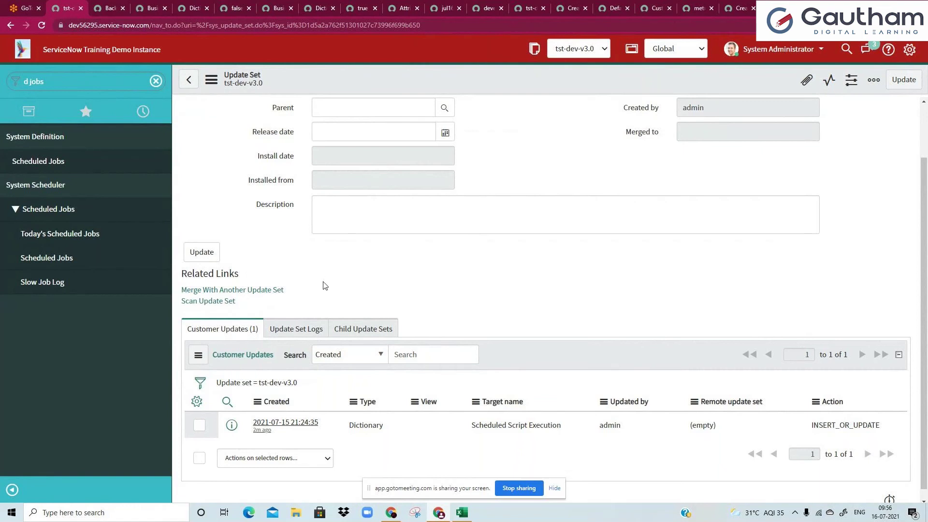
scroll(325, 284, up, 1)
scroll(324, 285, up, 1)
click(325, 280)
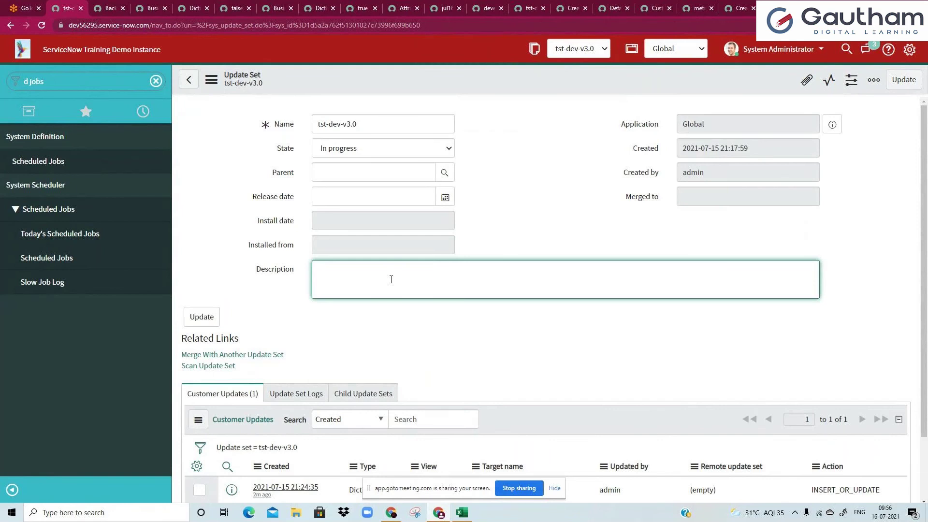
Enter incident.LIST in the navigator filter to open all incidents in a new tab.
click(160, 87)
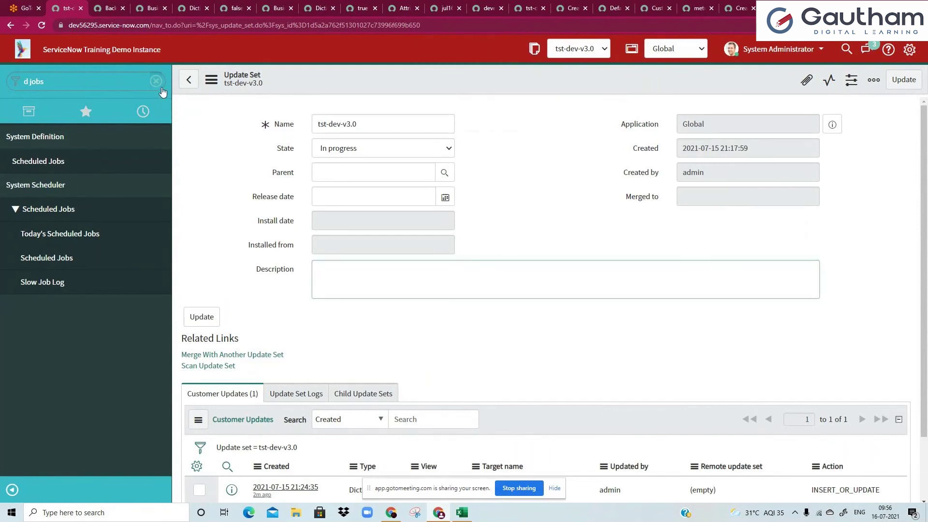
text(inc)
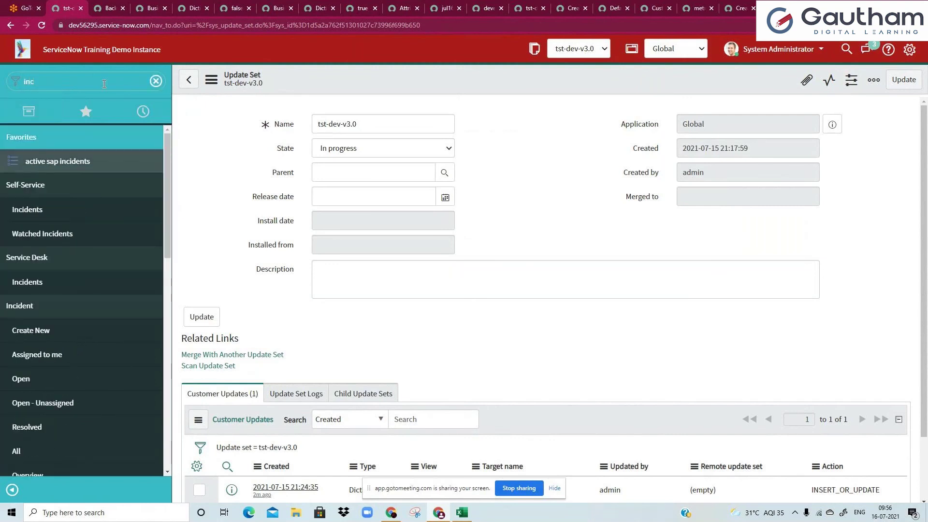
text(ident)
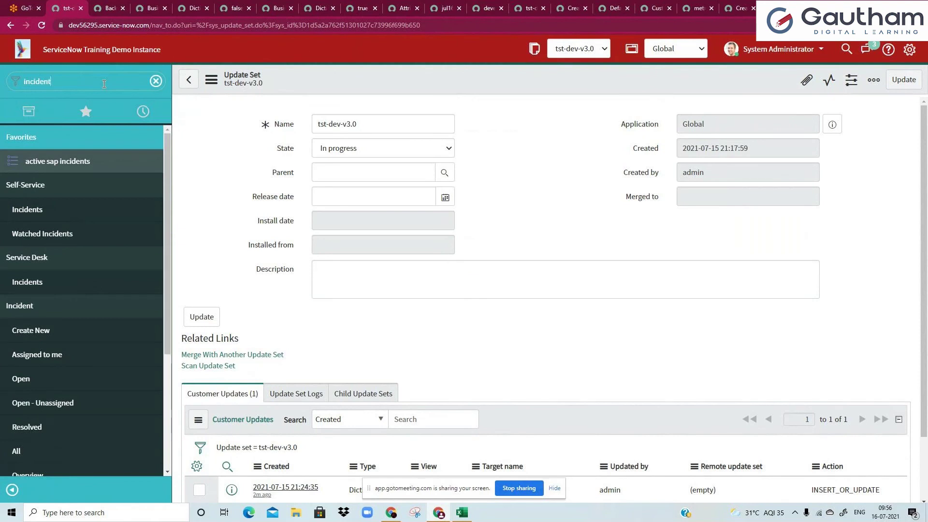
text(.LIST)
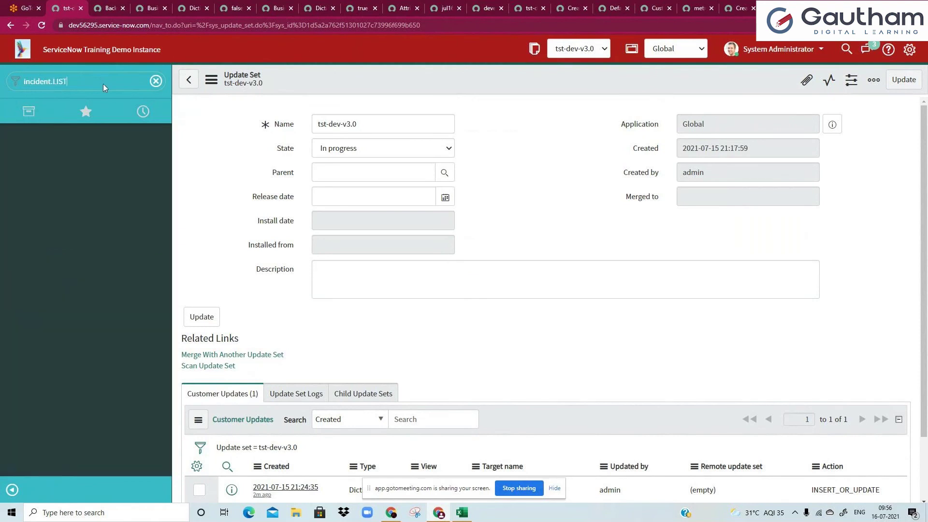
key(Return)
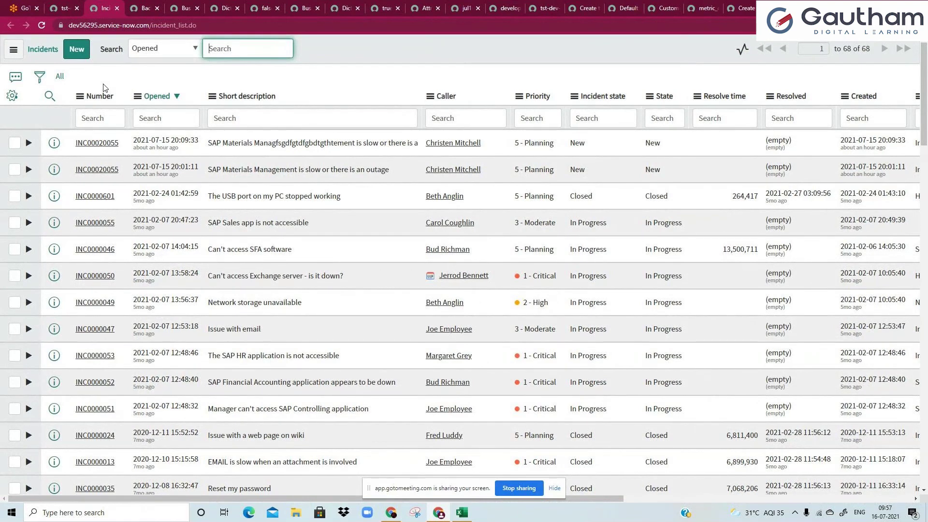
Back on the Incidents list tab, bring up the Configure options for the Opened column.
key(ctrl+shift+Tab)
click(203, 245)
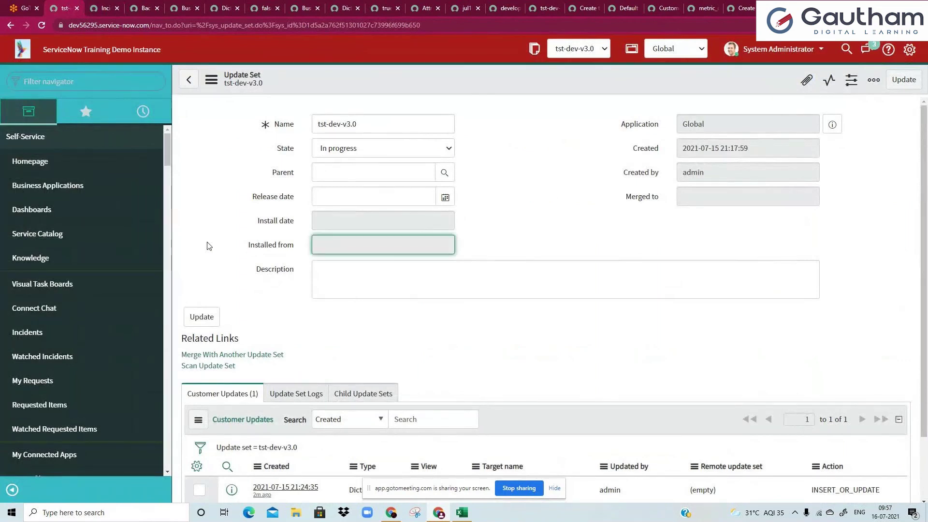
click(97, 8)
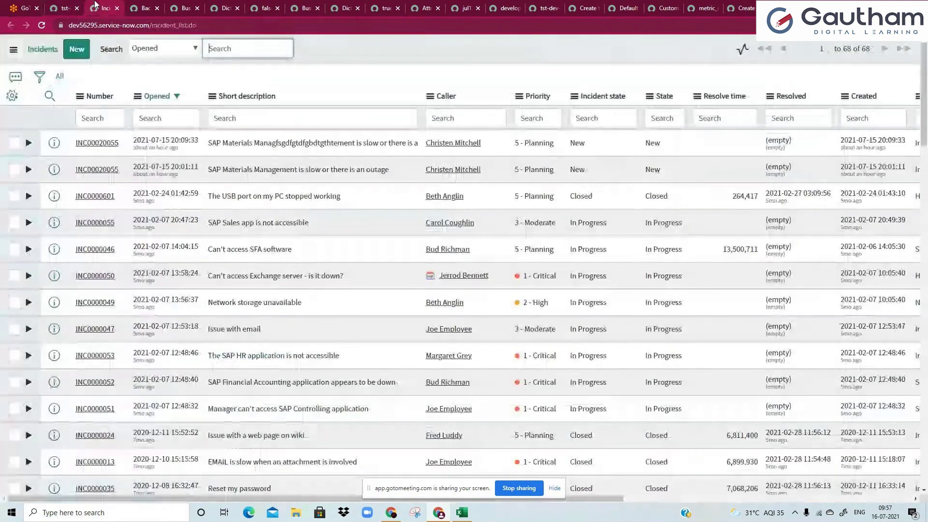
click(138, 96)
mouse_move(208, 231)
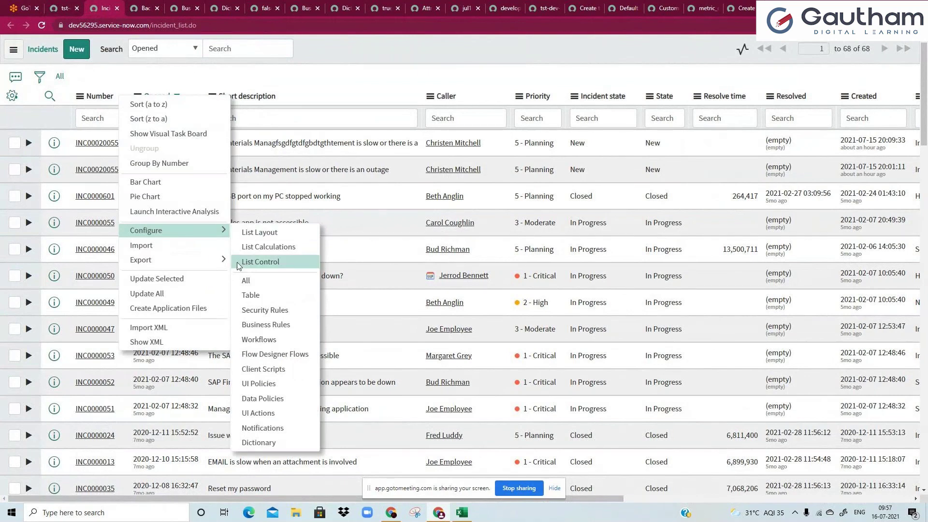
From Configure > All, open the incident Collection dictionary entry and start a new attribute.
click(261, 279)
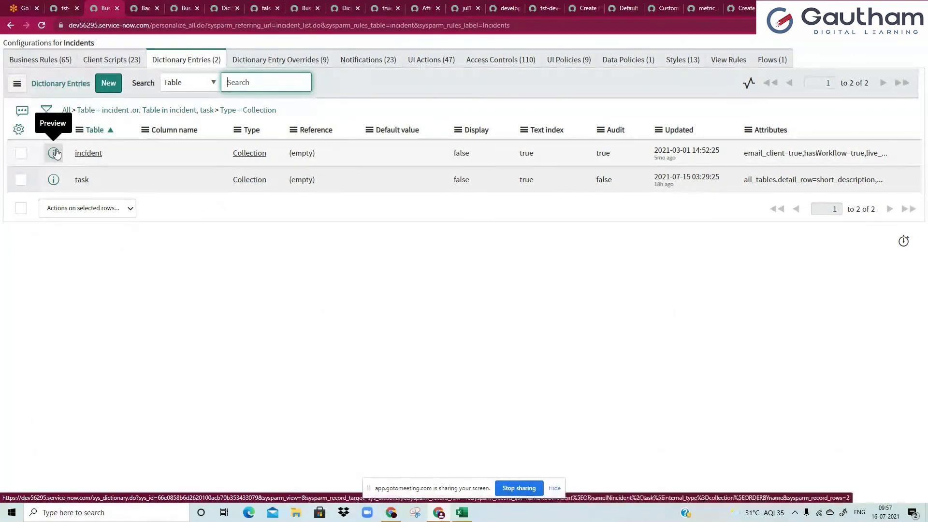
click(54, 153)
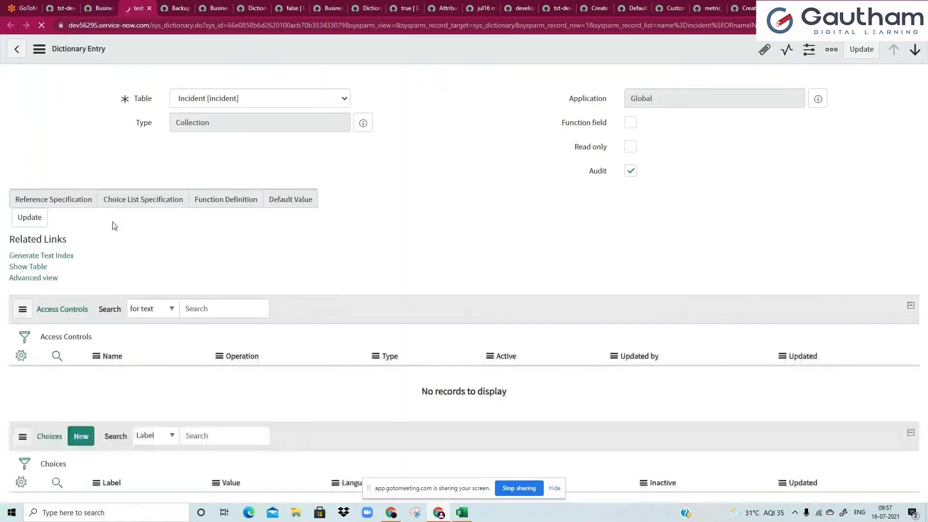
scroll(114, 246, down, 2)
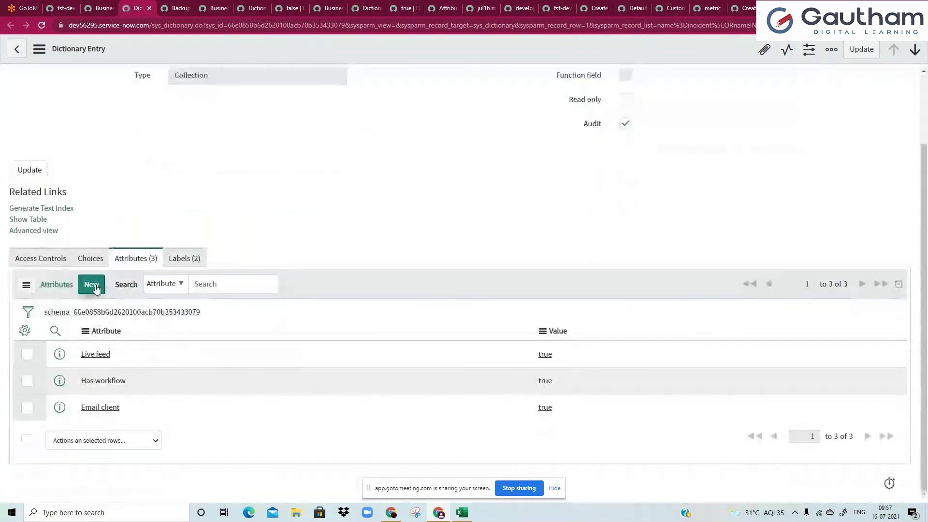
click(97, 288)
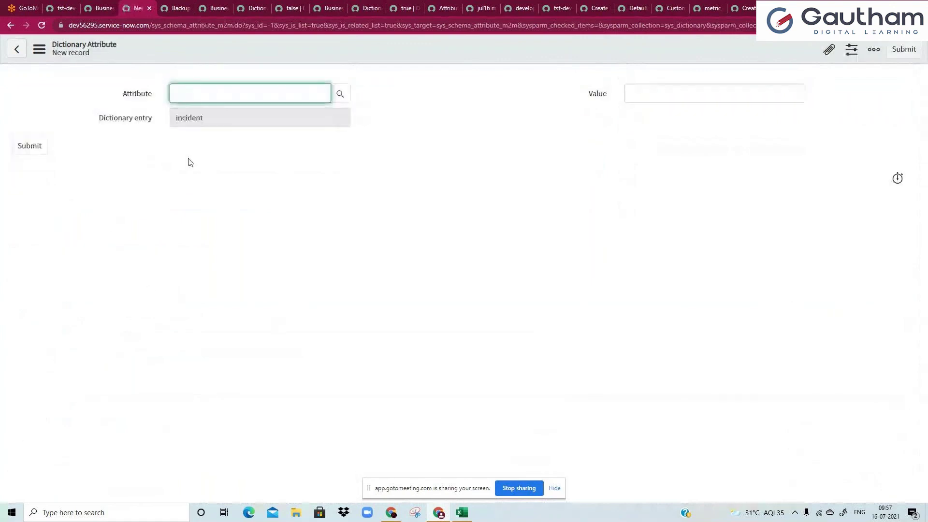
Add the Update synch custom attribute with value true, save it, and return to Incidents.
text(upd)
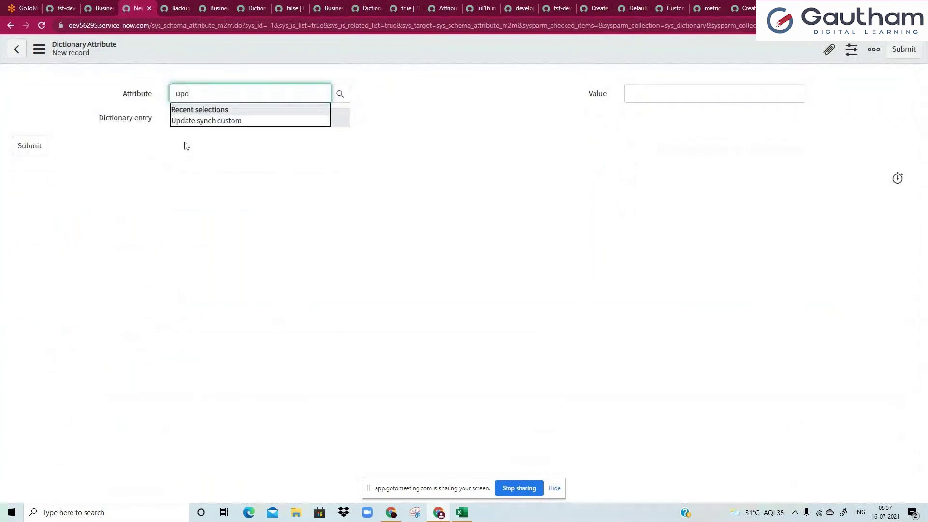
click(203, 121)
click(646, 92)
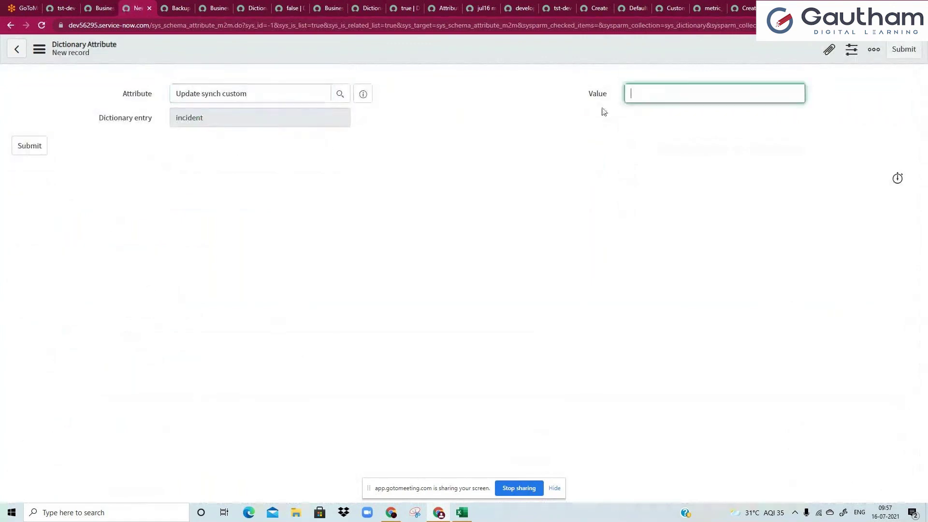
text(true)
right_click(409, 52)
click(425, 60)
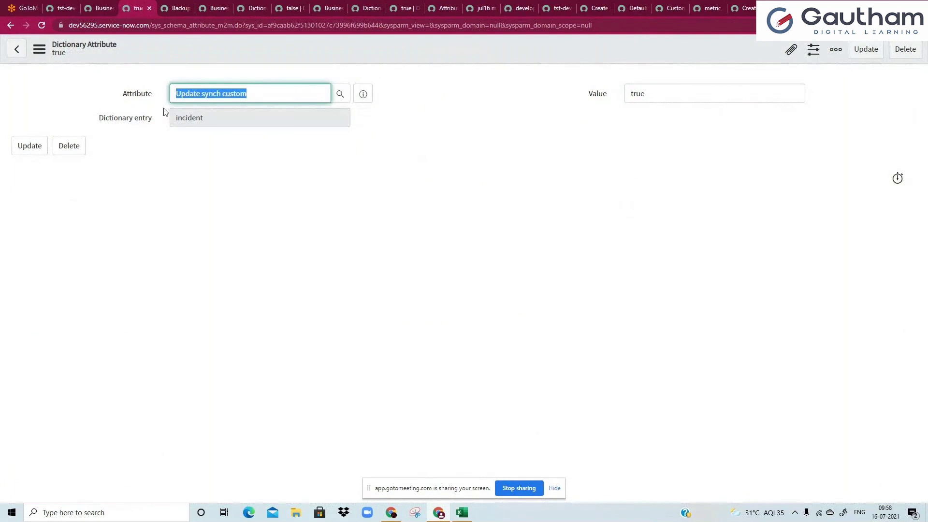
click(99, 7)
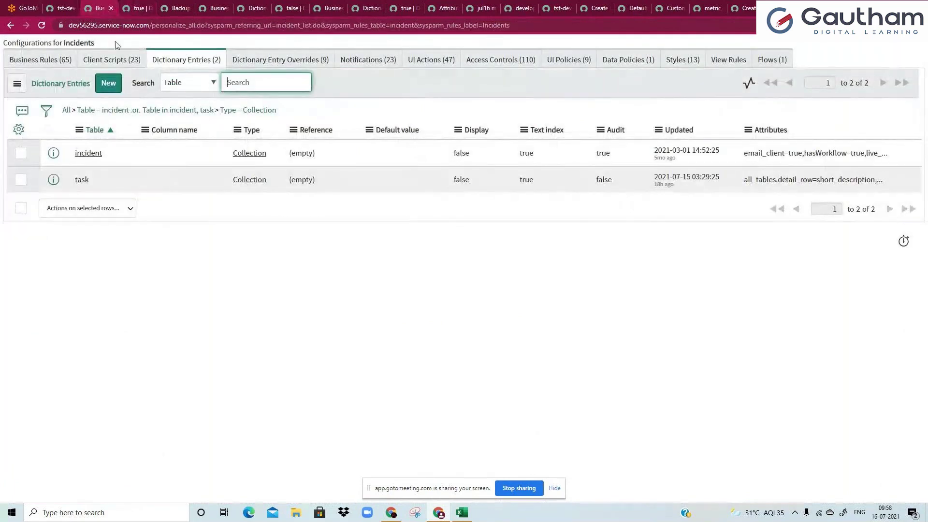
click(42, 25)
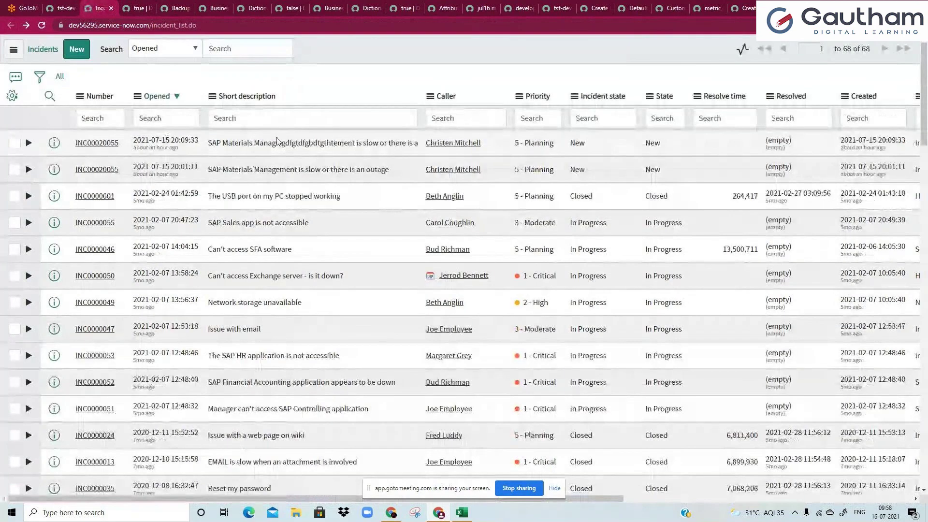
Change the USB-port incident's short description to 'cghbgc'.
click(296, 205)
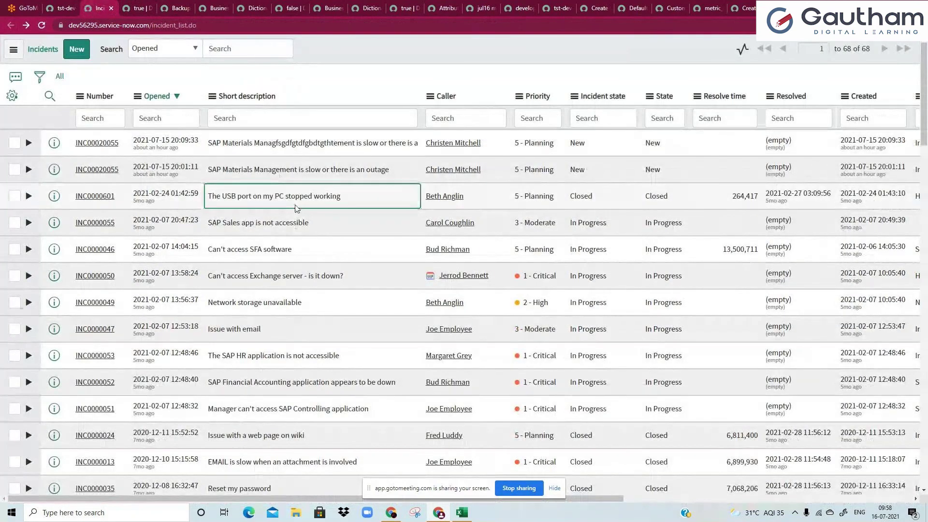
double_click(299, 204)
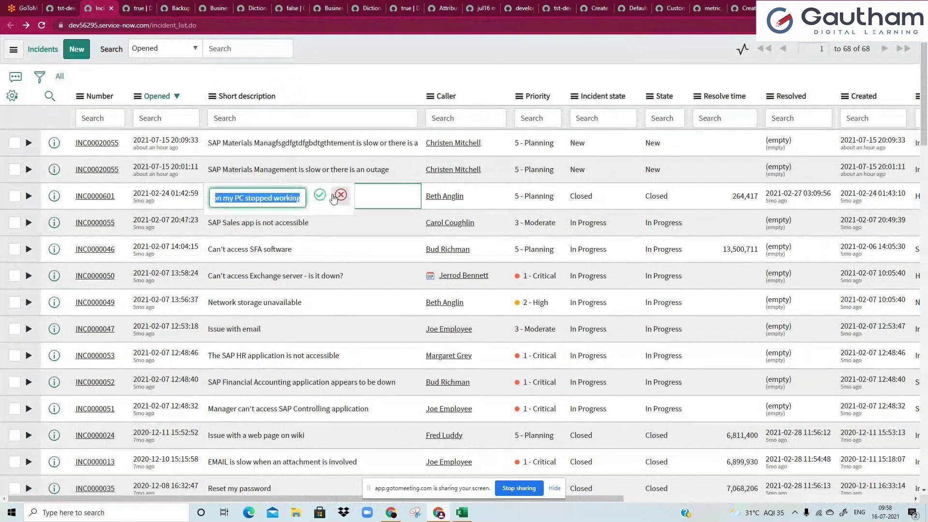
text(cghbgc)
key(Return)
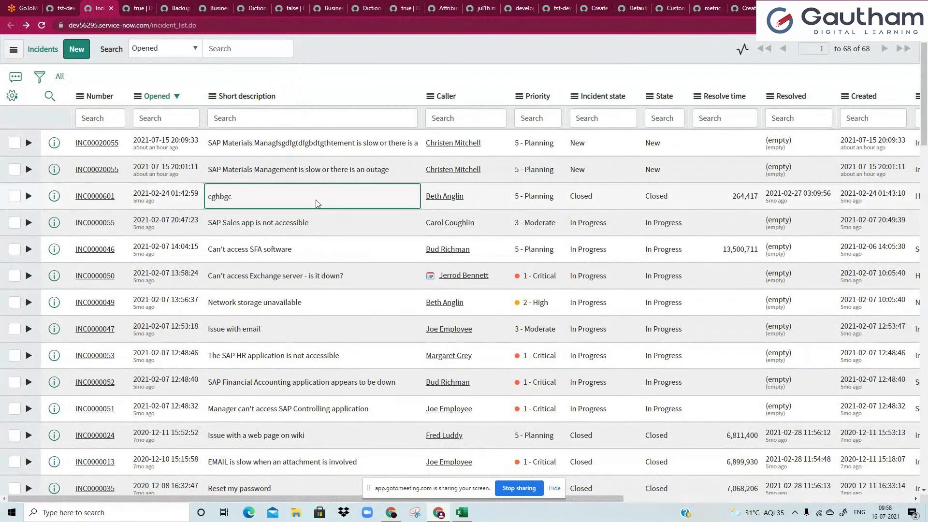
Save and reload the tst-dev-v3.0 update set to check its customer updates.
key(ctrl+Page_Up)
scroll(255, 265, down, 2)
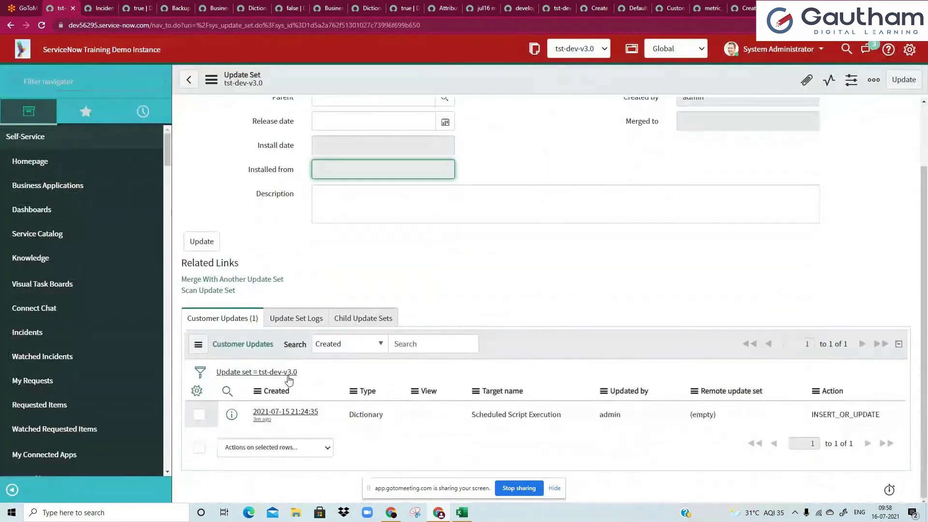
click(284, 377)
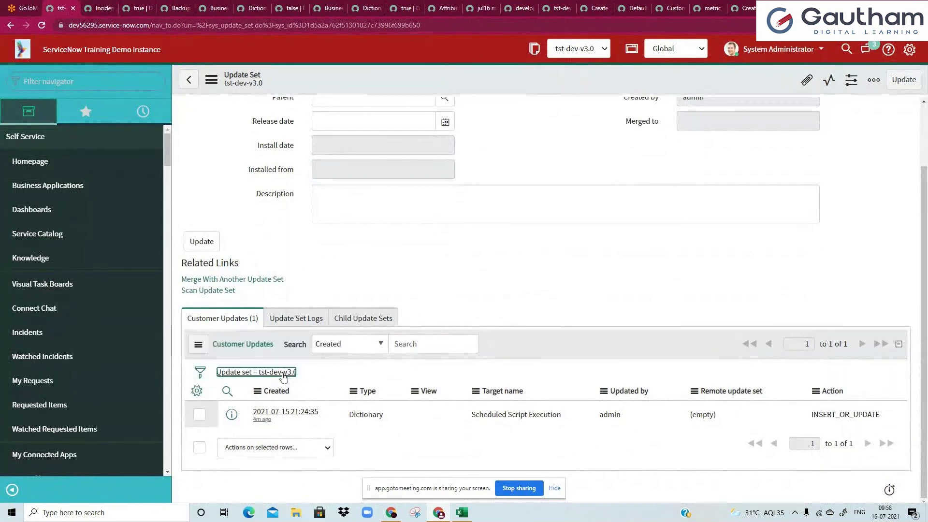
right_click(296, 84)
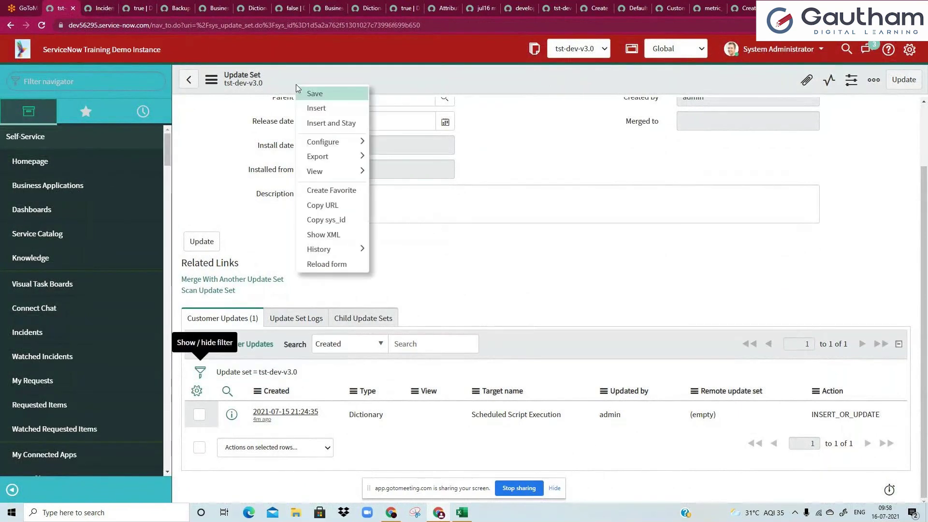
click(341, 263)
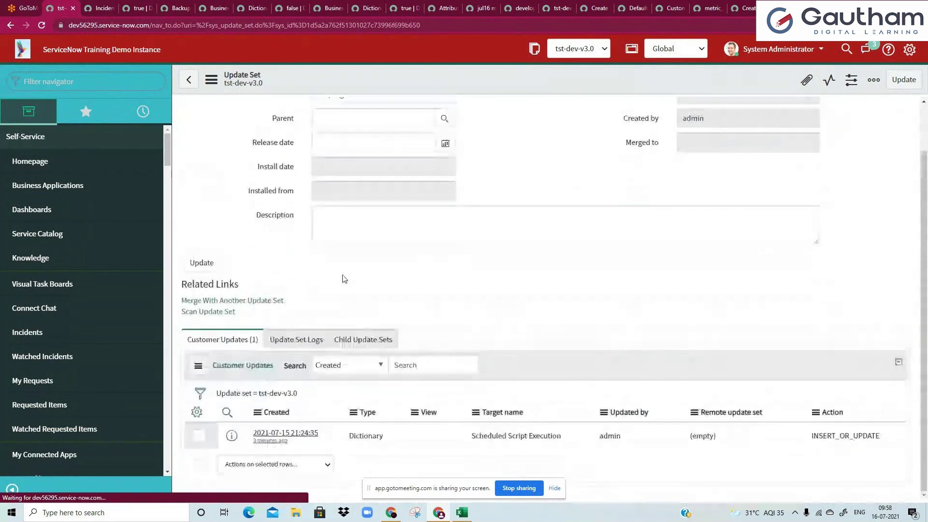
click(138, 8)
Go back from the saved attribute record to the incident dictionary entry.
click(11, 25)
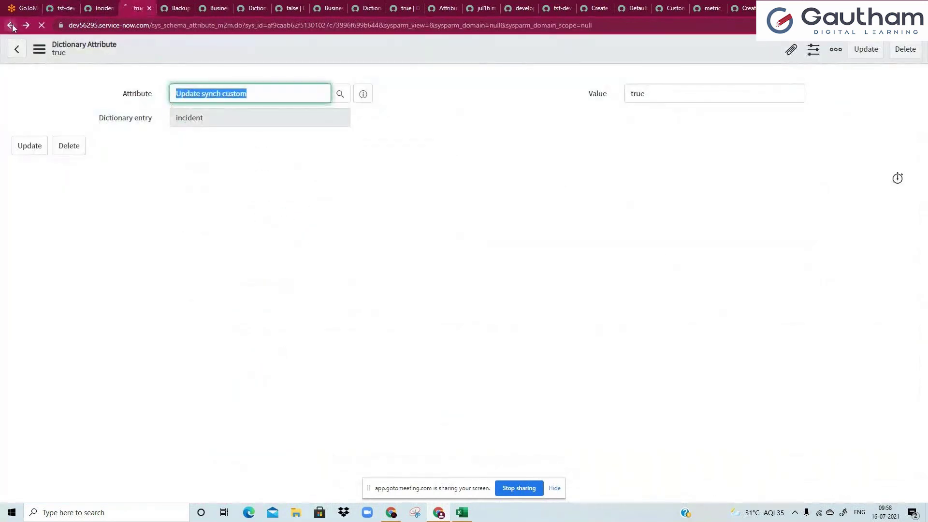
click(11, 25)
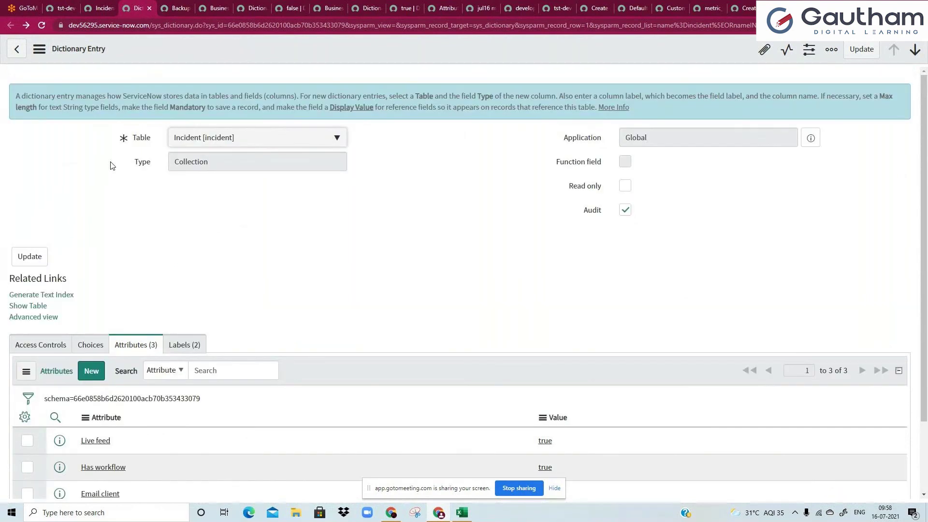
scroll(111, 166, down, 1)
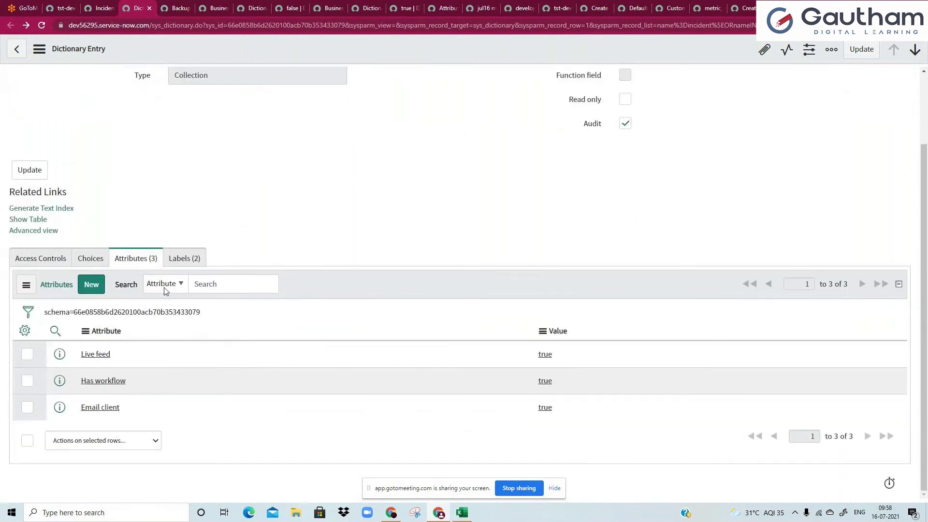
scroll(170, 251, up, 2)
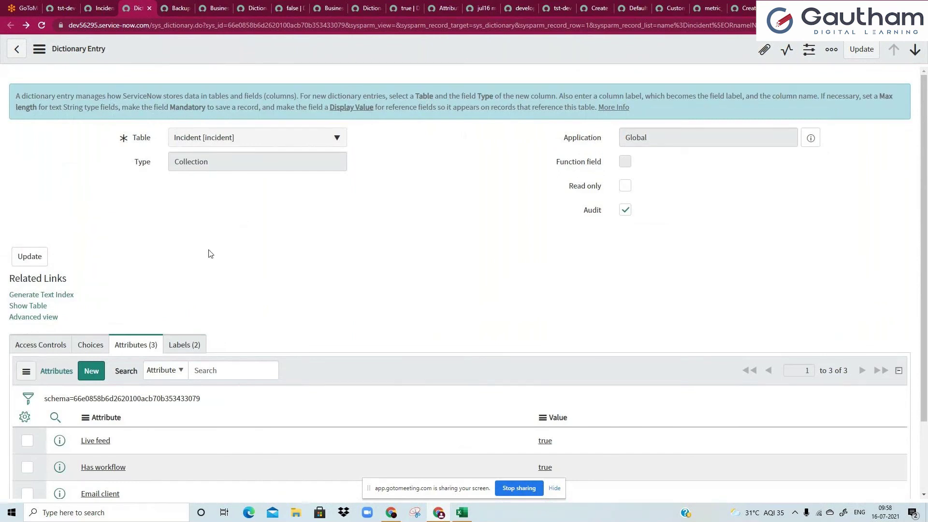
scroll(131, 273, down, 2)
Submit another Update synch custom attribute with value true for the incident entry.
click(91, 284)
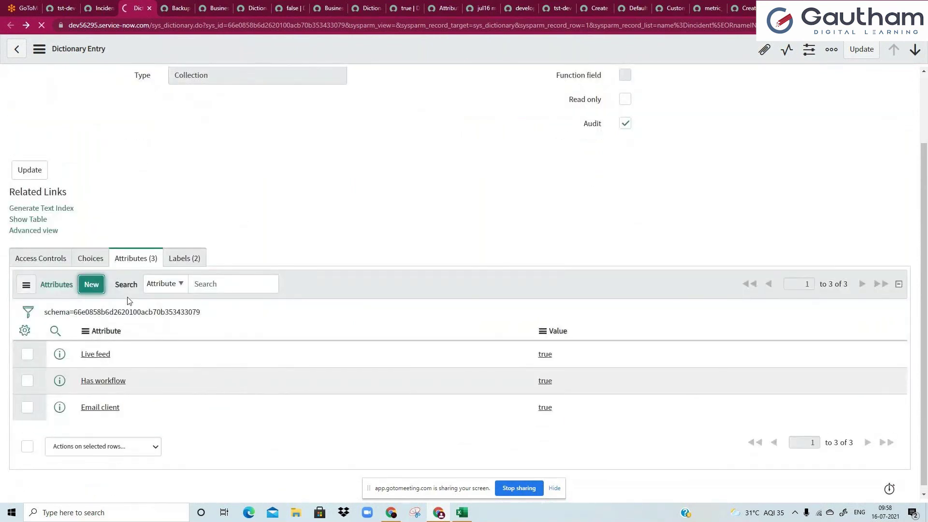
text(up)
key(Down)
key(Return)
click(662, 96)
text(true)
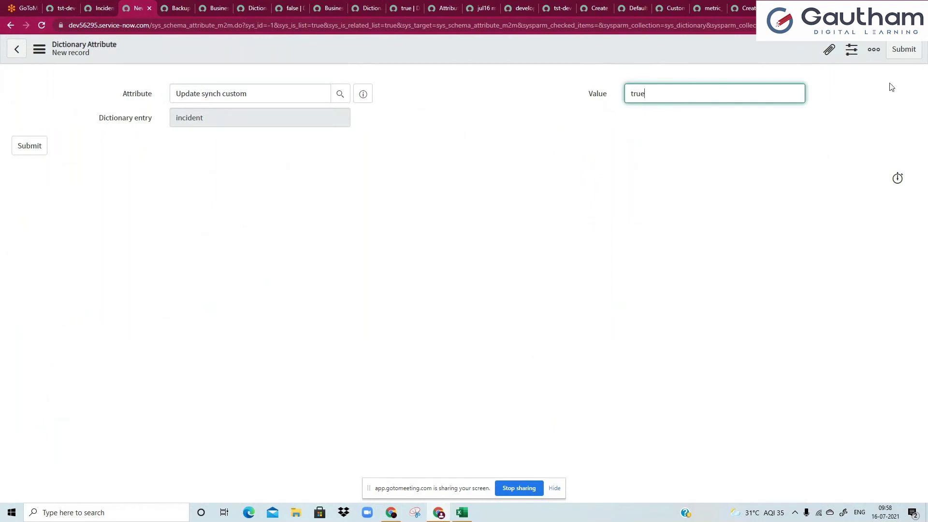
click(901, 52)
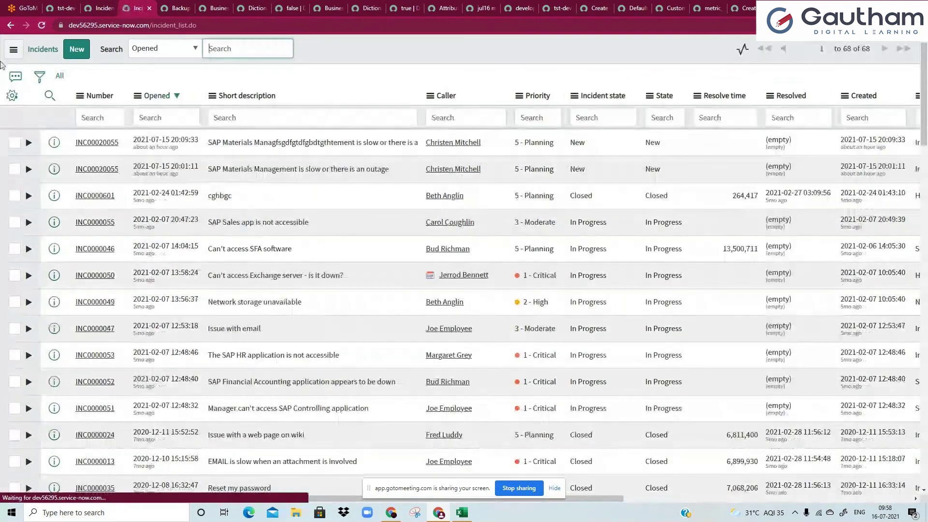
Return to the incident dictionary entry and open its schema-filtered Attributes list.
click(10, 25)
click(10, 25)
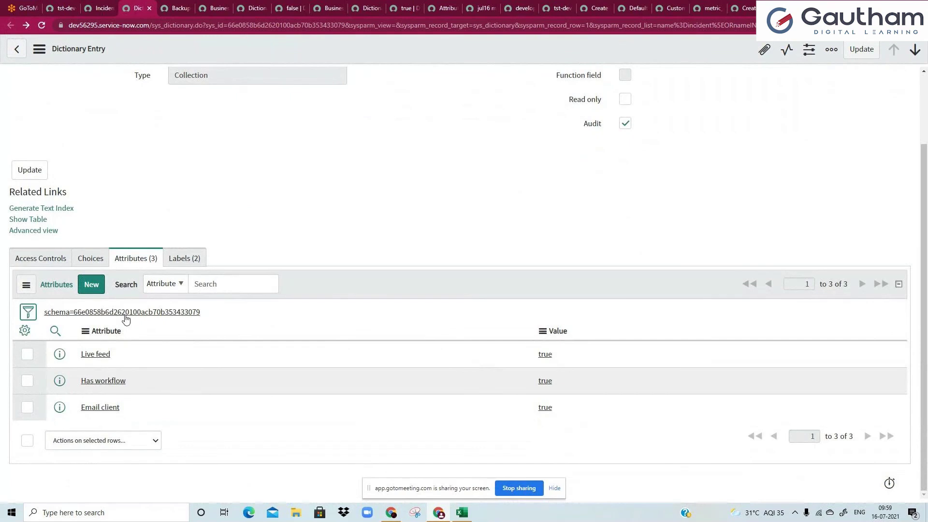
click(125, 319)
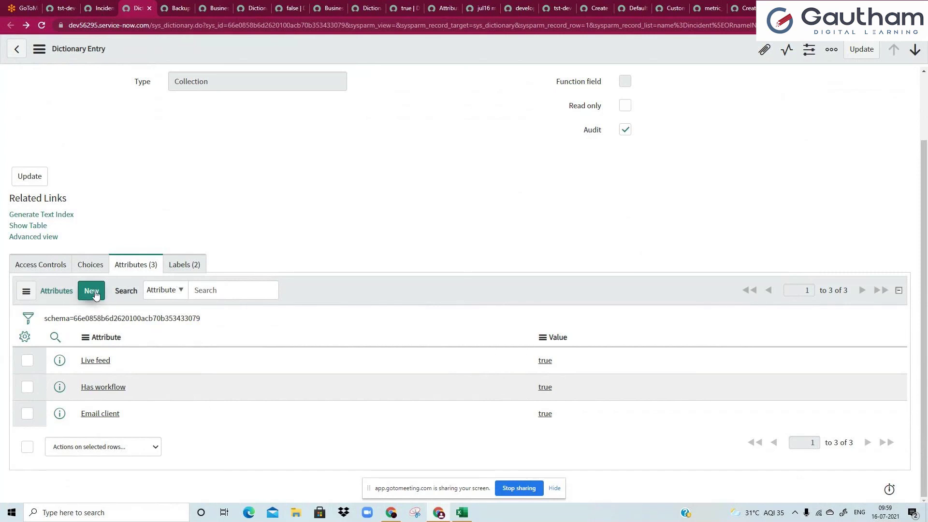
Open the Attributes list in a new tab and remove the schema filter.
click(95, 295)
click(240, 27)
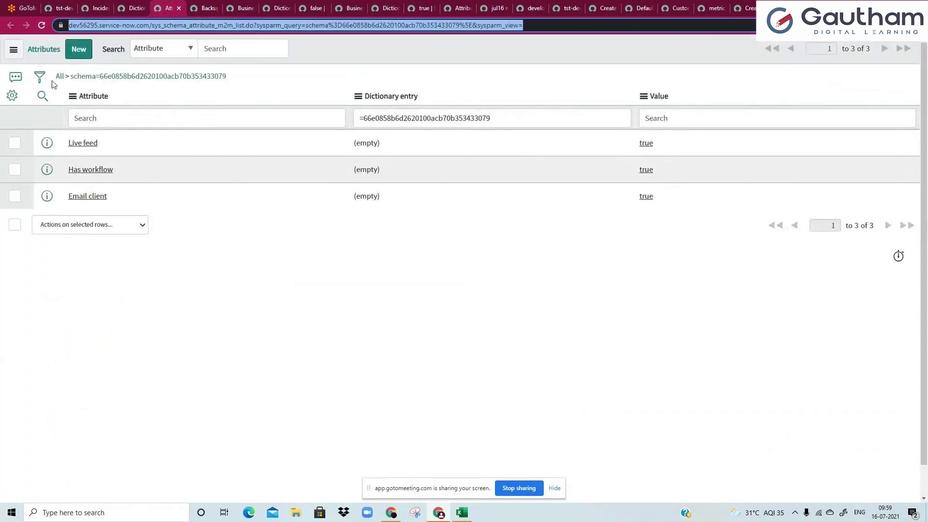
click(67, 77)
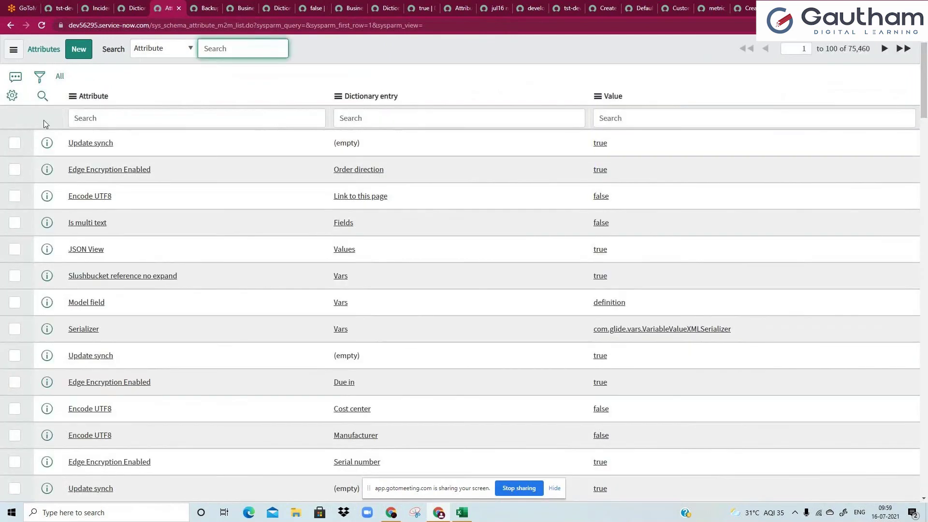
Add Created and Created by columns and sort by Created, newest first.
click(6, 100)
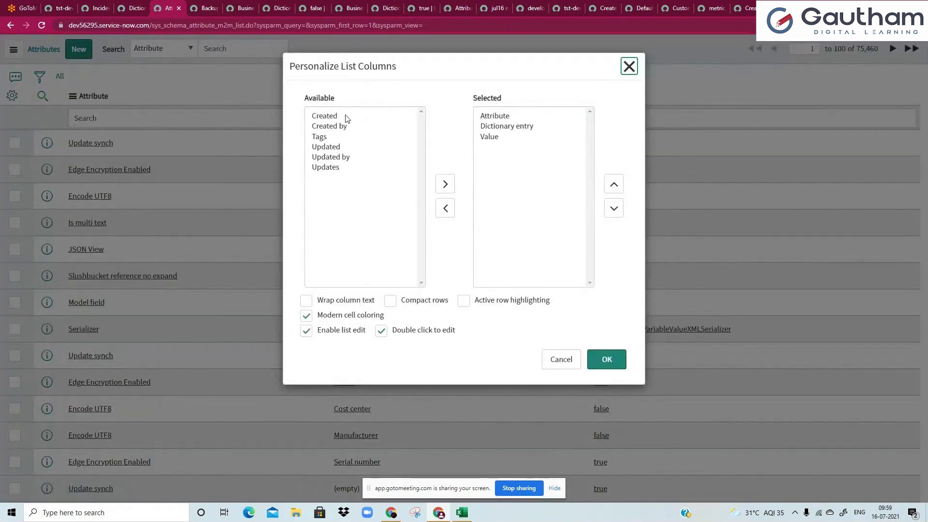
drag(325, 116, 346, 130)
click(446, 185)
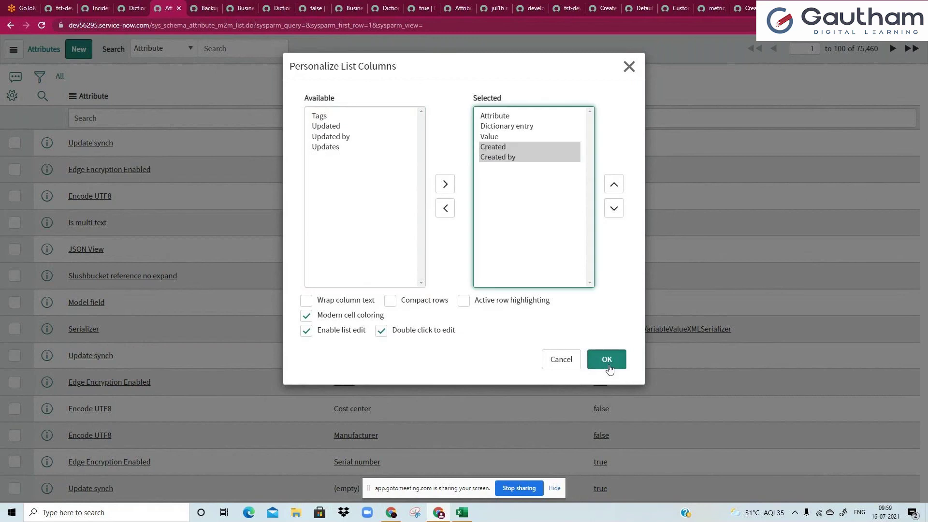
click(553, 369)
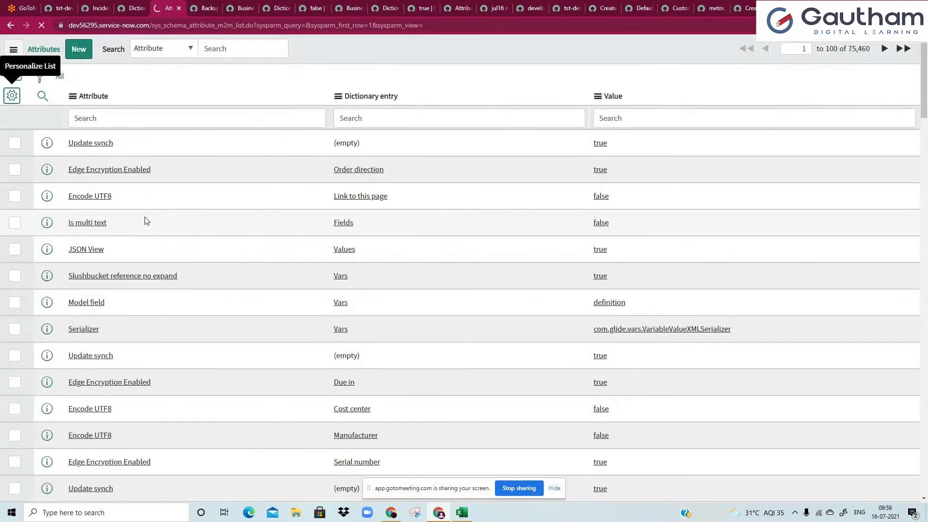
right_click(647, 97)
click(656, 115)
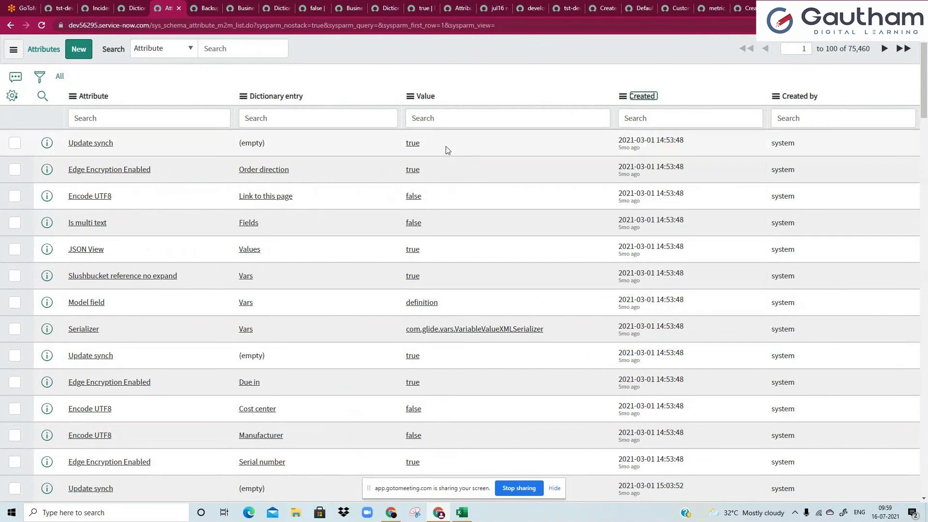
Open the Update synch custom attribute record at the top of the list.
click(464, 118)
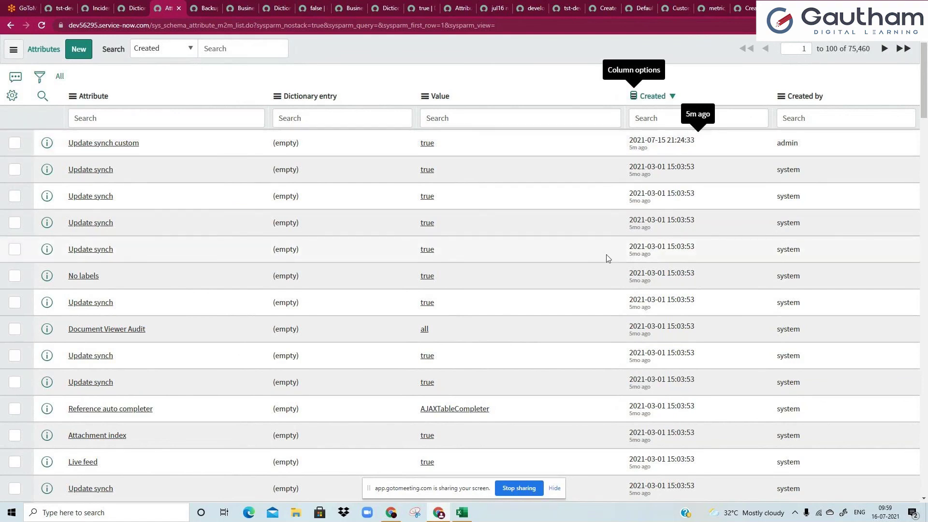
ctrl+click(47, 143)
click(196, 8)
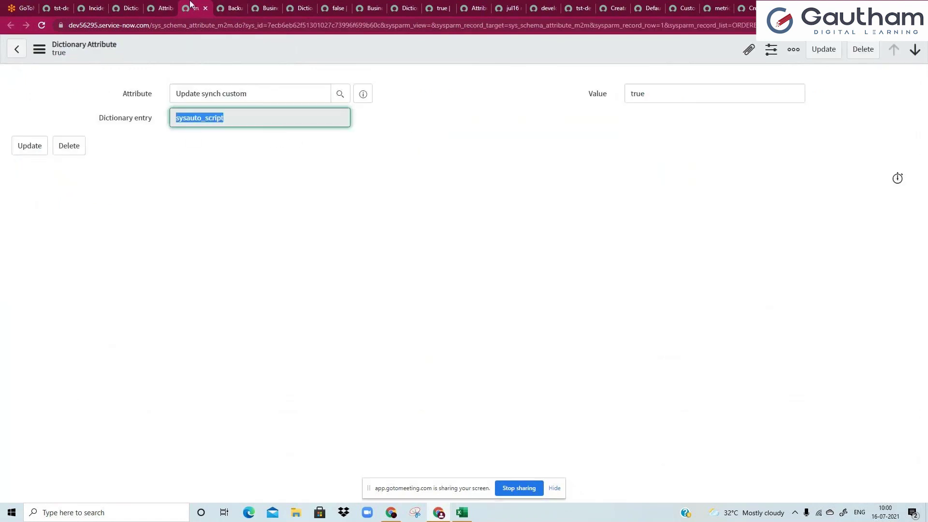
click(163, 8)
click(159, 124)
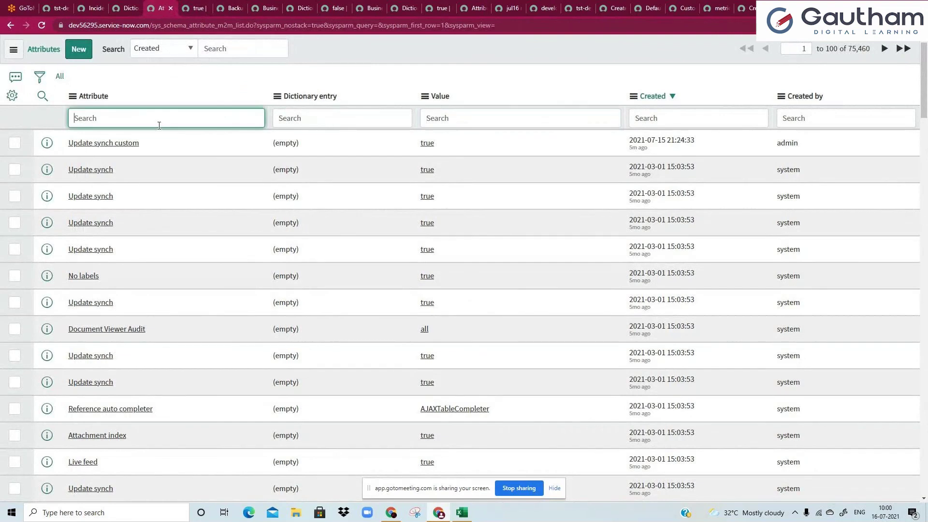
Change the Update synch custom attribute's value from true to false and save.
click(192, 7)
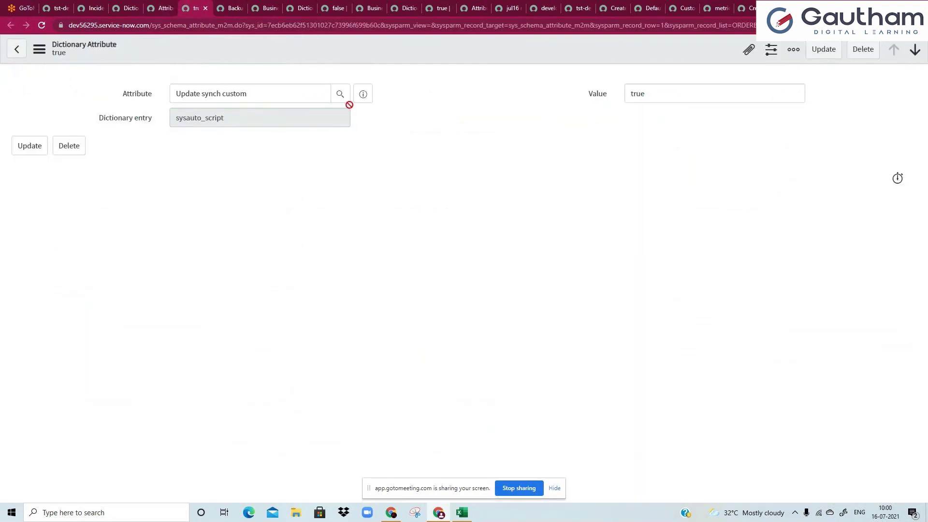
double_click(659, 95)
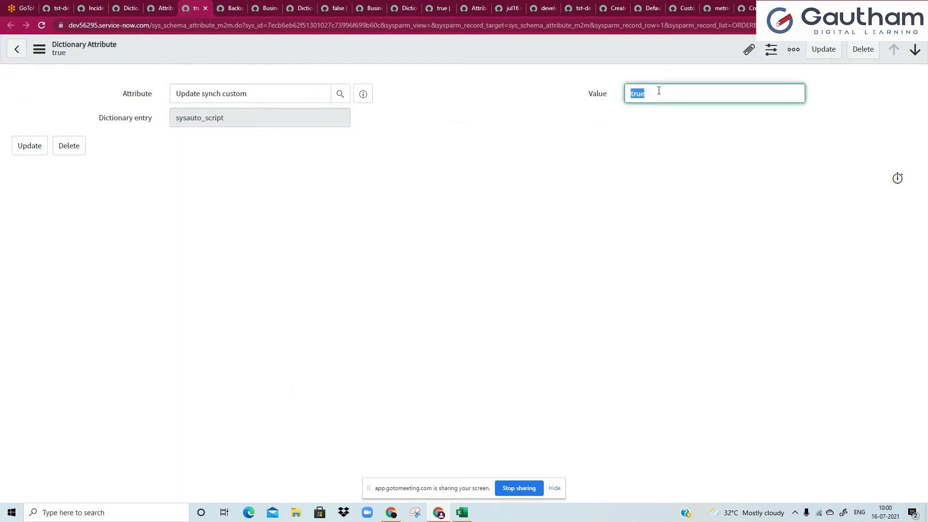
text(false)
right_click(335, 44)
right_click(337, 47)
click(346, 52)
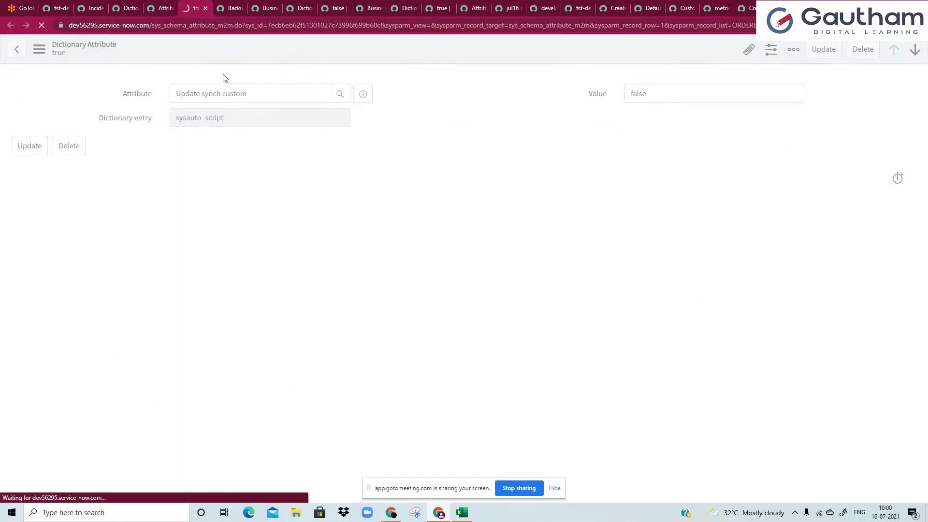
Check the saved false value, then switch to the Incidents list.
click(246, 111)
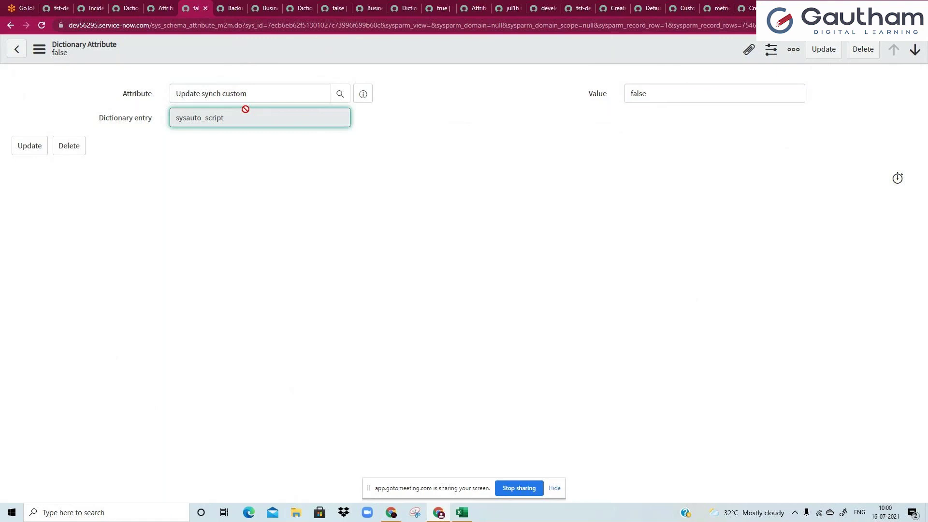
click(267, 95)
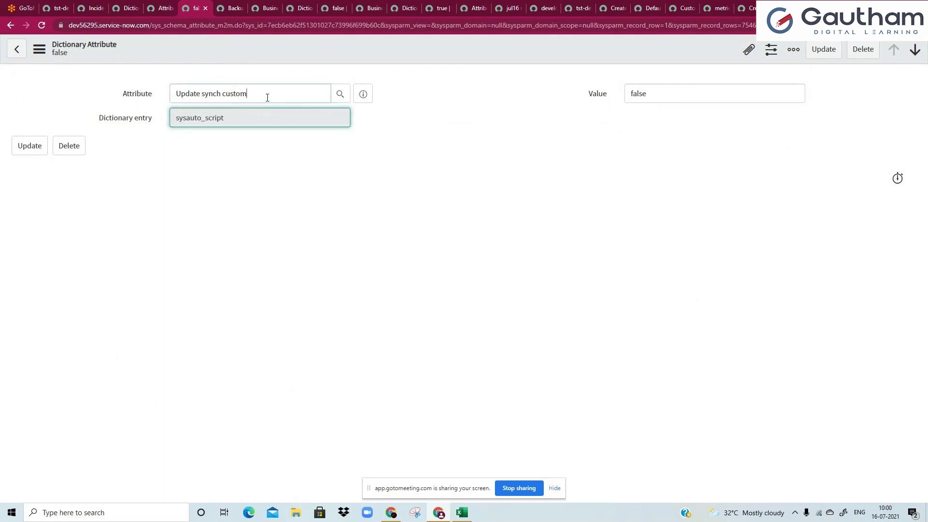
click(174, 95)
double_click(637, 93)
click(660, 122)
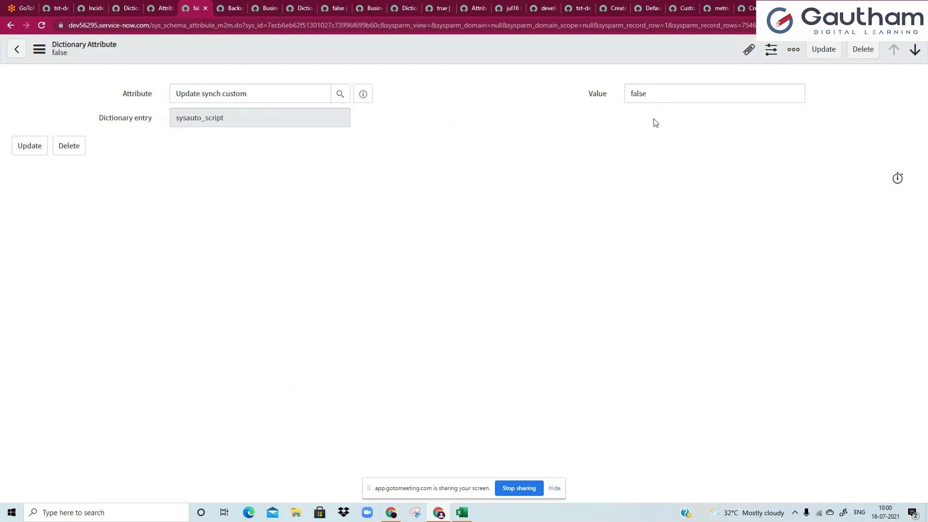
click(92, 8)
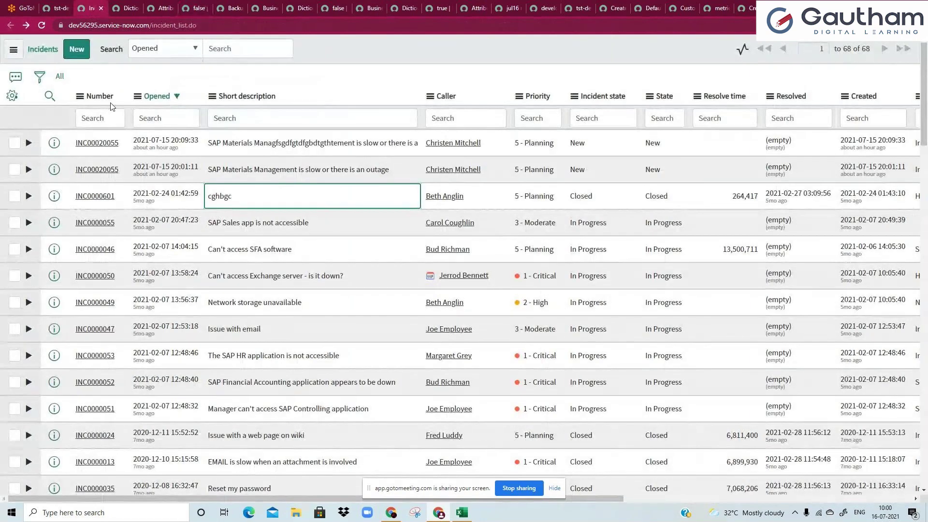
Bring up the tst-dev-v2.0 update set record.
click(138, 81)
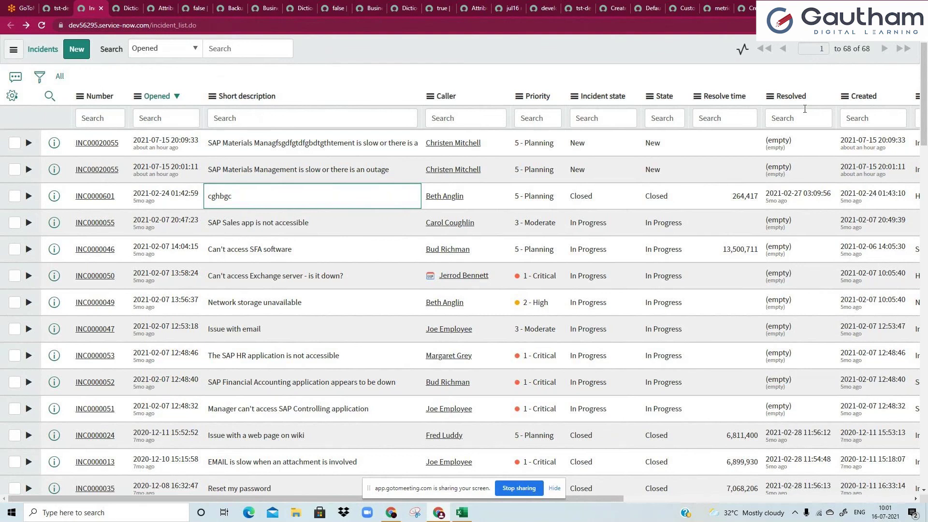
Clear tst-dev-v2.0's Parent field, save it, and bring up jul16 merged set migration.
click(576, 8)
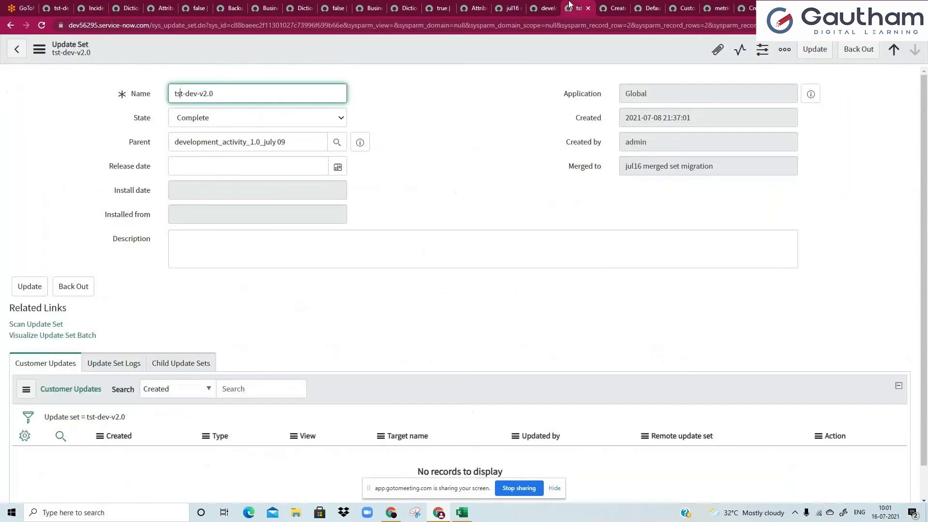
click(299, 142)
key(ctrl+a)
key(BackSpace)
right_click(283, 57)
click(297, 60)
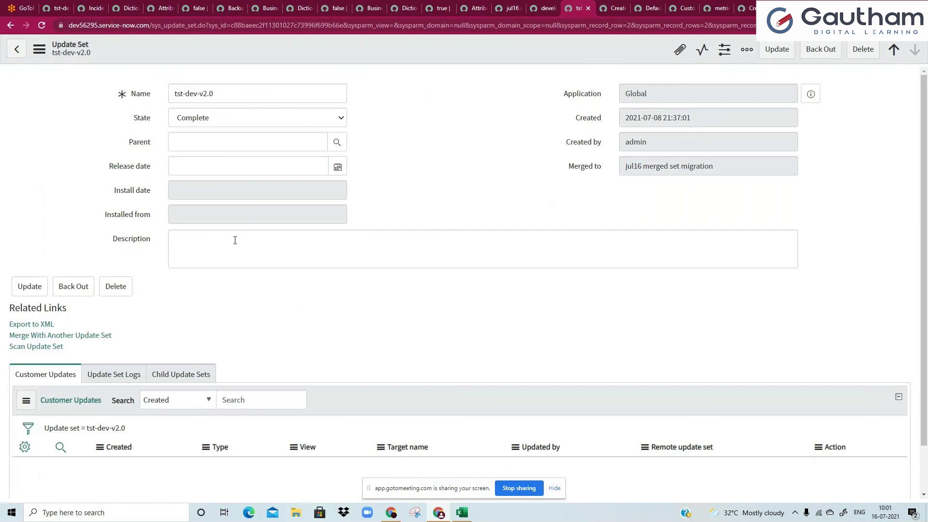
click(240, 242)
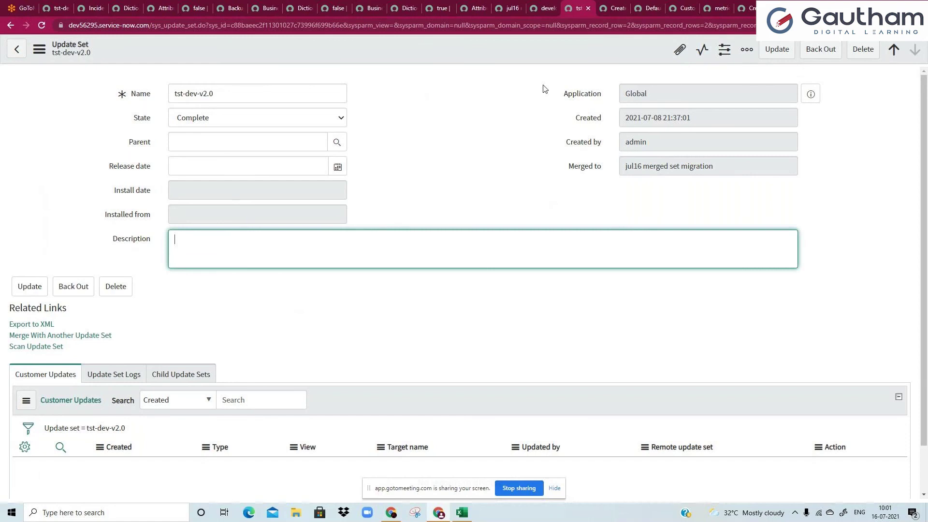
click(510, 8)
Save the jul16 merged set migration record and trigger Back Out to show the warning.
right_click(286, 59)
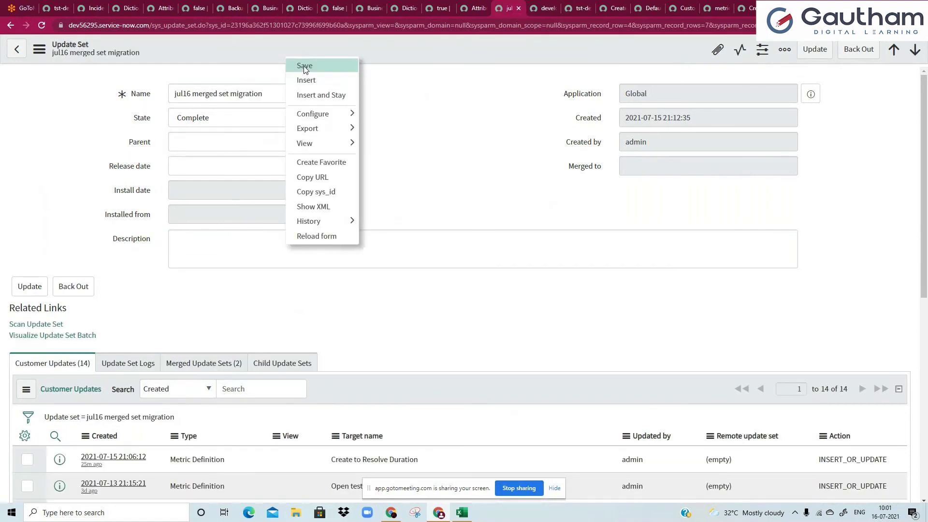
click(305, 66)
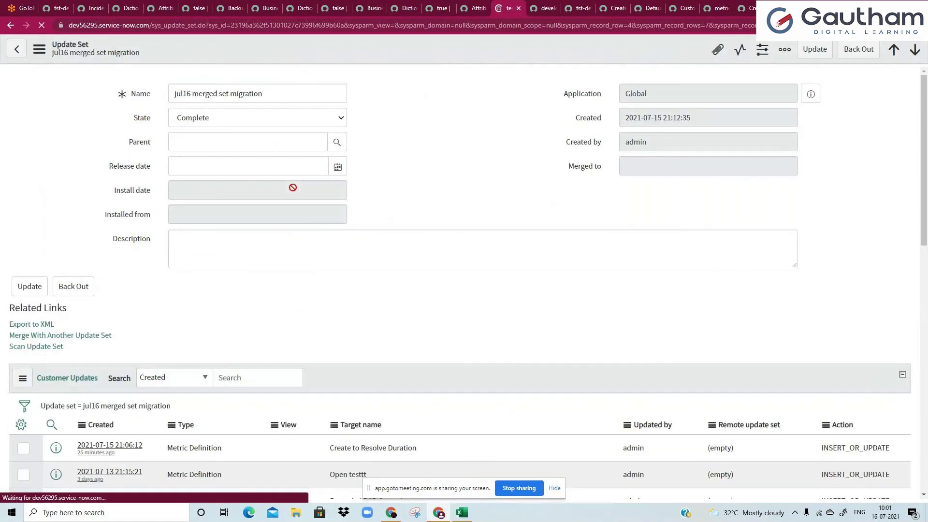
drag(187, 94, 258, 94)
click(313, 95)
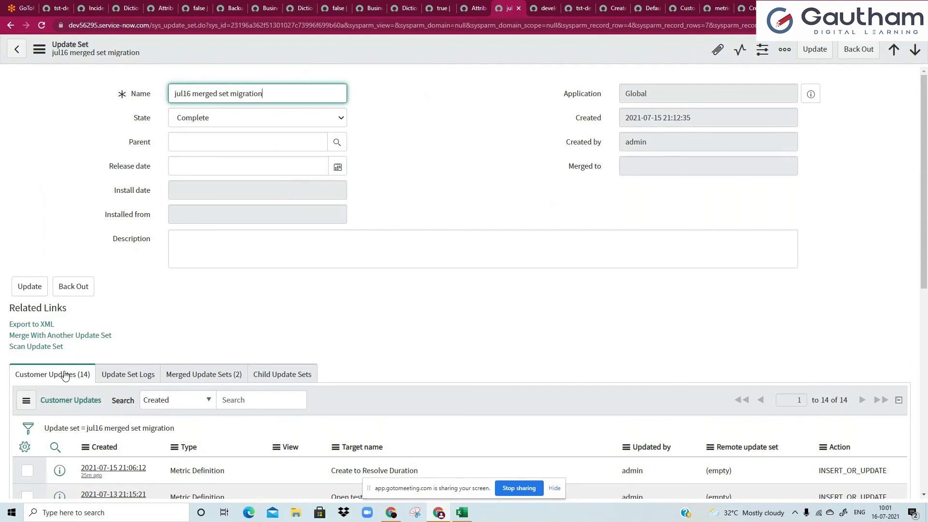
click(198, 234)
click(232, 290)
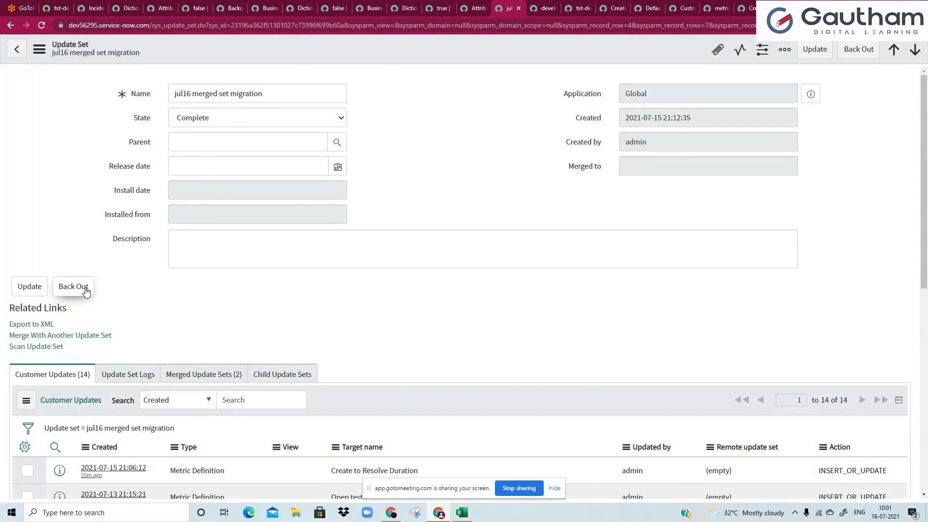
click(86, 290)
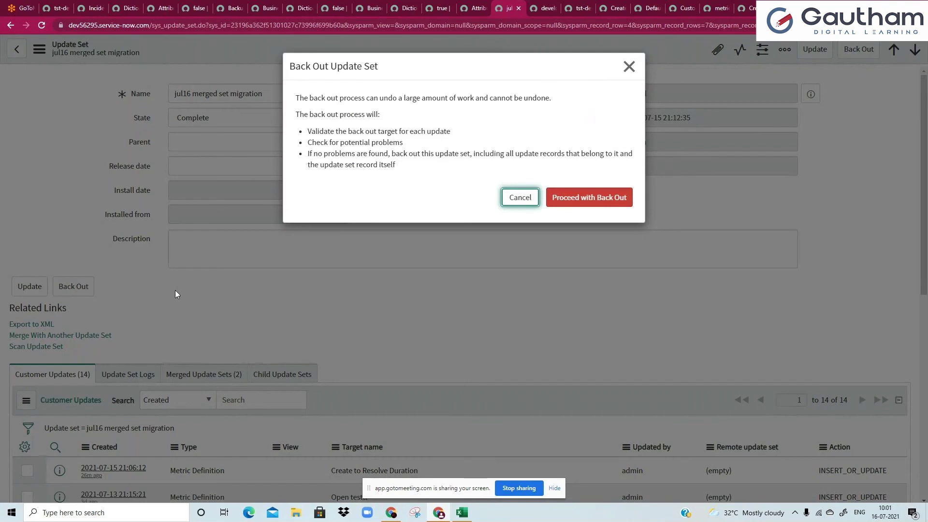
Proceed with the back-out, dismiss the failure report, and set the Incident backout problem to Use Previous.
click(555, 294)
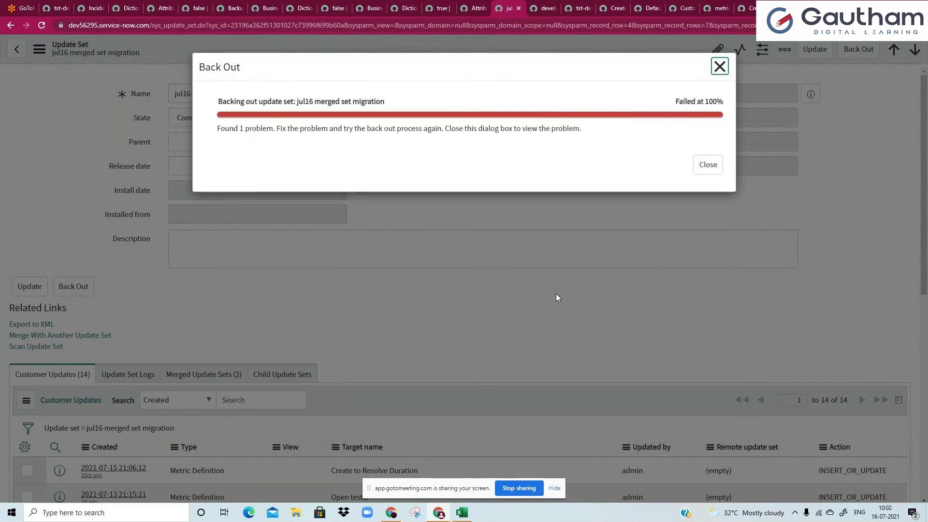
click(708, 165)
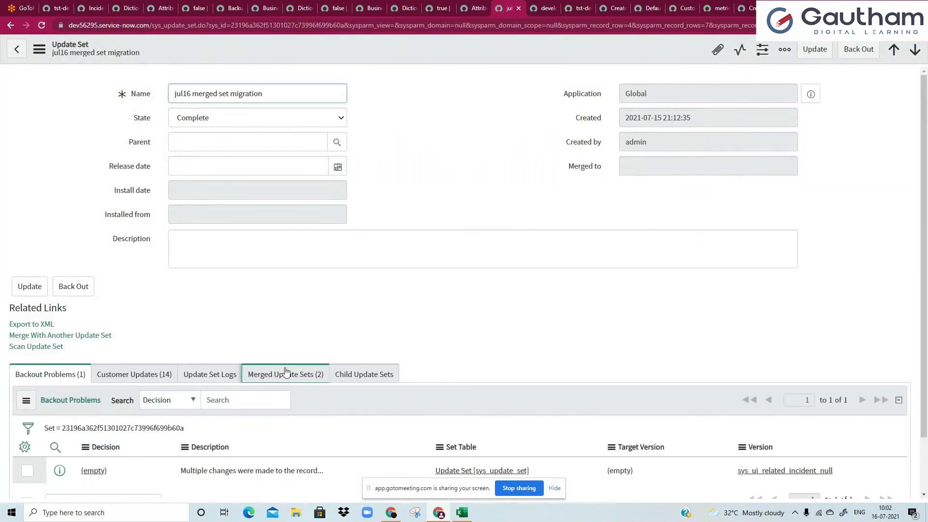
click(286, 373)
click(130, 375)
scroll(132, 331, down, 1)
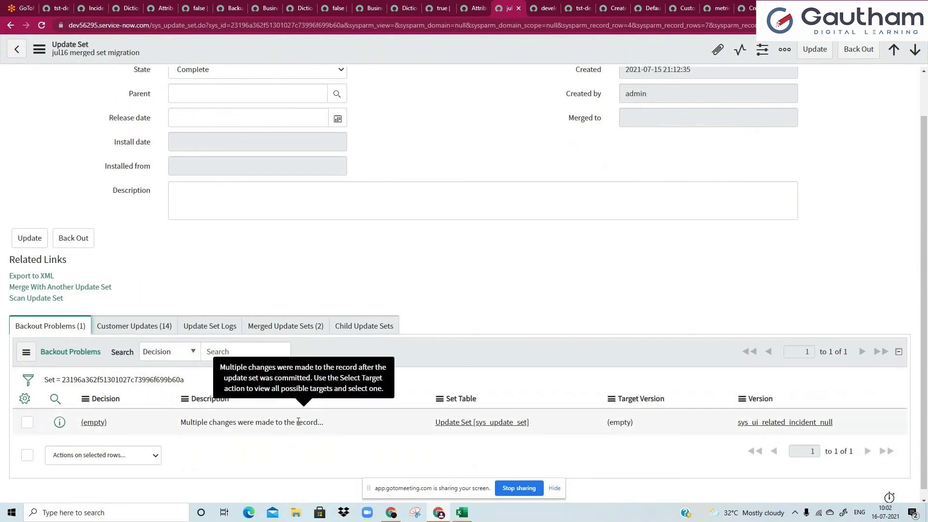
middle_click(95, 421)
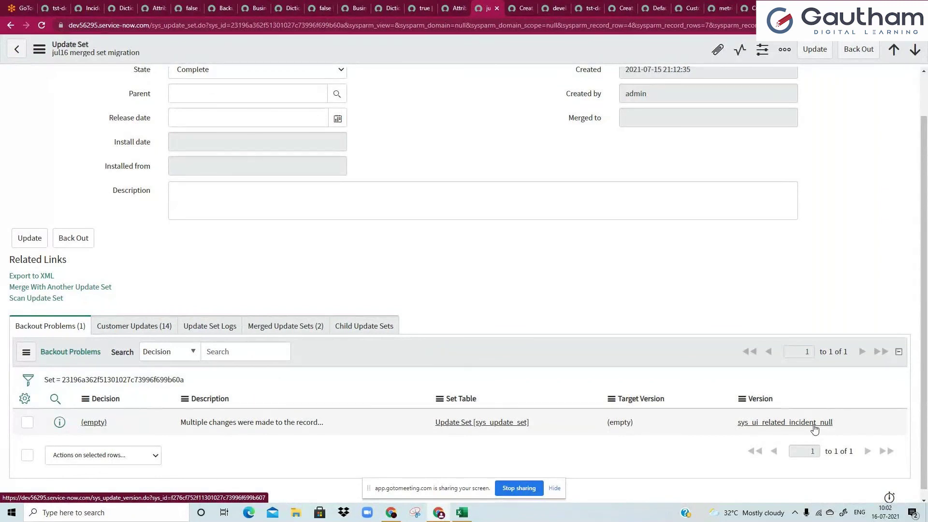
key(ctrl+Tab)
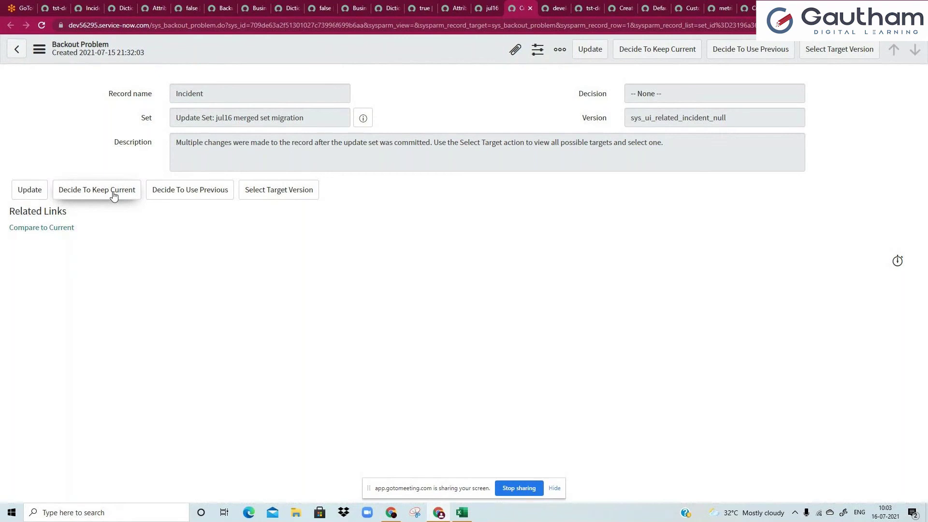
click(186, 192)
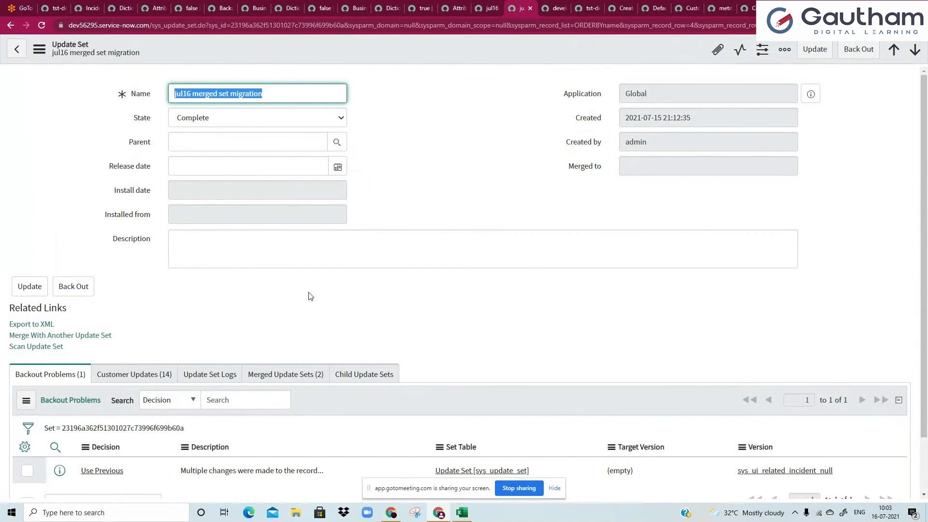
Proceed with backing out 'jul16 merged set migration' and close the Succeeded 100% report.
click(858, 49)
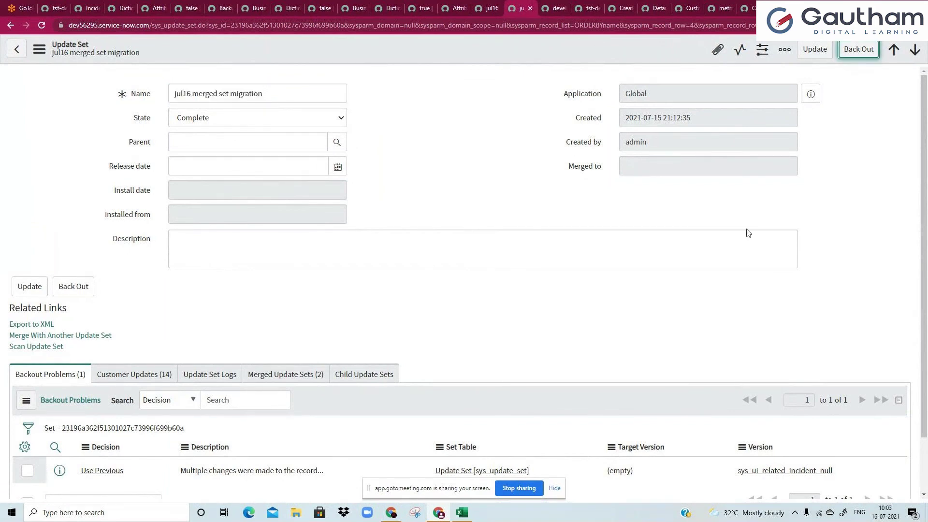
click(521, 197)
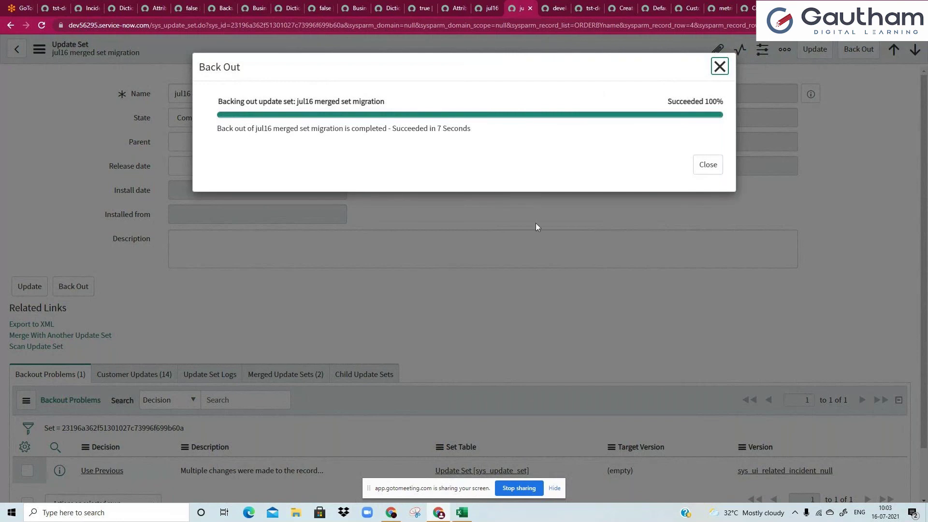
click(708, 164)
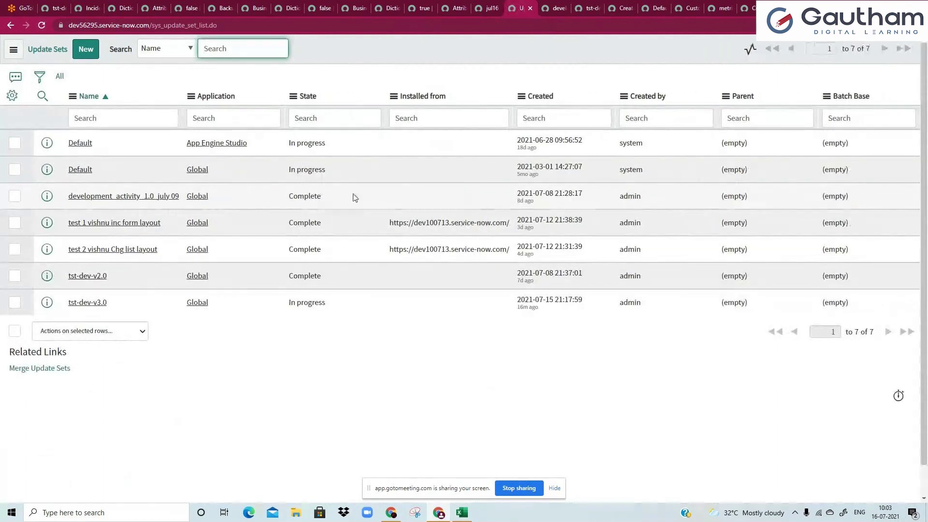
Duplicate the old jul16 update set browser tab to reload its record page.
click(170, 117)
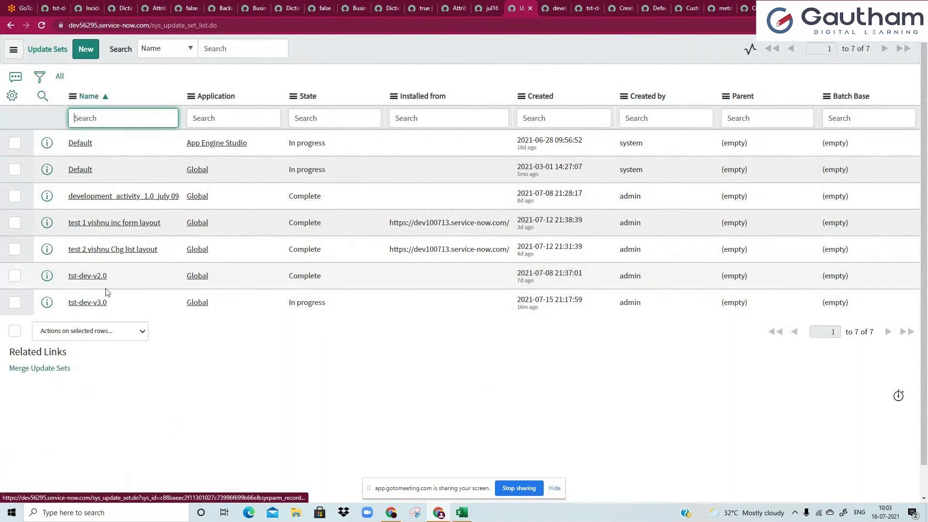
click(488, 8)
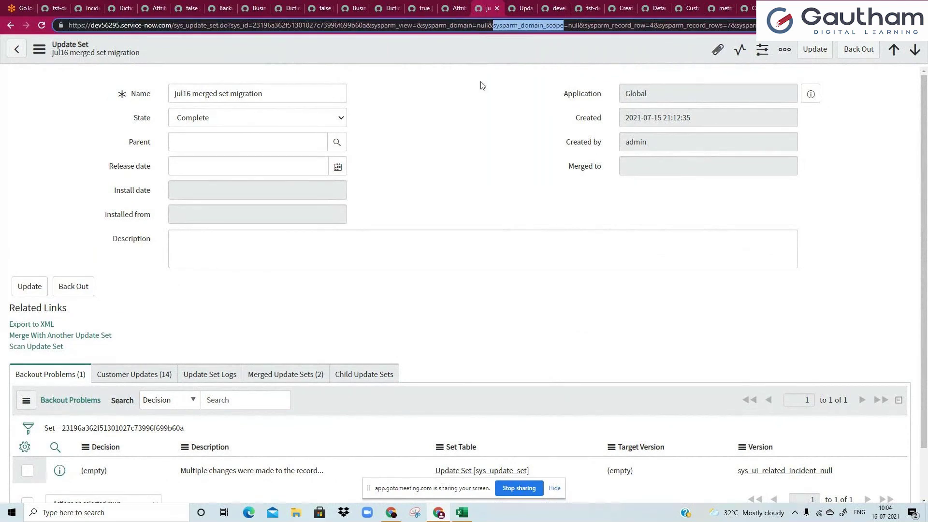
right_click(478, 5)
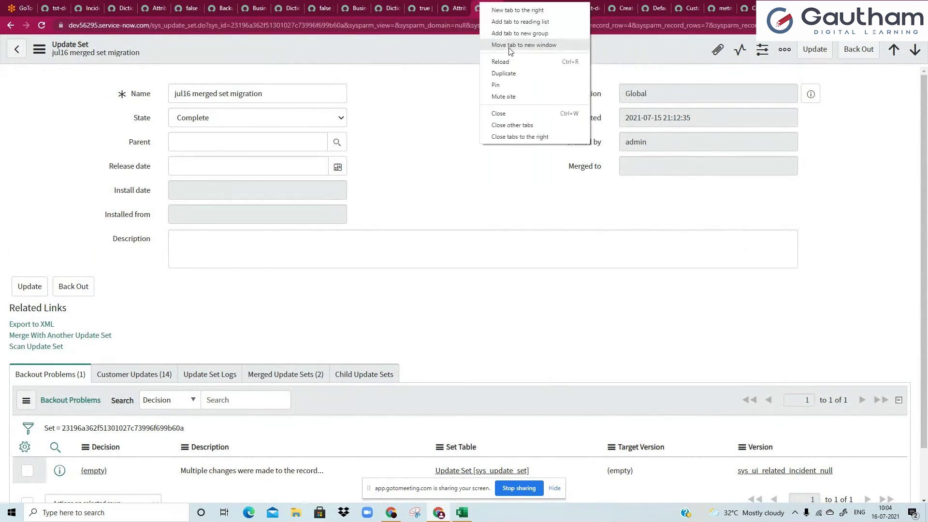
click(513, 76)
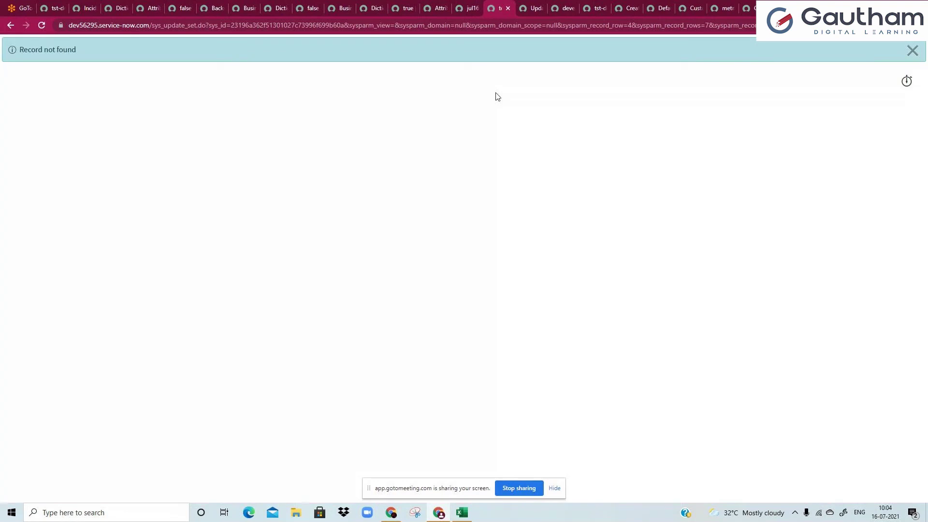
Reload the jul16 tab showing Record not found, then close both stale jul16 tabs.
click(466, 7)
key(F5)
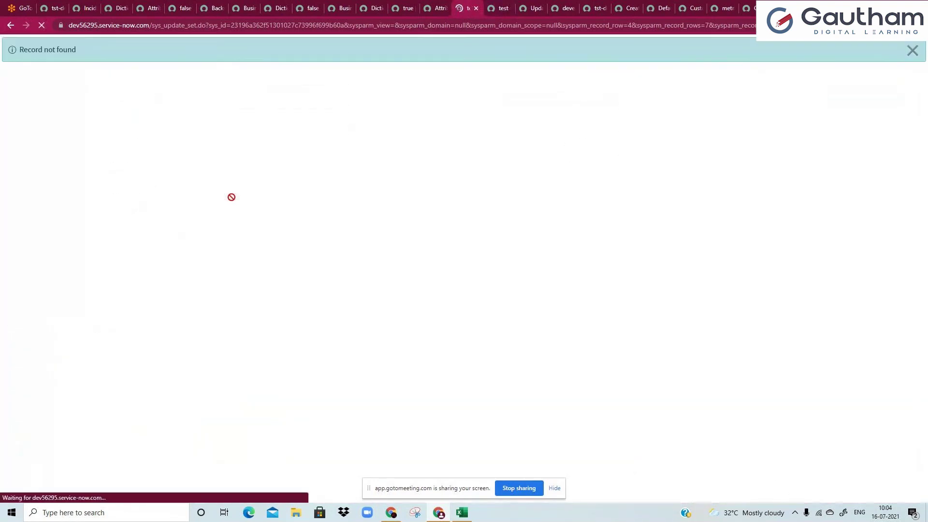
click(475, 9)
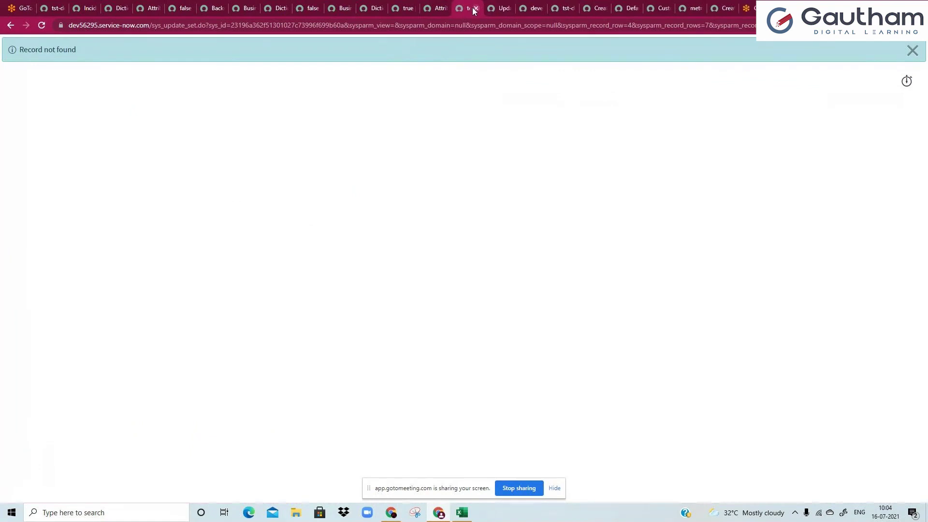
click(475, 8)
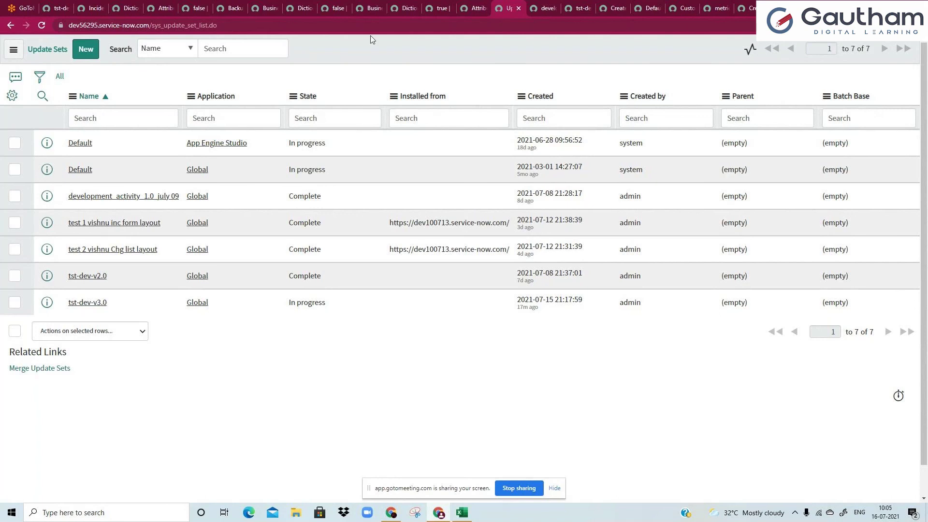
click(136, 118)
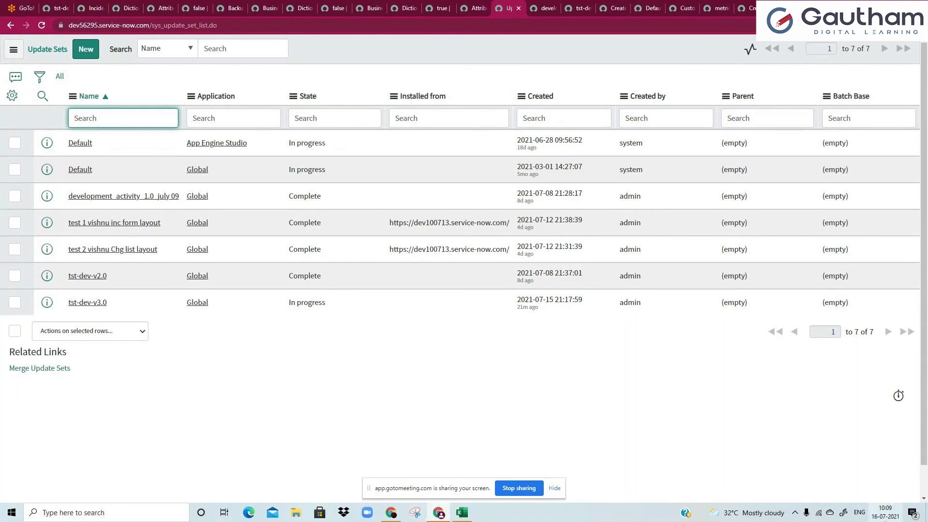
click(884, 513)
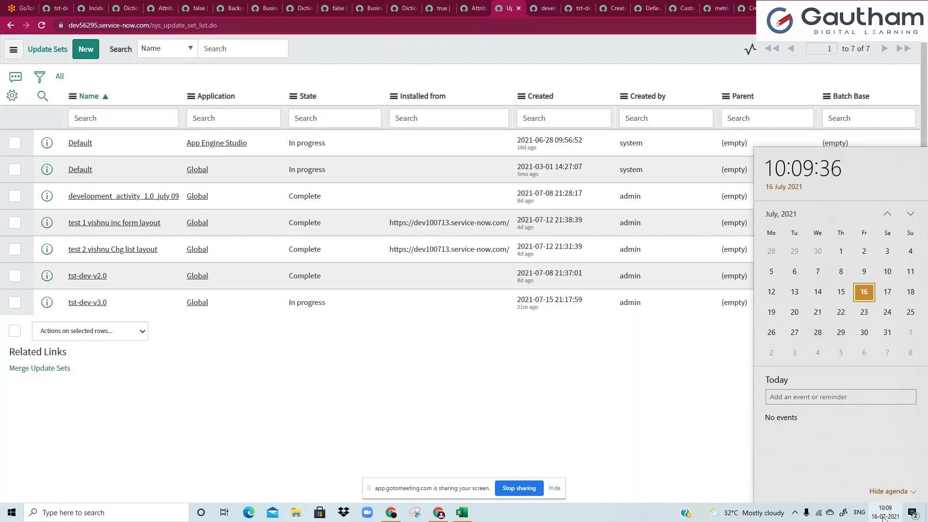
Dismiss the Windows calendar flyout and switch to the GoToMeeting window with Alt+Tab.
click(883, 515)
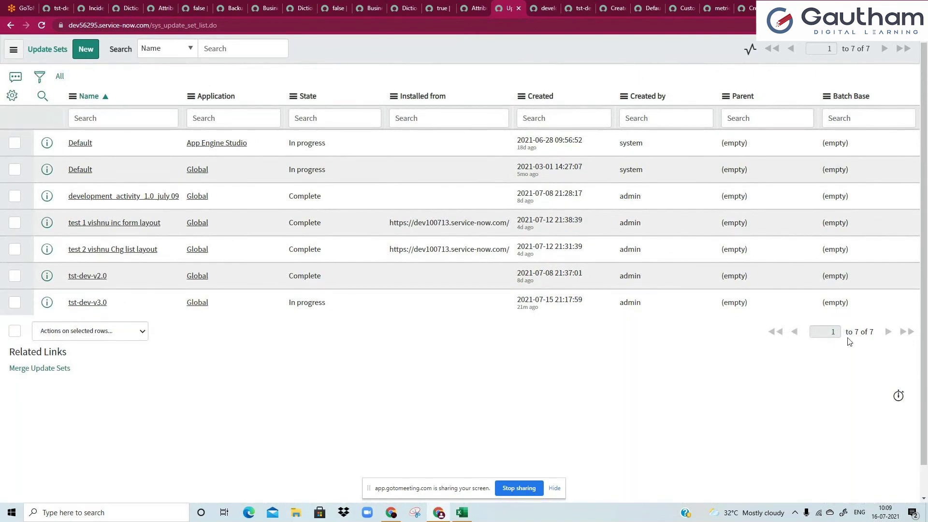
key(alt+Tab)
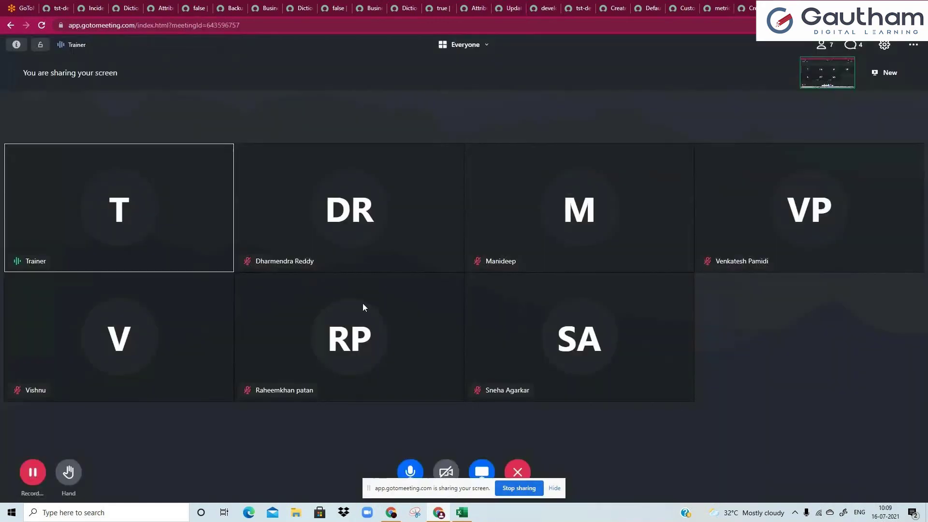